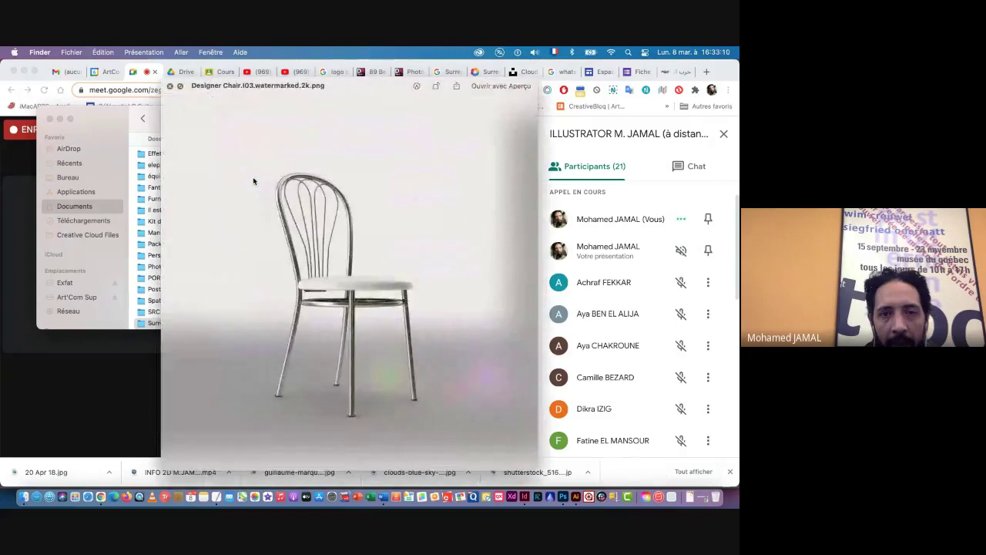
Preview the stock images in the Surreal Manipulation – Hangman folder, from the designer chairs through the landscapes to the transitional dining chairs
key("Down")
key("Down")
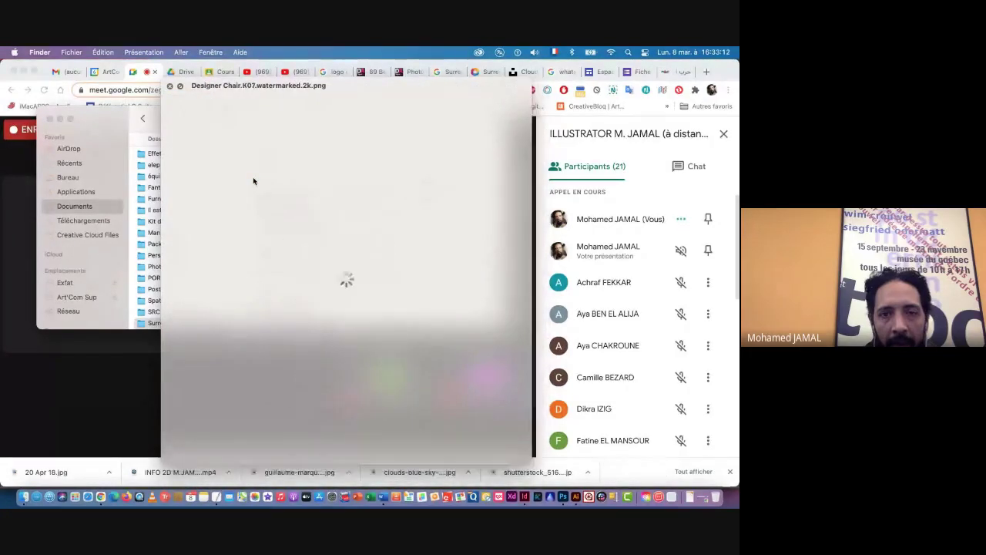
key("Down")
key("Down")
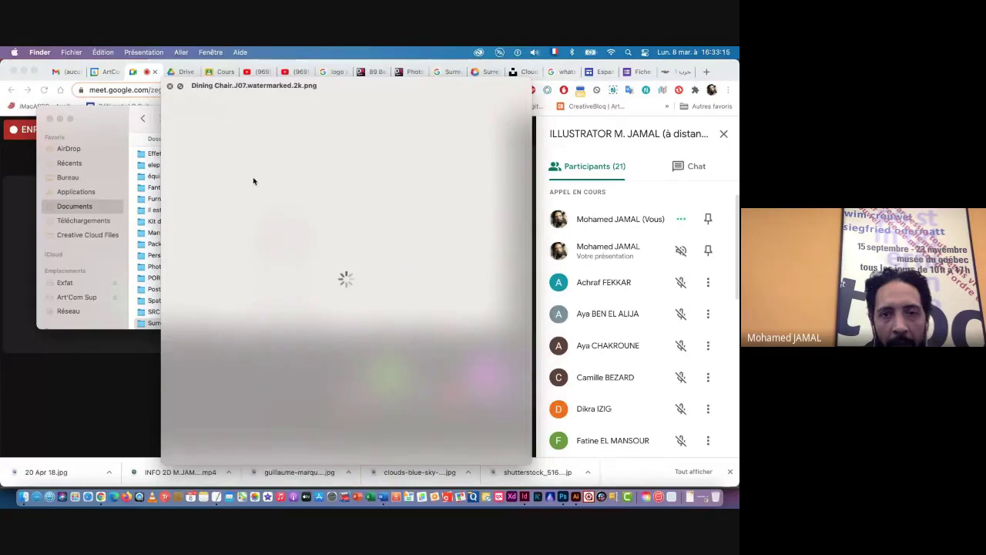
key("Down")
key("Down")
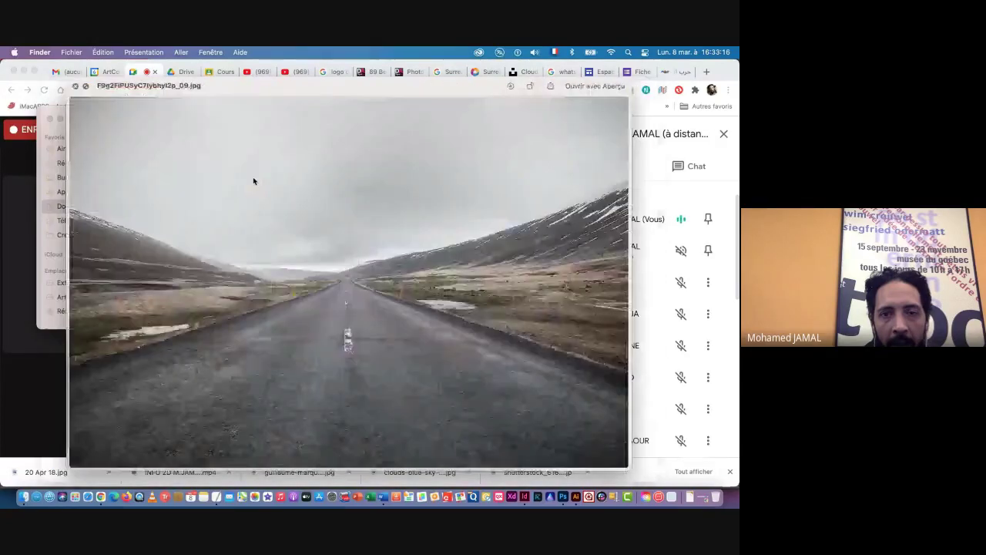
key("Down")
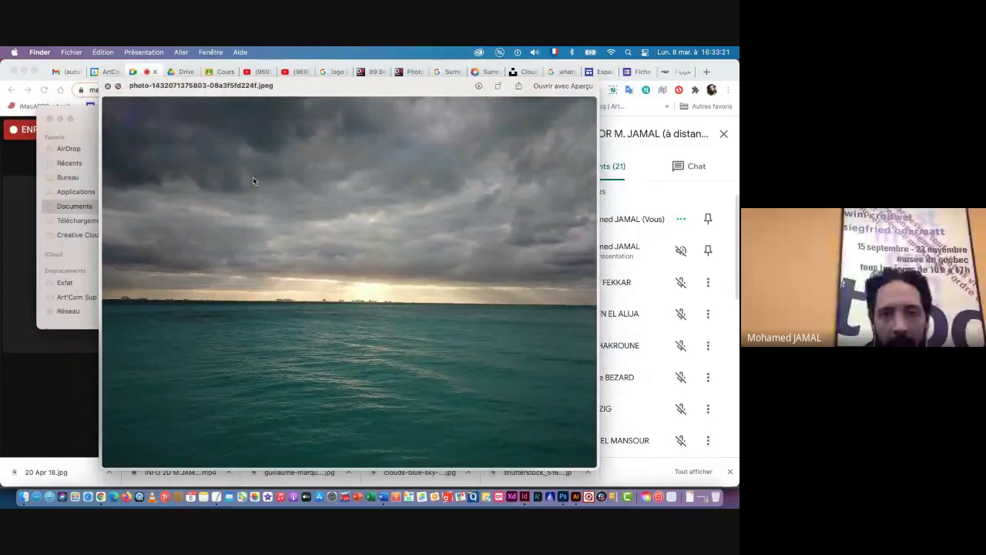
key("Down")
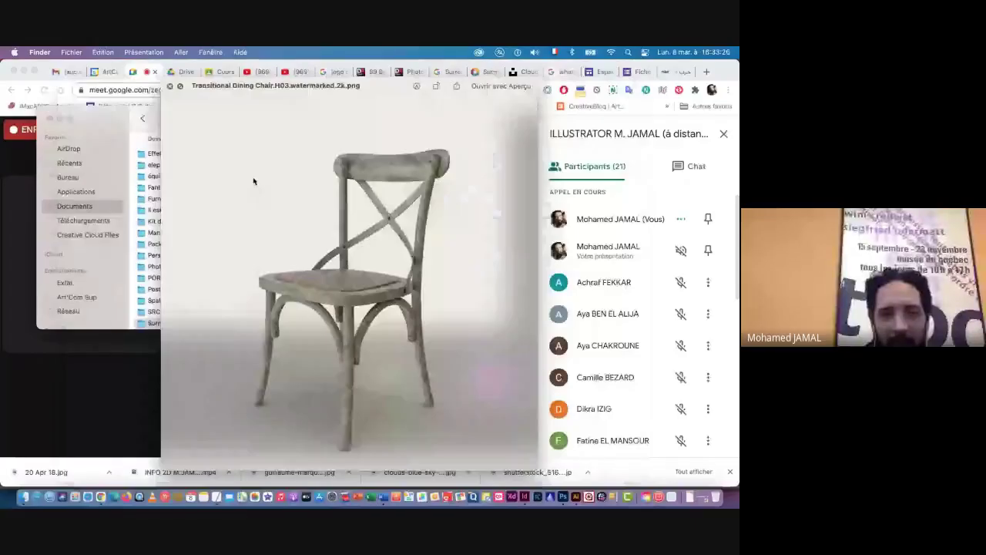
key("Down")
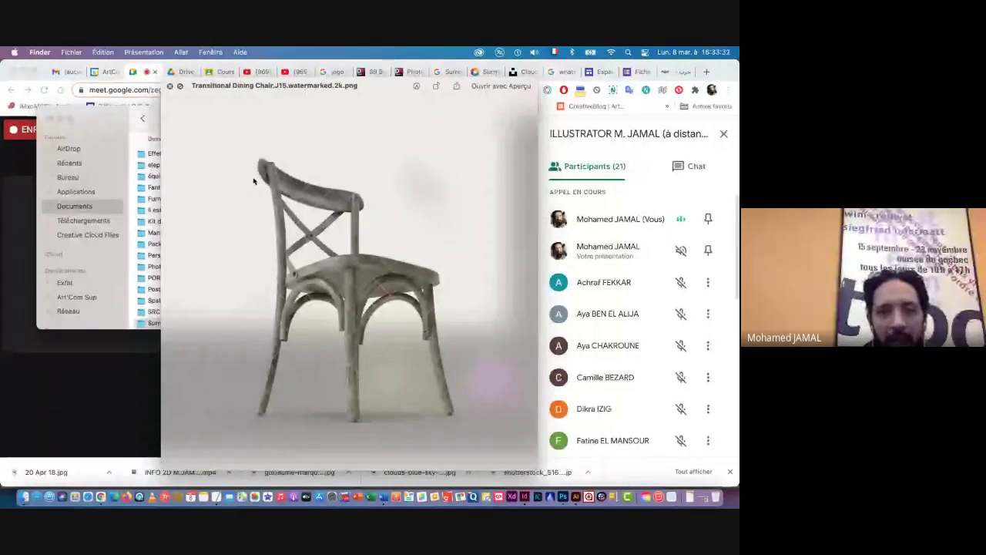
key("space")
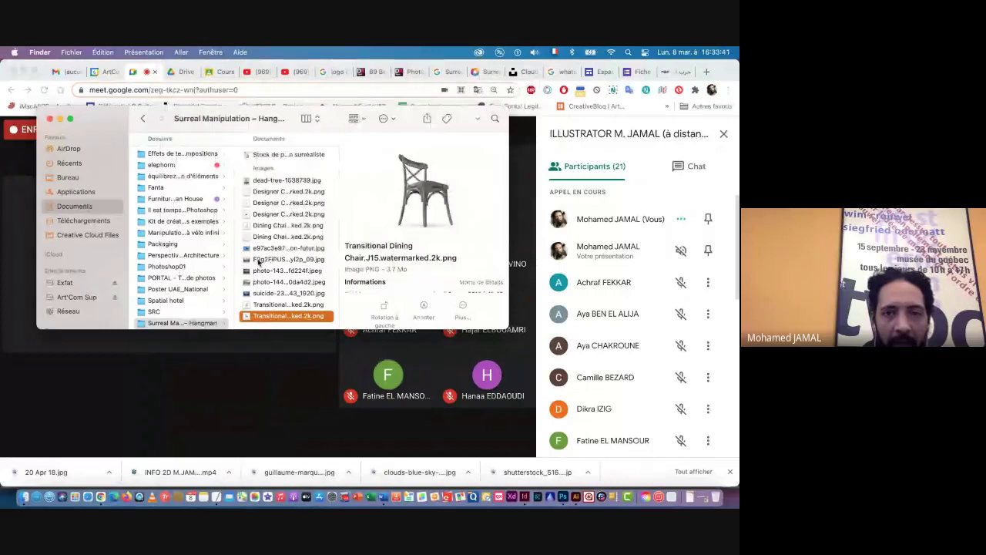
Open the empty road photo F9g2FiPUSyC7Iybhyl2p_09.jpg in Photoshop, discarding its embedded colour profile
left_click_drag(259, 261, 563, 500)
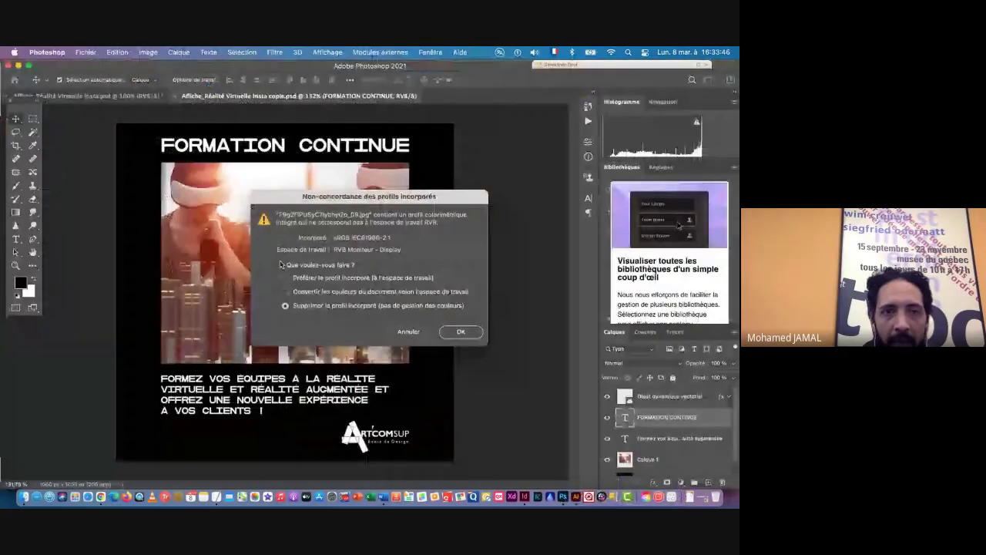
left_click(460, 332)
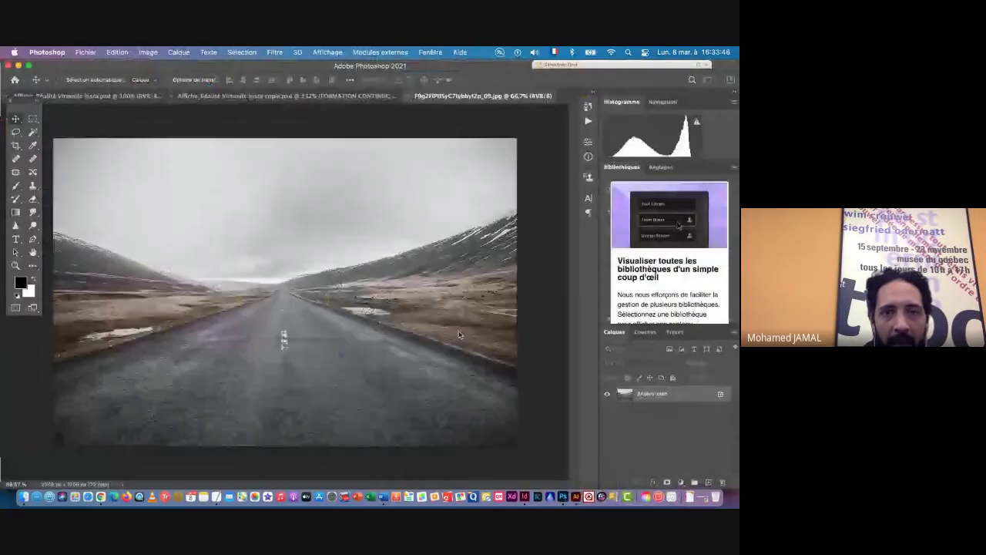
Close both Affiche_Réalité Virtuelle Insta poster documents without saving changes, keeping only the road photo open
left_click(301, 97)
key("super+w")
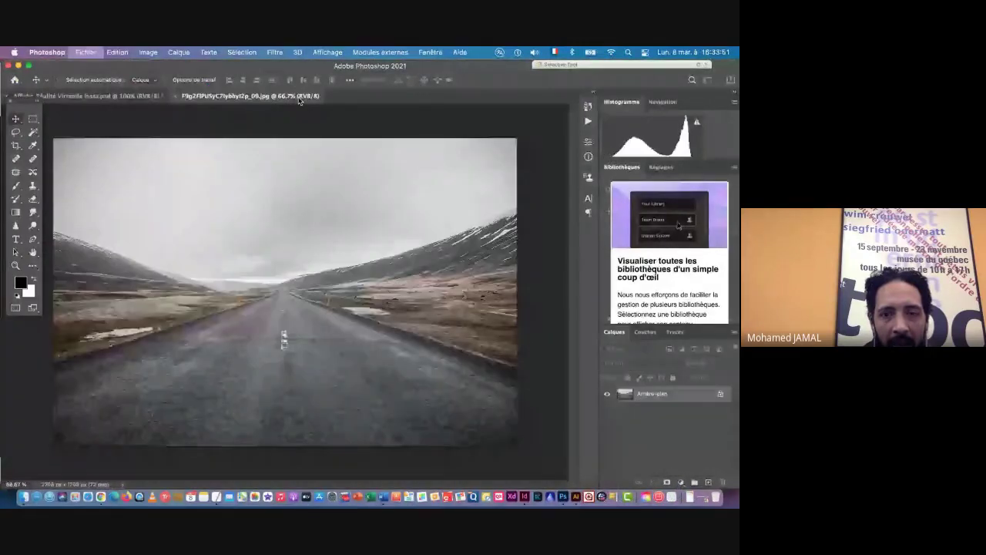
left_click(112, 97)
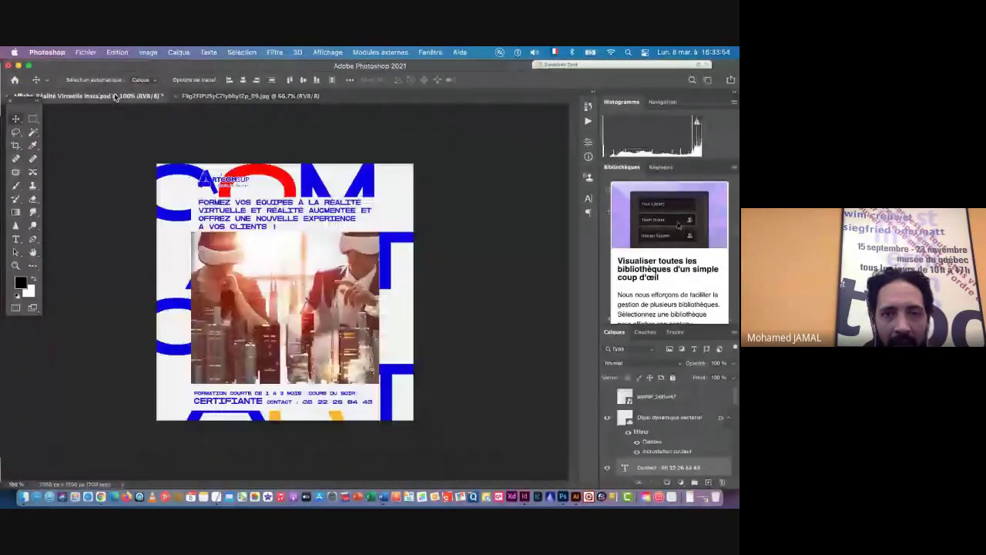
key("super+q")
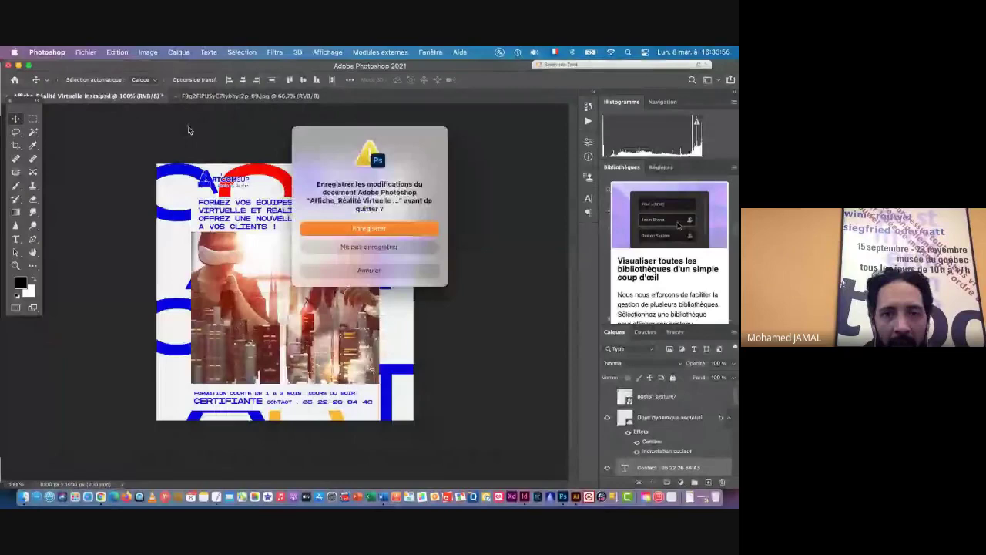
left_click(356, 247)
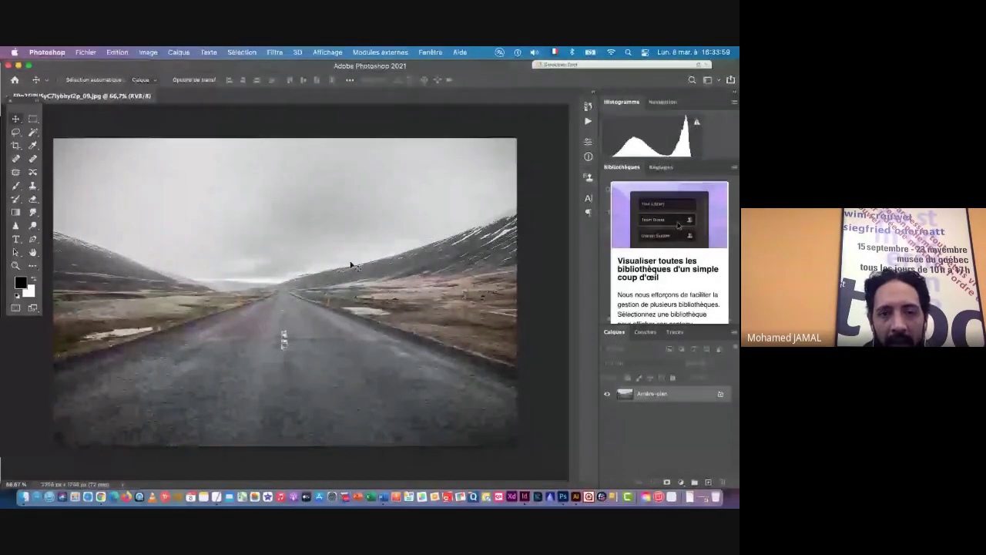
key("super+Tab")
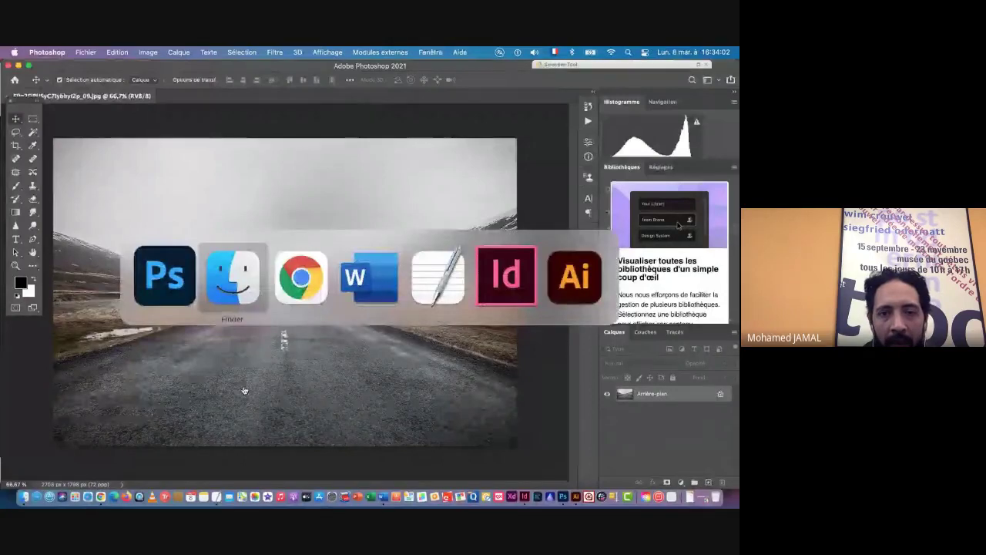
key("Escape")
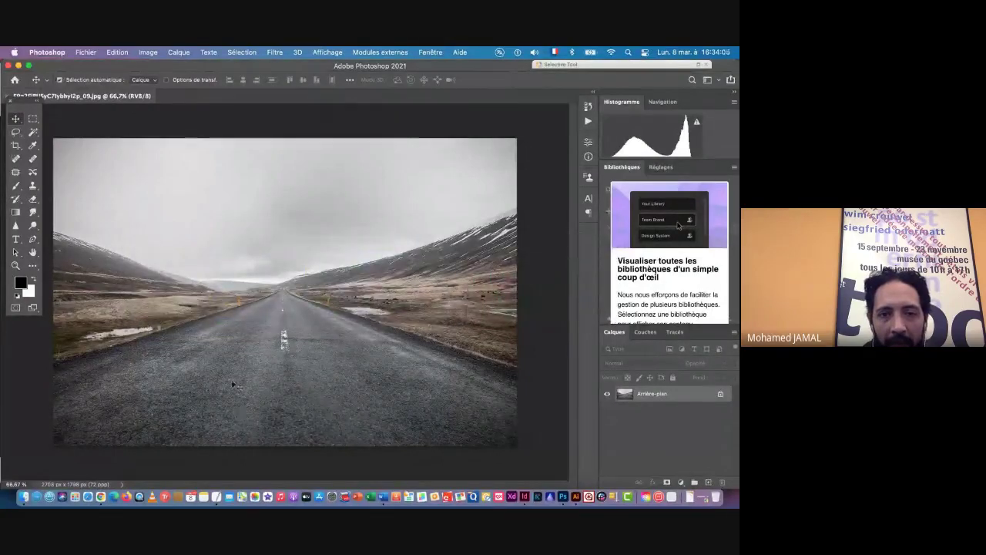
key("super+Tab")
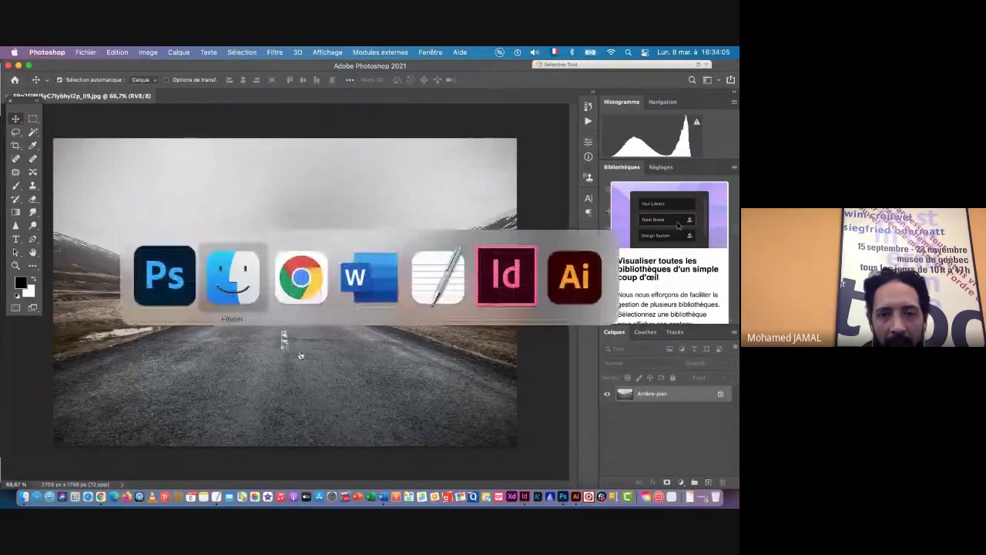
left_click(221, 283)
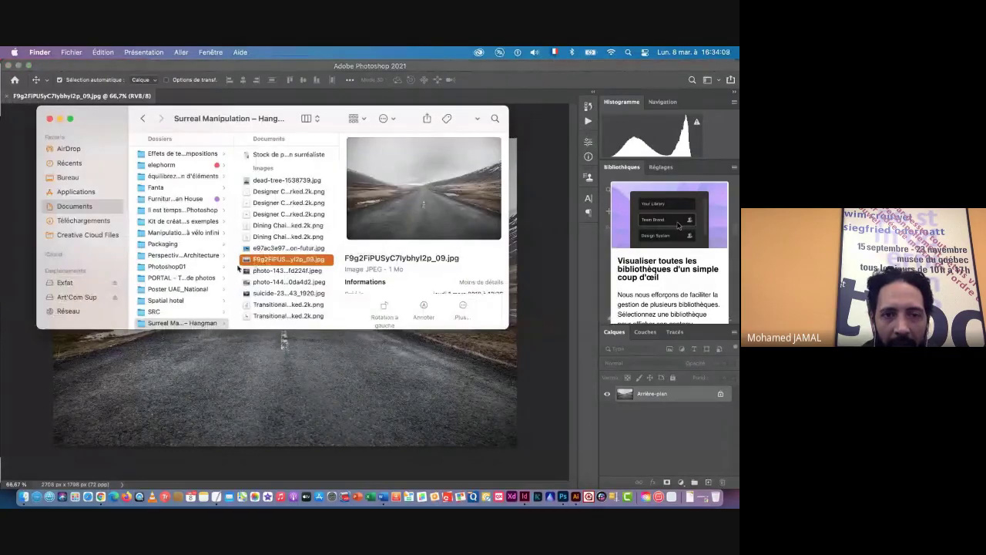
scroll(249, 263, "down", 1)
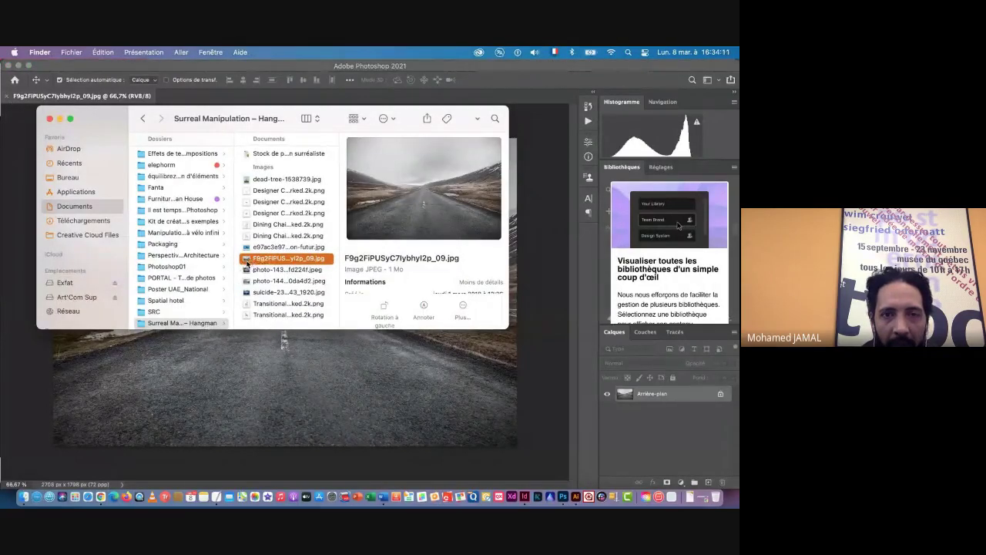
left_click(254, 180)
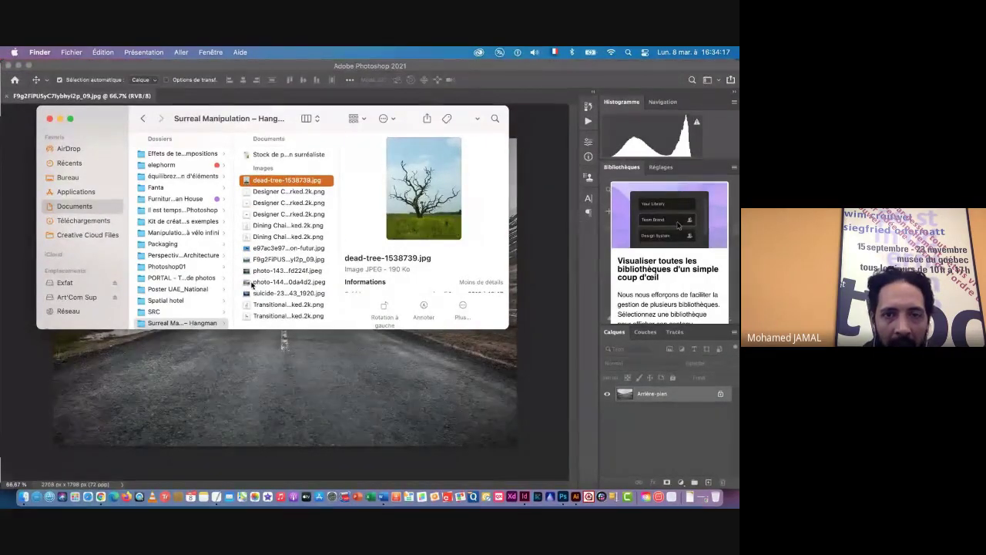
left_click(251, 284)
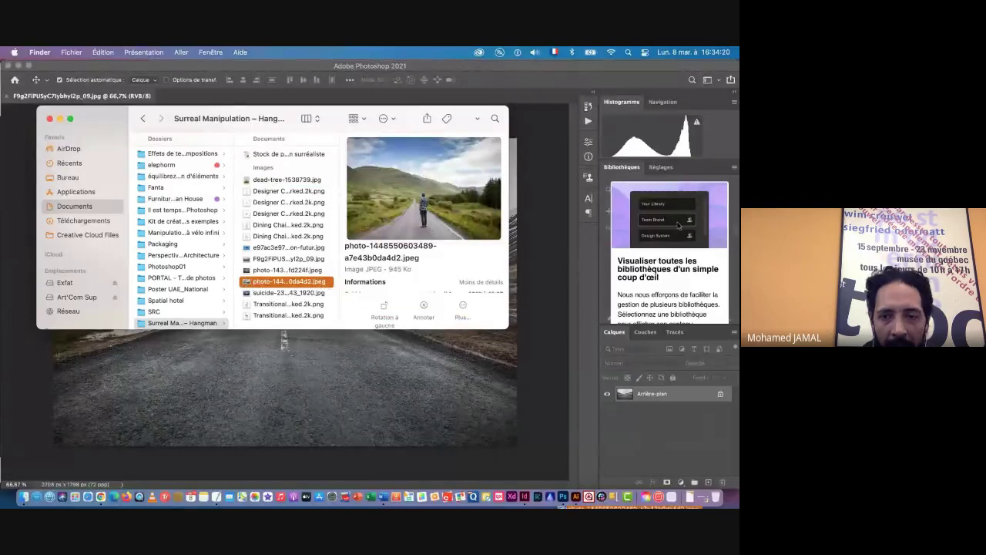
left_click_drag(560, 505, 564, 498)
left_click(463, 331)
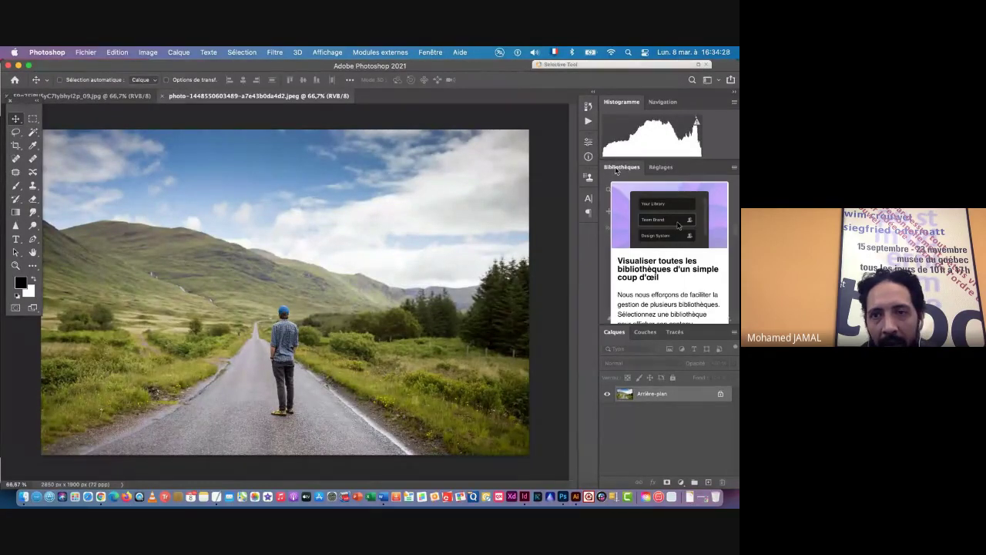
Detach the Libraries panel from its group and close it
left_click_drag(617, 170, 447, 158)
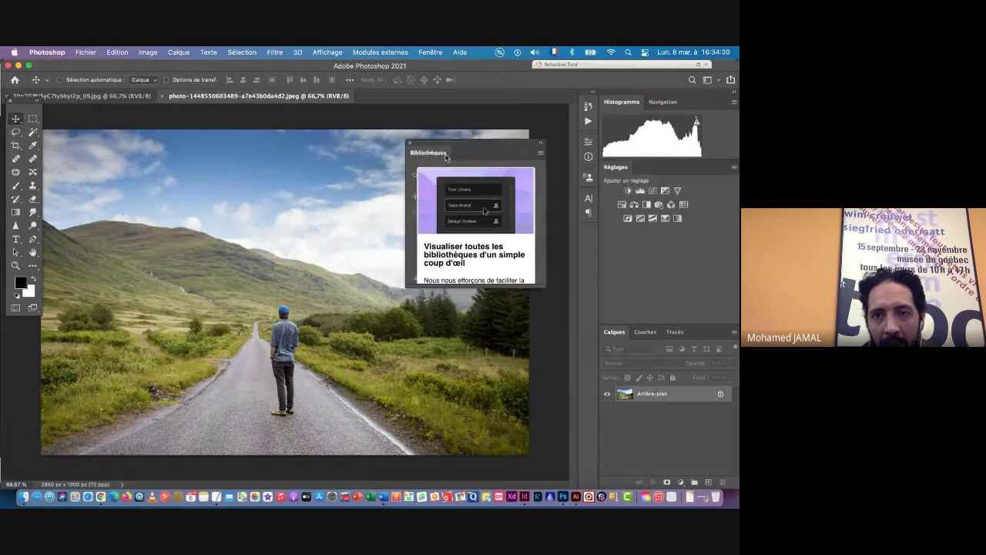
left_click(410, 144)
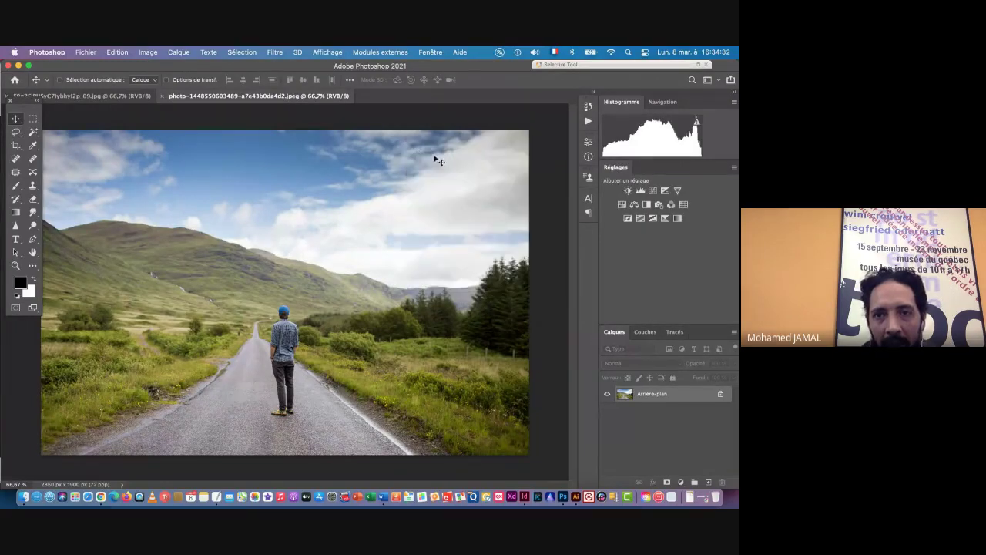
Activate the Quick Selection tool and automatically select the man on the road with Select Subject
scroll(297, 371, "up", 5)
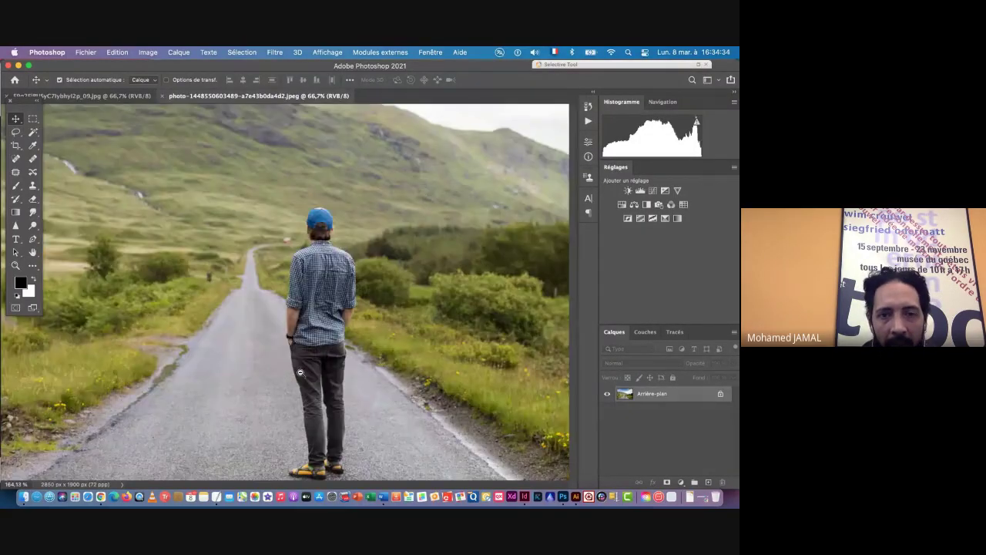
scroll(298, 351, "down", 1)
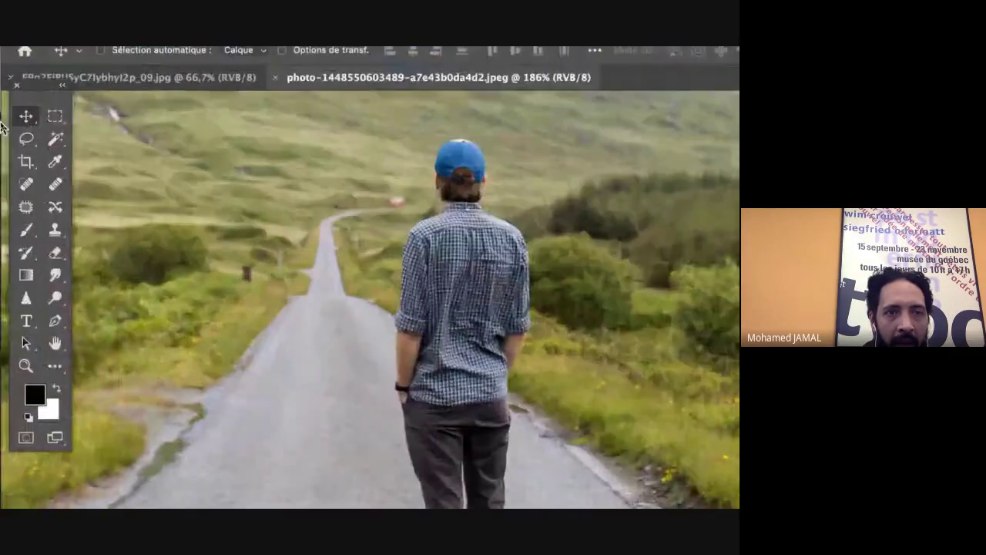
left_click(32, 133)
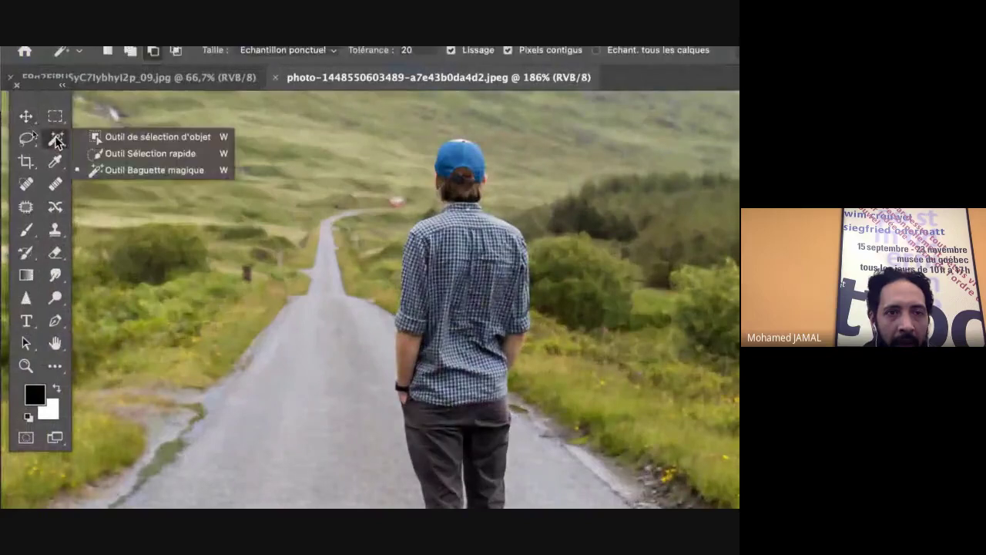
left_click(111, 157)
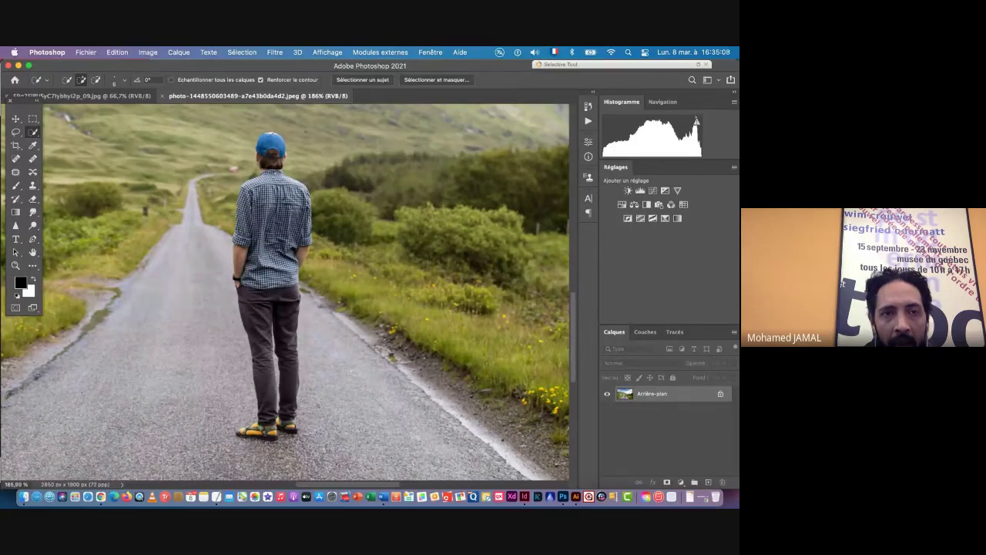
left_click(353, 81)
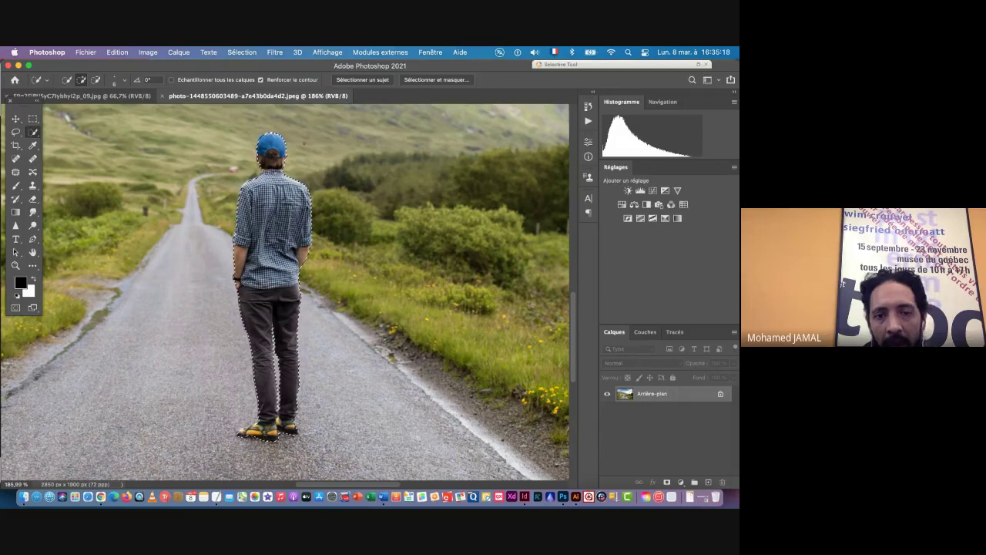
Examine the selection outline around the man up close, from his sandals up to his cap
key("super+space")
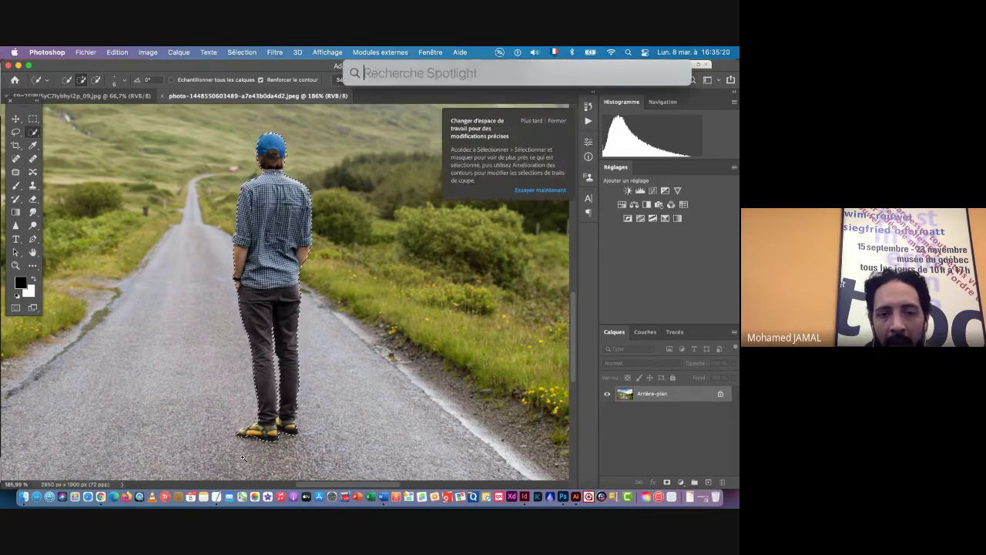
key("super+space")
scroll(254, 455, "up", 5)
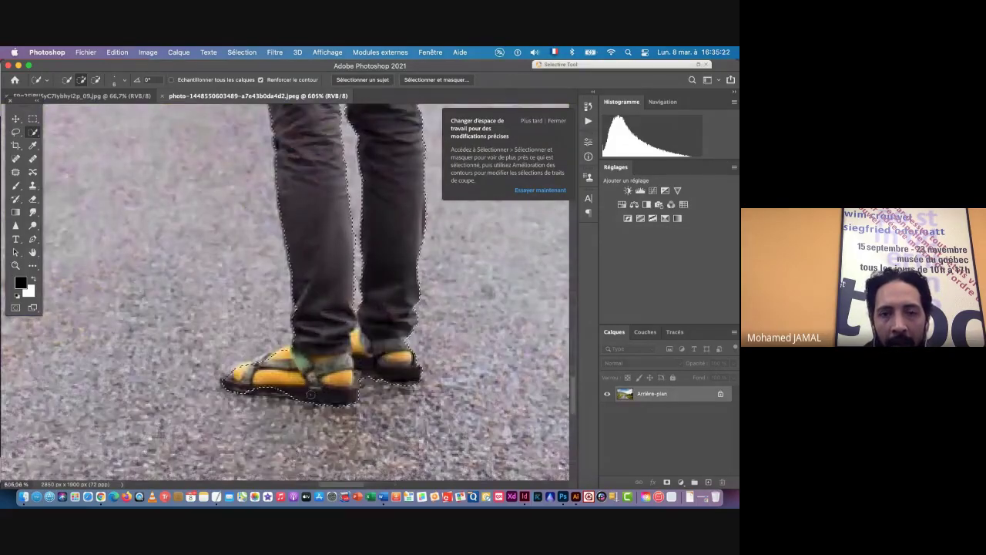
left_click_drag(355, 149, 319, 380)
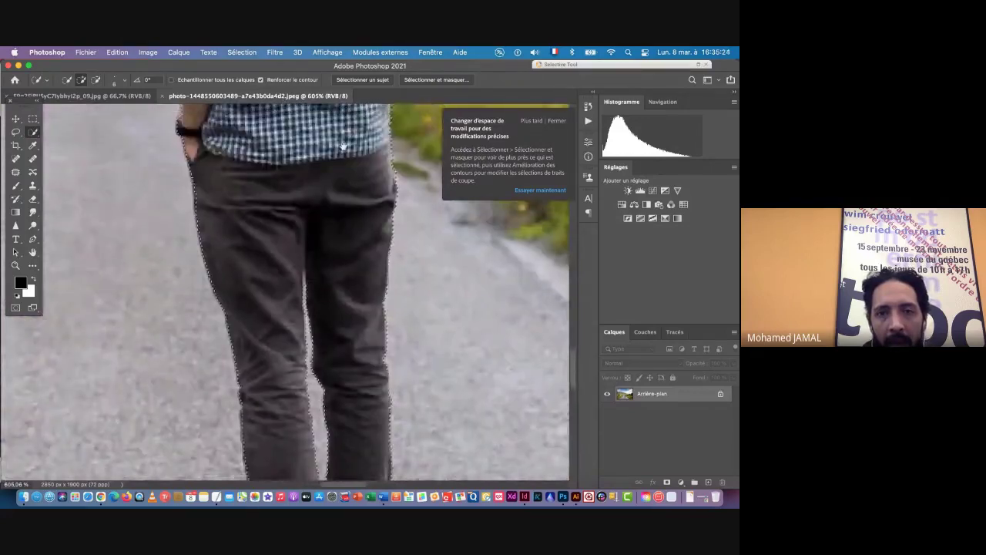
left_click_drag(344, 149, 315, 360)
scroll(324, 193, "up", 15)
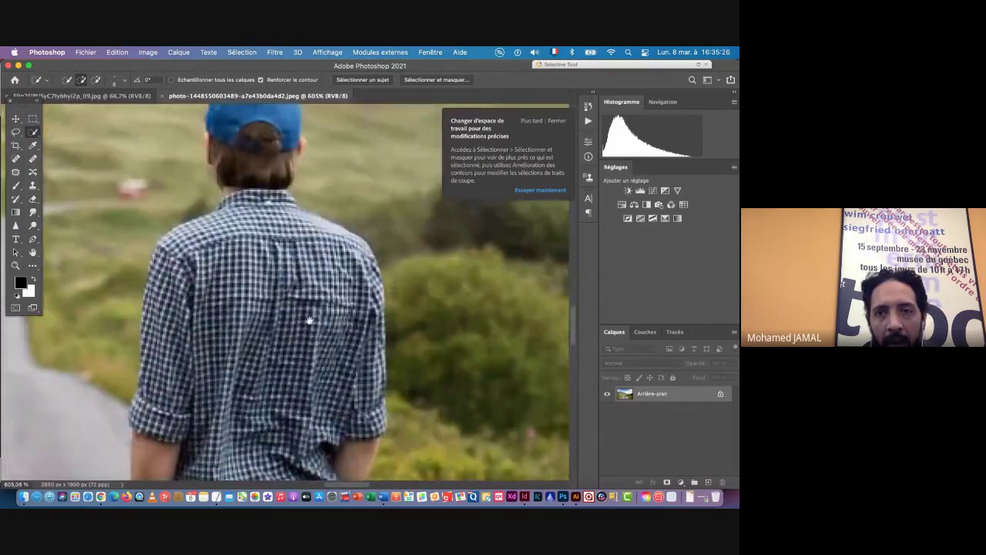
left_click_drag(323, 158, 319, 308)
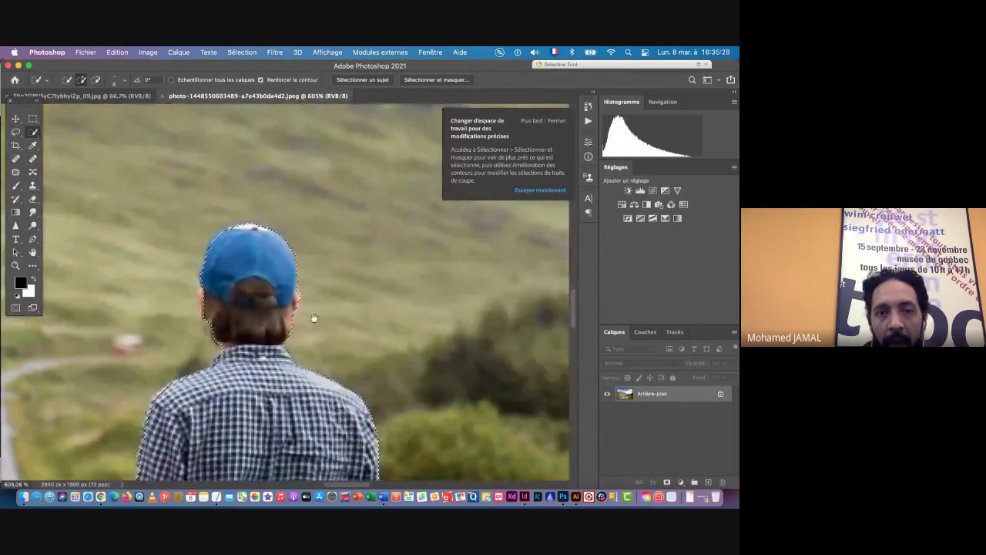
scroll(285, 373, "down", 6)
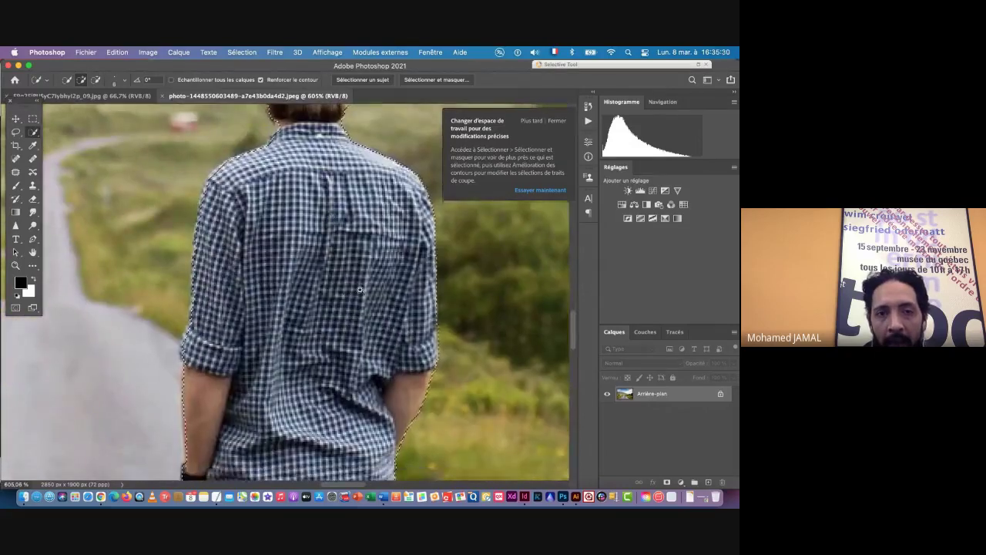
scroll(316, 288, "down", 4)
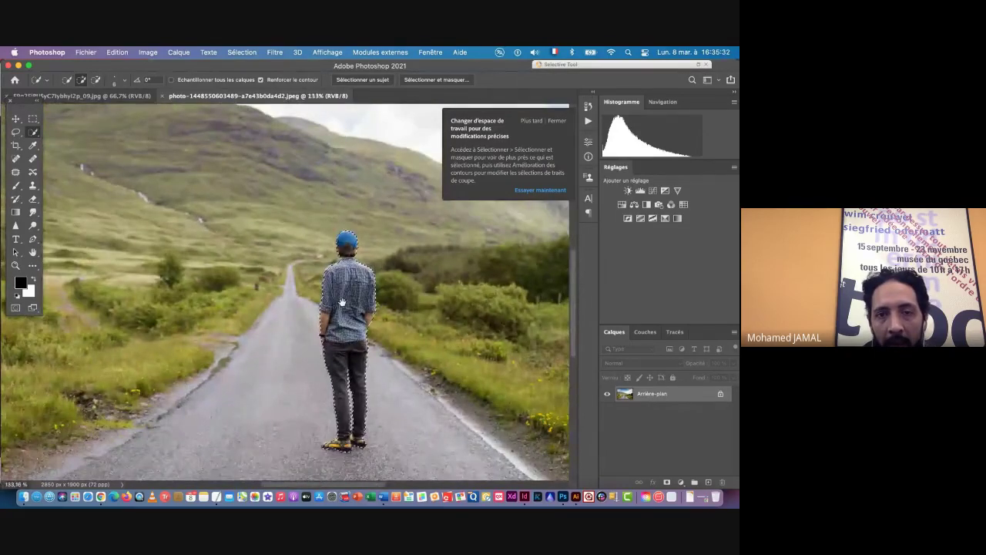
Deselect the man and select him again by brushing over his body with the Quick Selection tool
left_click_drag(315, 273, 297, 251)
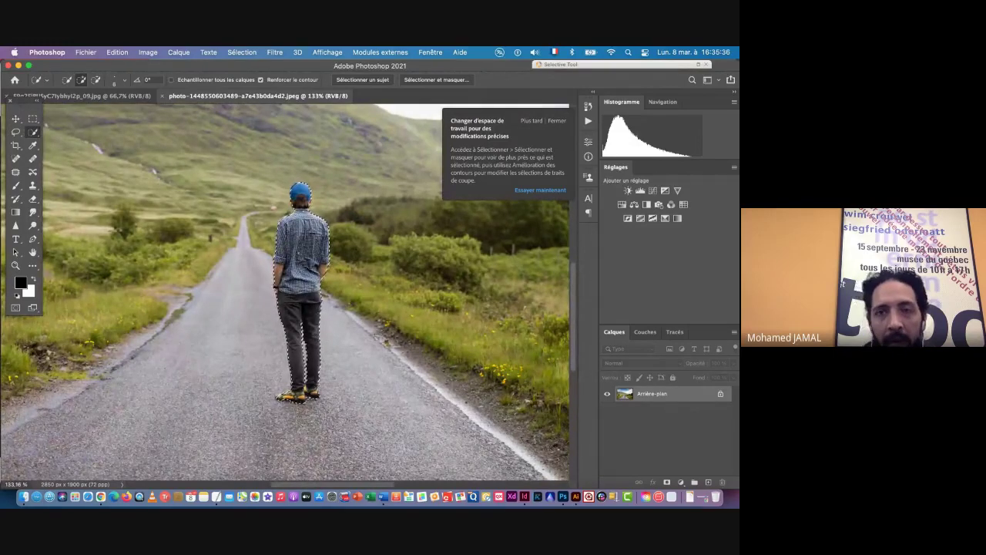
key("super+d")
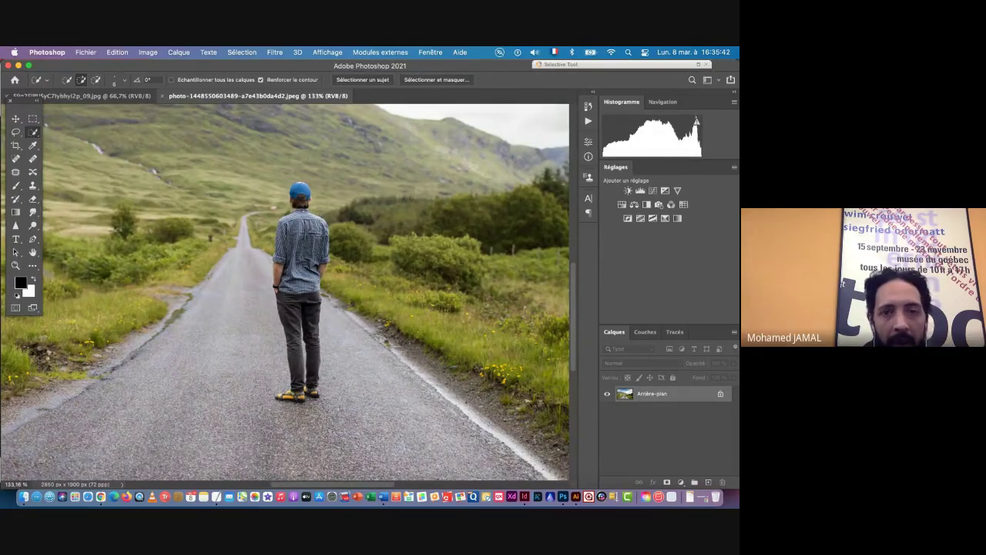
scroll(304, 220, "up", 5)
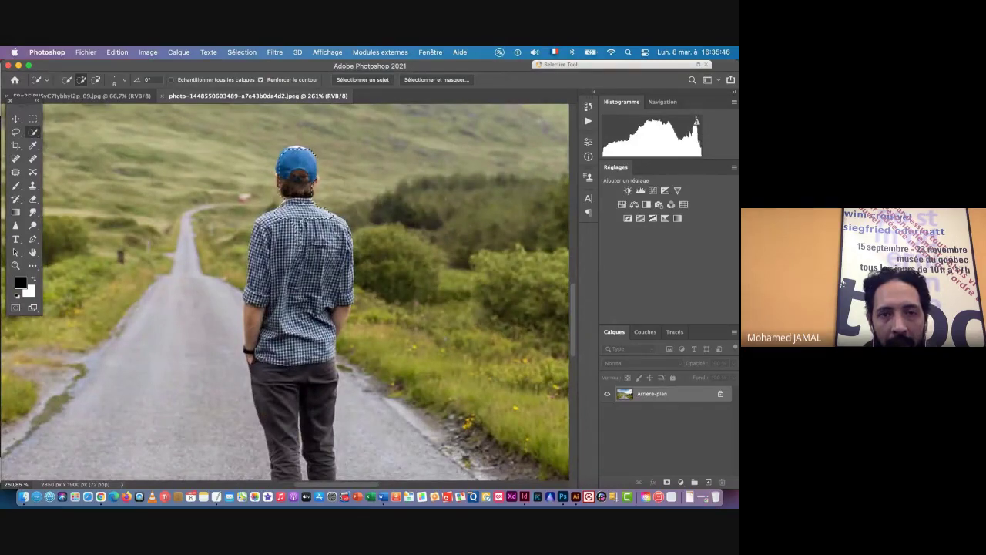
left_click_drag(287, 367, 308, 454)
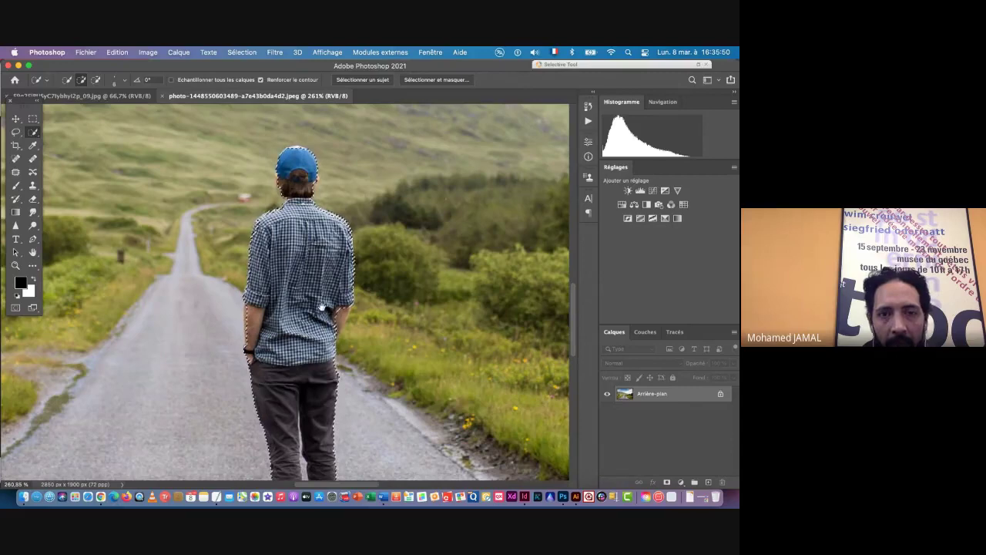
Add the man's right forearm to the selection and correct its edge along the shirt hem and hip
scroll(324, 166, "up", 10)
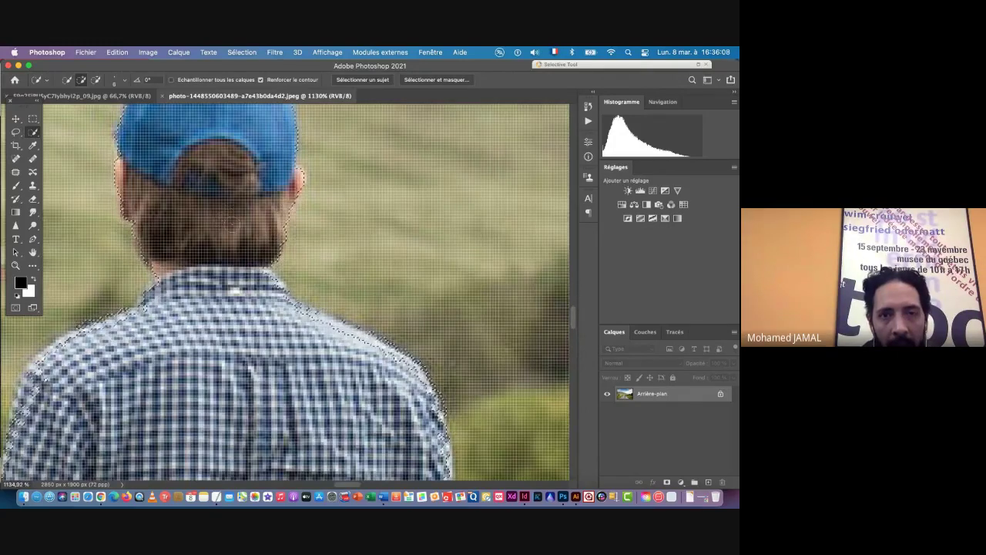
scroll(247, 167, "up", 5)
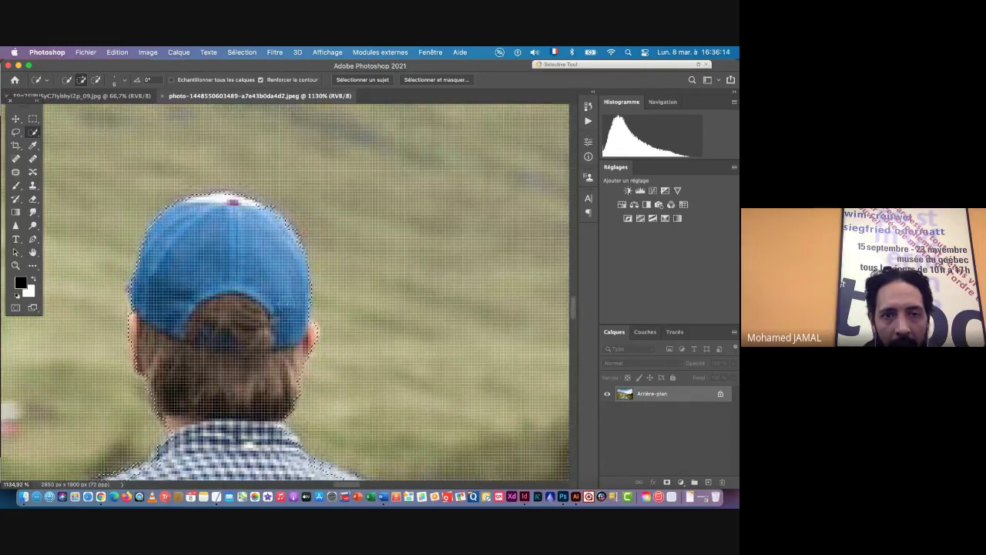
scroll(285, 308, "down", 5)
left_click_drag(251, 438, 242, 168)
scroll(242, 325, "up", 4)
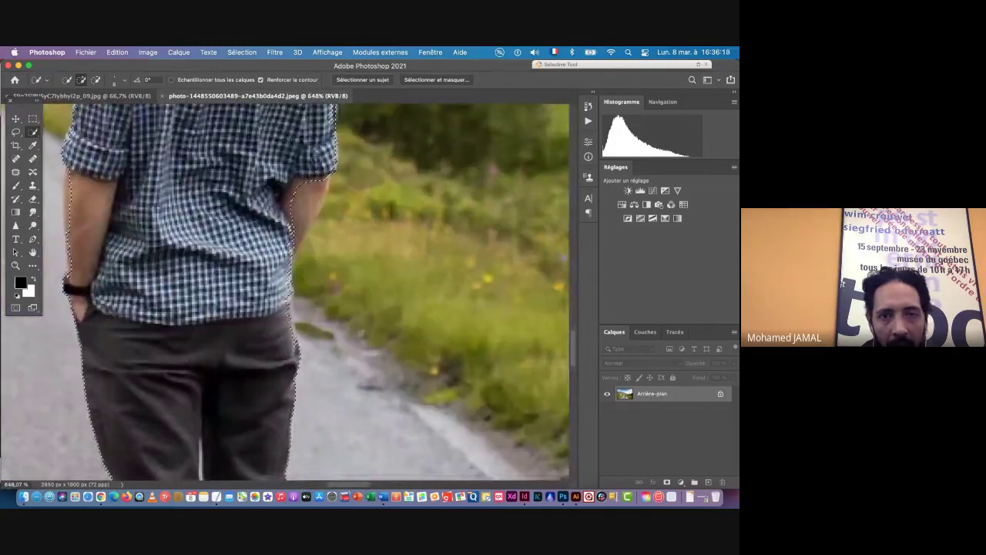
left_click(307, 192)
key("super+z")
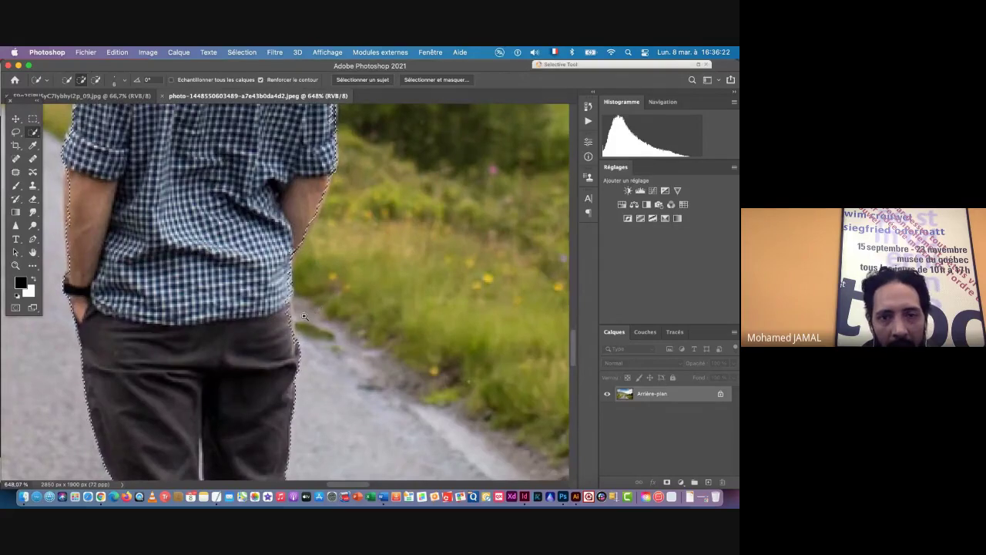
scroll(309, 303, "up", 3)
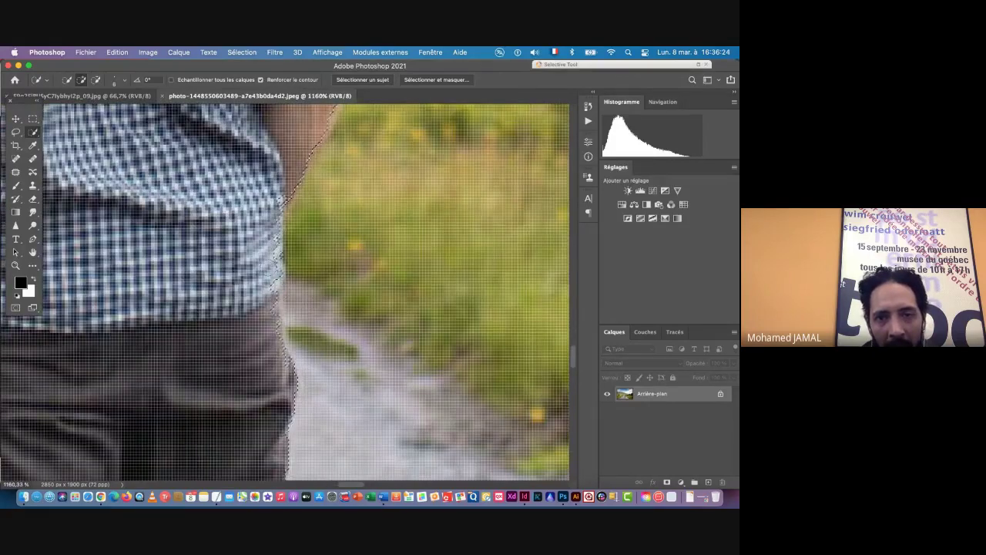
key("super+shift+z")
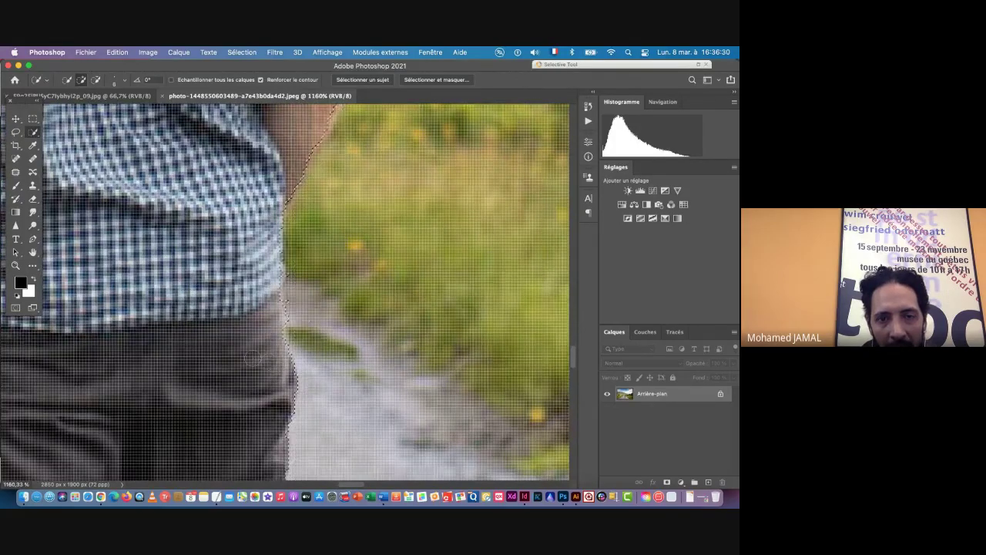
left_click_drag(280, 356, 235, 356)
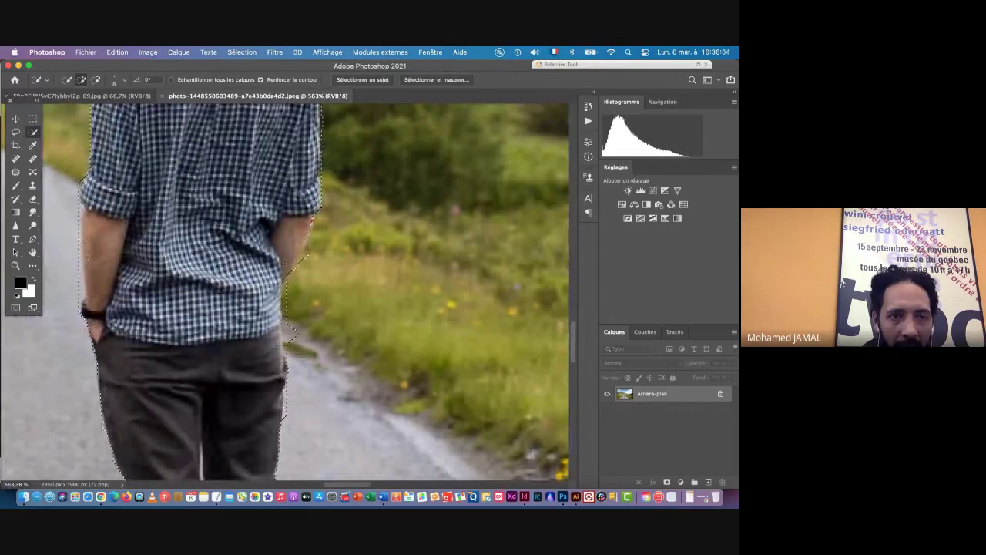
Extend the selection from the trouser leg onto the man's left sandal
left_click_drag(155, 386, 180, 169)
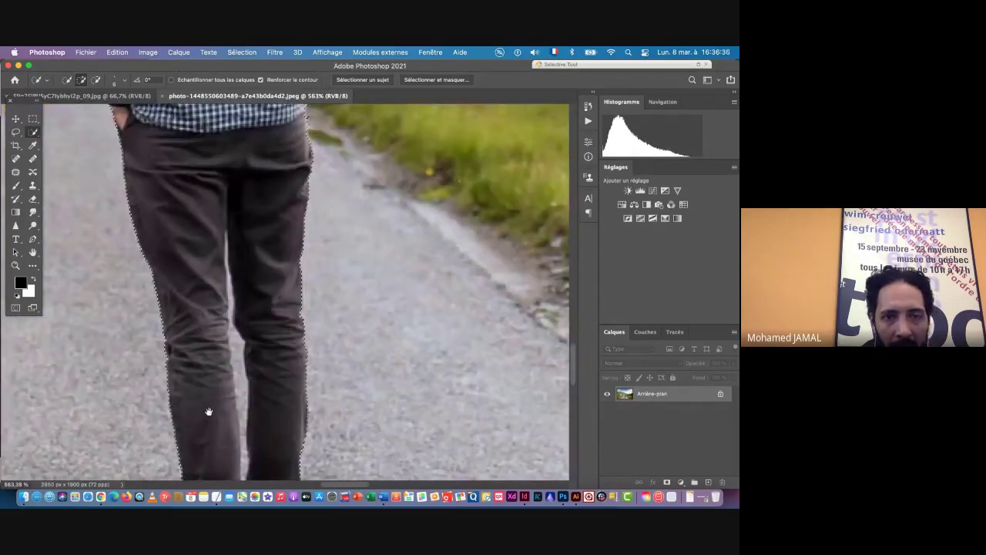
left_click_drag(208, 412, 199, 162)
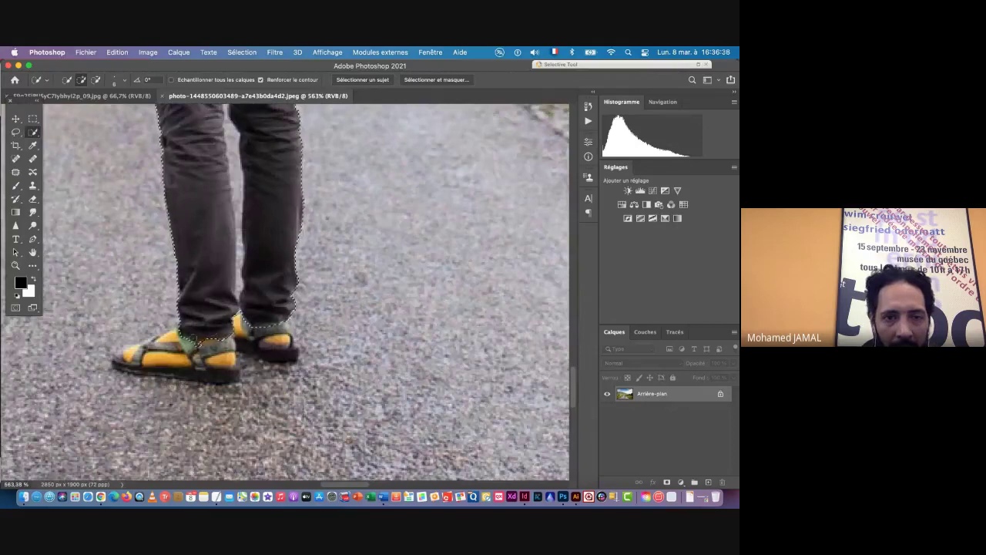
left_click_drag(197, 342, 173, 345)
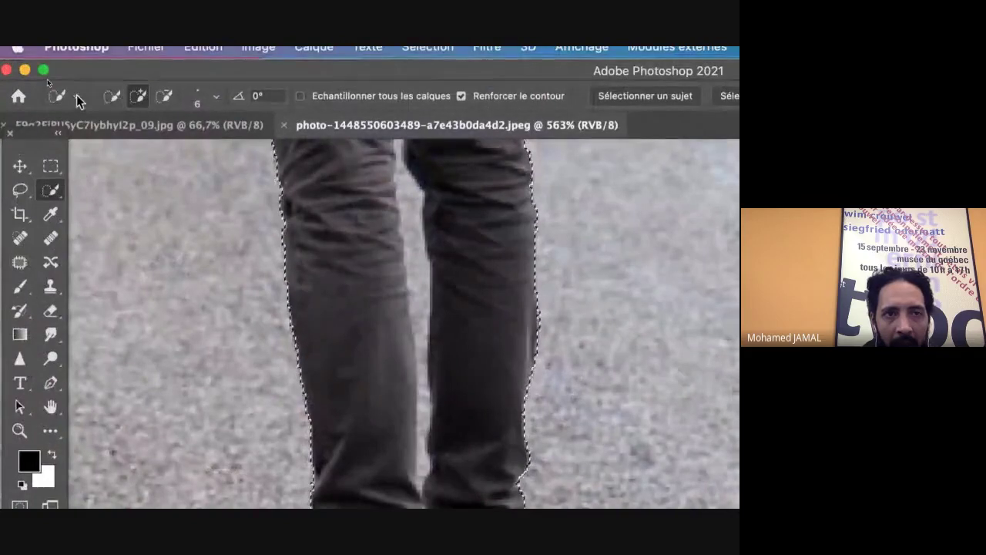
Examine the Quick Selection tool's presets and its brush size, hardness and spacing settings
left_click(48, 80)
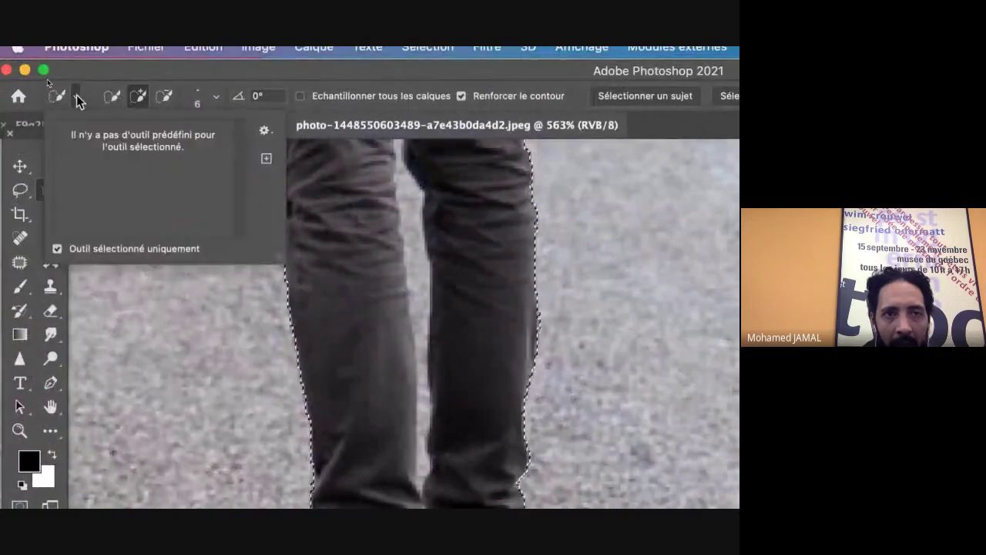
left_click(100, 71)
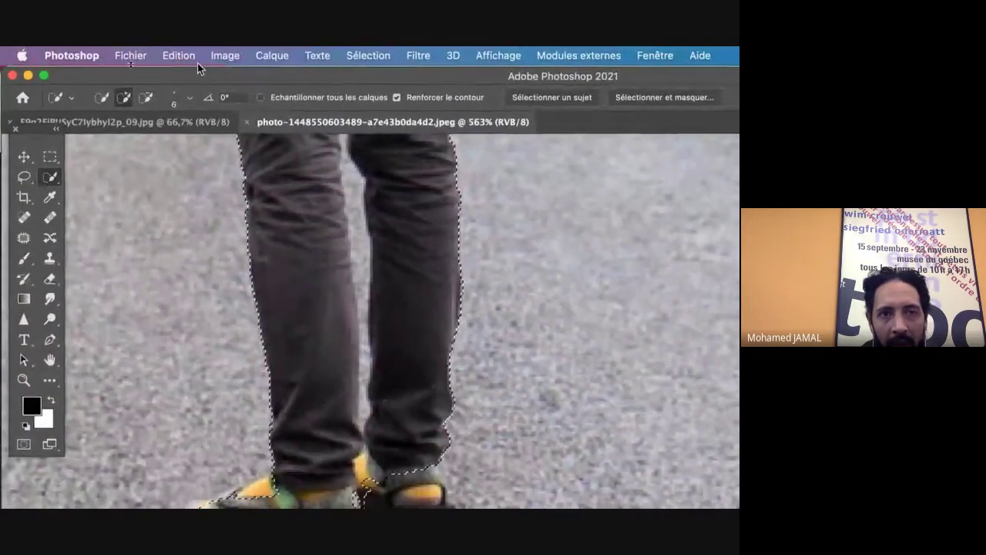
left_click(216, 97)
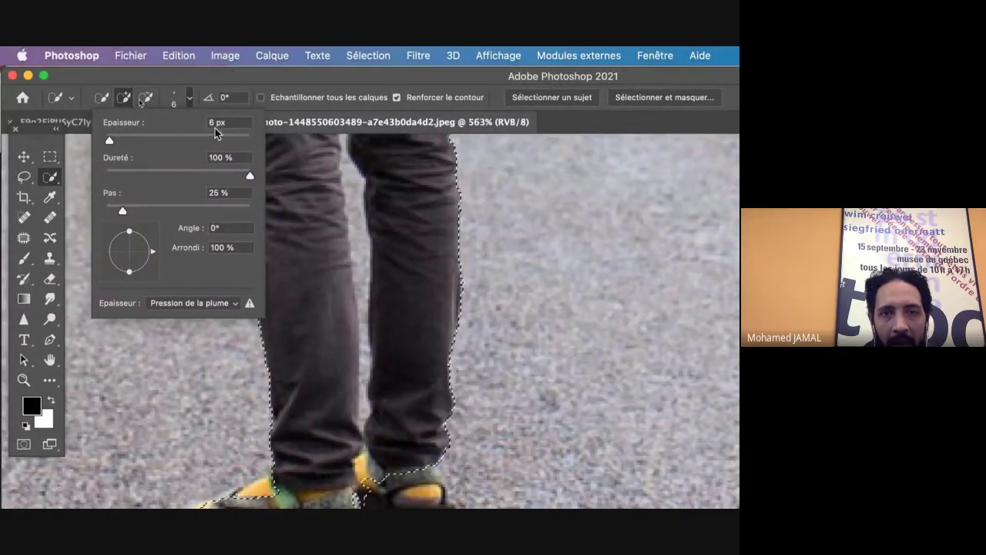
left_click(170, 98)
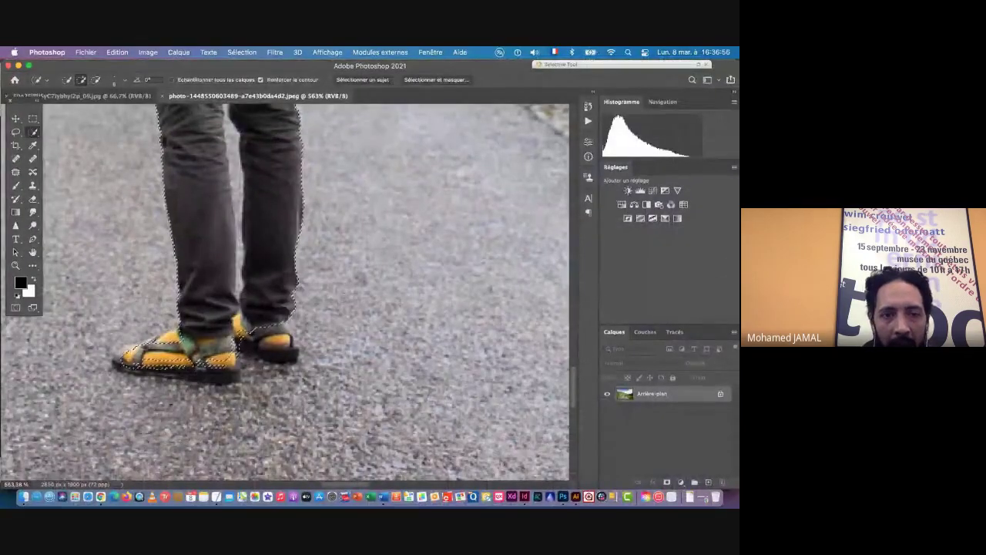
Add the sole of the left sandal and the whole right sandal to the selection
mouse_move(199, 366)
left_mouse_down()
mouse_move(125, 362)
mouse_move(139, 366)
left_mouse_up()
mouse_move(197, 373)
left_mouse_down()
mouse_move(230, 375)
mouse_move(251, 339)
left_mouse_up()
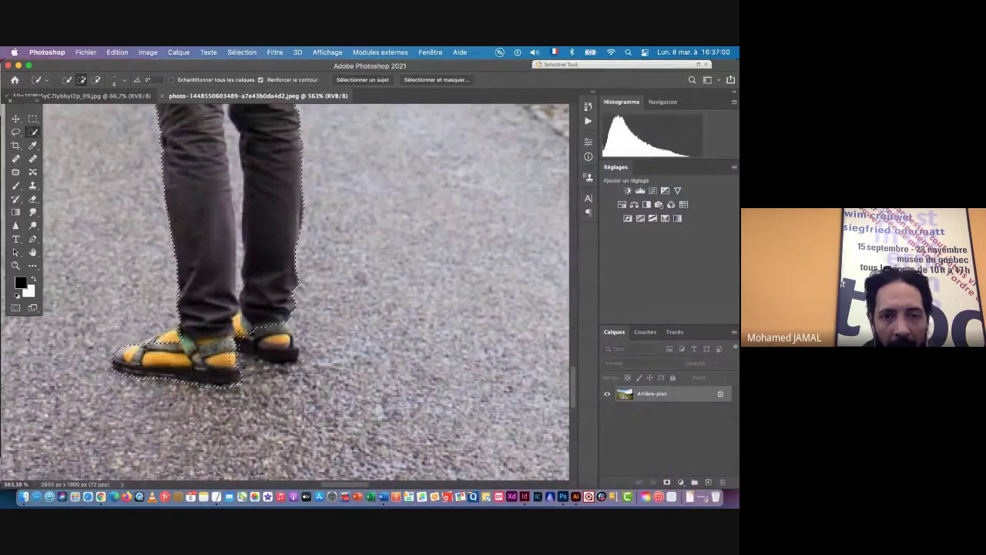
left_click(279, 342)
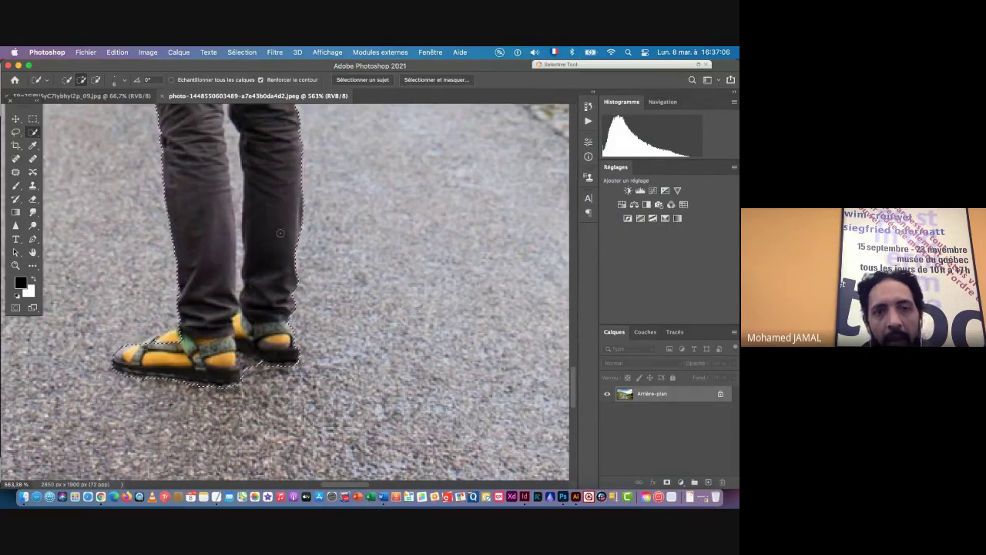
Examine the selection outline around the man's whole figure and up close along his shirt
scroll(280, 241, "down", 8)
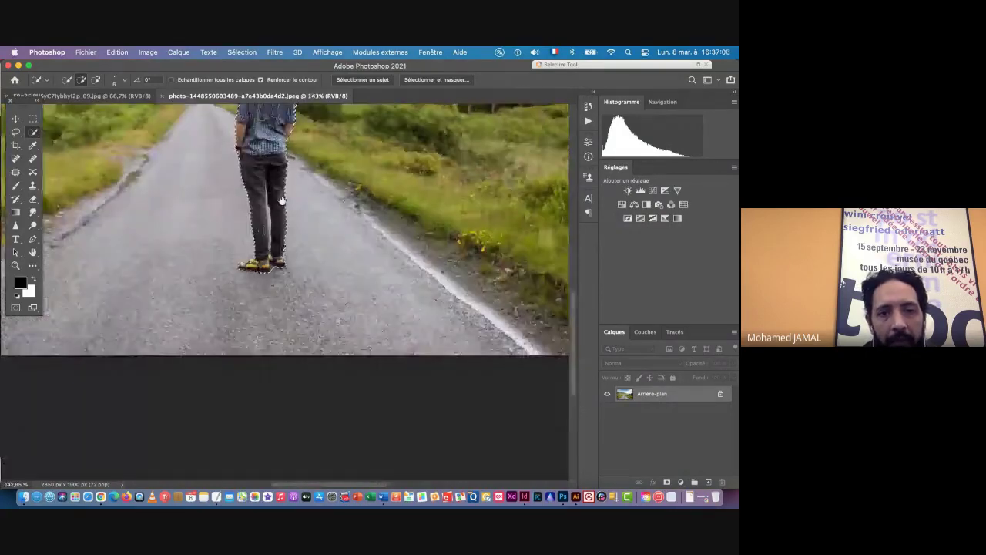
scroll(259, 371, "up", 4)
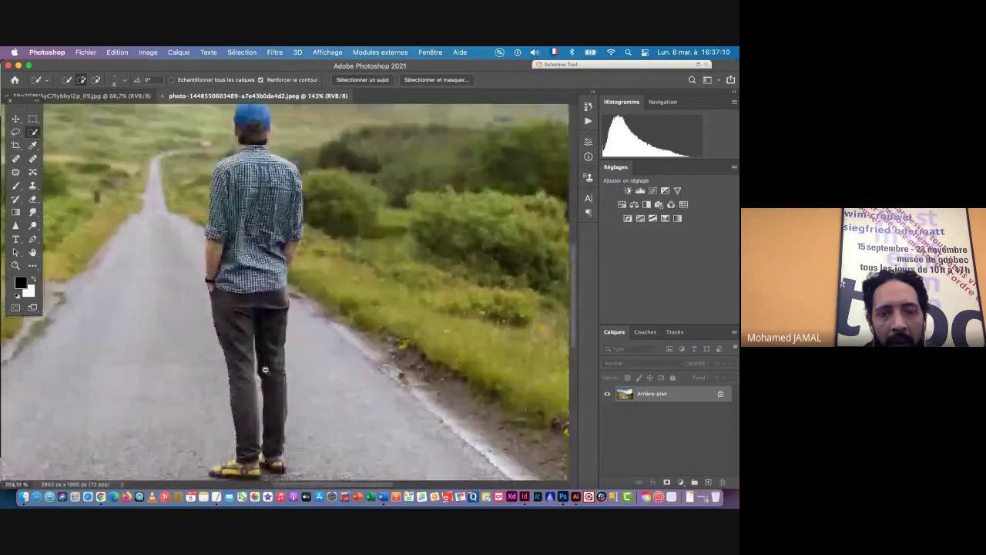
scroll(265, 370, "down", 2)
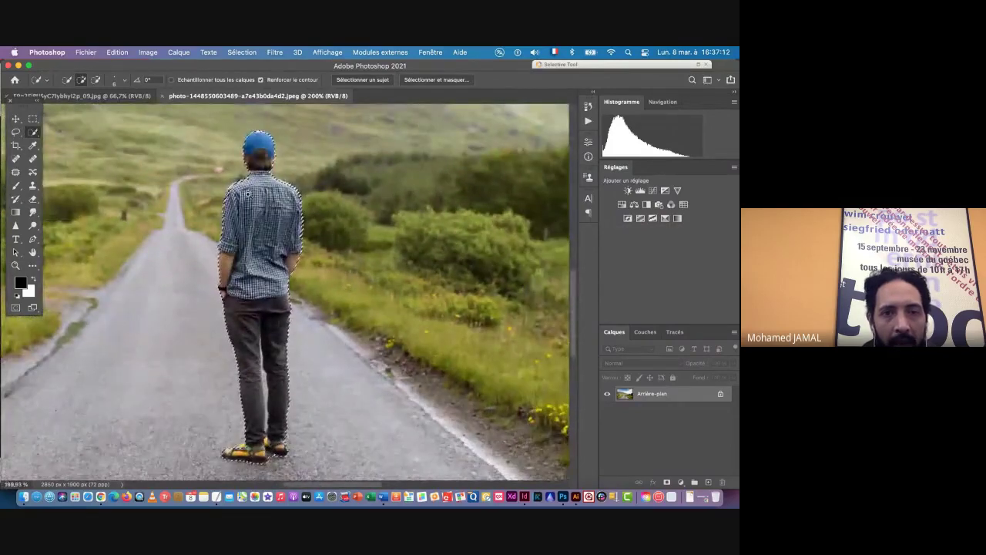
scroll(226, 190, "up", 8)
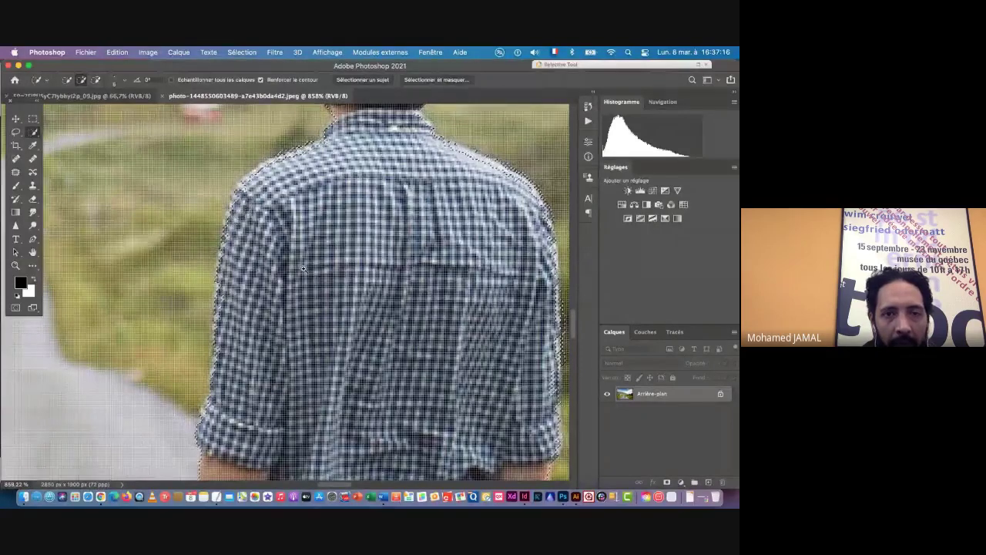
scroll(252, 268, "down", 6)
scroll(253, 268, "down", 2)
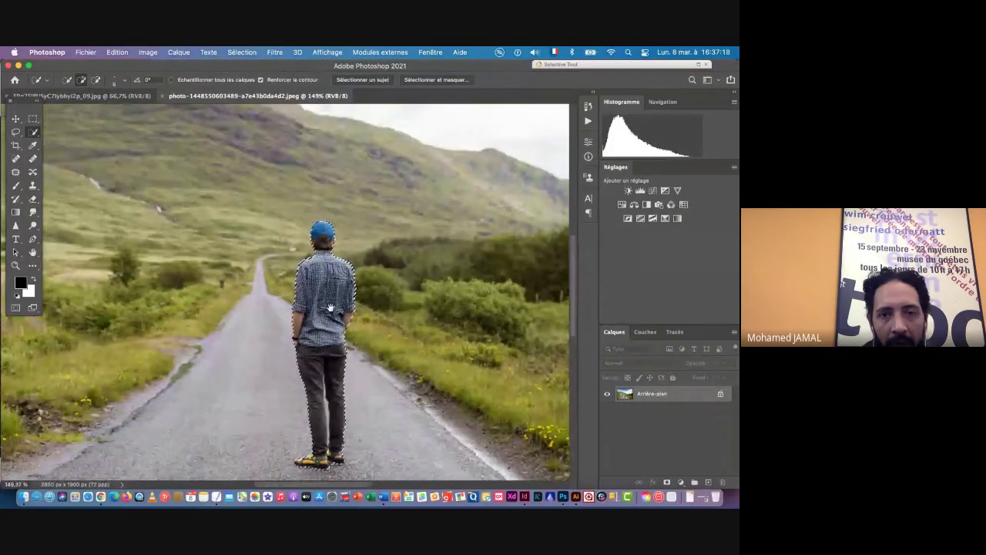
left_click_drag(276, 264, 227, 226)
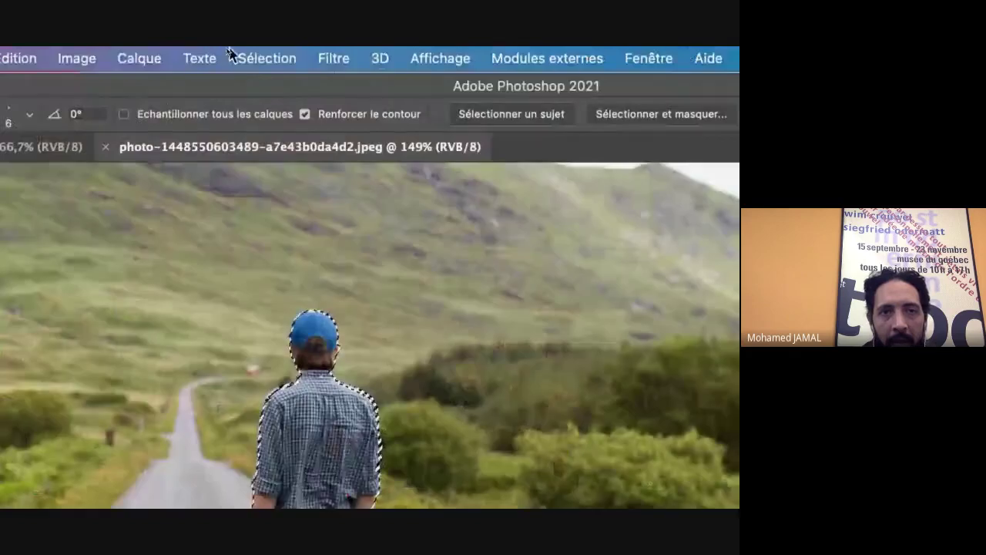
Open the man's selection in Select and Mask and choose the Refine Edge Brush
left_click(254, 59)
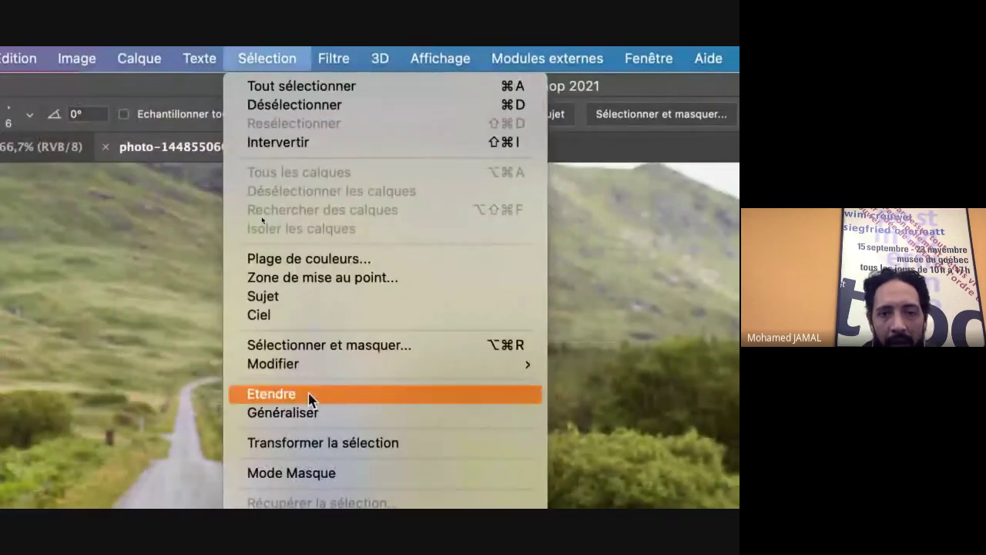
left_click(327, 346)
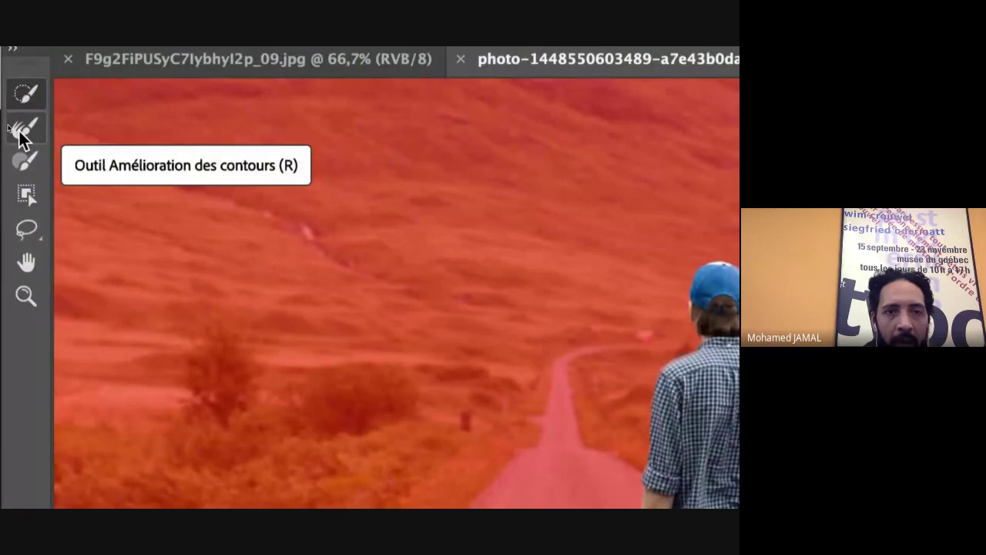
left_click(20, 133)
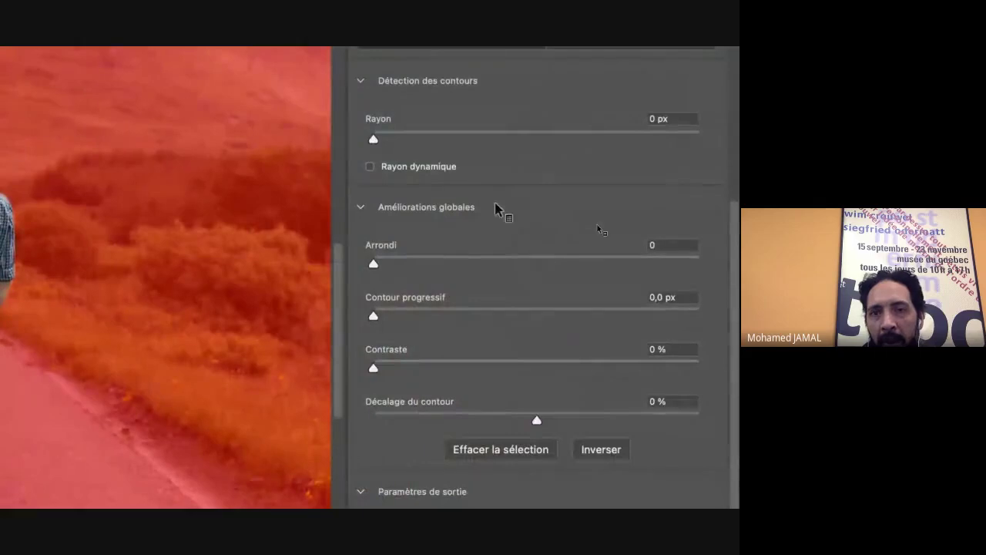
Turn on Smart Radius and set the edge detection radius to 1 px
left_click(371, 168)
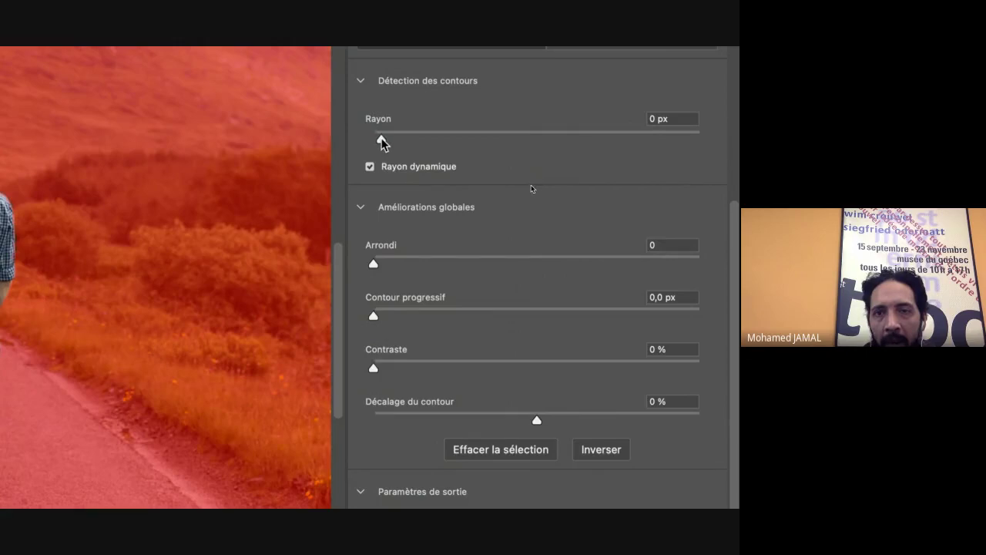
left_click_drag(381, 143, 387, 146)
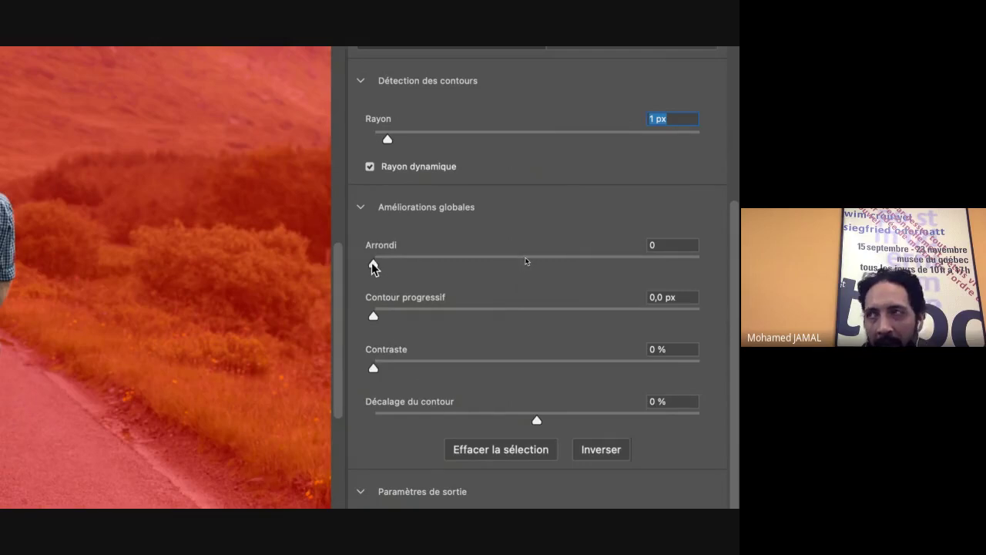
Set the selection's global refinements to Smooth 2, Feather 0.5 px and Contrast 16%
left_click_drag(374, 266, 383, 268)
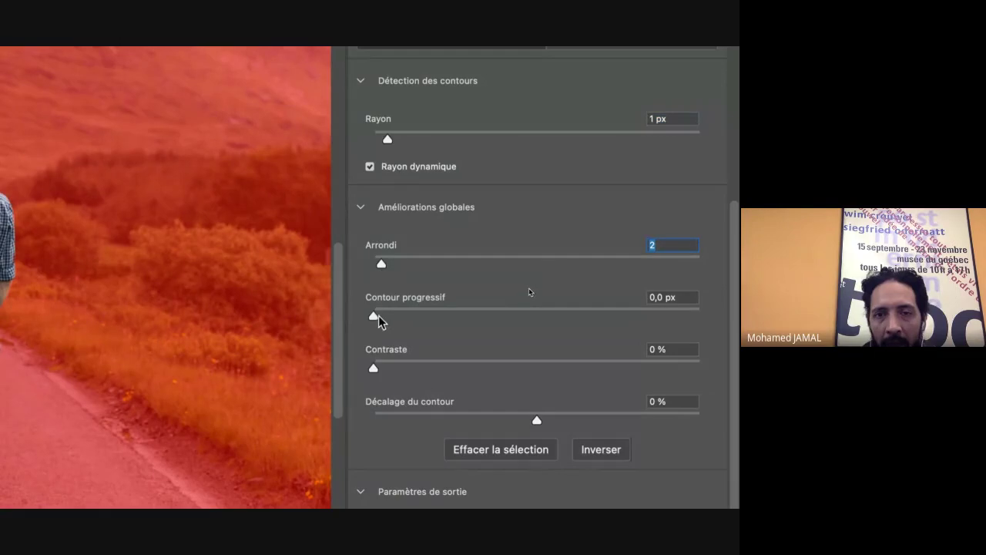
left_click(660, 296)
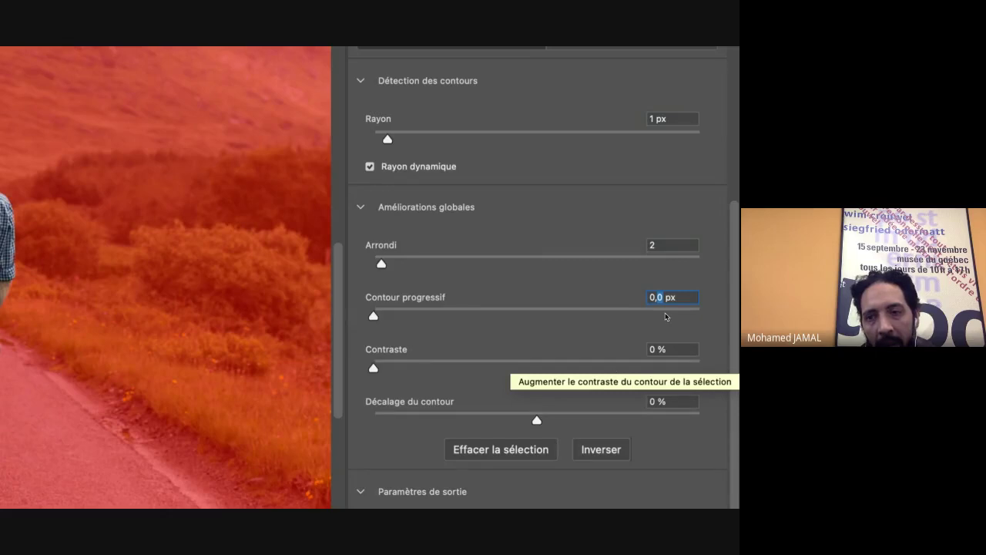
type("0,5")
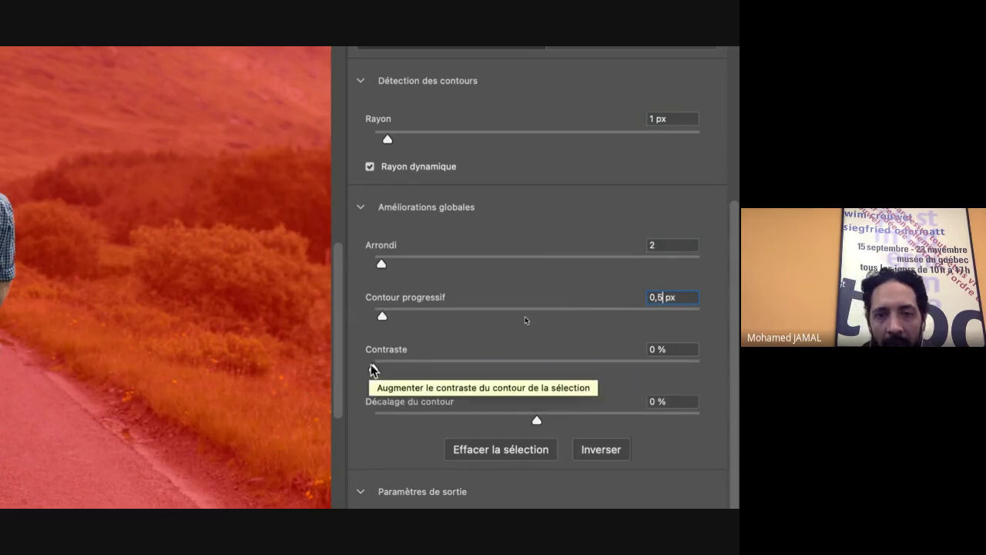
left_click_drag(372, 370, 426, 369)
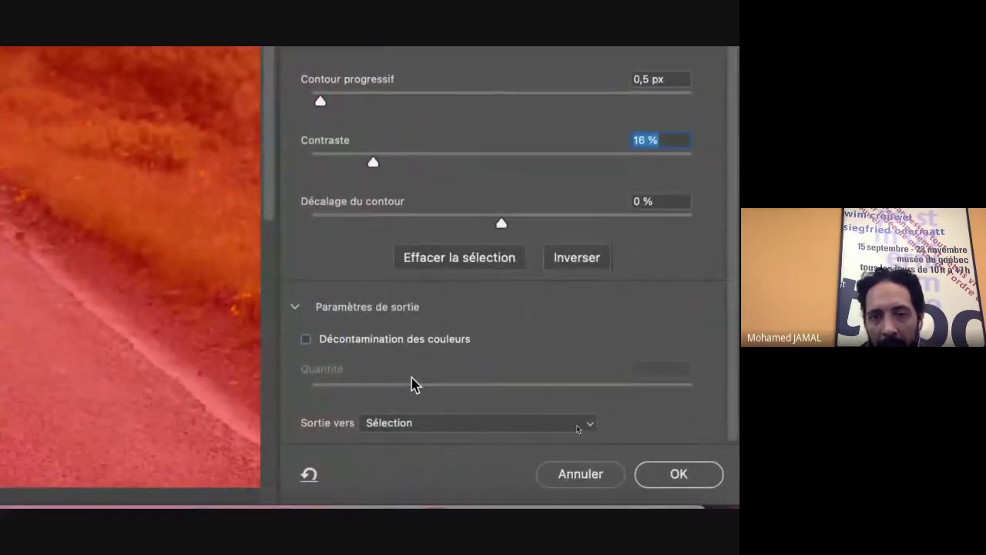
Check the available output destinations and keep Selection as the output
left_click(419, 434)
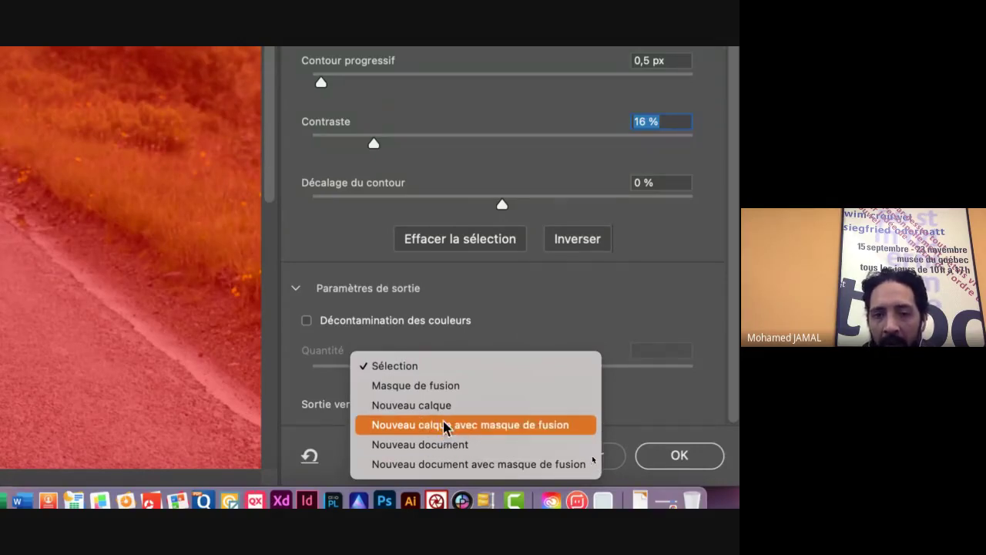
left_click(403, 372)
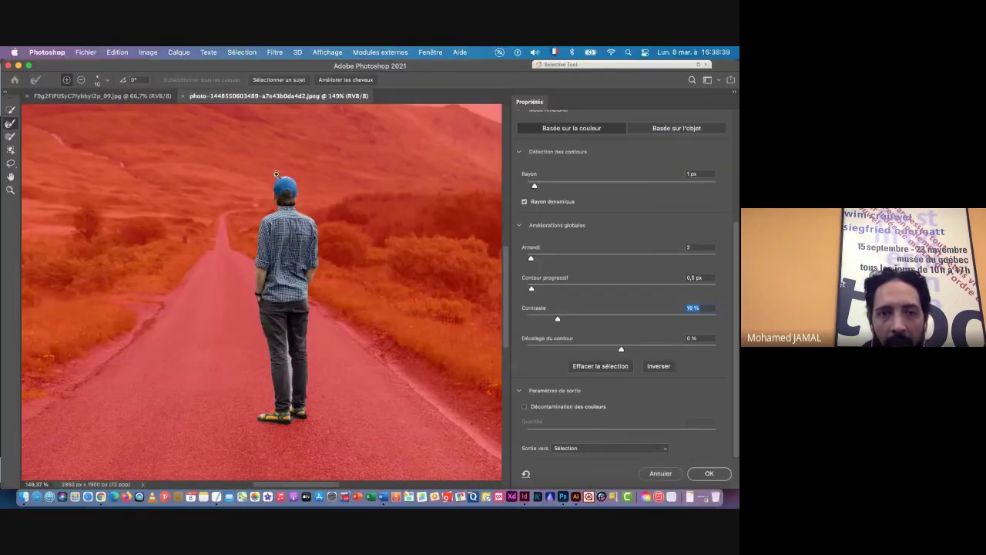
Set the Refine Edge Brush size to 5 px and brush along the ear's edge on the right of the cap
left_click_drag(275, 173, 365, 241)
left_click_drag(361, 436, 293, 347)
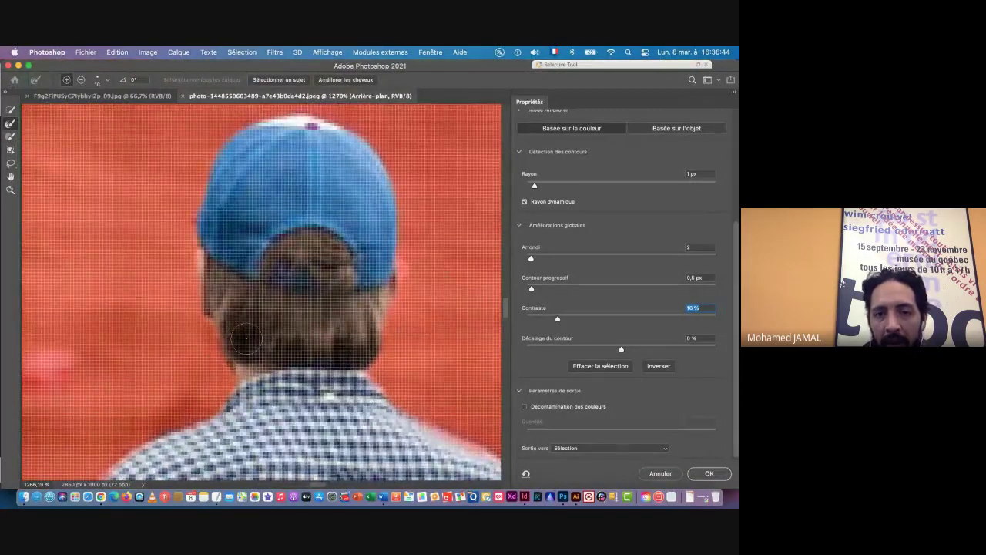
left_click_drag(391, 289, 310, 301)
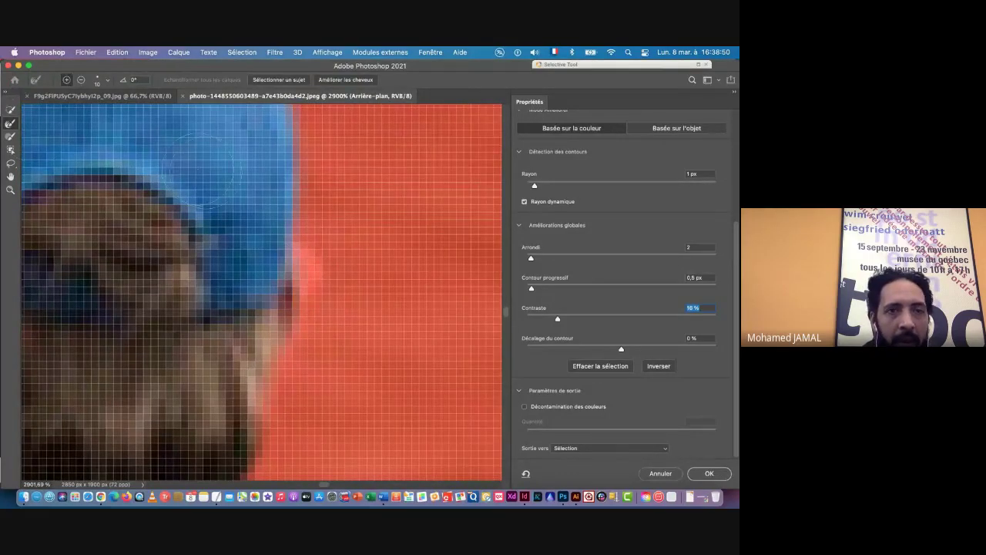
left_click(107, 81)
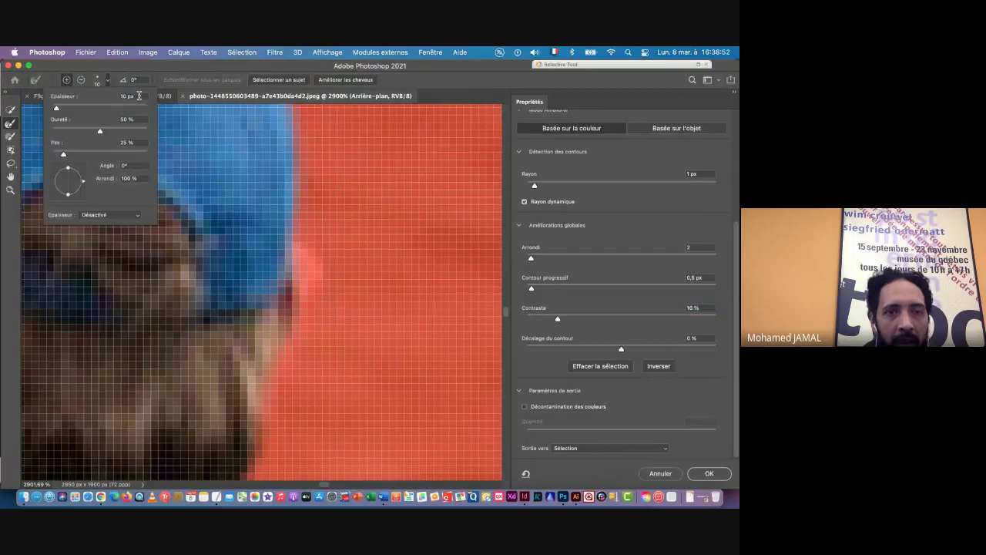
left_click(139, 96)
type("5")
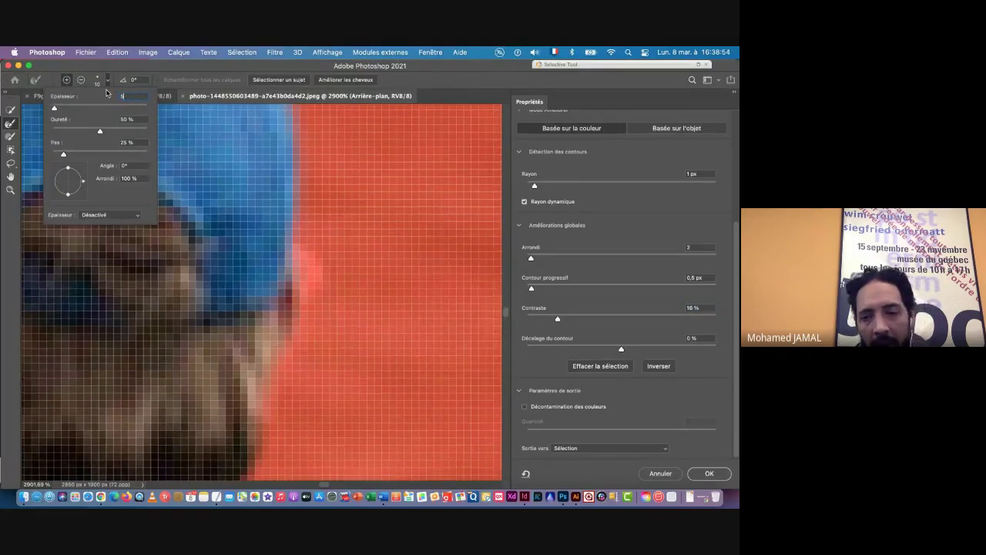
key("Return")
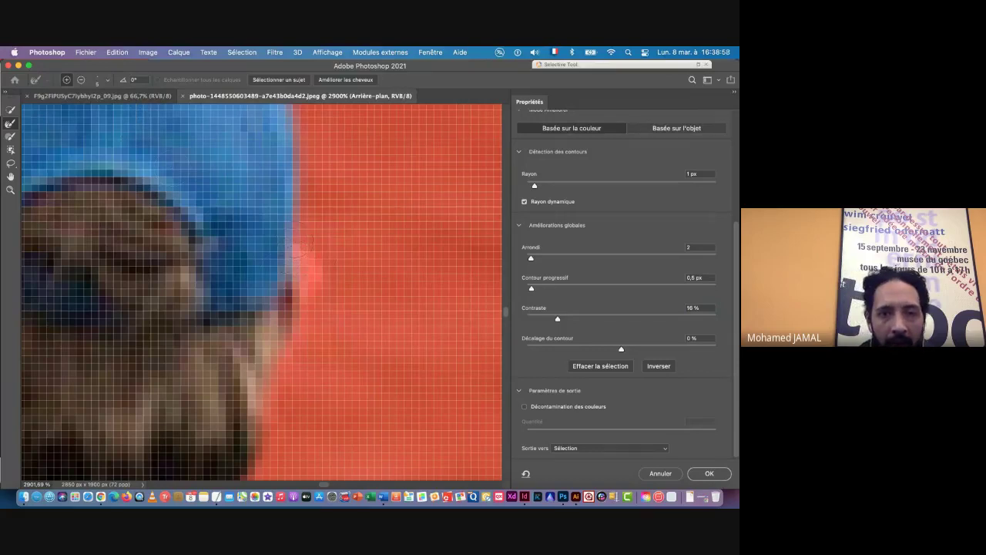
mouse_move(295, 248)
left_mouse_down()
mouse_move(302, 326)
mouse_move(281, 357)
mouse_move(282, 374)
mouse_move(250, 377)
mouse_move(263, 418)
mouse_move(195, 316)
mouse_move(212, 210)
left_mouse_up()
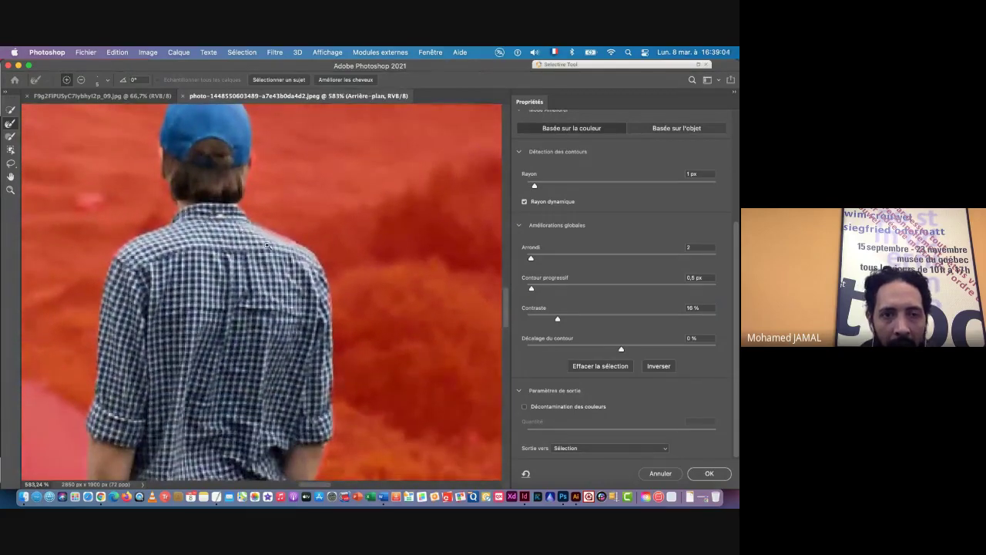
Refine the selection edge along the shirt's right shoulder and sleeve, and enlarge the Refine Edge Brush to 9 px over the forearm
scroll(281, 243, "up", 3)
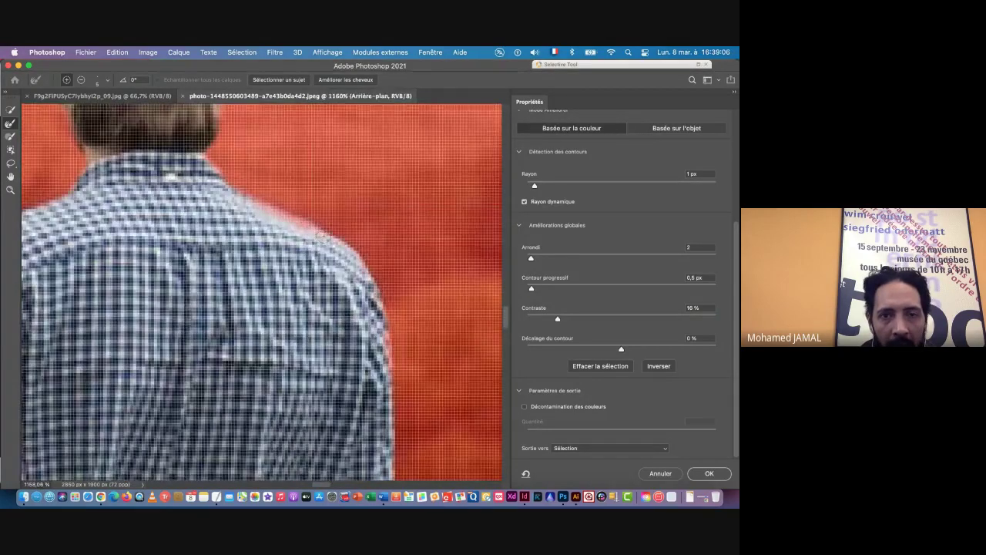
mouse_move(313, 230)
left_mouse_down()
mouse_move(265, 205)
mouse_move(359, 269)
left_mouse_up()
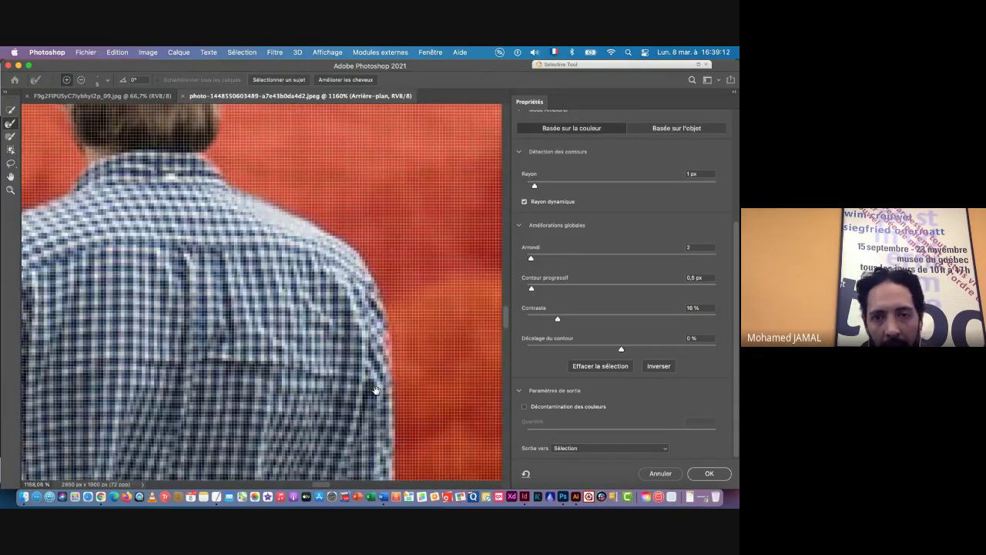
left_click_drag(375, 390, 353, 286)
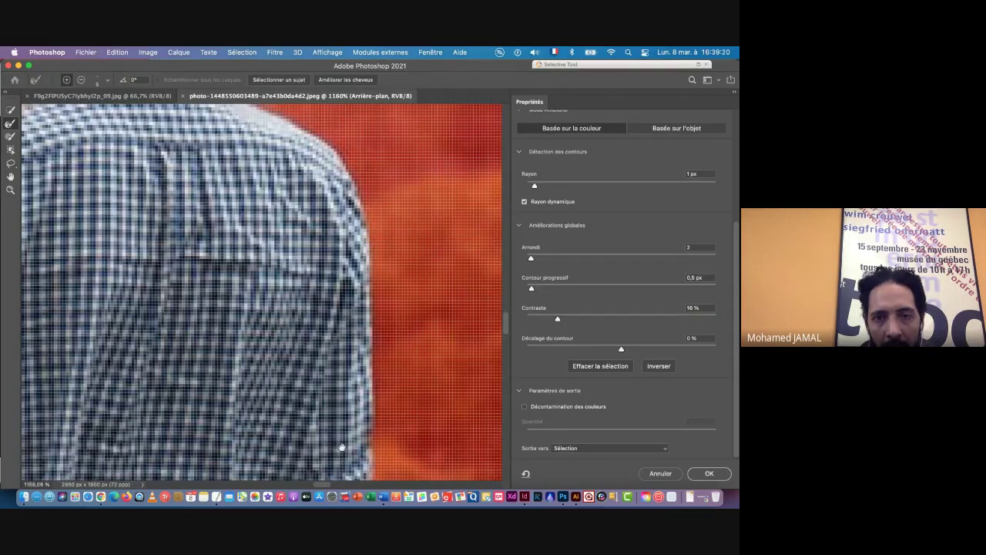
left_click_drag(342, 447, 351, 160)
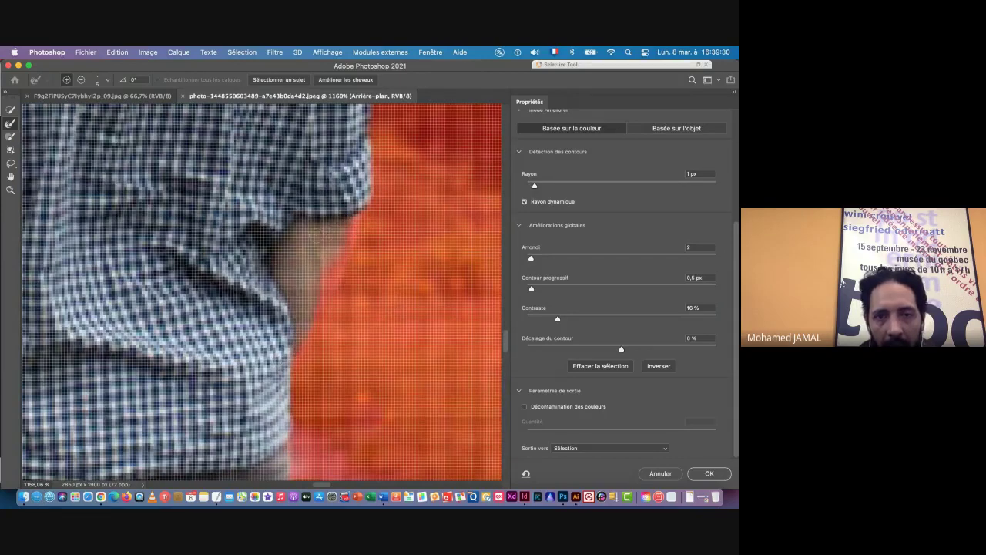
left_click_drag(316, 236, 326, 235, "ctrl+alt")
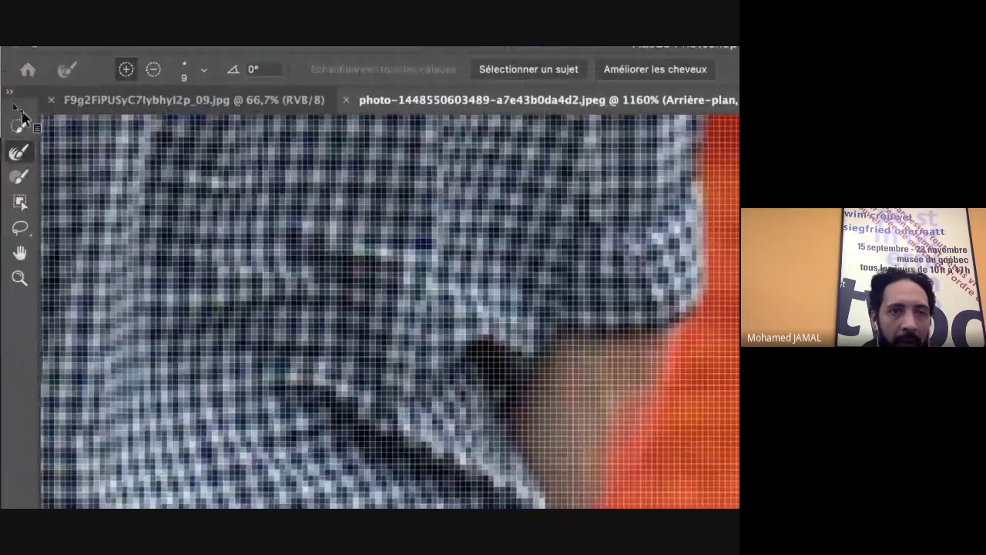
With the Quick Selection tool at size 5, subtract a patch of the right forearm below the cuff and add the whole forearm back
left_click(9, 110)
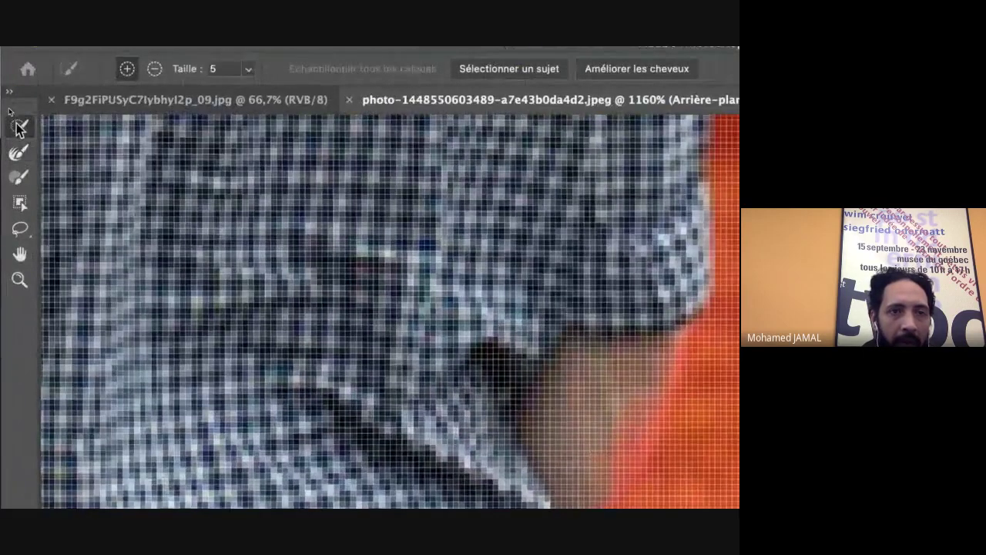
left_click(154, 69)
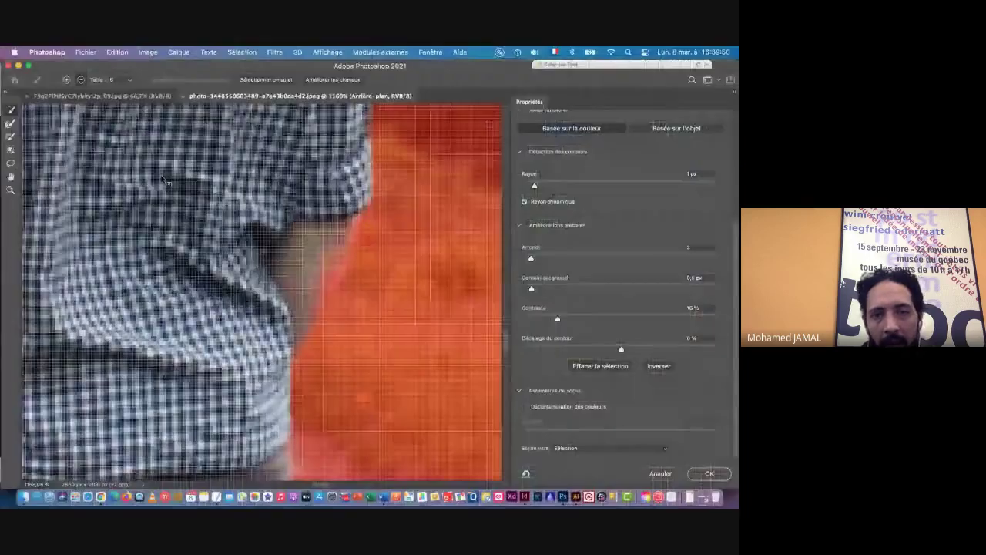
key("super+space")
left_click(647, 419, "super")
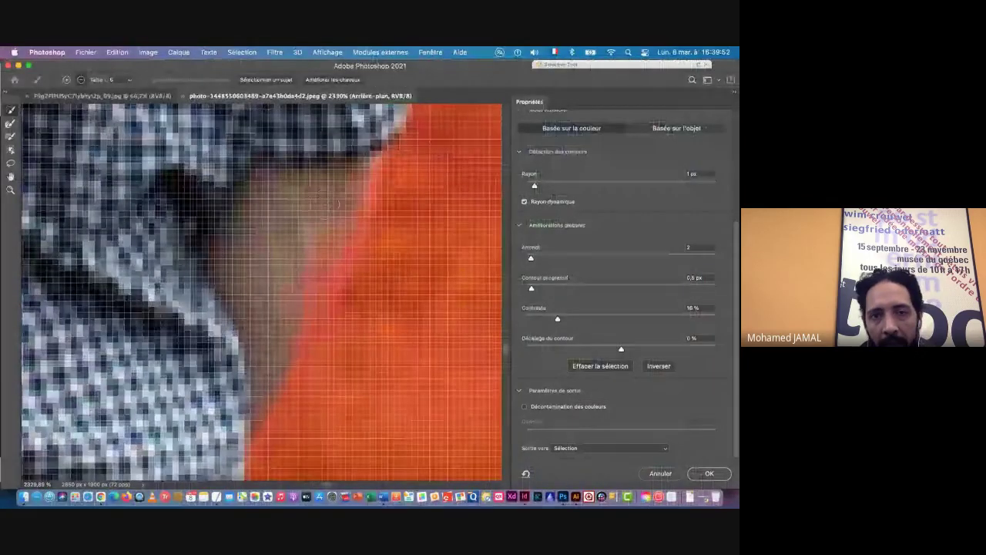
mouse_move(333, 163)
left_mouse_down()
mouse_move(348, 165)
mouse_move(350, 205)
left_mouse_up()
left_click(66, 80)
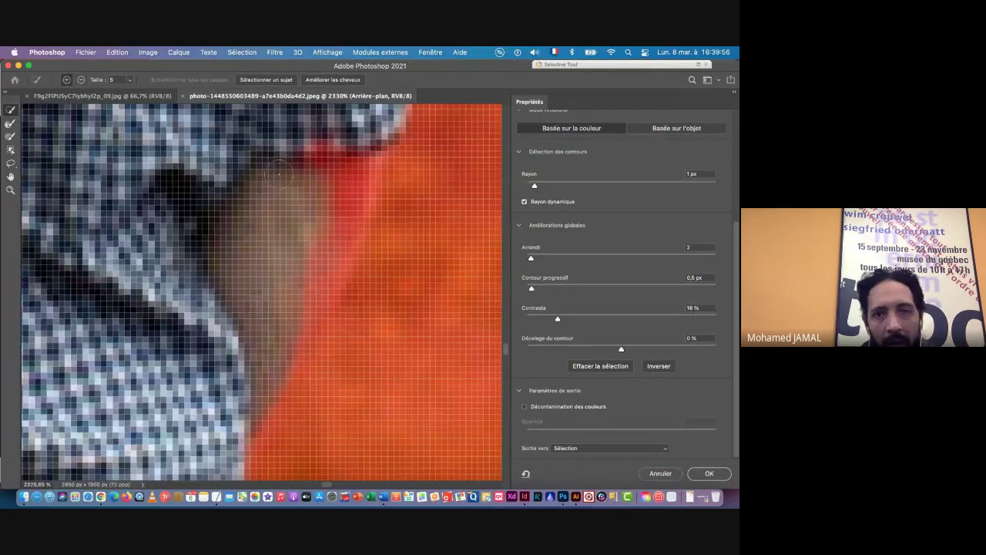
mouse_move(341, 160)
left_mouse_down()
mouse_move(322, 163)
mouse_move(350, 153)
mouse_move(344, 199)
mouse_move(354, 177)
left_mouse_up()
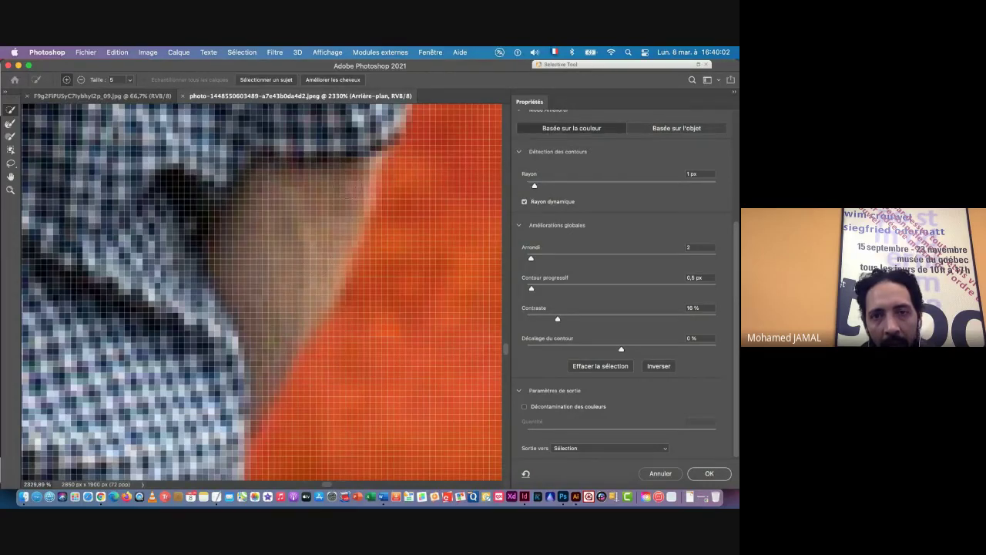
Refine the selection edge along the left sleeve cuff and forearm with the Refine Edge Brush
key("super+space")
left_click_drag(338, 261, 47, 261)
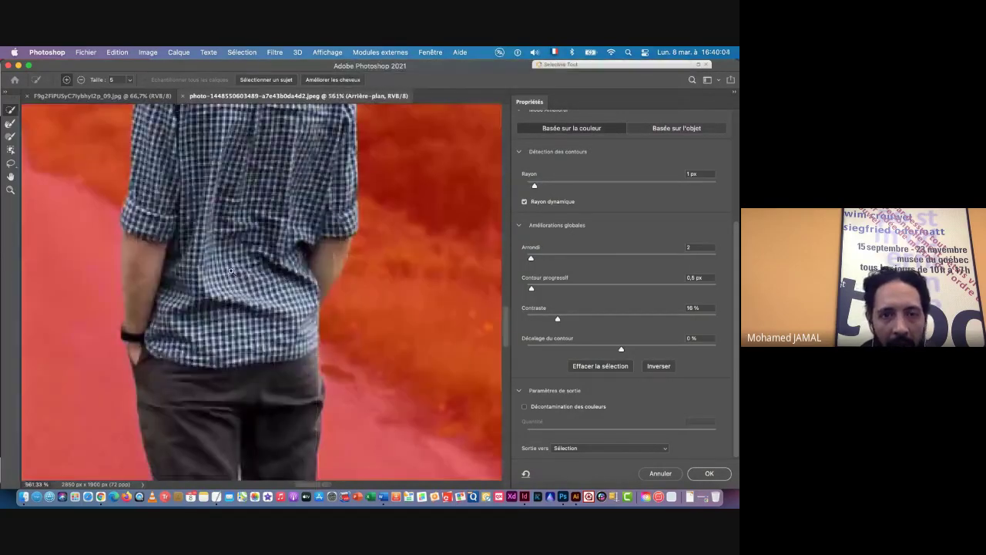
left_click(131, 198, "super")
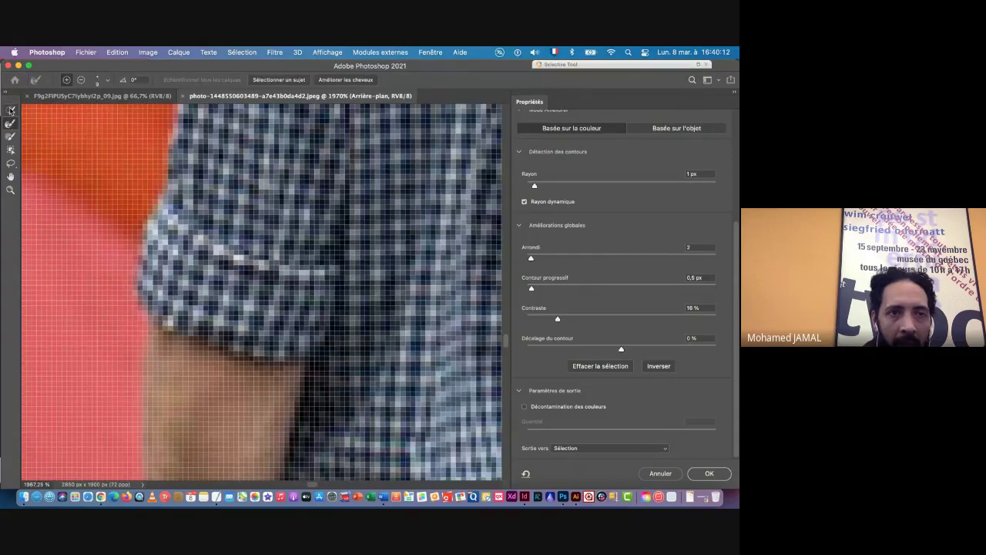
left_click(9, 123)
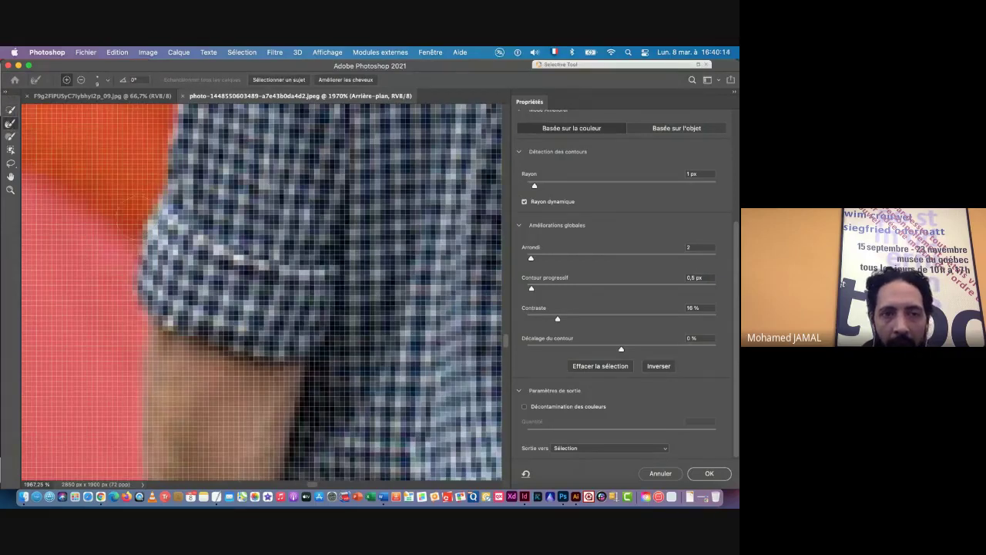
left_click_drag(147, 223, 125, 275)
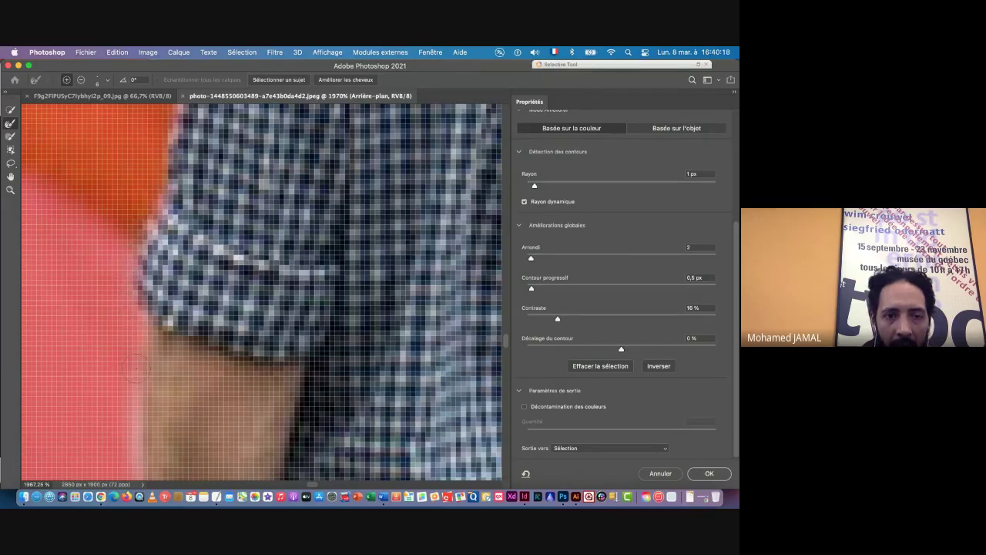
left_click_drag(135, 368, 131, 456)
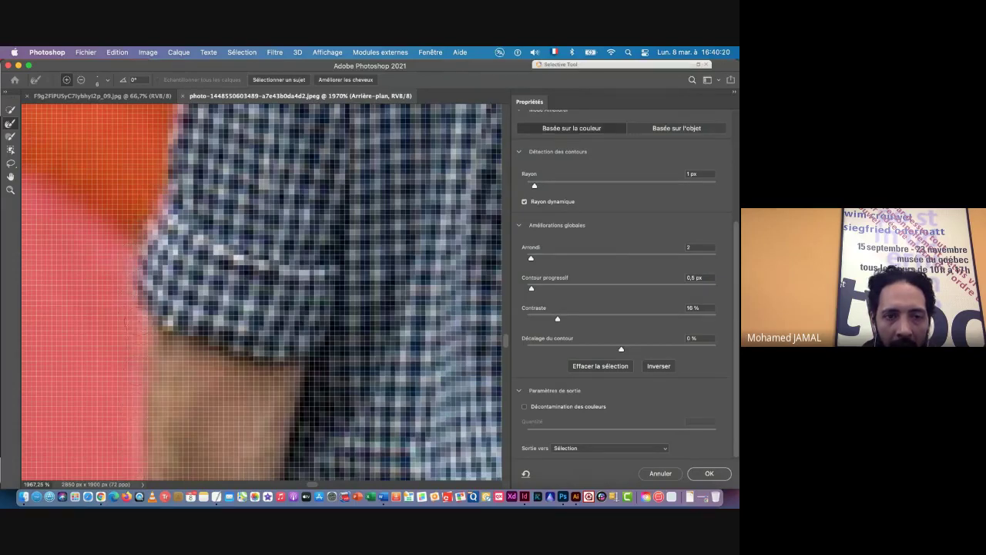
Brush along the shirt's left shoulder edge towards the collar to refine the selection
left_click_drag(216, 172, 208, 359)
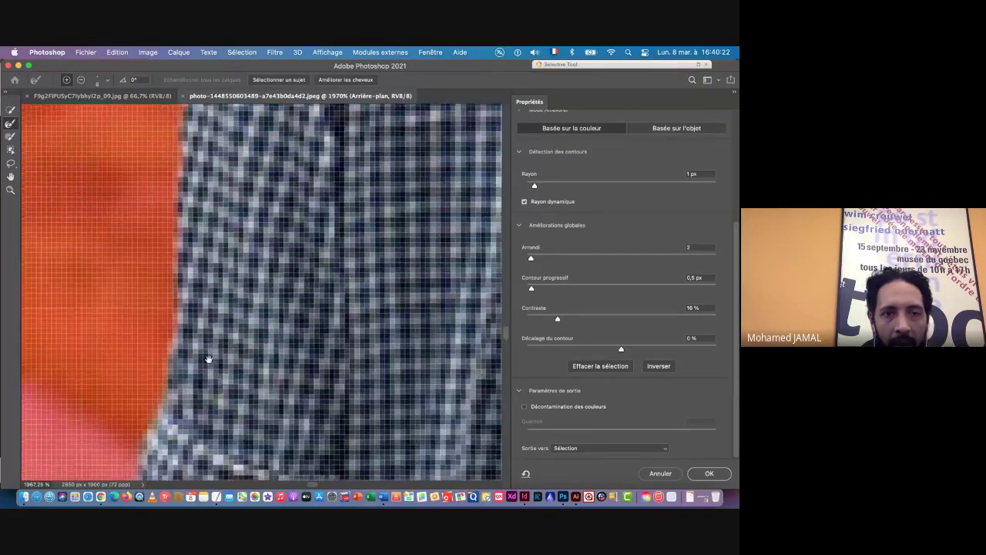
scroll(158, 207, "down", 10)
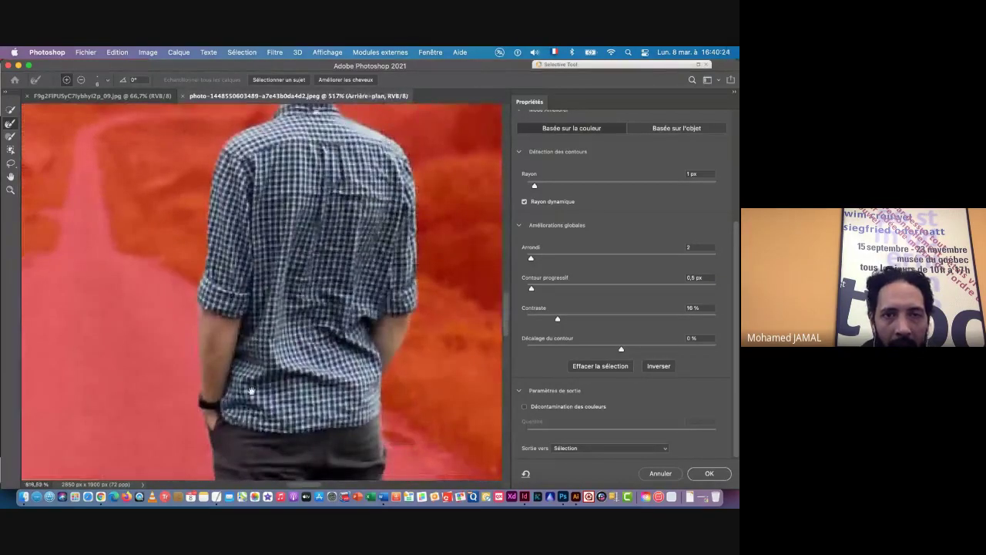
scroll(239, 149, "up", 10)
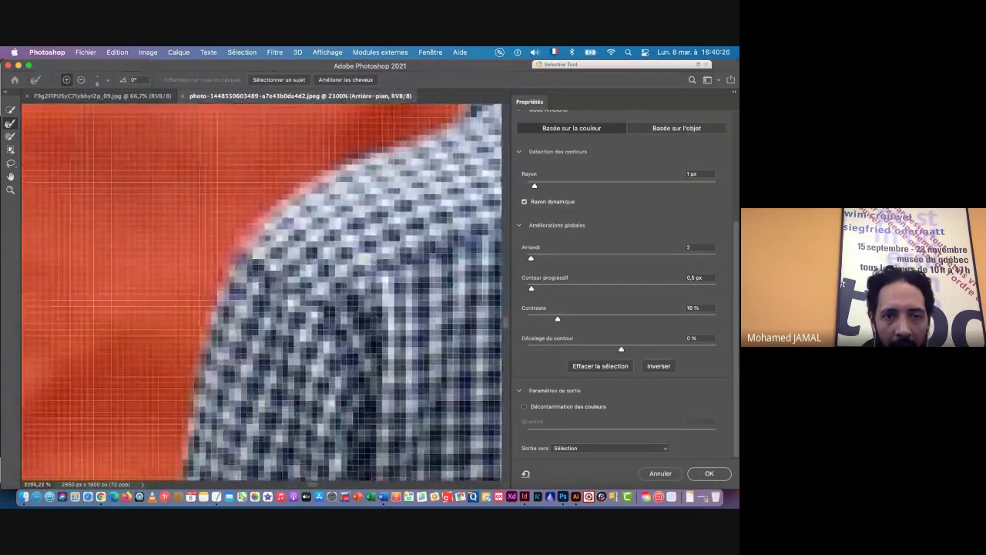
mouse_move(239, 239)
left_mouse_down()
mouse_move(323, 185)
mouse_move(444, 137)
left_mouse_up()
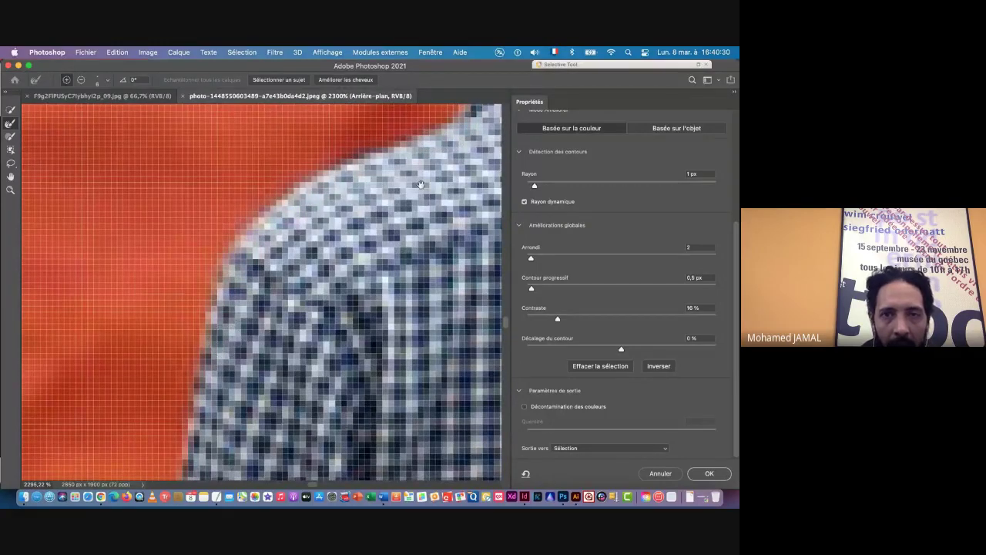
scroll(327, 238, "up", 5)
scroll(328, 238, "right", 6)
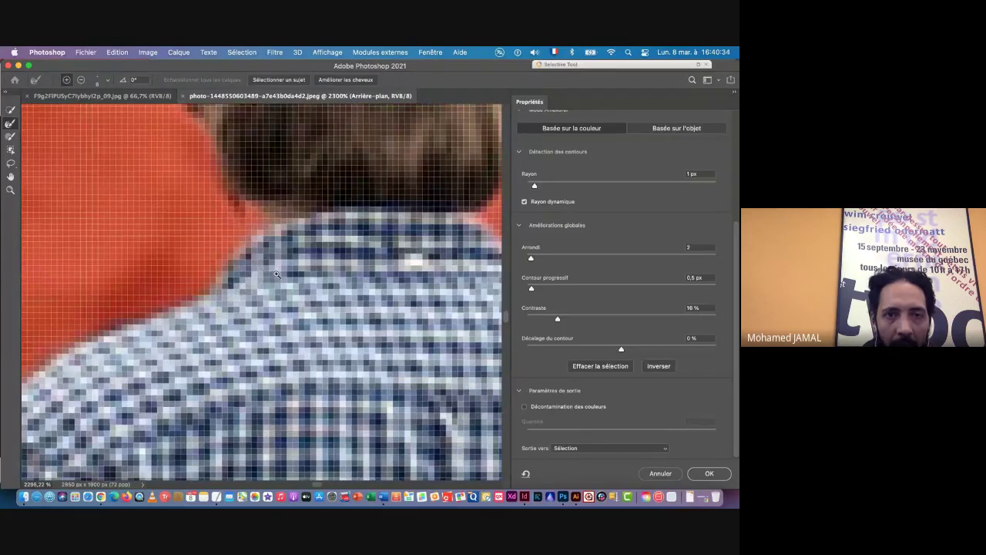
Refine the selection edge with the Refine Edge Brush in the narrow gap between the trouser legs, from the thighs past the knees
scroll(213, 275, "down", 6)
scroll(196, 404, "down", 8)
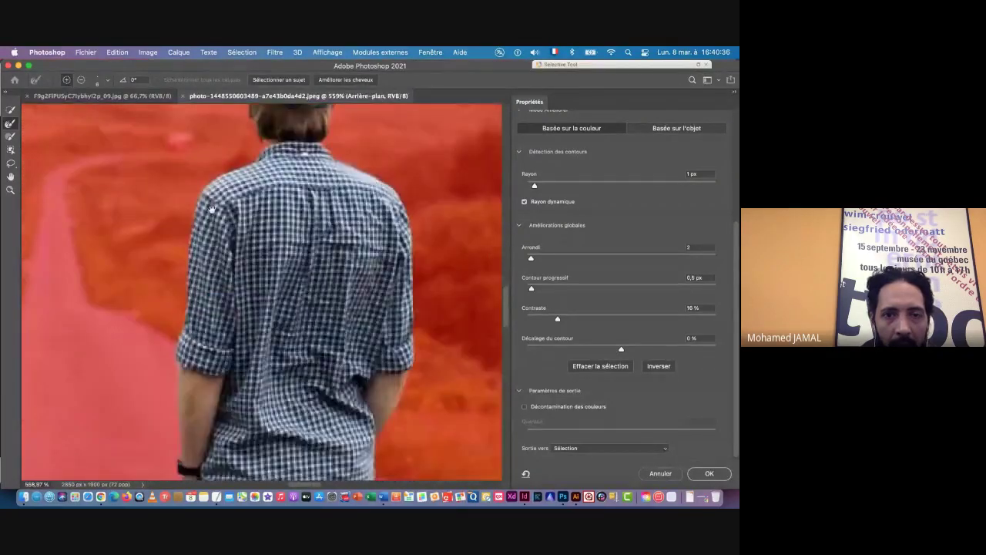
scroll(316, 360, "down", 5)
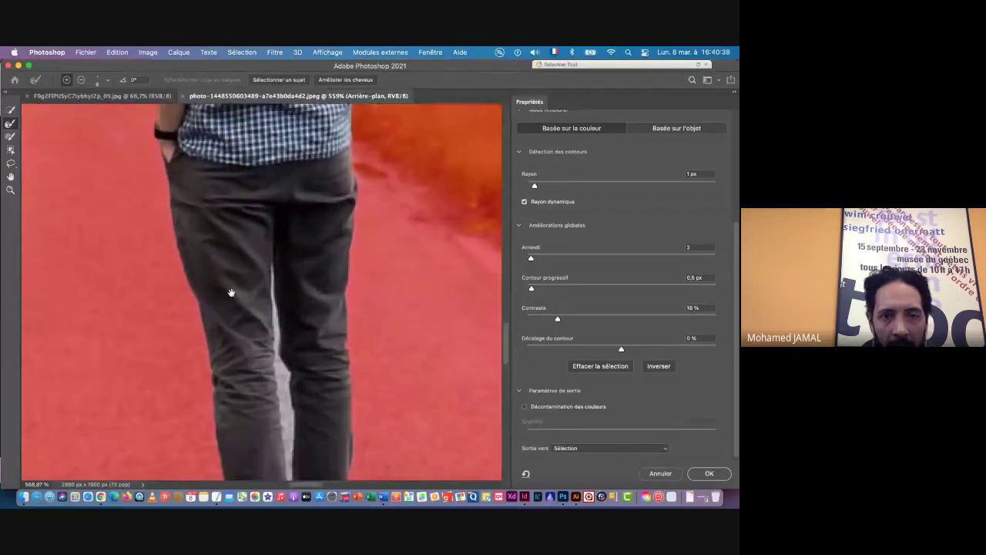
scroll(235, 278, "up", 4)
scroll(243, 241, "down", 1)
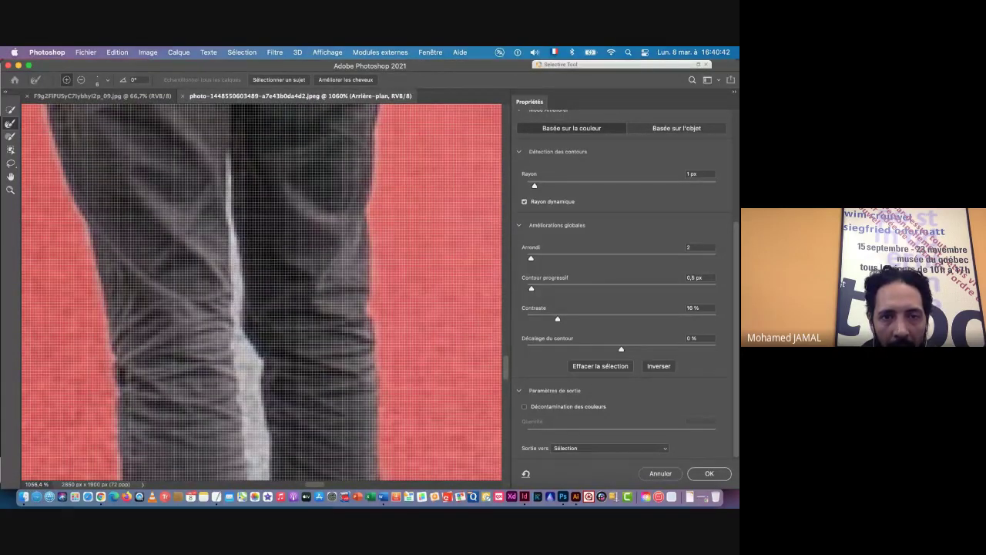
left_click_drag(238, 313, 238, 291)
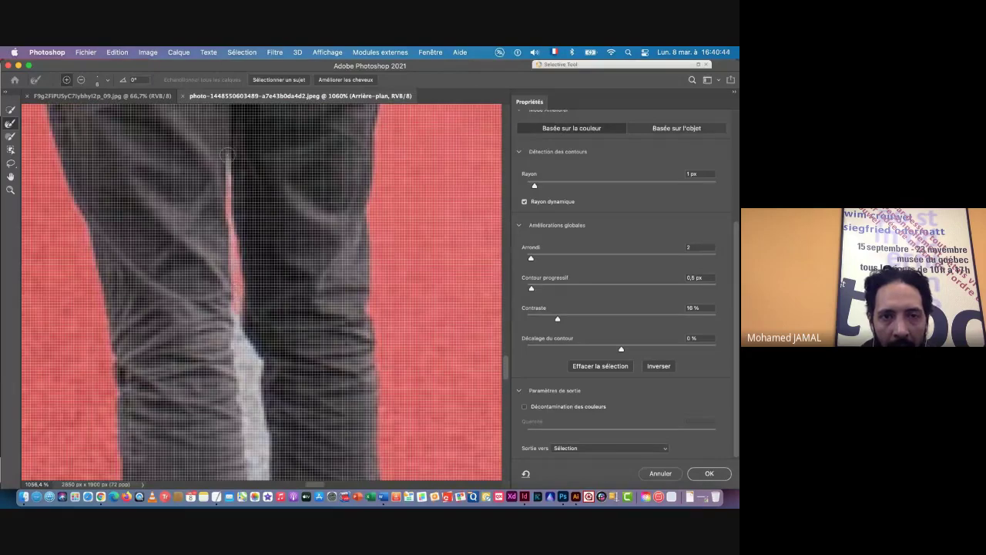
key("super+z")
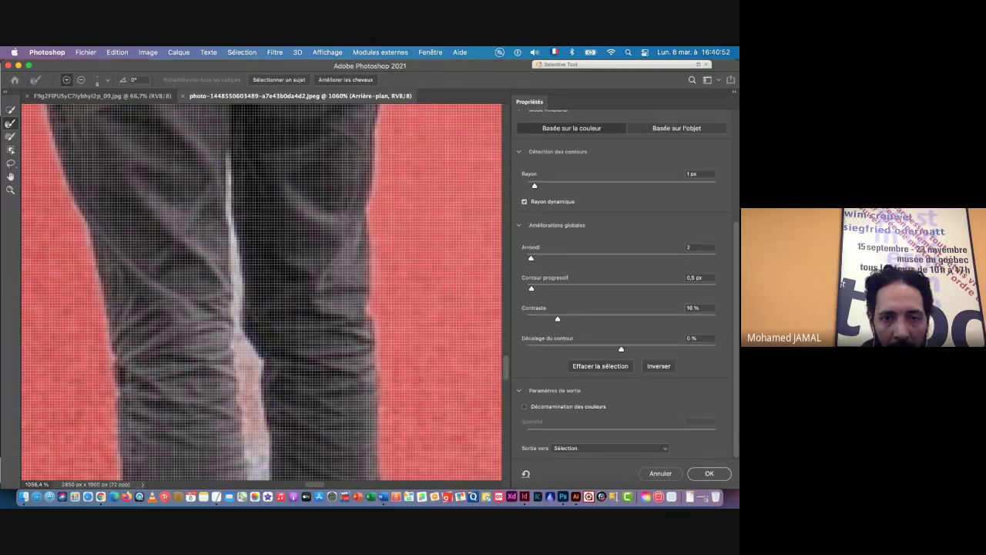
scroll(253, 410, "down", 1)
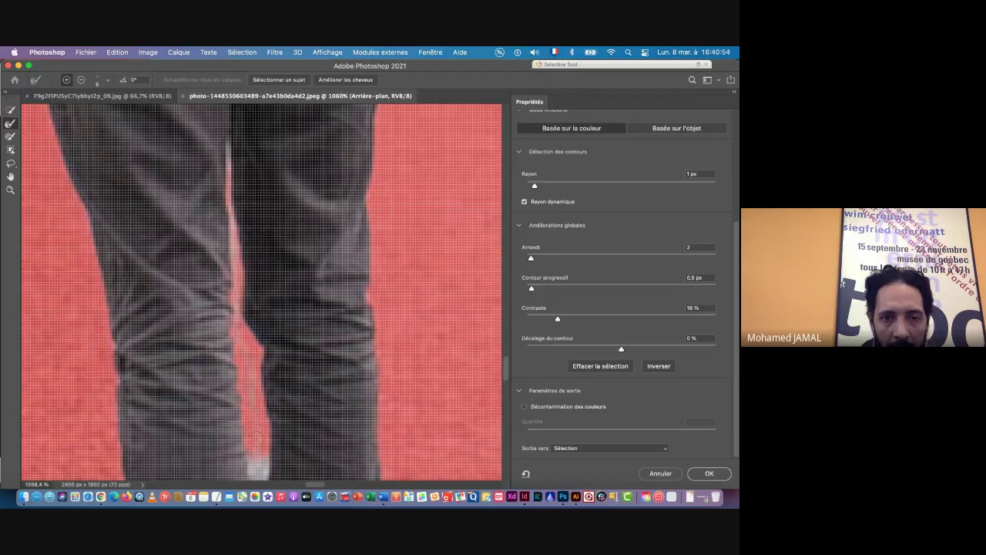
key("super+z")
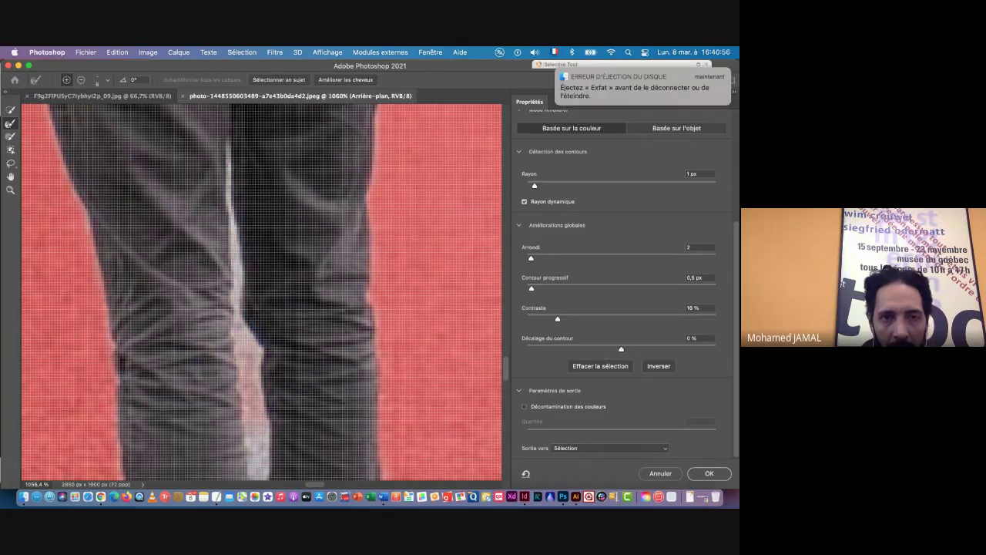
key("super+shift+z")
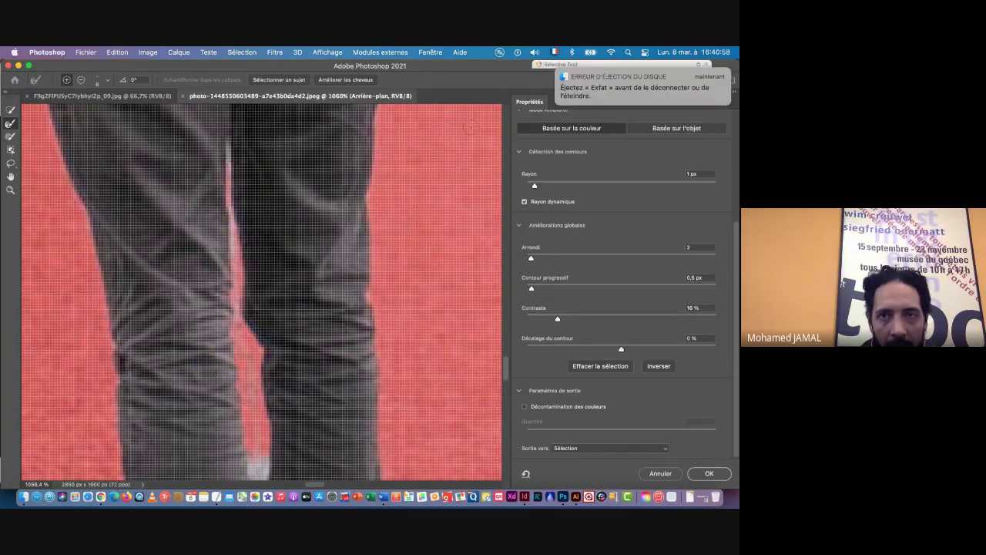
left_click(557, 71)
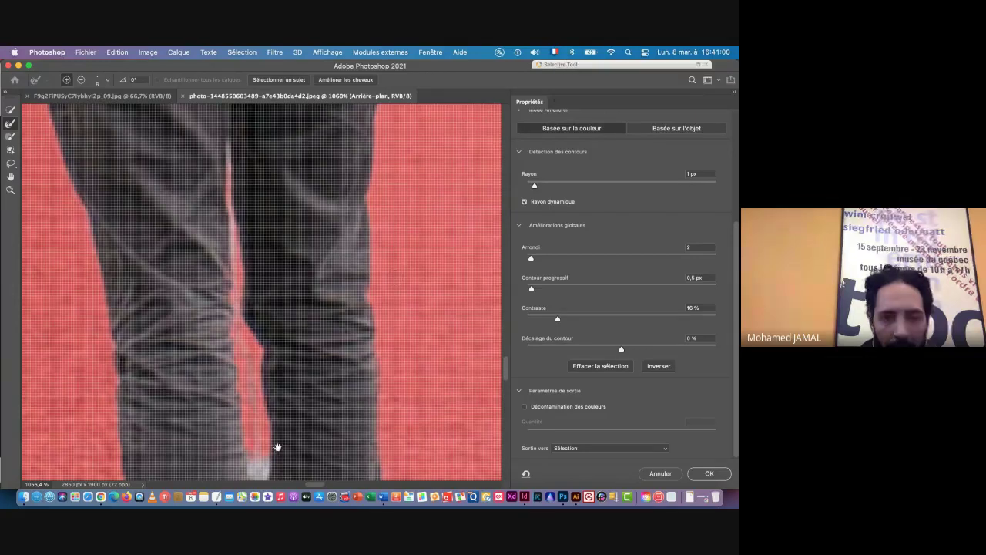
Brush down the gap between the calves to the trouser hems to refine the selection there
left_click_drag(275, 446, 273, 216)
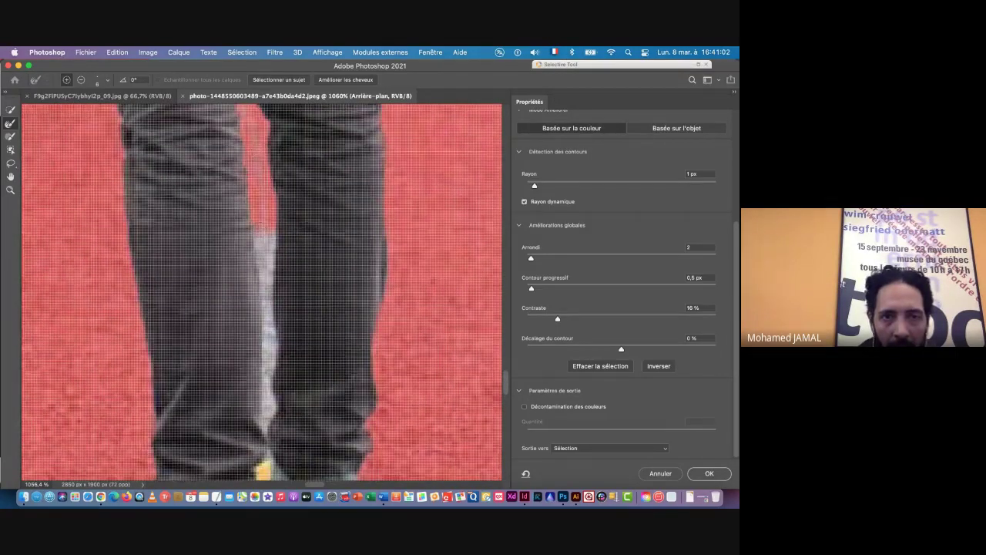
key("super+z")
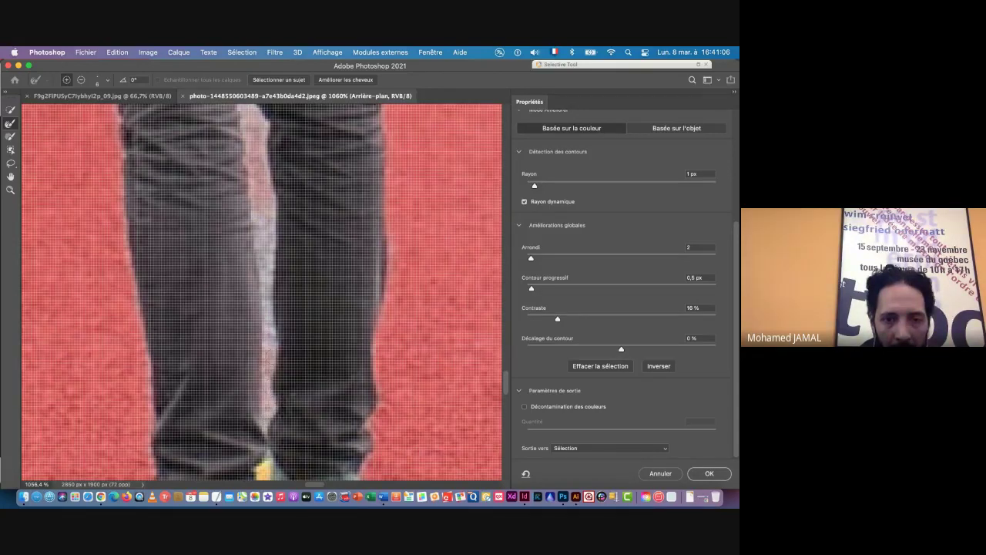
left_click_drag(267, 281, 272, 235)
left_click_drag(269, 200, 276, 301)
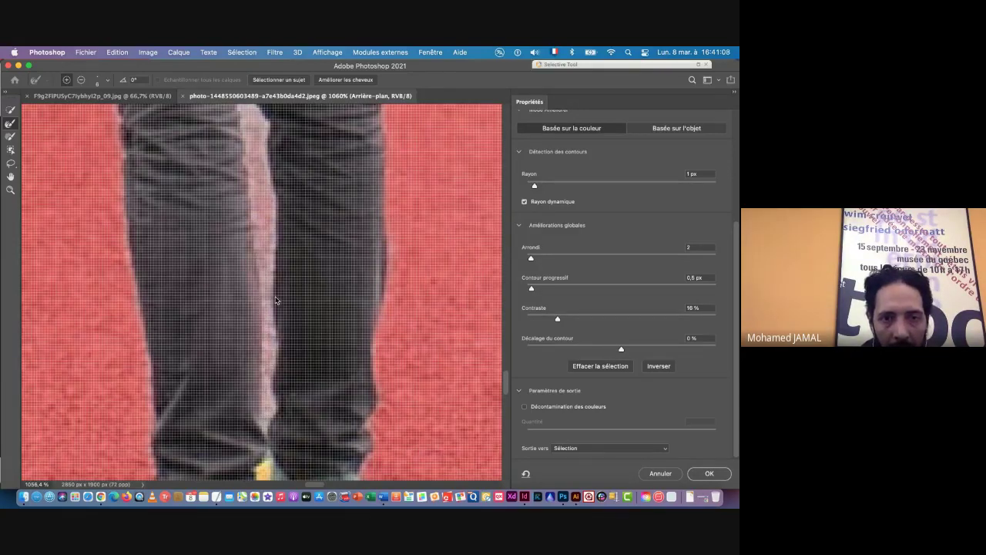
With the Quick Selection tool at size 5, add the missing orange instep of the left foot above the sandal strap
left_click_drag(256, 441, 249, 213)
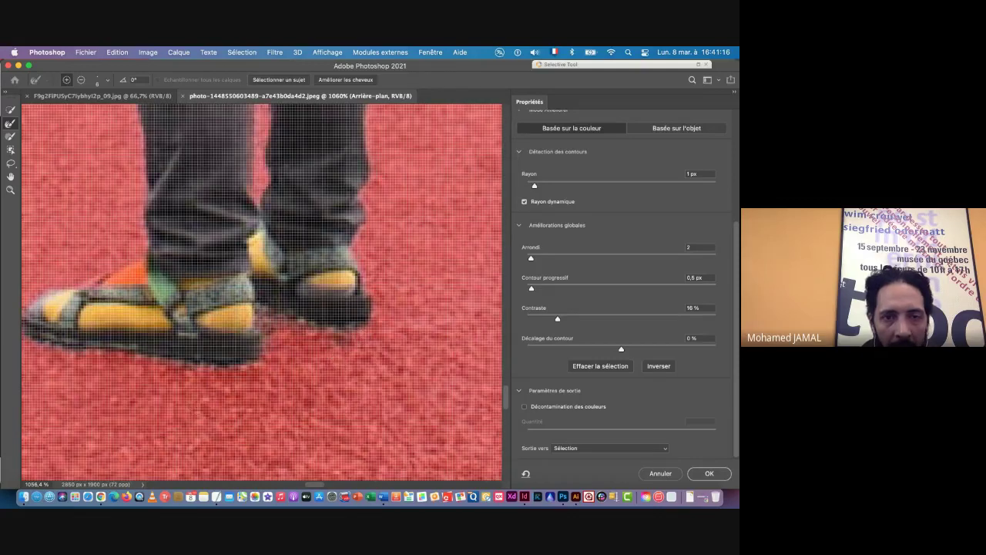
left_click_drag(66, 296, 234, 334)
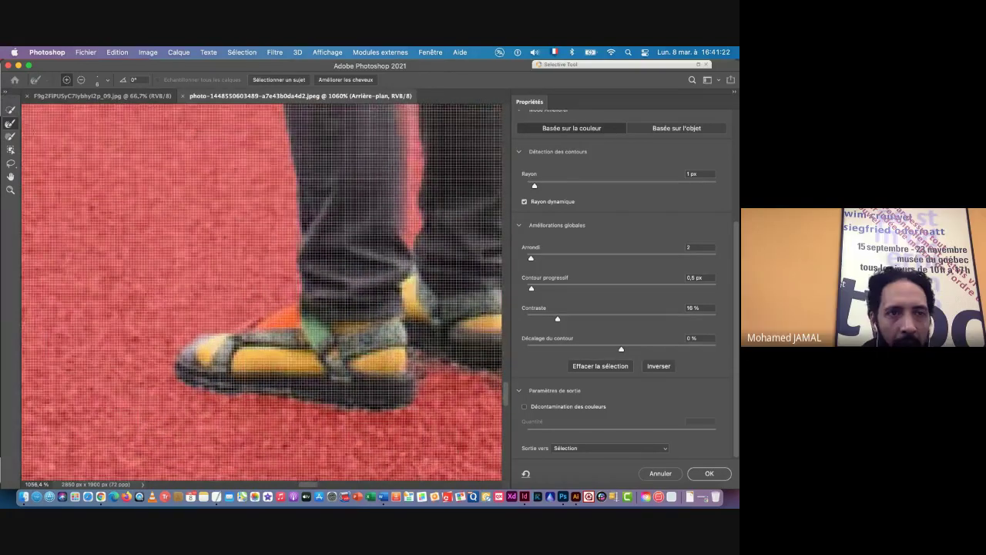
left_click(11, 122)
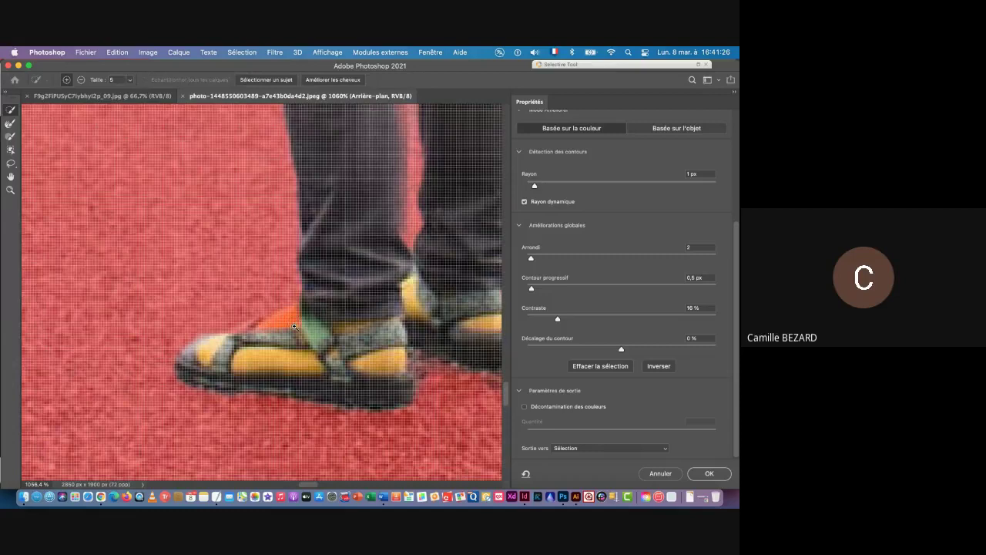
scroll(296, 327, "up", 3)
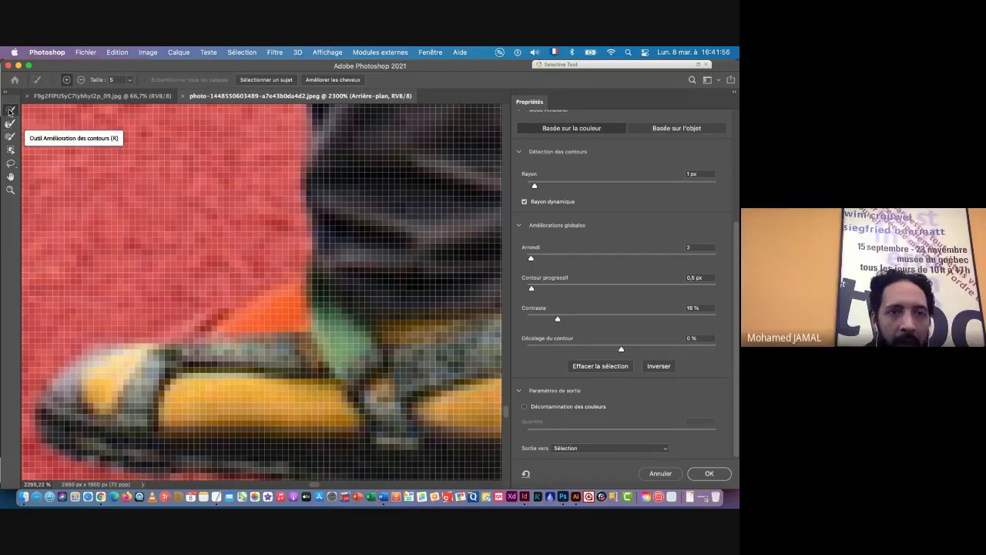
mouse_move(312, 318)
left_mouse_down()
mouse_move(281, 308)
mouse_move(207, 316)
left_mouse_up()
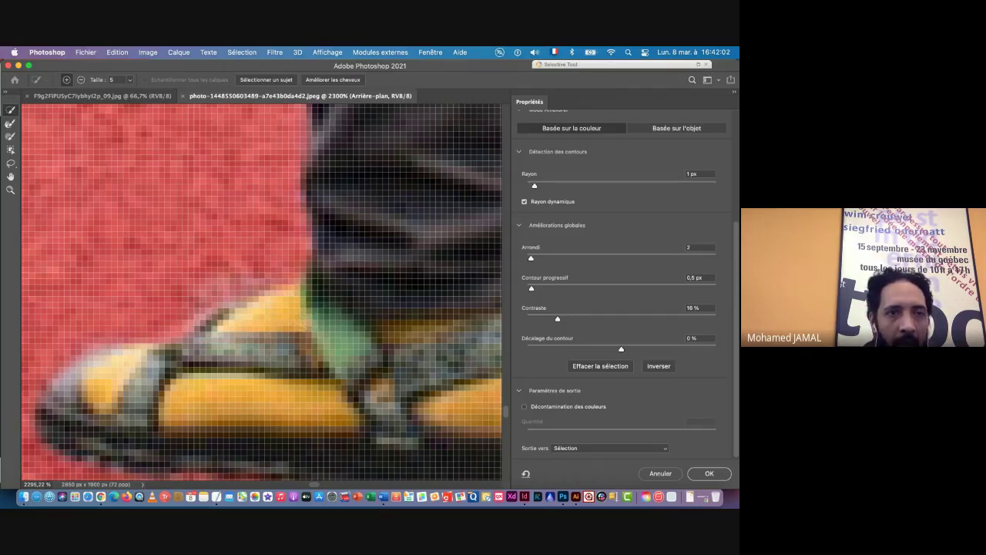
left_click_drag(347, 316, 308, 321)
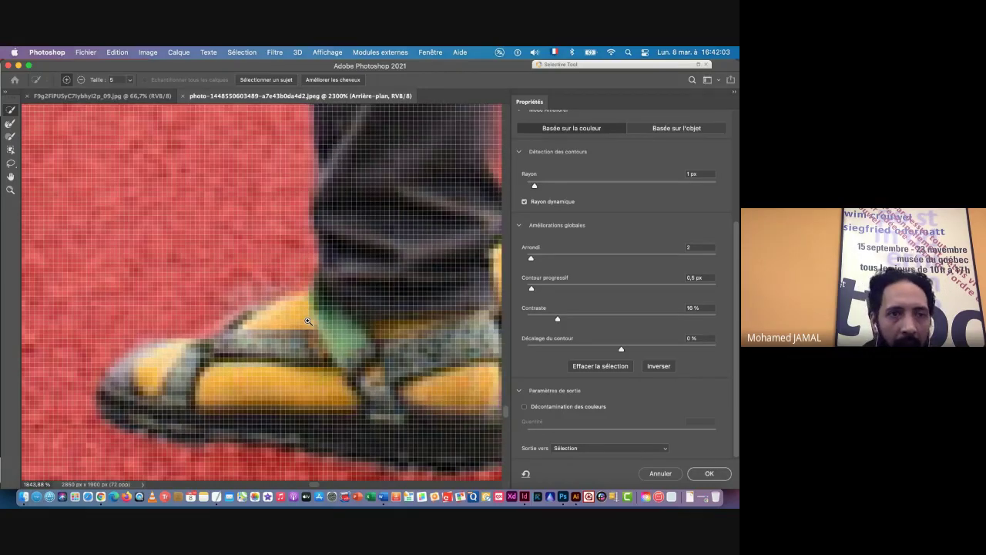
left_click_drag(308, 320, 256, 328)
Refine the selection edge along the sole of the left sandal with the Refine Edge Brush
key("r")
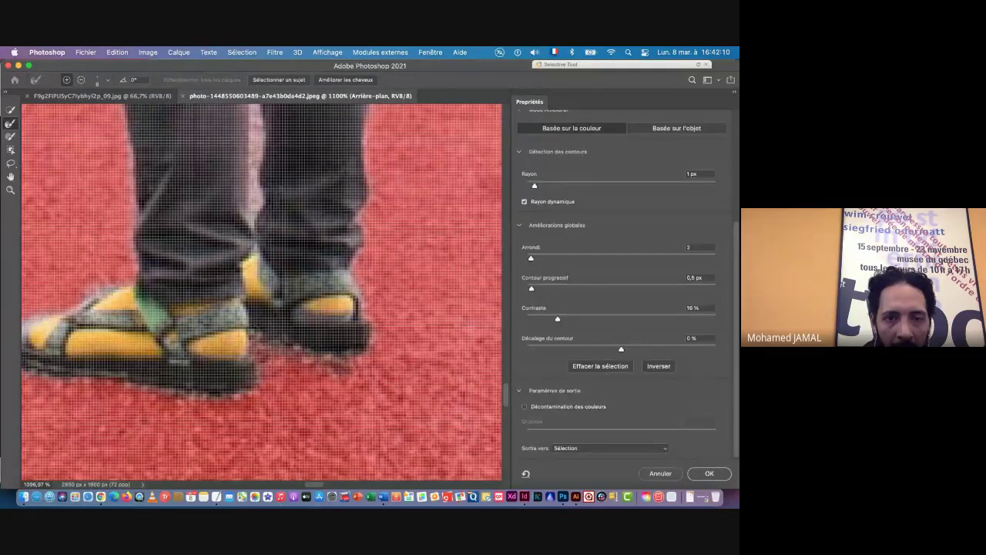
left_click_drag(219, 395, 156, 390)
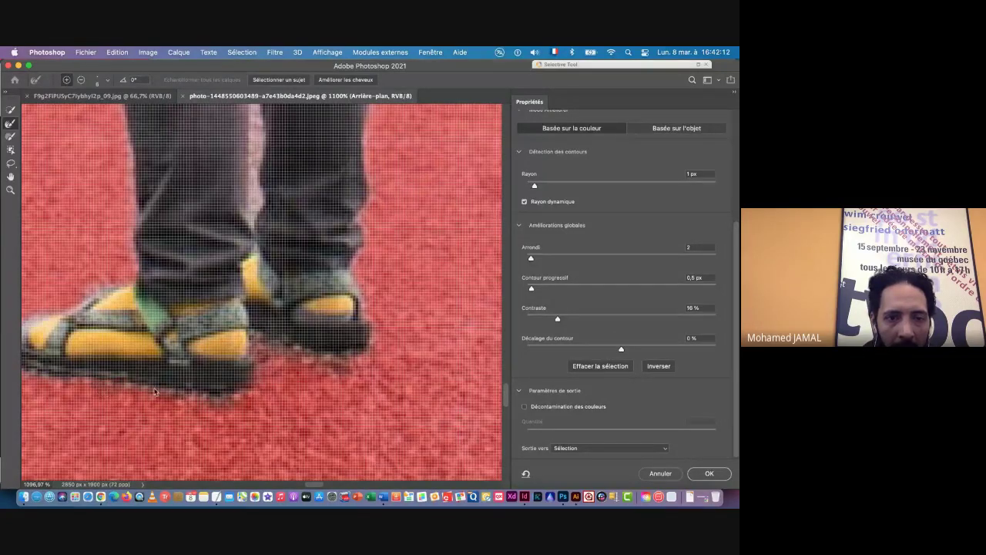
key("space")
left_click_drag(177, 262, 321, 288)
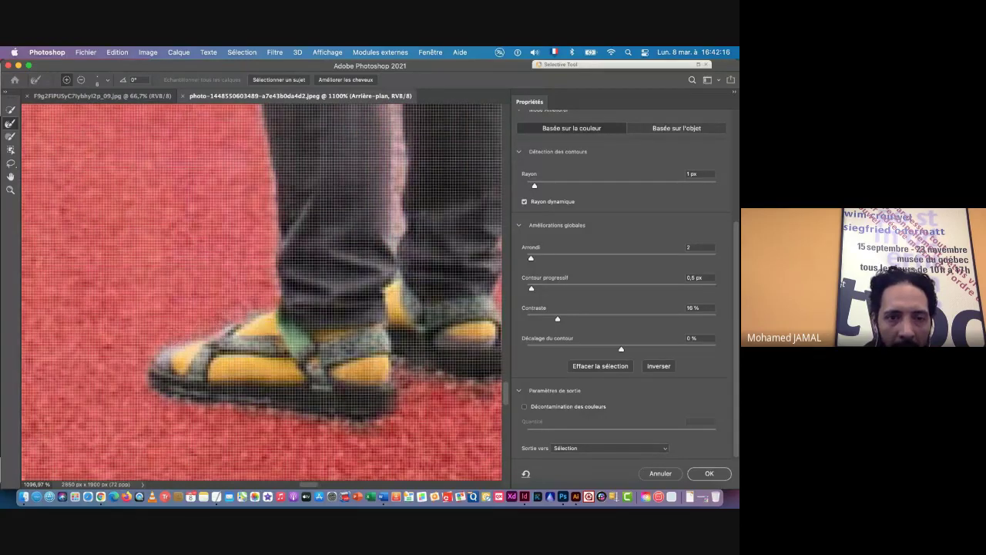
Subtract the leftover road between the calves with the Quick Selection tool and apply the Select and Mask result as a selection
left_click_drag(370, 162, 185, 398)
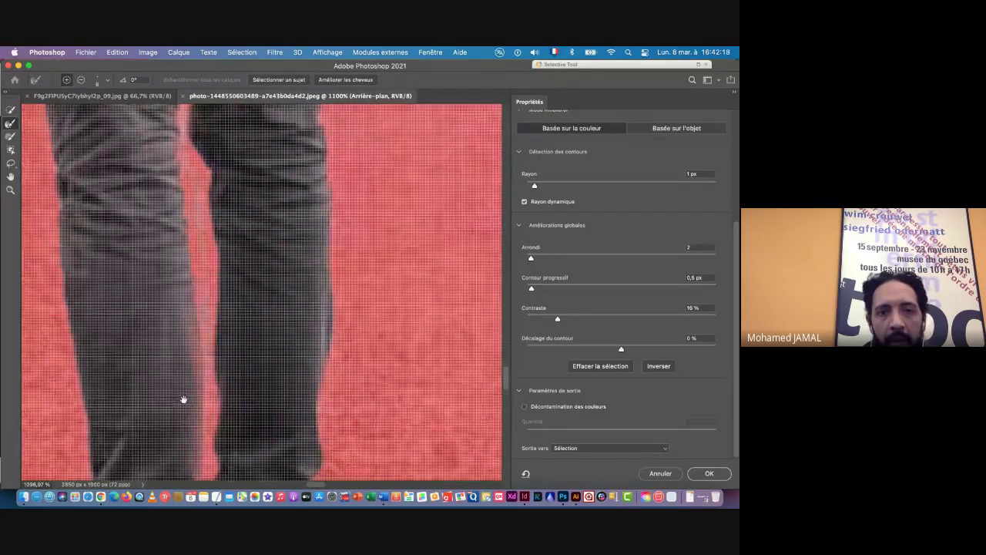
left_click(10, 111)
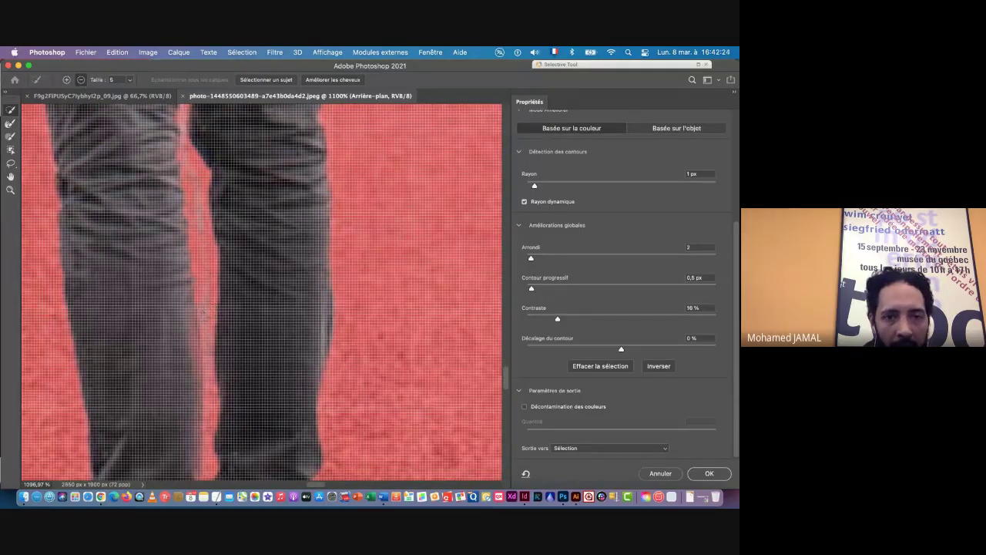
mouse_move(203, 311)
left_mouse_down()
mouse_move(189, 151)
mouse_move(205, 310)
left_mouse_up()
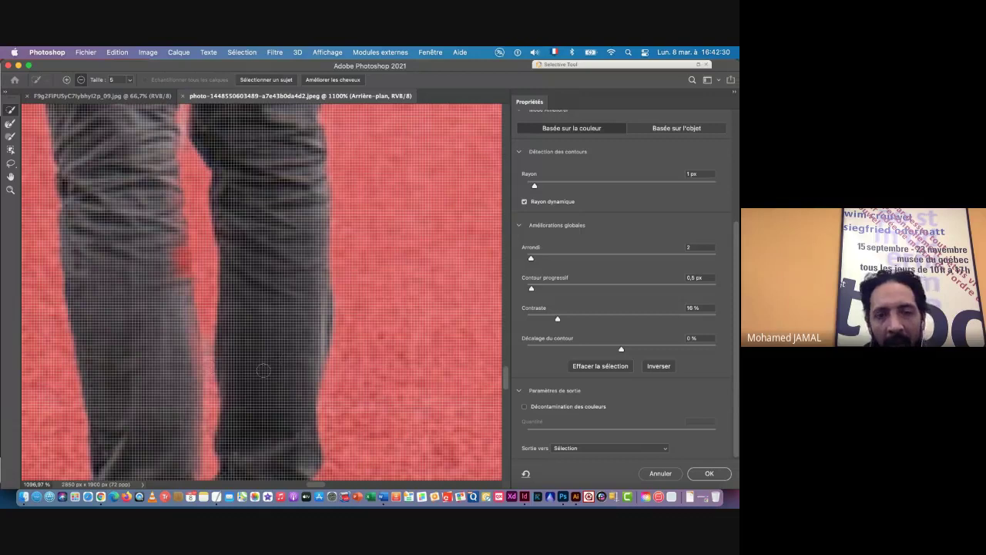
left_click(709, 476)
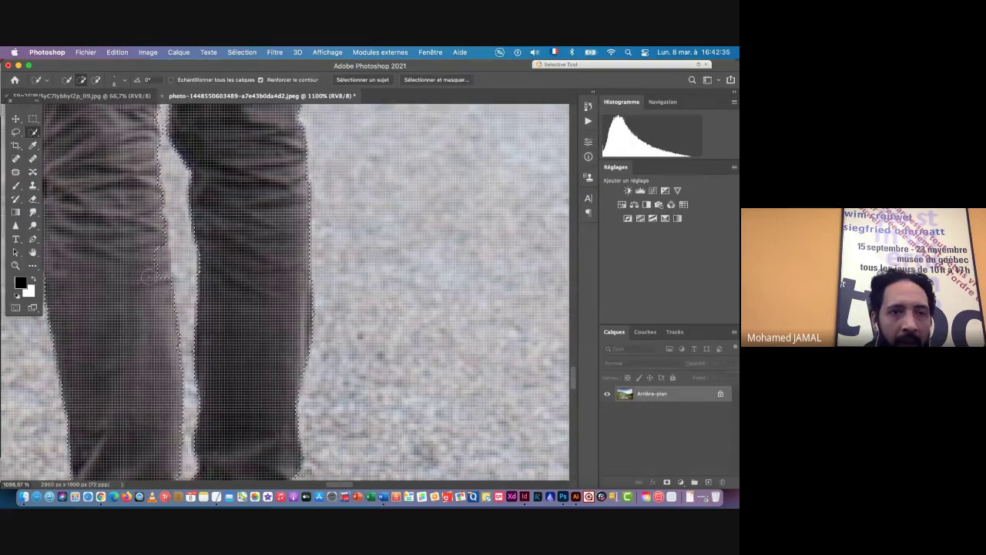
With the Lasso in add mode, restore the missing notch on the inner edge of the left calf to the selection
left_click(15, 132)
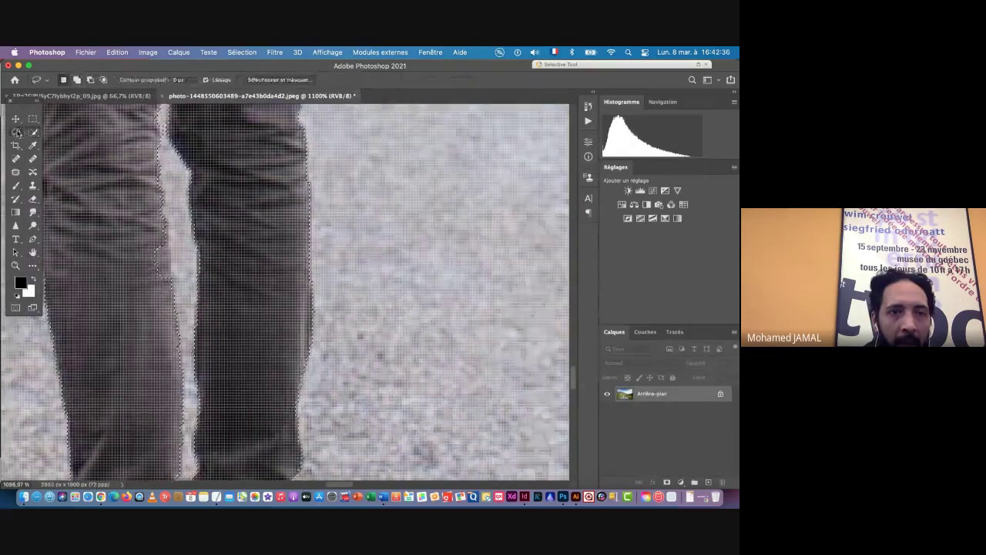
left_click(90, 79)
left_click(90, 81)
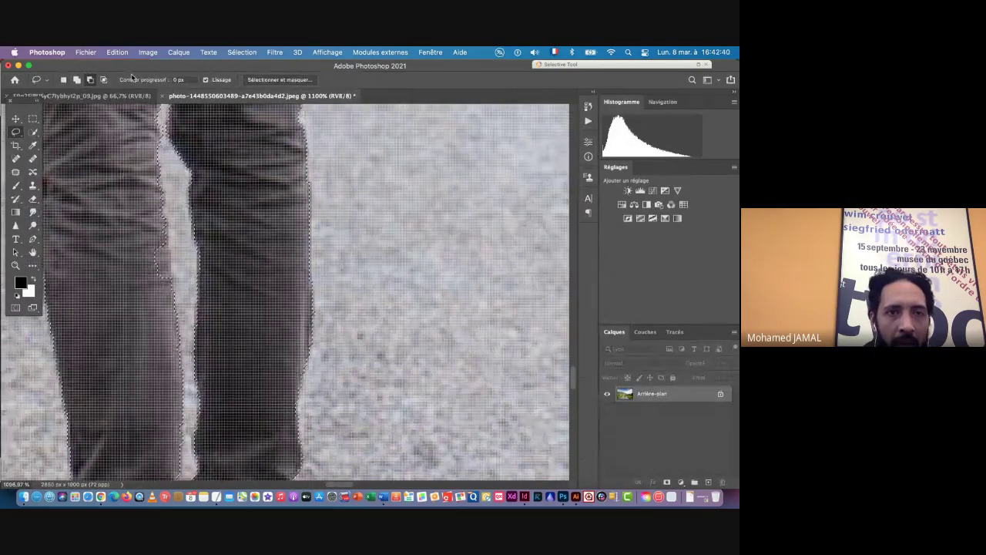
left_click(76, 80)
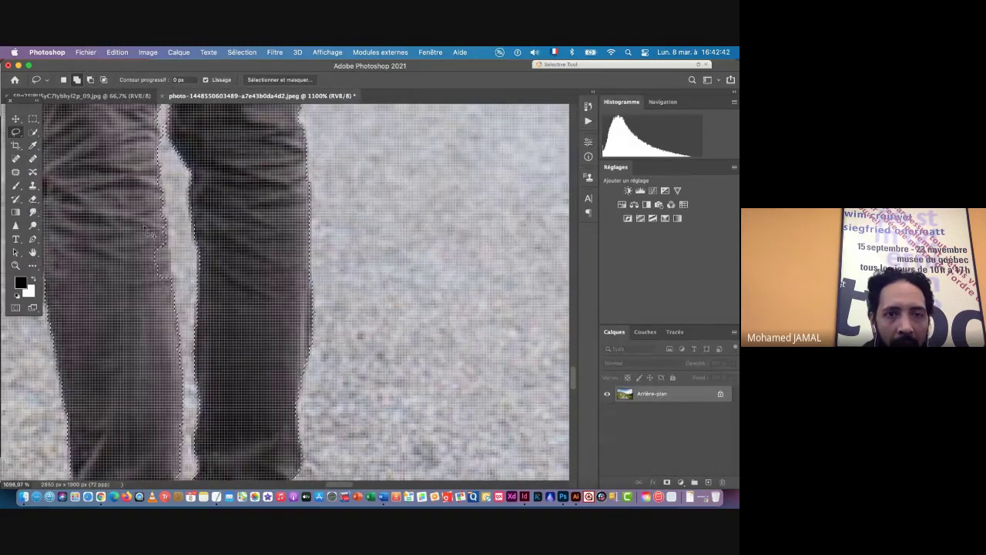
mouse_move(142, 206)
left_mouse_down()
mouse_move(147, 178)
mouse_move(159, 177)
mouse_move(171, 280)
mouse_move(133, 286)
mouse_move(143, 194)
left_mouse_up()
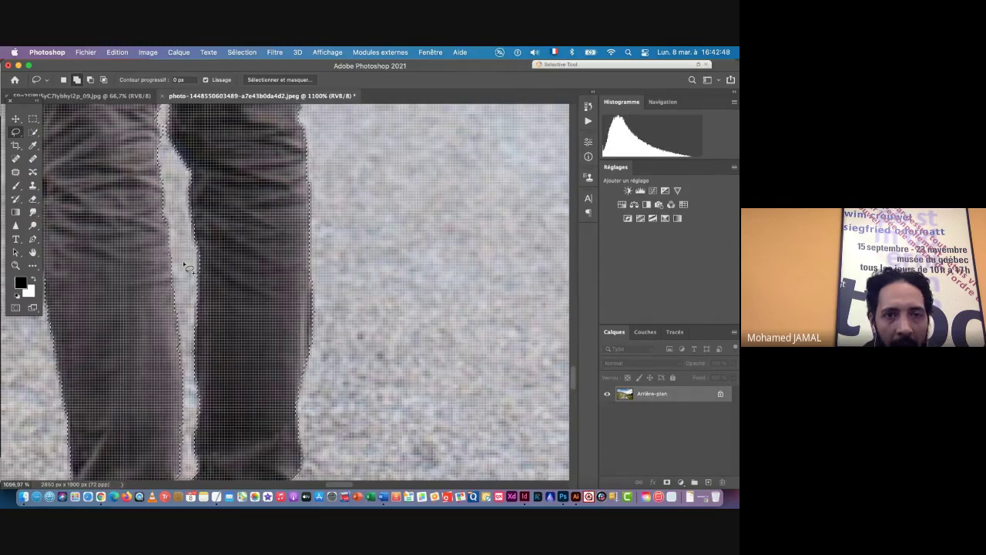
With the Lasso in subtract mode, remove the thin strip of road between the thighs from the selection
left_click_drag(186, 131, 202, 293)
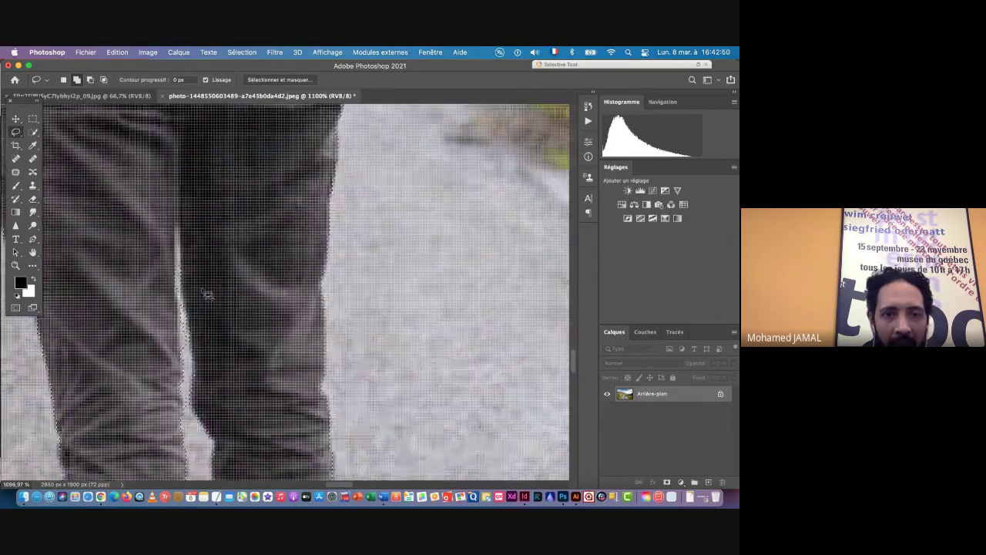
key("super+space")
mouse_move(171, 333)
left_mouse_down()
mouse_move(200, 321)
mouse_move(196, 298)
mouse_move(211, 298)
mouse_move(192, 216)
mouse_move(208, 402)
mouse_move(208, 286)
mouse_move(213, 298)
mouse_move(188, 308)
left_mouse_up()
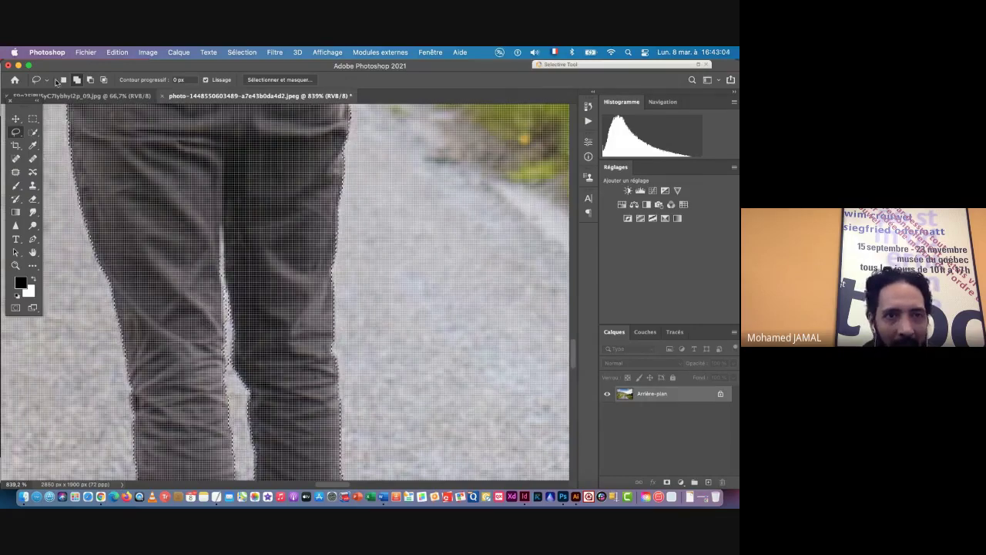
left_click(91, 79)
scroll(257, 238, "up", 3)
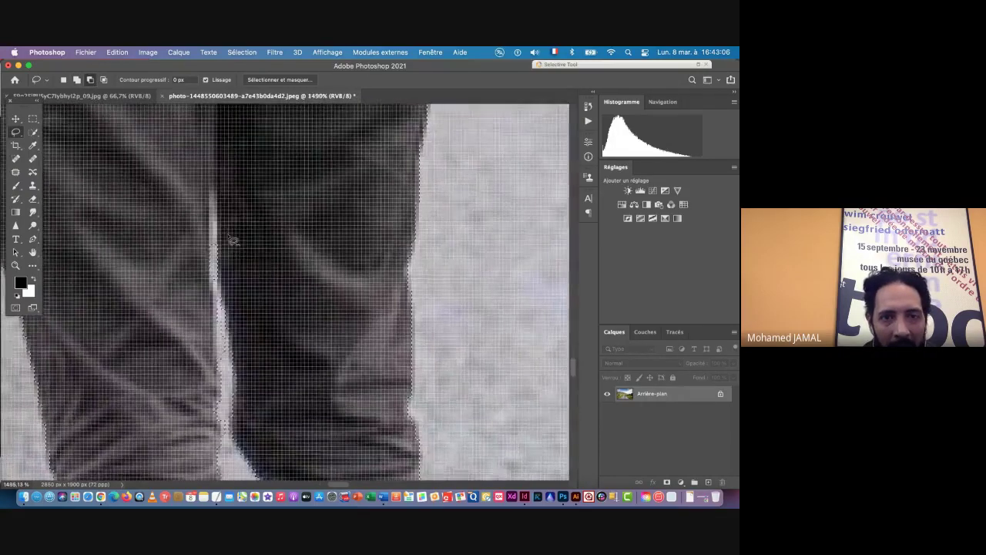
scroll(232, 241, "down", 3)
scroll(224, 214, "up", 3)
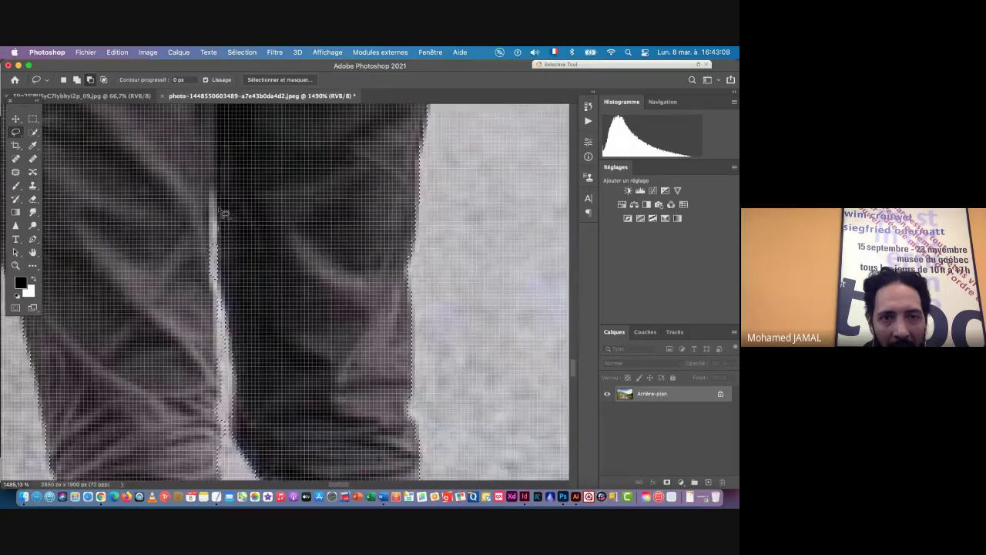
scroll(223, 213, "down", 3)
scroll(218, 259, "up", 3)
left_click_drag(211, 283, 219, 408)
left_click_drag(226, 445, 233, 380)
left_click_drag(230, 327, 221, 238)
Check the selection outline down the calves and around both sandals
left_click_drag(266, 411, 177, 412)
left_click_drag(216, 346, 232, 265)
left_click_drag(231, 304, 244, 302)
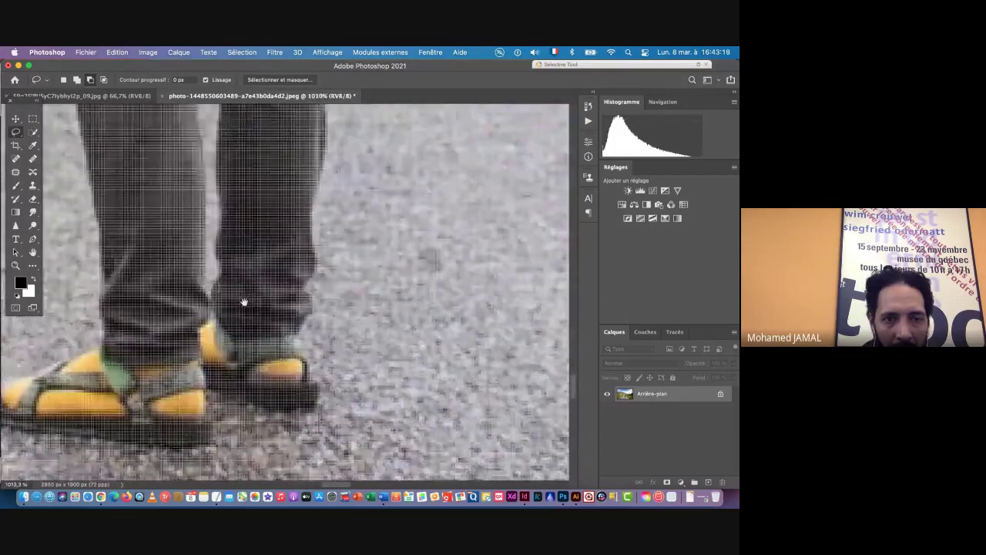
left_click_drag(74, 365, 229, 349)
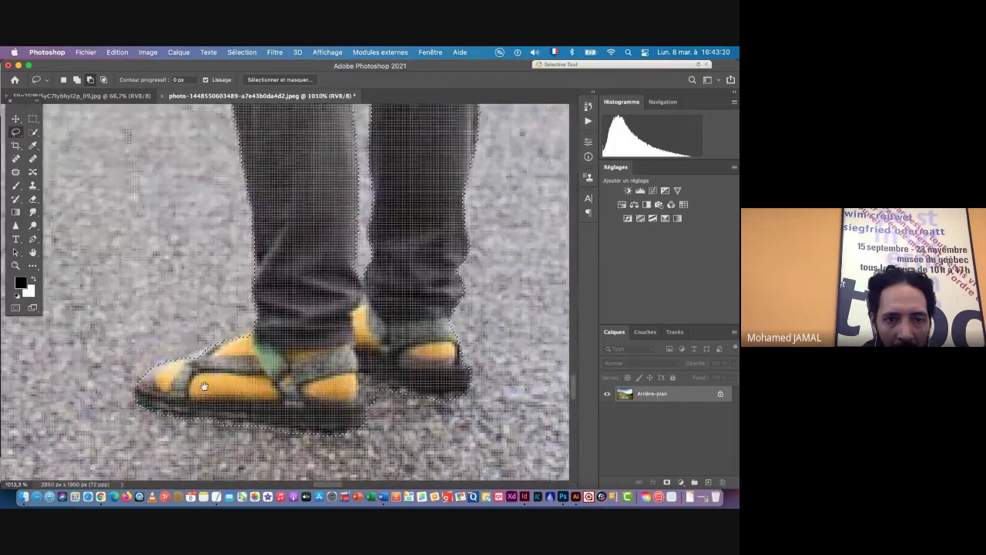
With the Lasso, add the missing upper edge of the left sandal and subtract the strip of road beneath the right sandal
scroll(202, 385, "up", 4)
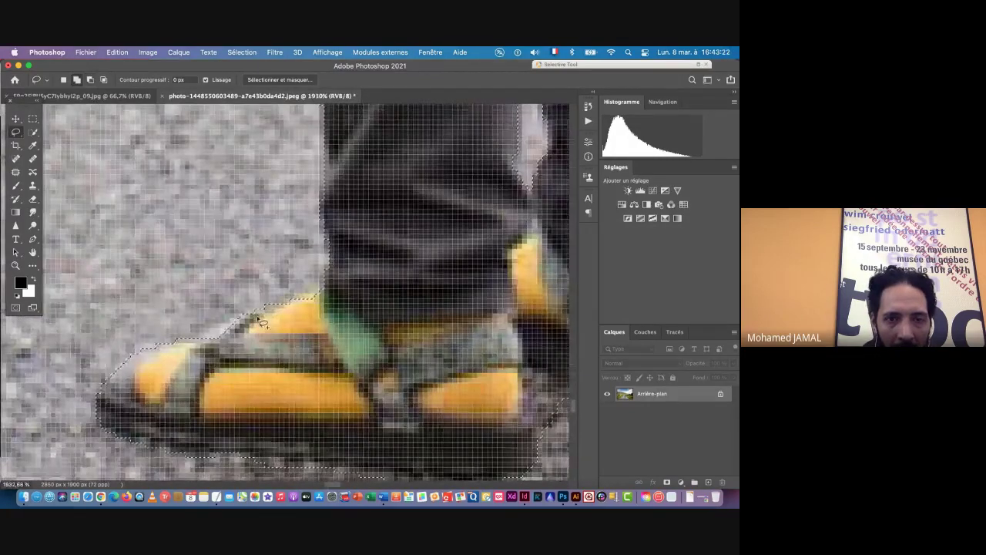
mouse_move(230, 324)
left_mouse_down()
mouse_move(190, 344)
mouse_move(250, 356)
left_mouse_up()
mouse_move(368, 390)
left_mouse_down()
mouse_move(260, 348)
mouse_move(131, 319)
left_mouse_up()
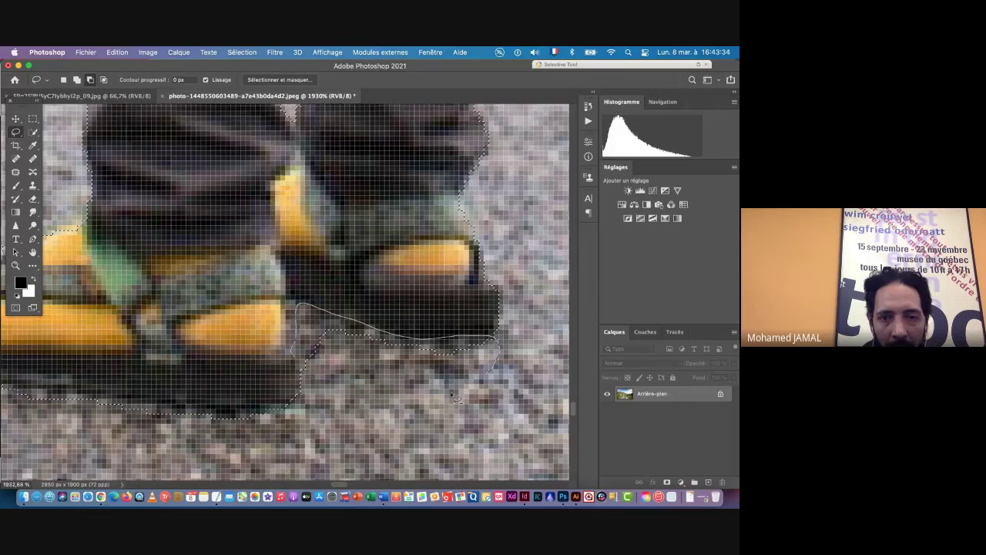
left_click_drag(454, 396, 487, 380)
scroll(457, 358, "down", 5)
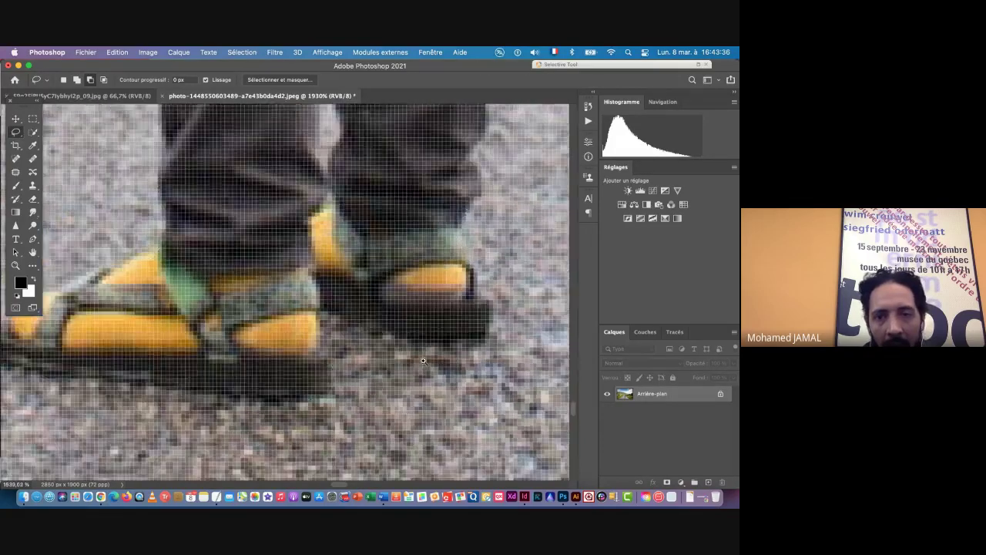
left_click_drag(420, 363, 285, 385)
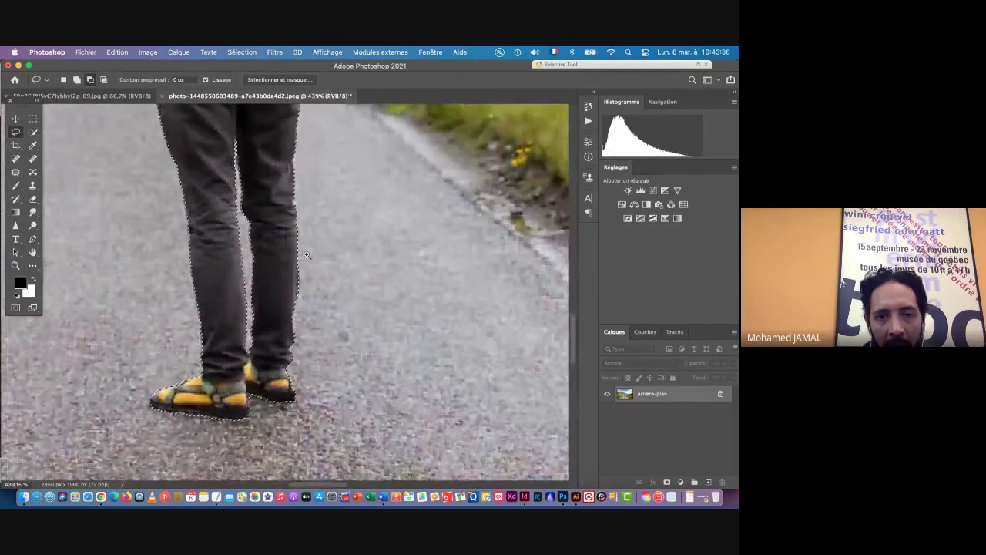
With the Lasso in add mode, restore the missing edge of the neck and hair on the left side of the head
scroll(304, 253, "up", 6)
left_click_drag(278, 169, 370, 486)
left_click_drag(341, 192, 367, 383)
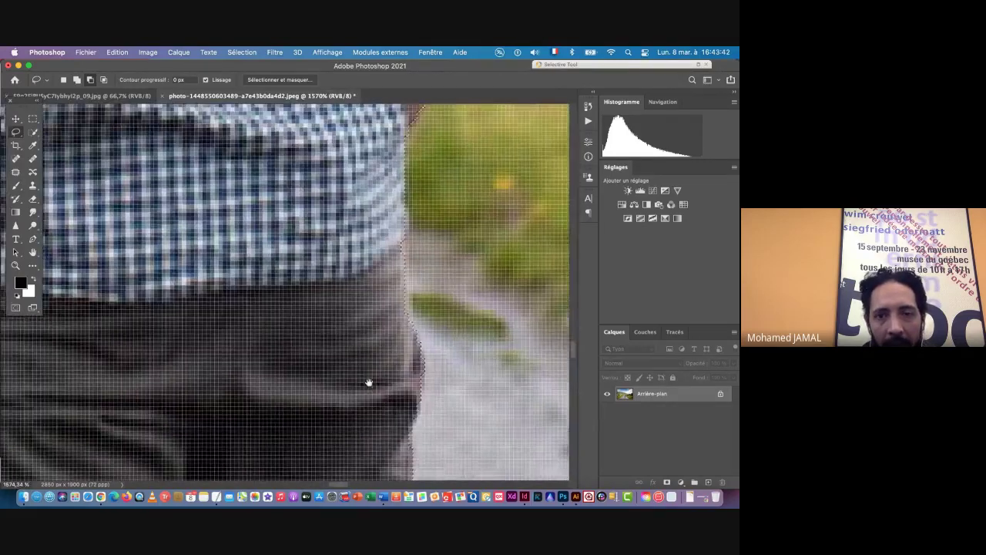
left_click_drag(292, 126, 302, 368)
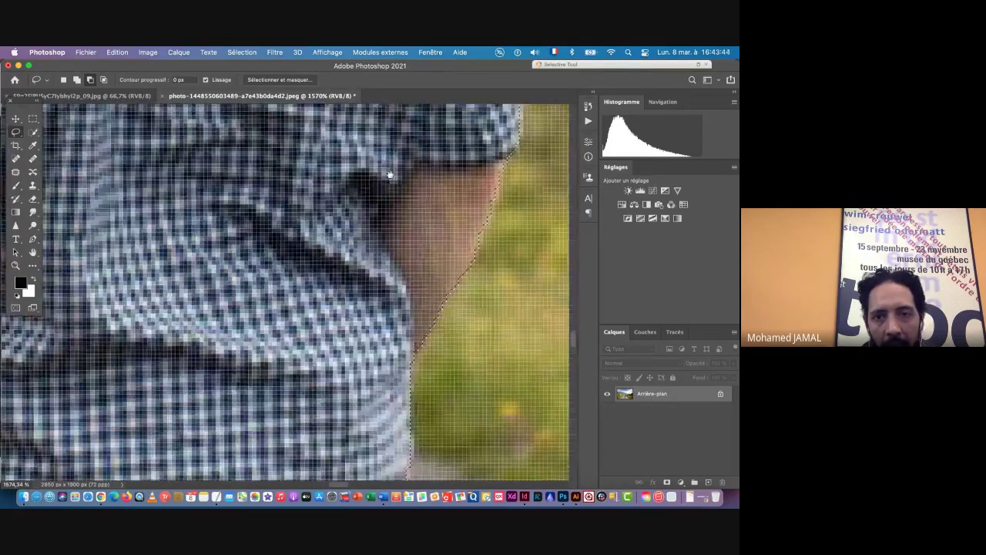
left_click_drag(390, 174, 312, 403)
left_click_drag(388, 141, 362, 432)
left_click_drag(339, 155, 424, 395)
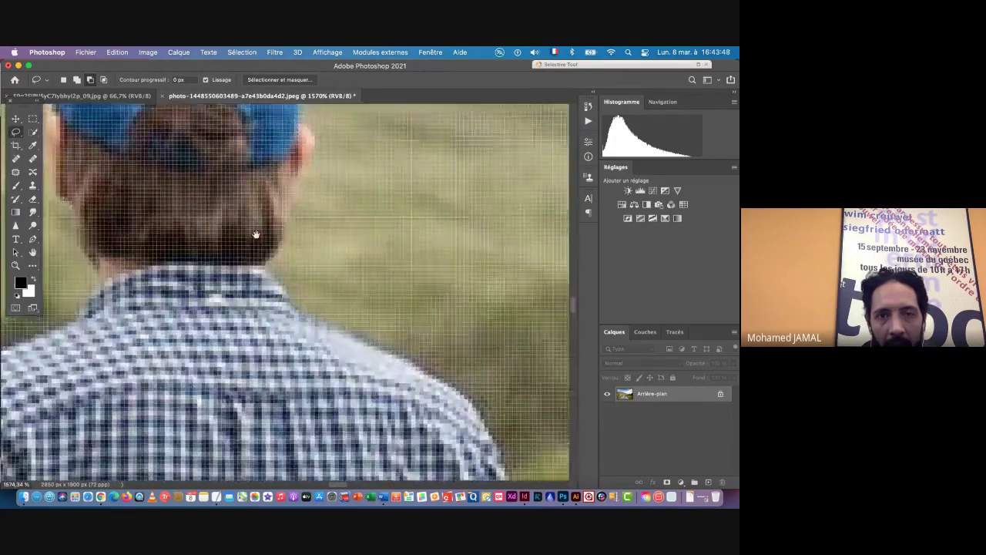
left_click_drag(302, 129, 307, 275)
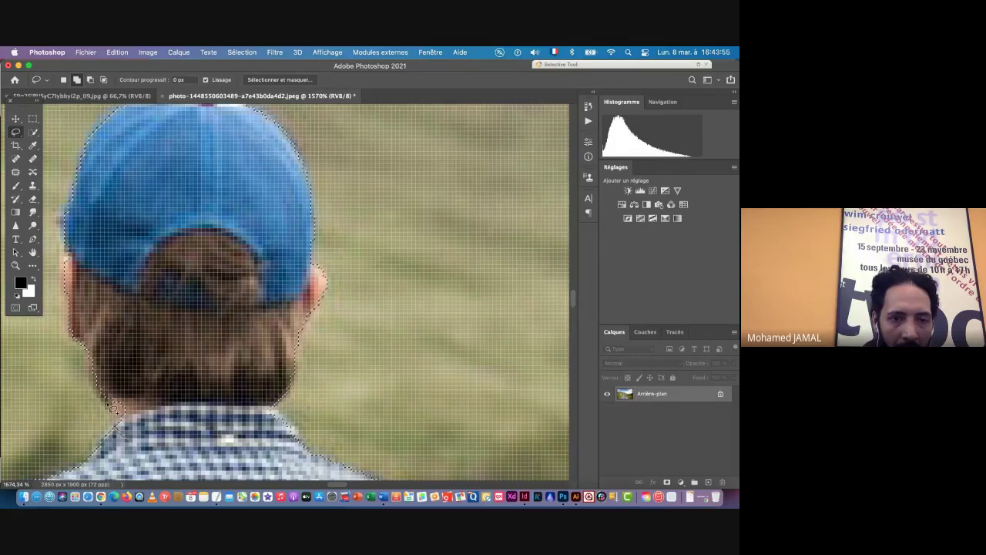
mouse_move(114, 406)
left_mouse_down()
mouse_move(74, 331)
mouse_move(62, 227)
mouse_move(77, 206)
left_mouse_up()
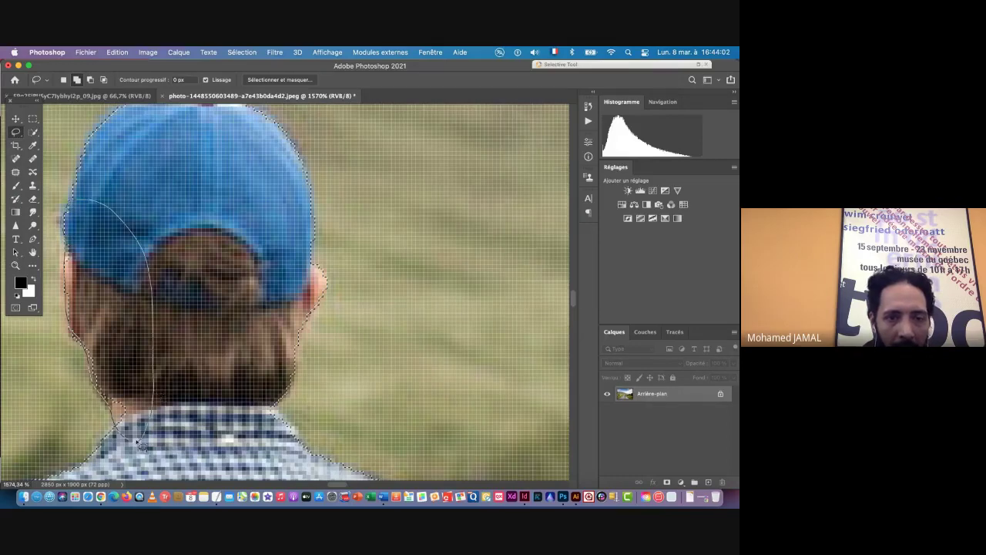
Copy the selected man and paste him into the grey mountain road photo
scroll(160, 396, "down", 3)
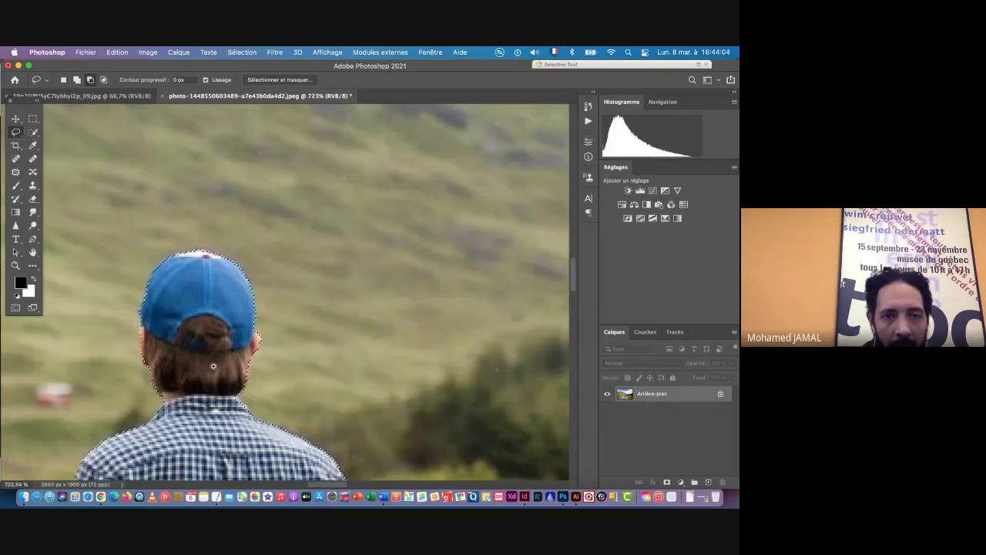
scroll(202, 370, "down", 3)
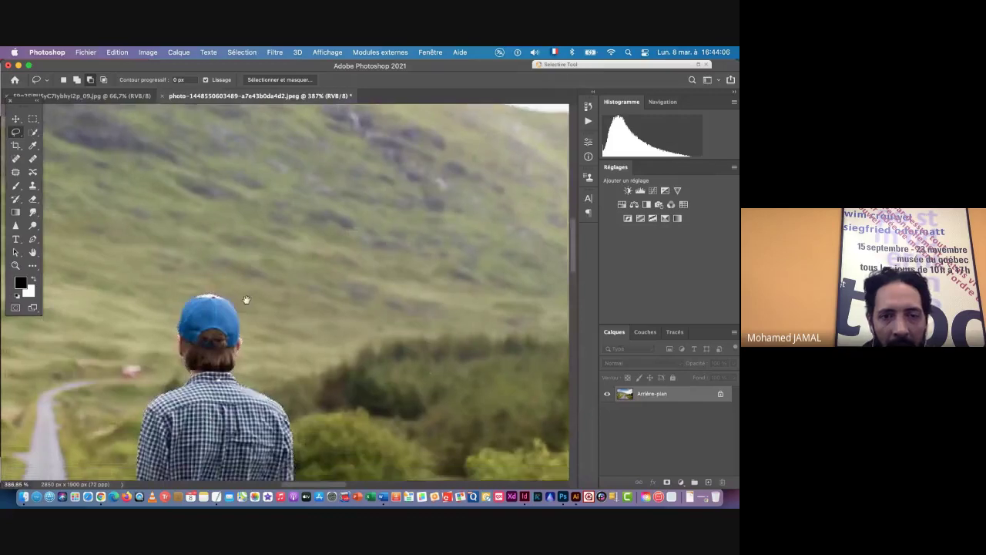
scroll(302, 381, "up", 2)
scroll(302, 380, "down", 4)
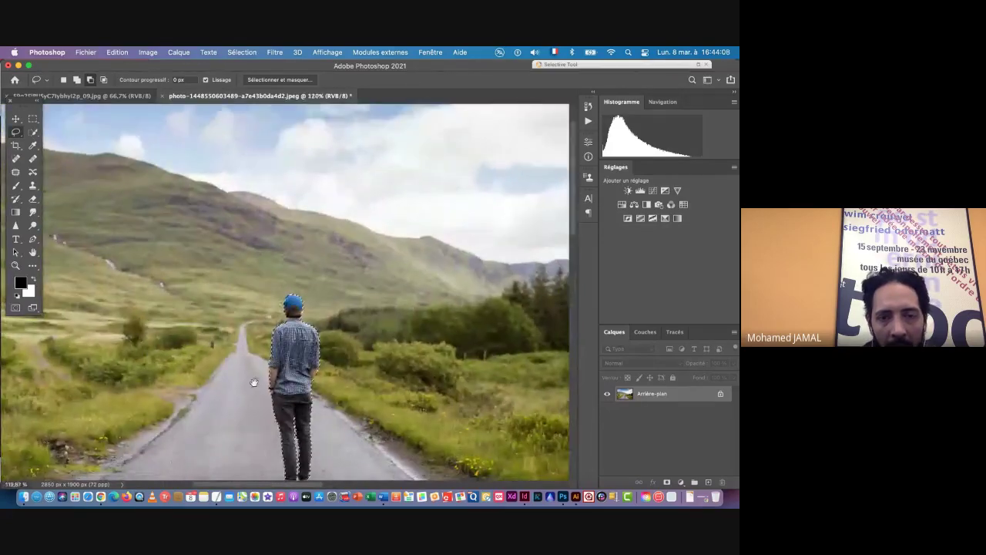
left_click_drag(291, 410, 291, 334)
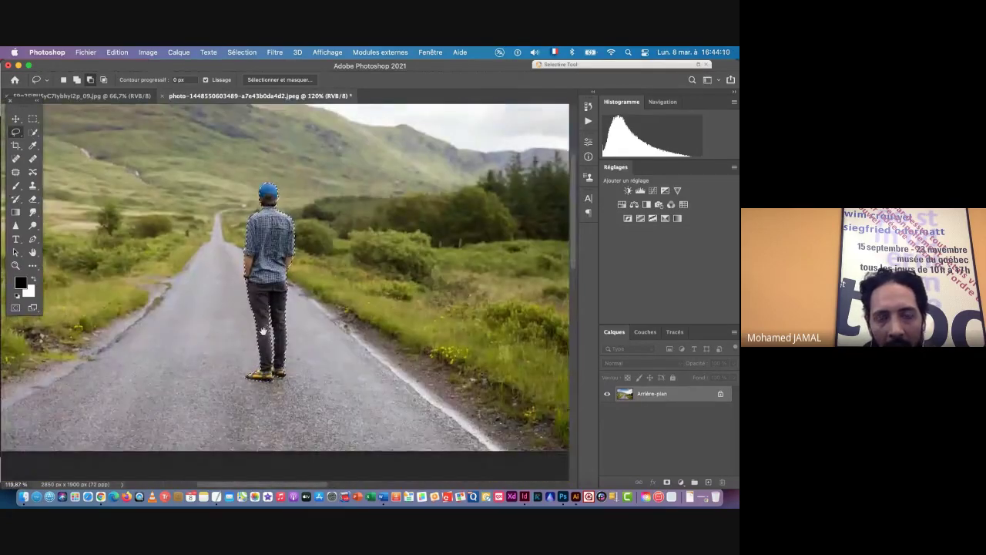
scroll(291, 333, "up", 2)
scroll(291, 333, "up", 1)
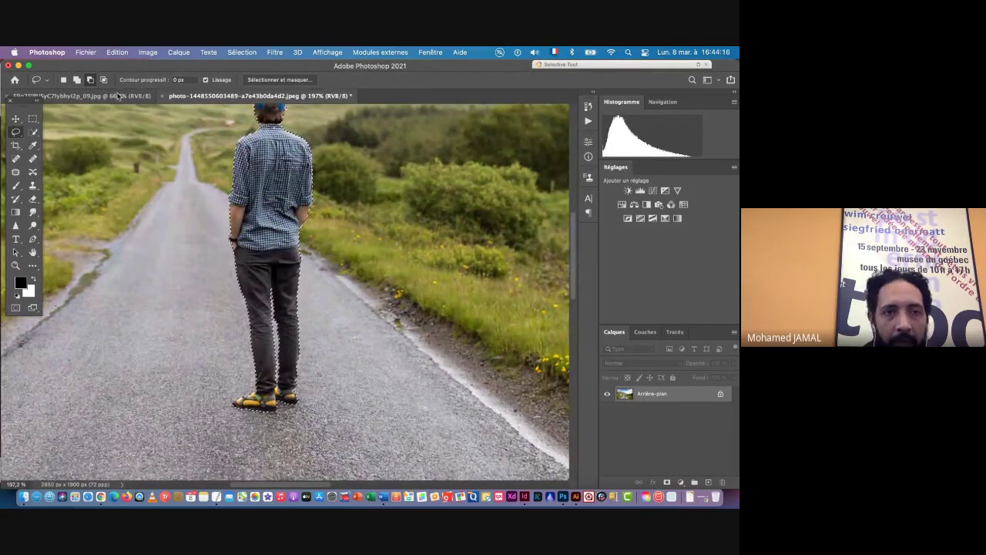
left_click(114, 52)
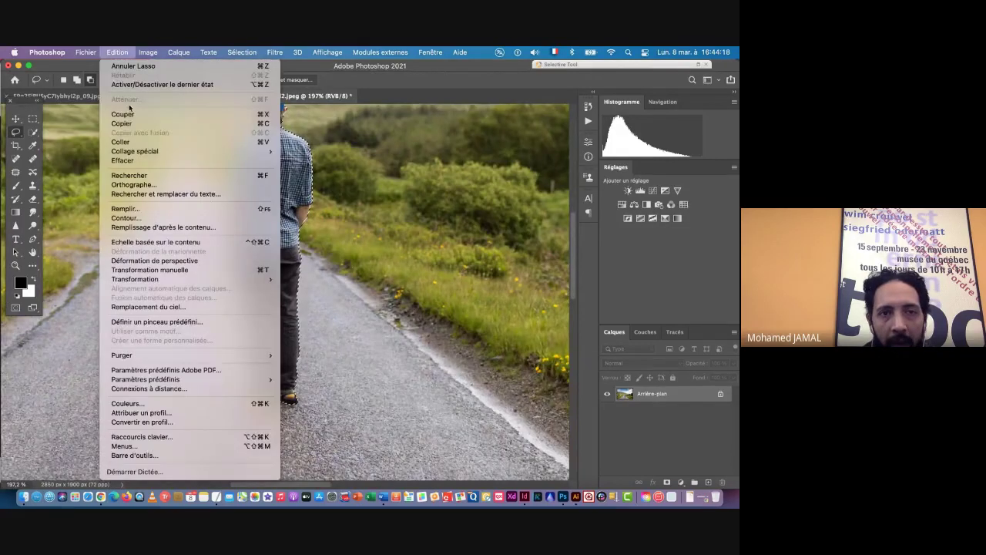
left_click(133, 125)
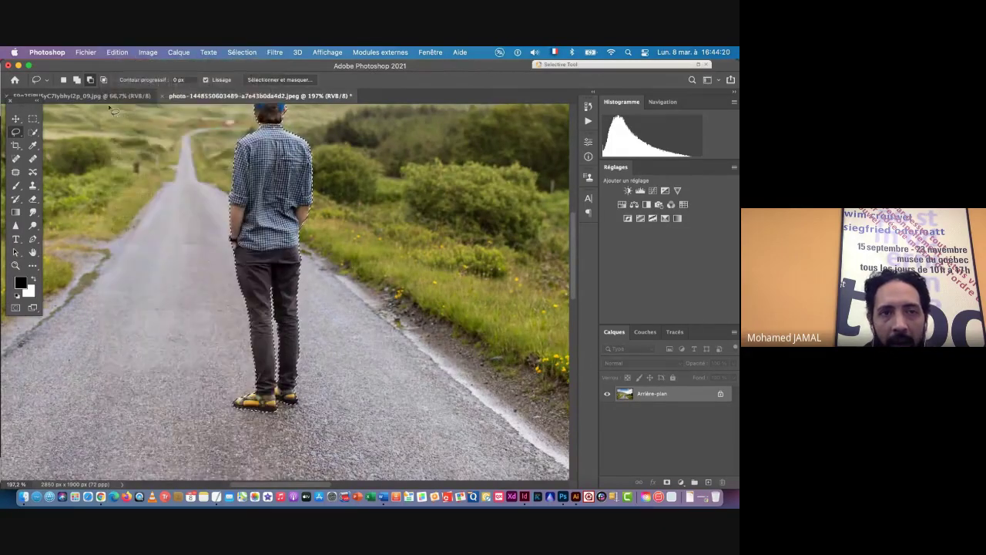
left_click(111, 97)
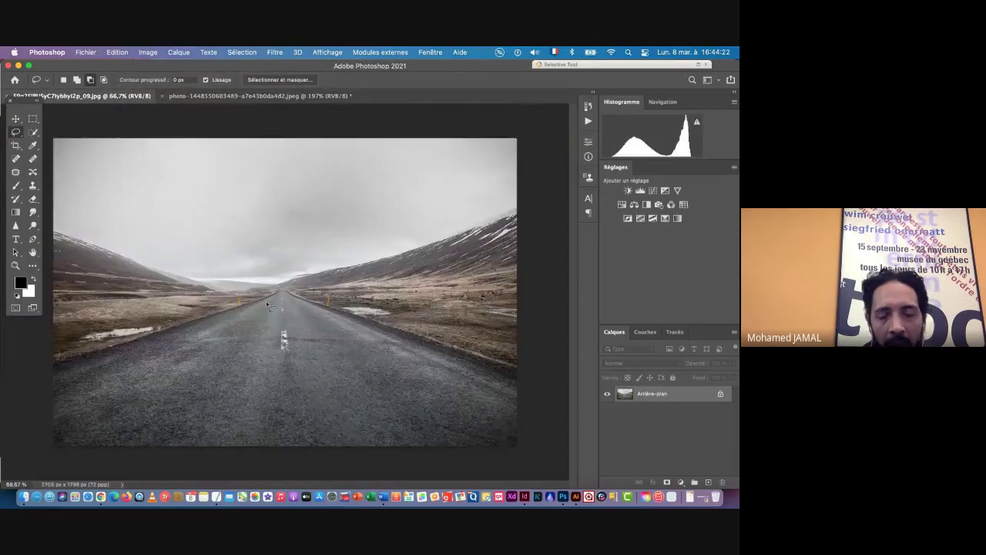
key("super+v")
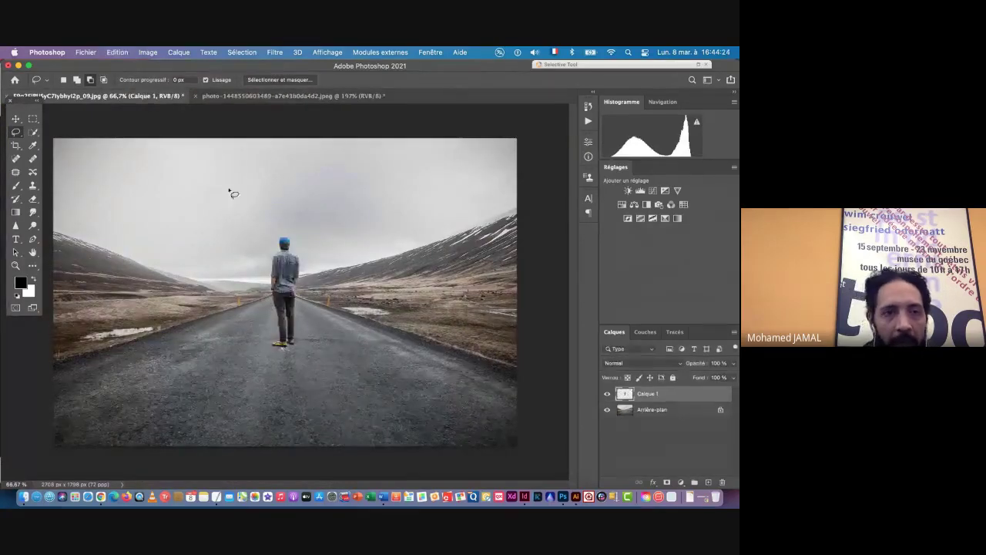
Move the pasted man to the right half of the road and scale him up to about 111%
key("v")
mouse_move(318, 307)
left_mouse_down()
mouse_move(393, 326)
mouse_move(388, 333)
mouse_move(360, 321)
mouse_move(393, 338)
left_mouse_up()
key("super+t")
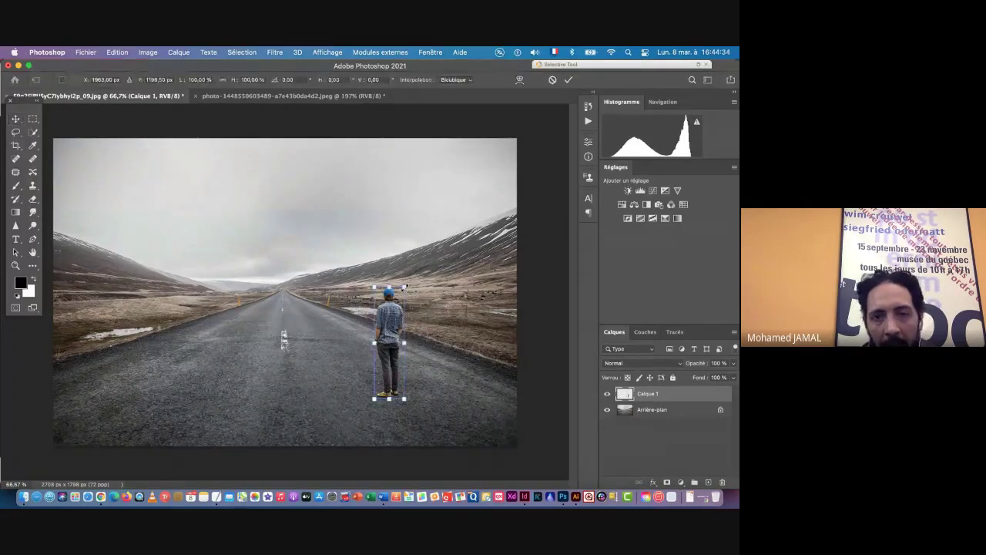
left_click_drag(404, 287, 407, 278)
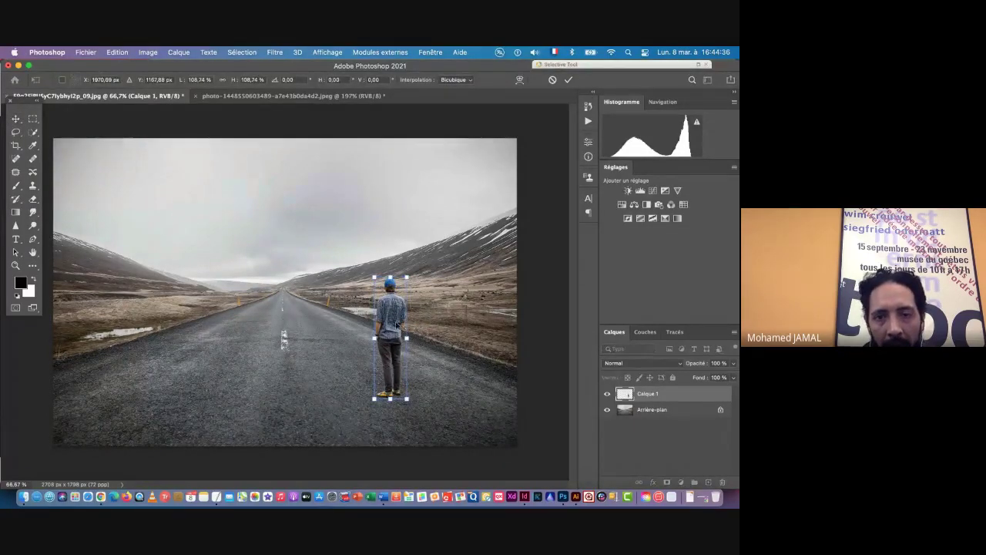
left_click_drag(397, 330, 415, 342)
left_click_drag(394, 292, 392, 288)
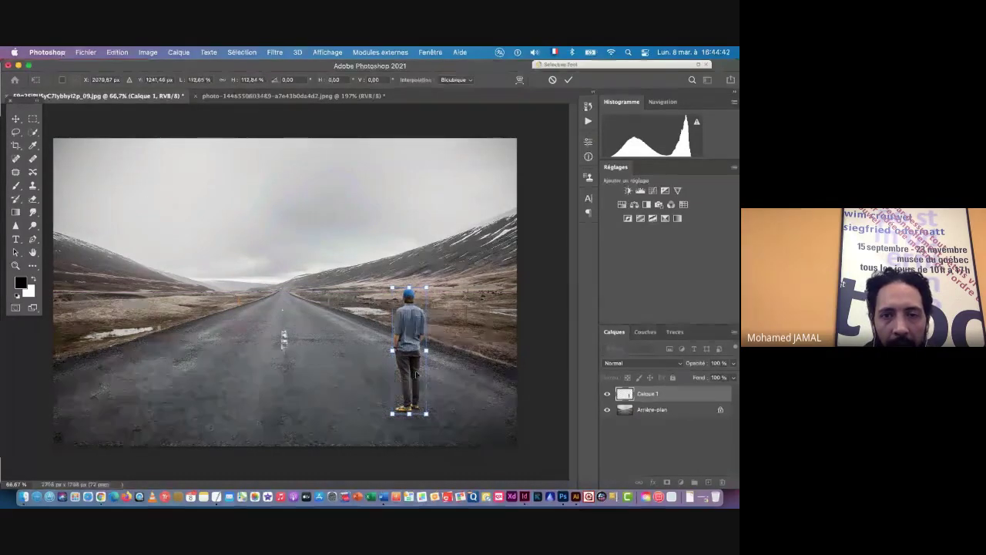
mouse_move(409, 354)
left_mouse_down()
mouse_move(283, 340)
mouse_move(397, 342)
mouse_move(393, 350)
left_mouse_up()
left_click_drag(411, 281, 409, 284)
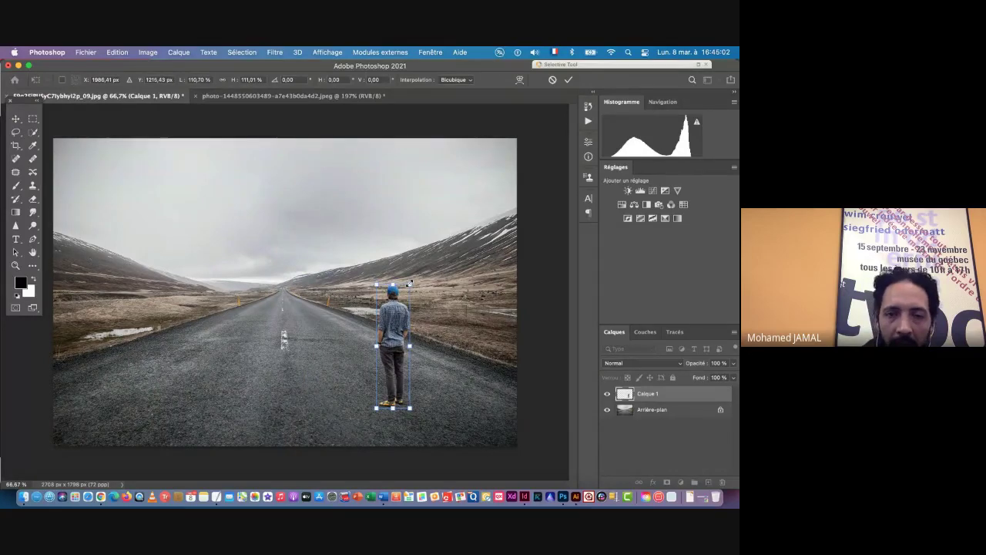
key("Return")
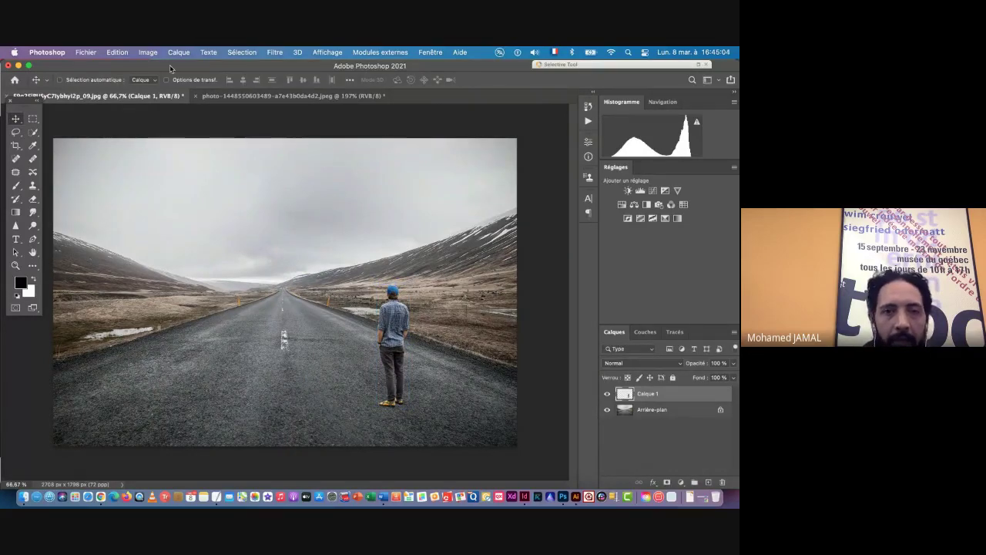
Start saving the composite on the computer, choosing the Surreal Manipulation – Hangman folder inside Tutorials as the destination
key("super+s")
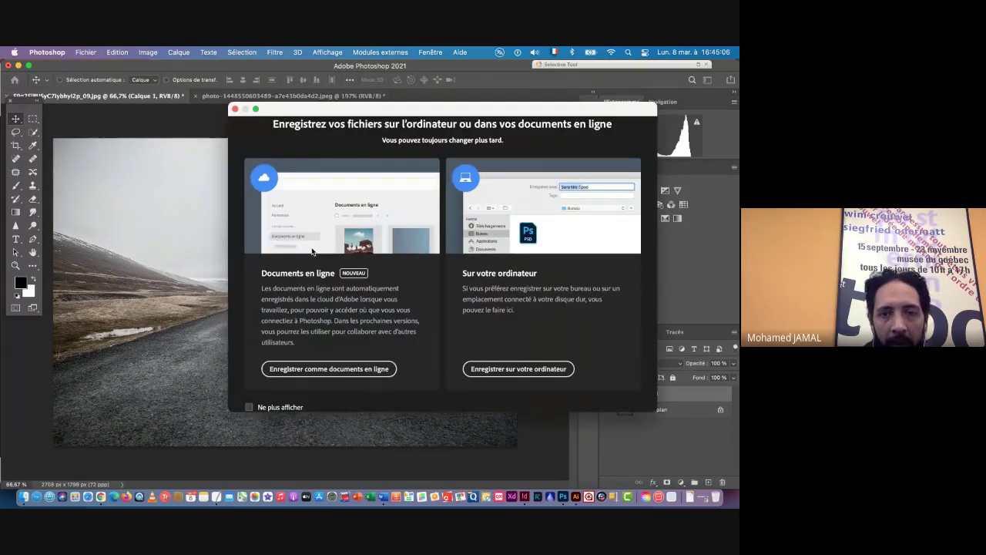
left_click(495, 369)
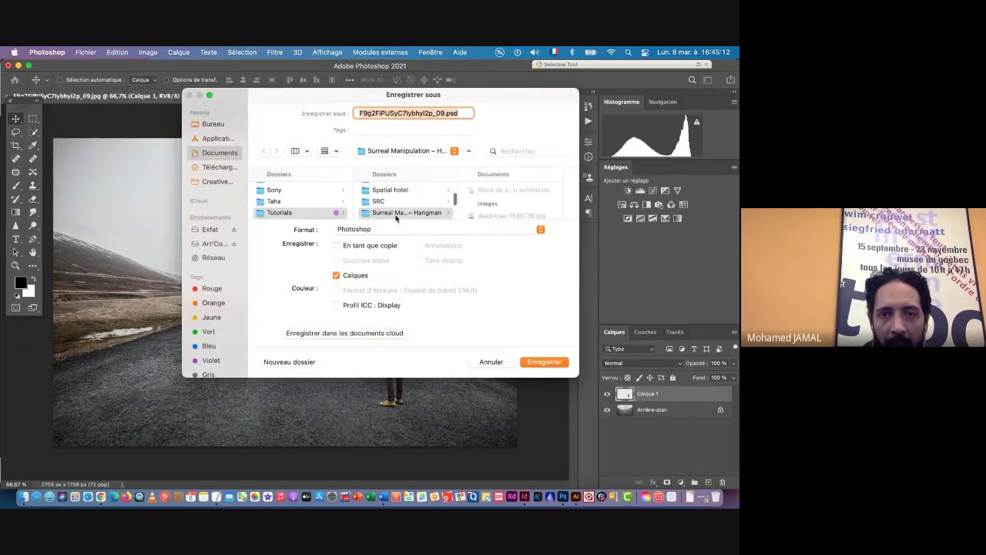
scroll(417, 215, "up", 1)
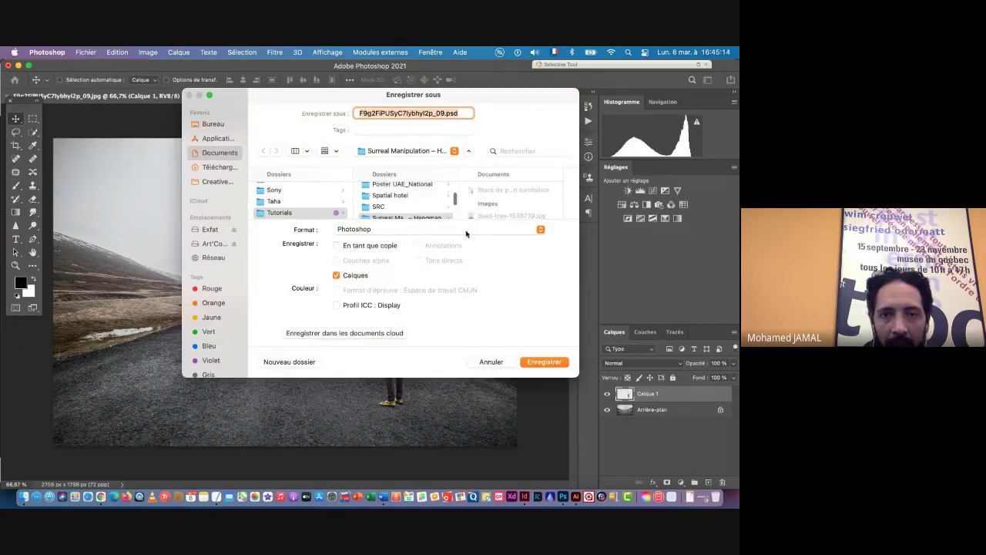
scroll(401, 207, "down", 3)
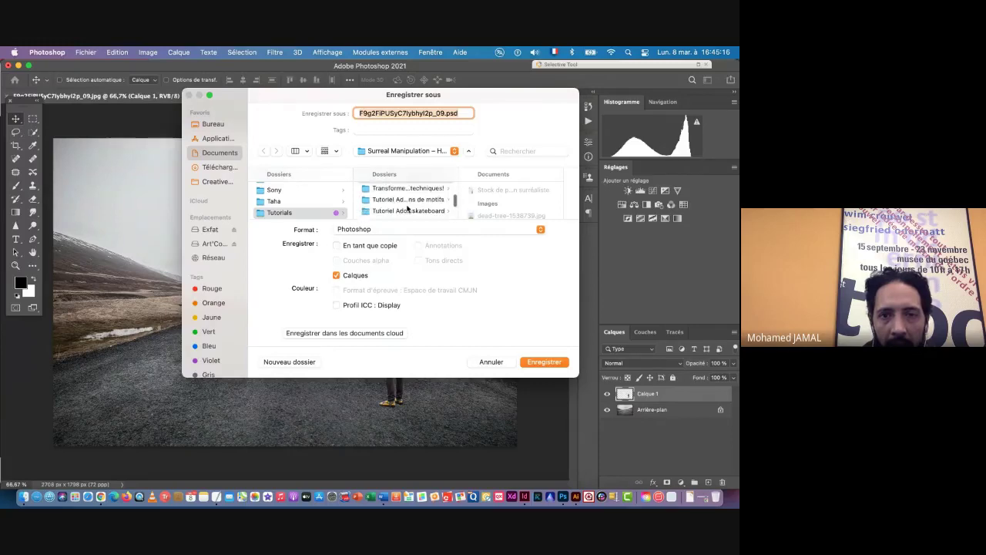
scroll(407, 208, "up", 2)
left_click(367, 206)
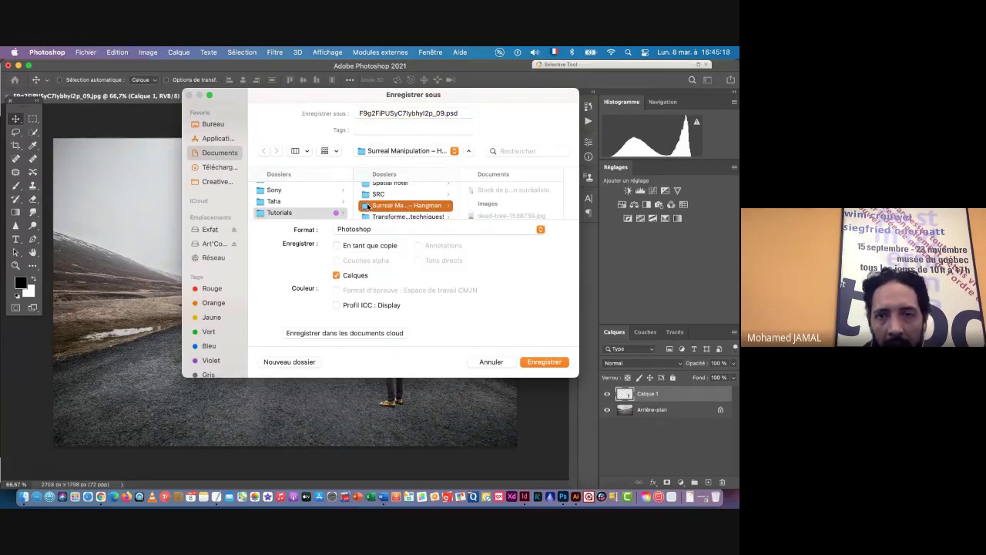
Name the composite Dead-Tree-.psd, based on the existing dead-tree image's file name, and save it in Photoshop format with layers
scroll(506, 212, "down", 2)
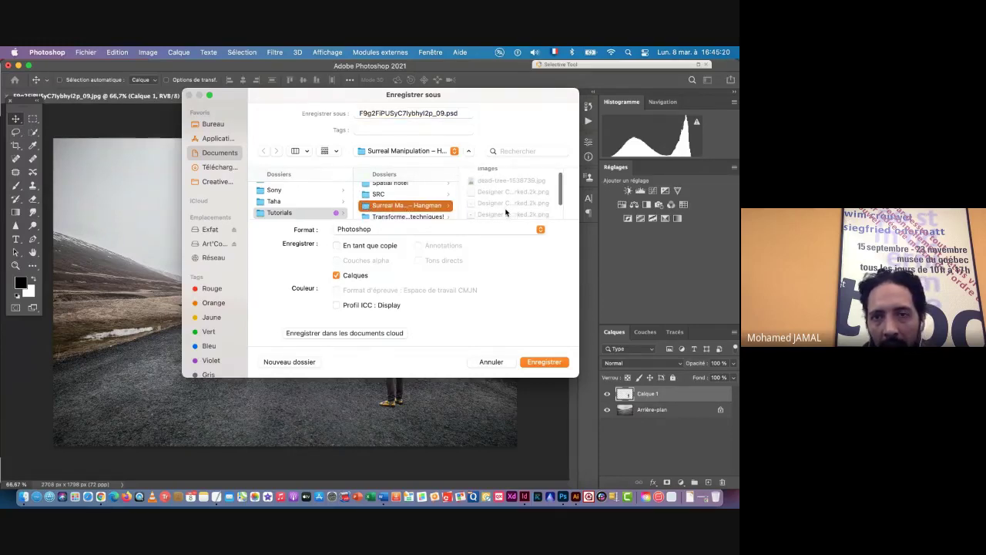
scroll(505, 212, "down", 1)
scroll(506, 212, "down", 2)
scroll(506, 212, "up", 3)
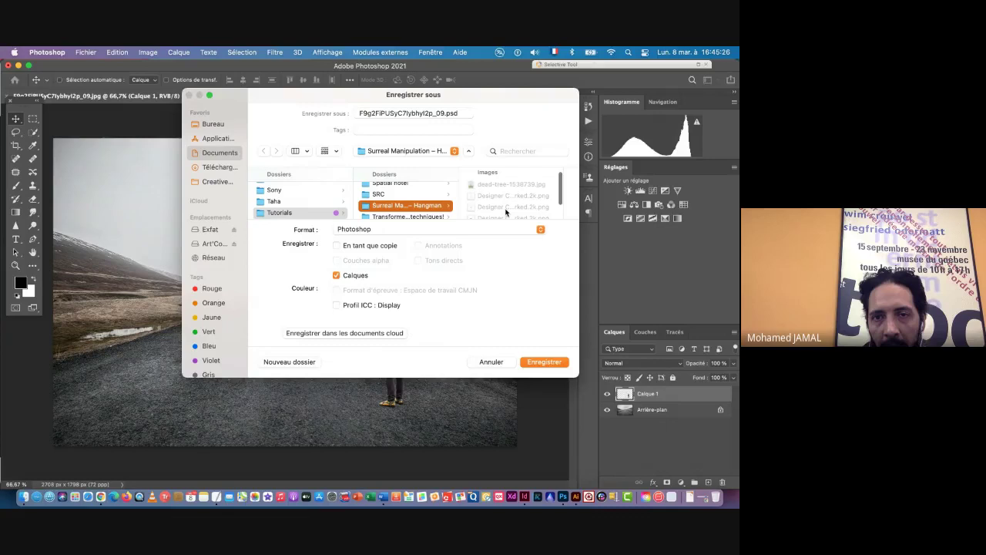
scroll(505, 212, "up", 3)
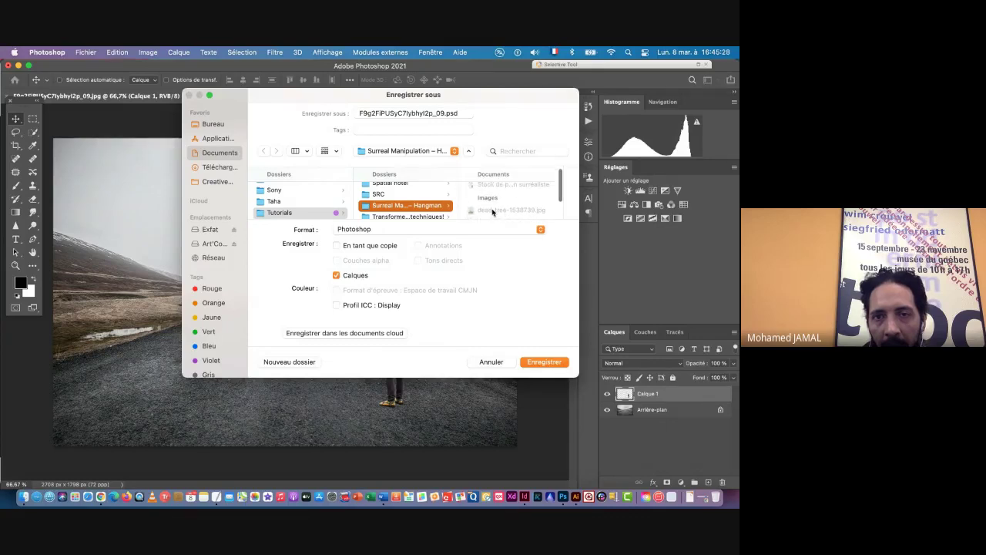
left_click(493, 210)
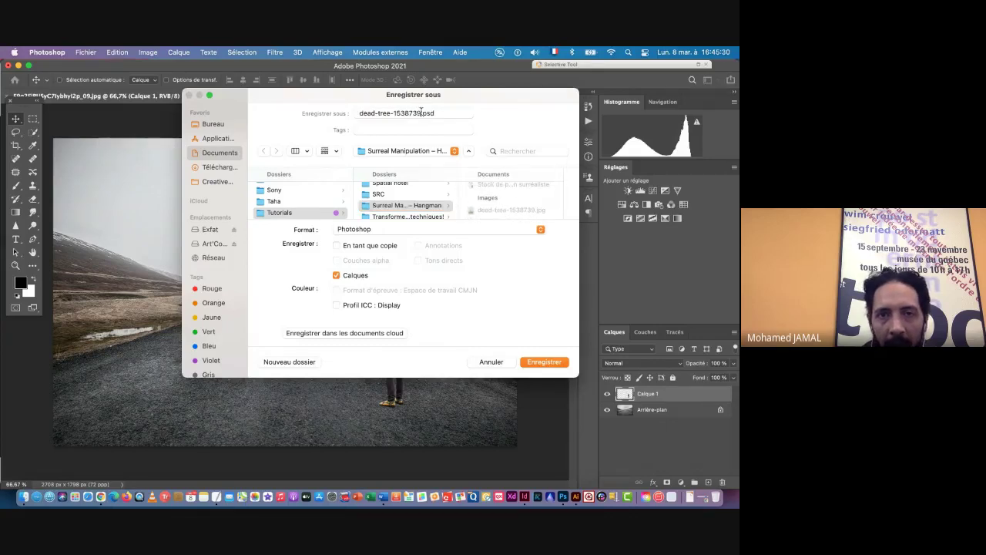
left_click(391, 113)
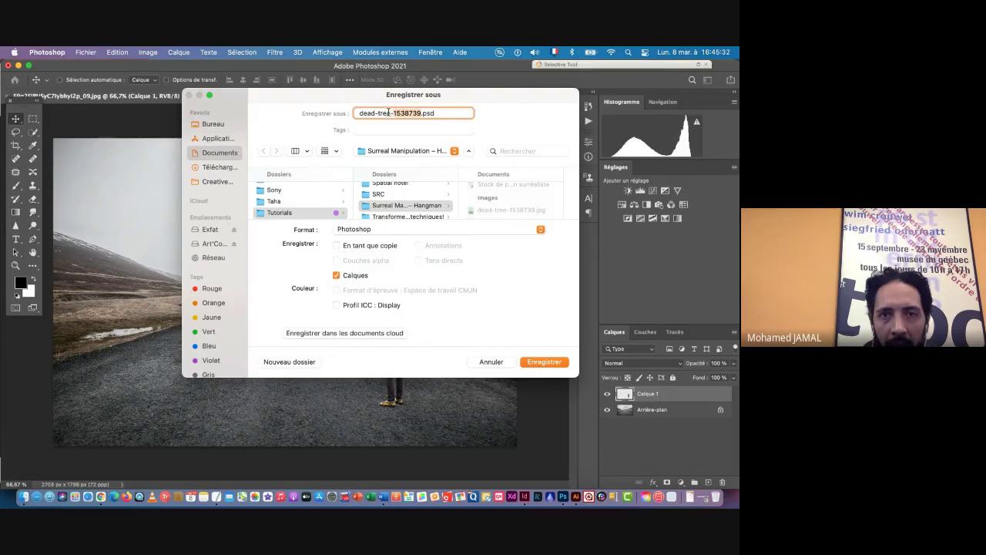
key("BackSpace")
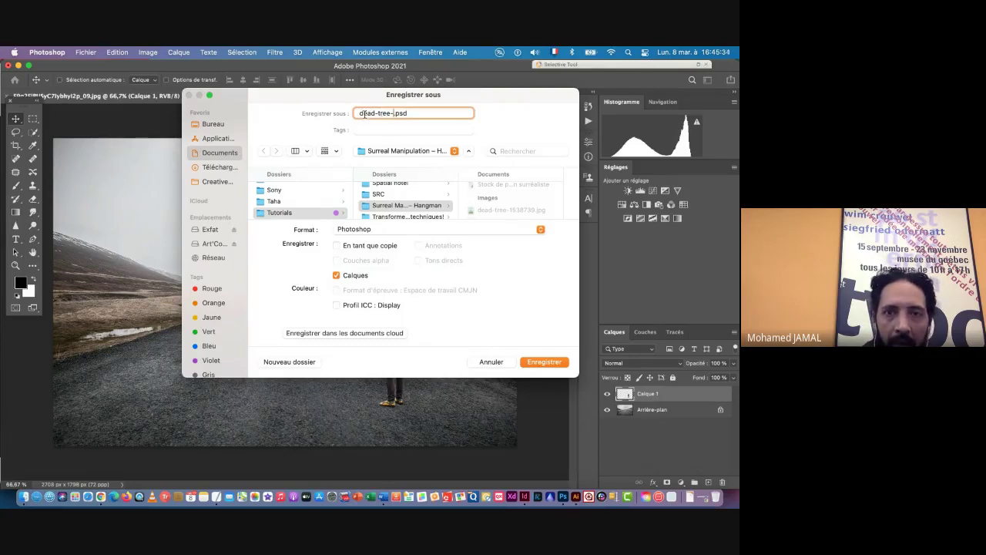
key("super+Left")
key("Delete")
type("D")
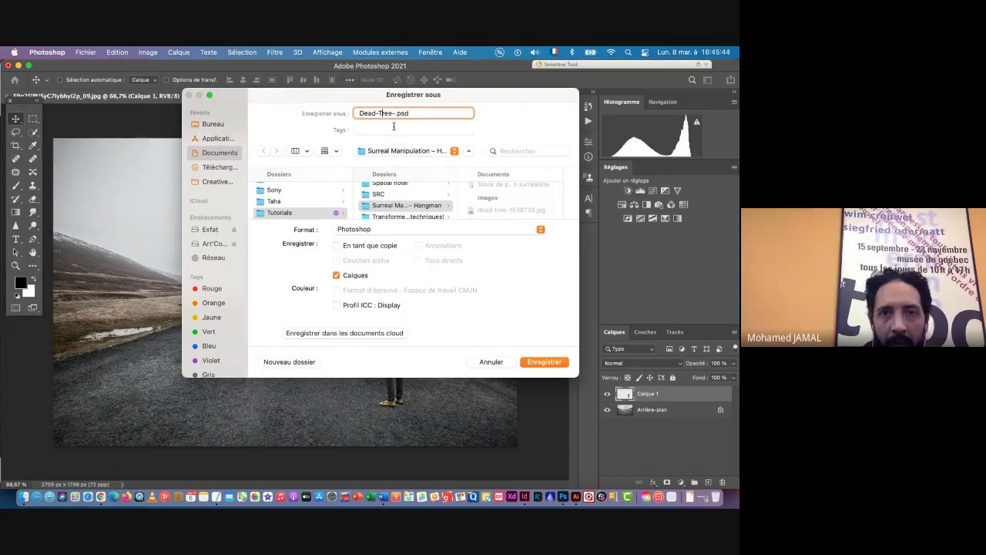
left_click(538, 362)
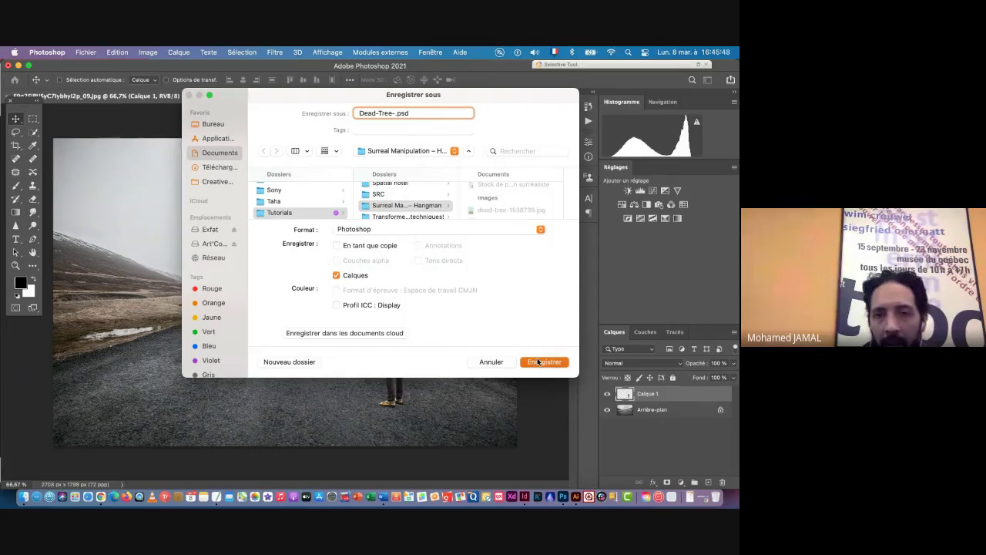
left_click(527, 241)
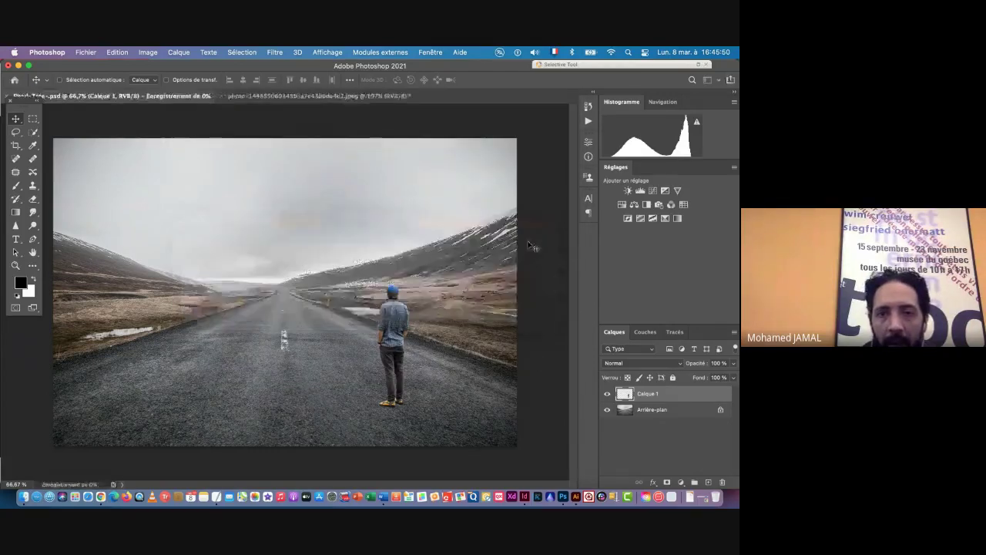
Close the source photo of the man on the country road without saving its changes
left_click(231, 94)
left_click(151, 95)
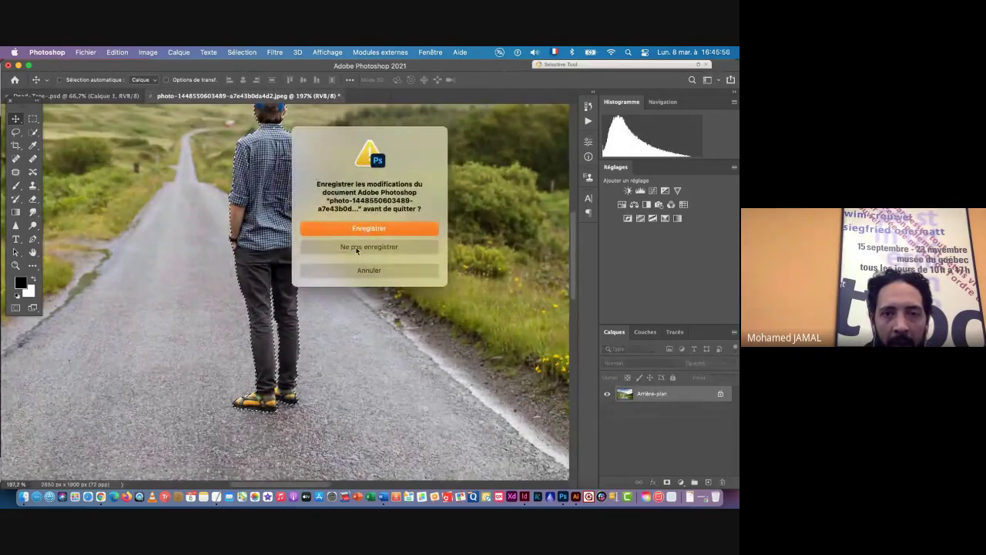
left_click(357, 247)
Switch to Finder and open dead-tree-1538739.jpg in Photoshop, discarding its embedded colour profile
key("super+Tab")
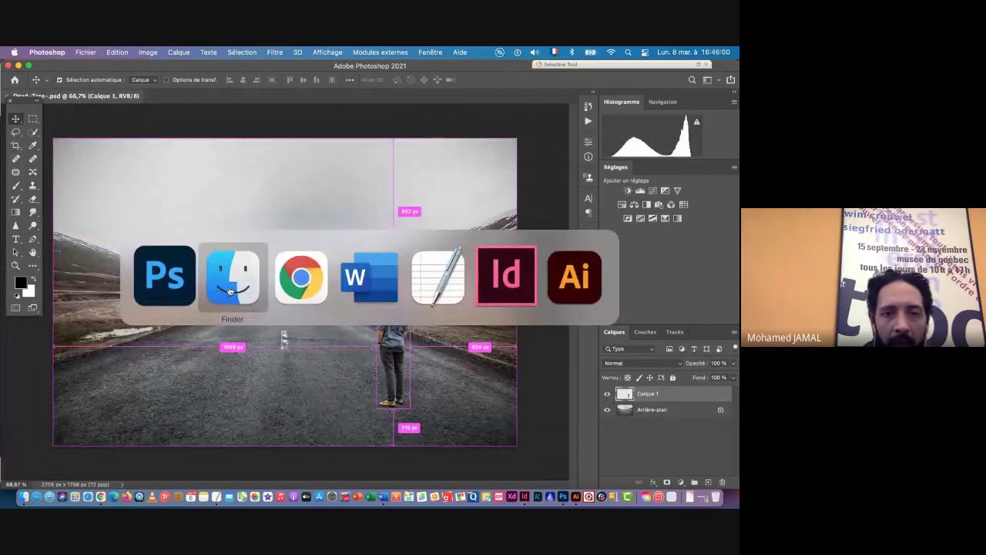
left_click(249, 286)
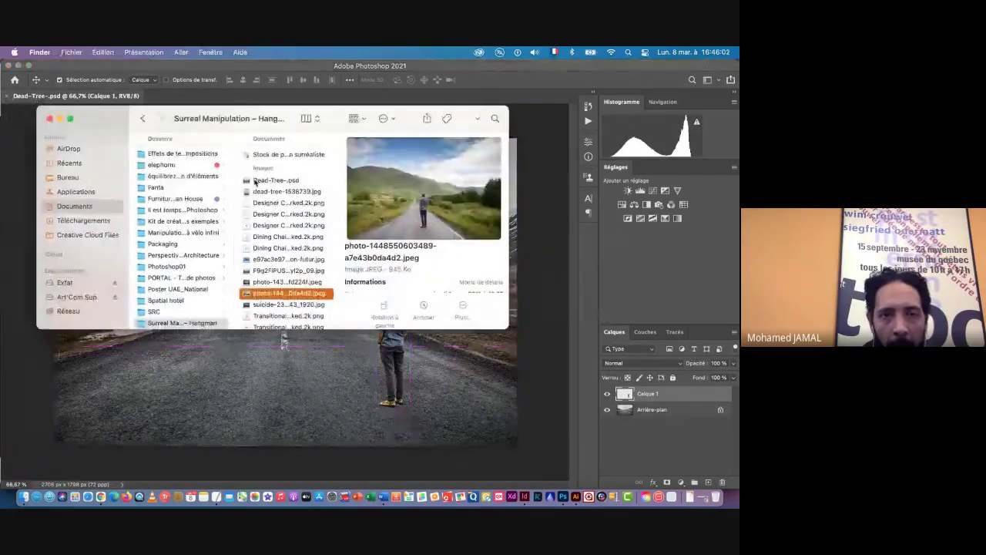
left_click(255, 180)
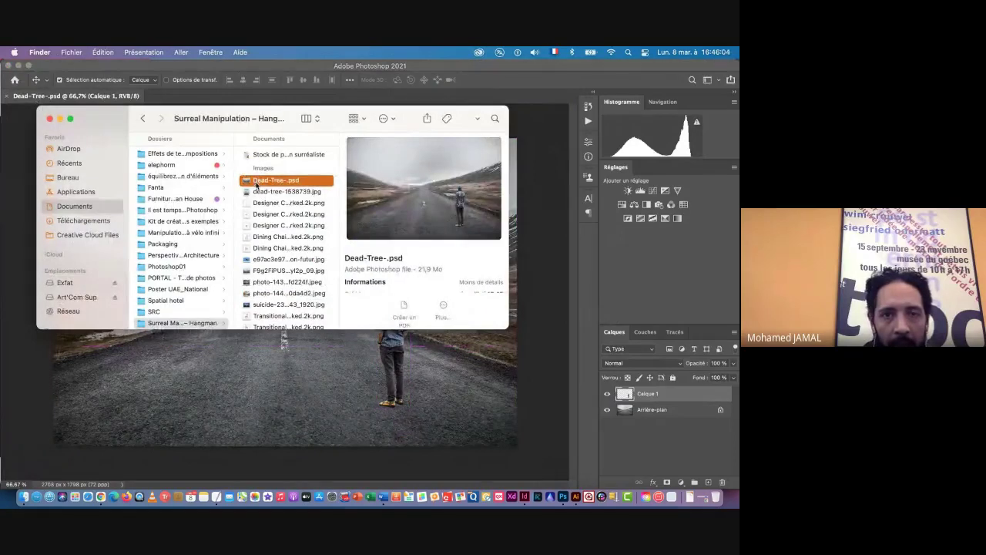
left_click(258, 193)
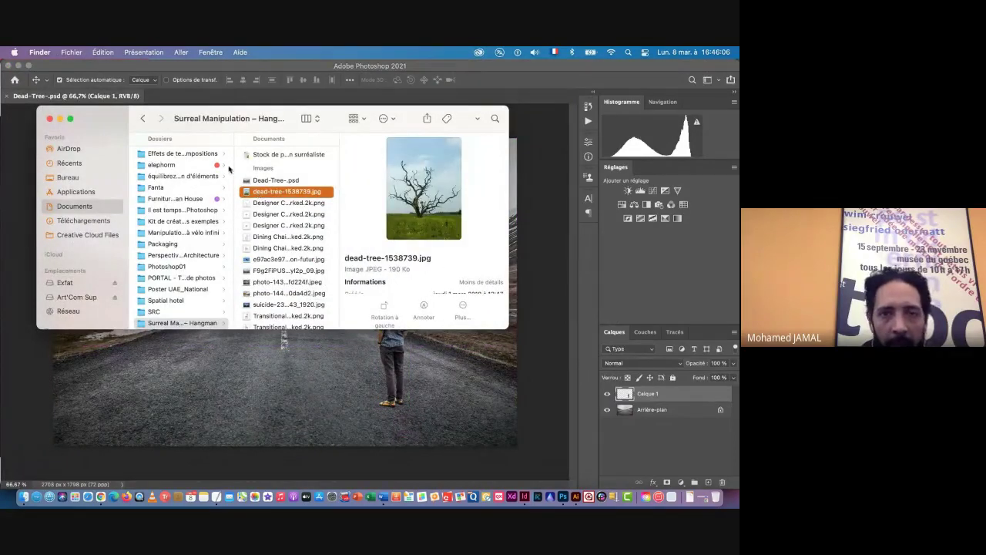
left_click(561, 498)
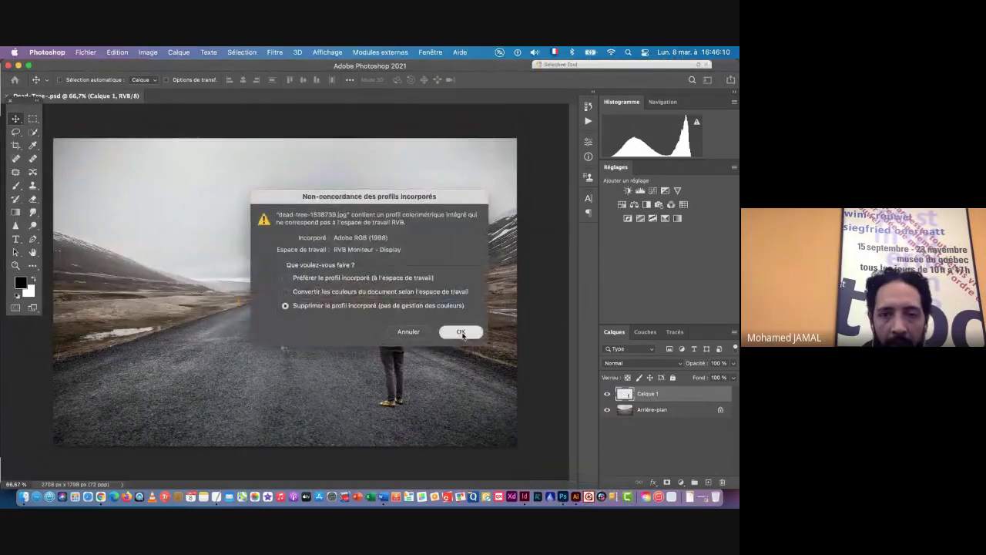
left_click(462, 329)
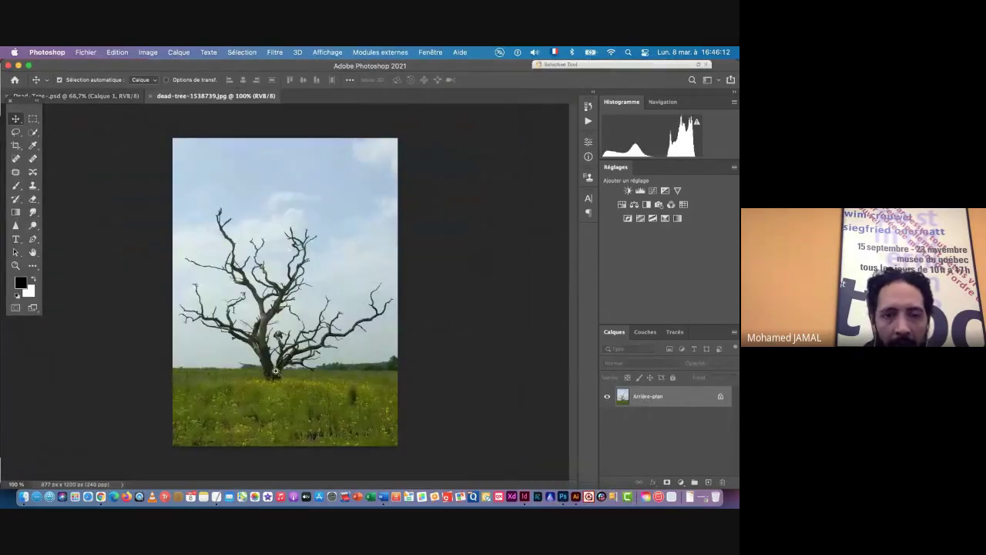
Draw a Lasso selection around the dead tree, loosely around the branches and tightly around the base of the trunk
scroll(275, 371, "up", 5)
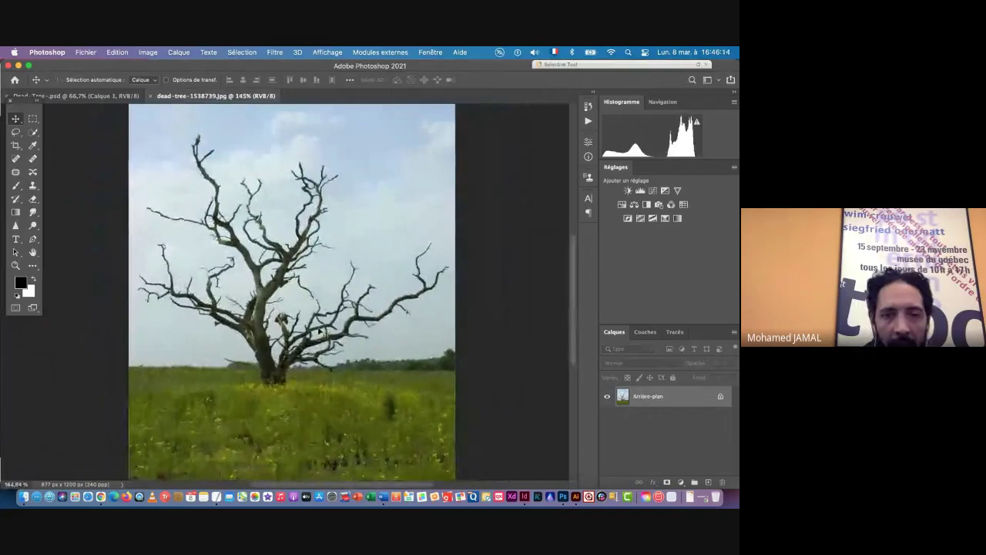
left_click(16, 133)
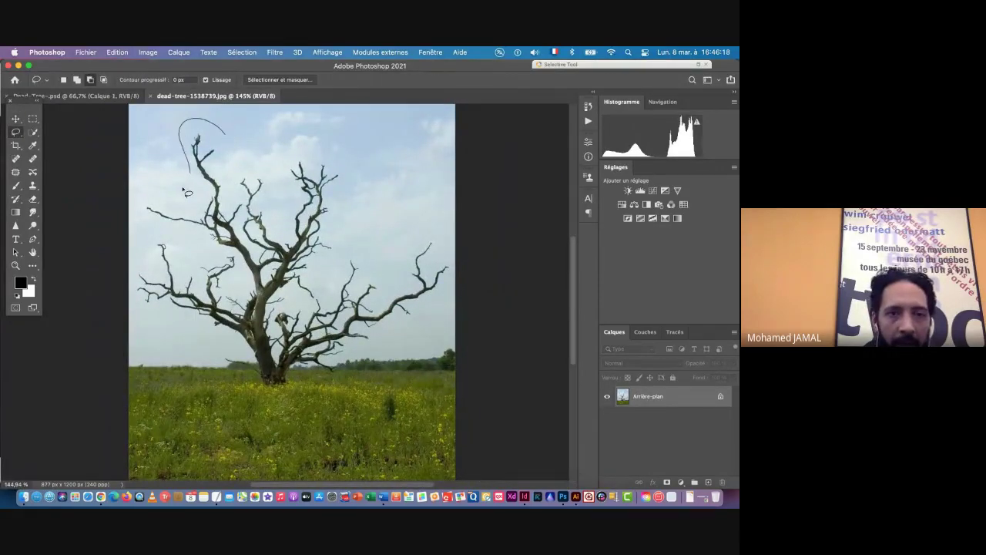
left_click_drag(183, 189, 139, 212)
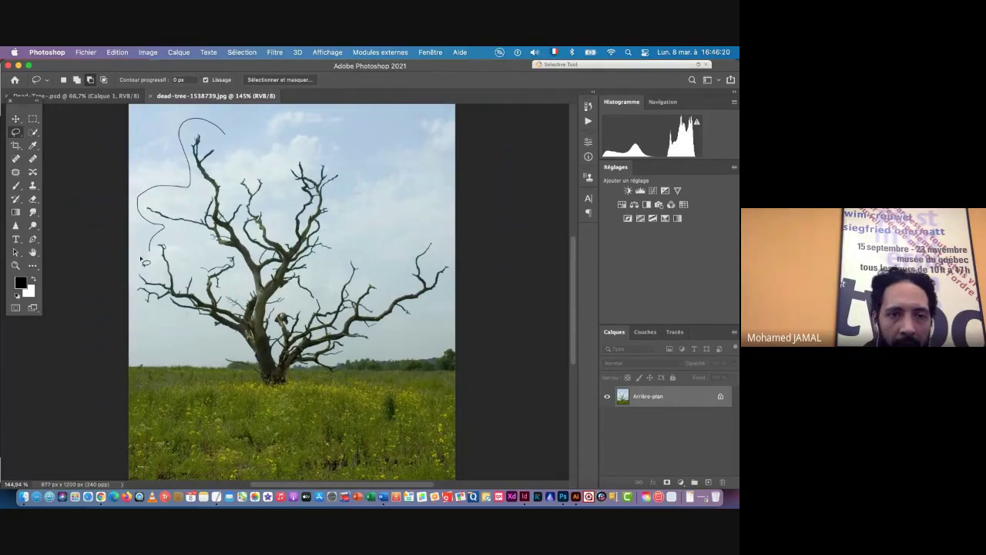
mouse_move(141, 305)
left_mouse_down()
mouse_move(185, 322)
mouse_move(222, 354)
left_mouse_up()
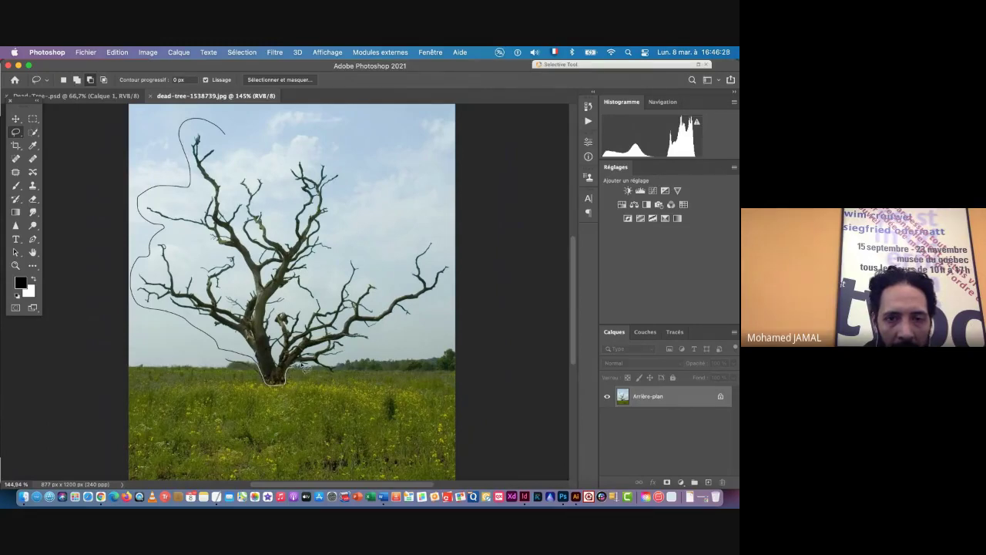
mouse_move(313, 368)
left_mouse_down()
mouse_move(441, 310)
mouse_move(453, 263)
mouse_move(441, 239)
mouse_move(369, 231)
mouse_move(351, 171)
mouse_move(334, 154)
mouse_move(288, 164)
mouse_move(224, 134)
left_mouse_up()
left_click_drag(224, 115, 249, 207)
With the Lasso in add mode, include the missing right edge of the trunk just above its base in the selection
left_click_drag(285, 304, 177, 192)
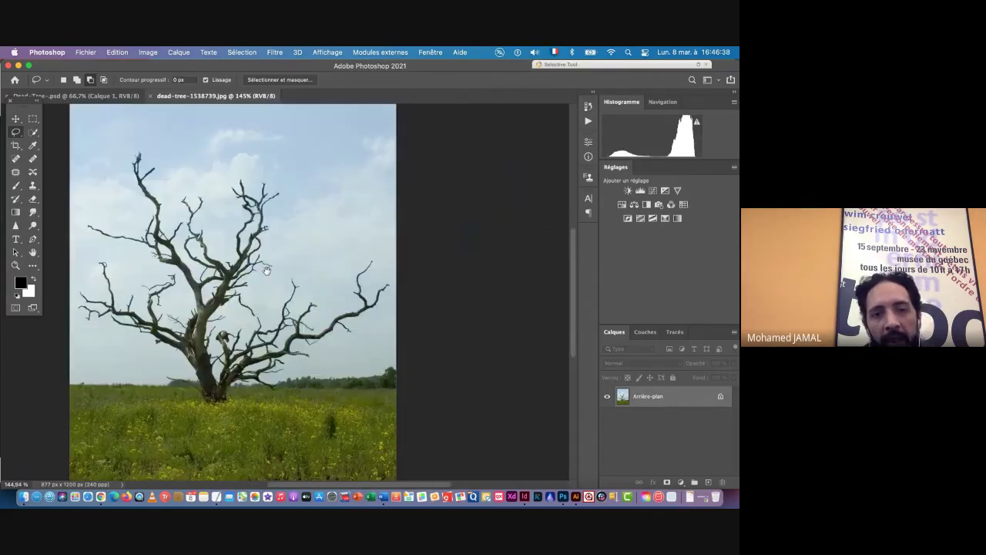
left_click_drag(206, 416, 269, 416)
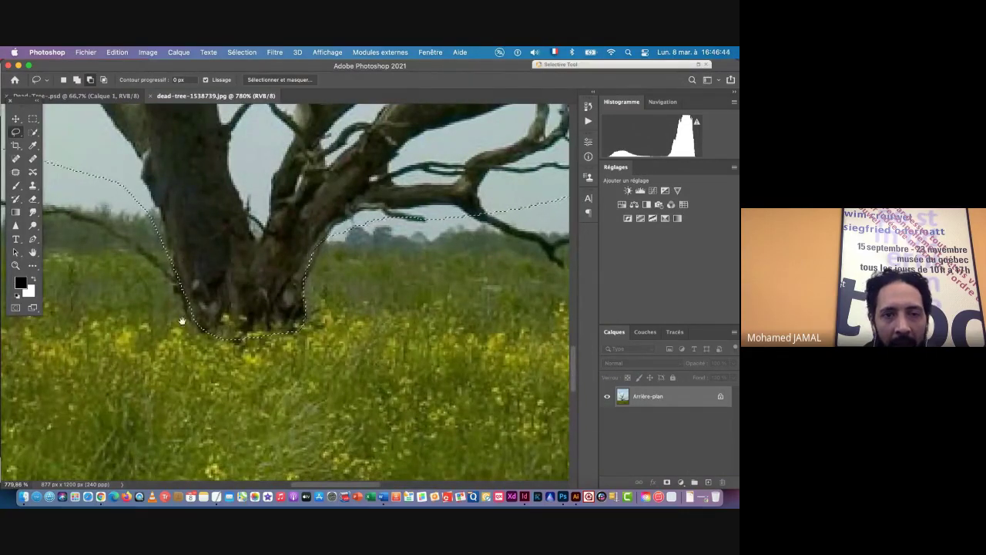
key("shift")
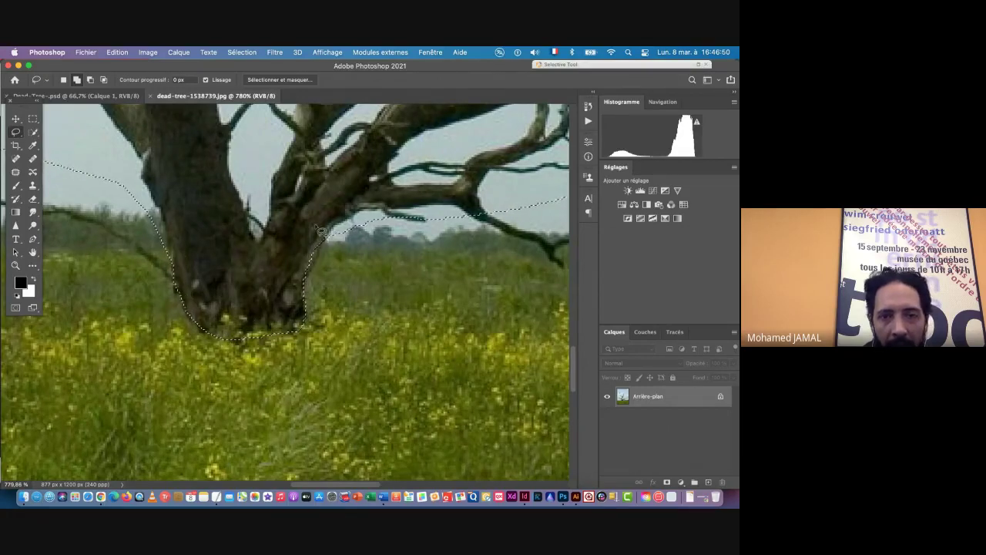
mouse_move(321, 231)
left_mouse_down()
mouse_move(331, 236)
mouse_move(316, 286)
left_mouse_up()
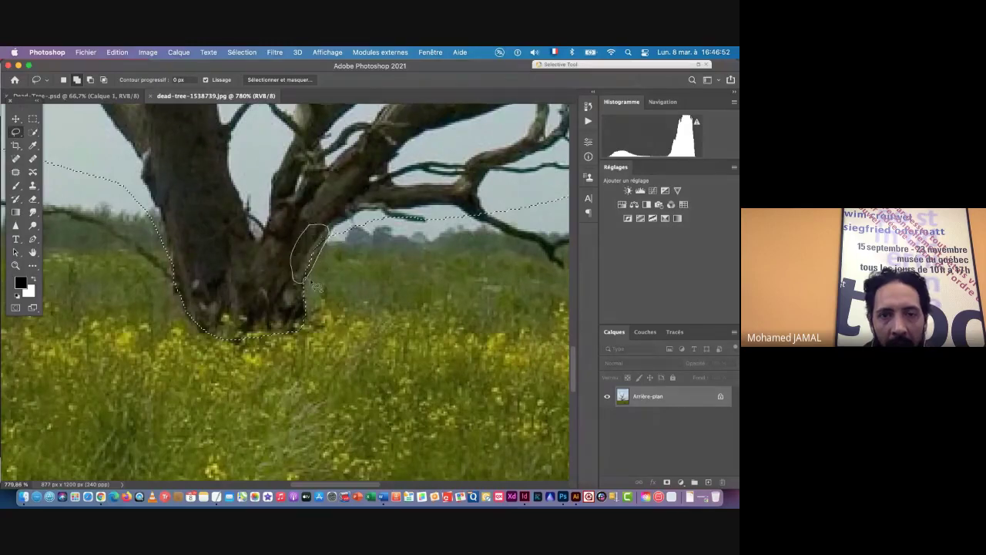
Add the thin low branch just right of the trunk to the tree selection with the Lasso
scroll(316, 287, "down", 5)
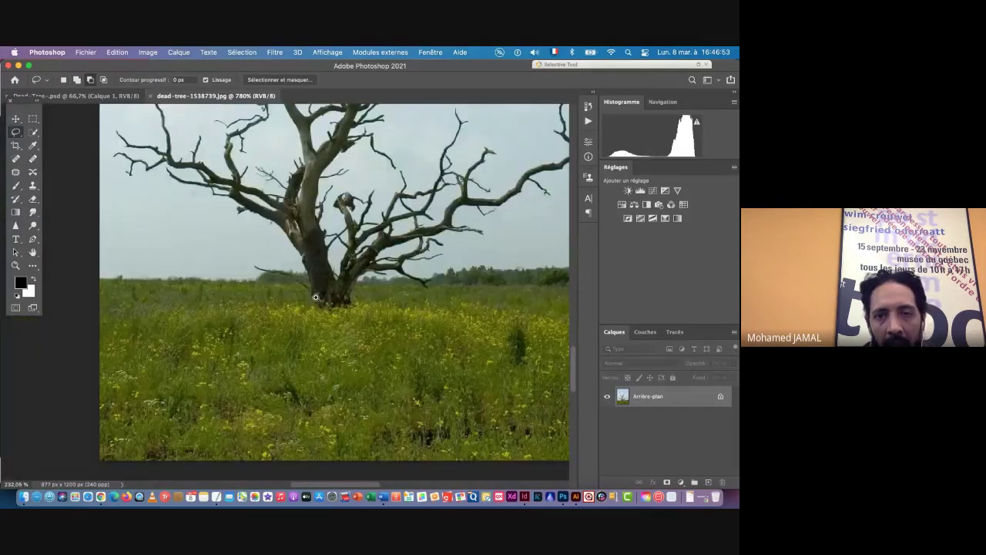
scroll(315, 297, "up", 3)
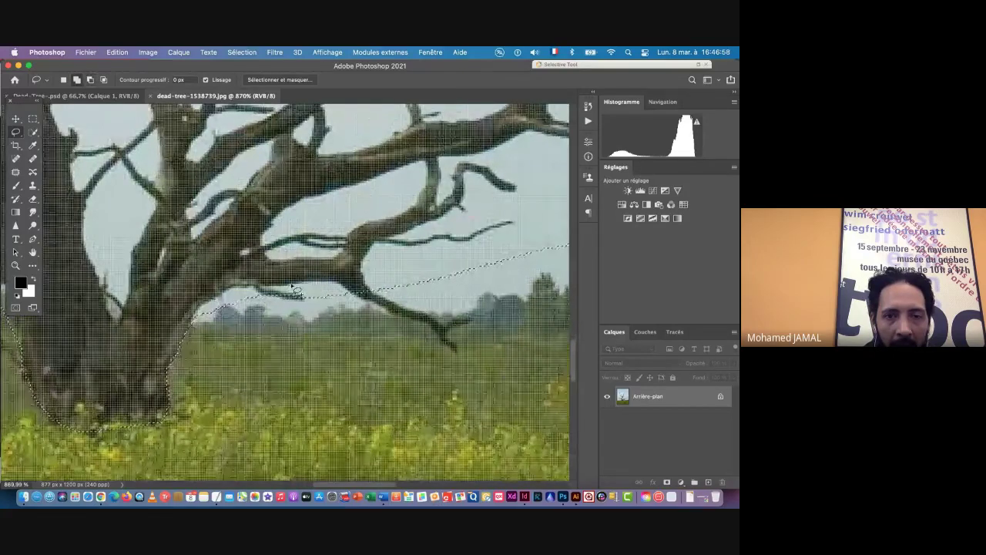
mouse_move(292, 285)
left_mouse_down()
mouse_move(319, 300)
mouse_move(291, 308)
mouse_move(293, 285)
left_mouse_up()
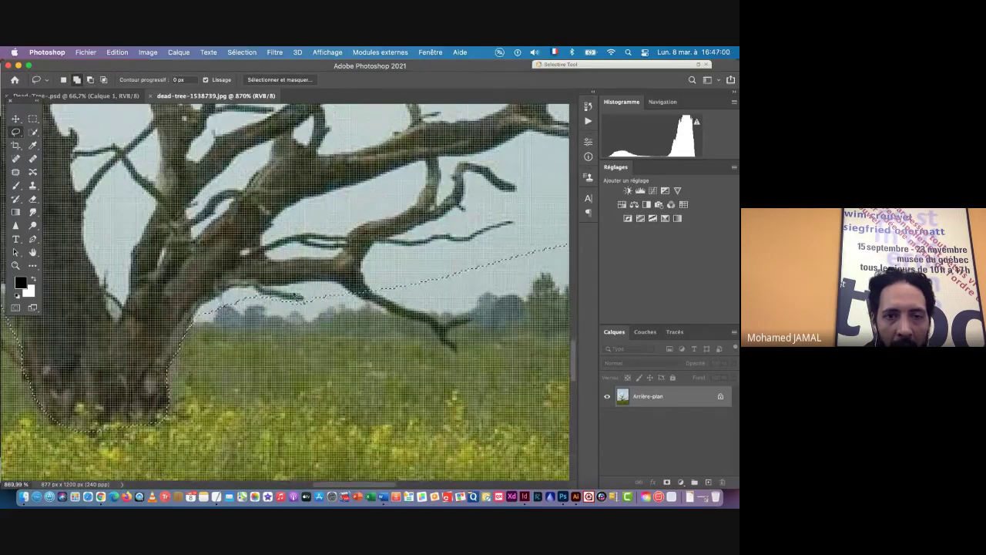
scroll(296, 298, "down", 3)
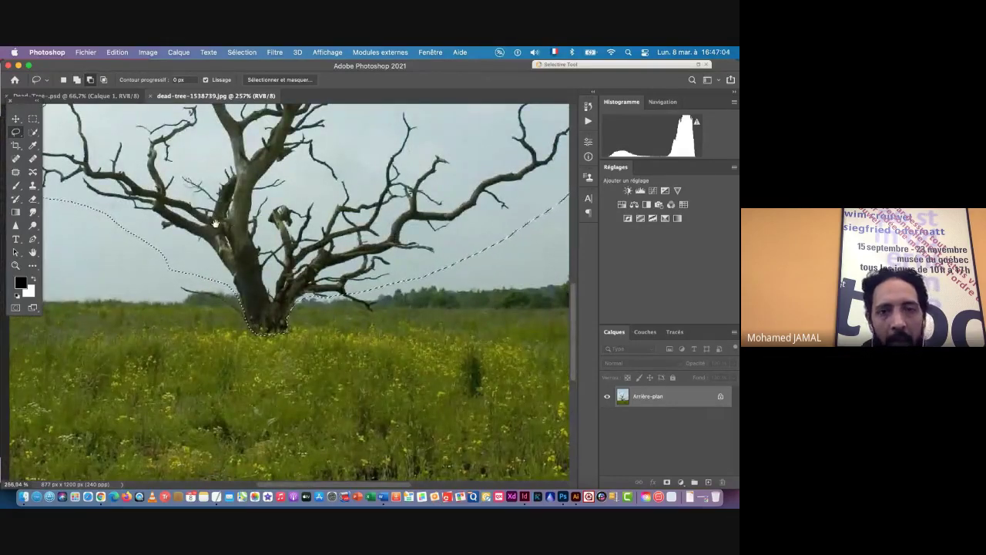
scroll(348, 275, "down", 3)
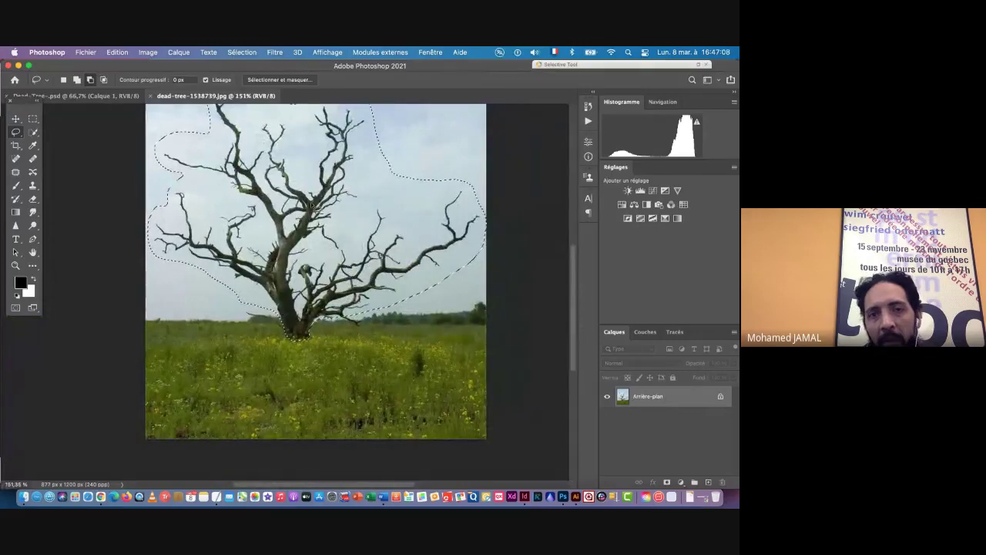
mouse_move(303, 251)
left_mouse_down()
mouse_move(320, 251)
mouse_move(302, 251)
left_mouse_up()
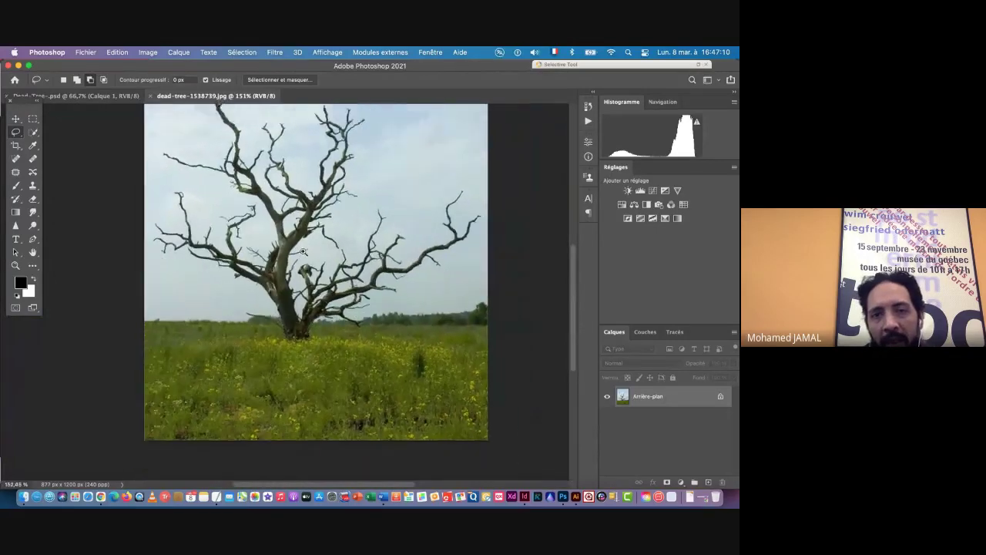
scroll(304, 252, "up", 1)
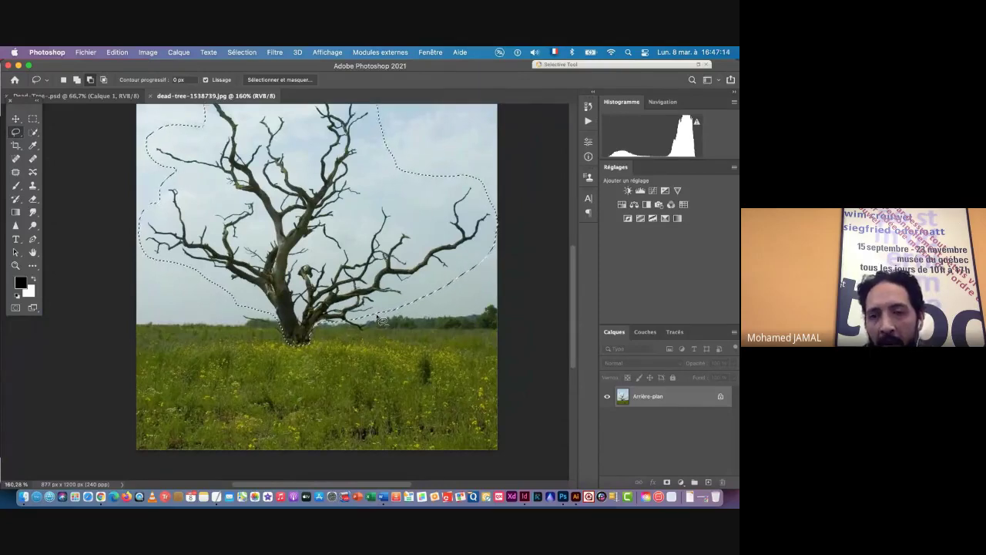
Copy the lasso-selected dead tree onto a new layer and hide the Arrière-plan layer
left_click(735, 332)
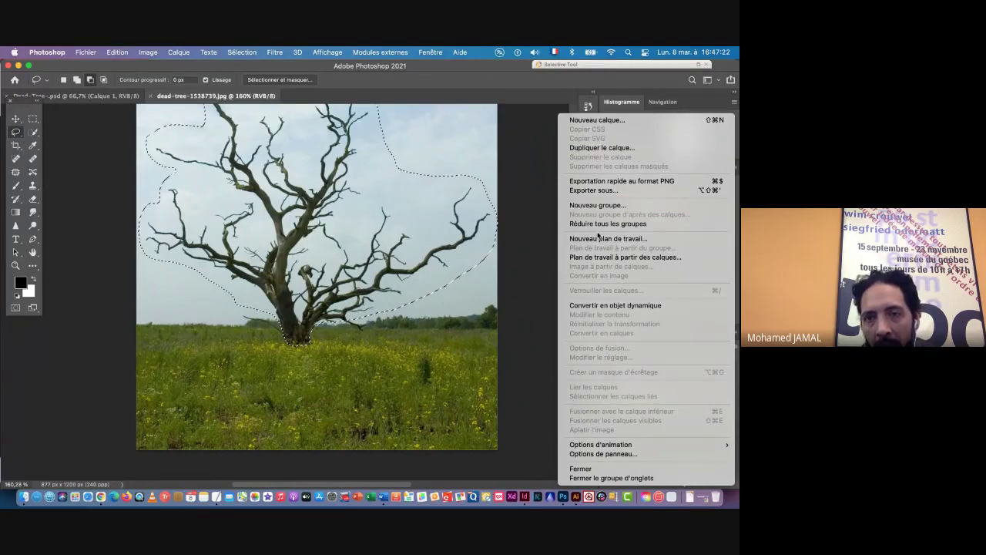
left_click(469, 223)
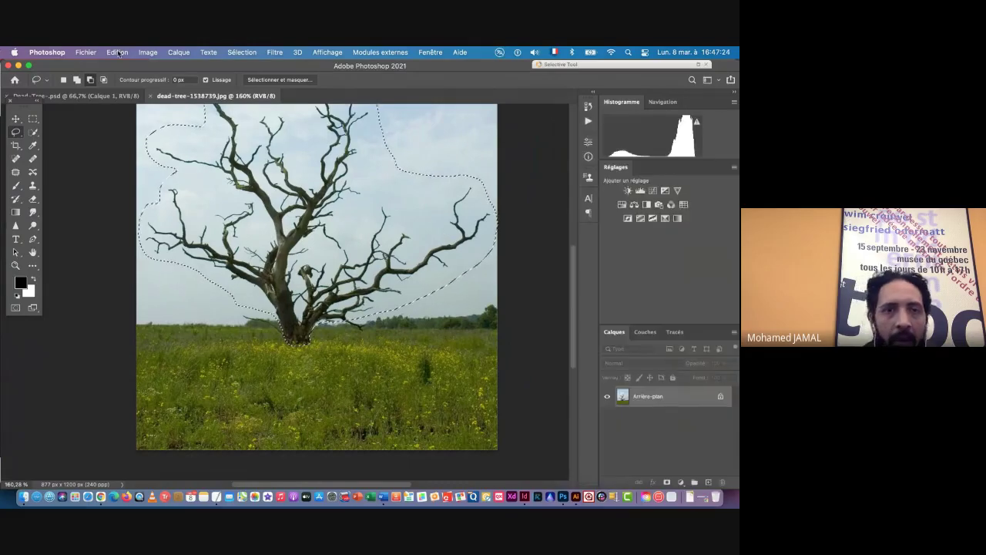
left_click(177, 52)
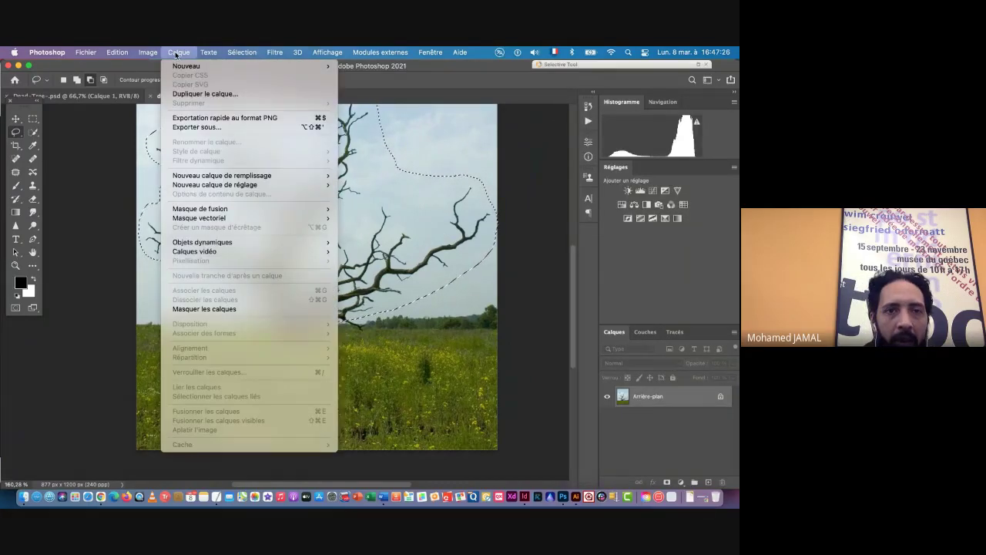
mouse_move(257, 64)
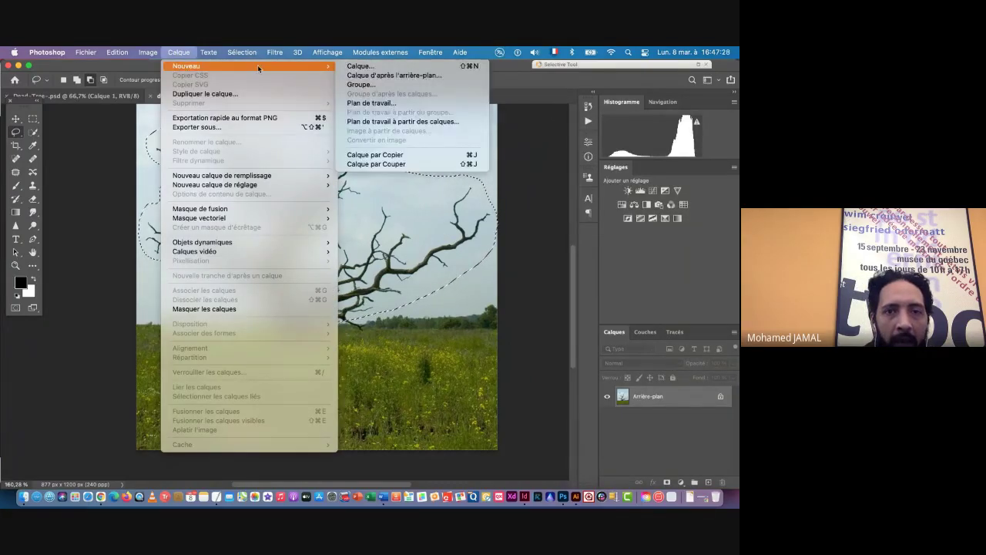
left_click(472, 157)
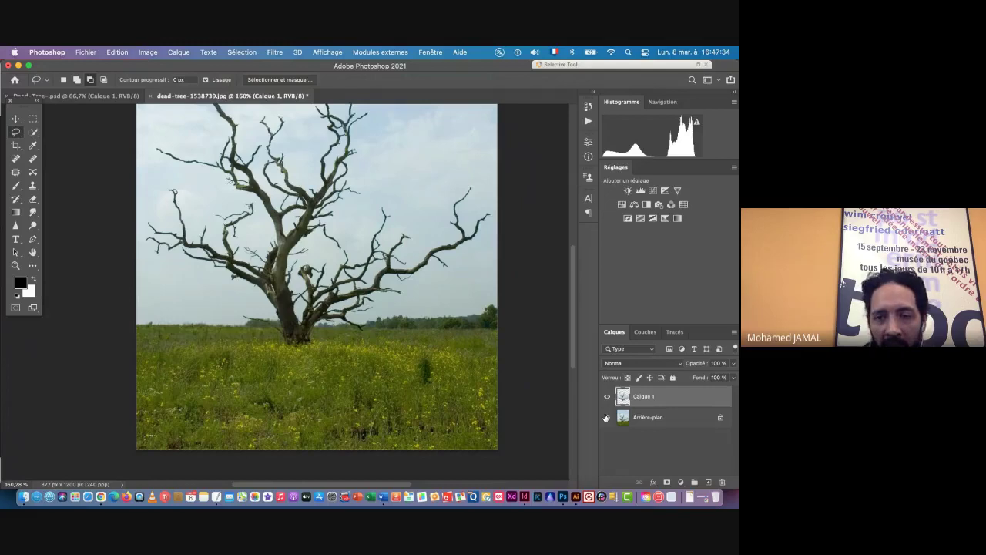
left_click(607, 417)
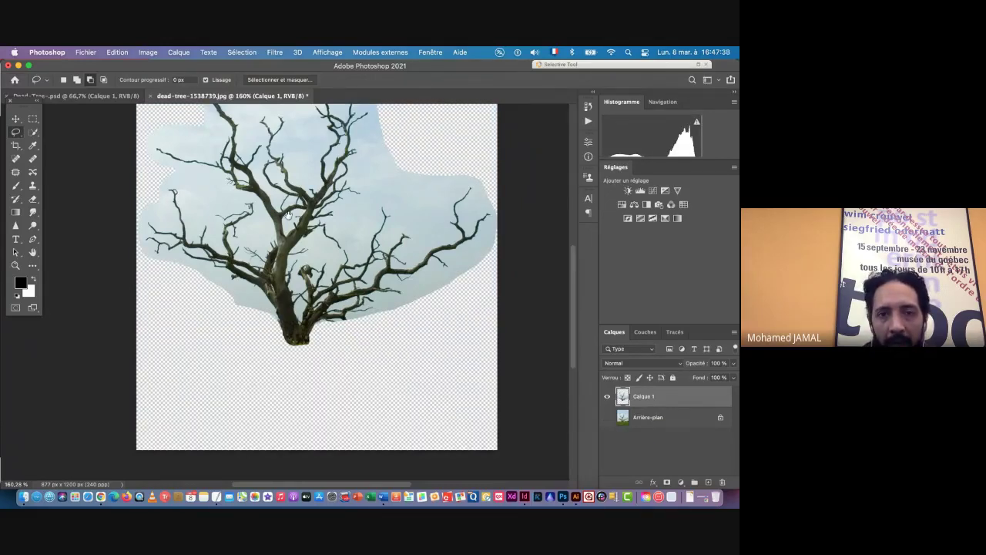
scroll(333, 222, "up", 5)
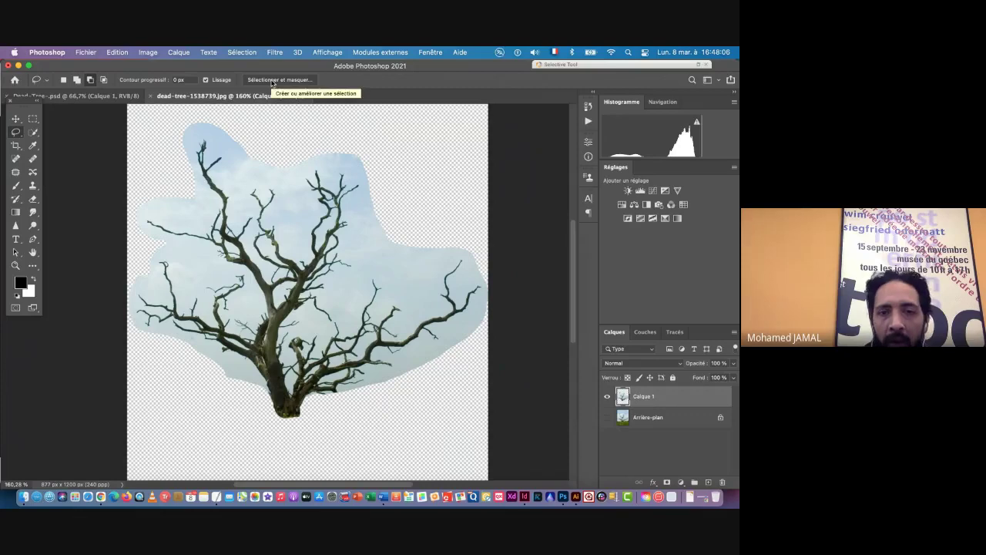
Open Color Range (Plage de couleurs) for the copied tree layer and target the highlights (Tons clairs)
scroll(275, 81, "down", 1)
left_click(239, 53)
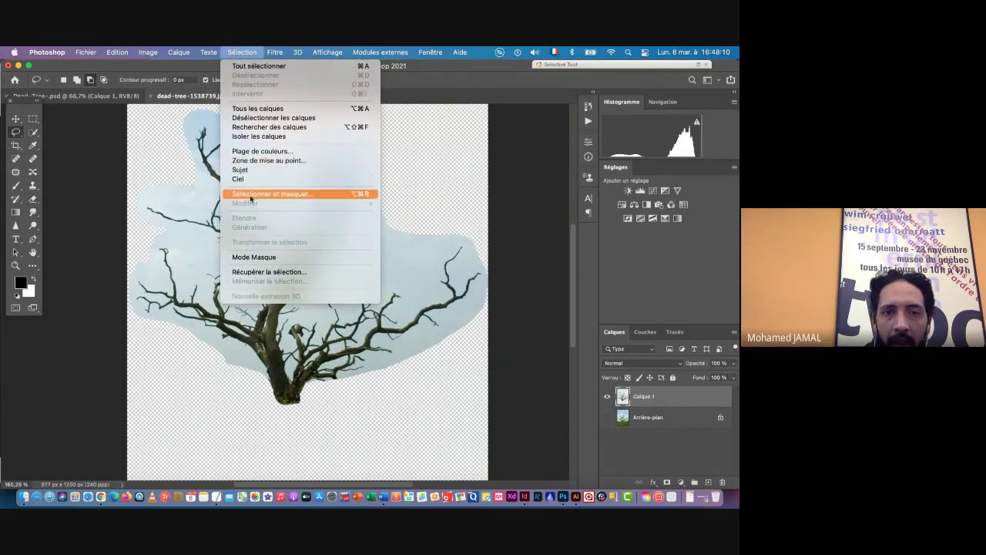
left_click(260, 152)
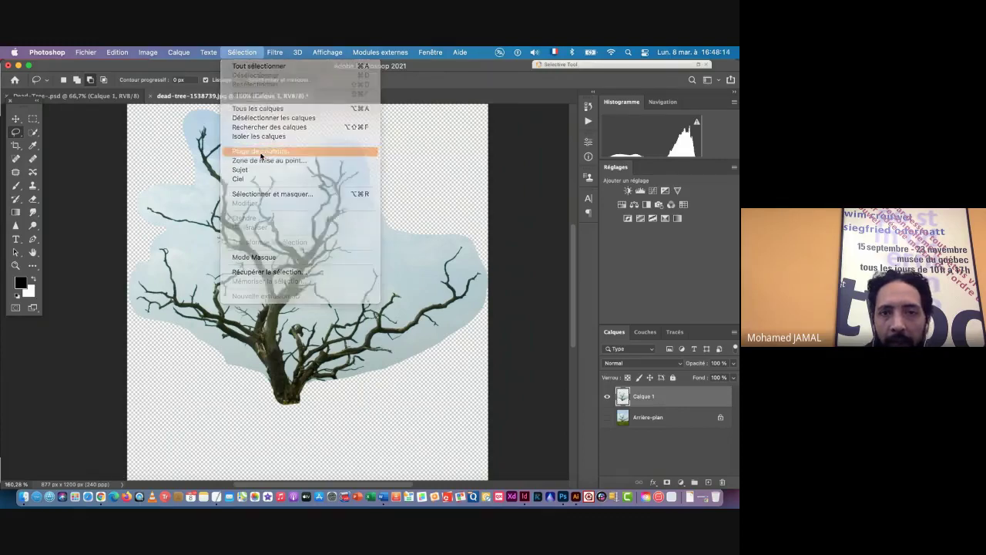
left_click_drag(313, 123, 458, 148)
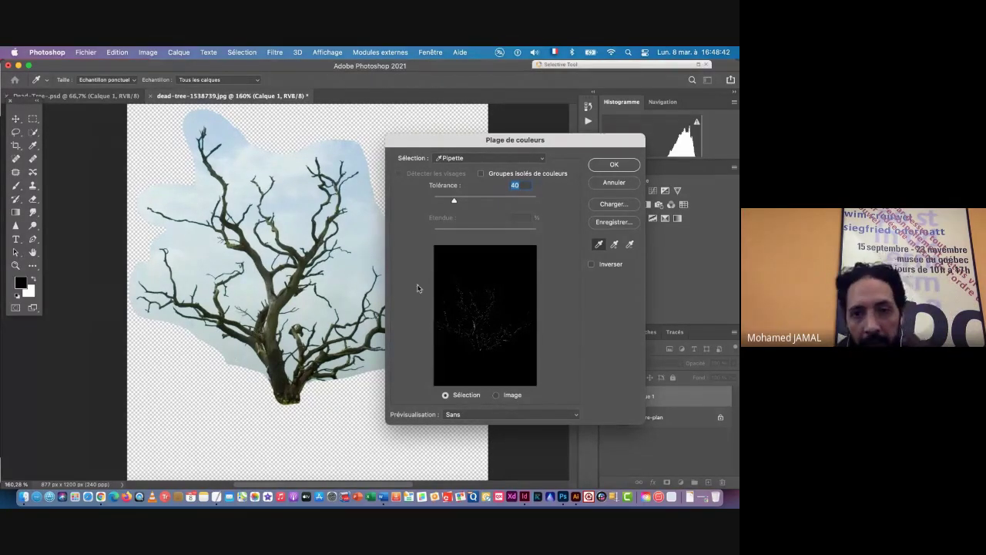
left_click(460, 159)
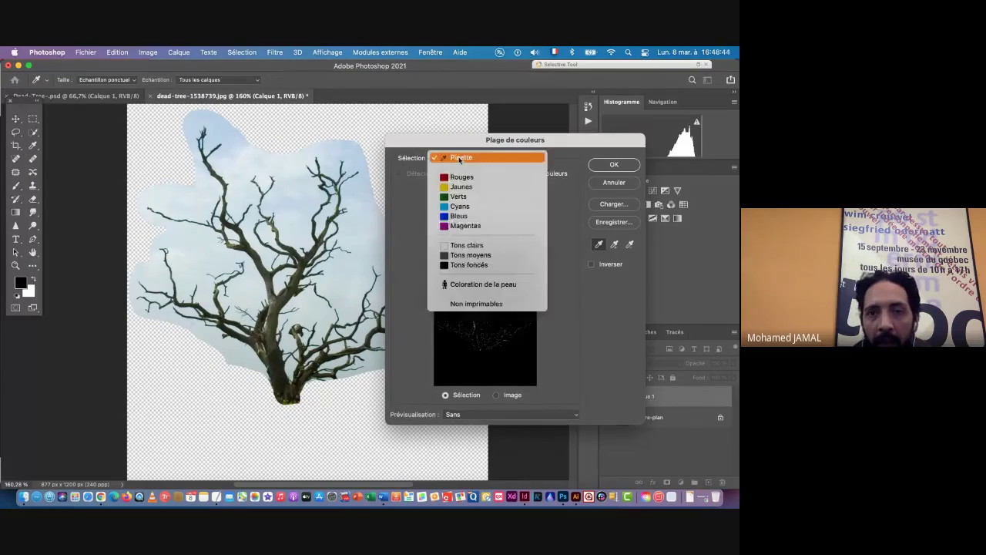
left_click(468, 246)
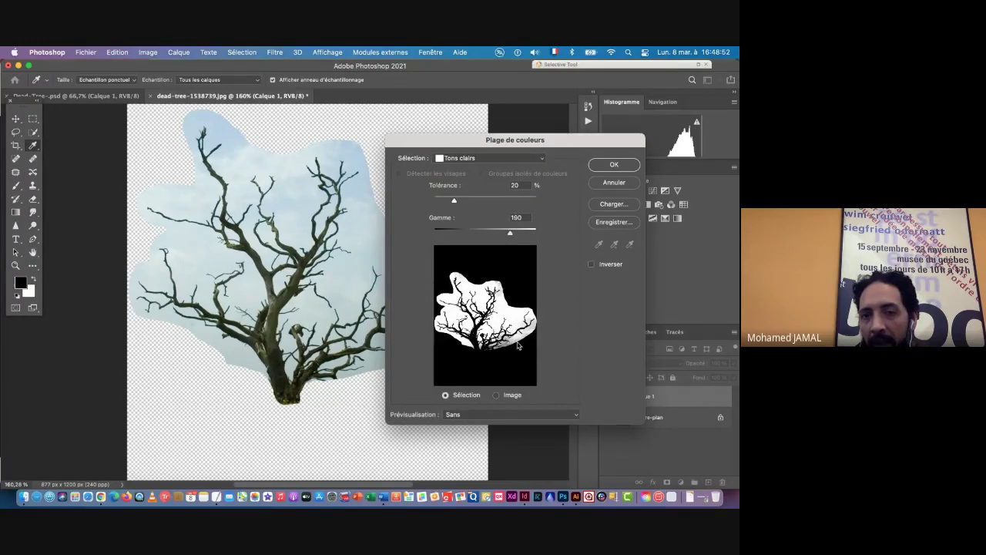
Set the highlights' tolerance to 48% and the range (Gamme) to 193 so the sky around the branches is fully covered
key("ctrl")
scroll(532, 348, "up", 5)
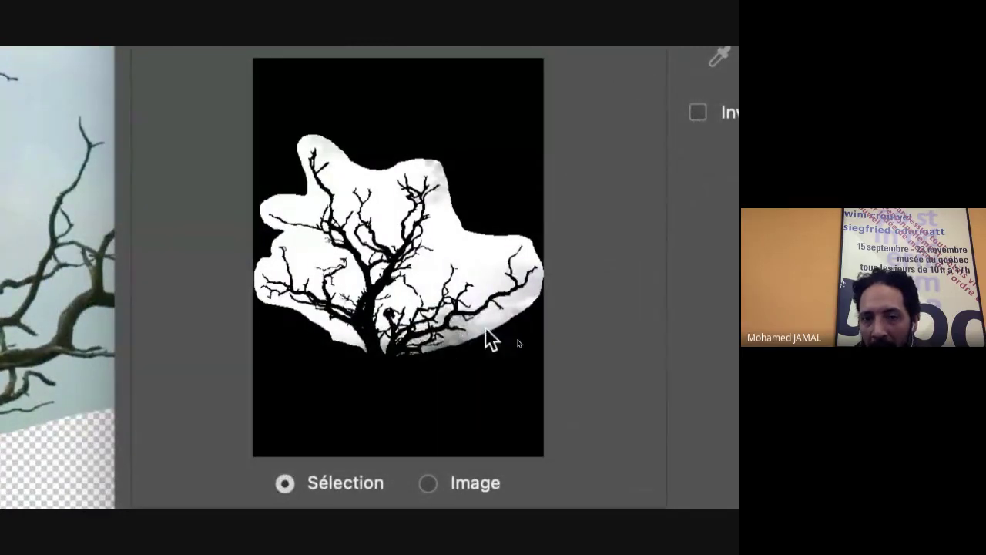
key("ctrl")
scroll(521, 307, "down", 5)
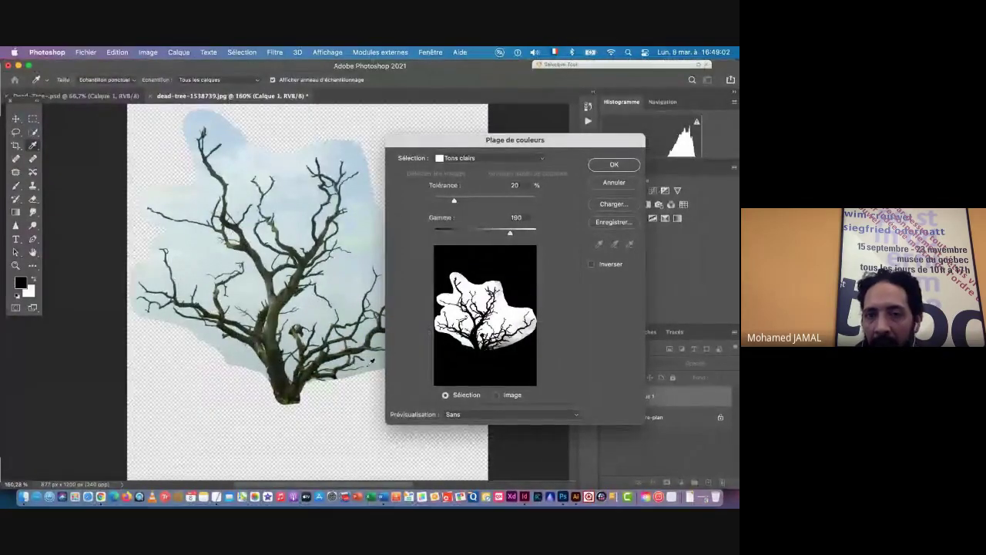
left_click(372, 361)
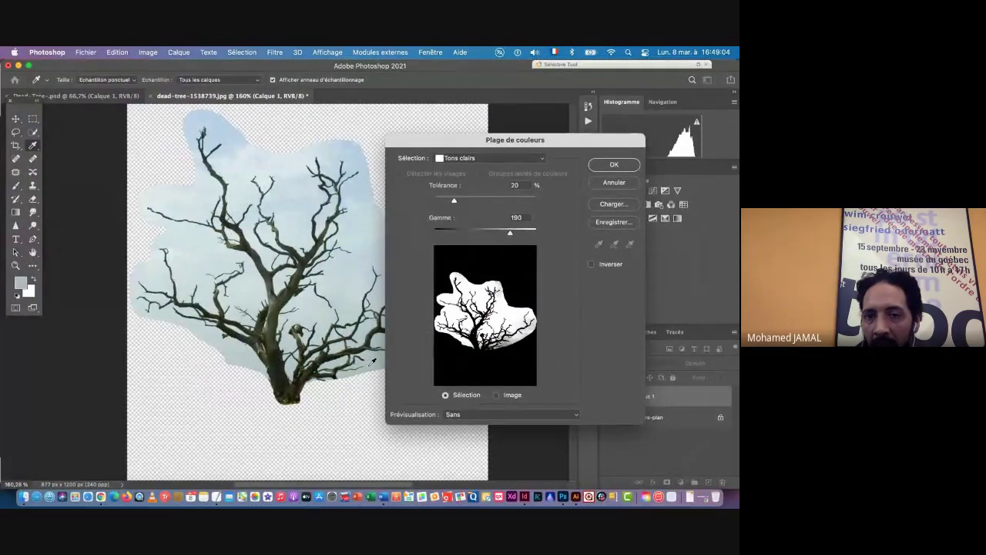
key("super")
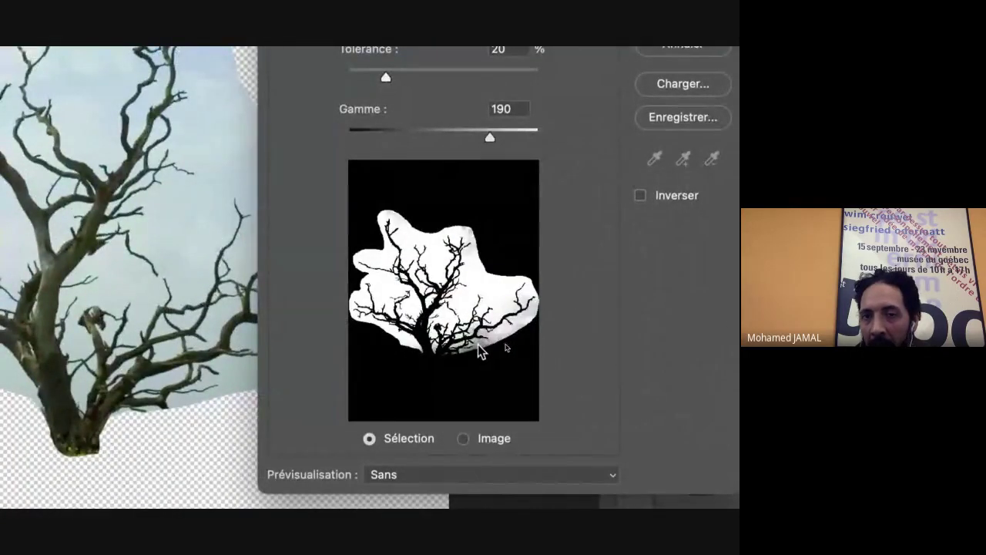
key("super")
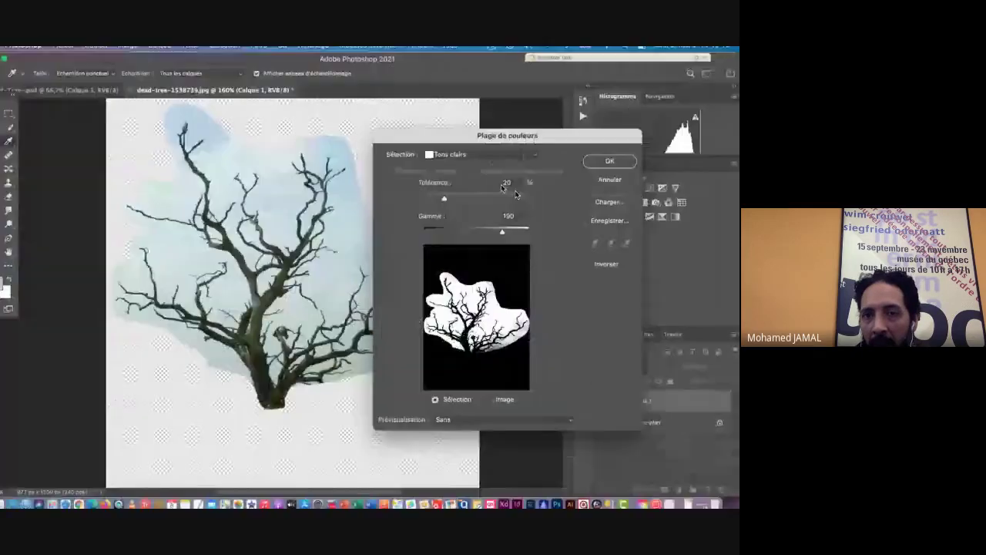
left_click_drag(386, 77, 410, 77)
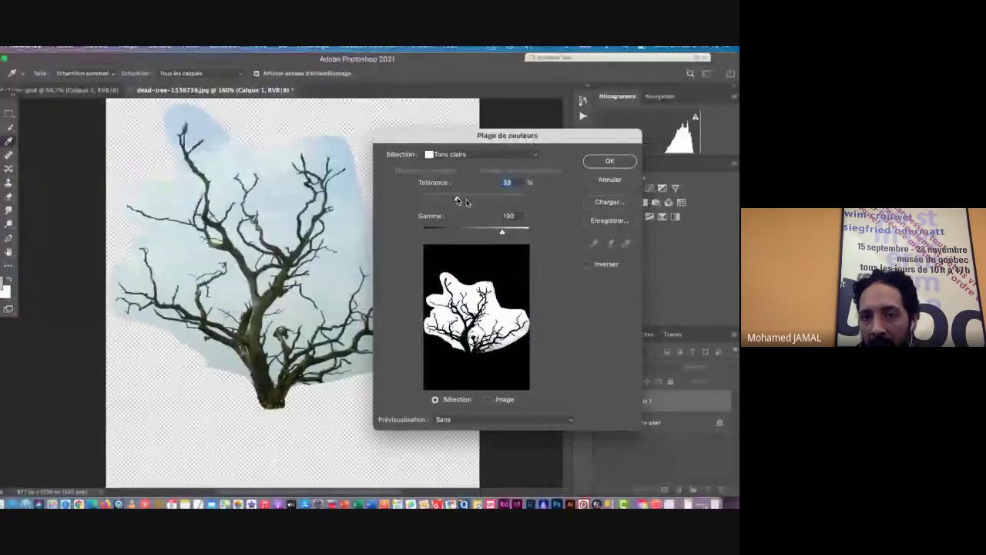
mouse_move(466, 202)
left_mouse_down()
mouse_move(490, 203)
mouse_move(482, 202)
left_mouse_up()
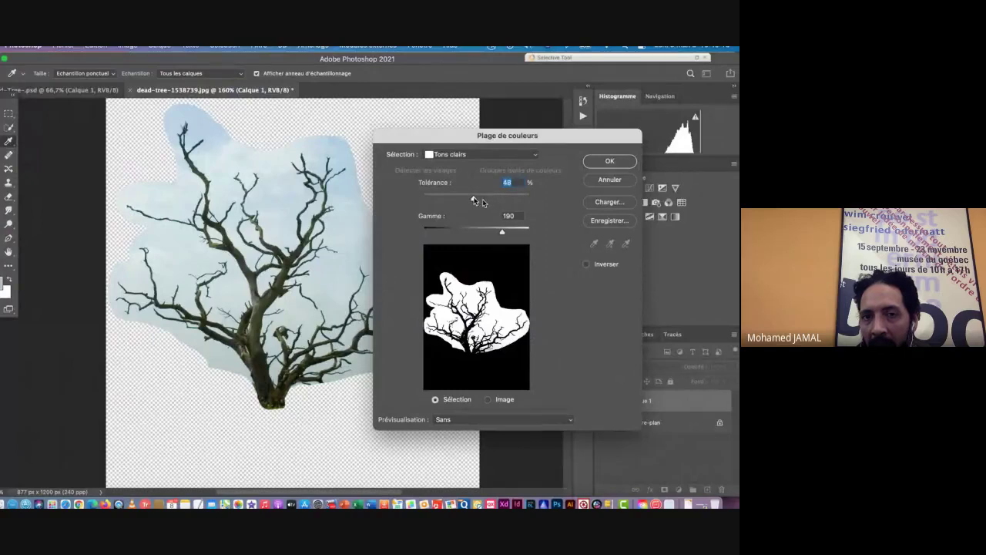
mouse_move(511, 233)
left_mouse_down()
mouse_move(464, 234)
mouse_move(514, 234)
mouse_move(503, 234)
left_mouse_up()
Compare the selection mask with the original image in the Color Range preview and apply the highlights selection
key("super")
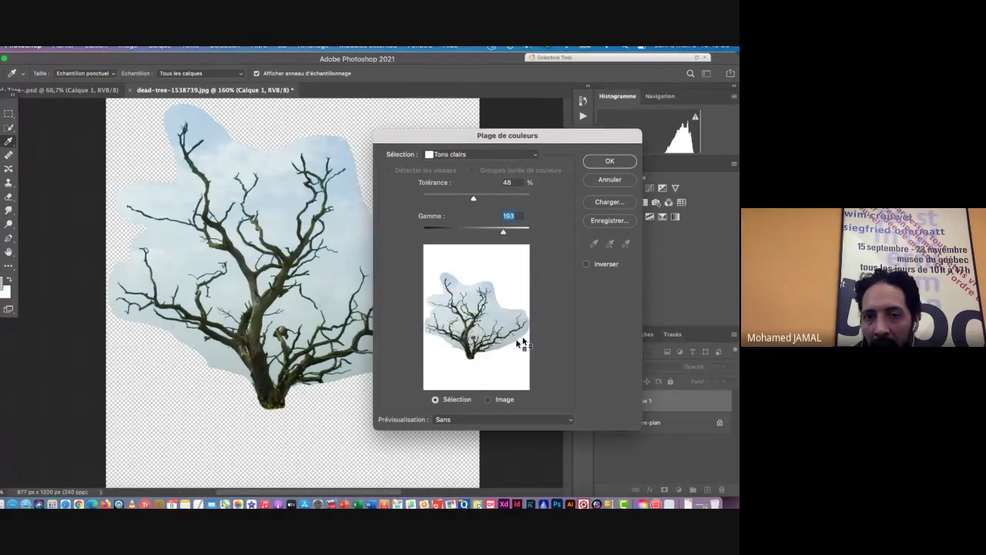
key("super")
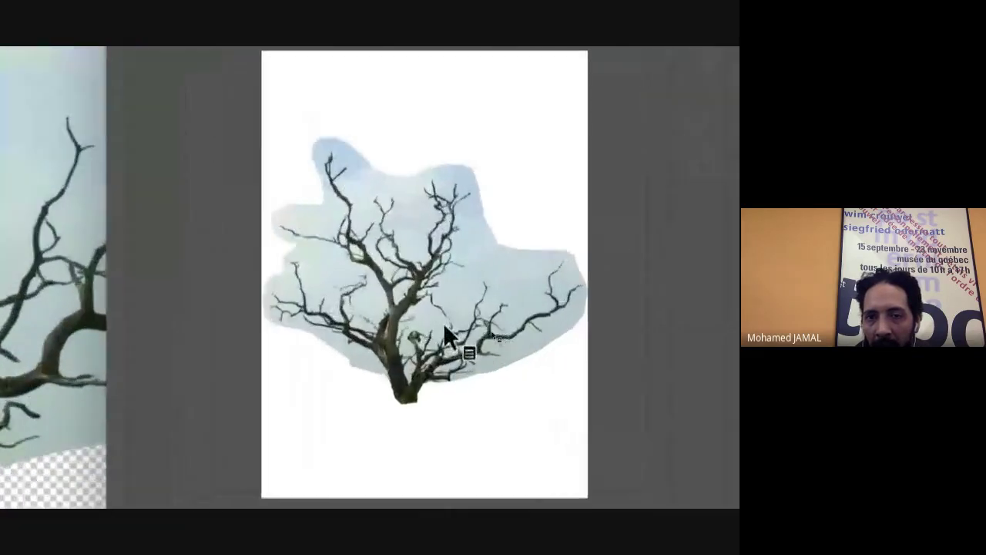
key("super")
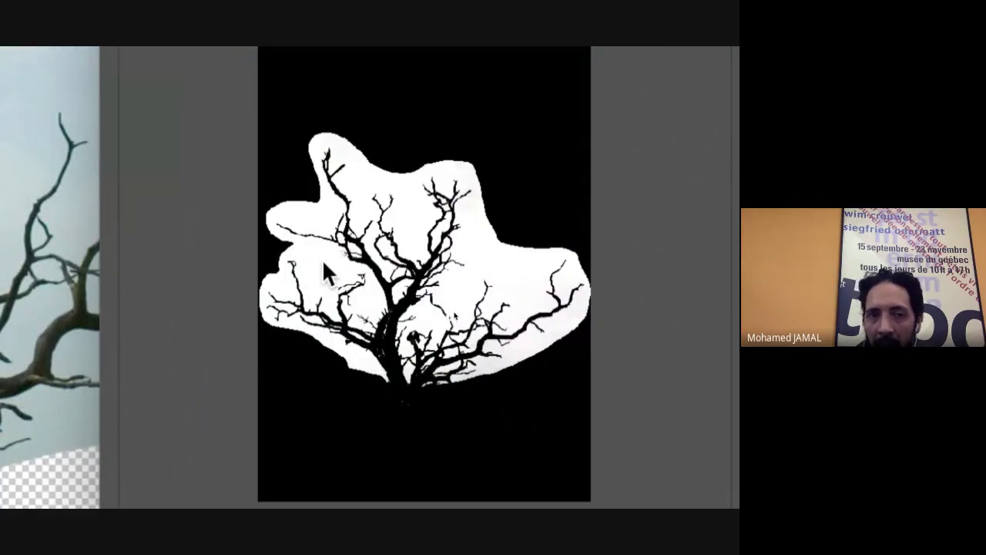
key("ctrl")
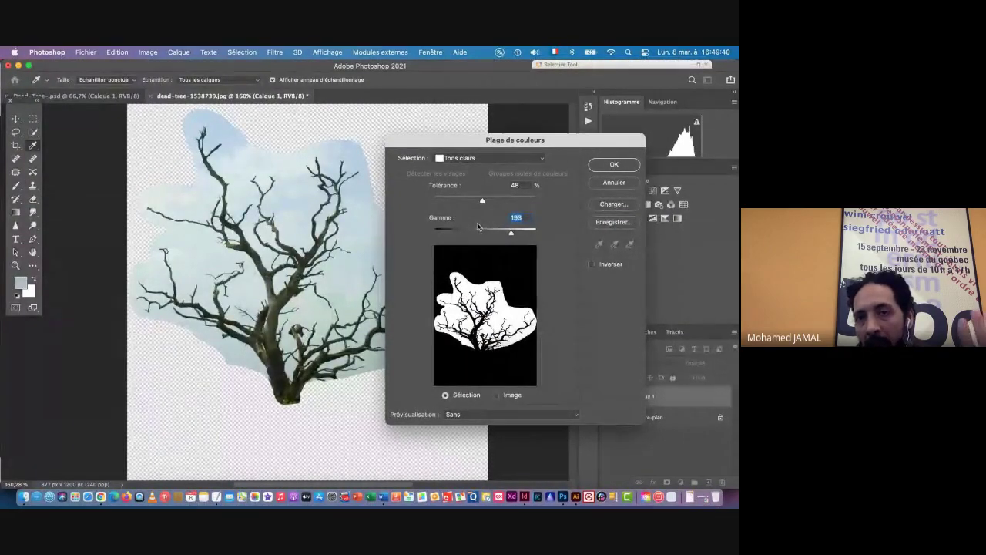
left_click(614, 165)
Delete the selected sky from around the tree's branches and deselect
key("l")
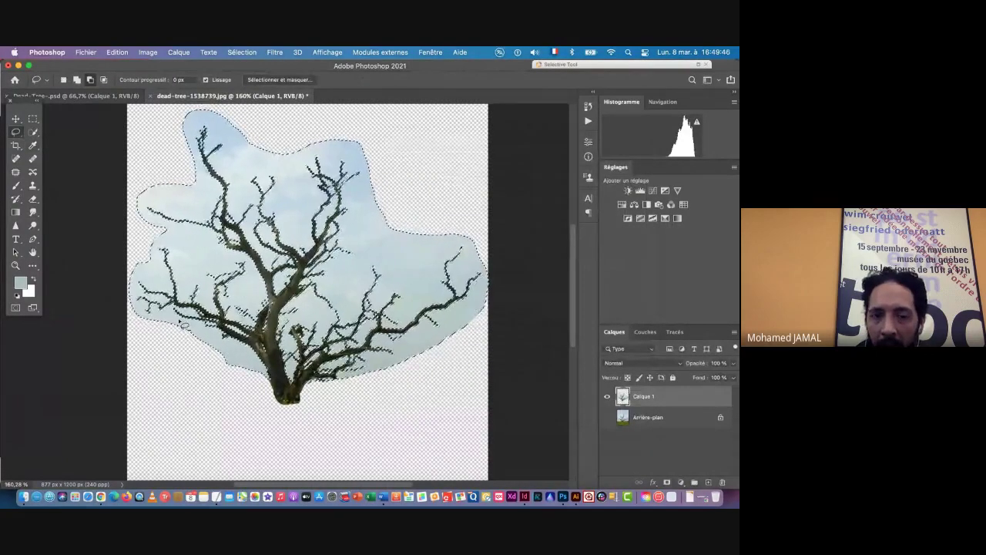
key("super+BackSpace")
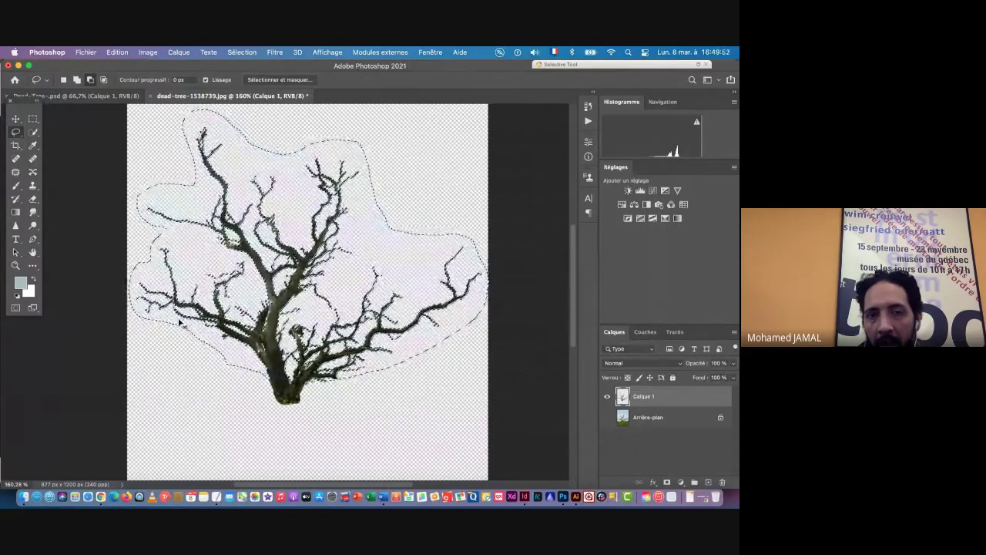
key("super+d")
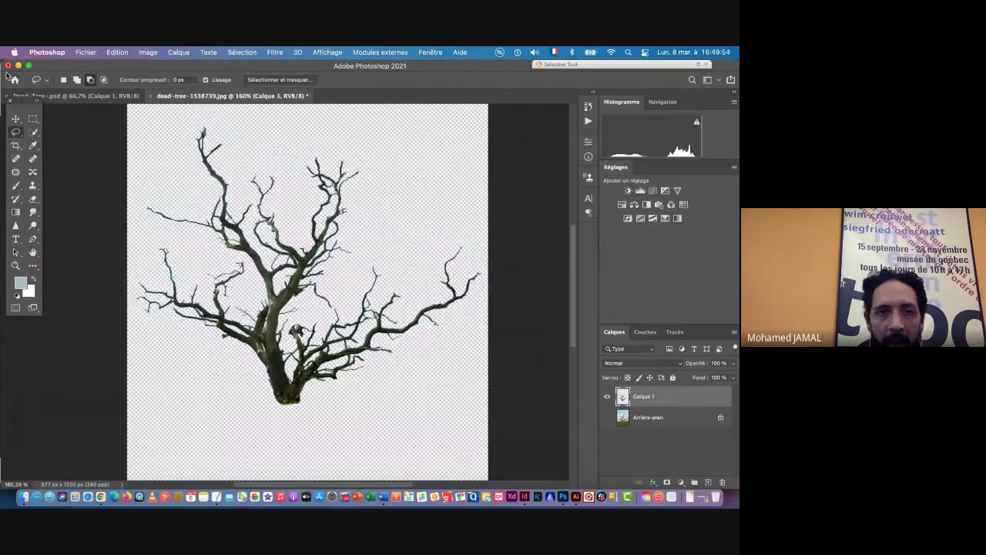
Move the cut-out tree with the Move tool into the Dead-Tree-.psd road composite
left_click(16, 119)
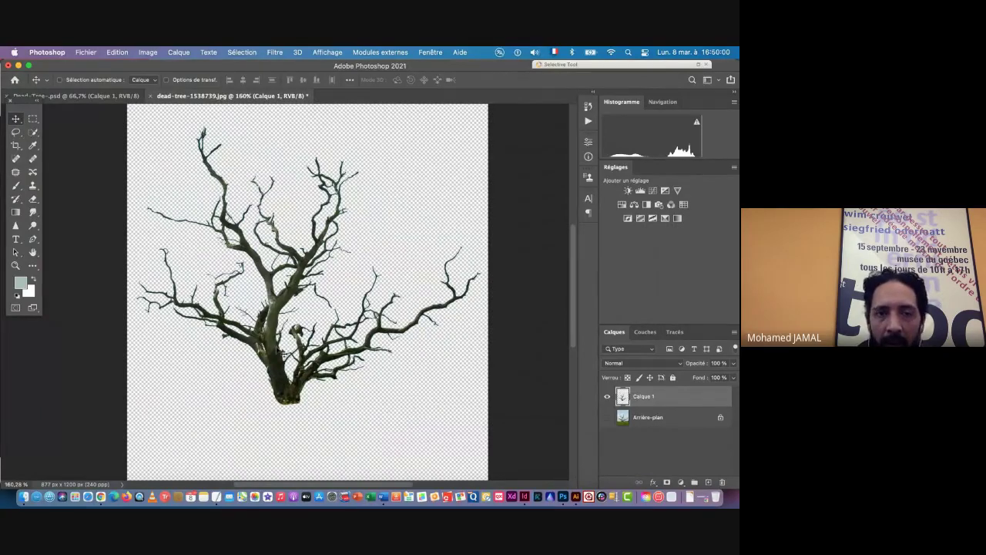
left_click_drag(273, 350, 264, 240)
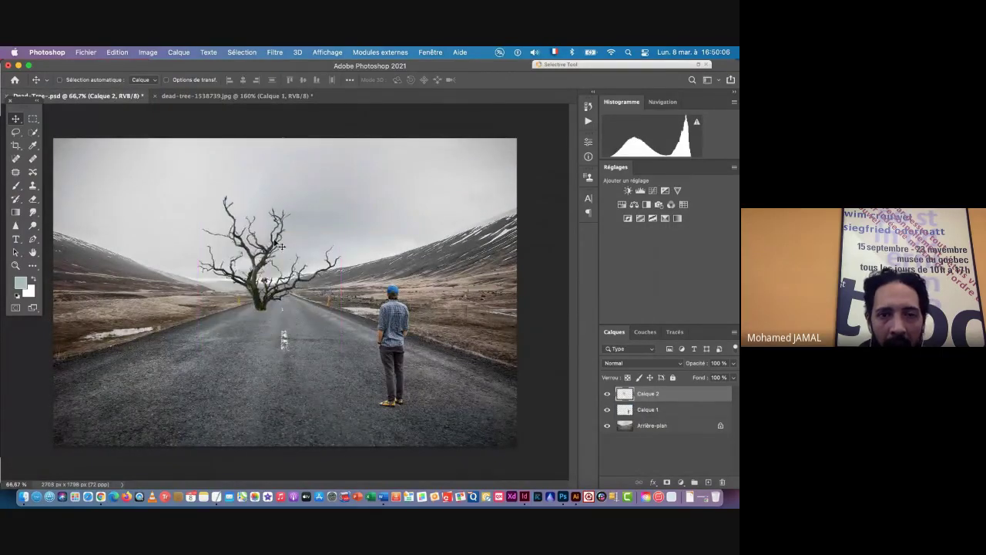
Position the tree over the man's head so that its trunk rises from his collar
scroll(264, 231, "up", 5)
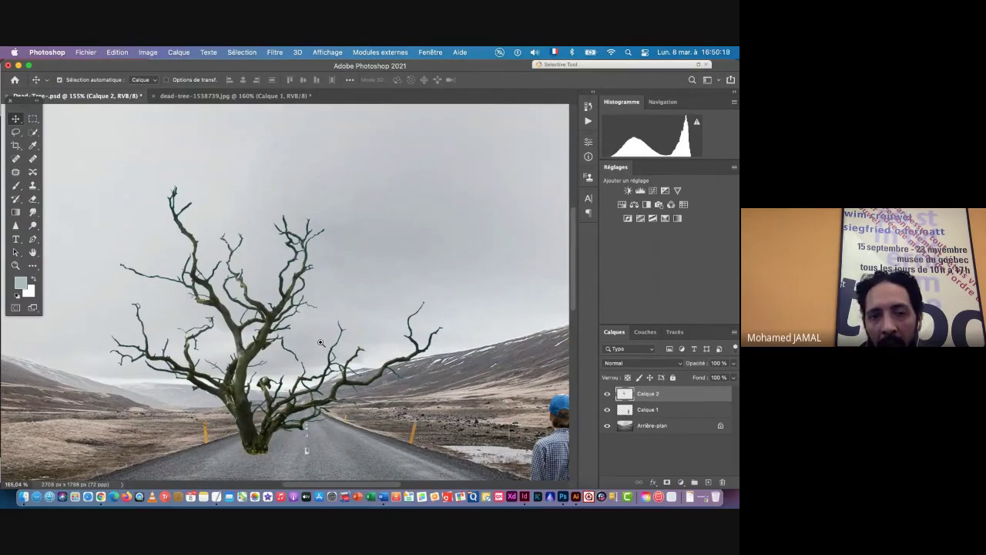
key("super+0")
left_click_drag(276, 344, 198, 323)
scroll(160, 320, "down", 5)
scroll(205, 319, "up", 3)
key("super+0")
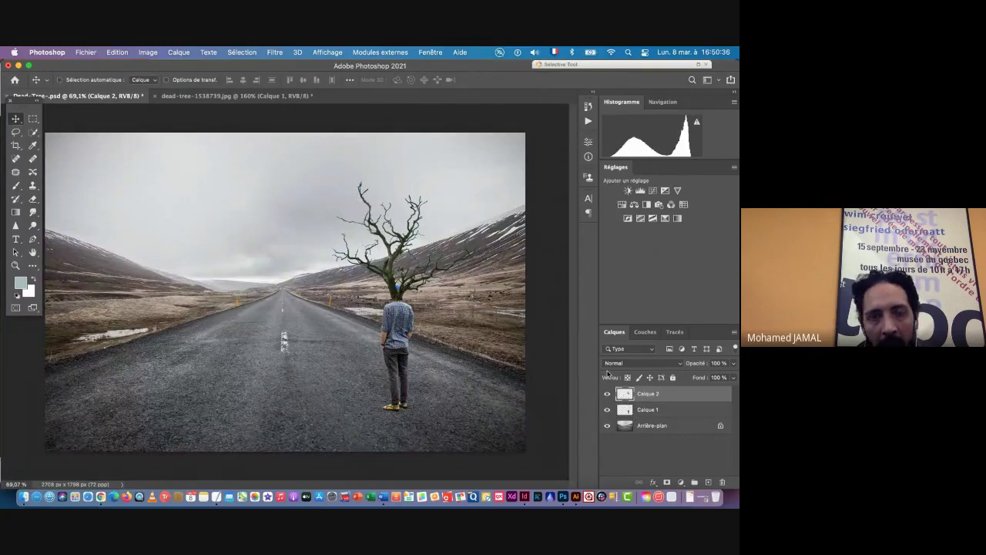
Flip the tree layer horizontally with Free Transform and realign its trunk with the man's neck
key("super+t")
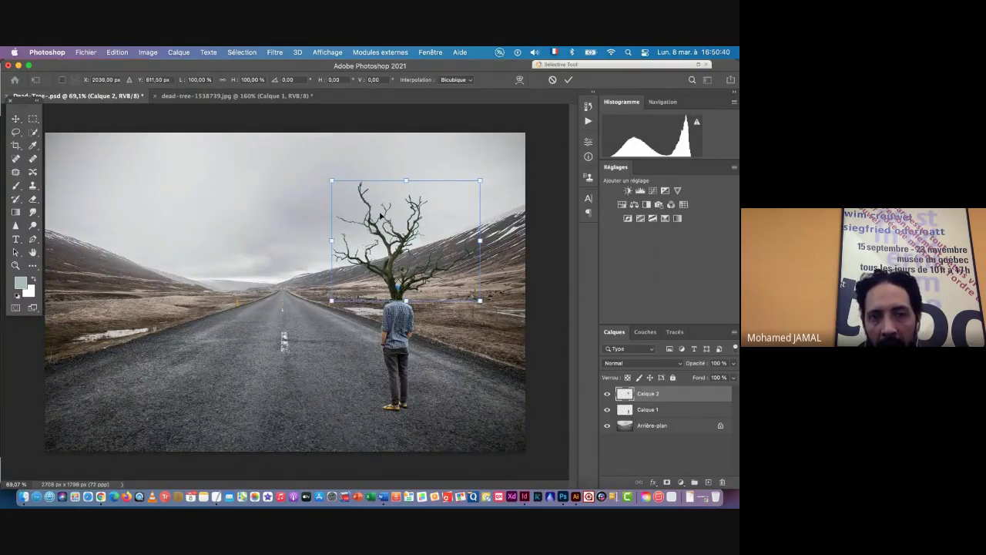
right_click(381, 216)
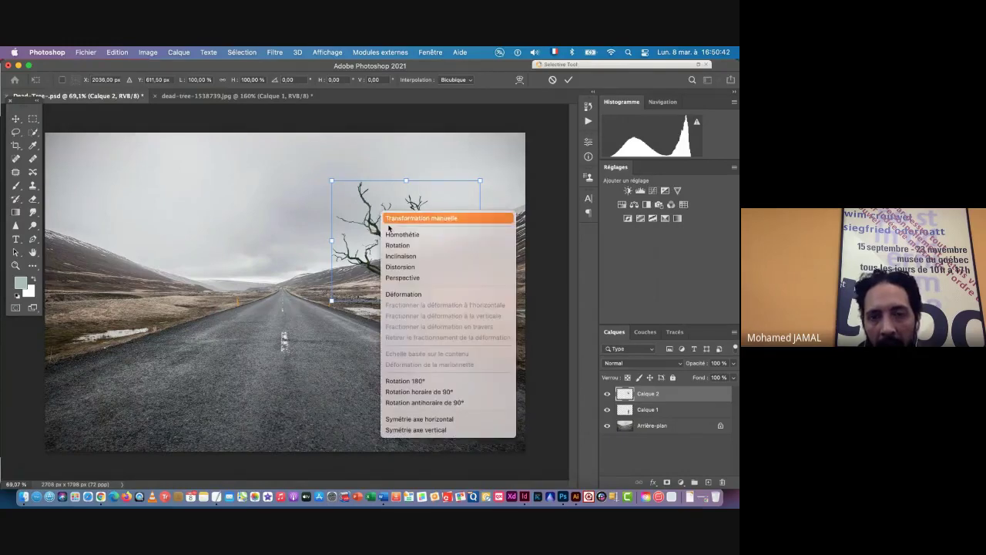
left_click(429, 423)
left_click_drag(435, 271, 404, 256)
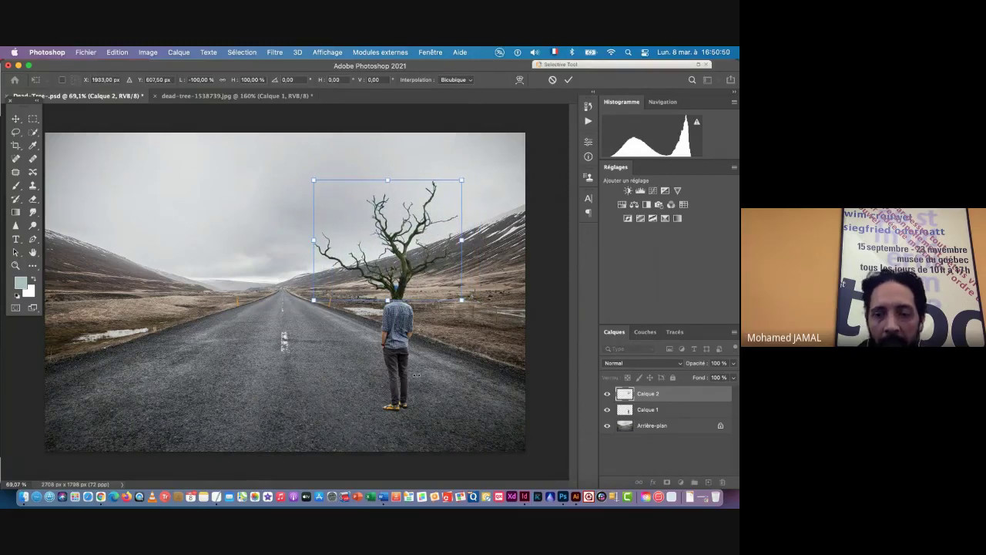
key("Return")
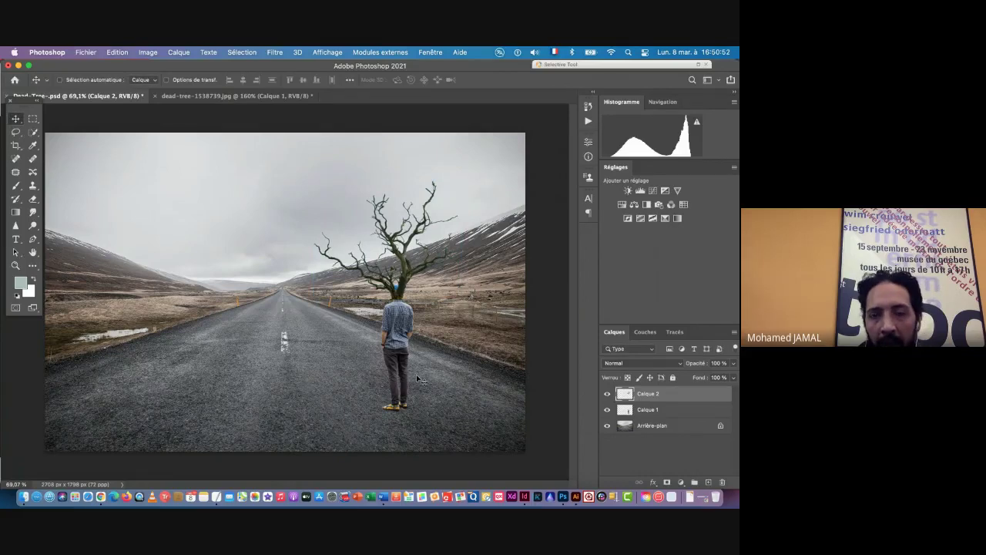
left_click(117, 51)
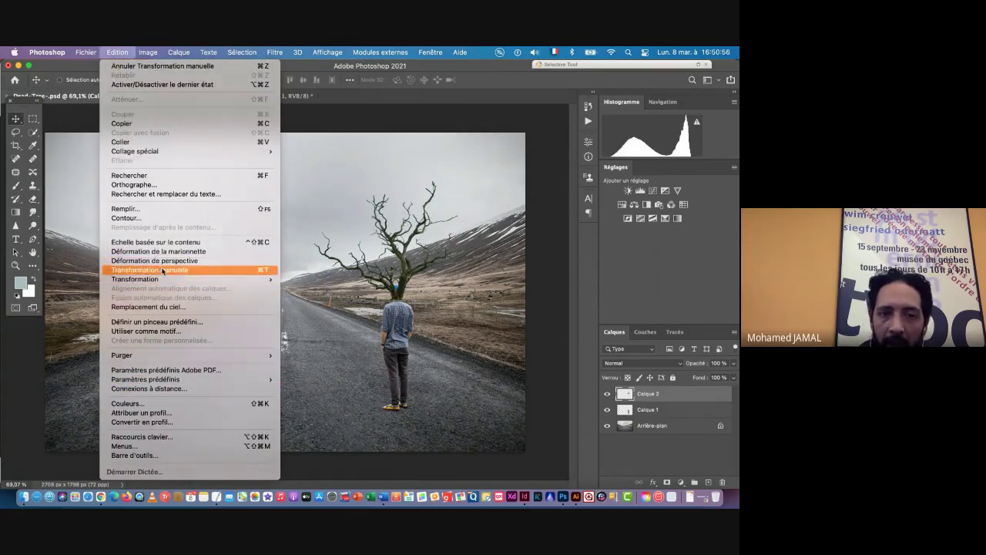
Try the tree layer flipped horizontally with its trunk over the man's neck, and flip it back
mouse_move(165, 285)
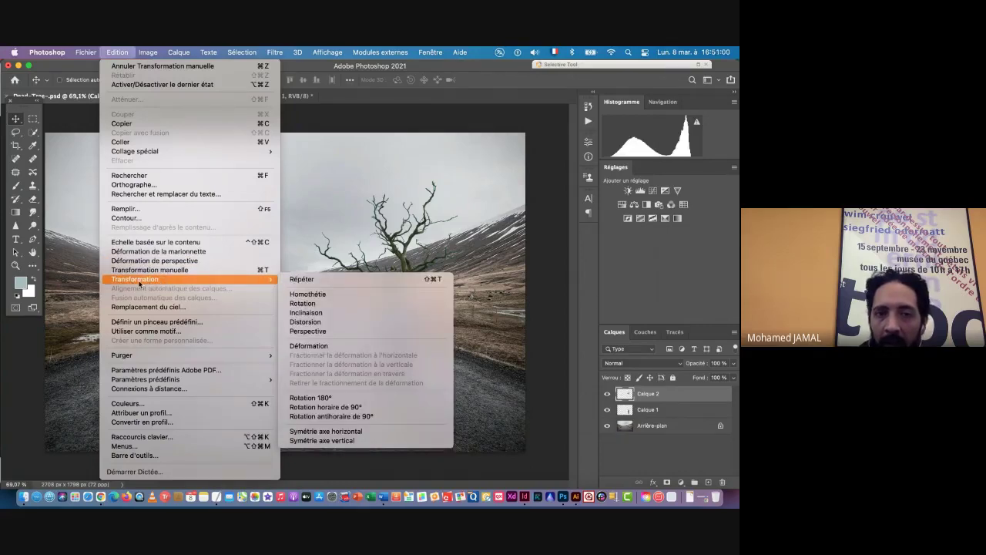
left_click(339, 432)
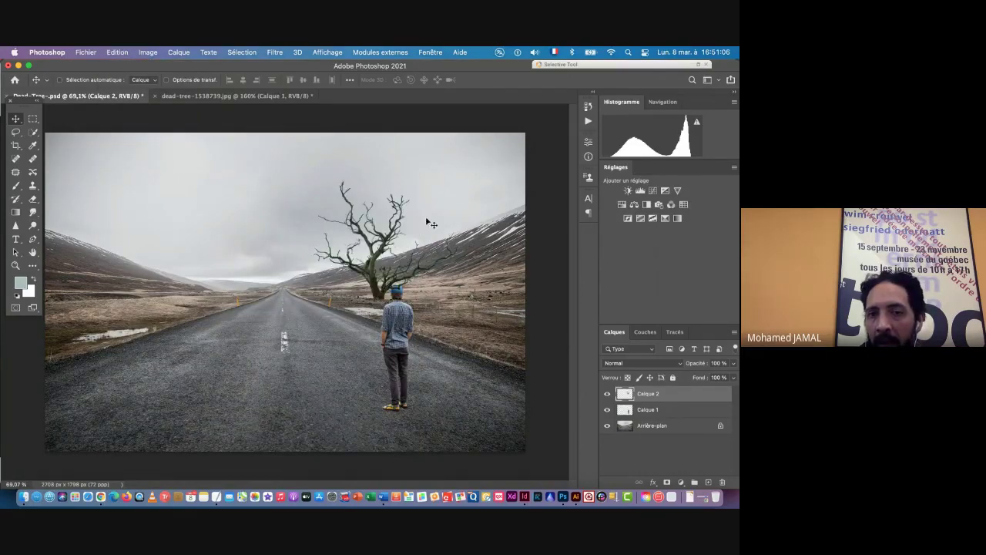
left_click_drag(372, 281, 395, 278)
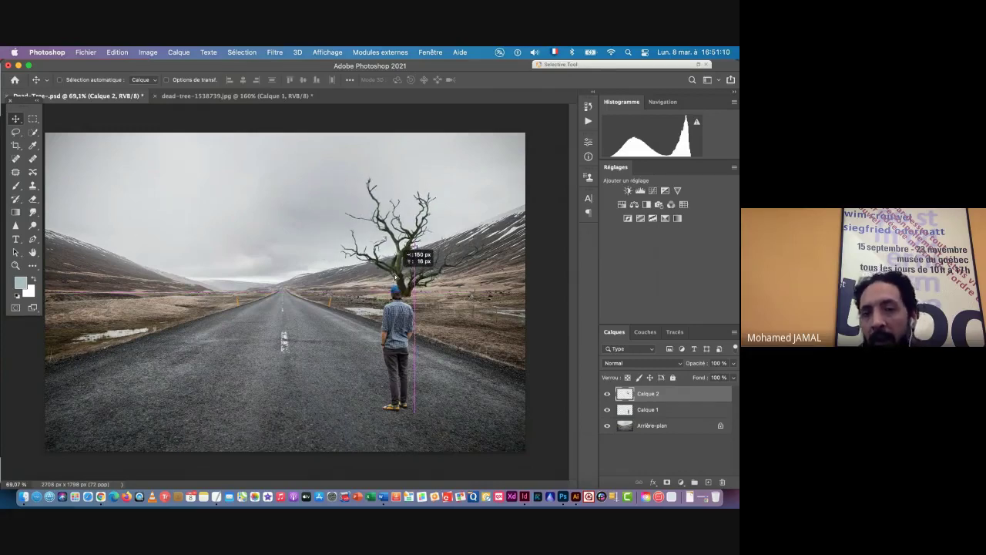
left_click_drag(395, 277, 391, 281)
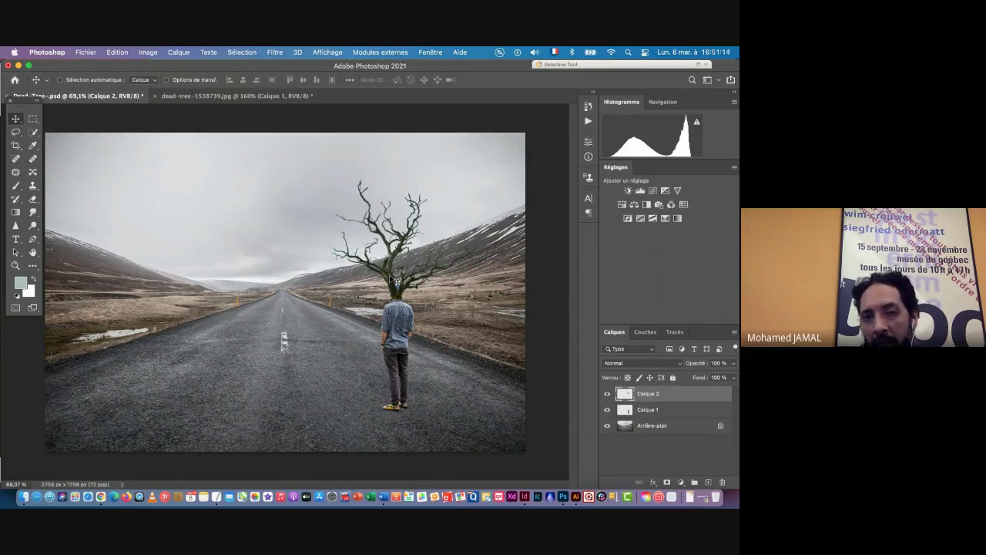
left_click(119, 53)
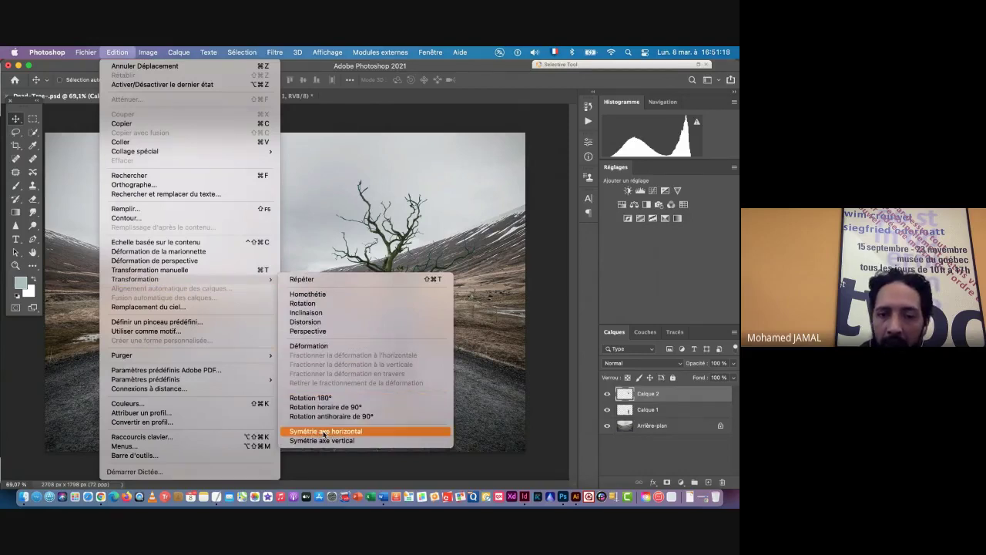
left_click(324, 433)
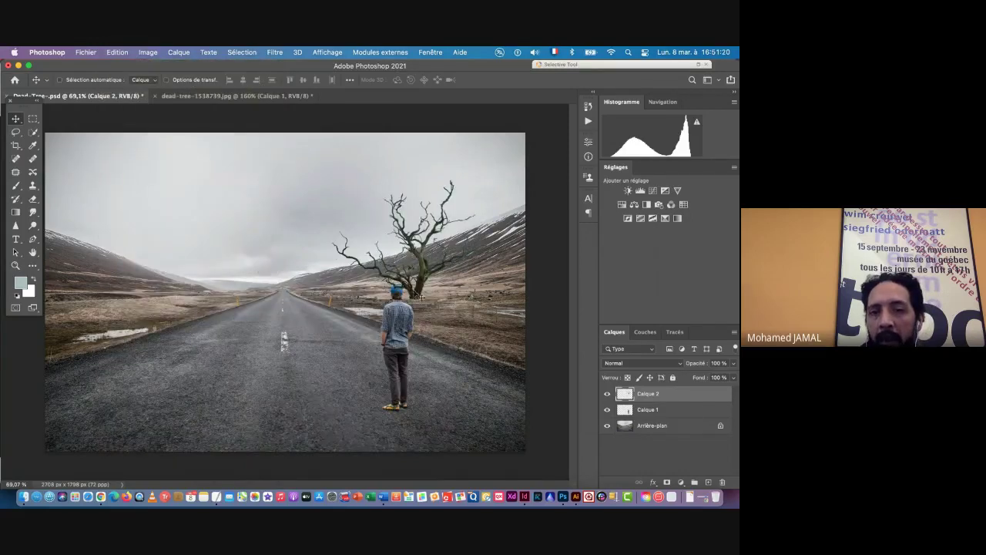
Hide the tree layer and add a layer mask to the man's layer, Calque 1
left_click(607, 394)
left_click(644, 409)
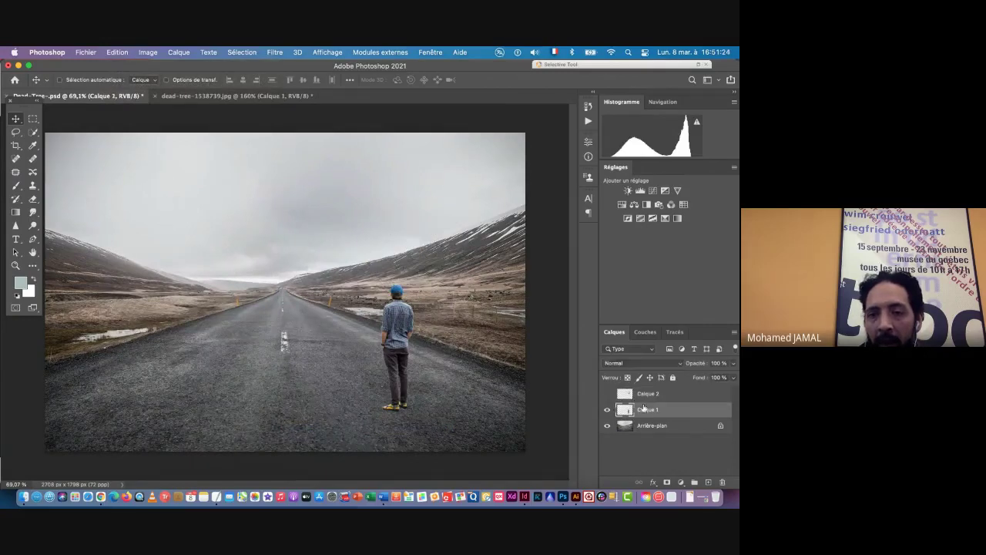
key("super+space")
left_click_drag(421, 295, 642, 295)
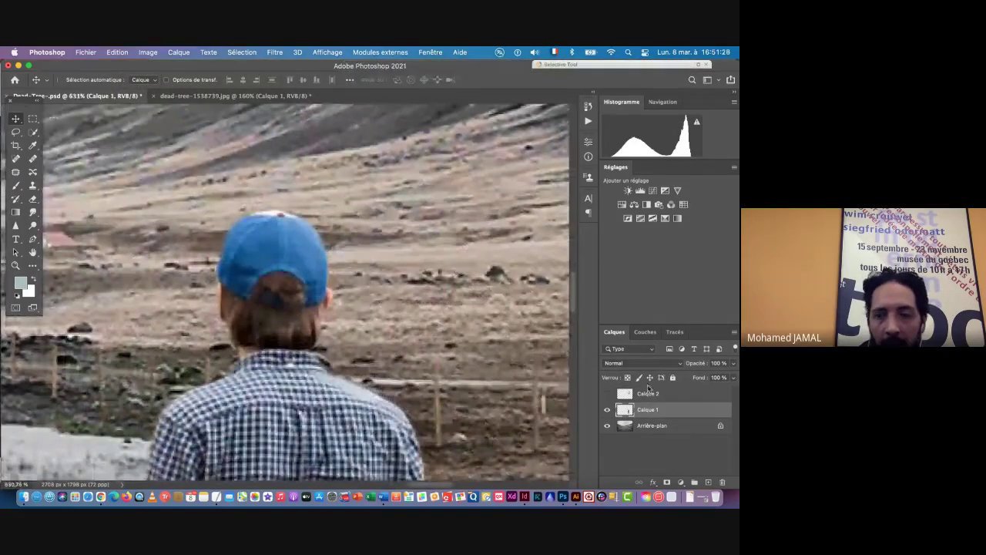
left_click(668, 483)
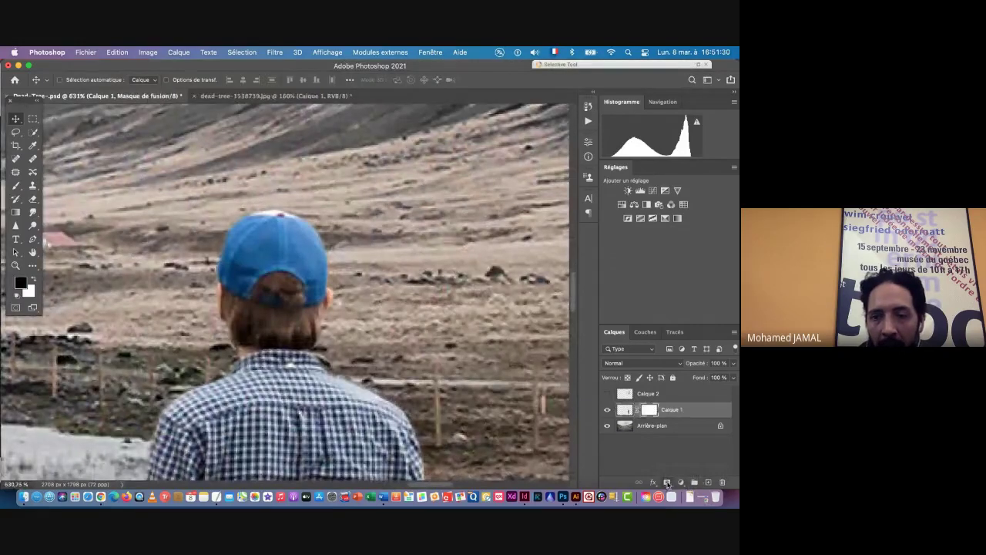
Mask out the man's head and cap down to the collar with a black 24 px Arrondi flou brush on Calque 1's mask
left_click(15, 187)
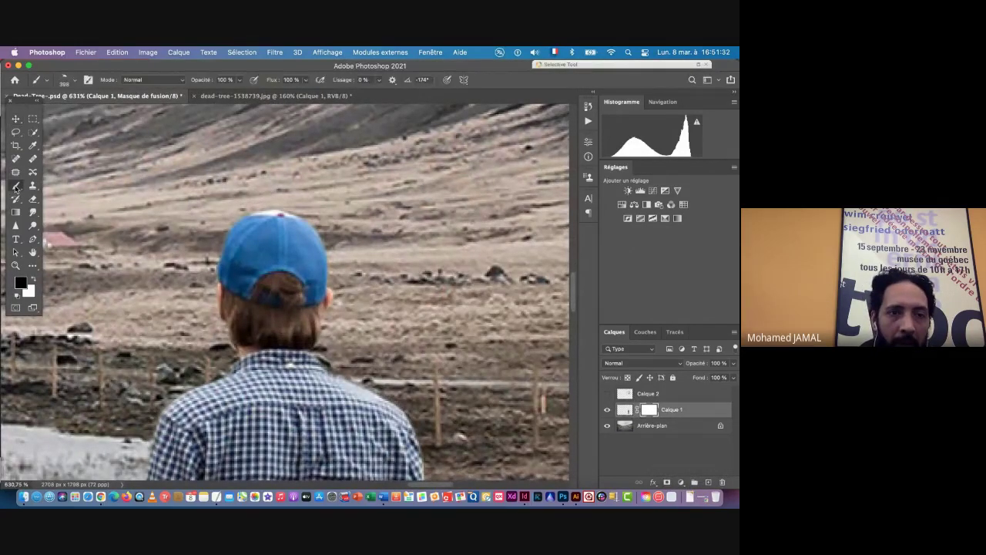
right_click(279, 223)
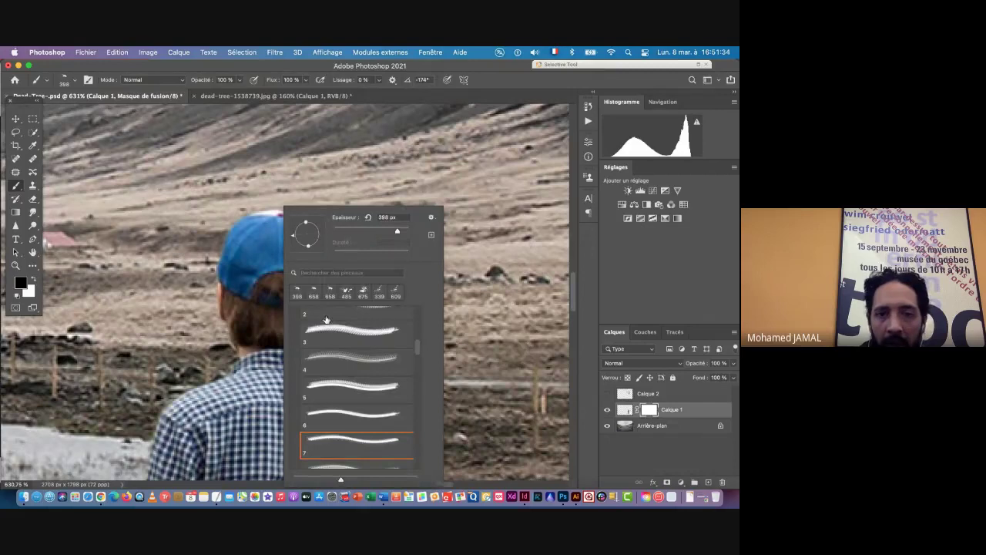
left_click_drag(414, 346, 415, 309)
left_click(296, 315)
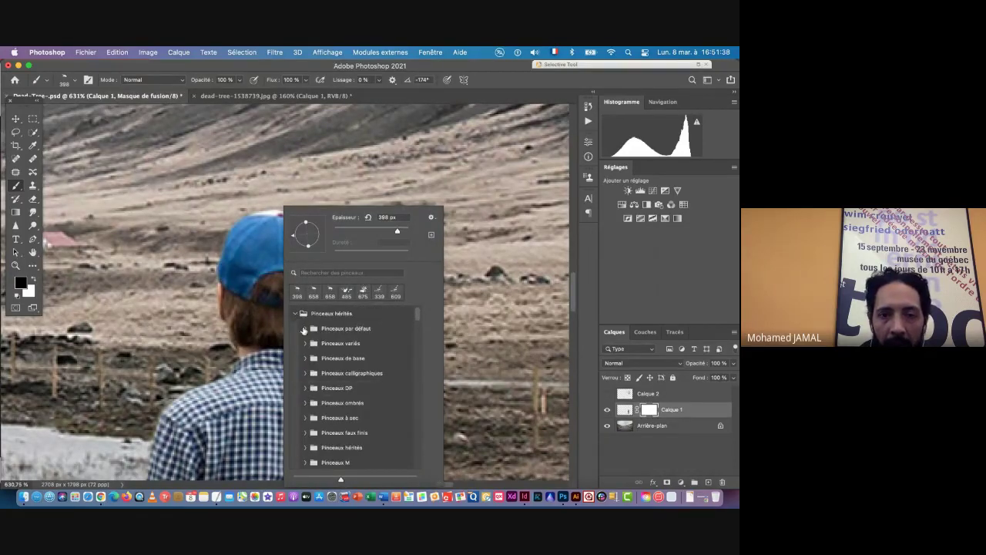
left_click(304, 329)
left_click(336, 344)
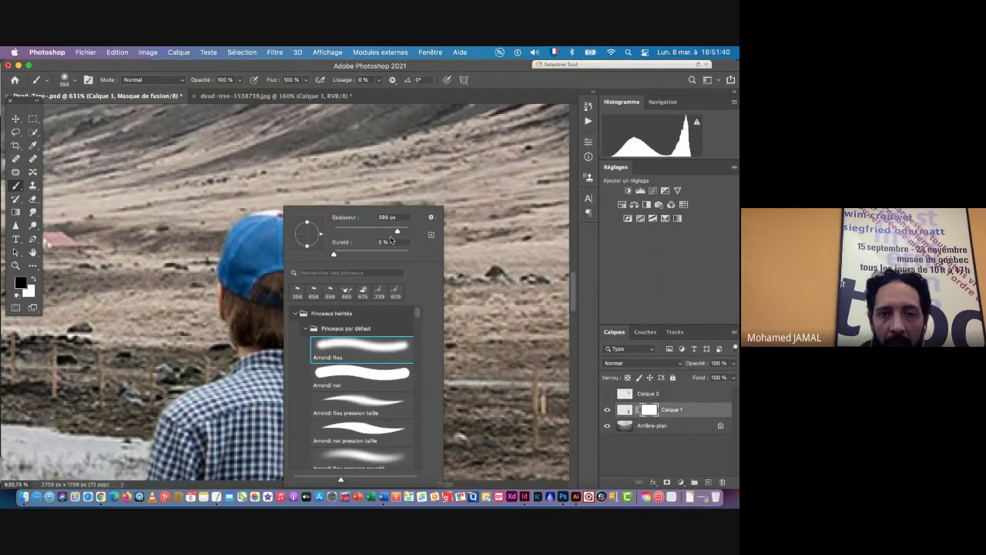
left_click_drag(390, 236, 342, 232)
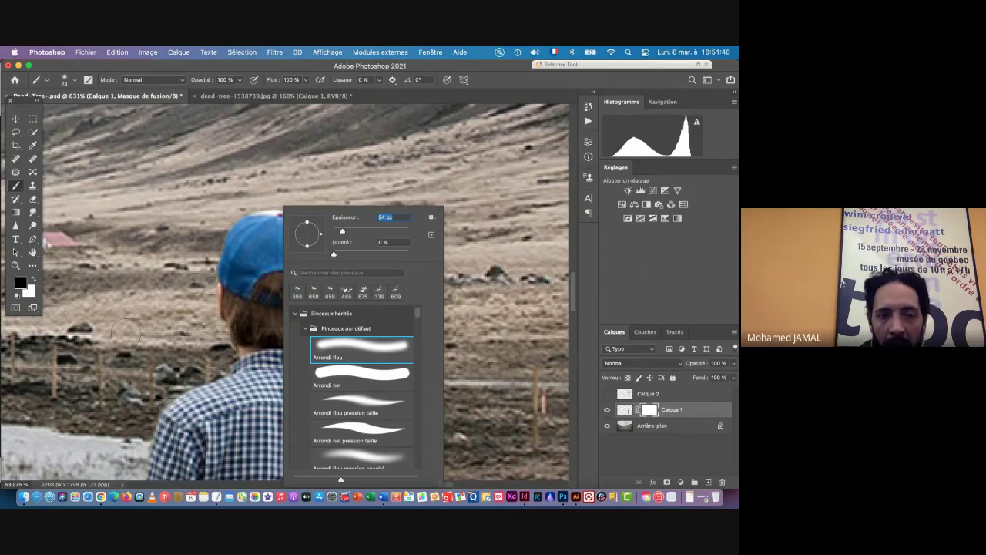
key("Return")
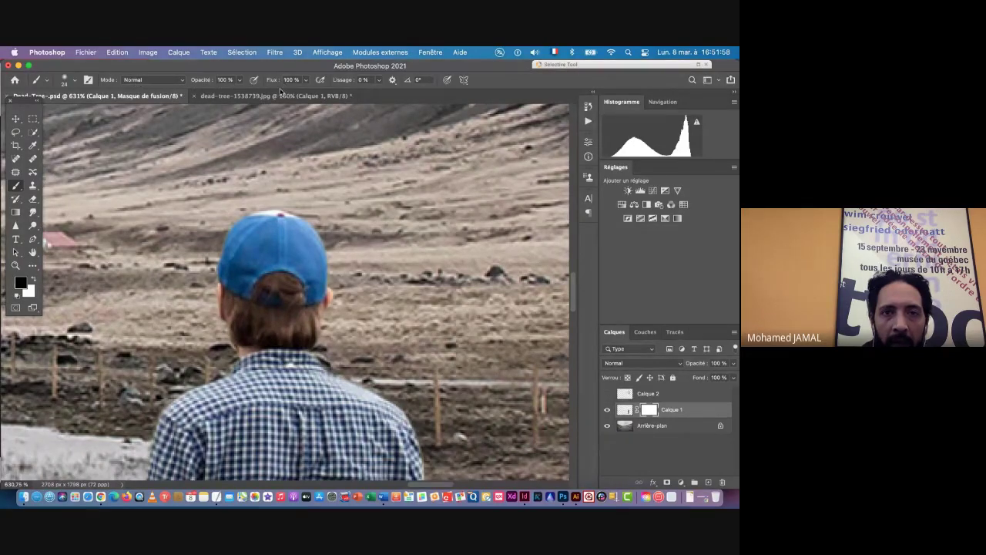
mouse_move(232, 333)
left_mouse_down()
mouse_move(254, 316)
mouse_move(227, 323)
mouse_move(222, 291)
mouse_move(254, 255)
mouse_move(227, 232)
mouse_move(254, 215)
mouse_move(327, 262)
mouse_move(315, 275)
mouse_move(289, 257)
mouse_move(337, 320)
mouse_move(235, 338)
left_mouse_up()
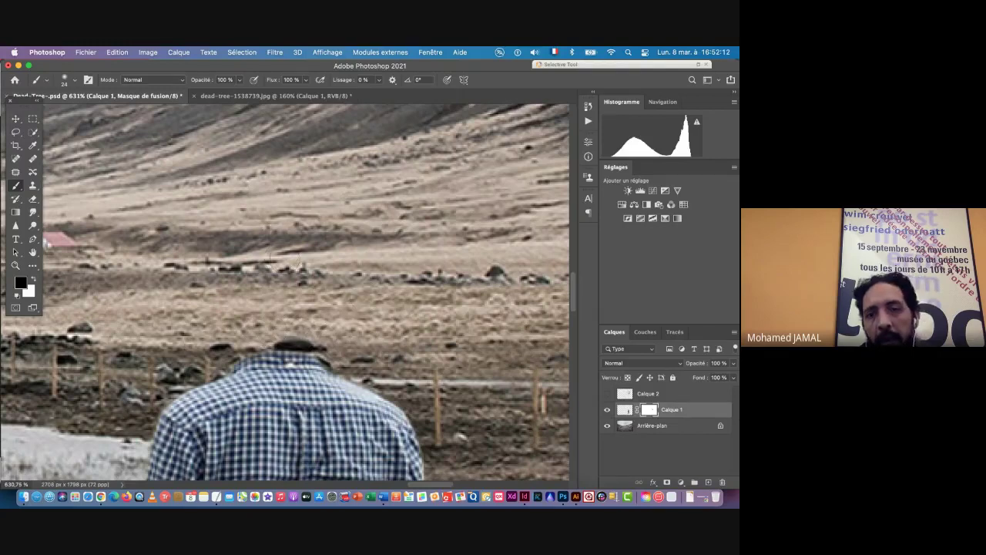
Show the tree layer, seat its trunk in the man's shirt collar, and place Calque 2 below Calque 1
left_click(644, 393)
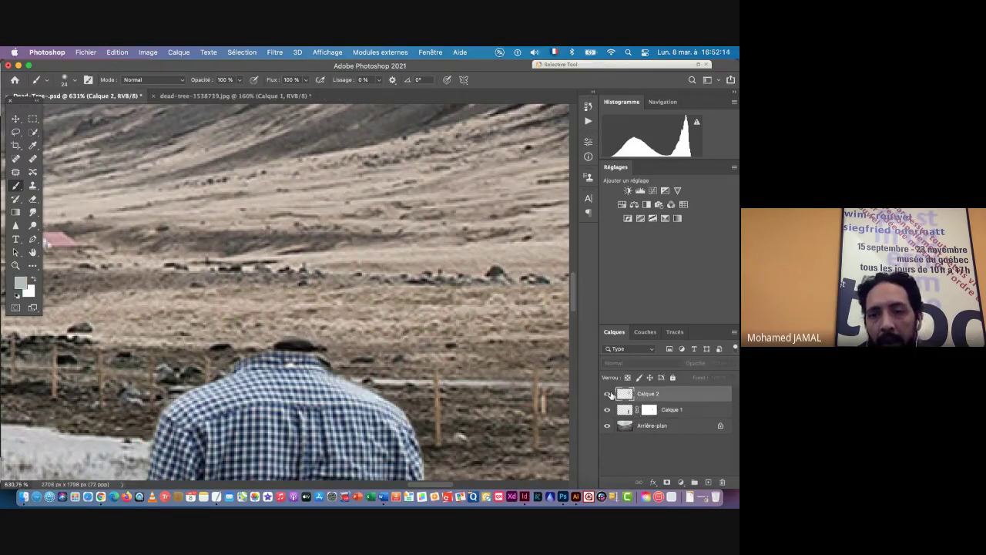
left_click(607, 393)
left_click(16, 119)
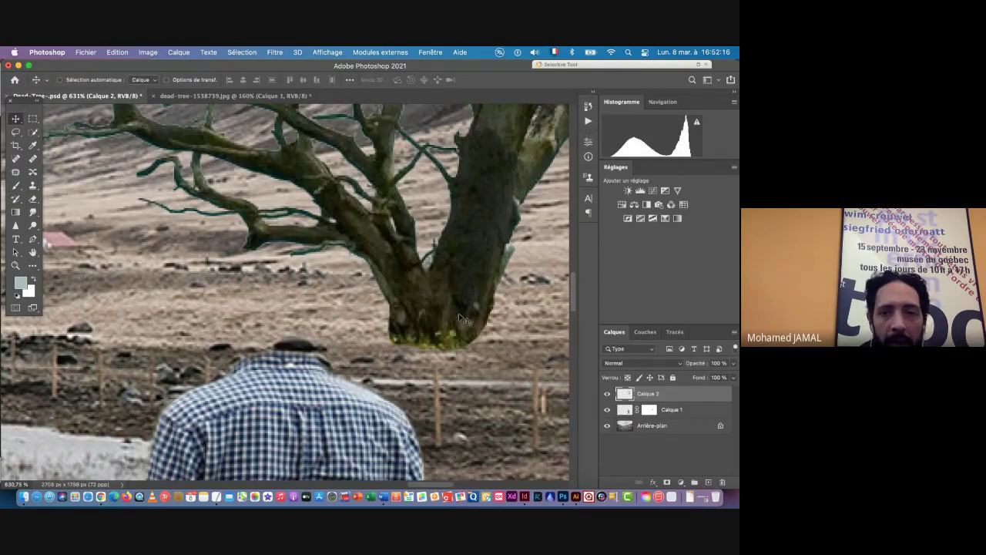
left_click_drag(459, 313, 306, 338)
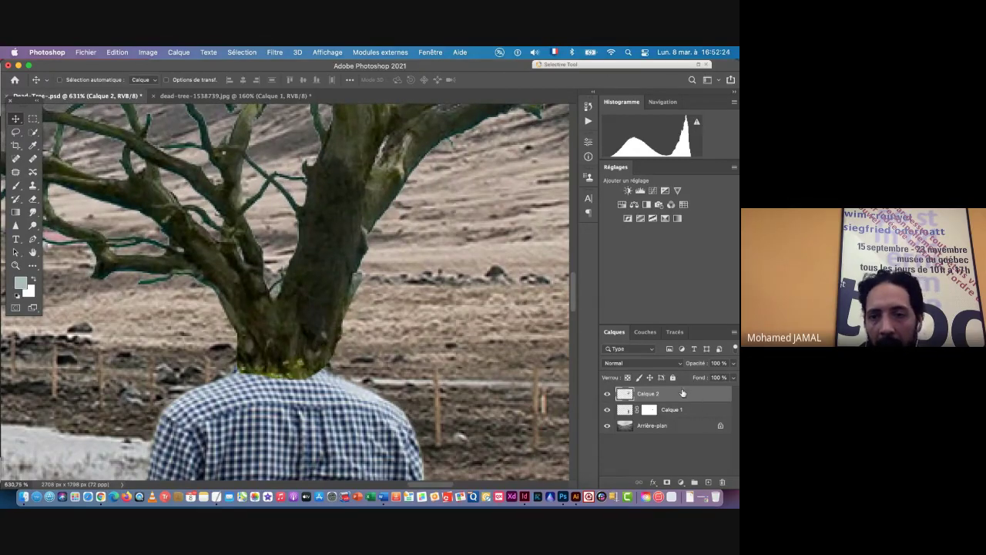
left_click_drag(682, 393, 683, 413)
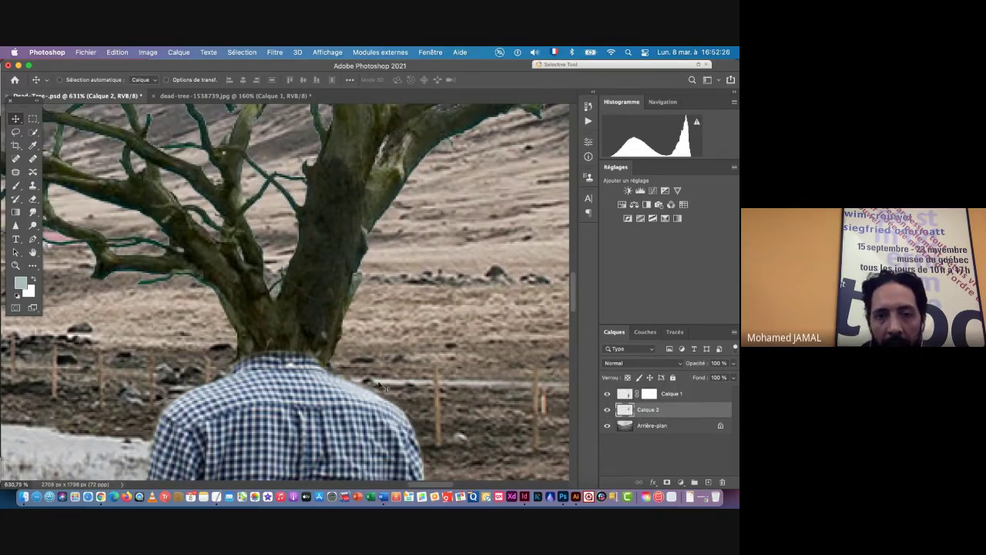
Save the Dead-Tree-.psd composite and close the dead-tree-1538739.jpg document
left_click_drag(378, 384, 315, 384)
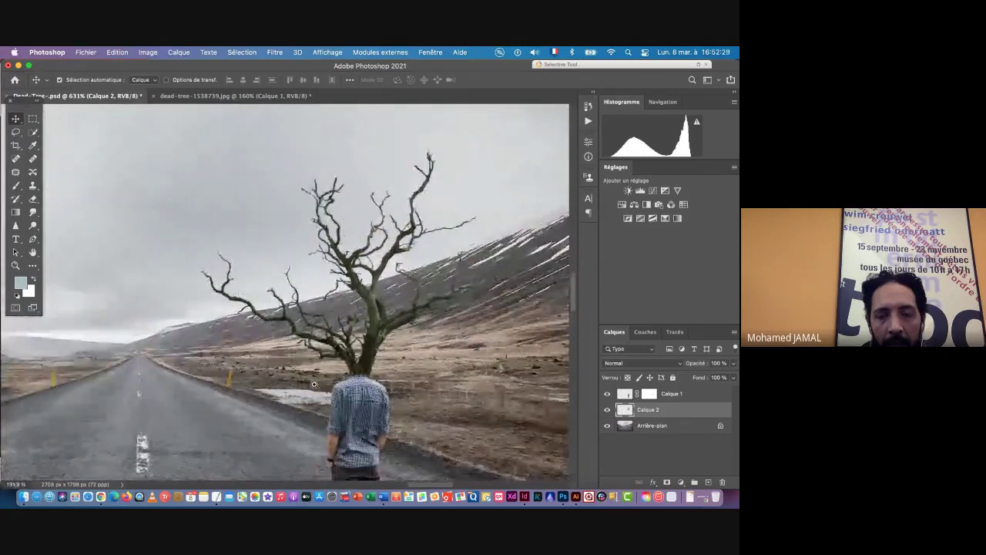
scroll(383, 378, "down", 2)
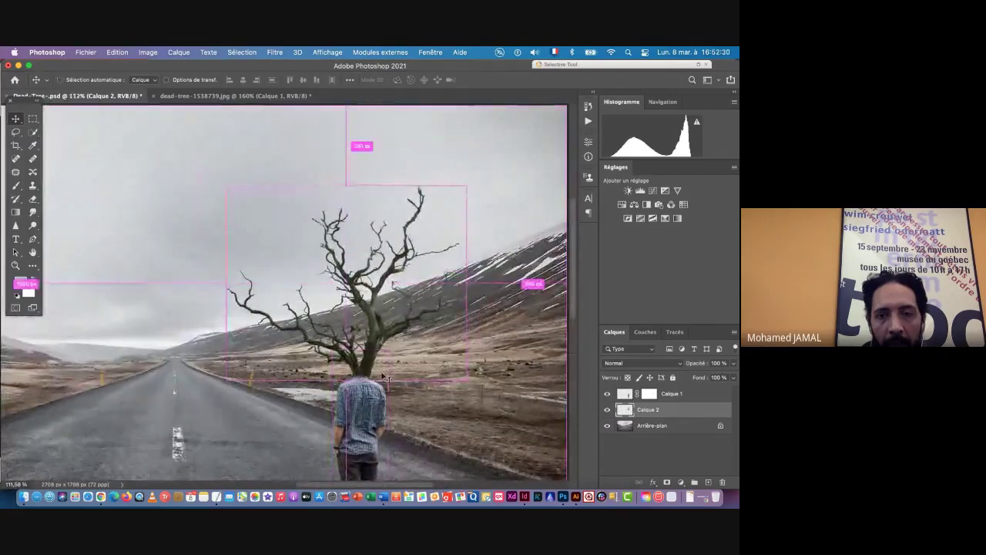
scroll(396, 375, "down", 2)
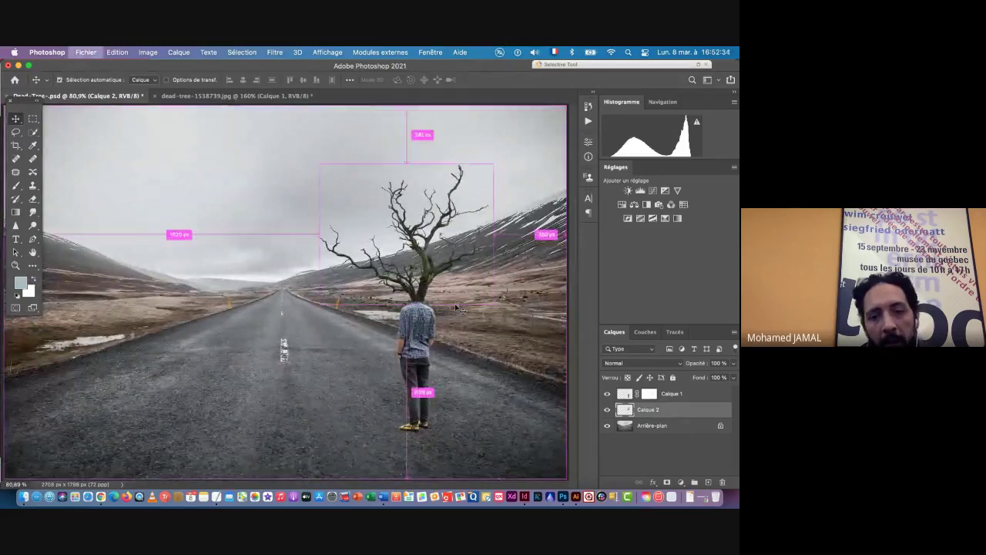
key("super+s")
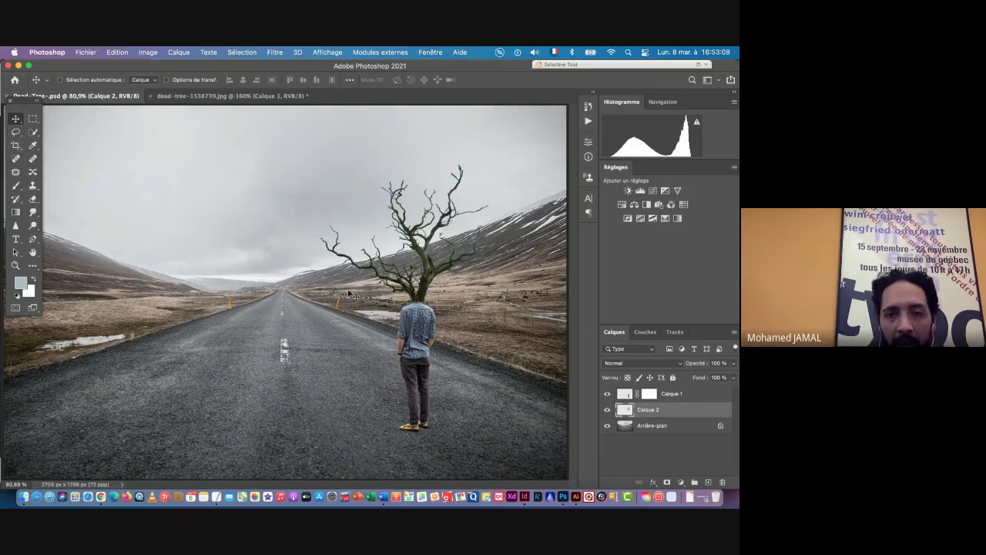
key("super+Tab")
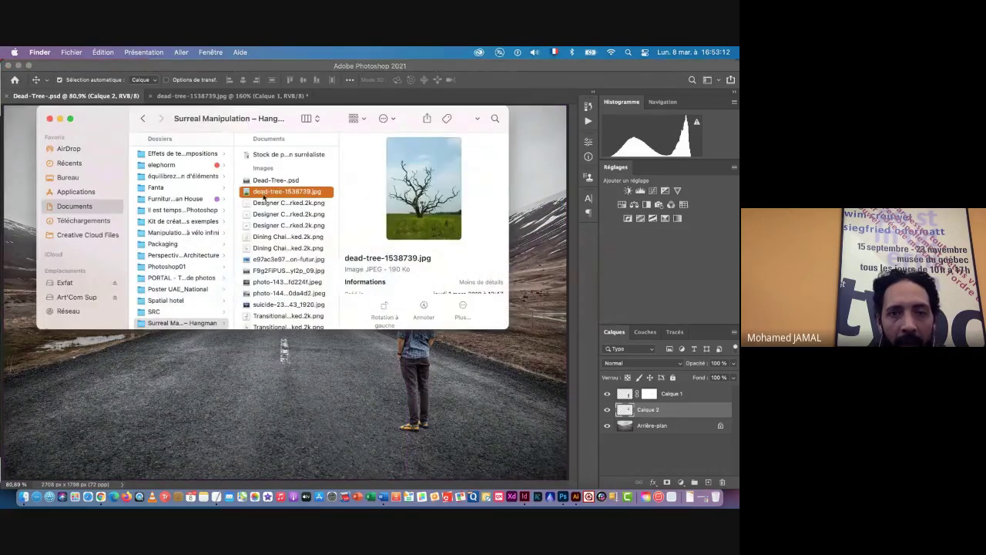
left_click(207, 101)
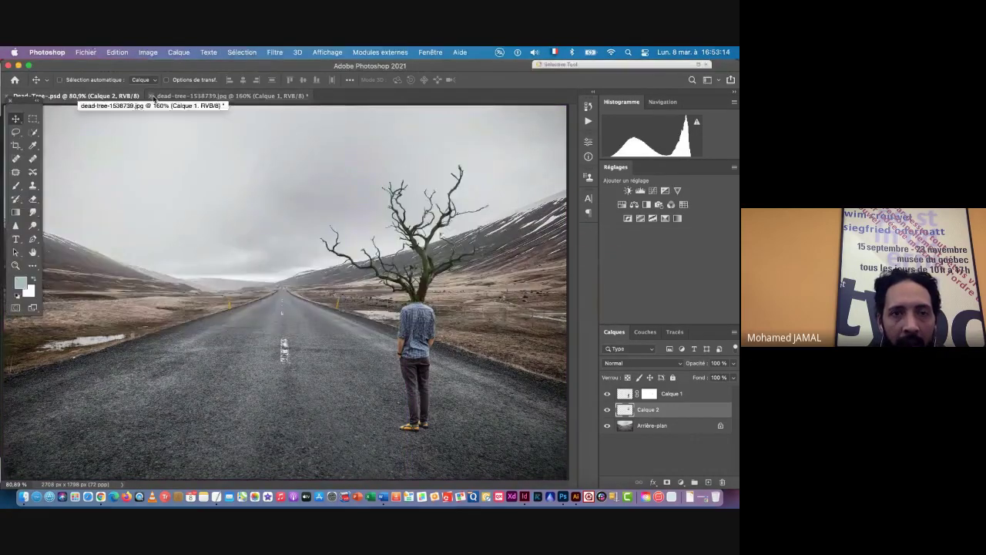
key("super+q")
left_click(341, 241)
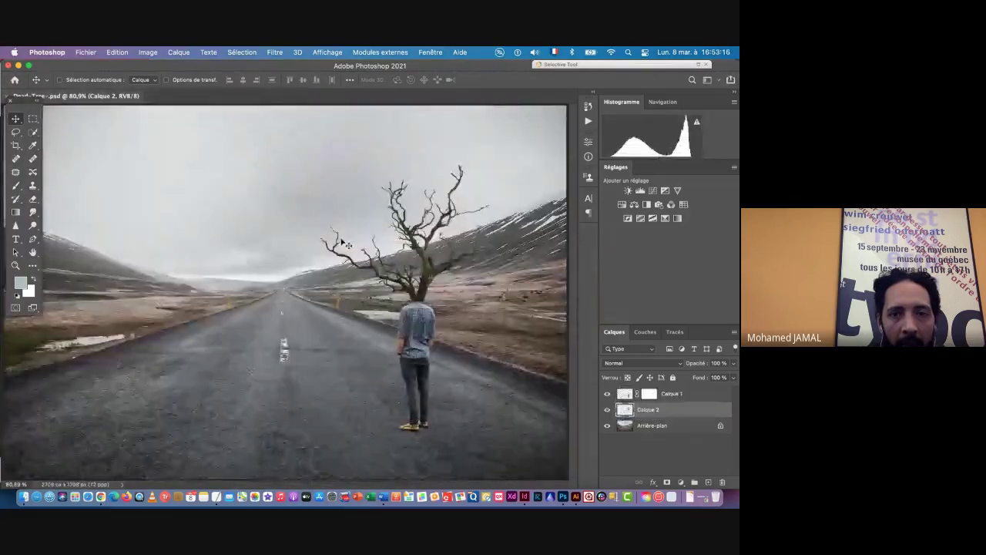
Switch to Finder and open the crow photo e97ac3e975_109487_corbeau-anticipation-futur.jpg in Photoshop
key("super+Tab")
left_click(238, 286)
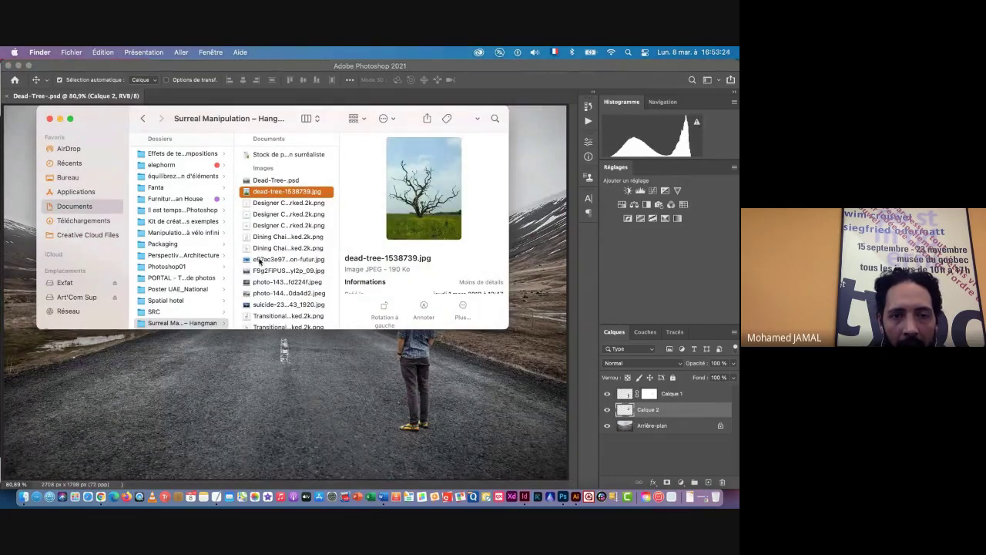
left_click(262, 259)
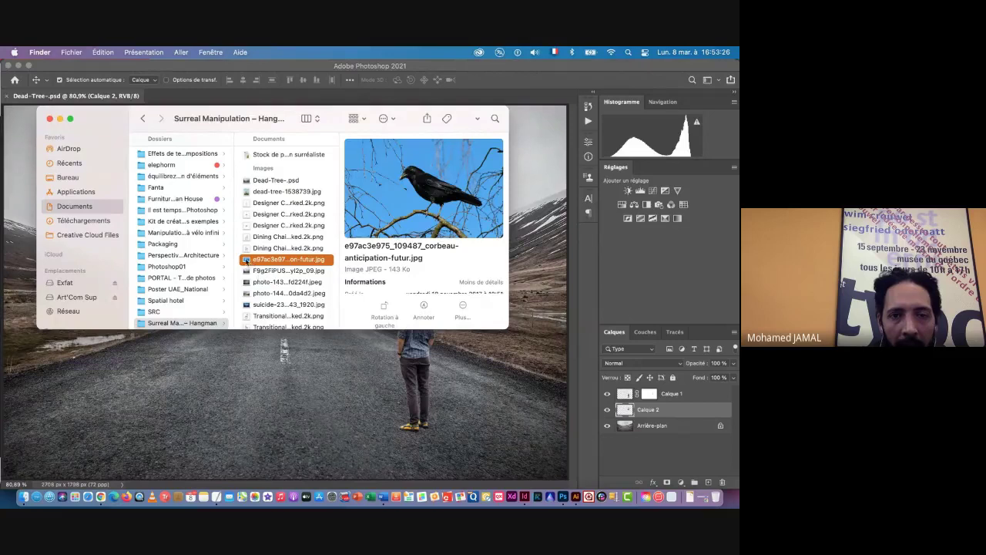
left_click(564, 497)
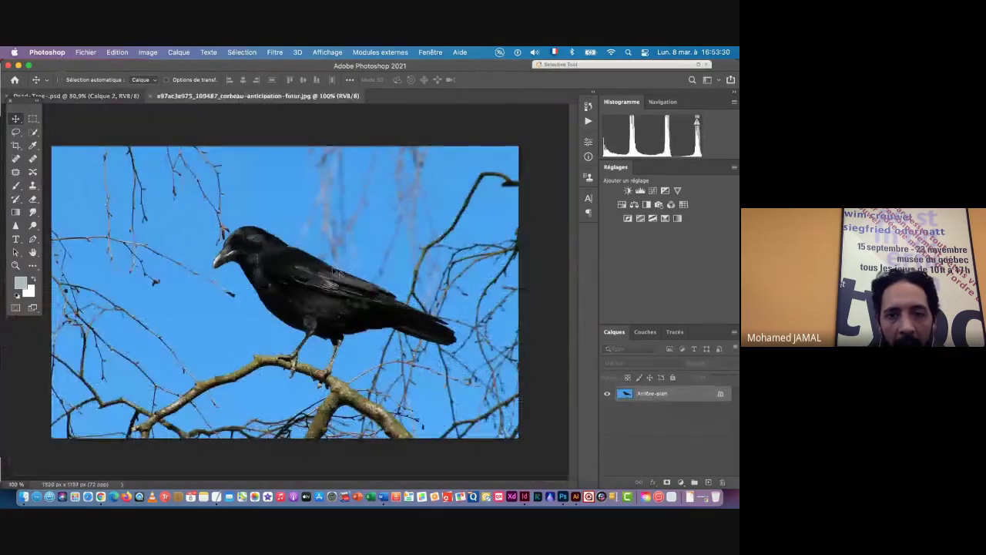
Roughly outline the crow and its branch with the Lasso tool, copy them to a new layer, and hide the background
left_click(16, 133)
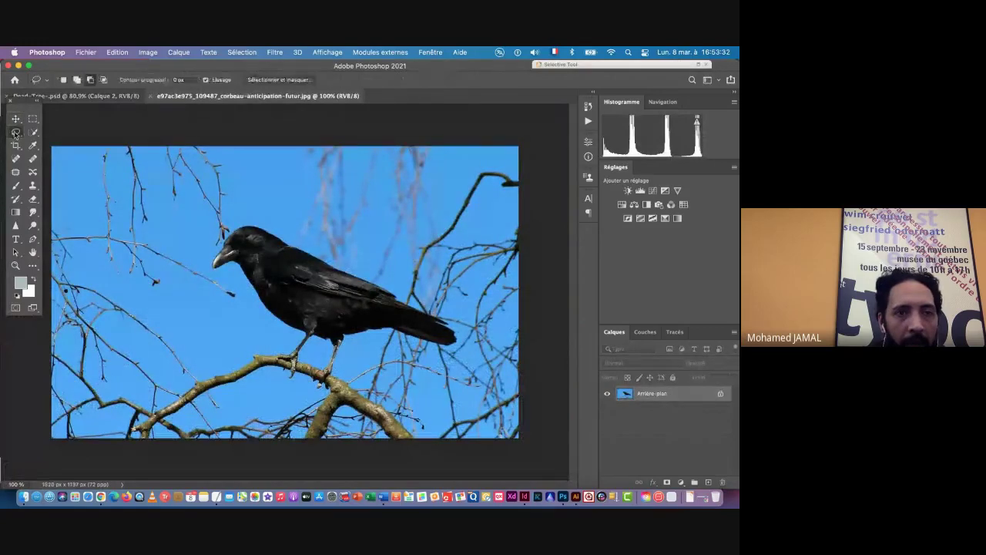
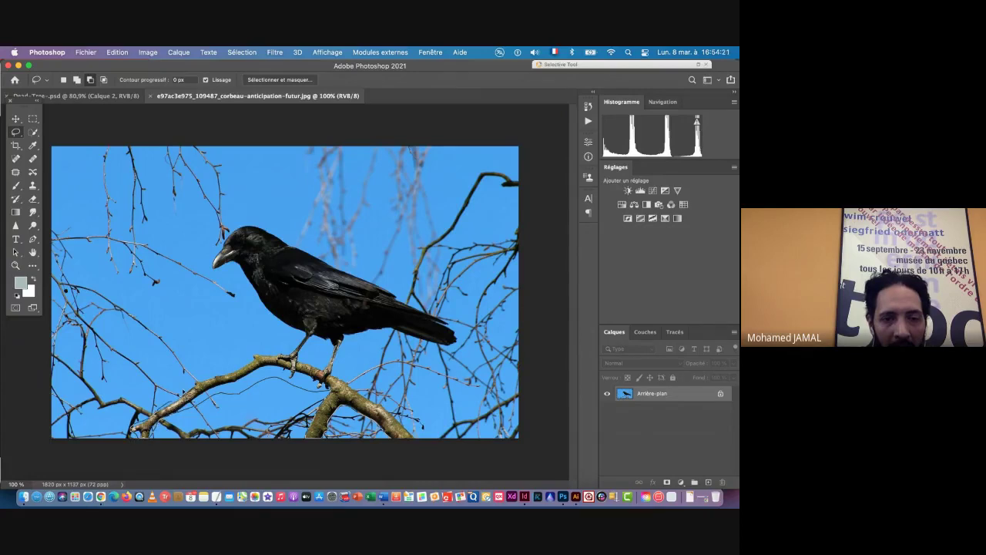
mouse_move(191, 379)
left_mouse_down()
mouse_move(242, 300)
mouse_move(204, 263)
mouse_move(251, 221)
mouse_move(285, 229)
mouse_move(394, 284)
mouse_move(409, 308)
mouse_move(464, 336)
mouse_move(453, 350)
mouse_move(377, 336)
mouse_move(353, 363)
mouse_move(358, 394)
mouse_move(420, 443)
mouse_move(389, 444)
left_mouse_up()
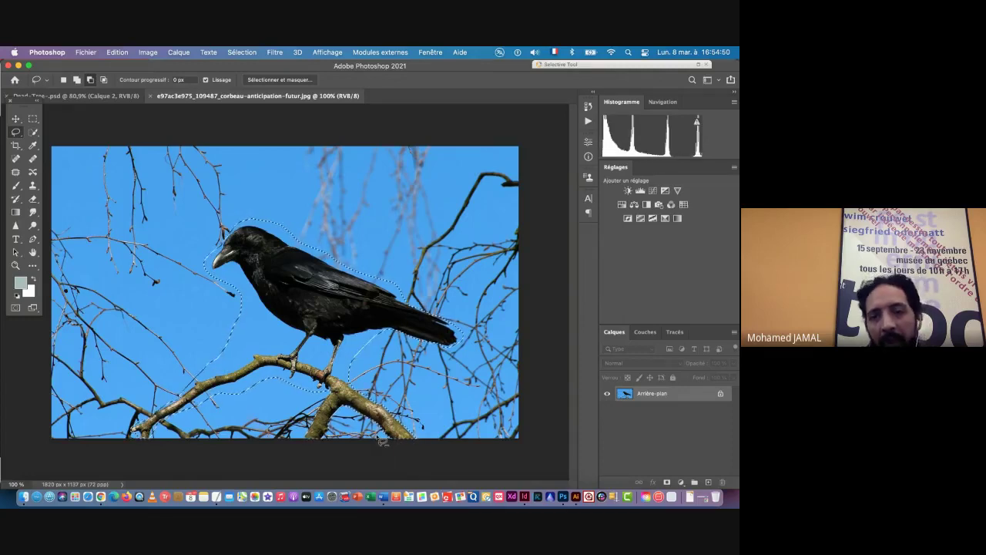
key("super+j")
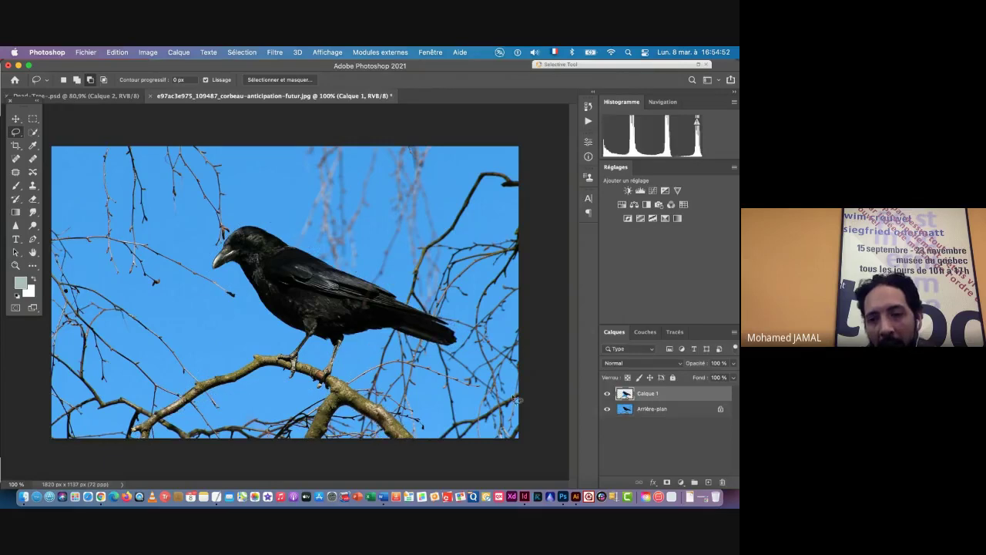
left_click(608, 409)
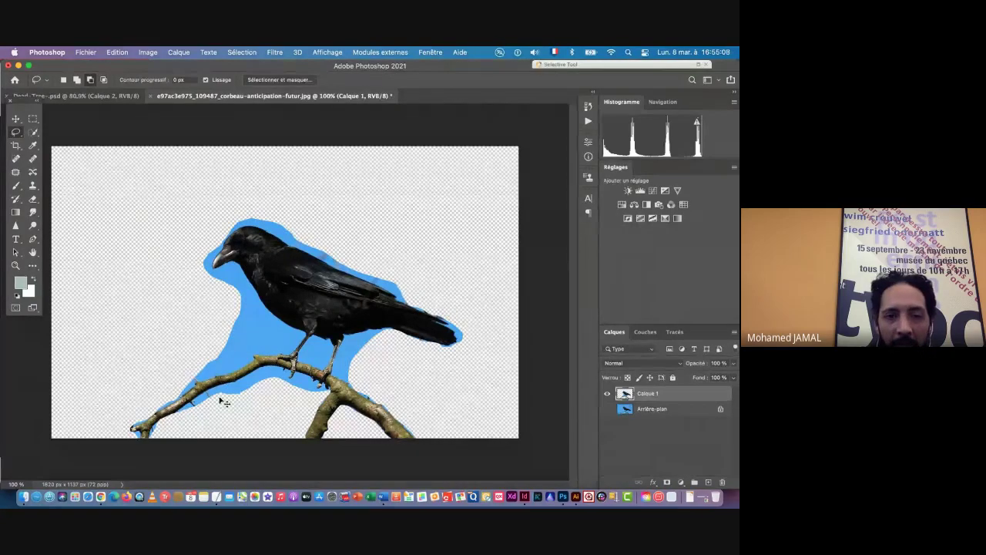
Choose the Magic Eraser tool with a tolerance of 10 and switch its Contigu option off
left_click_drag(222, 405, 230, 405)
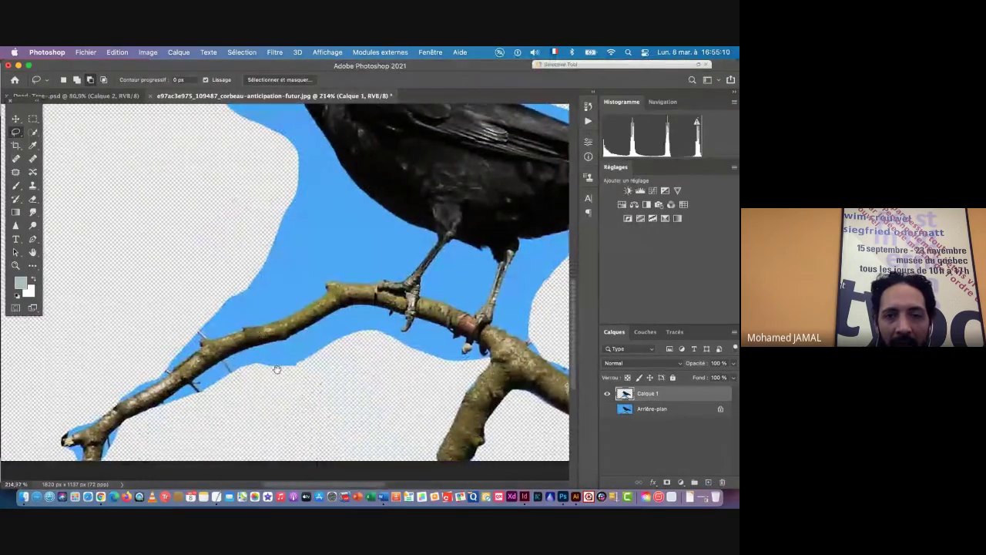
scroll(261, 335, "up", 3)
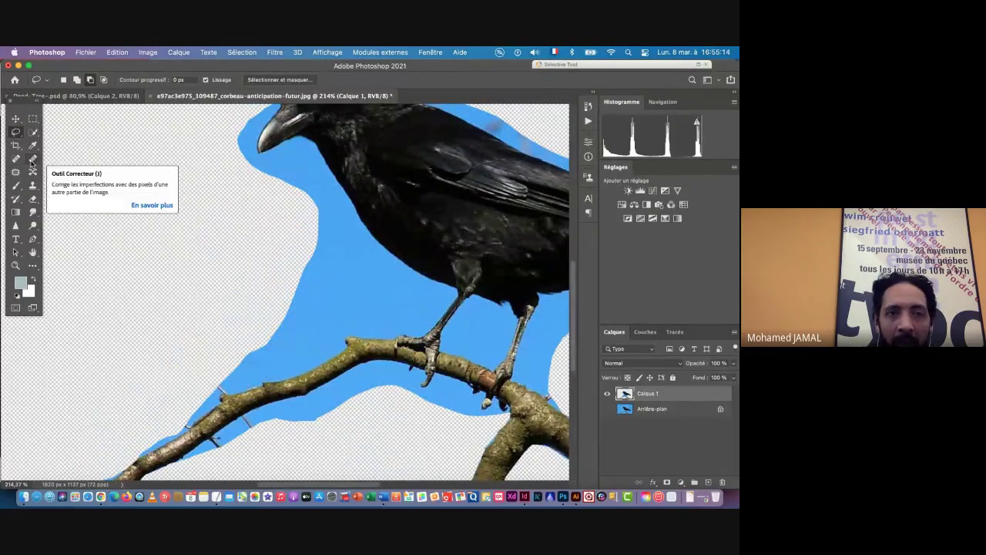
left_click(33, 199)
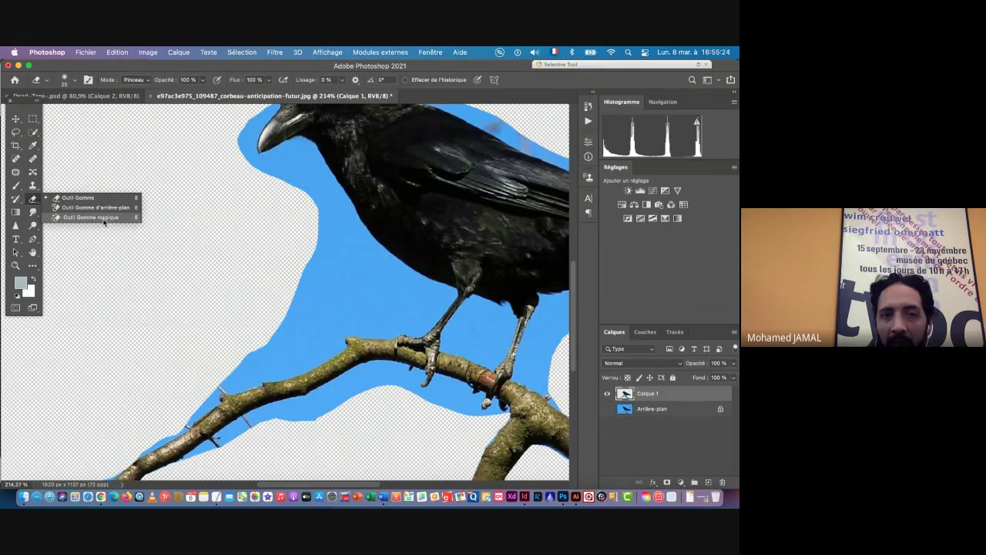
left_click(104, 218)
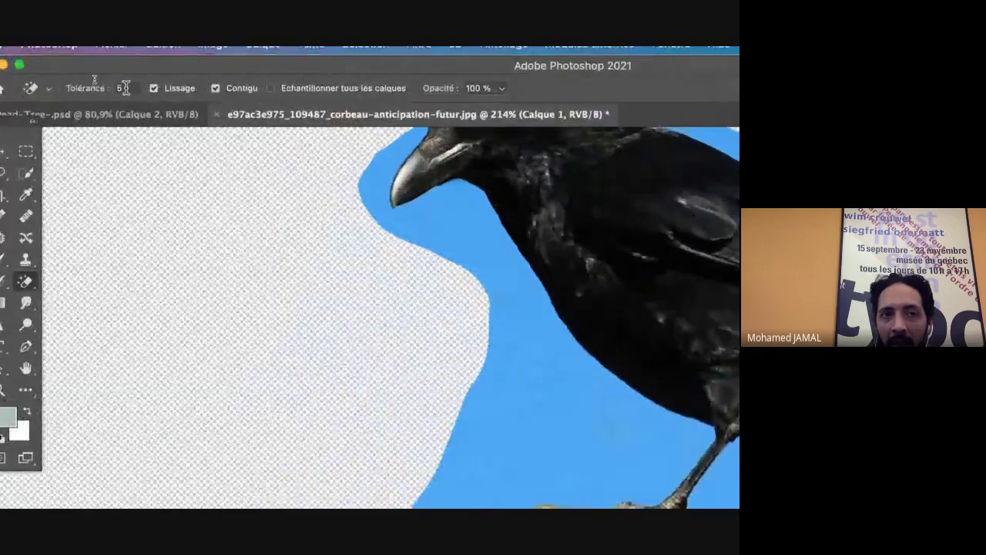
left_click_drag(94, 80, 69, 80)
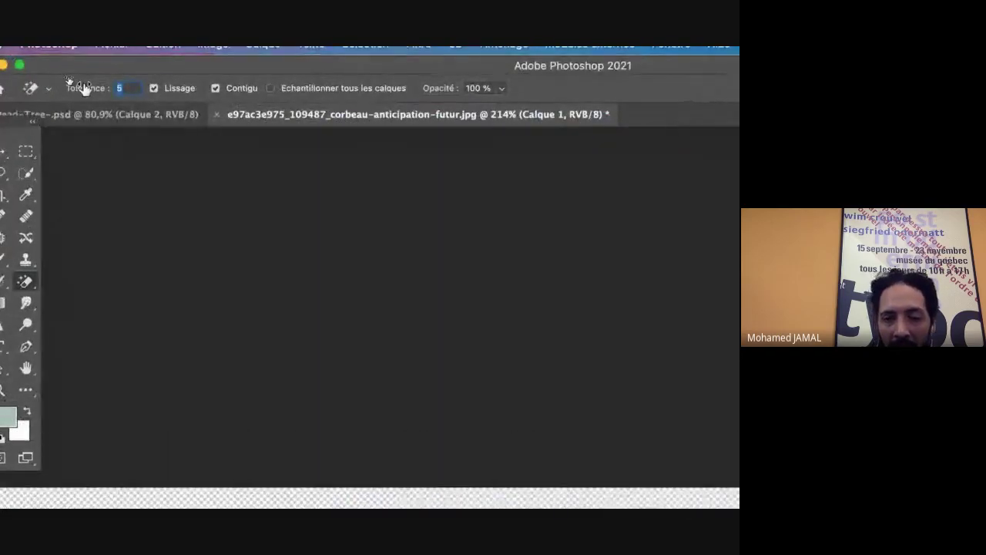
type("10")
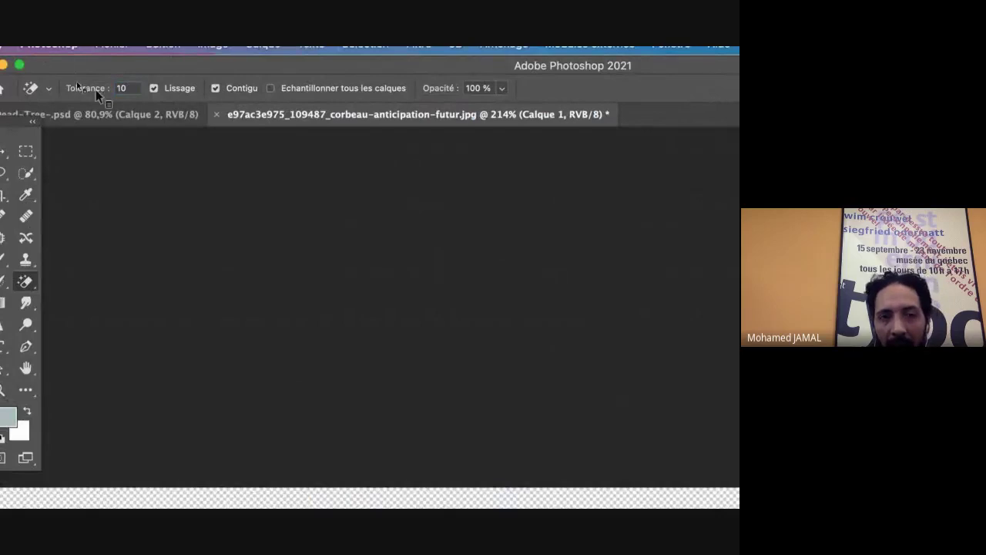
key("space")
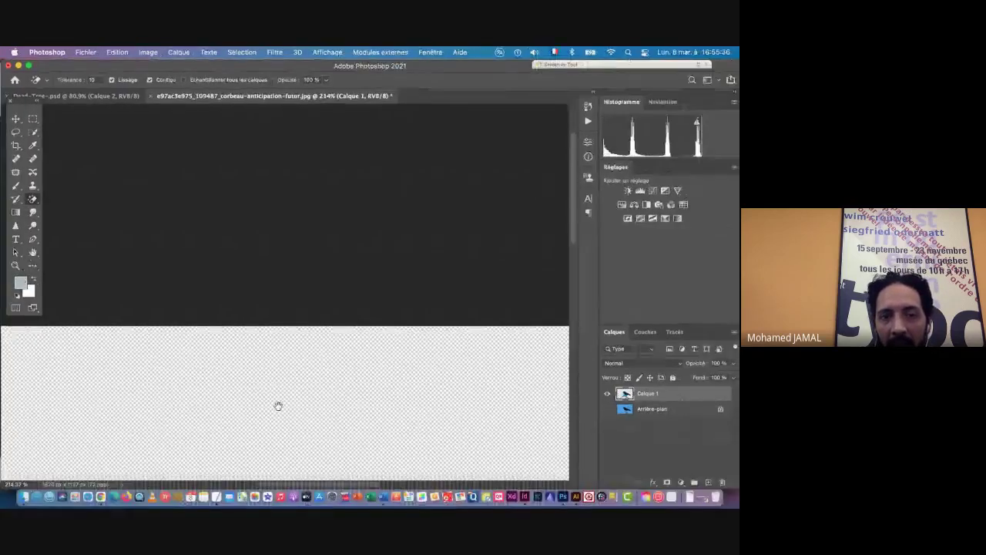
left_click_drag(278, 406, 227, 213)
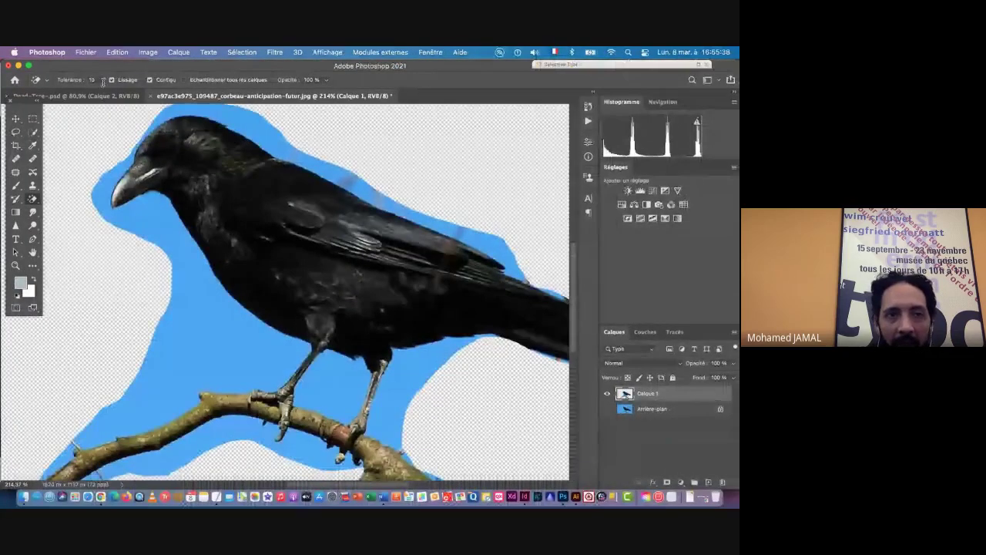
left_click(163, 81)
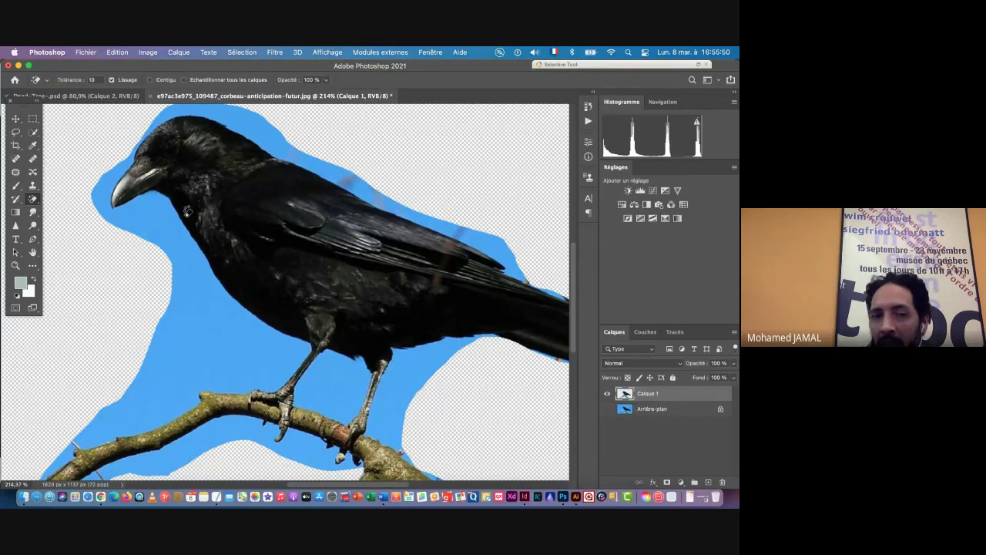
left_click(157, 79)
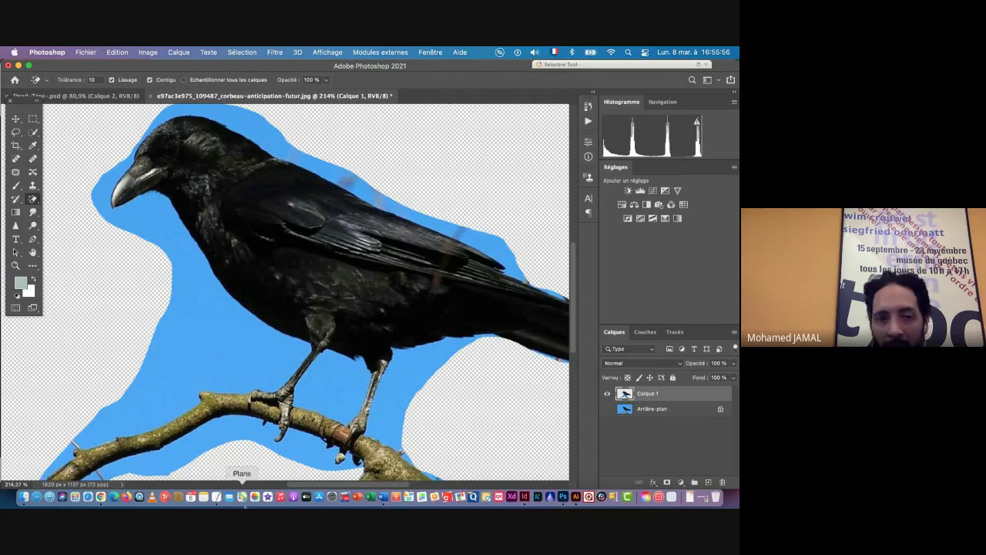
scroll(231, 405, "down", 5)
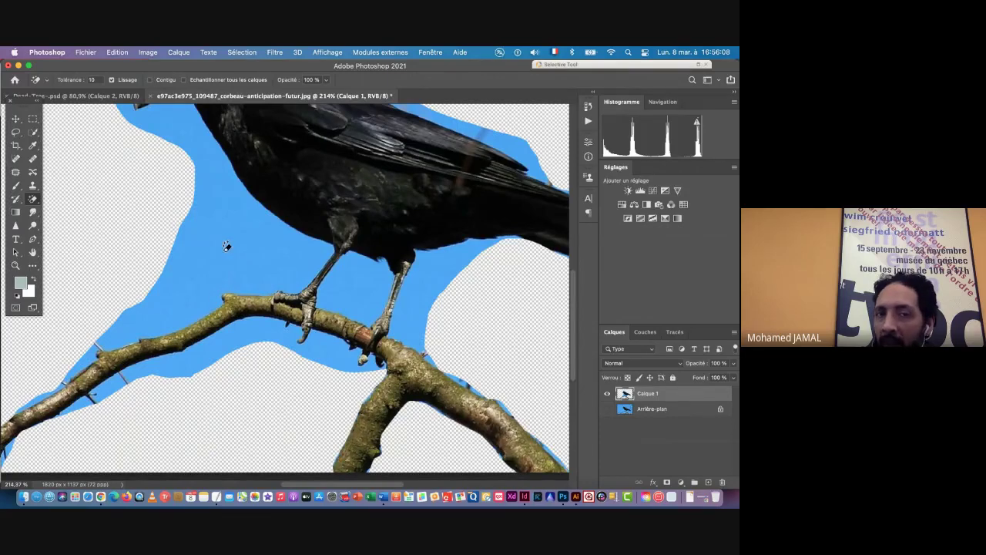
Try erasing all the blue around the crow and branch at tolerance 10, and undo the erasure
key("super+space")
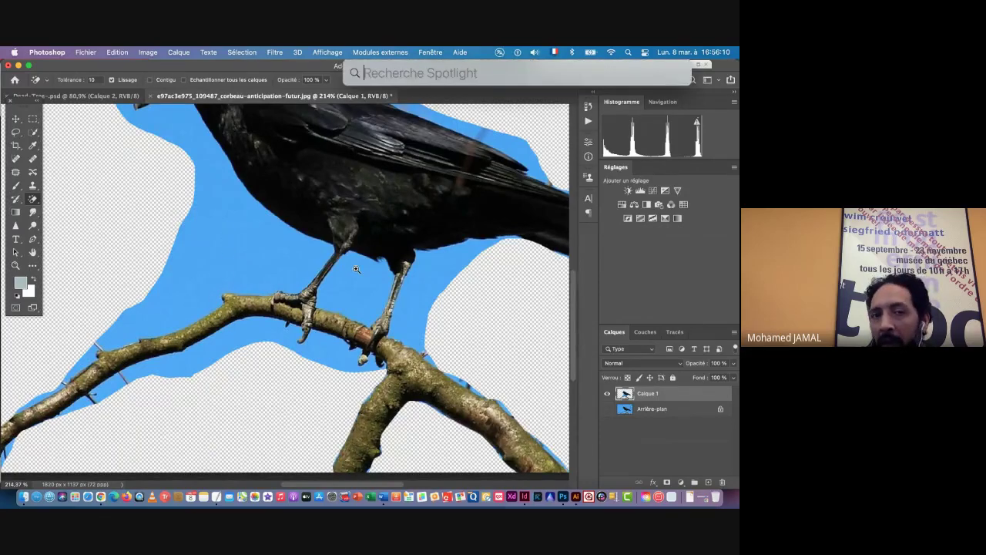
mouse_move(359, 263)
left_mouse_down()
mouse_move(254, 261)
mouse_move(278, 260)
left_mouse_up()
left_click(275, 260)
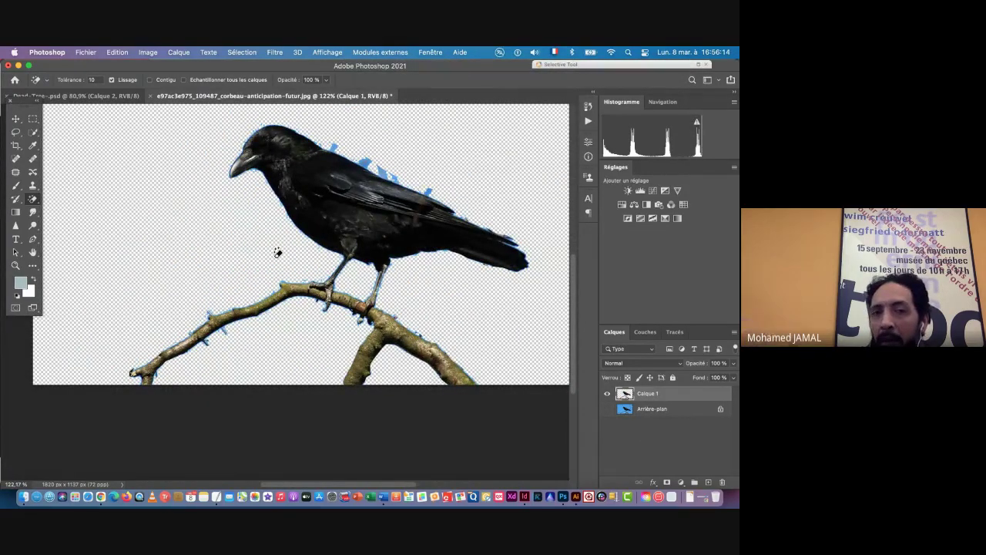
key("super+z")
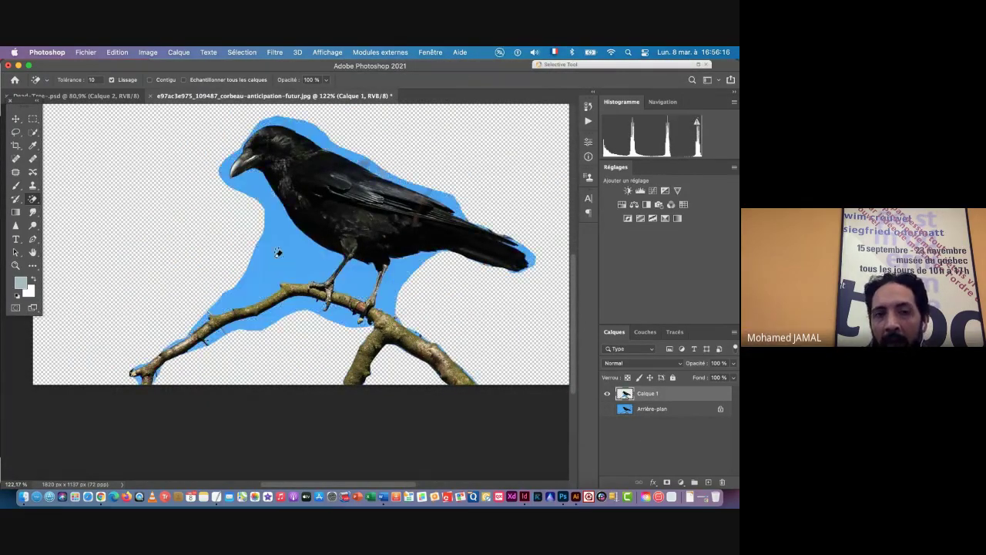
Set the Magic Eraser's tolerance to 25 and erase the blue background around the crow and branch
left_click_drag(96, 80, 76, 80)
scroll(76, 80, "up", 15)
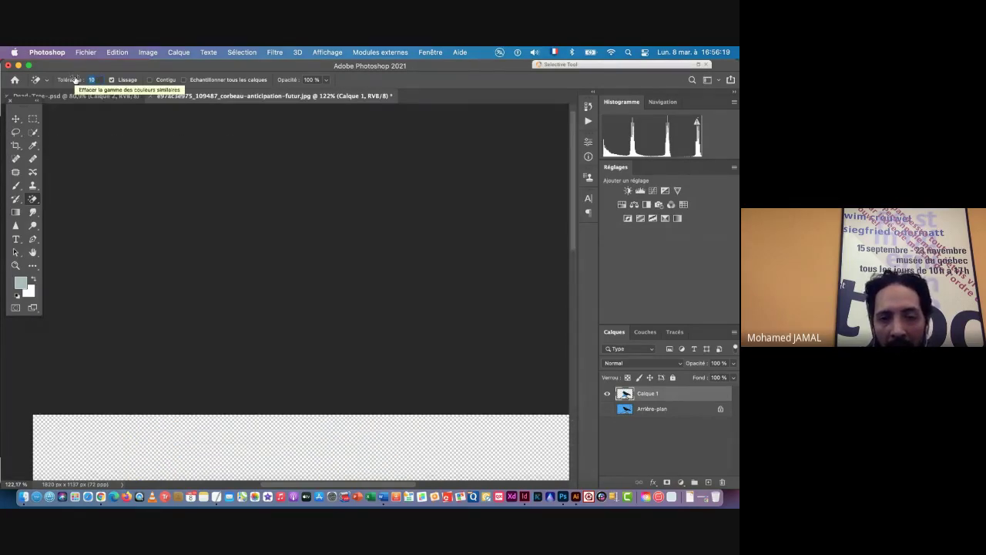
left_click(33, 253)
double_click(33, 252)
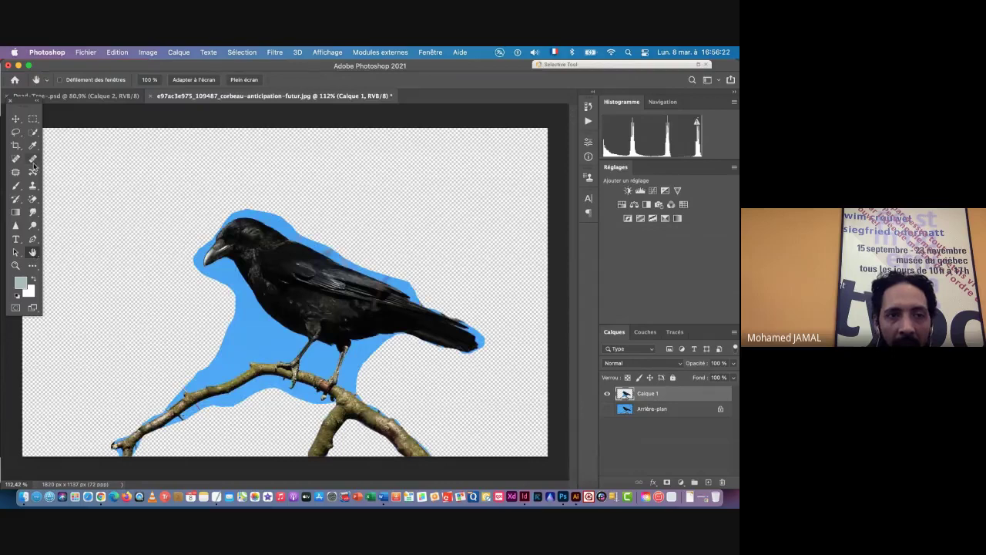
left_click(33, 200)
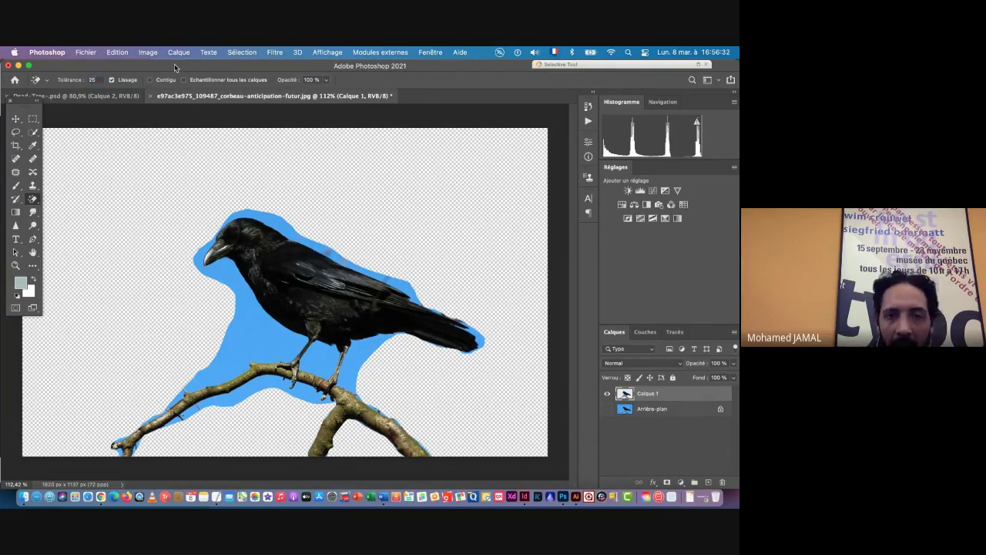
left_click(256, 337)
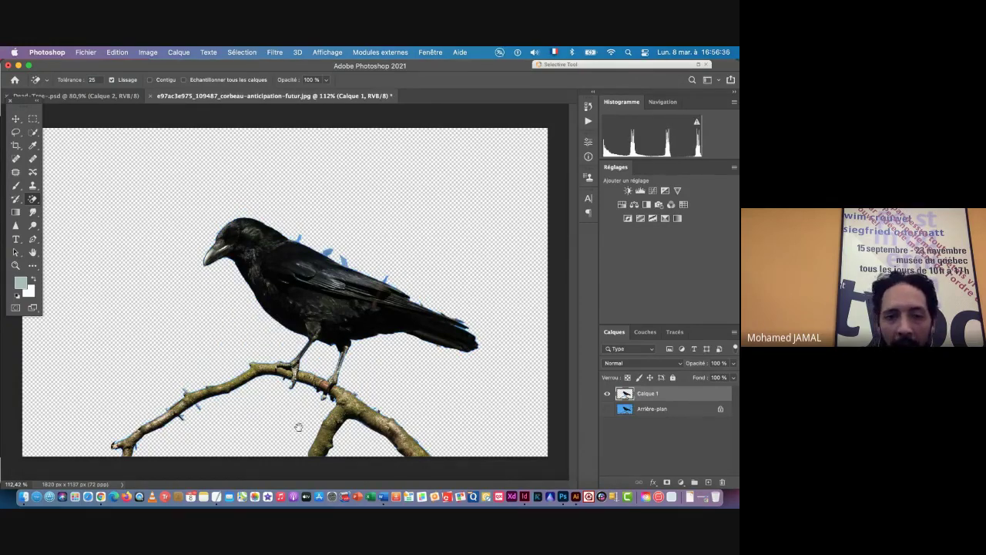
Use the standard Eraser on the first blue remnant along the crow's back and open its brush settings
scroll(352, 409, "up", 6)
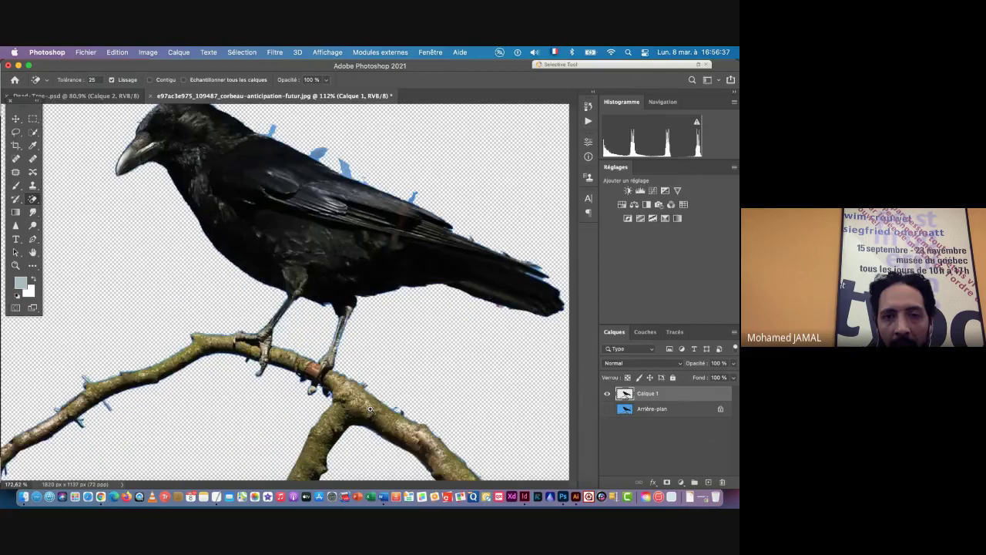
right_click(33, 201)
left_click(62, 196)
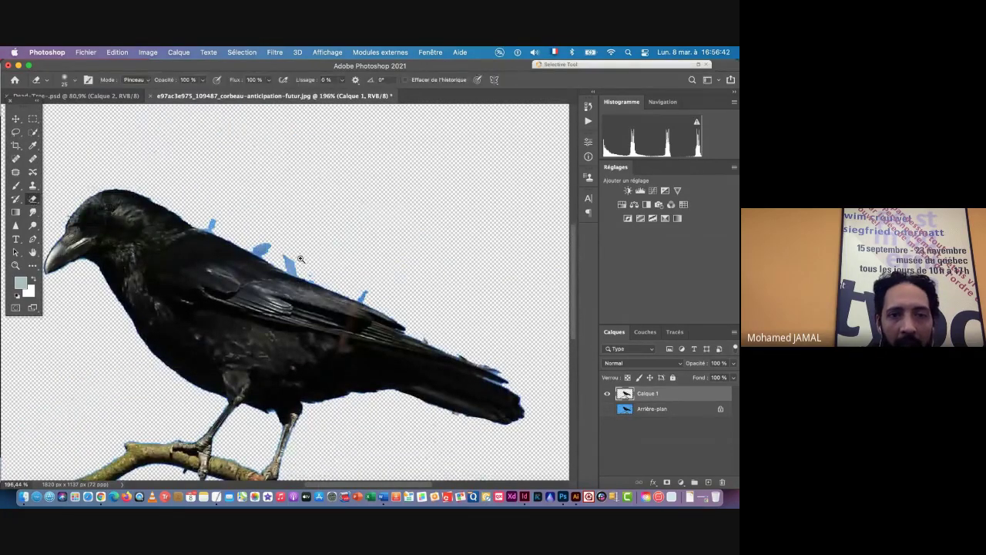
scroll(227, 241, "up", 5)
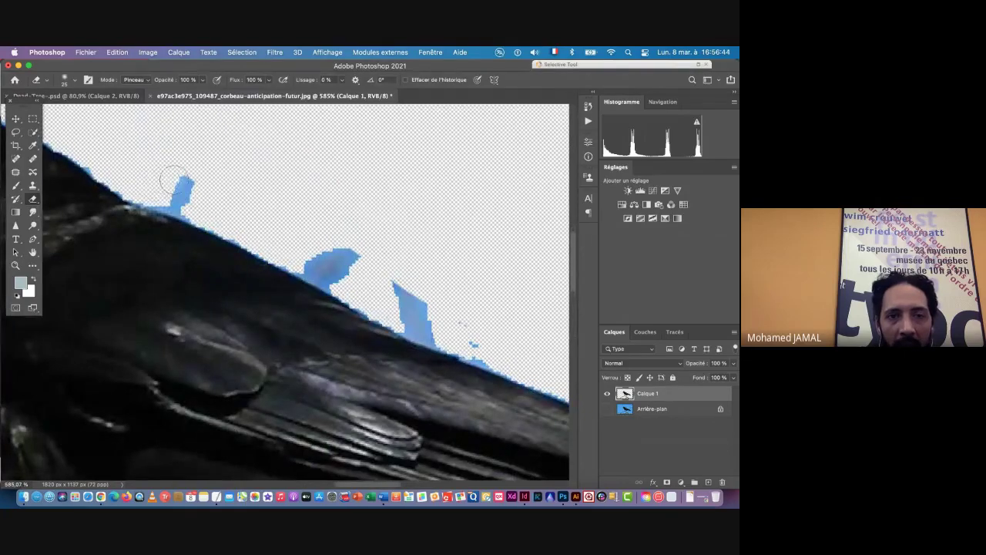
right_click(183, 193)
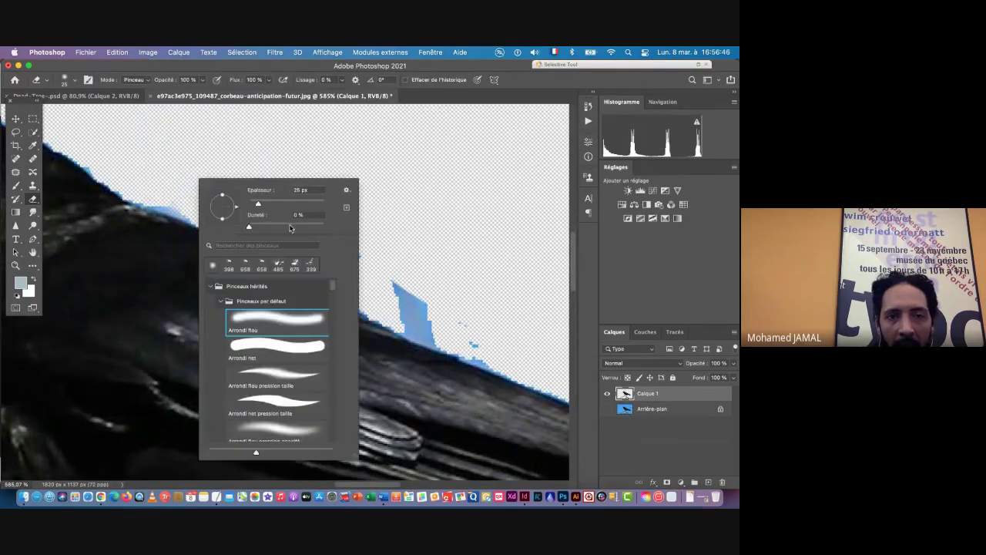
Give the eraser the hard round Arrondi net brush at 25 px and erase the blue remnants along the crow's back
left_click(290, 347)
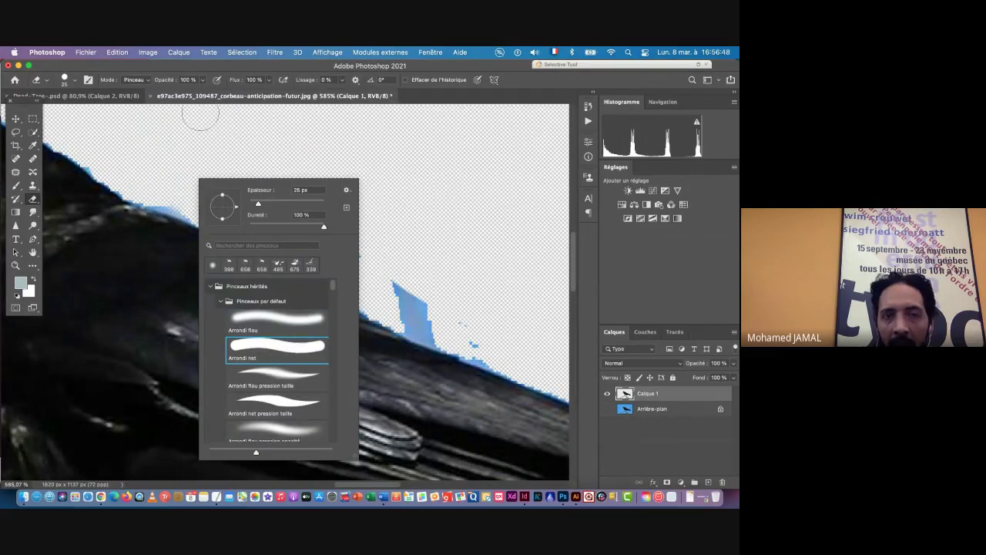
key("Escape")
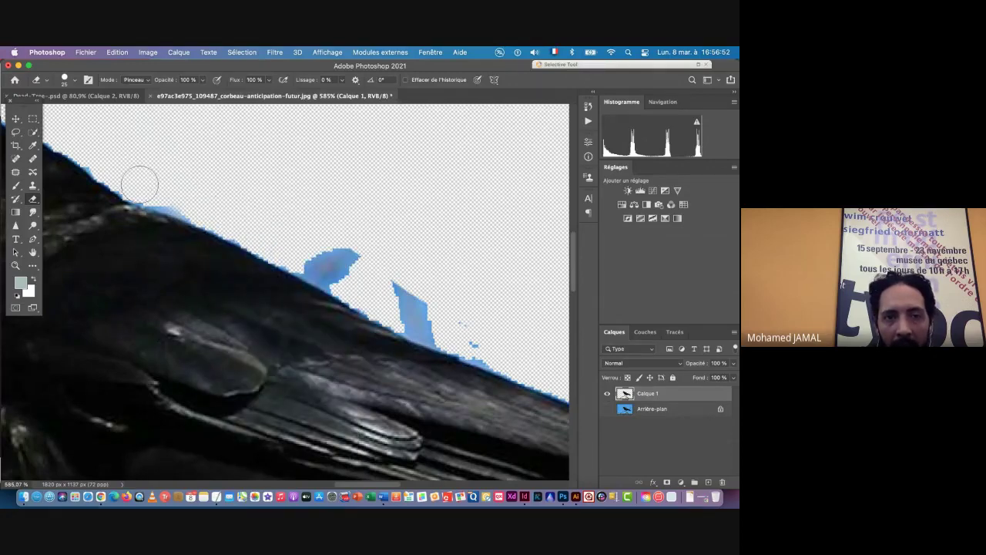
mouse_move(140, 185)
left_mouse_down()
mouse_move(242, 224)
mouse_move(228, 220)
left_mouse_up()
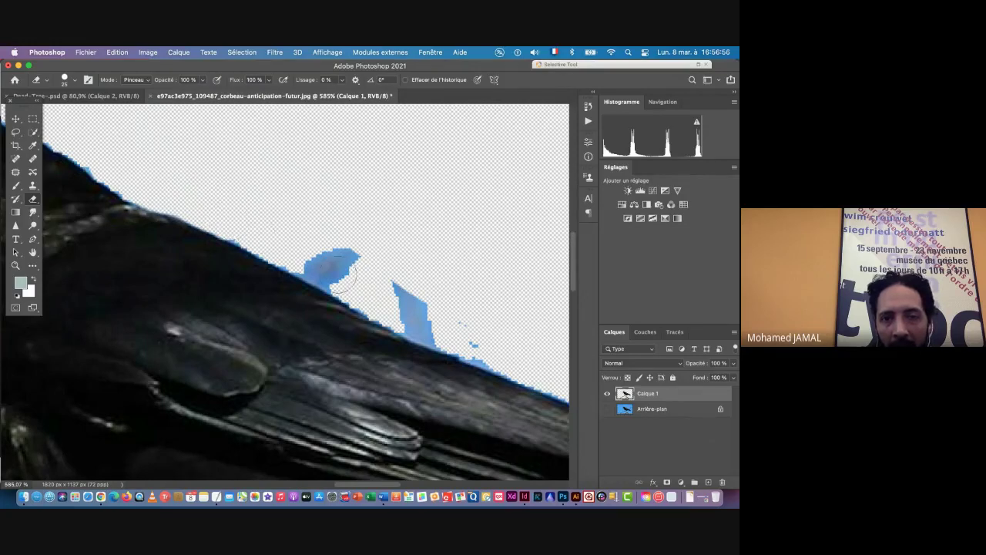
mouse_move(340, 278)
left_mouse_down()
mouse_move(392, 312)
mouse_move(536, 371)
mouse_move(544, 346)
mouse_move(444, 268)
mouse_move(446, 284)
mouse_move(318, 203)
mouse_move(382, 242)
mouse_move(331, 216)
left_mouse_up()
Erase the blue fringe and stray blue spot along the upper edge of the crow's folded wing
scroll(519, 359, "down", 1)
mouse_move(504, 330)
left_mouse_down()
mouse_move(161, 207)
mouse_move(212, 239)
left_mouse_up()
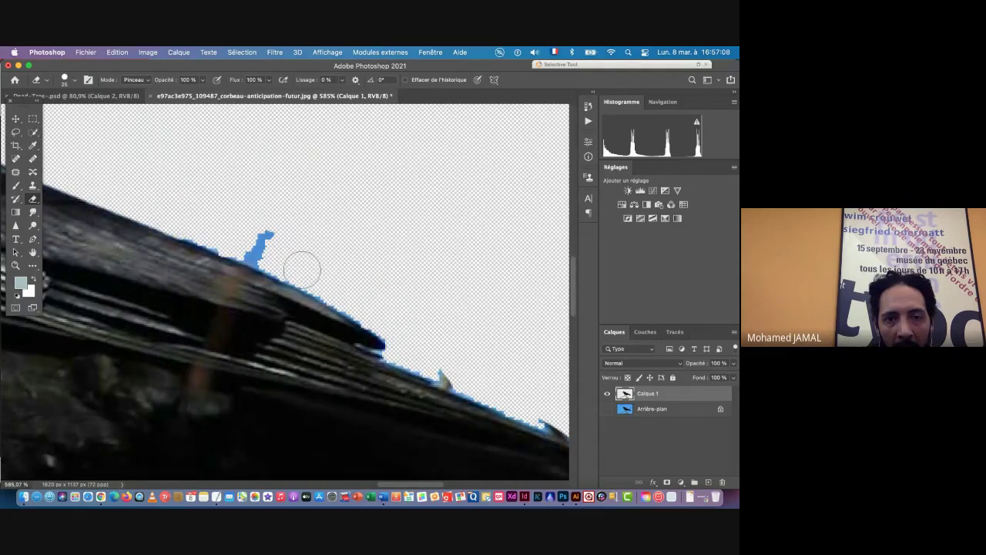
left_click_drag(302, 269, 380, 320)
scroll(380, 320, "down", 2)
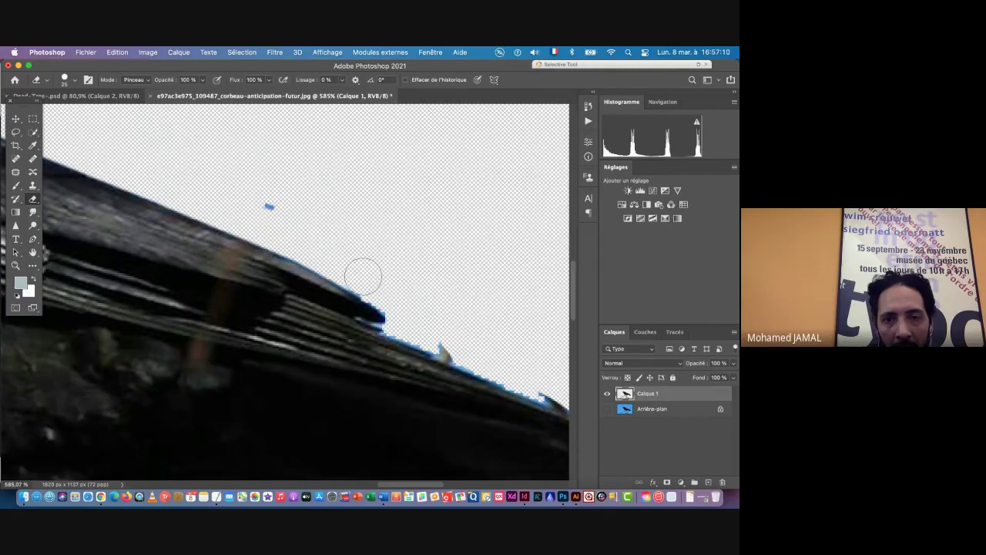
left_click_drag(271, 205, 292, 202)
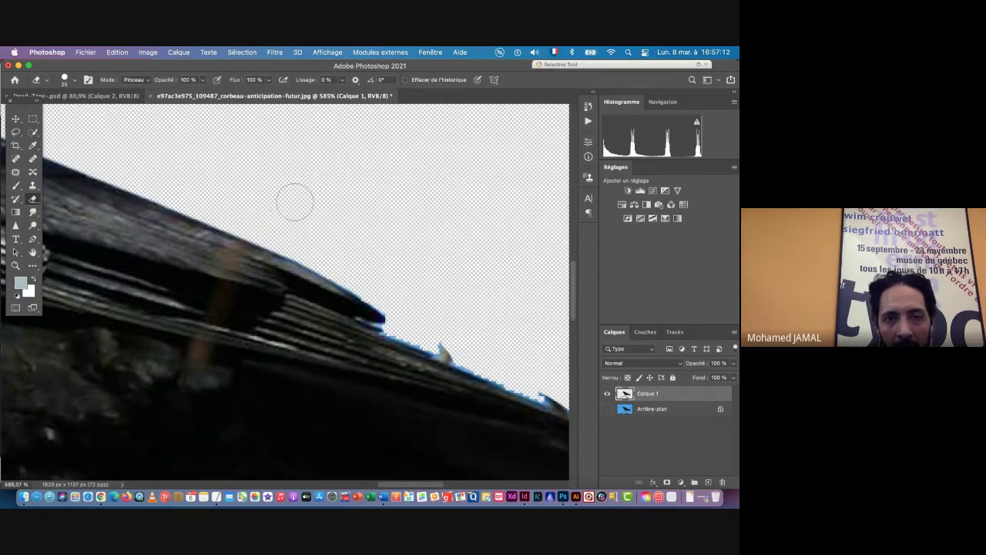
Erase the leftover background and jagged bits in straight strokes along the upper edge of the tail
left_click_drag(465, 355, 315, 267)
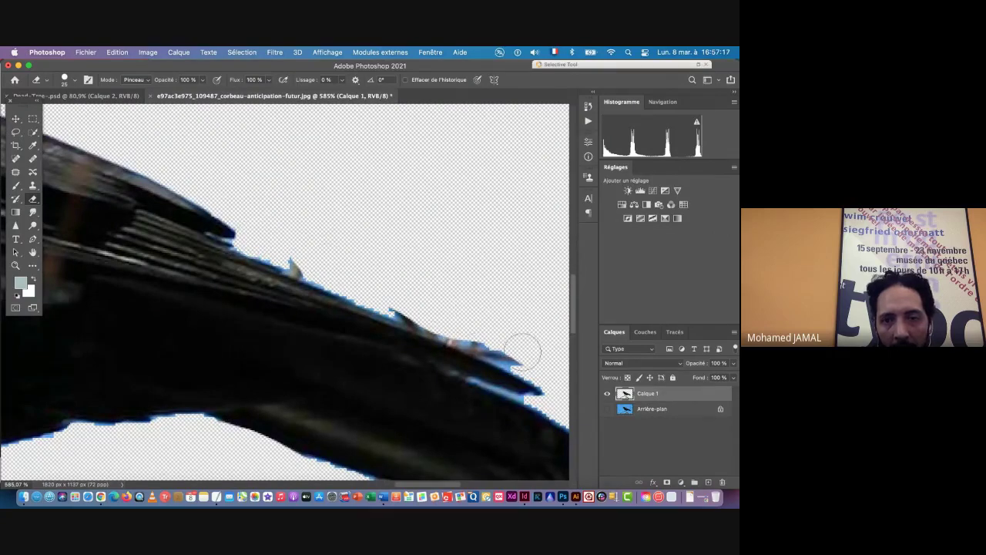
left_click(417, 309, "shift")
left_click(521, 352, "shift")
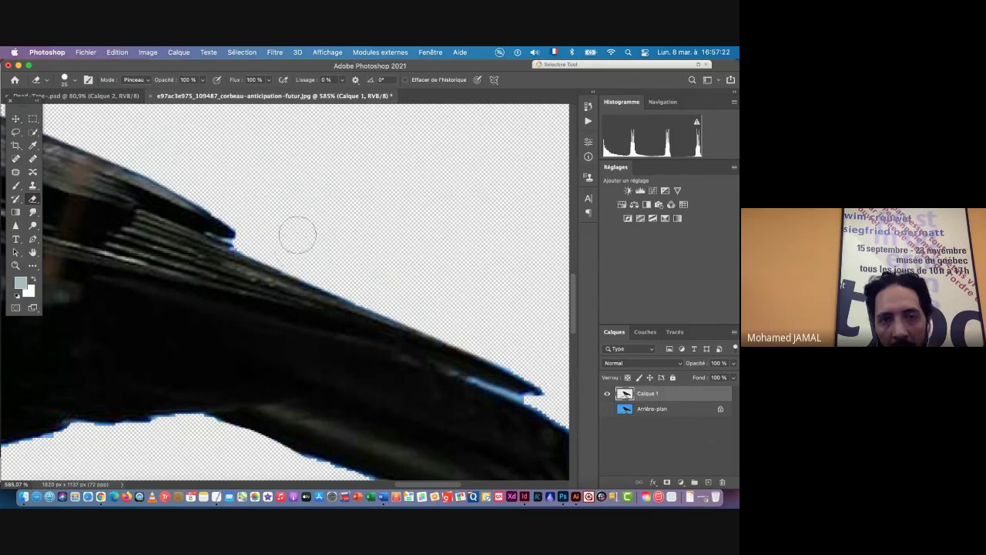
left_click_drag(291, 235, 253, 242)
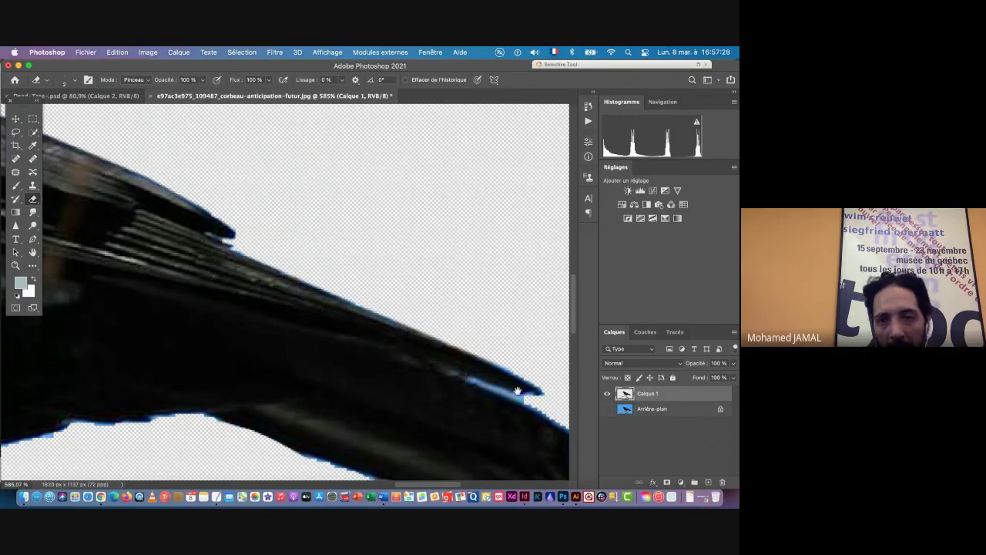
Use a much smaller eraser to clear the blue gap between the tail feathers and the fringe around the tail tip
mouse_move(518, 390)
left_mouse_down()
mouse_move(316, 275)
mouse_move(255, 203)
left_mouse_up()
left_click(285, 220, "ctrl+alt")
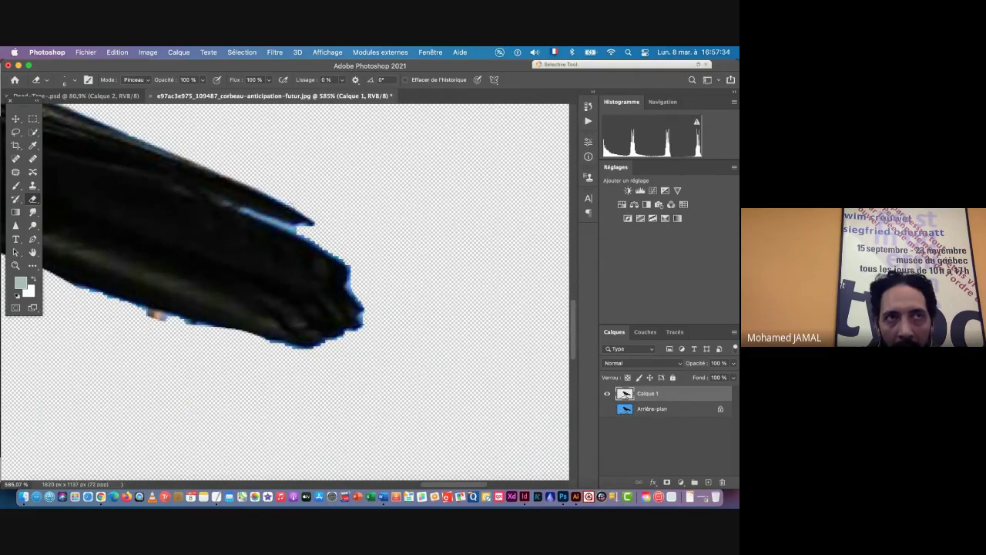
left_click_drag(319, 236, 315, 238)
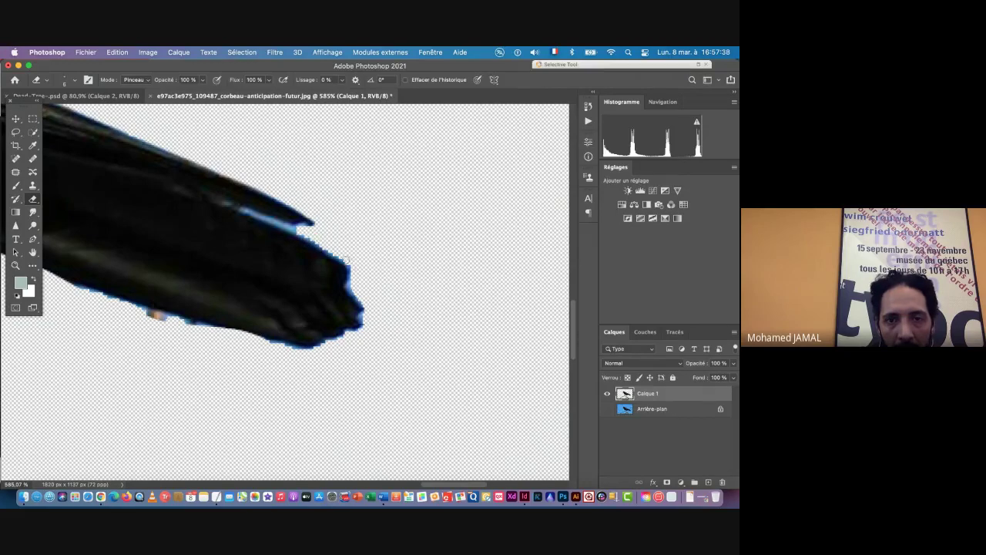
mouse_move(344, 264)
left_mouse_down()
mouse_move(245, 212)
mouse_move(312, 227)
left_mouse_up()
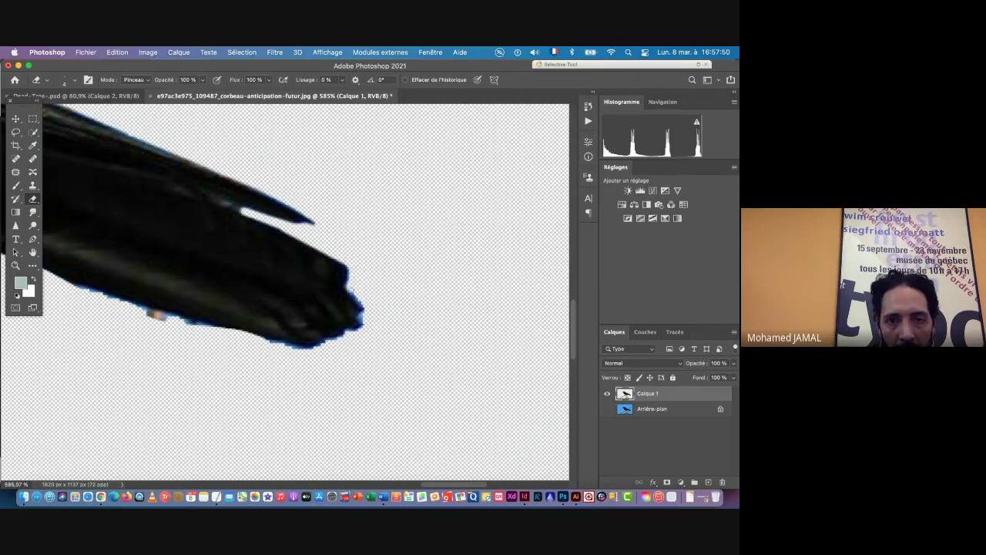
mouse_move(363, 313)
left_mouse_down()
mouse_move(358, 327)
mouse_move(285, 346)
left_mouse_up()
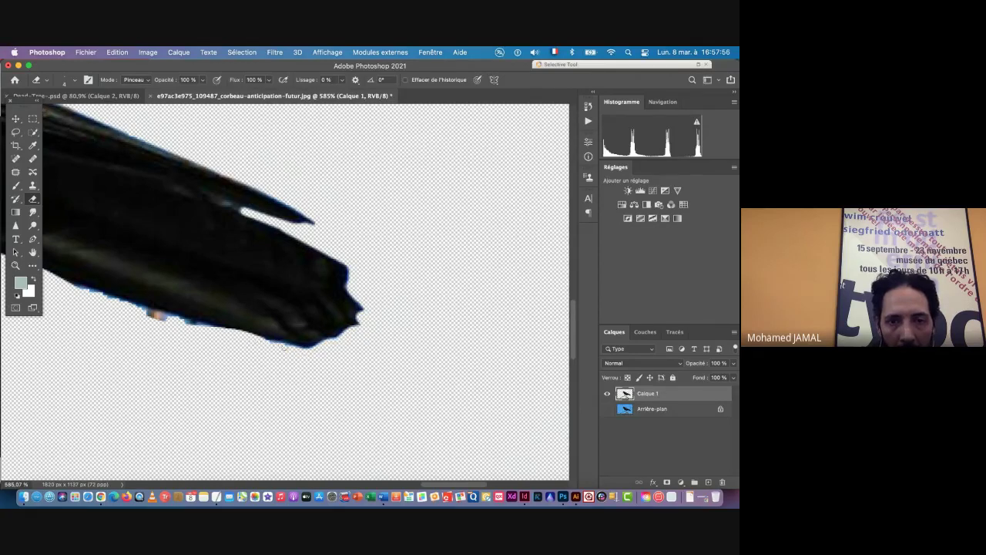
Erase the blue fringe and leftover spot along the underside of the tail up to the rear leg
mouse_move(204, 328)
left_mouse_down()
mouse_move(175, 320)
mouse_move(428, 364)
left_mouse_up()
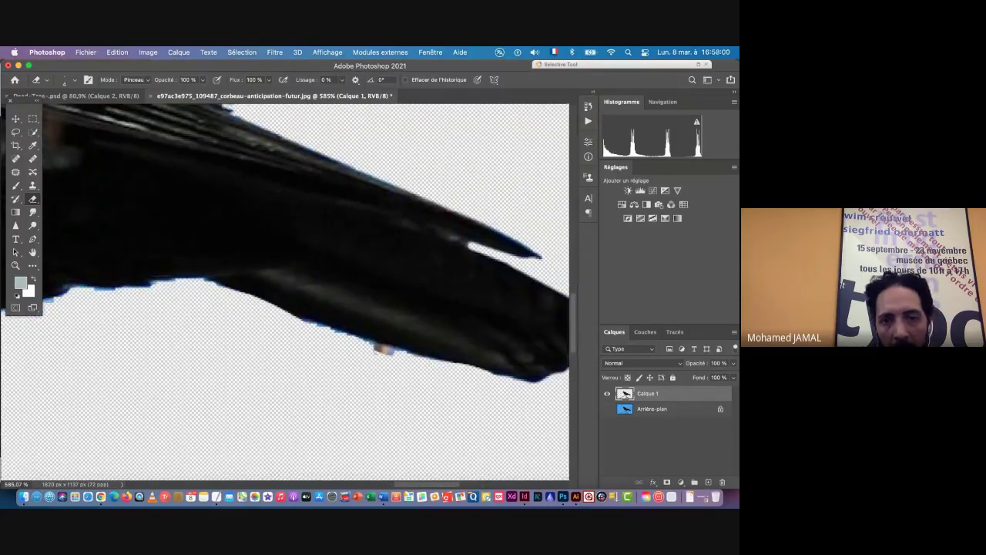
left_click_drag(357, 368, 367, 366)
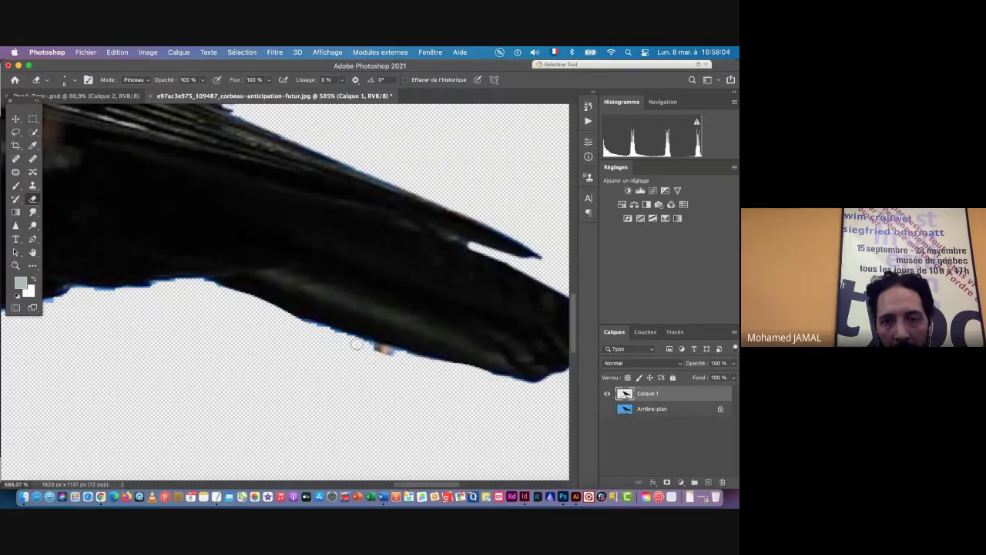
mouse_move(362, 348)
left_mouse_down()
mouse_move(305, 328)
mouse_move(229, 274)
mouse_move(244, 299)
mouse_move(198, 286)
mouse_move(302, 279)
mouse_move(287, 273)
mouse_move(131, 305)
mouse_move(152, 312)
mouse_move(161, 298)
mouse_move(124, 300)
mouse_move(126, 331)
mouse_move(61, 466)
left_mouse_up()
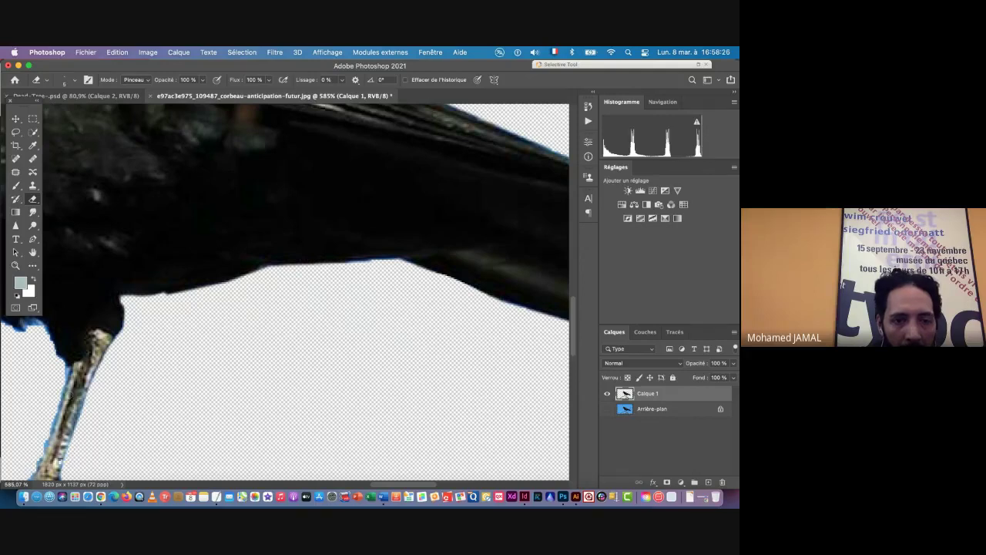
Erase the blue fringe along the beak-facing side of the rear leg down to its claws
left_click_drag(62, 365, 46, 430)
mouse_move(130, 319)
left_mouse_down()
mouse_move(209, 260)
mouse_move(311, 138)
left_mouse_up()
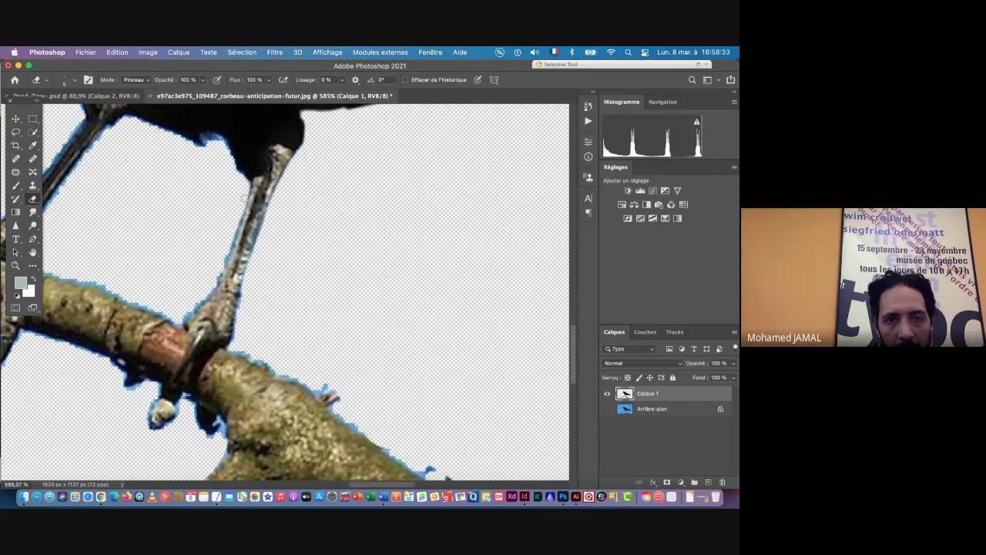
left_click(220, 269, "shift")
left_click(210, 291, "shift")
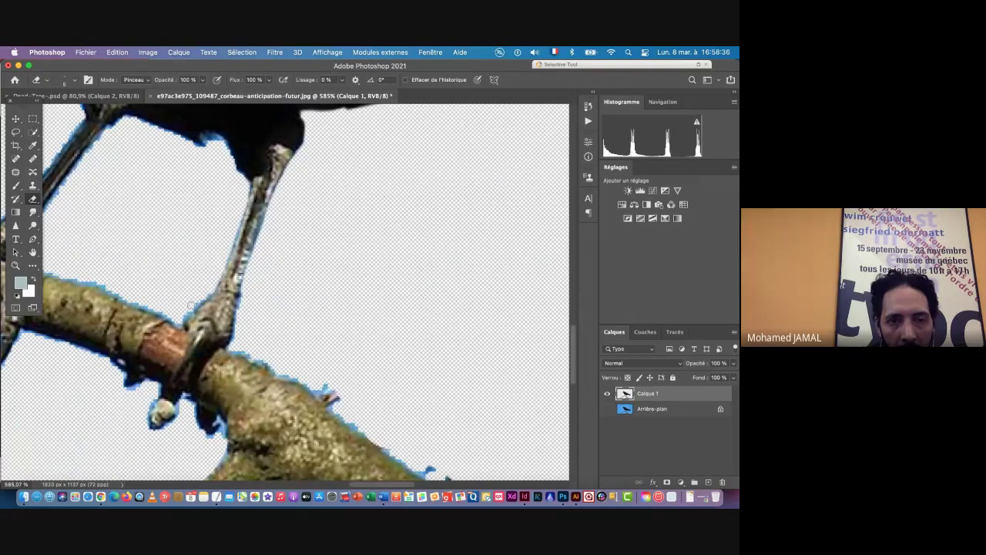
left_click(192, 309, "shift")
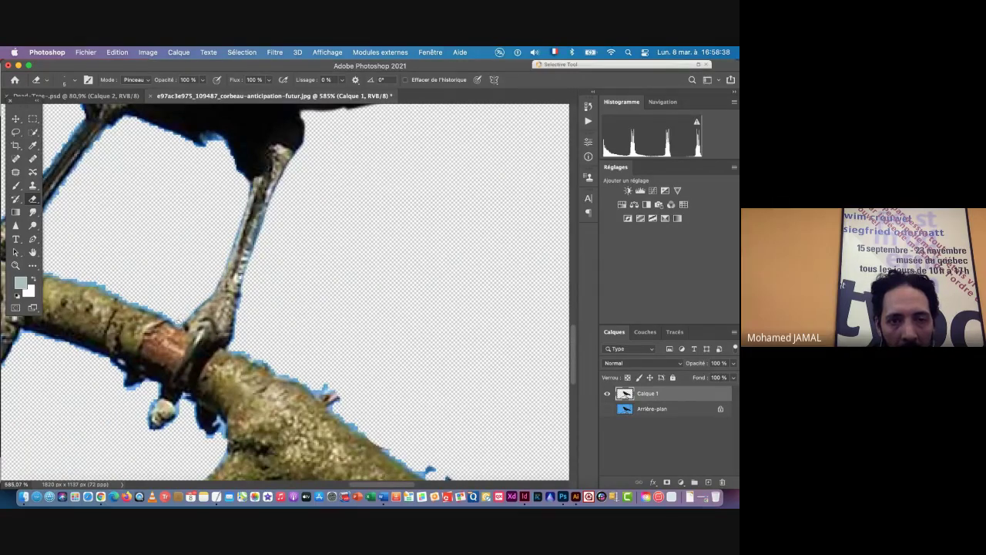
Erase the fringe and twig along the branch's upper edge near the rear foot, plus the tail-facing edge of the lower rear leg
left_click_drag(178, 324, 155, 307)
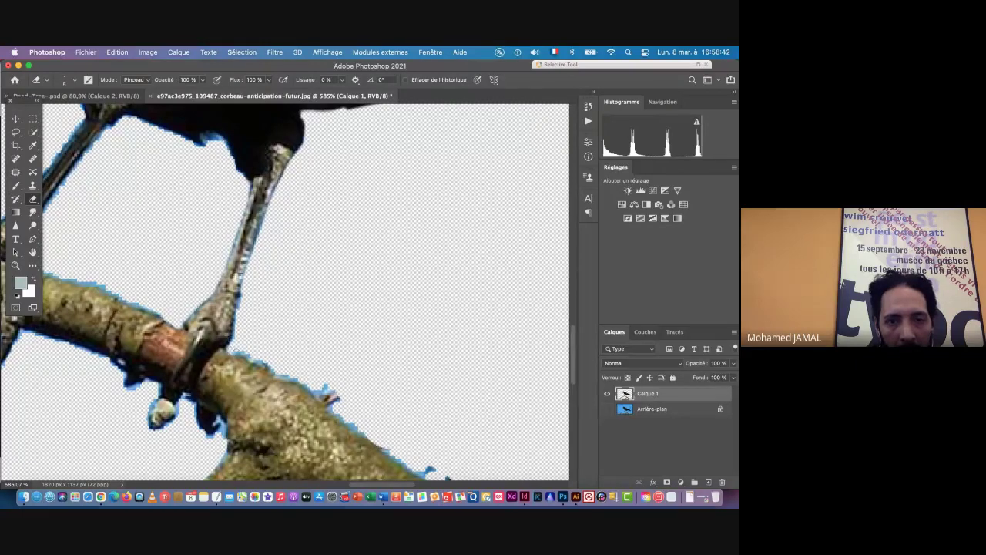
mouse_move(230, 350)
left_mouse_down()
mouse_move(330, 397)
mouse_move(360, 430)
mouse_move(330, 397)
left_mouse_up()
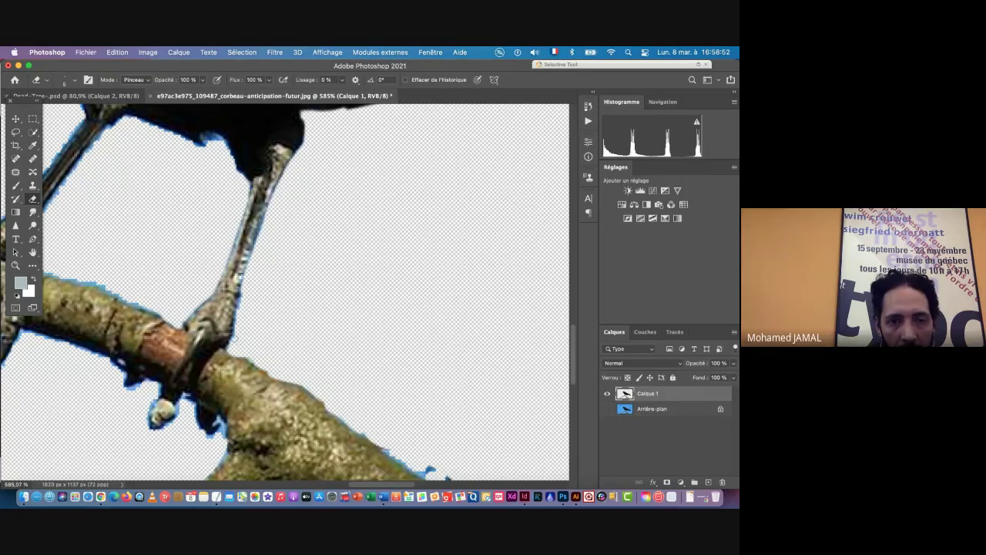
left_click_drag(234, 336, 243, 285)
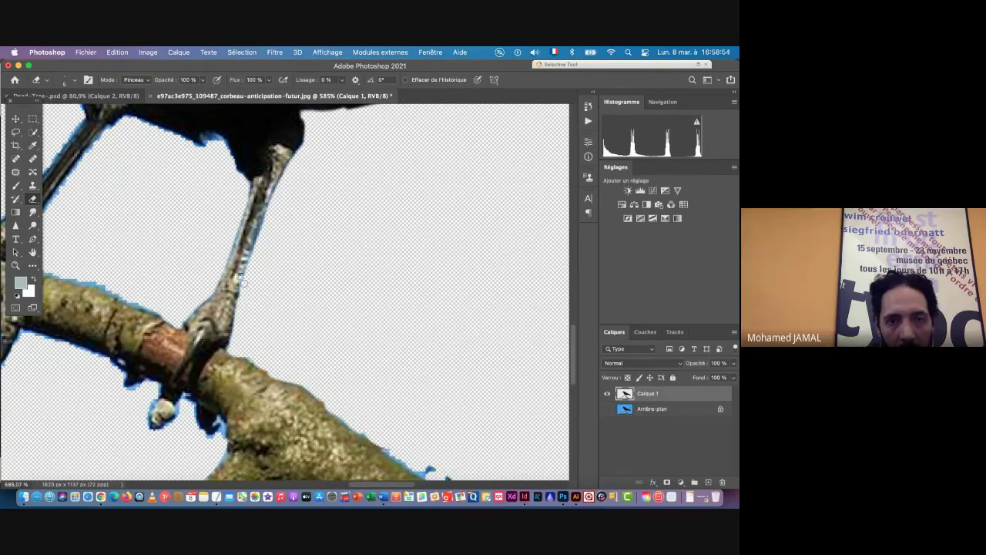
Clean the blue outline between the legs, along the belly and branch, and on both sides of the front leg
left_click_drag(222, 166, 360, 272)
mouse_move(353, 258)
left_mouse_down()
mouse_move(377, 271)
mouse_move(347, 235)
mouse_move(267, 215)
mouse_move(249, 224)
mouse_move(183, 307)
mouse_move(176, 351)
mouse_move(303, 403)
mouse_move(184, 364)
left_mouse_up()
scroll(362, 258, "down", 1)
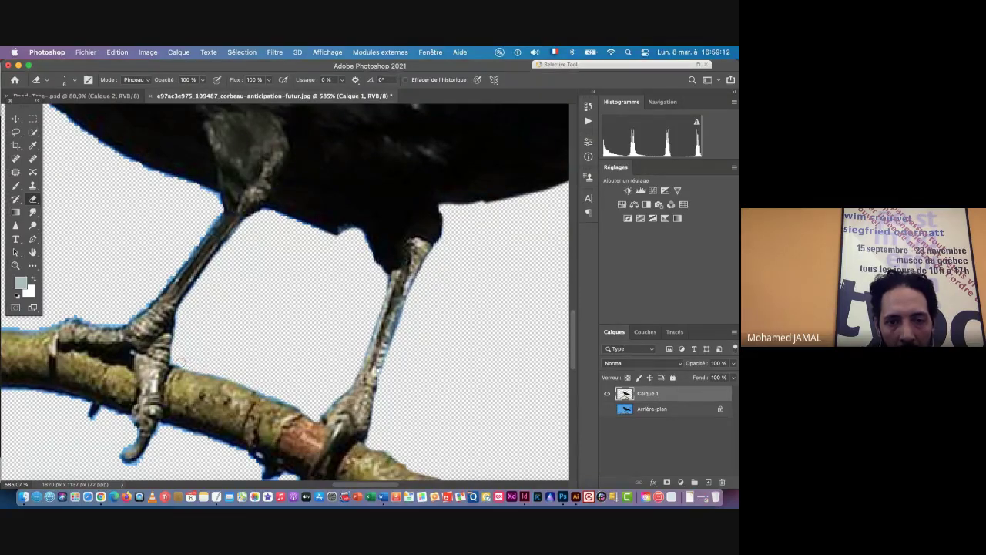
left_click_drag(304, 410, 249, 384)
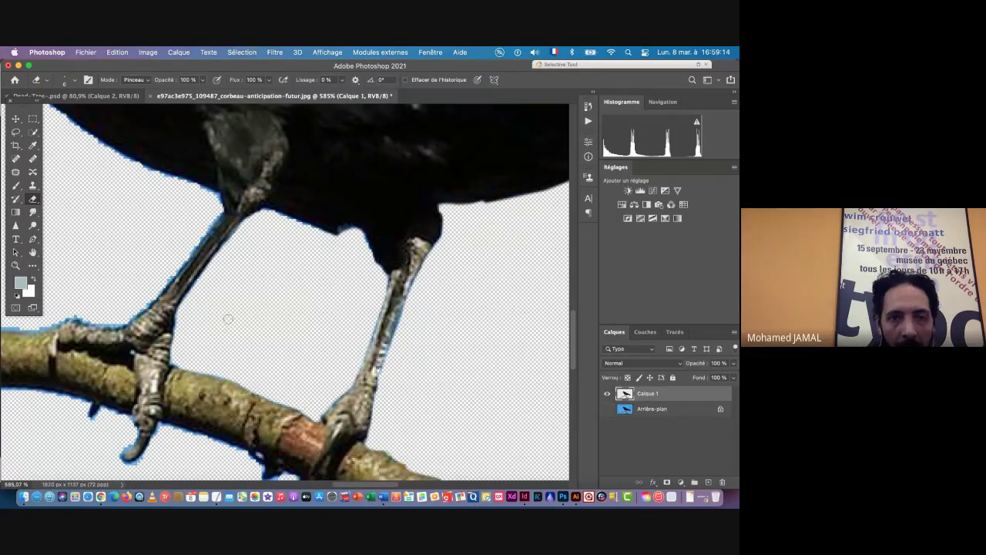
mouse_move(319, 233)
left_mouse_down()
mouse_move(265, 214)
mouse_move(275, 219)
mouse_move(218, 262)
left_mouse_up()
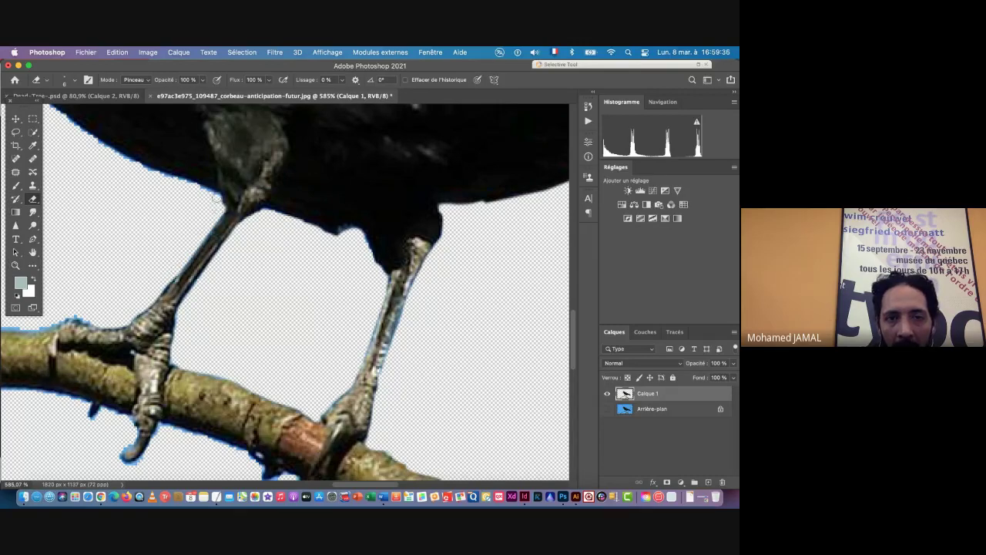
Erase the blue fringe along the belly from the top of the front leg towards the chest
mouse_move(217, 198)
left_mouse_down()
mouse_move(191, 188)
mouse_move(186, 200)
left_mouse_up()
key("super+space")
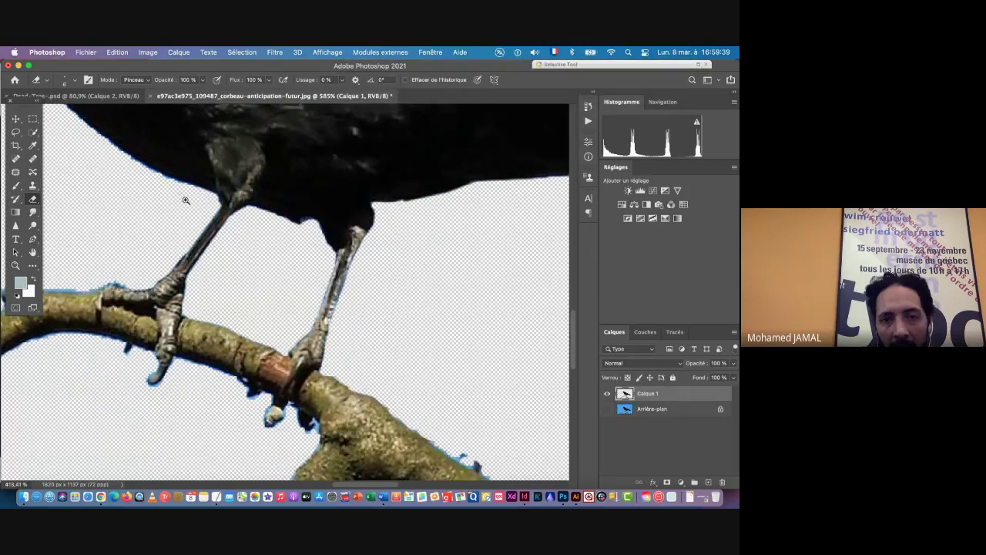
left_click(185, 199, "alt+super")
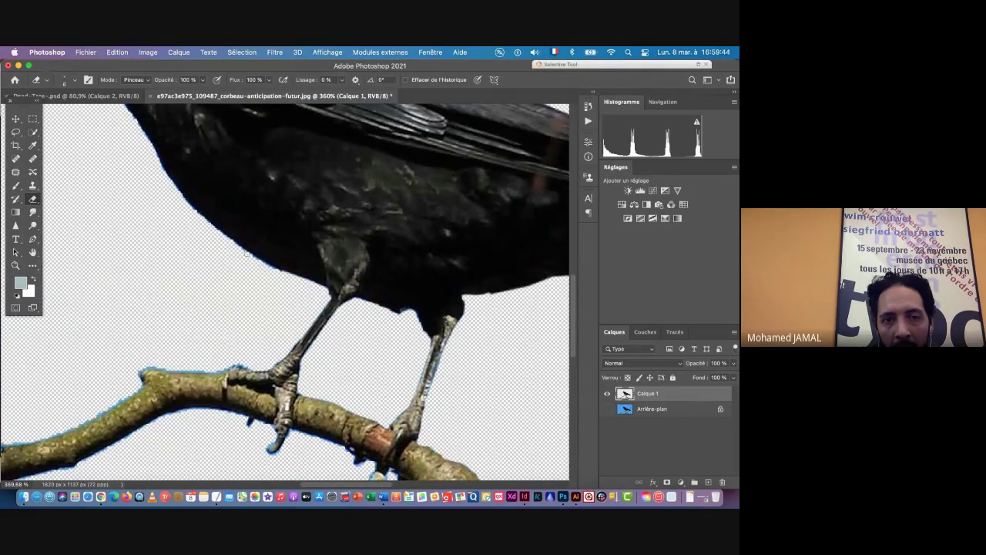
left_click(247, 253, "shift")
left_click(217, 231, "shift")
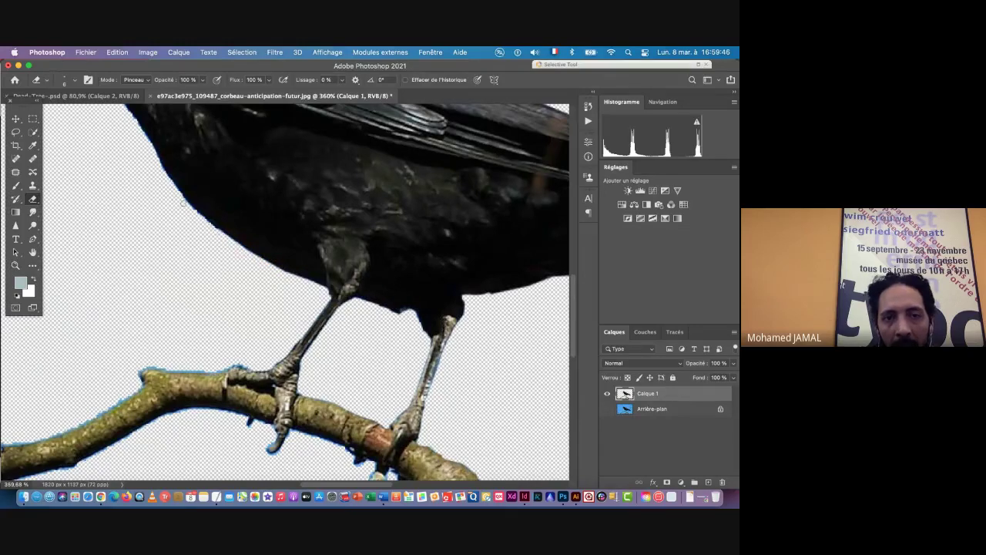
left_click(192, 209, "shift")
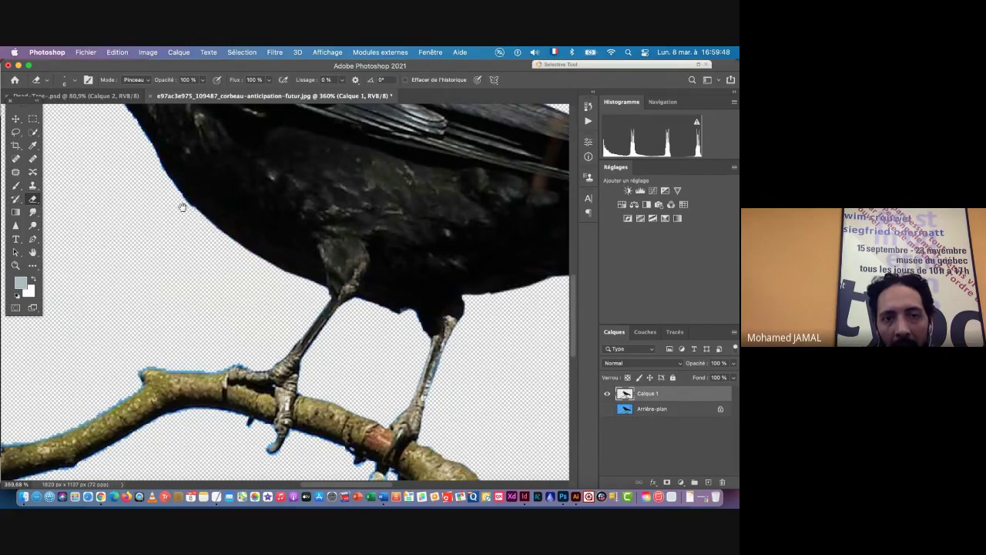
Erase the blue fringe along the crow's chest up to the throat
left_click_drag(182, 207, 339, 362)
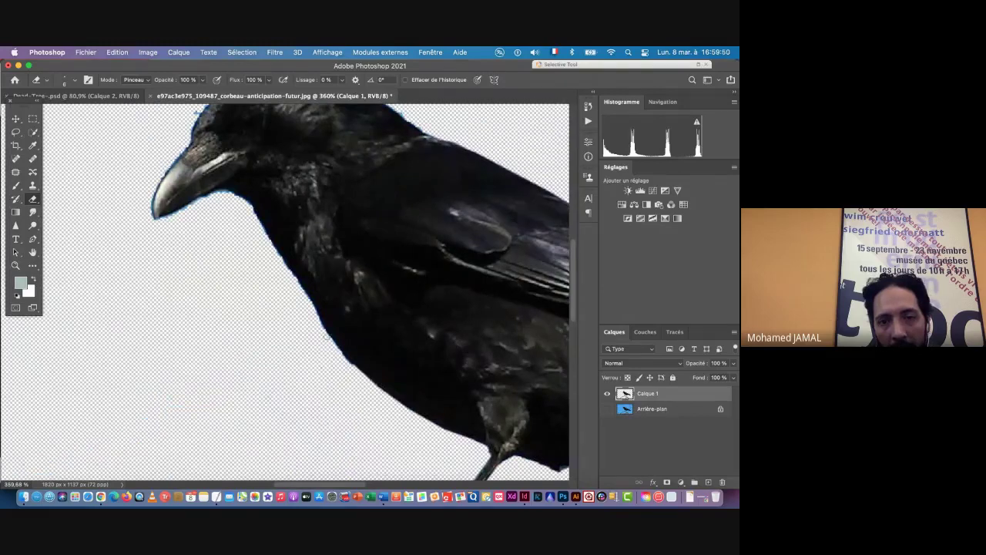
left_click(326, 336, "shift")
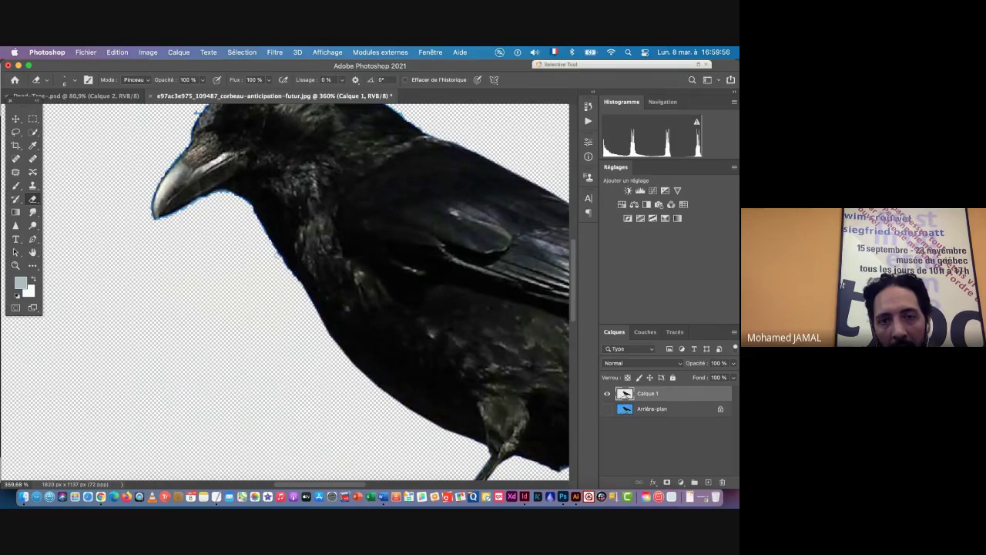
left_click_drag(295, 276, 269, 245)
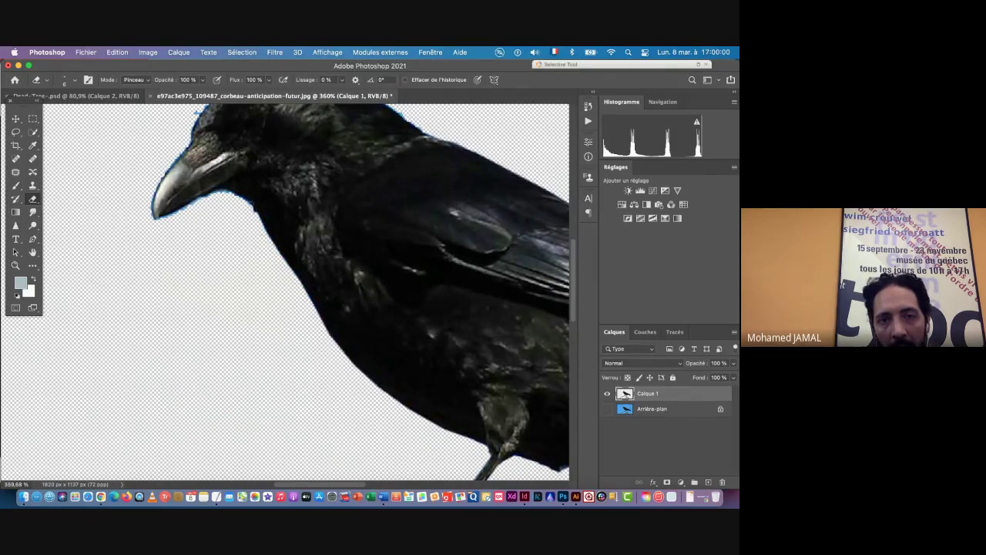
Erase the blue fringe from the crow's nape over the crown and forehead and around the beak with a 12 px eraser
key("super+space")
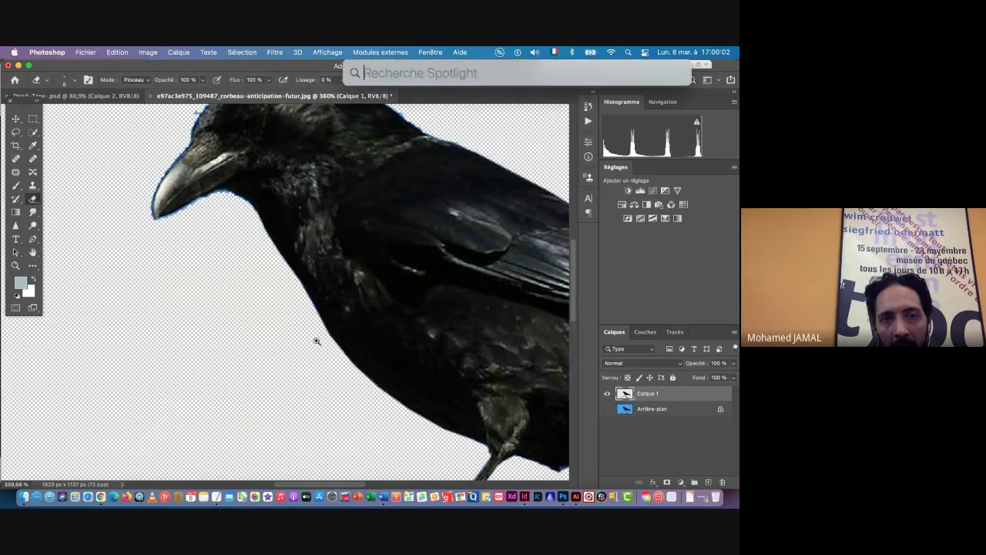
left_click_drag(315, 339, 272, 339)
left_click_drag(354, 295, 211, 394)
left_click_drag(153, 287, 189, 301)
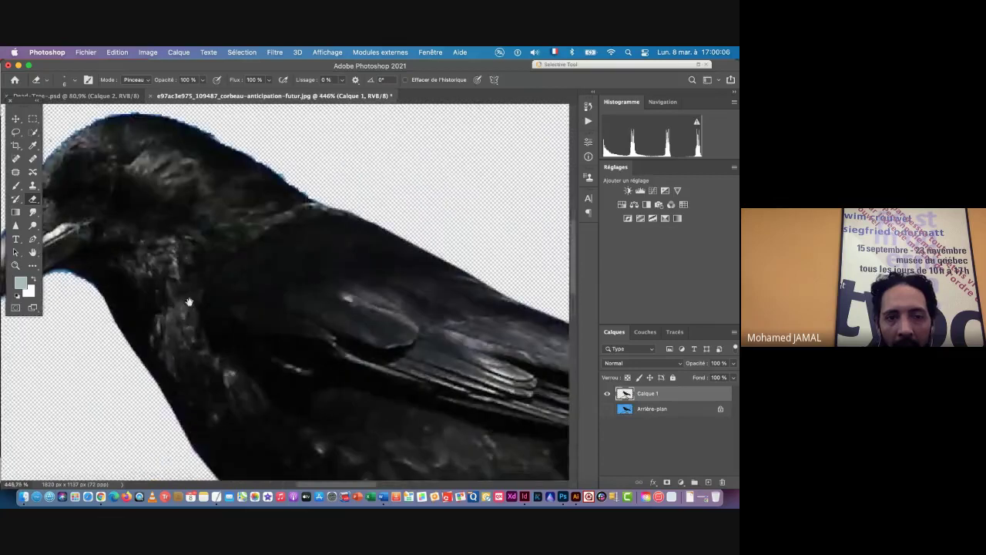
left_click_drag(258, 301, 341, 411)
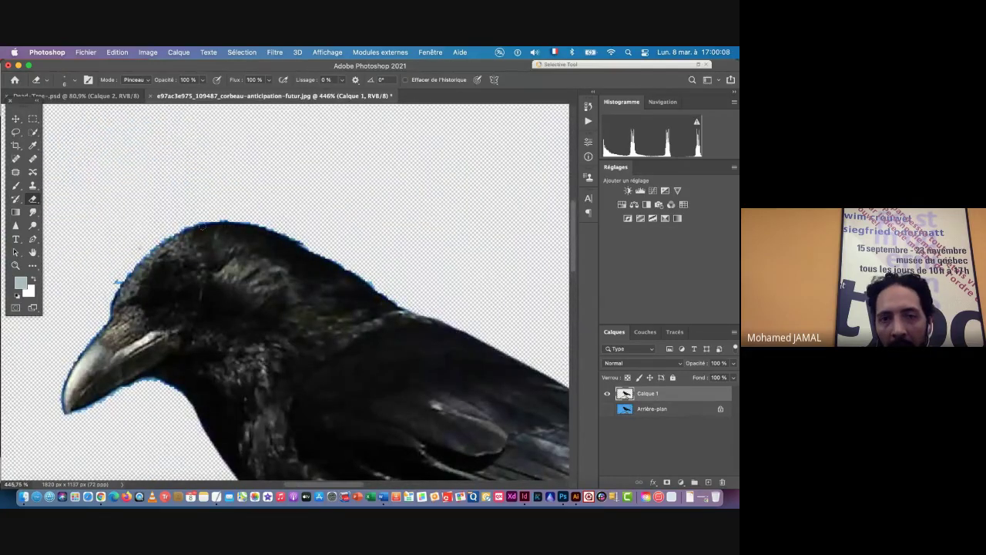
mouse_move(445, 363)
left_mouse_down()
mouse_move(255, 285)
mouse_move(321, 334)
mouse_move(488, 423)
mouse_move(346, 312)
mouse_move(419, 345)
mouse_move(379, 327)
left_mouse_up()
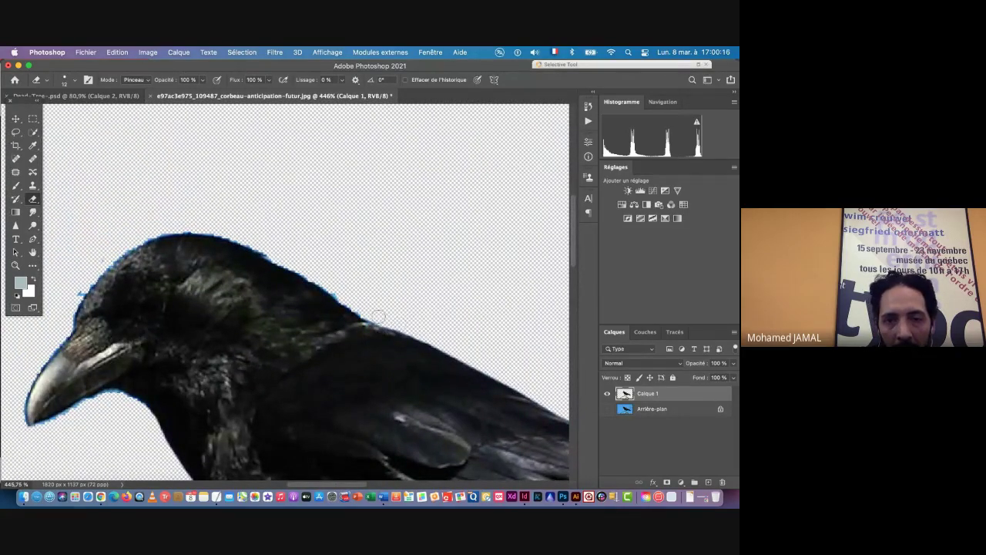
mouse_move(363, 310)
left_mouse_down()
mouse_move(224, 231)
mouse_move(261, 242)
mouse_move(246, 236)
mouse_move(151, 233)
mouse_move(334, 201)
mouse_move(288, 223)
mouse_move(231, 300)
left_mouse_up()
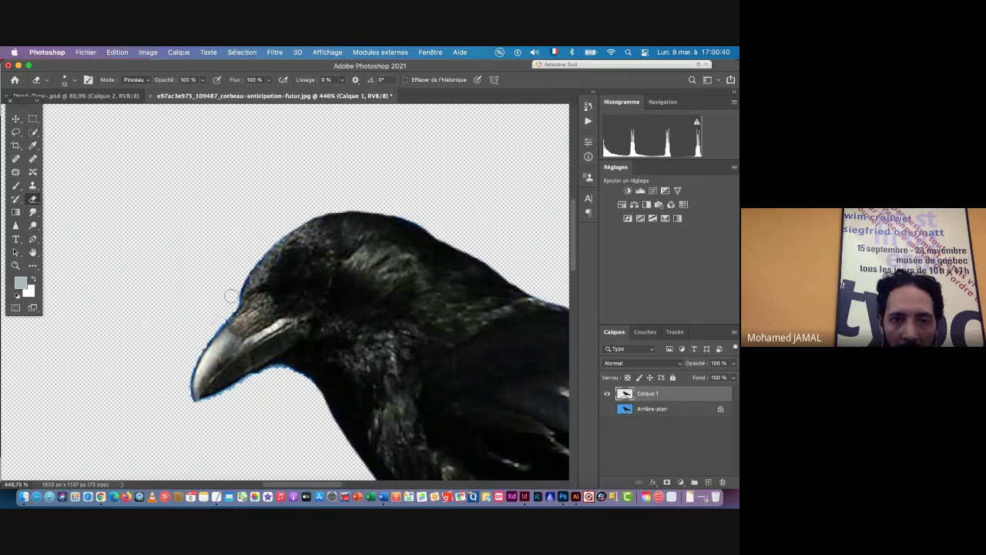
mouse_move(231, 296)
left_mouse_down()
mouse_move(197, 345)
mouse_move(185, 411)
left_mouse_up()
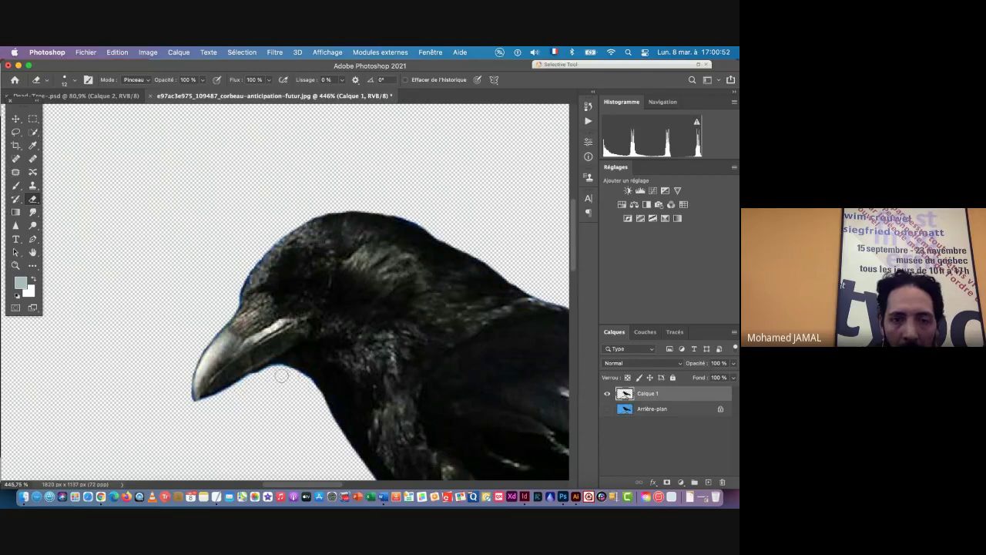
Erase the blue fringe along the branch's underside around the front foot, including the hanging claw and the small twig stub
key("space")
left_click_drag(314, 465, 195, 200)
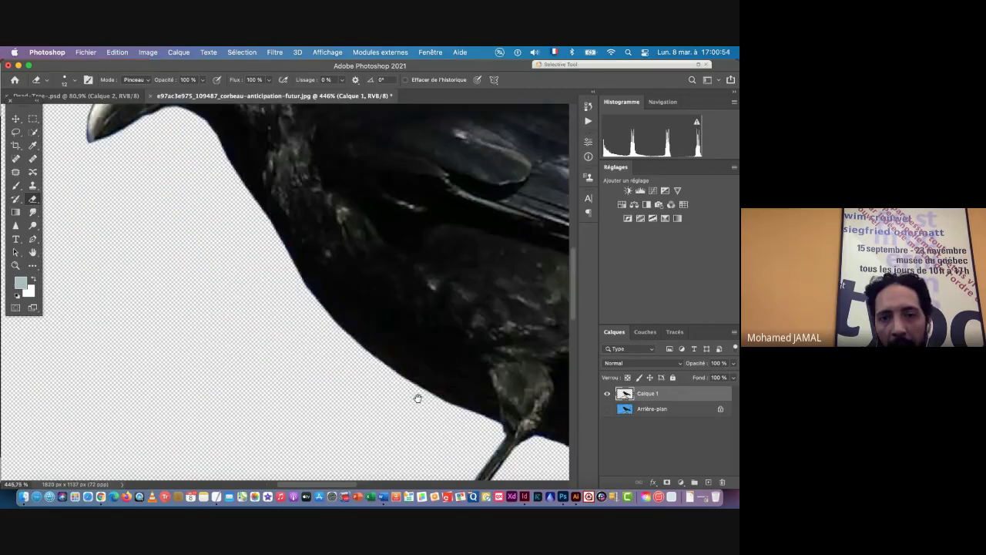
scroll(417, 398, "down", 8)
scroll(294, 353, "down", 1)
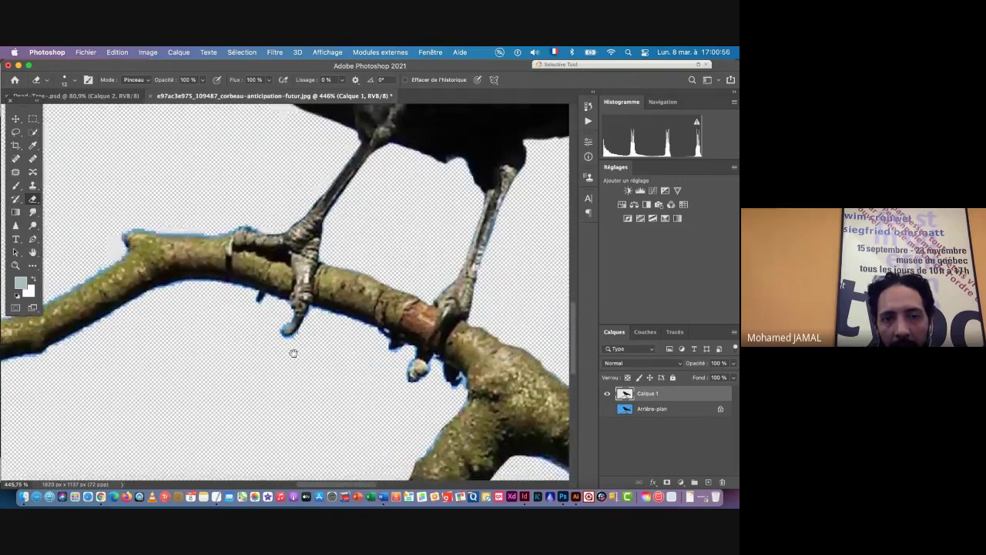
scroll(293, 353, "left", 3)
mouse_move(313, 262)
left_mouse_down()
mouse_move(183, 261)
mouse_move(170, 264)
mouse_move(168, 287)
left_mouse_up()
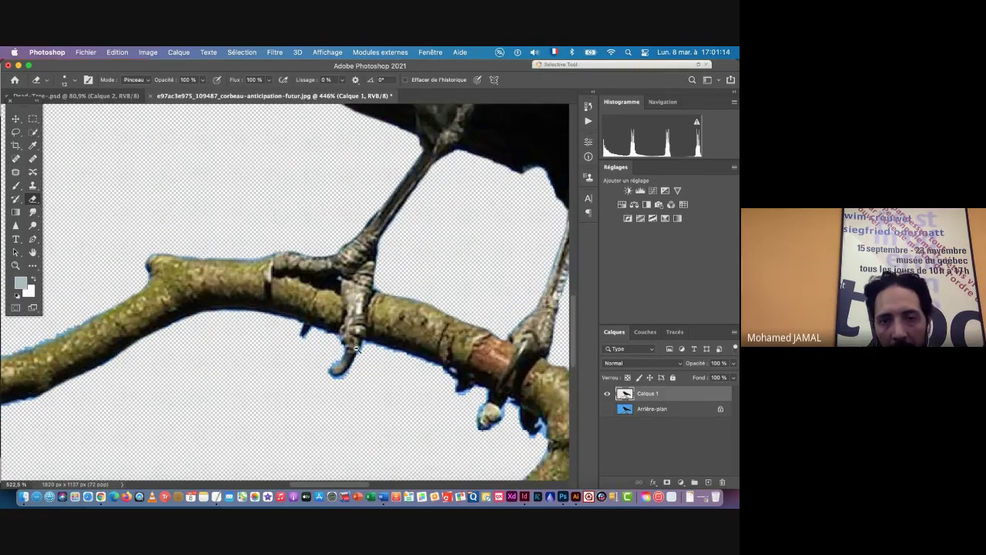
scroll(330, 349, "up", 2)
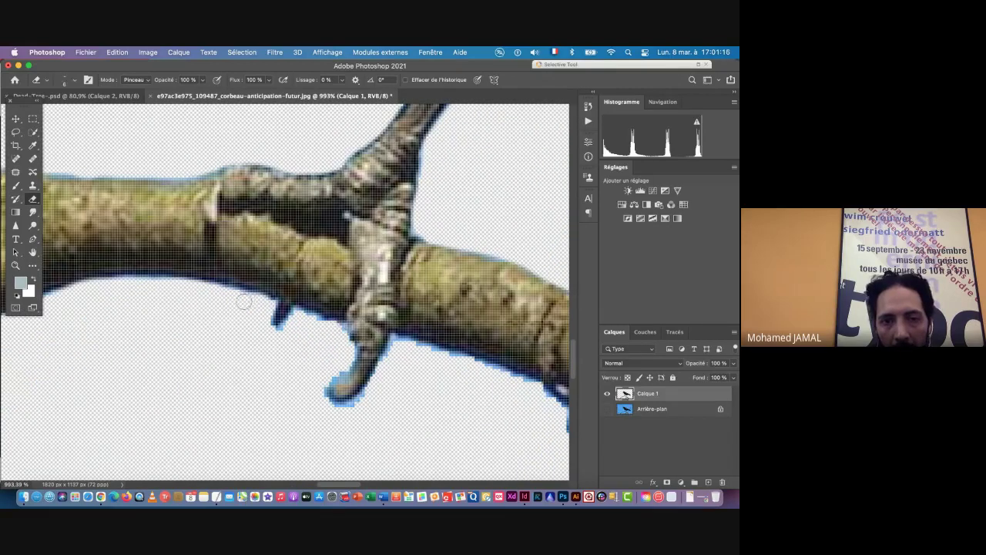
mouse_move(242, 292)
left_mouse_down()
mouse_move(265, 303)
mouse_move(270, 335)
mouse_move(289, 319)
mouse_move(334, 331)
mouse_move(346, 352)
mouse_move(320, 385)
mouse_move(330, 404)
mouse_move(316, 393)
mouse_move(348, 357)
mouse_move(394, 349)
mouse_move(369, 394)
mouse_move(330, 409)
mouse_move(356, 403)
left_mouse_up()
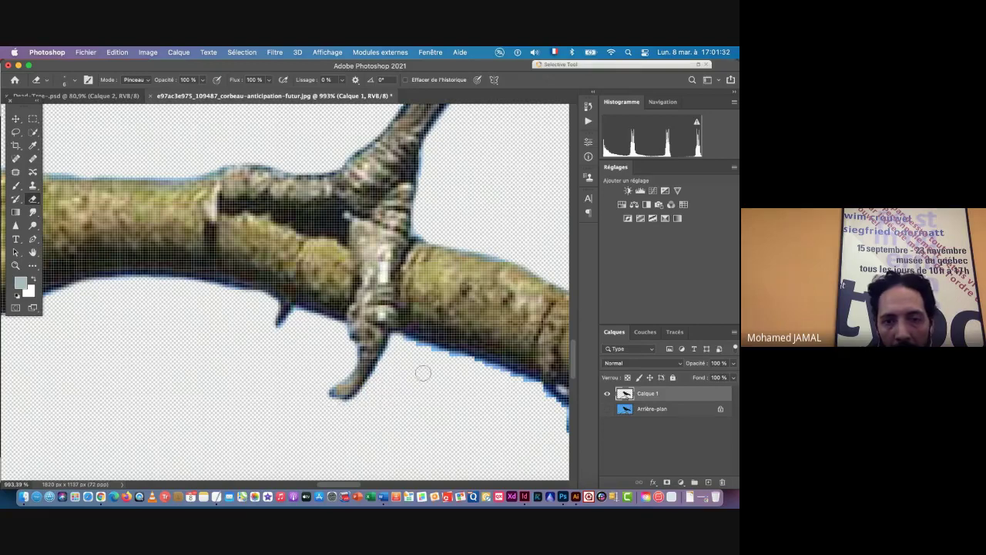
mouse_move(402, 341)
left_mouse_down()
mouse_move(528, 389)
mouse_move(466, 364)
left_mouse_up()
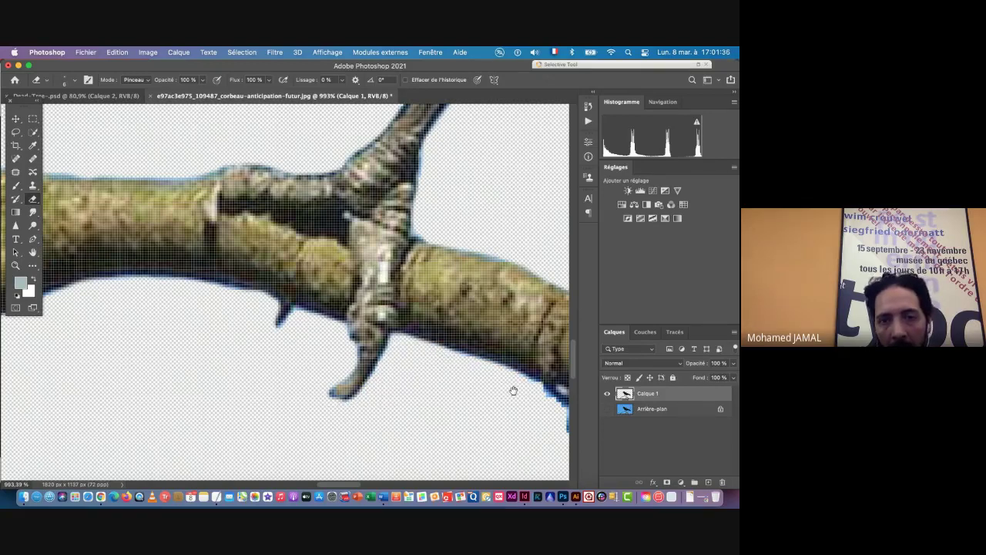
Clean the blue outline around the rear foot's hanging claws and along the adjoining inner edge of the branch fork
left_click_drag(336, 290, 262, 204)
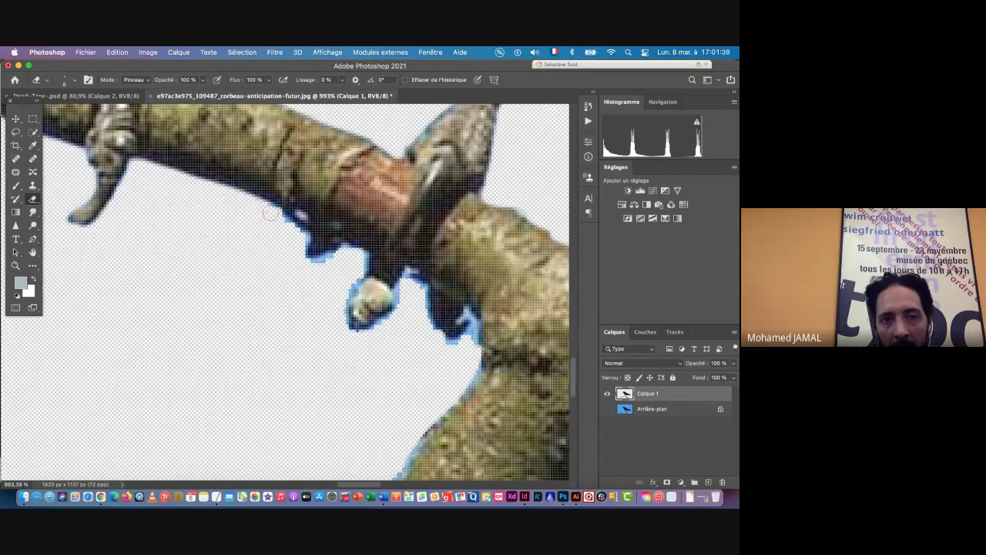
mouse_move(300, 236)
left_mouse_down()
mouse_move(317, 269)
mouse_move(341, 252)
mouse_move(332, 261)
mouse_move(348, 252)
mouse_move(360, 260)
mouse_move(339, 322)
mouse_move(394, 317)
mouse_move(406, 287)
mouse_move(374, 333)
mouse_move(410, 274)
mouse_move(425, 322)
mouse_move(460, 343)
left_mouse_up()
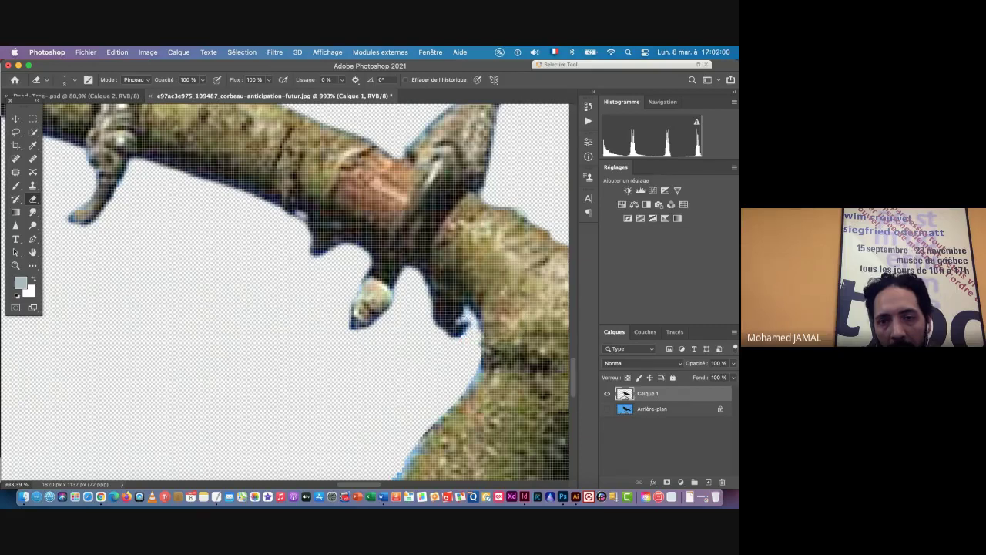
left_click_drag(466, 311, 475, 317)
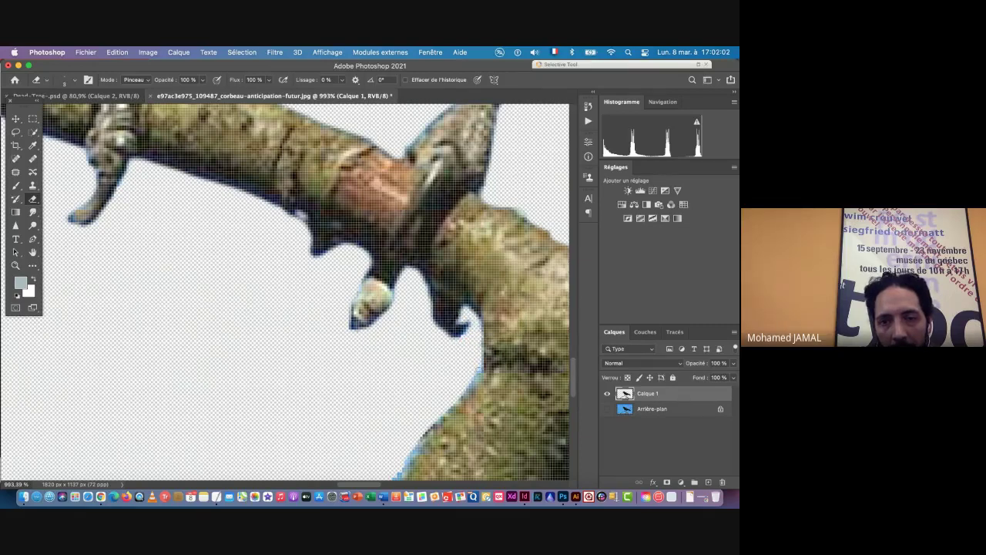
mouse_move(478, 370)
left_mouse_down()
mouse_move(397, 472)
mouse_move(443, 409)
left_mouse_up()
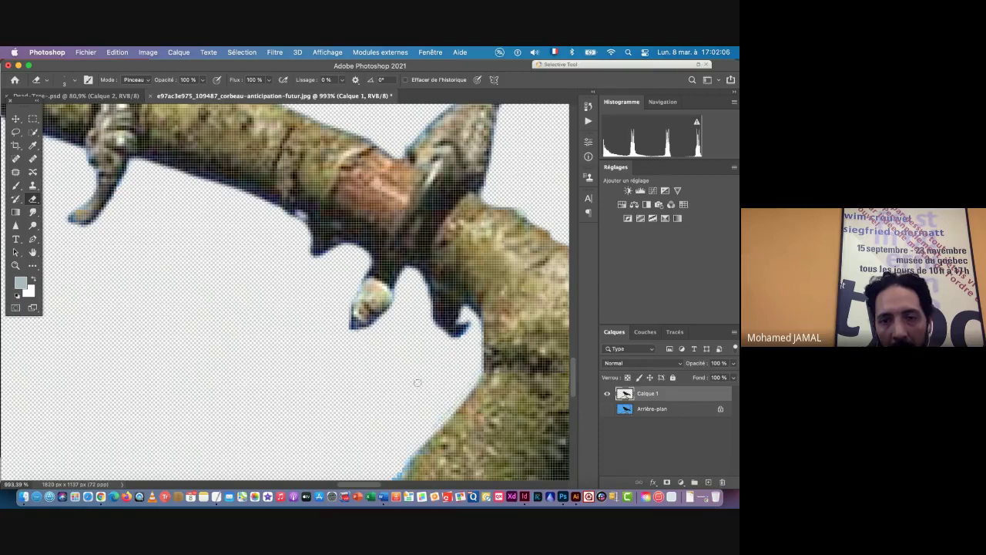
Erase the fringe and small twig along the thick branch behind the rear foot, its underside, and the lower limb's outer edge using an 11 px eraser
left_click_drag(446, 362, 368, 365)
left_click_drag(213, 407, 181, 455)
mouse_move(355, 456)
left_mouse_down()
mouse_move(383, 434)
mouse_move(320, 338)
left_mouse_up()
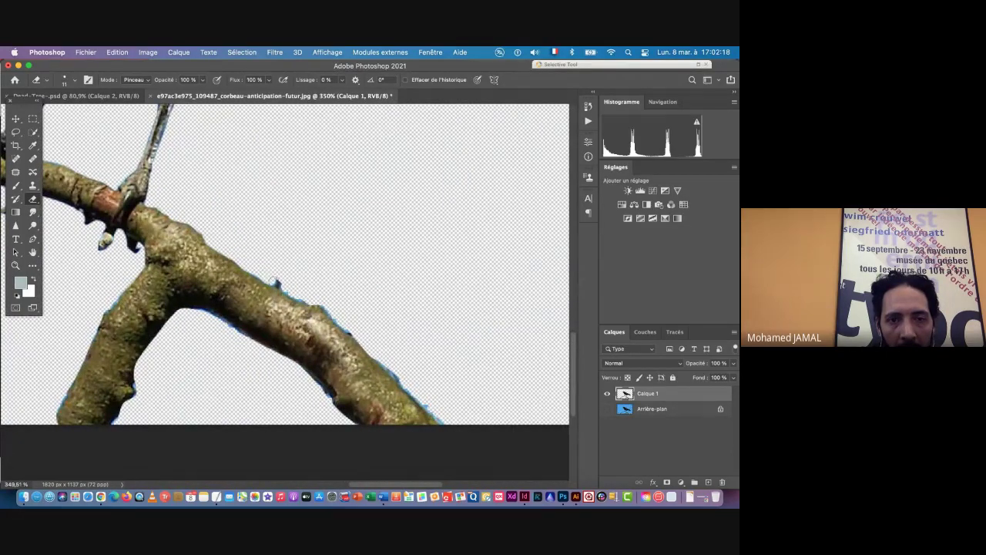
left_click_drag(276, 284, 302, 296)
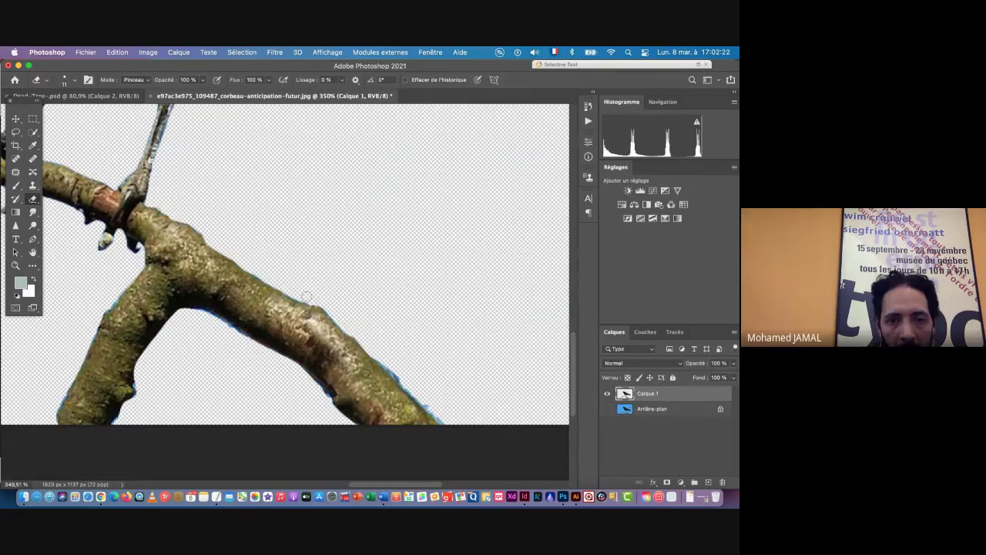
left_click_drag(370, 349, 449, 420)
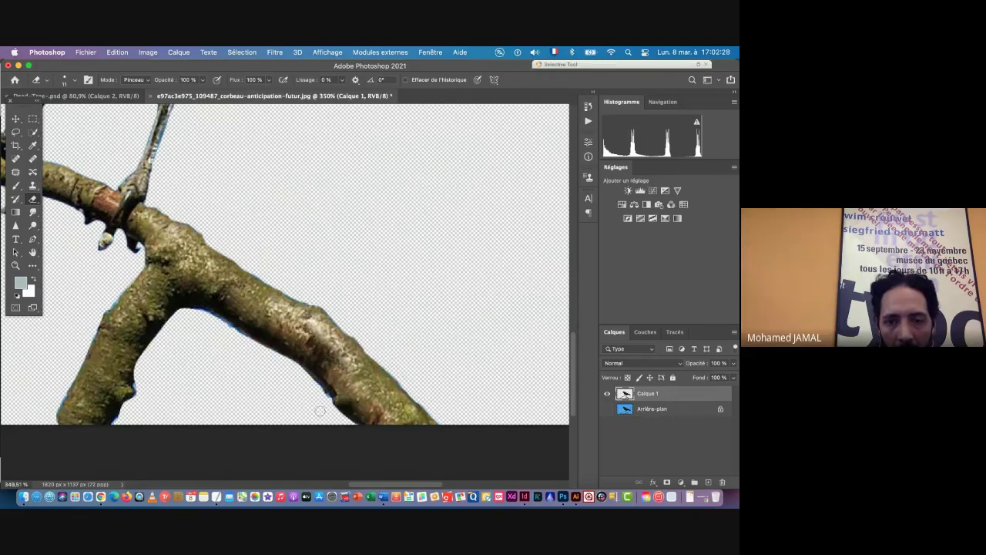
left_click_drag(326, 400, 286, 368)
mouse_move(244, 342)
left_mouse_down()
mouse_move(187, 313)
mouse_move(247, 342)
left_mouse_up()
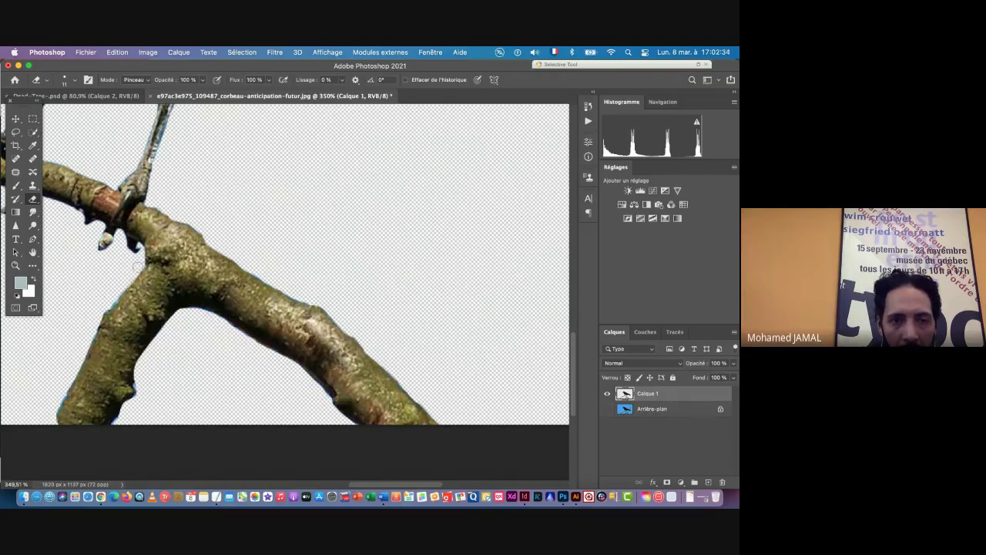
mouse_move(128, 279)
left_mouse_down()
mouse_move(94, 322)
mouse_move(56, 402)
left_mouse_up()
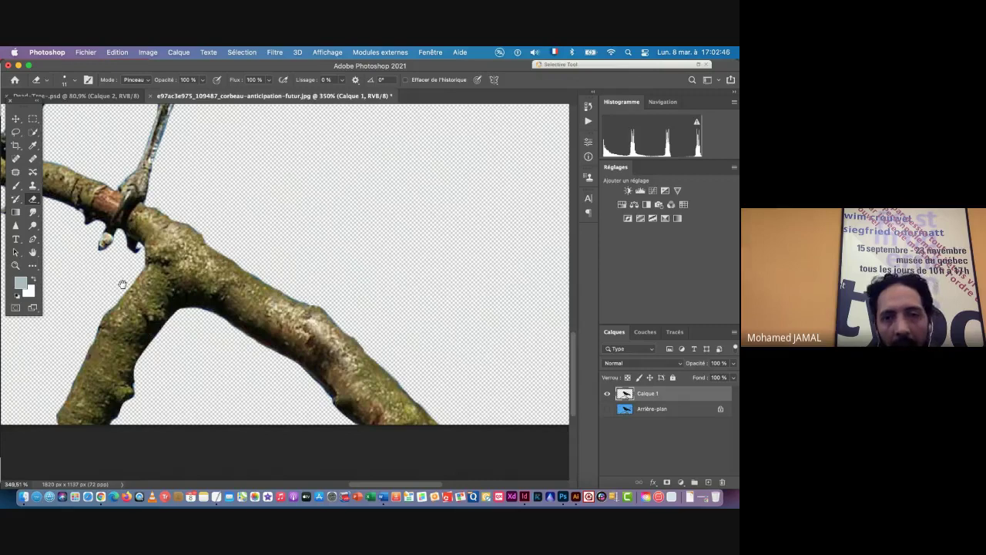
Erase the blue fringe and thin twig along the upper edge of the branch from the front foot to the second knot
left_click_drag(385, 296, 391, 296)
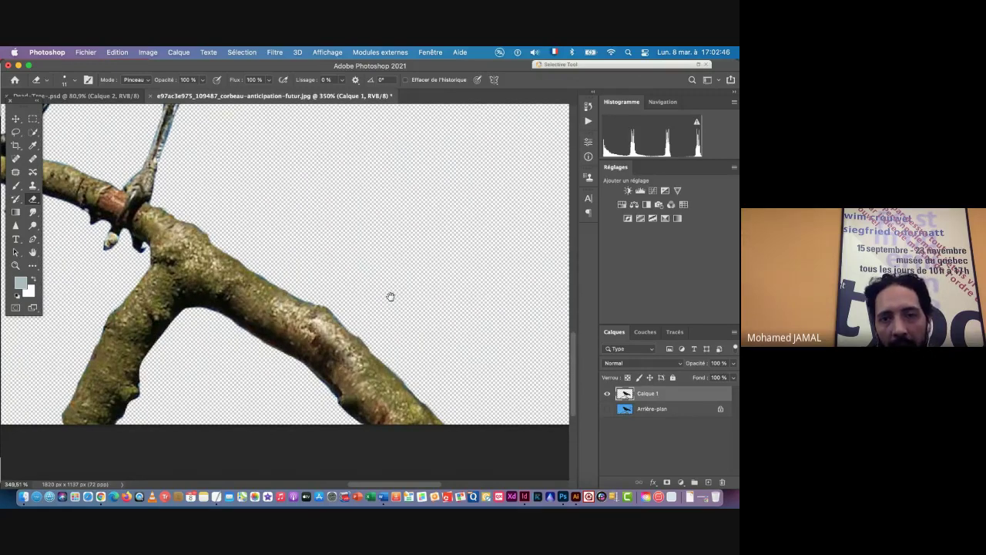
scroll(391, 297, "left", 10)
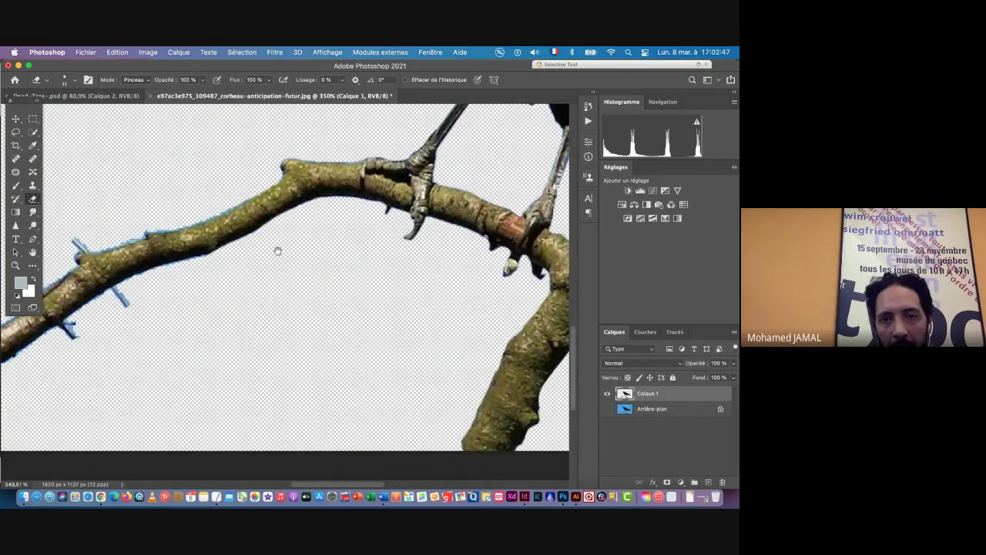
scroll(278, 250, "up", 5)
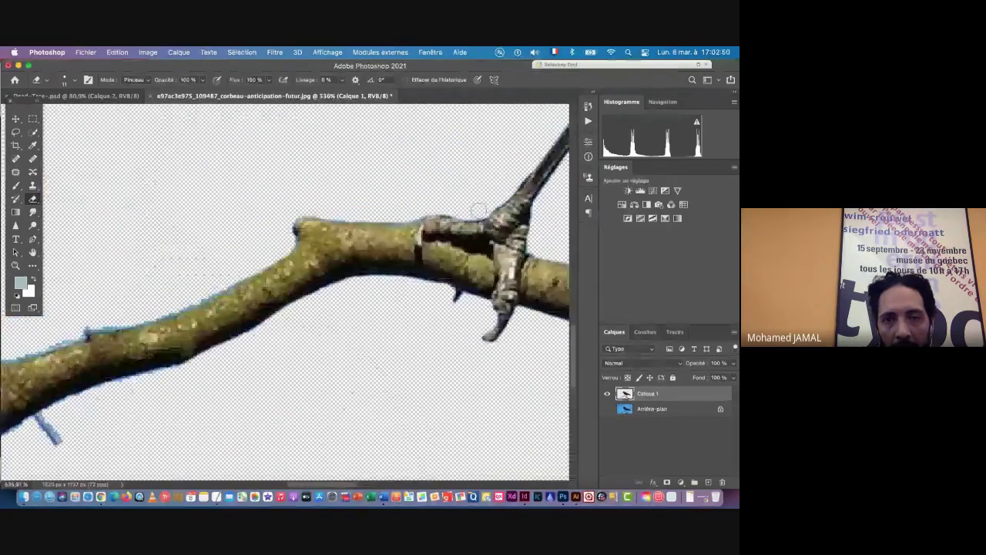
mouse_move(478, 211)
left_mouse_down()
mouse_move(300, 205)
mouse_move(333, 212)
mouse_move(240, 275)
mouse_move(521, 180)
mouse_move(386, 241)
mouse_move(388, 209)
mouse_move(320, 215)
left_mouse_up()
key("space")
mouse_move(340, 221)
left_mouse_down()
mouse_move(311, 232)
mouse_move(262, 240)
mouse_move(289, 240)
mouse_move(278, 245)
mouse_move(219, 248)
mouse_move(207, 271)
mouse_move(239, 239)
left_mouse_up()
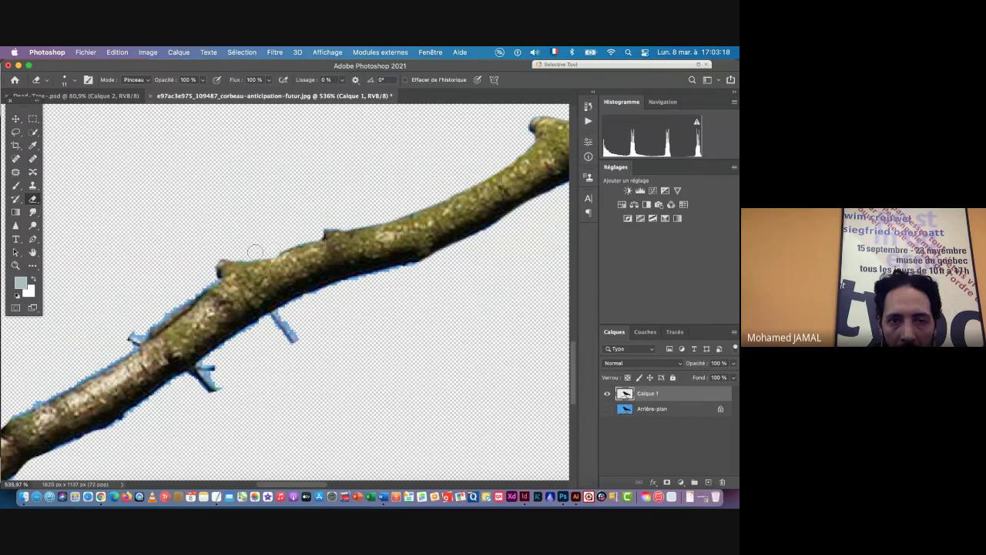
Erase the blue fringe and all protruding twigs along the thin branch's underside down to the fork near its broken tip
left_click_drag(433, 265, 349, 287)
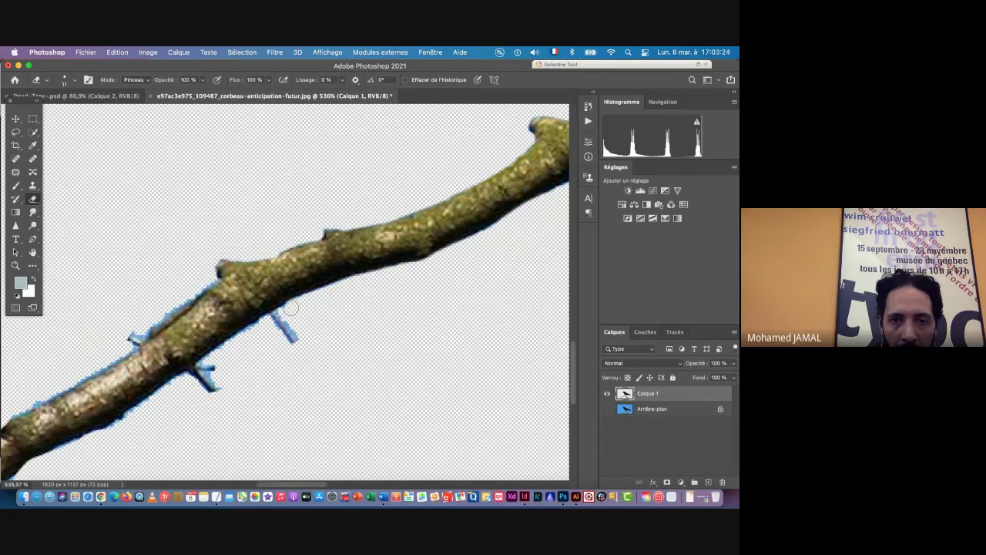
left_click_drag(233, 345, 164, 398)
left_click(127, 422, "shift")
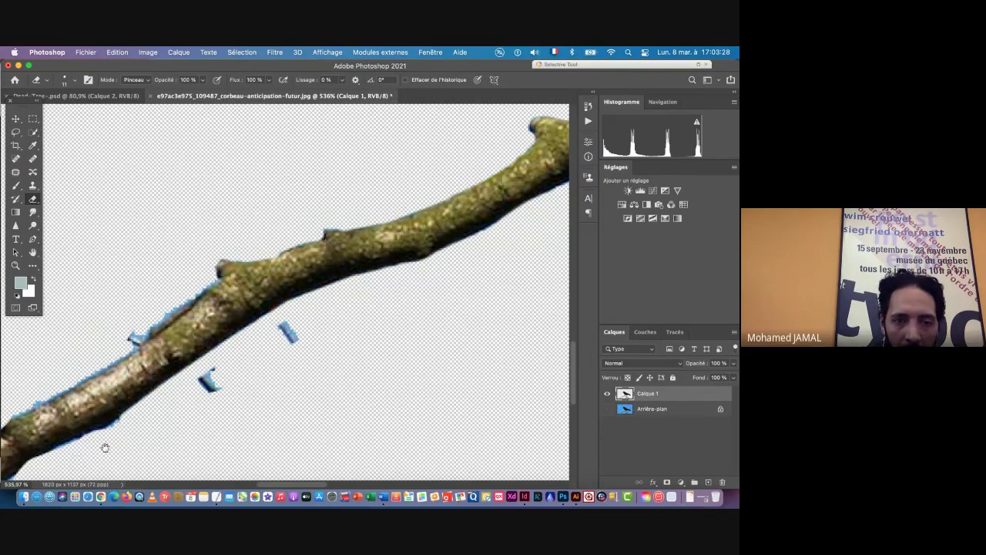
left_click_drag(106, 447, 262, 369)
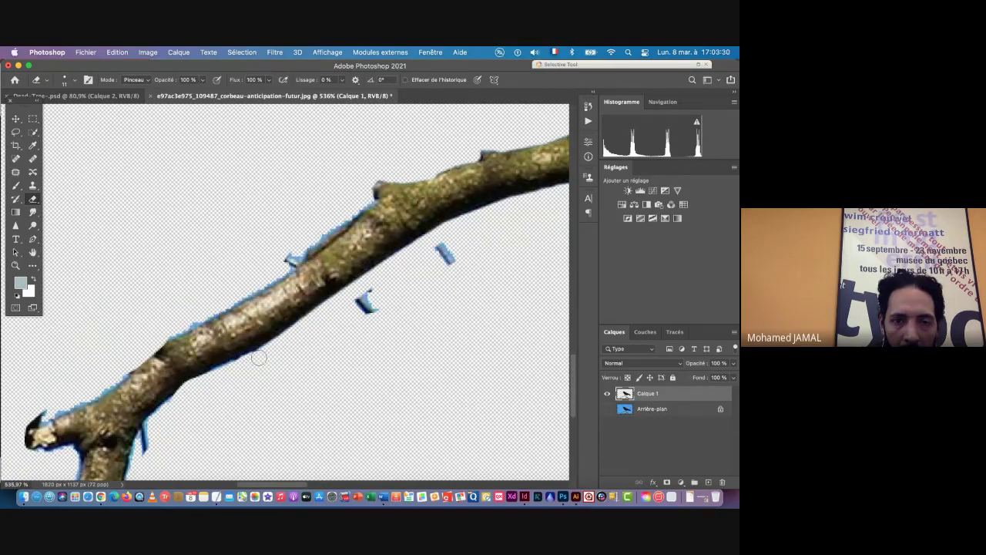
left_click(205, 381, "shift")
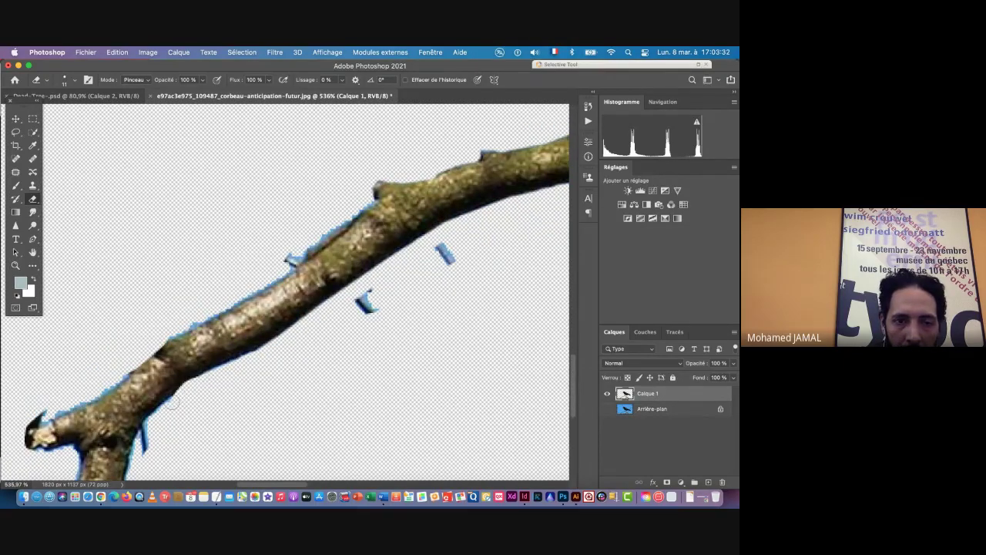
left_click_drag(149, 424, 136, 470)
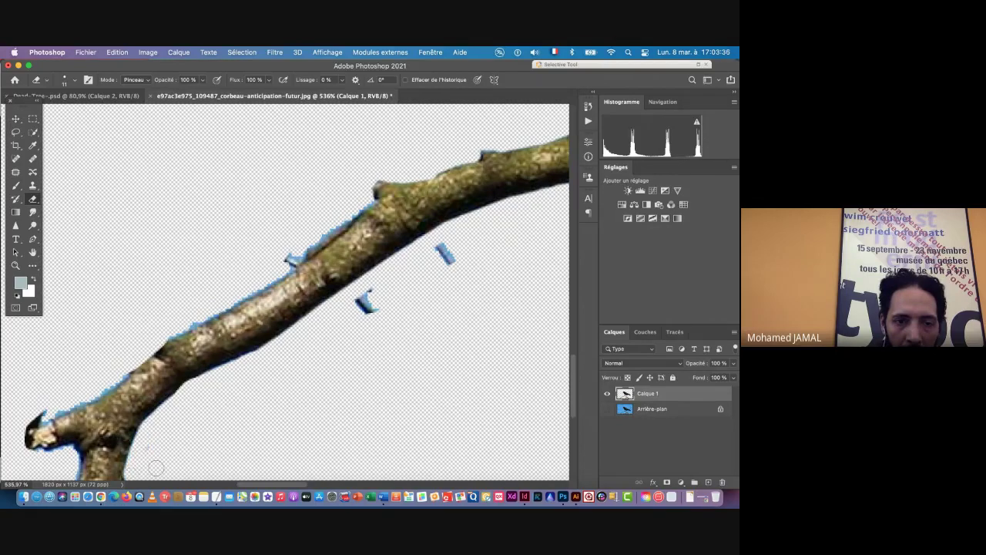
left_click_drag(356, 329, 377, 291)
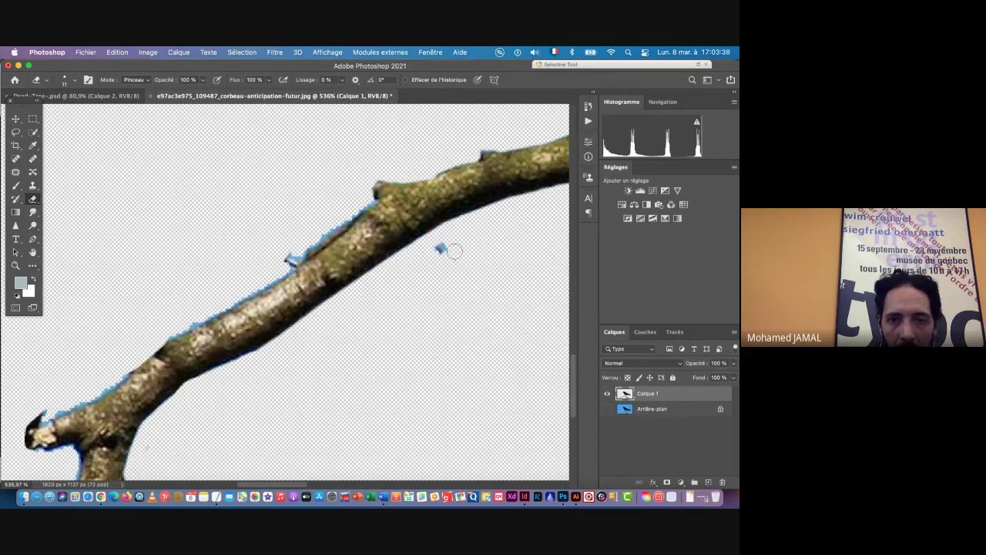
left_click_drag(449, 252, 429, 263)
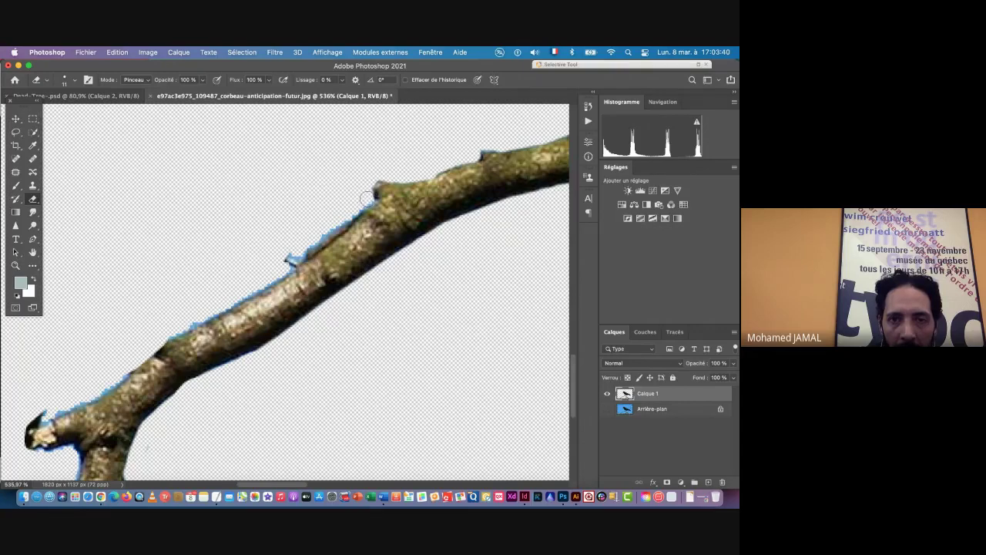
Erase the blue fringe and small twig along the thin branch's upper edge from the knot to the broken tip
mouse_move(297, 256)
left_mouse_down()
mouse_move(159, 332)
mouse_move(282, 269)
left_mouse_up()
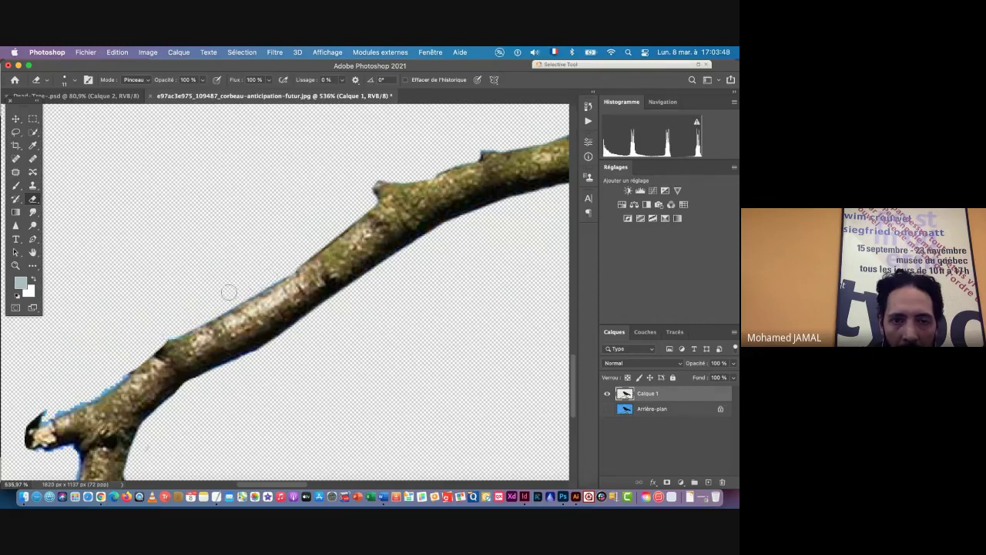
scroll(347, 214, "down", 5)
scroll(348, 213, "left", 5)
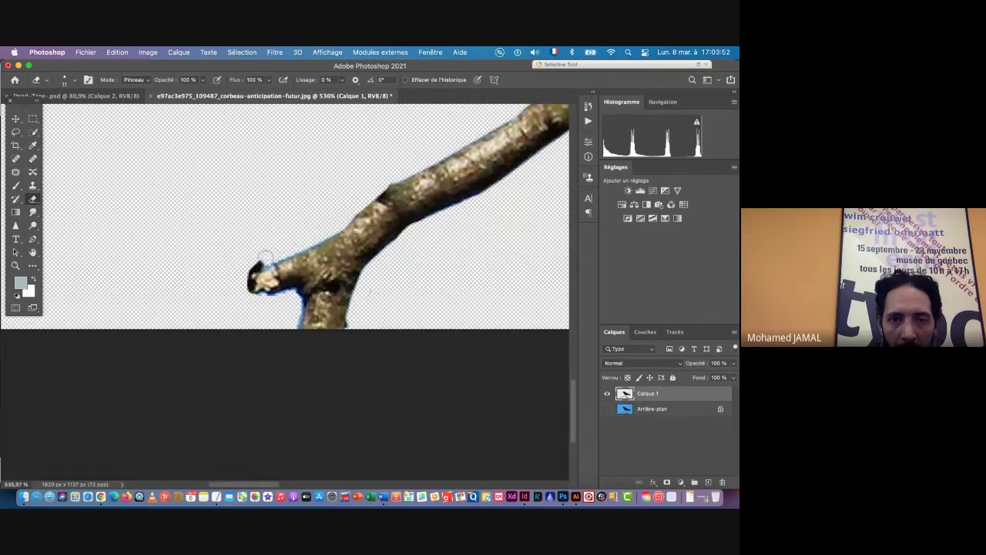
left_click_drag(266, 258, 333, 228)
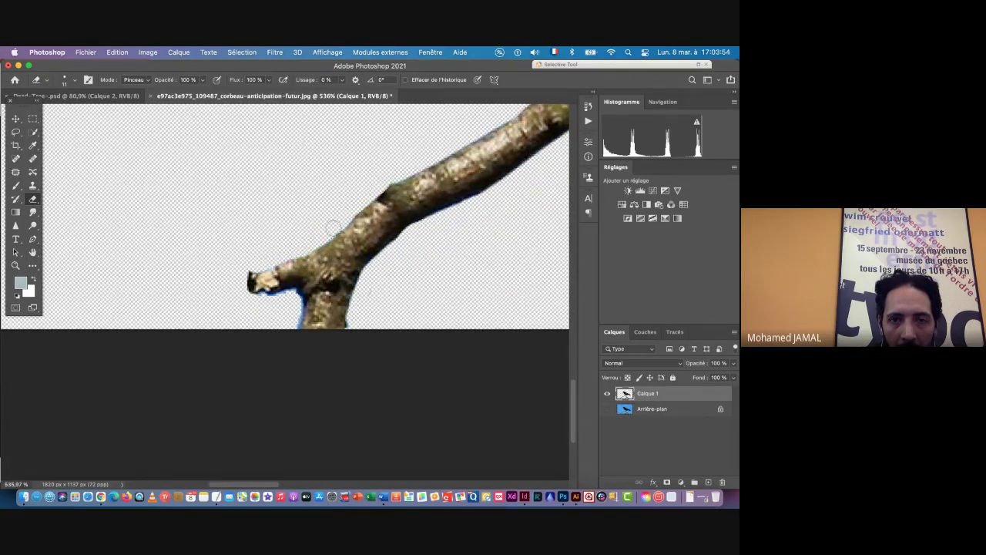
Erase the remaining blue fringe beneath the broken tip and along both sides of the short stub at the branch's fork
mouse_move(291, 301)
left_mouse_down()
mouse_move(249, 302)
mouse_move(291, 305)
mouse_move(293, 328)
left_mouse_up()
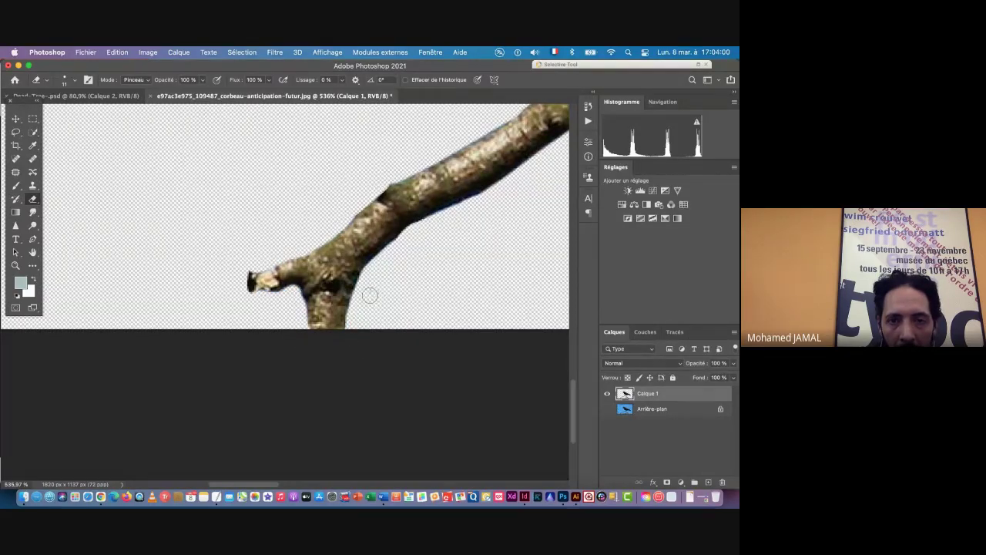
scroll(449, 258, "down", 10)
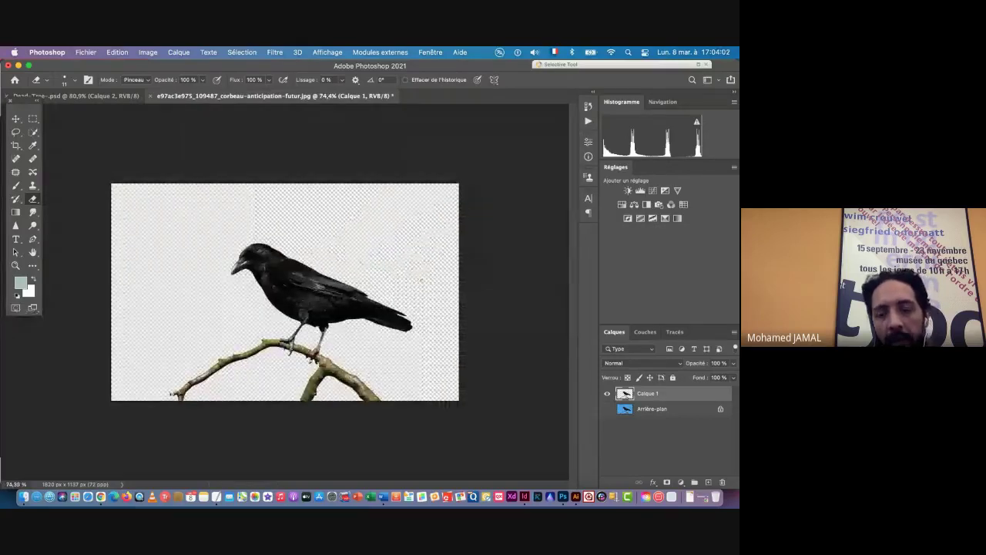
Move the crow cutout into the Dead-Tree document and place its layer between Calque 1 and Calque 2
key("v")
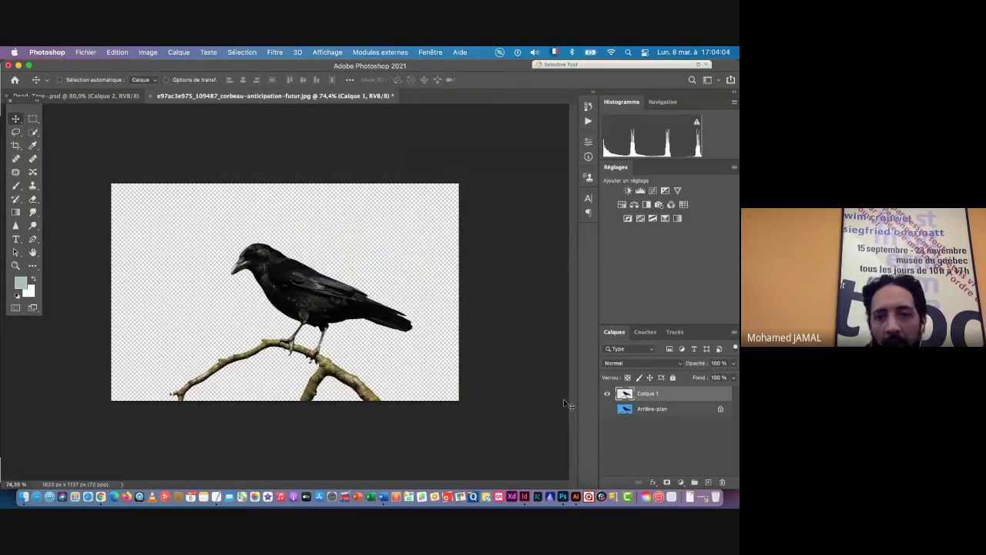
left_click_drag(629, 409, 176, 254)
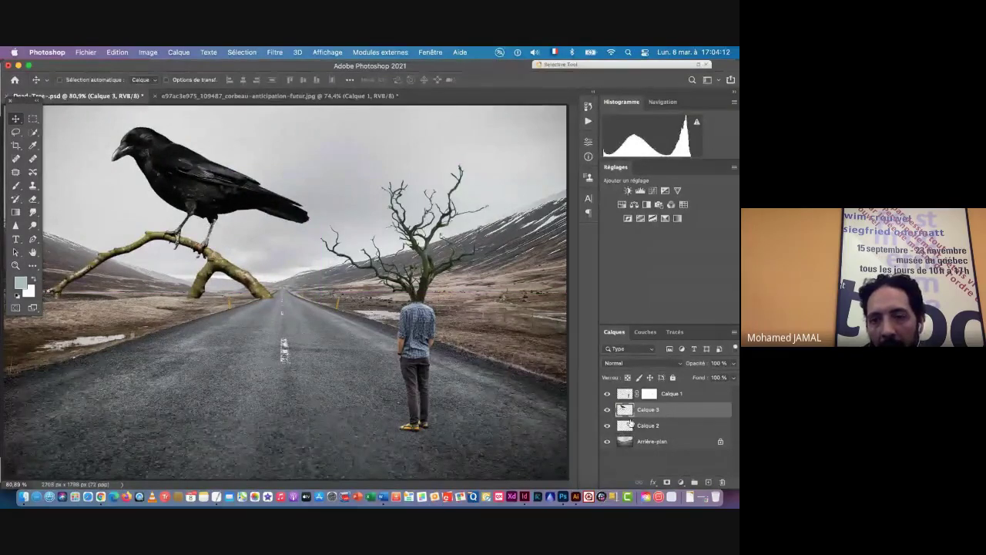
left_click_drag(631, 410, 673, 396)
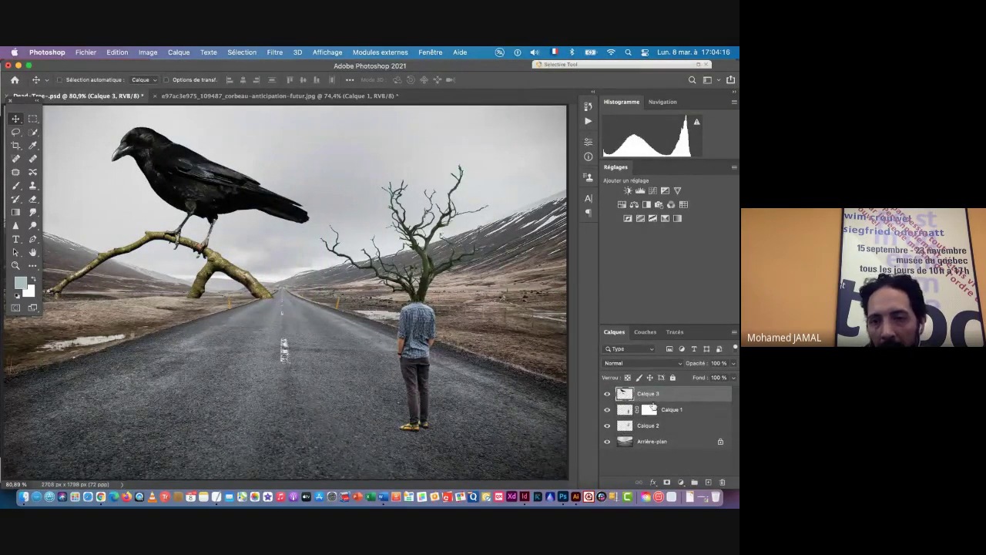
left_click_drag(677, 395, 669, 420)
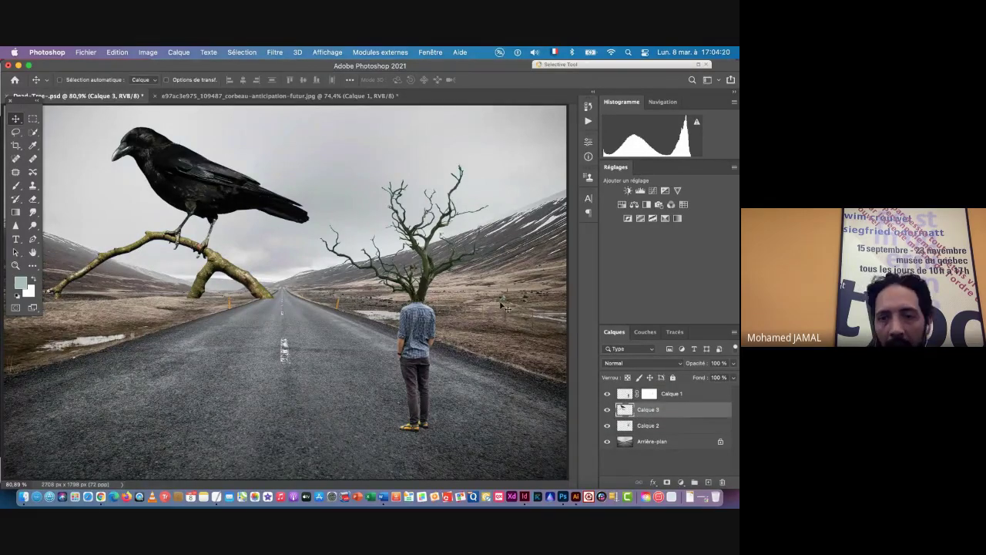
Flip the tree on Calque 2 horizontally and realign its trunk with the headless man's collar
left_click(628, 425)
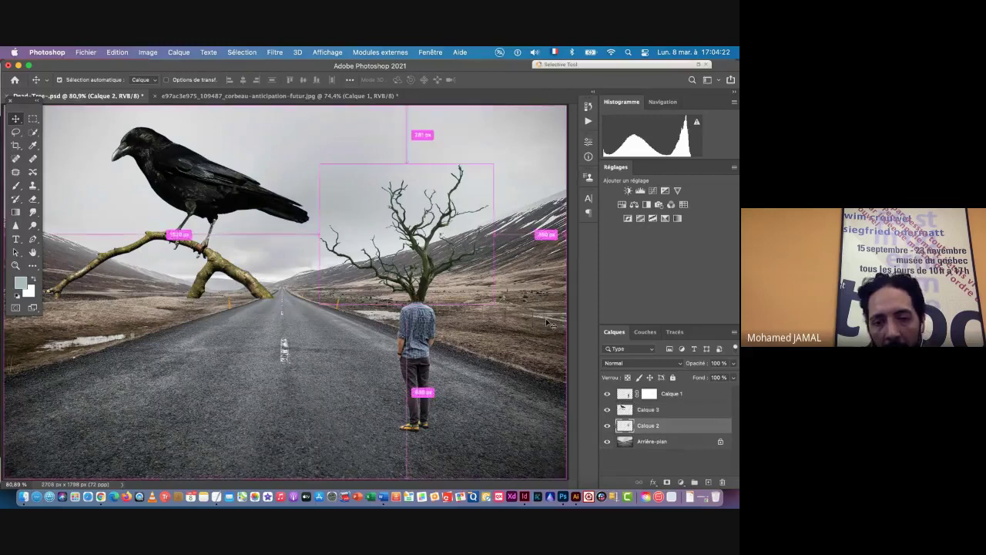
key("super+t")
right_click(421, 246)
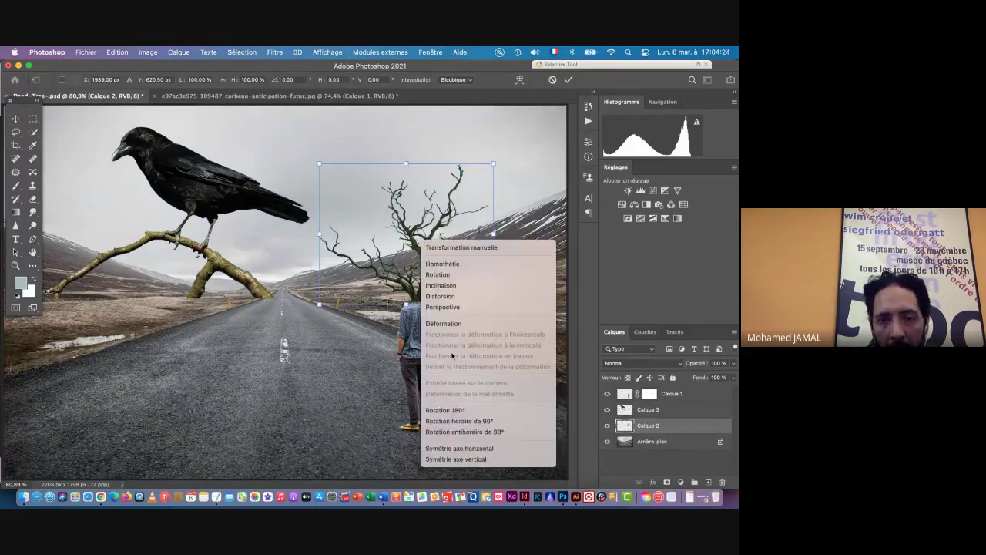
left_click(471, 448)
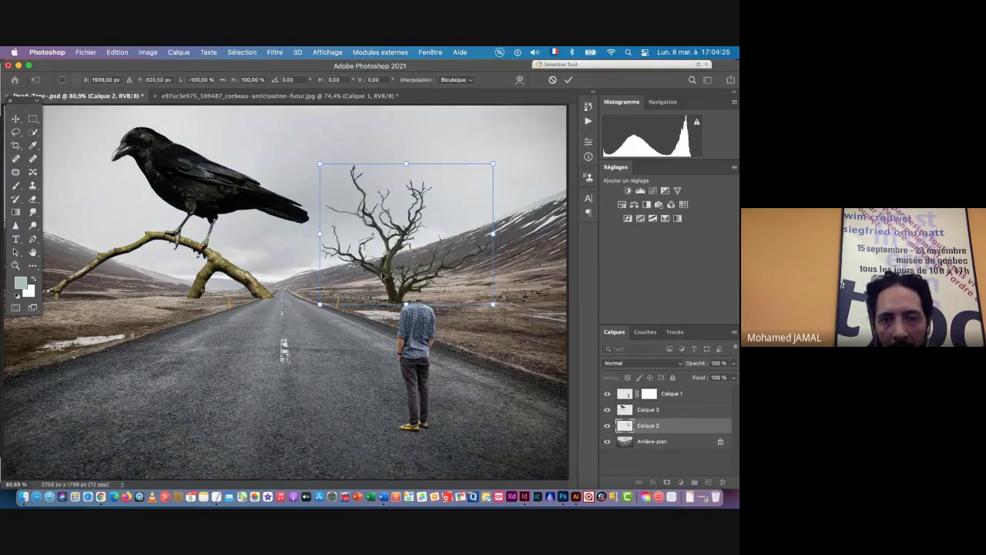
left_click_drag(382, 275, 413, 299)
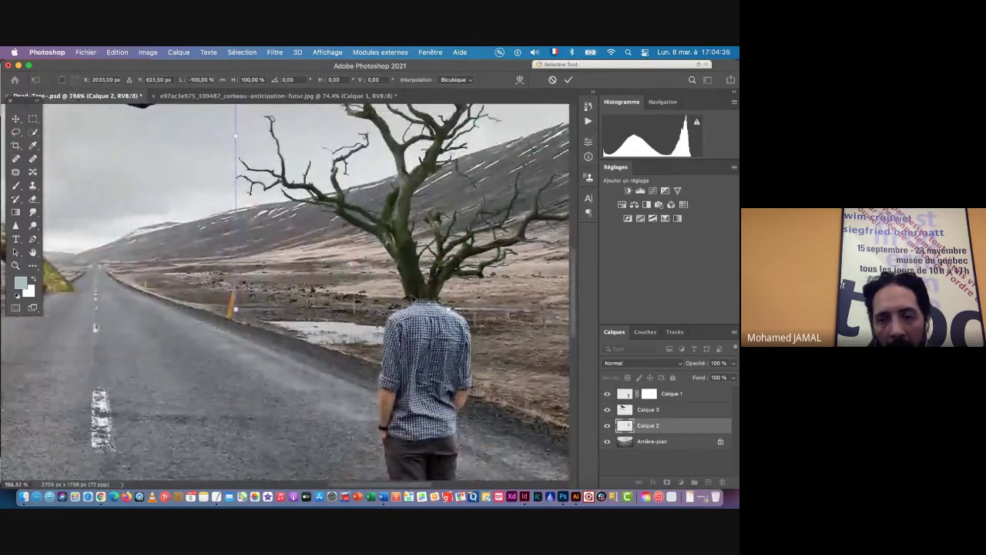
key("Return")
scroll(422, 310, "down", 4)
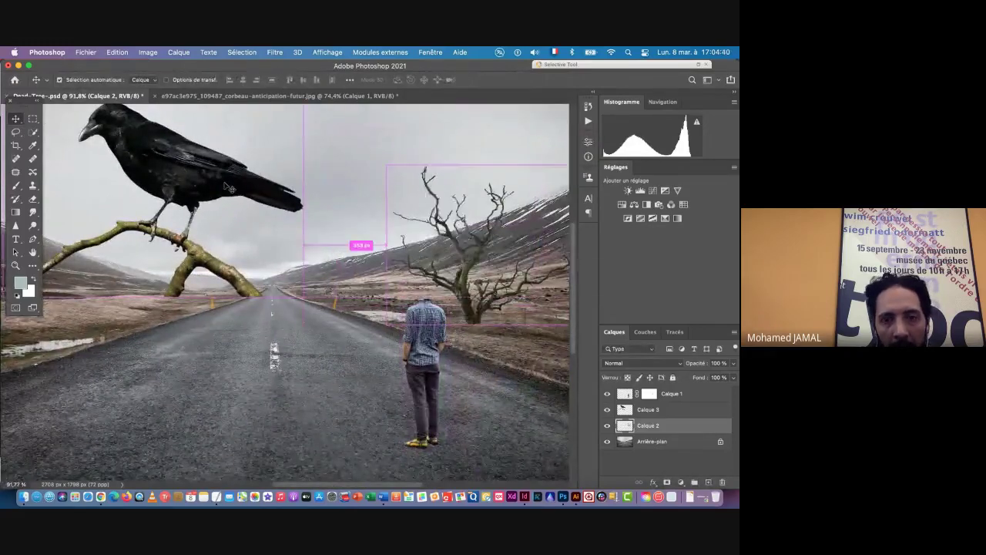
Scale the crow on Calque 3 to 28.16 % and place it over the tree's outer branch
left_click(328, 241)
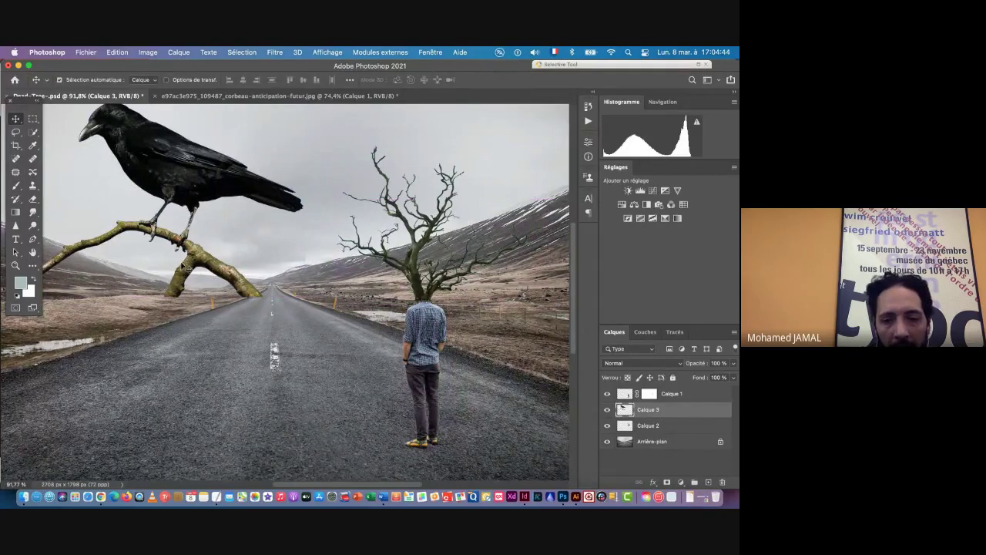
key("super")
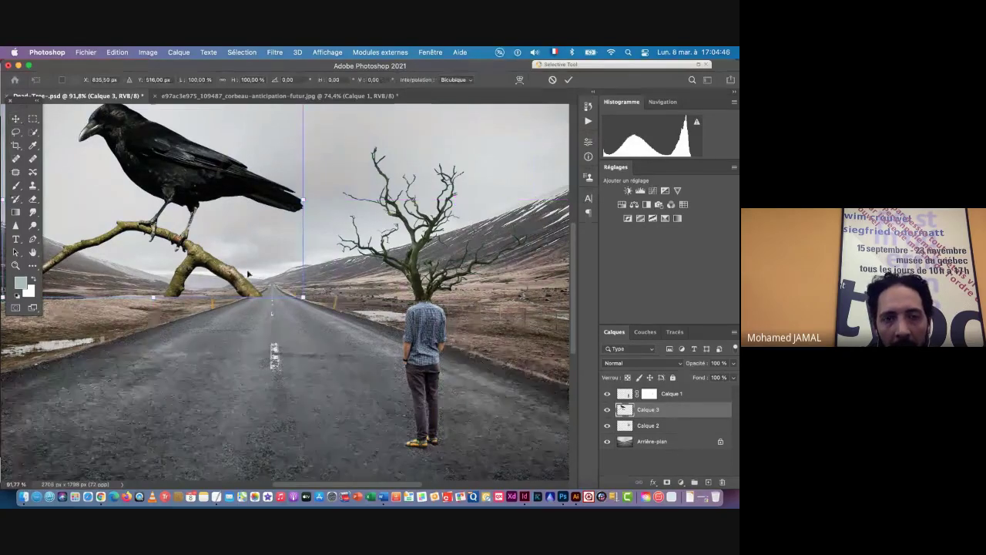
key("super+t")
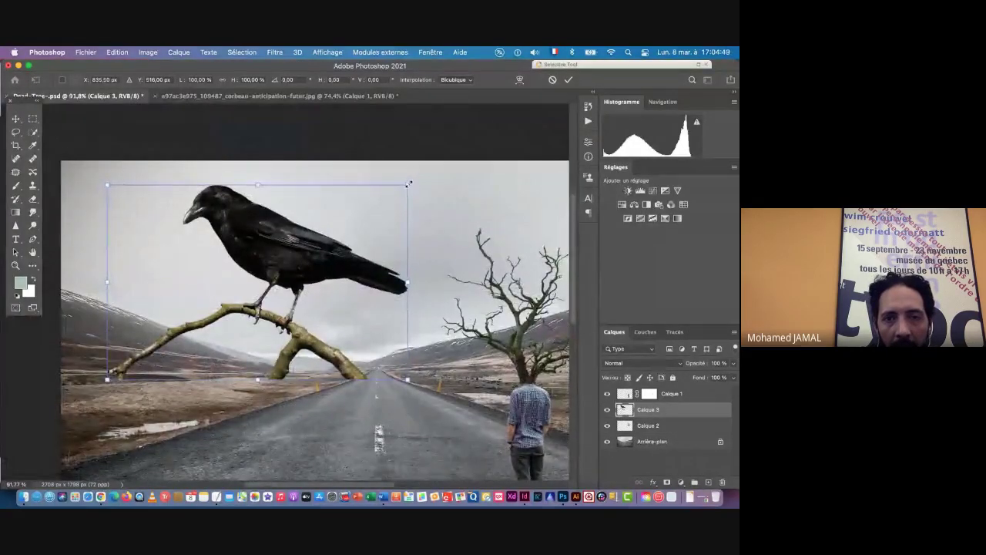
left_click_drag(407, 185, 500, 316)
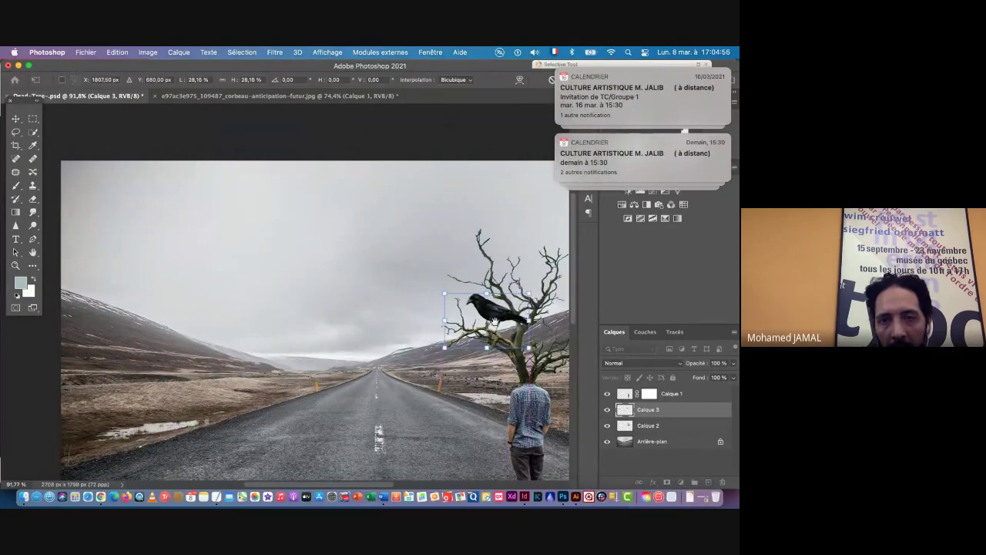
left_click_drag(396, 326, 277, 331)
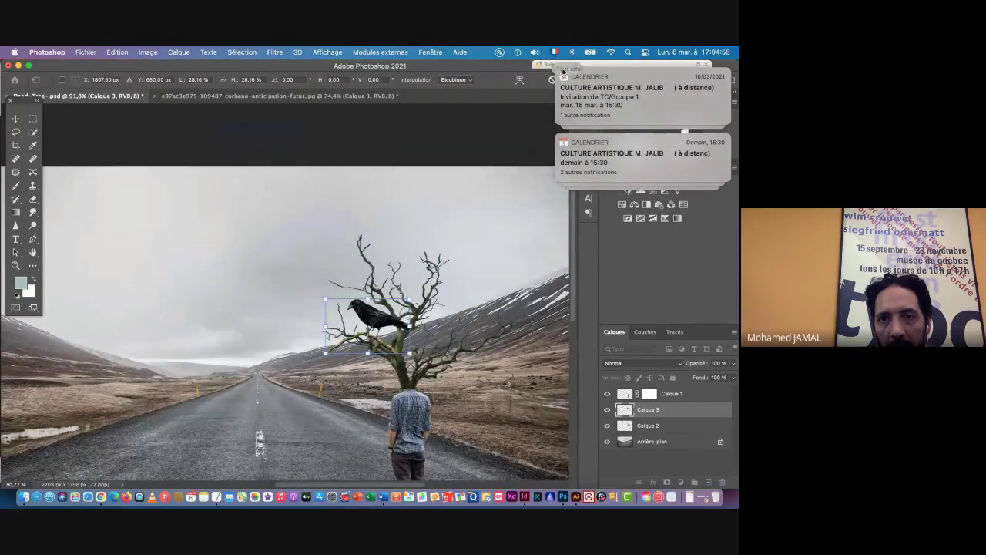
Dismiss all the calendar notifications covering the workspace
left_click(562, 74)
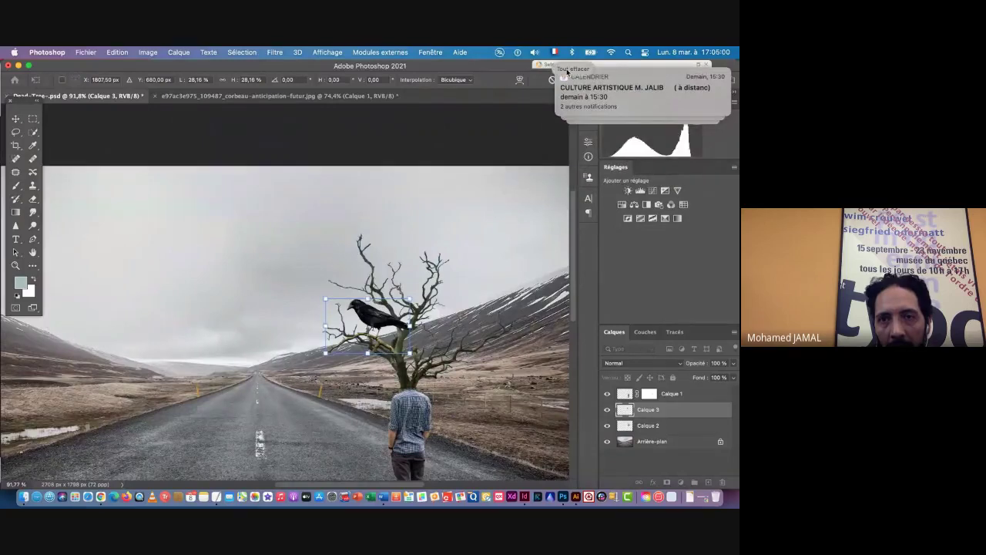
left_click(559, 72)
key("super+space")
left_click_drag(385, 351, 454, 346)
left_click(562, 73)
left_click(563, 75)
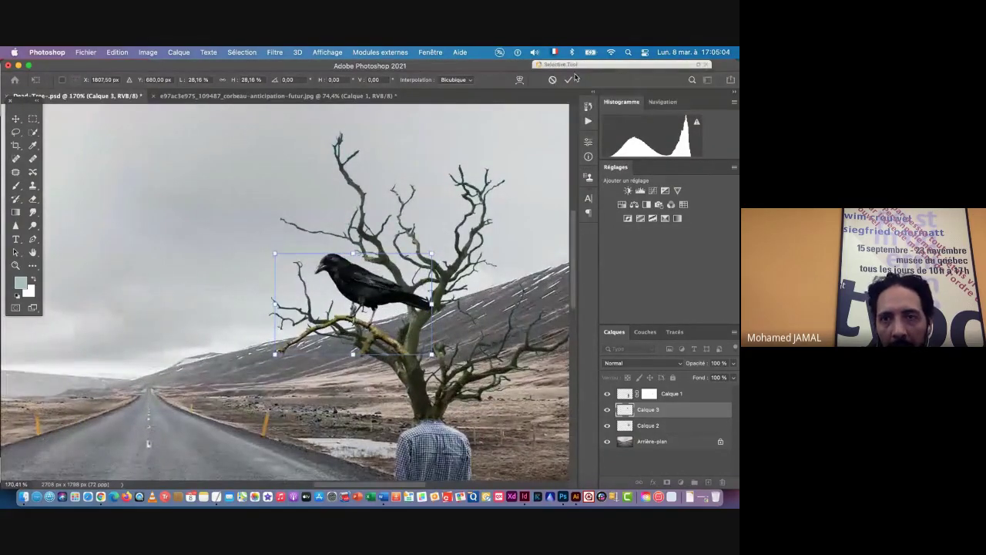
Move the crow outward along the tree branch, shrink it to 20.16 %, and seat it at X 1749.50 px, Y 692.00 px
scroll(392, 382, "up", 3)
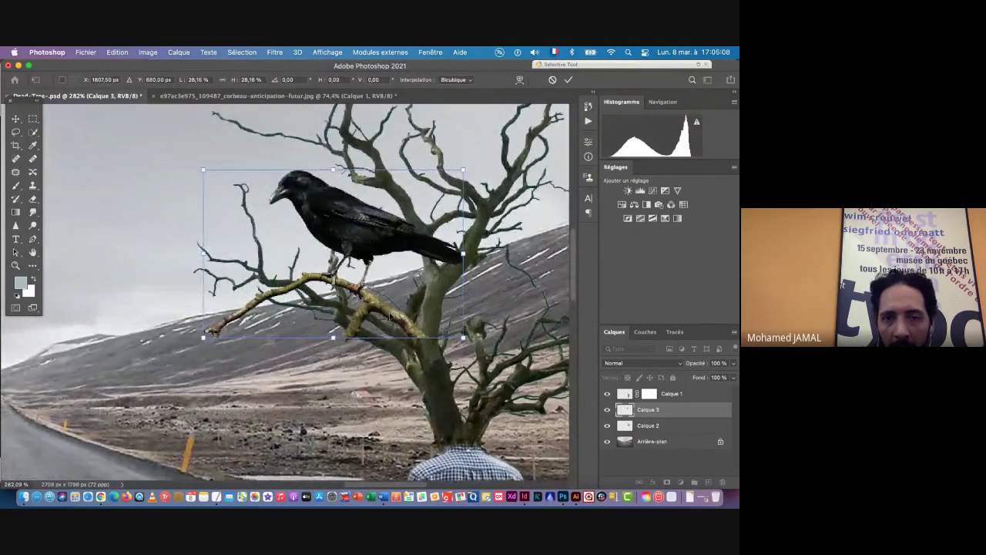
left_click_drag(378, 307, 329, 307)
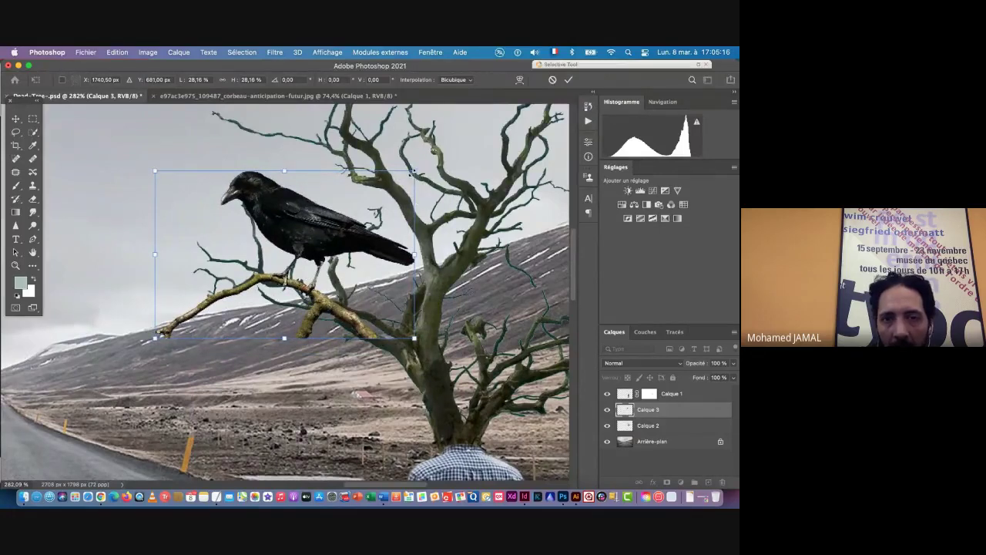
left_click_drag(416, 168, 376, 190)
left_click_drag(305, 220, 312, 233)
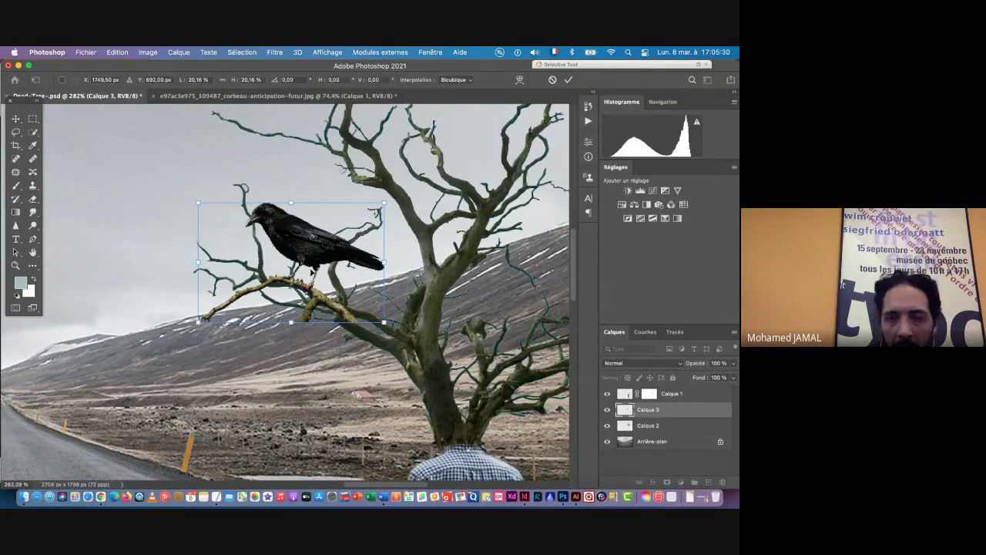
key("Return")
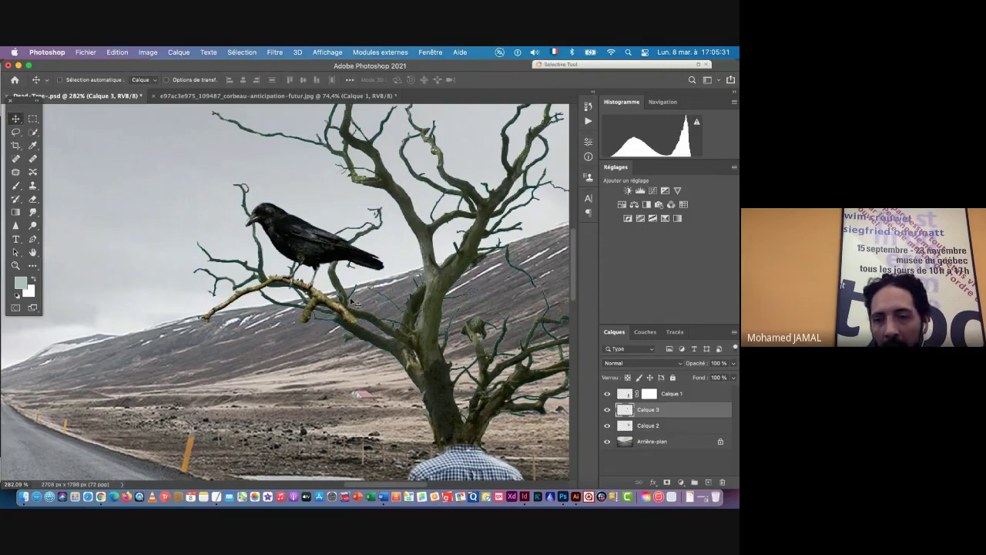
Add a layer mask to the crow layer, Calque 3, and choose the Arrondi net pression taille brush for painting it
left_click(667, 481)
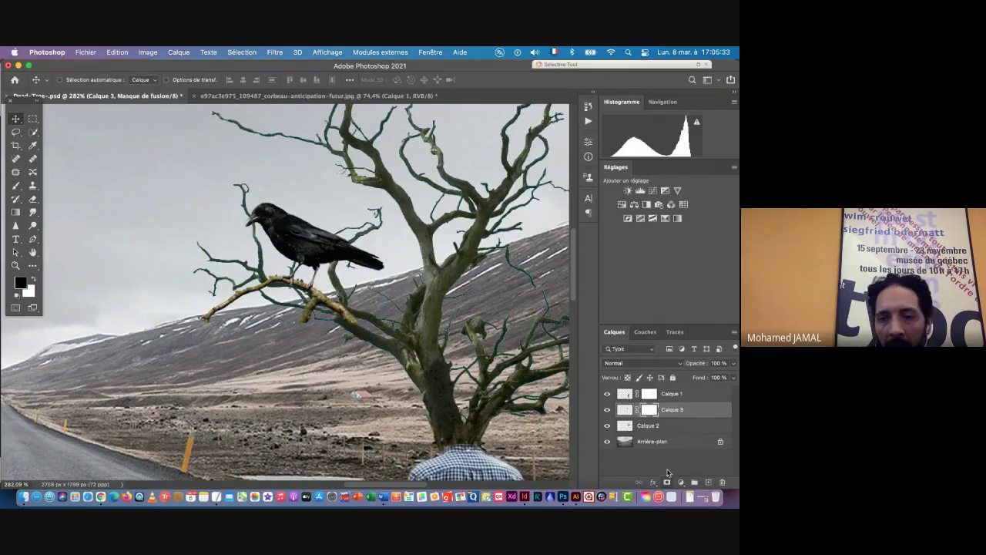
left_click(16, 186)
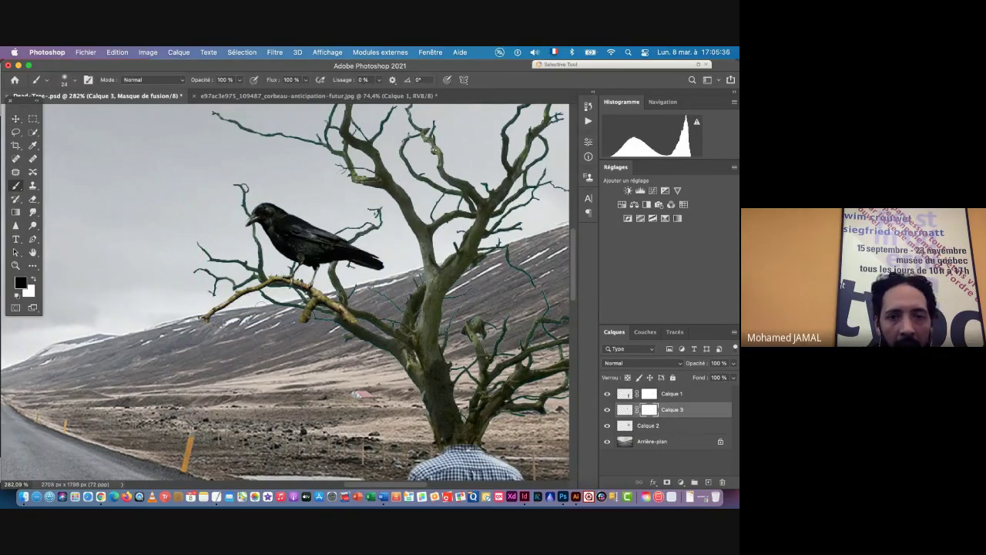
right_click(260, 304)
left_click(322, 373)
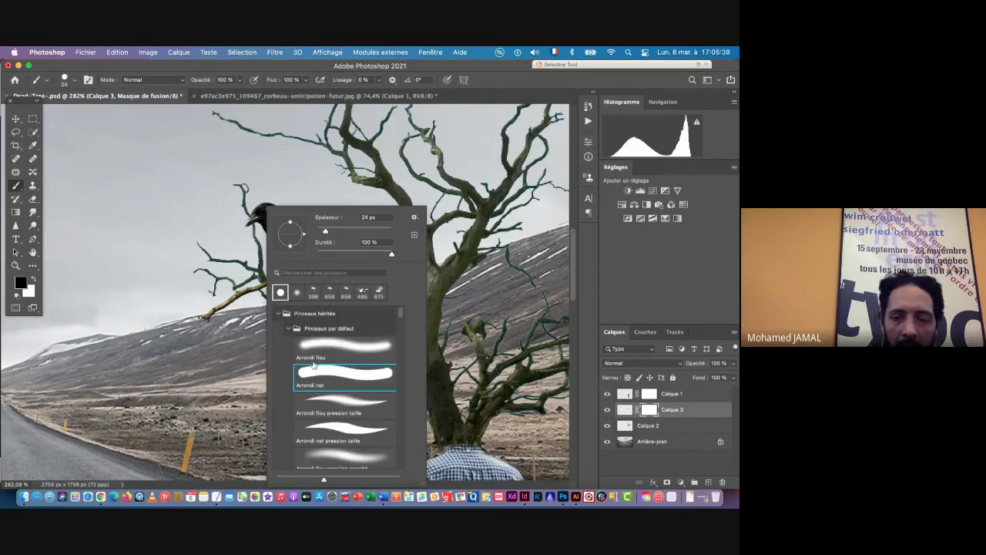
left_click(323, 423)
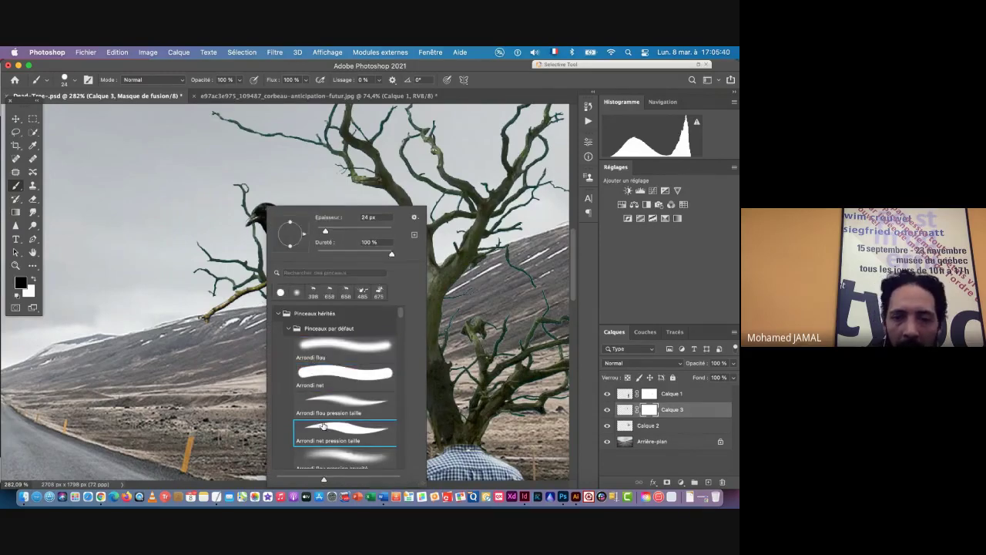
key("Return")
Set the brush to 14 px and mask out the thin outer part of the crow's own branch in front of its feet
scroll(292, 394, "up", 10)
left_click_drag(279, 225, 279, 219)
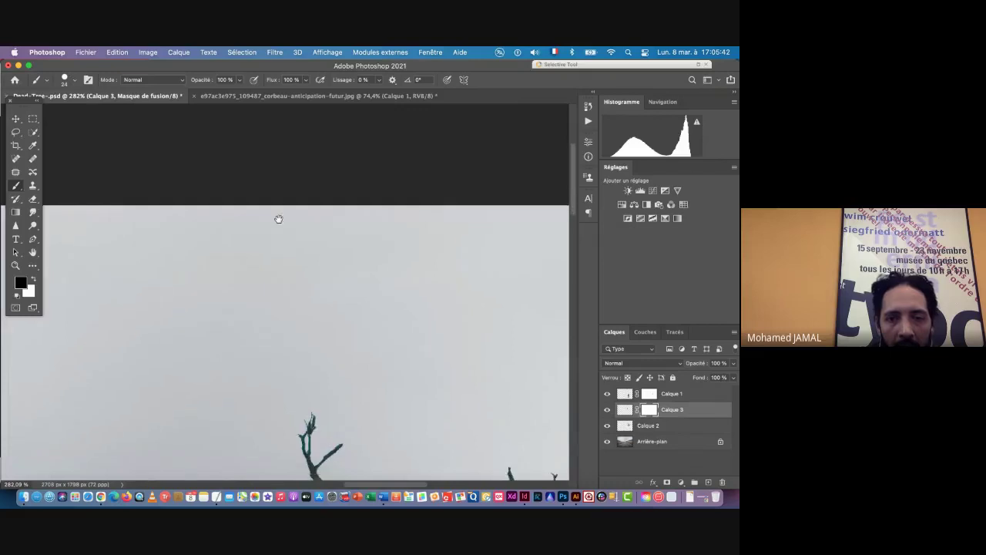
left_click_drag(323, 401, 276, 132)
mouse_move(240, 470)
left_mouse_down()
mouse_move(238, 301)
mouse_move(225, 311)
mouse_move(234, 311)
left_mouse_up()
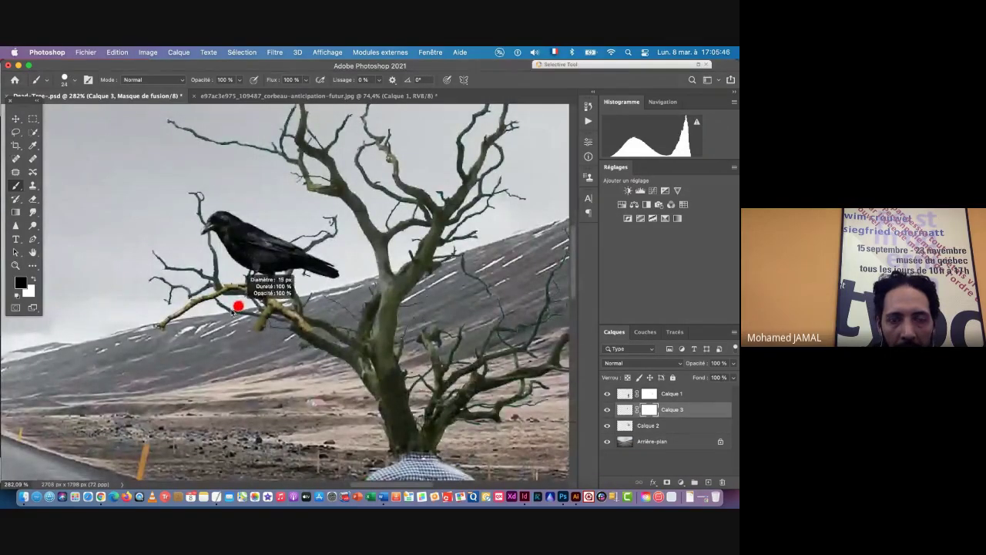
scroll(233, 312, "up", 5)
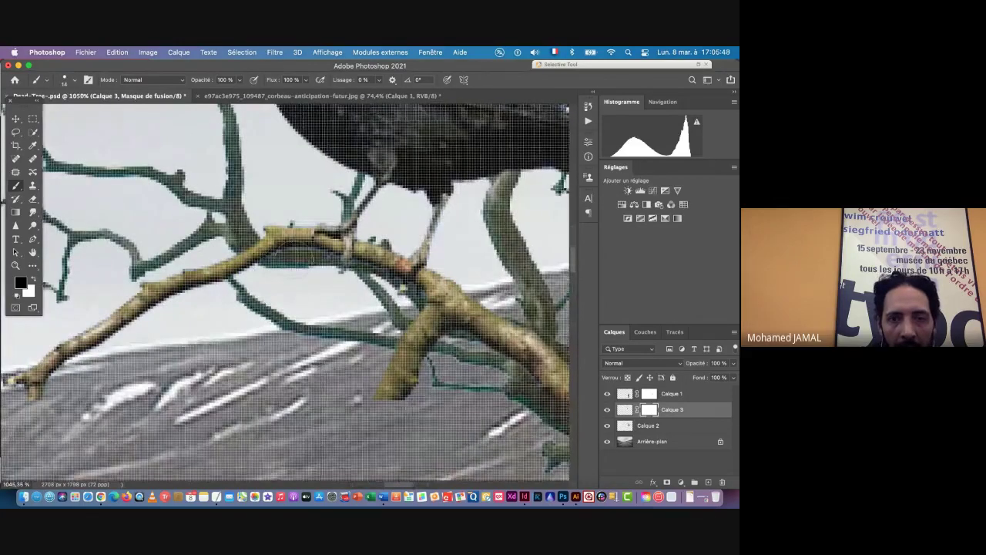
mouse_move(296, 253)
left_mouse_down()
mouse_move(205, 254)
mouse_move(15, 382)
mouse_move(234, 324)
left_mouse_up()
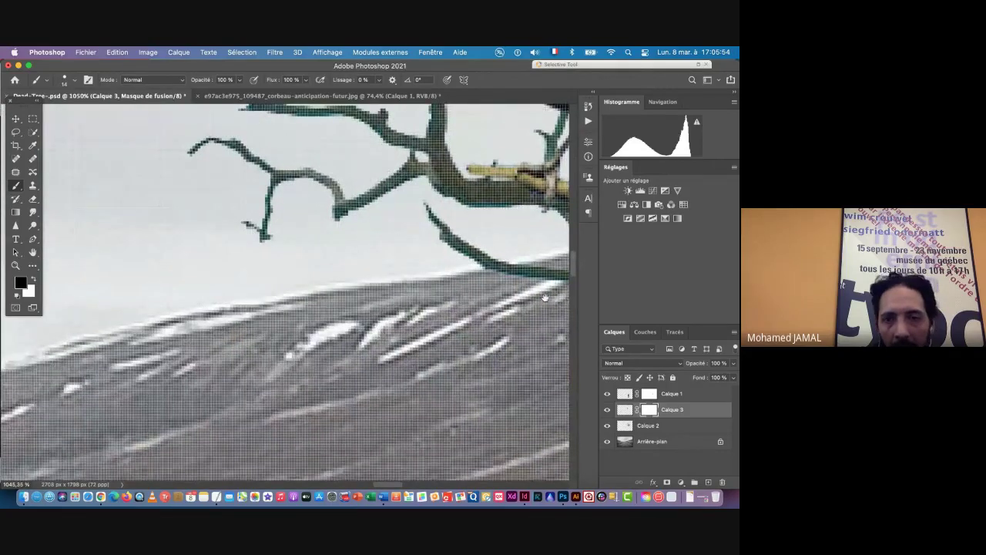
Mask out the lower limb and thick rear end of the crow's branch, tapering the remainder into the tree
scroll(544, 297, "right", 10)
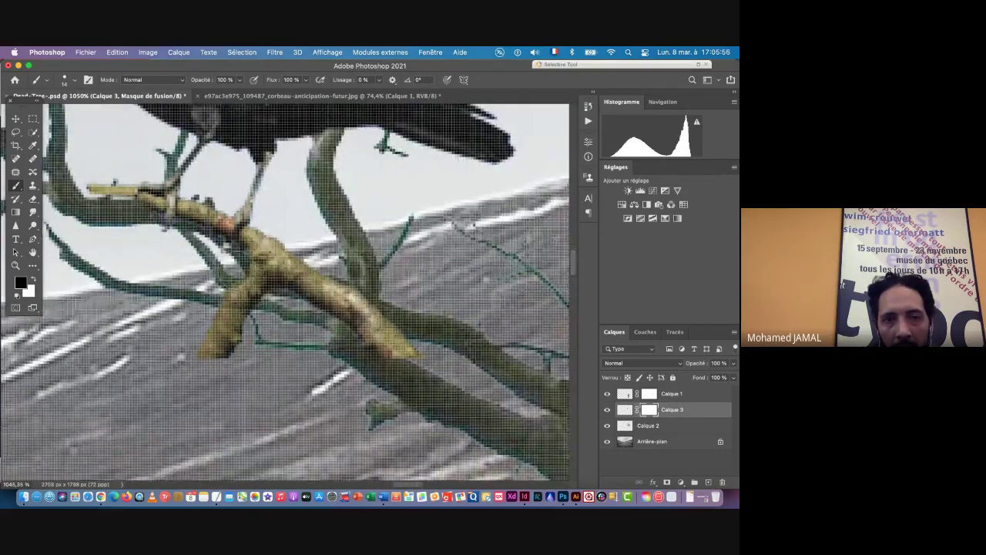
mouse_move(266, 270)
left_mouse_down()
mouse_move(220, 347)
mouse_move(243, 316)
left_mouse_up()
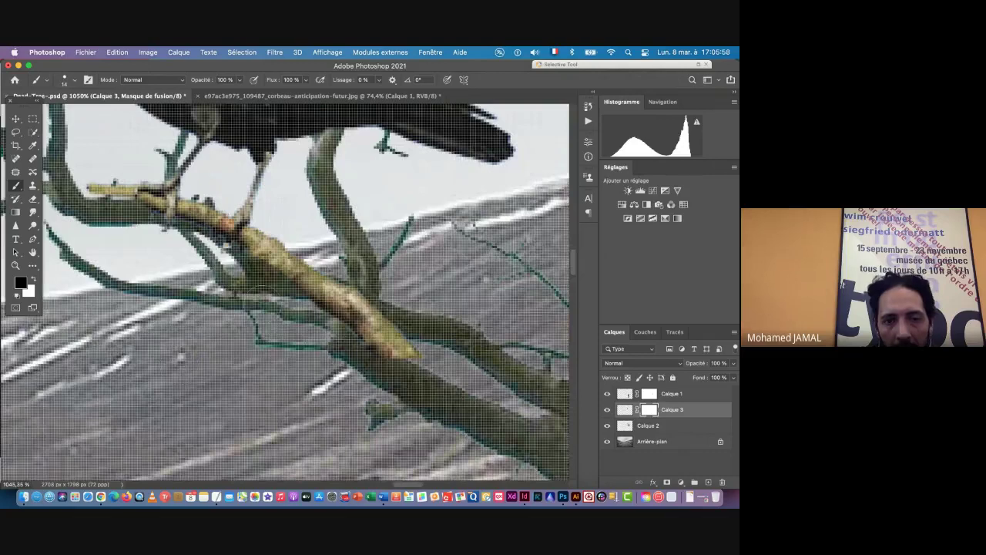
mouse_move(347, 328)
left_mouse_down()
mouse_move(405, 320)
mouse_move(332, 274)
left_mouse_up()
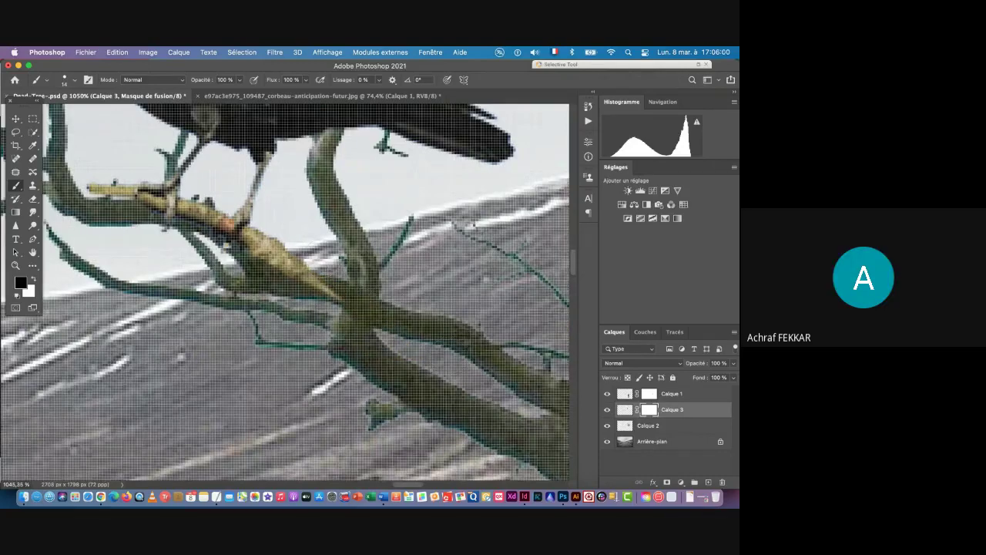
scroll(295, 243, "down", 8)
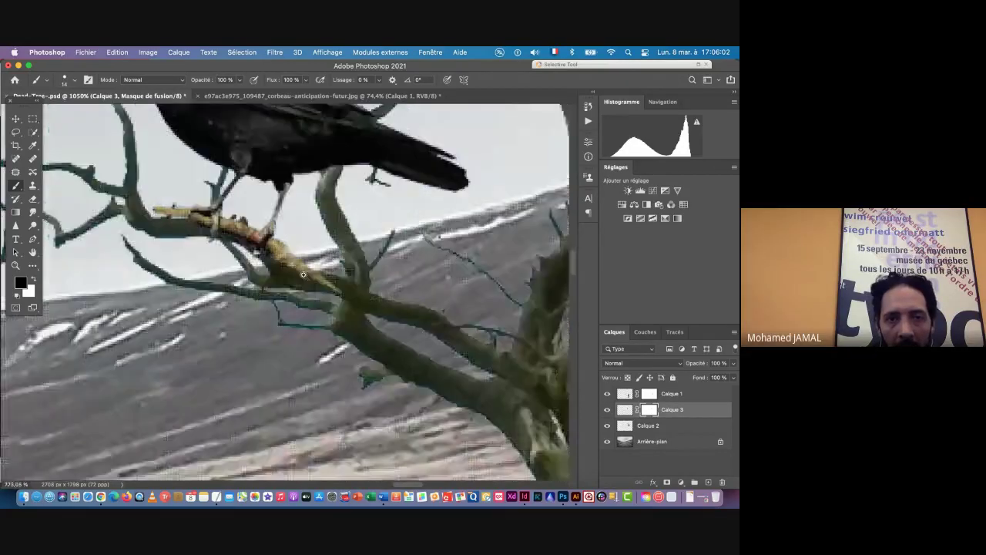
left_click(15, 119)
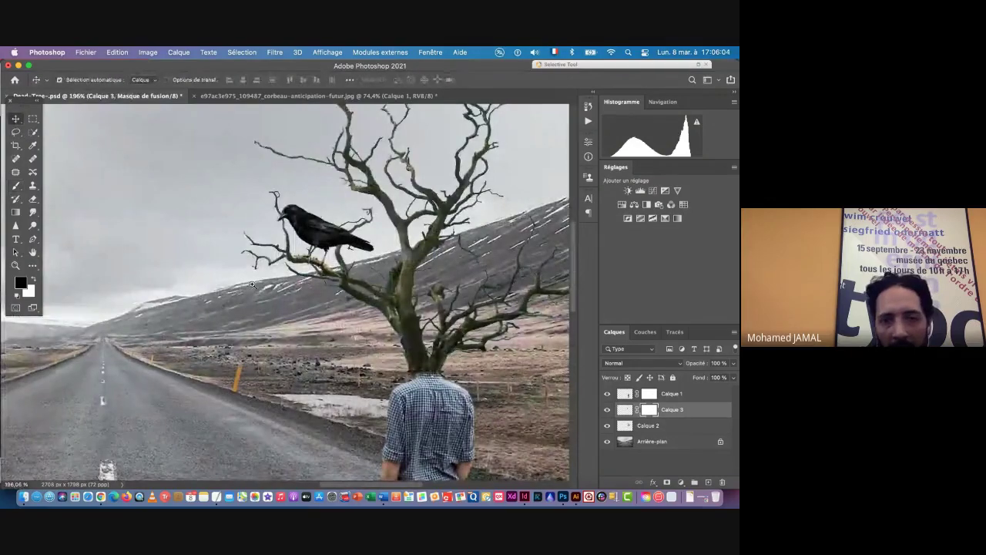
Move the crow layer, Calque 3, beneath the tree layer, Calque 2, in the layer stack
mouse_move(248, 279)
left_mouse_down()
mouse_move(282, 279)
mouse_move(259, 279)
left_mouse_up()
scroll(259, 279, "down", 2)
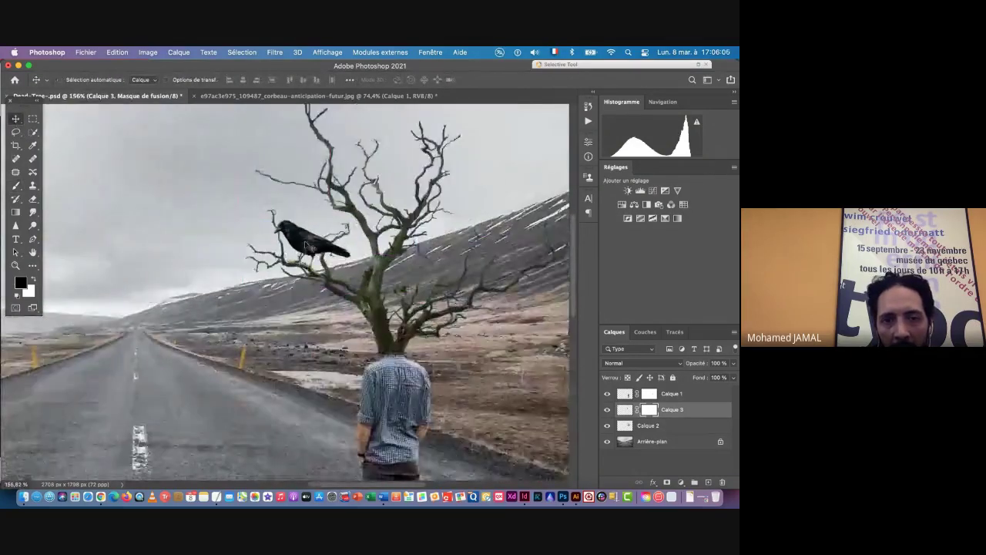
left_click_drag(305, 245, 396, 345)
key("super+space")
key("super+space")
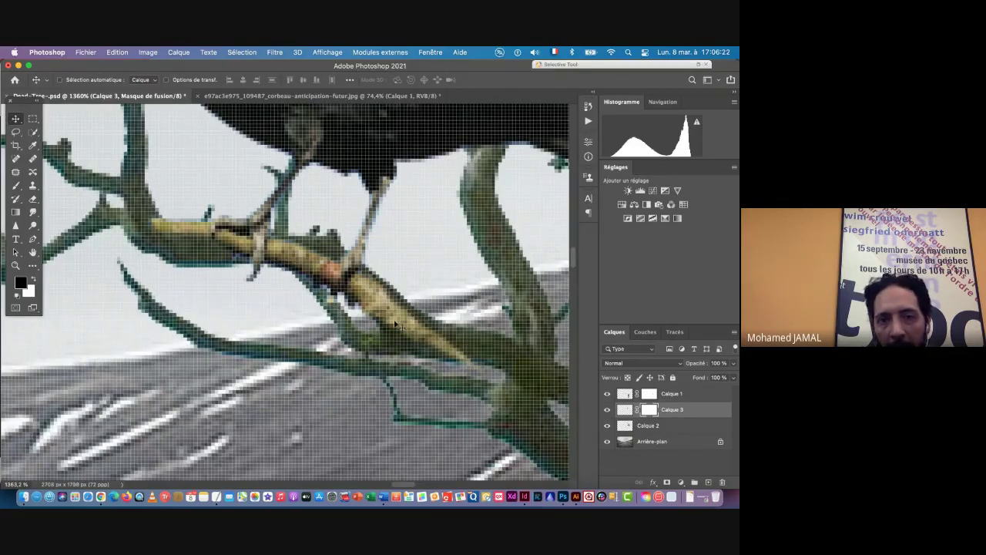
key("super+space")
left_click_drag(409, 325, 356, 299)
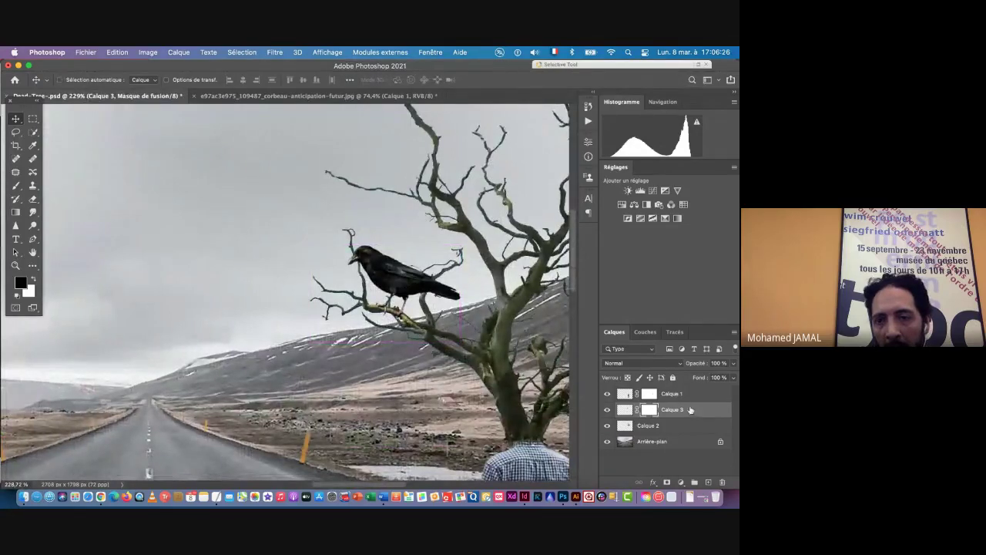
left_click_drag(688, 410, 679, 424)
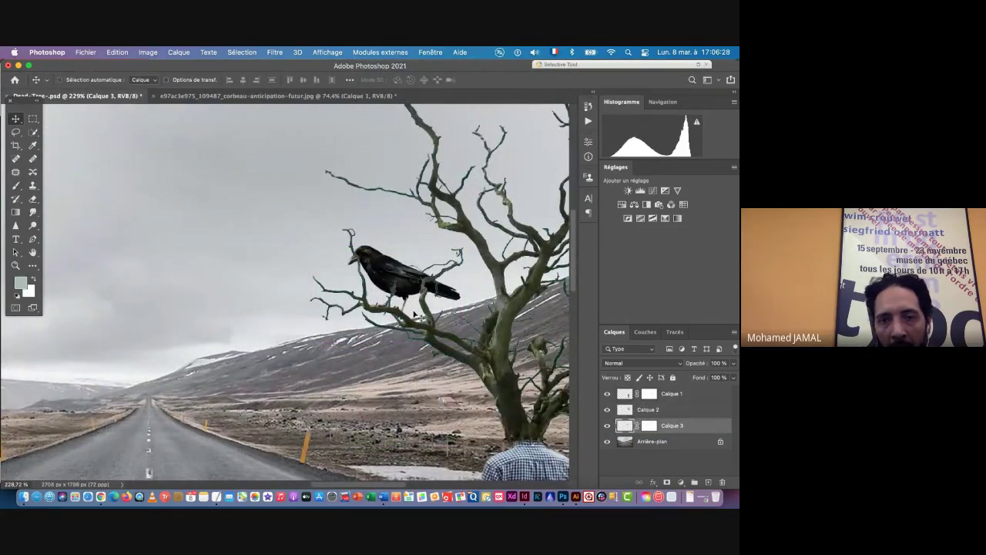
Add a layer mask to the tree layer, Calque 2, and choose the Brush for painting it
key("super+space")
left_click_drag(407, 307, 442, 308)
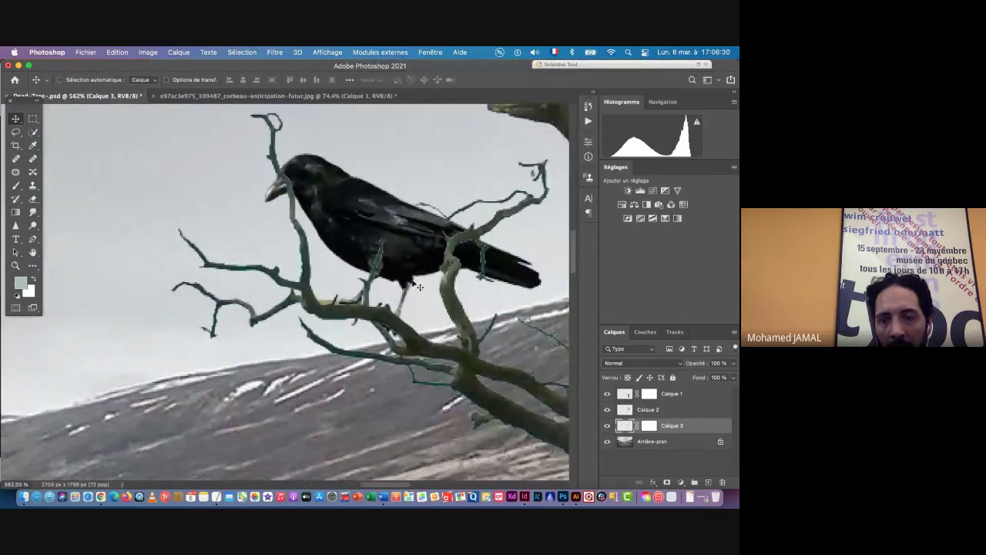
left_click(624, 409)
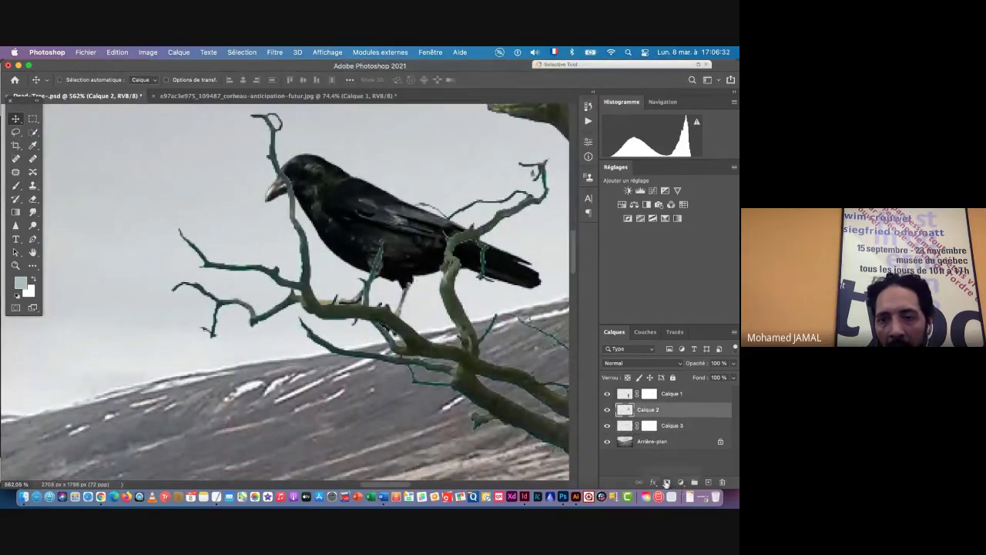
left_click(667, 482)
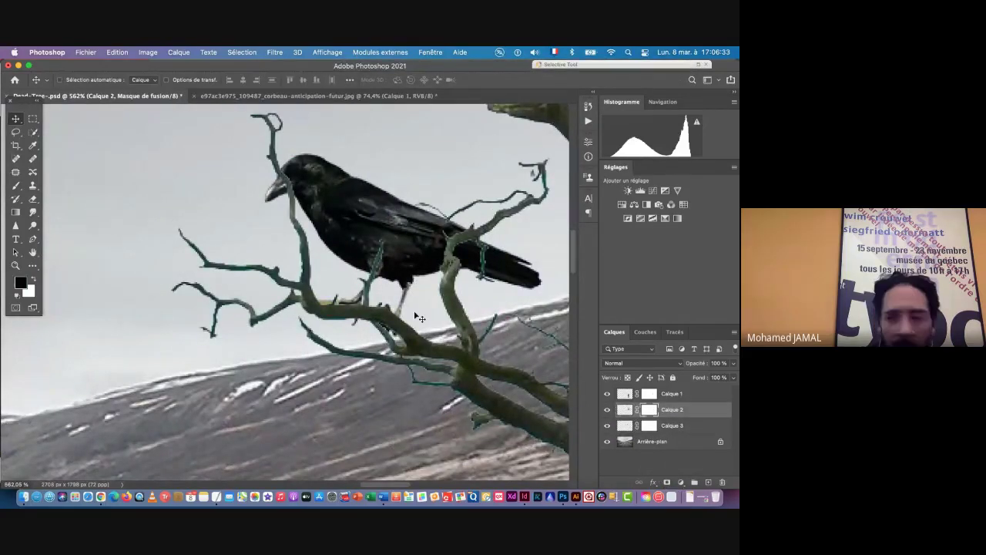
left_click(16, 187)
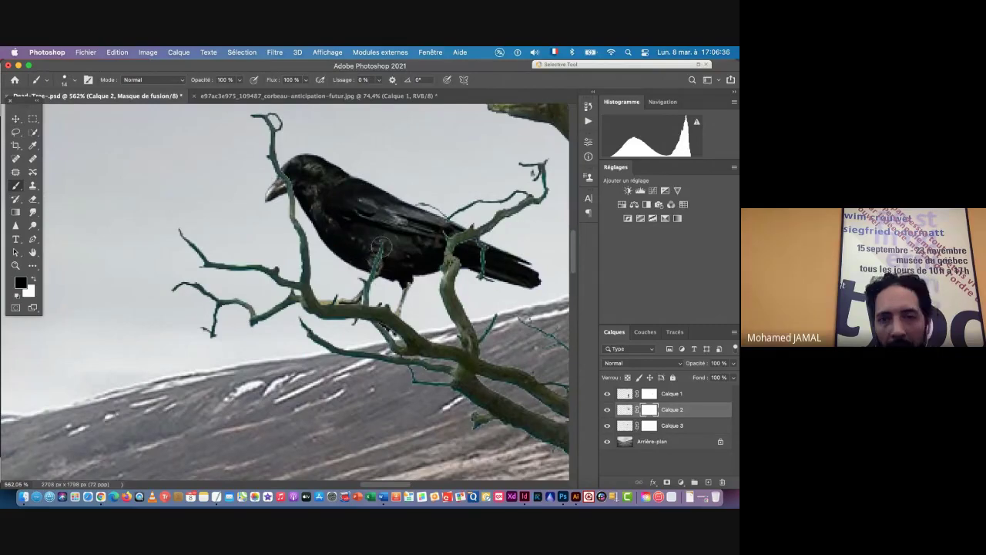
On Calque 2's mask, paint out the twig over the crow's front leg and the upright branch crossing its beak and chest
left_click_drag(384, 244, 364, 290)
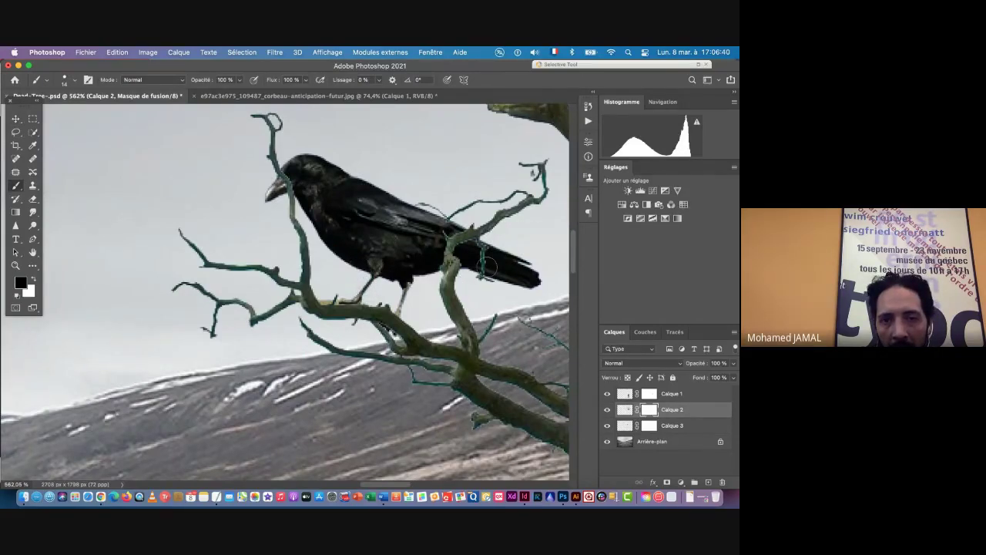
scroll(450, 250, "down", 2)
scroll(450, 250, "down", 5)
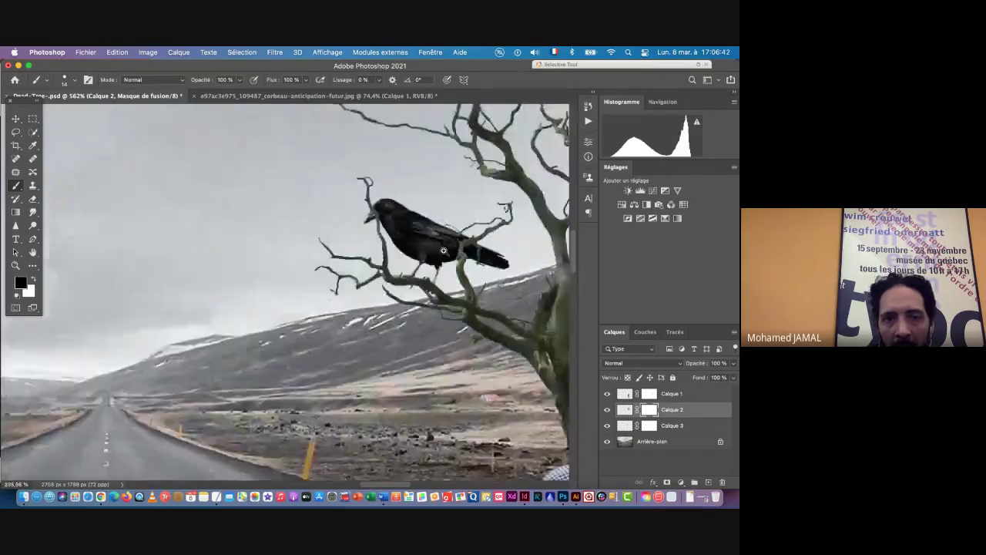
scroll(333, 261, "up", 5)
mouse_move(333, 260)
left_mouse_down()
mouse_move(281, 157)
mouse_move(294, 125)
mouse_move(269, 124)
mouse_move(295, 133)
left_mouse_up()
mouse_move(308, 234)
left_mouse_down()
mouse_move(339, 270)
mouse_move(317, 259)
mouse_move(335, 268)
left_mouse_up()
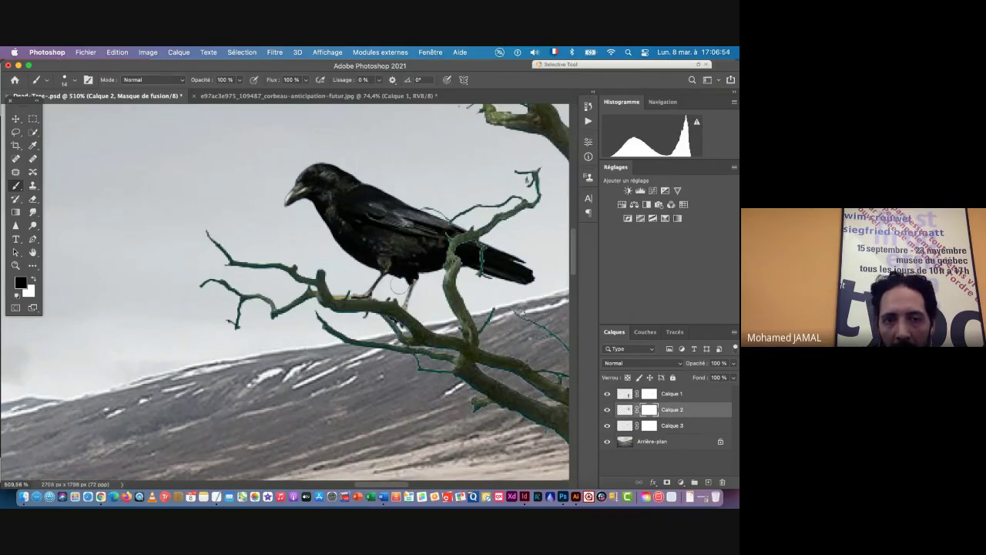
Mask out the twig over the crow's tail and the whole forked branch rising in front of its rear
left_click_drag(433, 278, 218, 265)
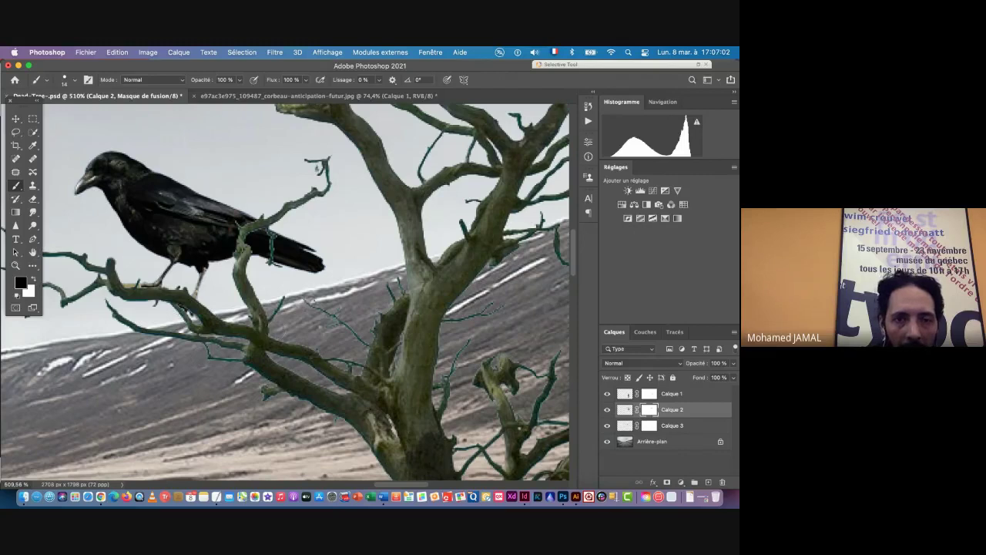
left_click_drag(277, 264, 272, 241)
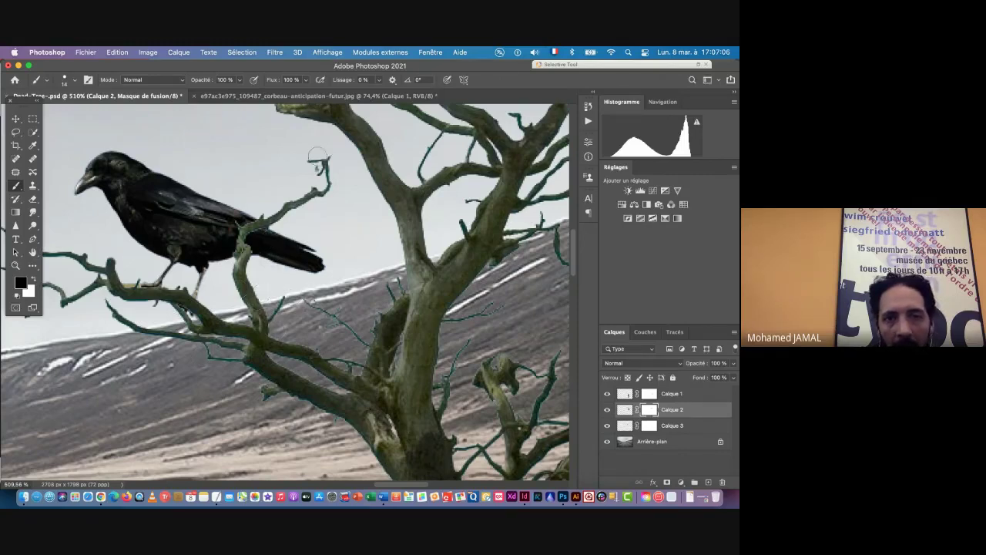
mouse_move(317, 154)
left_mouse_down()
mouse_move(324, 185)
mouse_move(316, 164)
mouse_move(315, 181)
mouse_move(326, 191)
mouse_move(260, 217)
mouse_move(267, 229)
mouse_move(221, 249)
mouse_move(240, 257)
mouse_move(252, 241)
mouse_move(237, 271)
mouse_move(250, 255)
mouse_move(249, 302)
mouse_move(278, 295)
left_mouse_up()
left_click(241, 297)
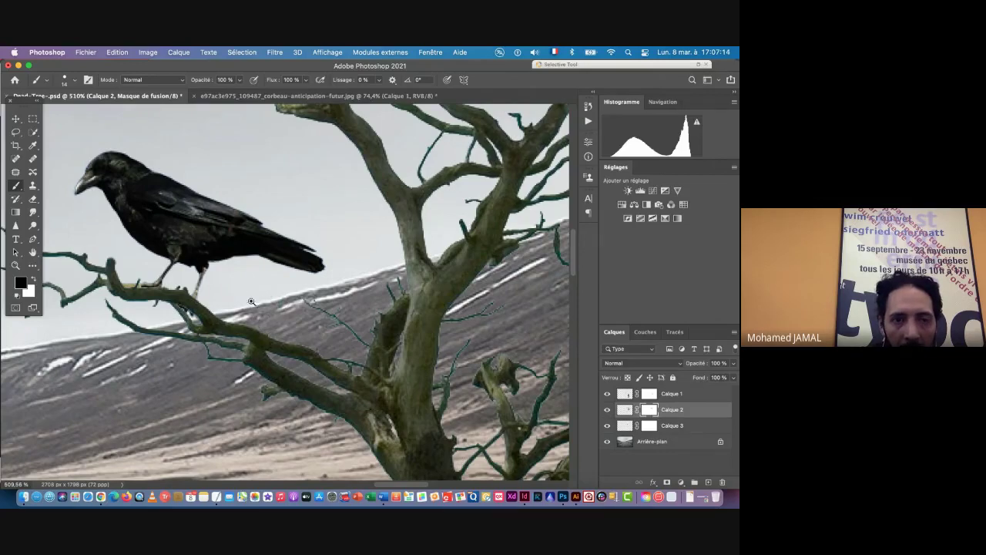
Nudge the crow on Calque 3 slightly towards the trunk so its feet sit on the tree branch
scroll(246, 305, "down", 3)
scroll(227, 309, "up", 4)
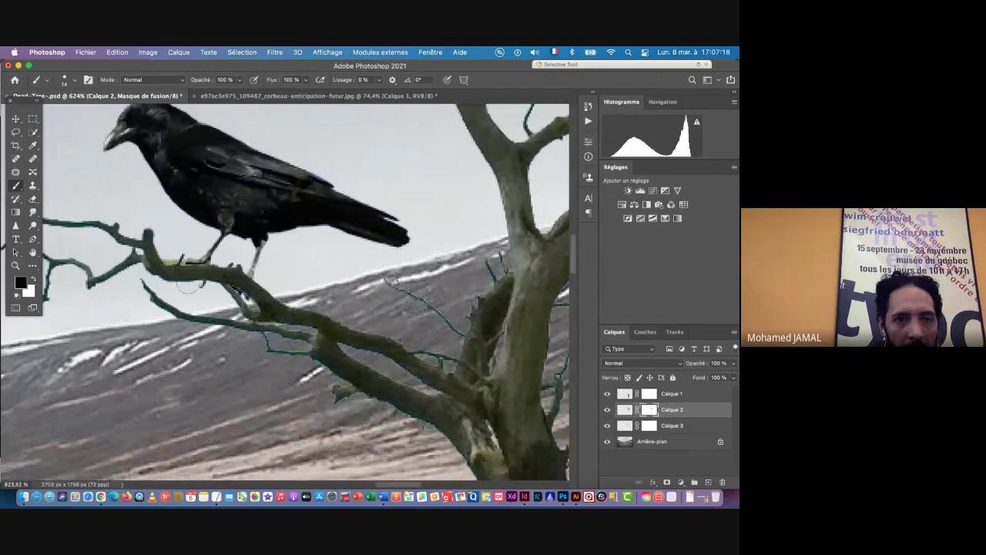
left_click(16, 118)
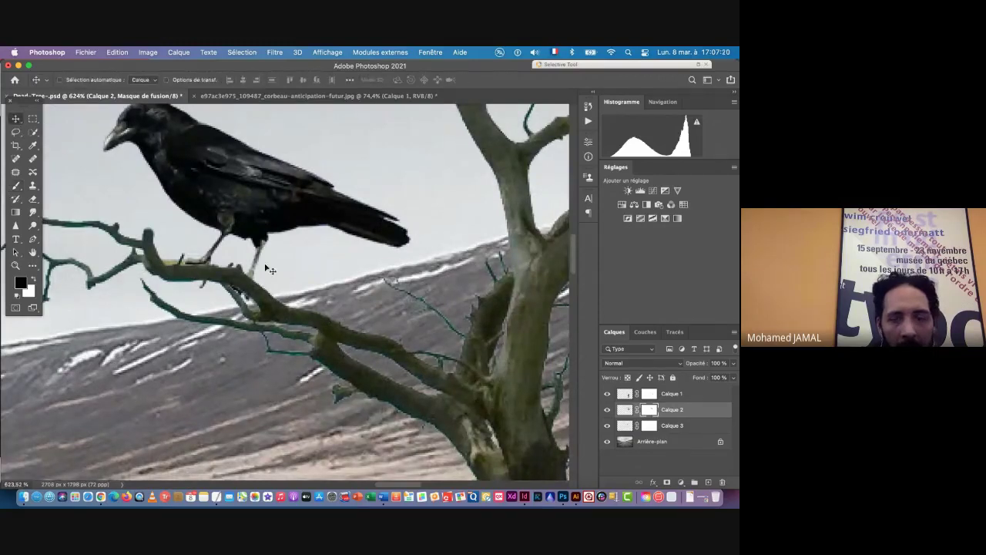
left_click(624, 425)
mouse_move(217, 183)
left_mouse_down()
mouse_move(208, 182)
mouse_move(222, 184)
left_mouse_up()
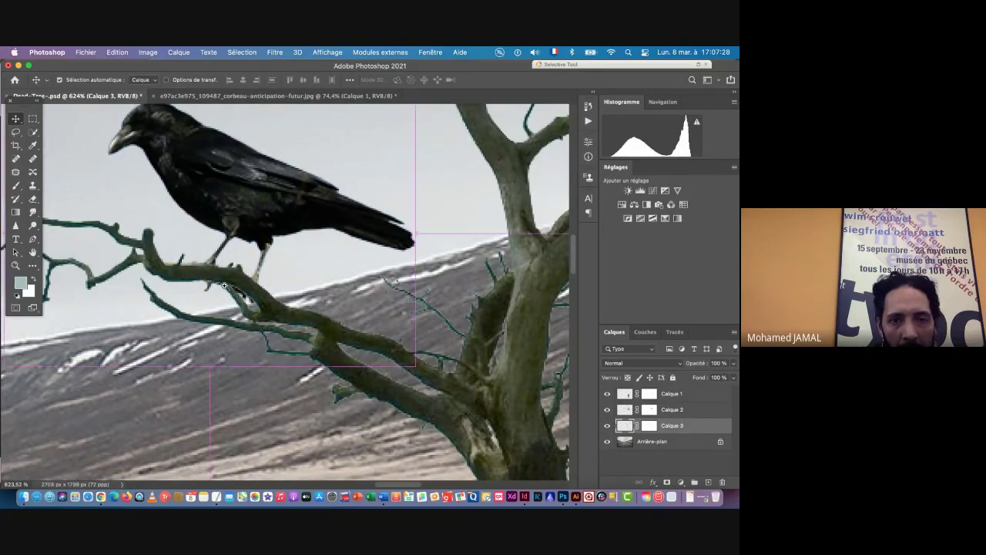
Load Calque 3's outline as a selection, compare with the tree layer hidden, and try masking the twig beneath the crow's feet on Calque 2
scroll(247, 281, "up", 2)
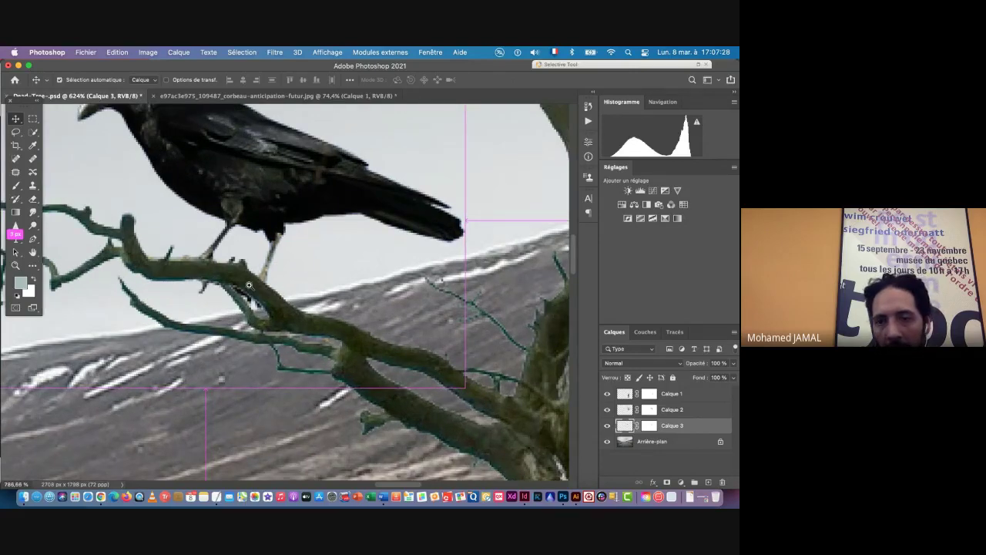
scroll(249, 285, "up", 3)
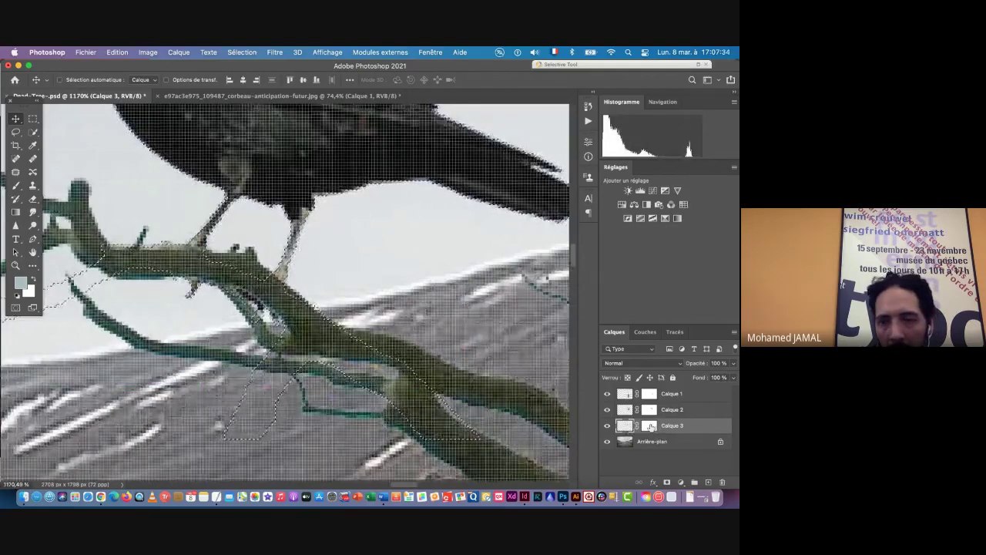
left_click(607, 410)
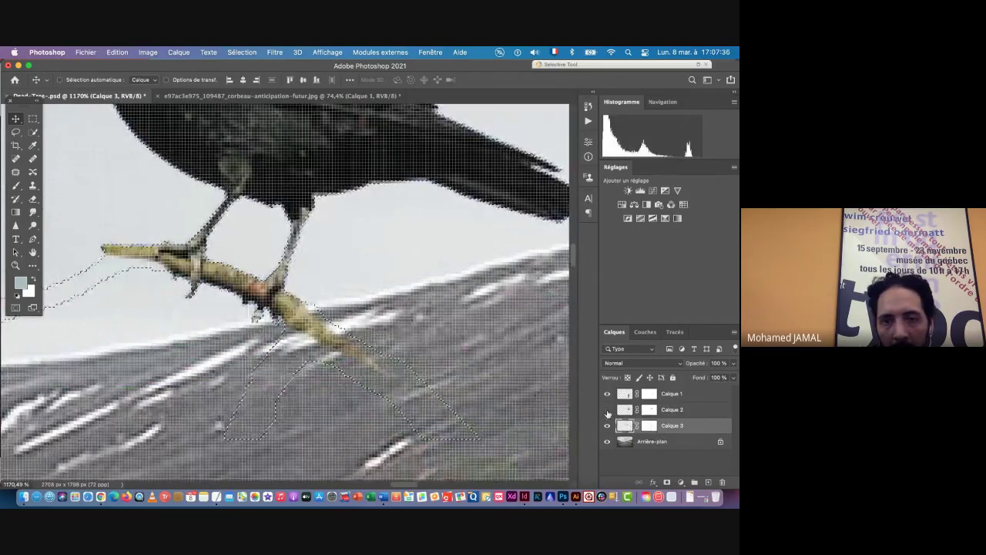
left_click(607, 410)
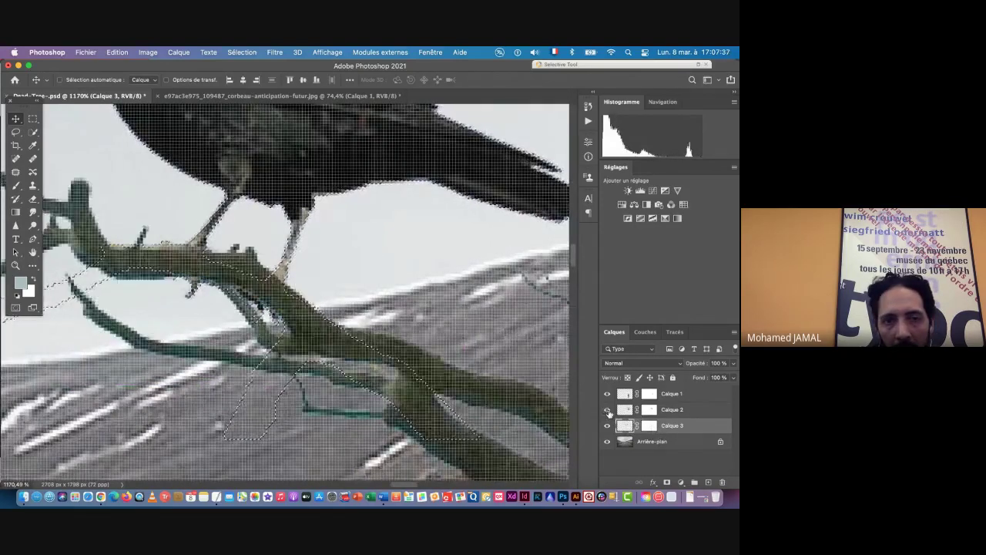
left_click(649, 410)
key("b")
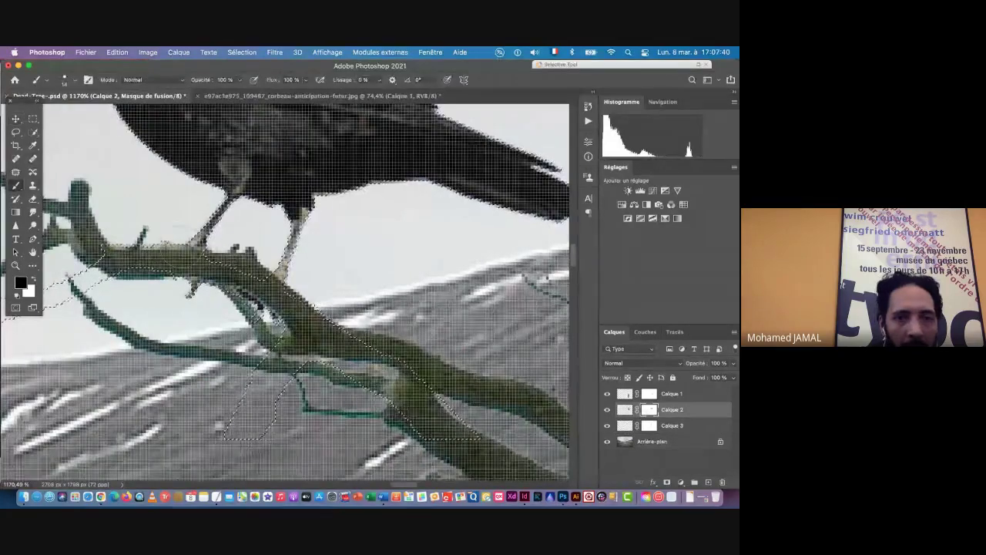
left_click_drag(279, 309, 271, 308)
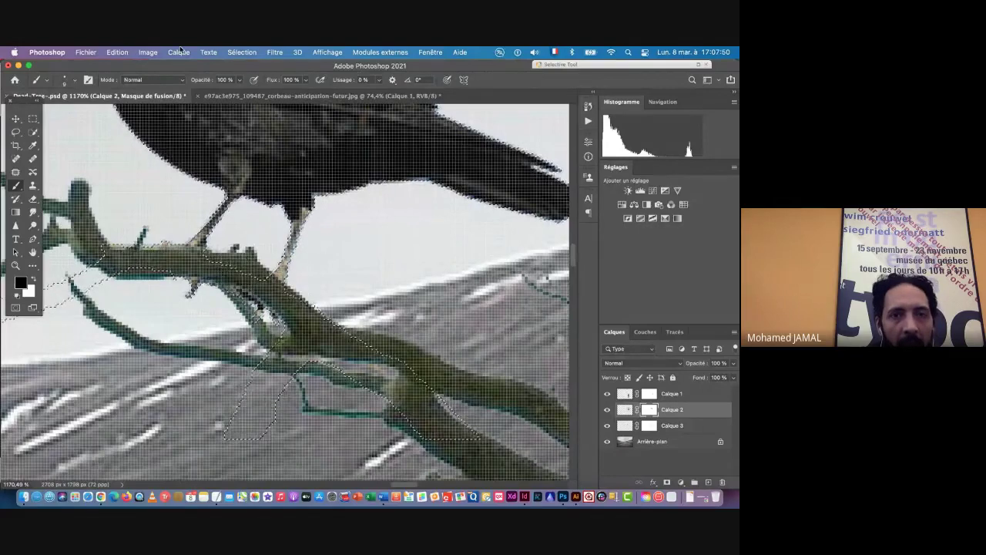
Invert the selection, mask out the small twig beneath the crow's rear foot on Calque 2, and deselect
left_click(245, 54)
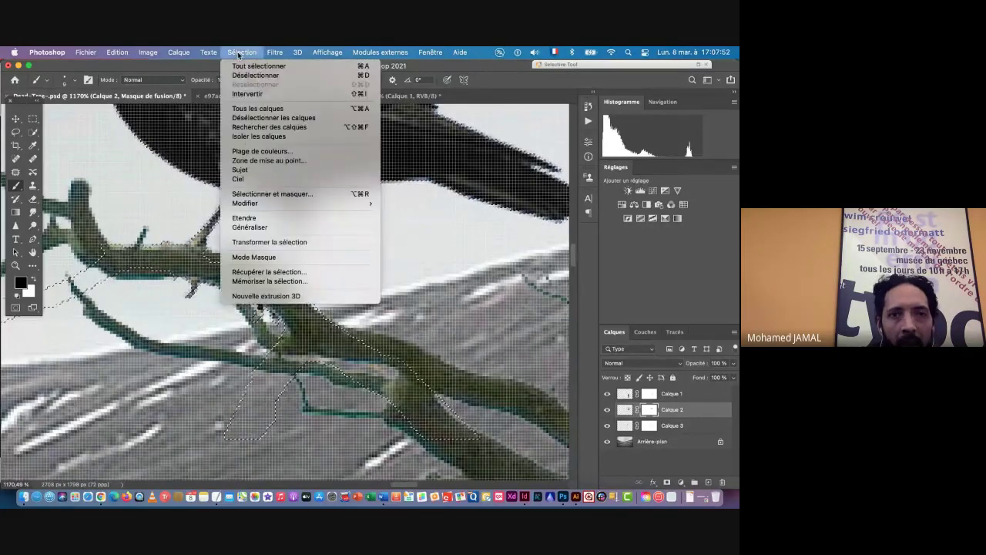
left_click(246, 94)
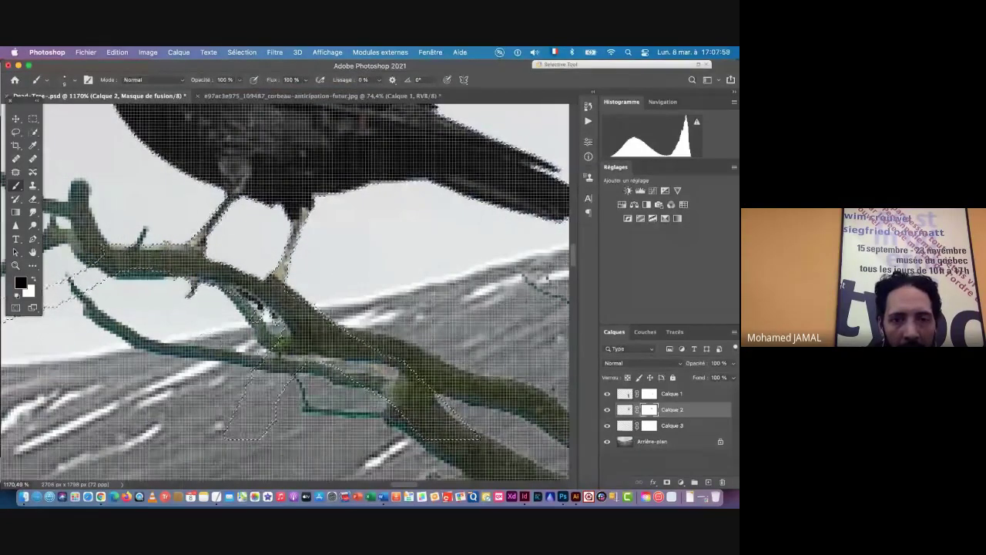
scroll(291, 356, "down", 5)
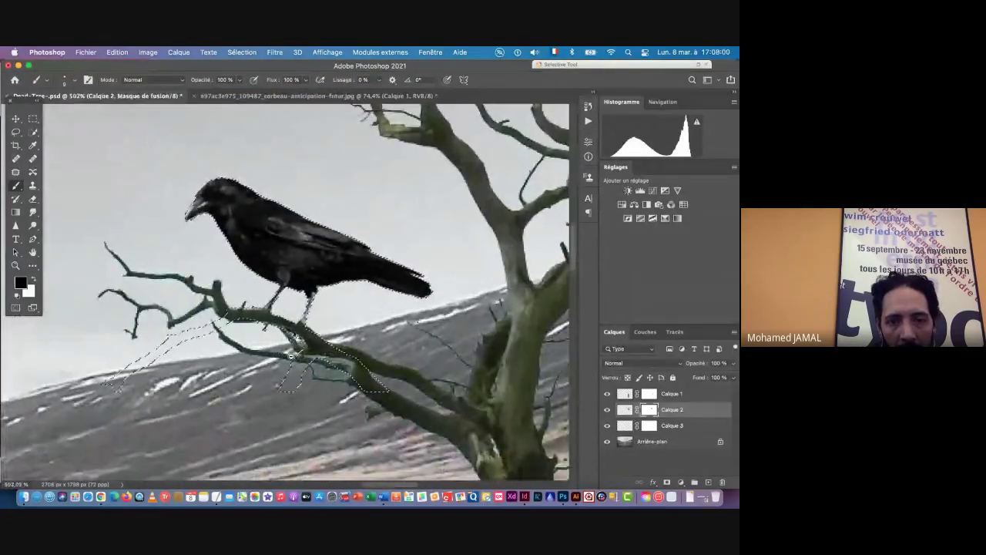
scroll(291, 356, "up", 3)
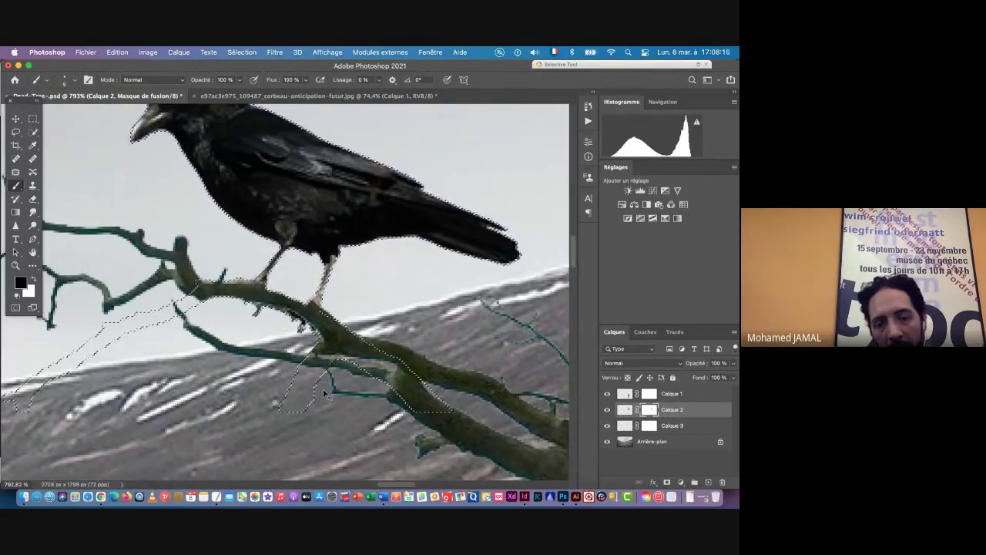
key("super+d")
key("super+space")
left_click_drag(347, 354, 310, 358)
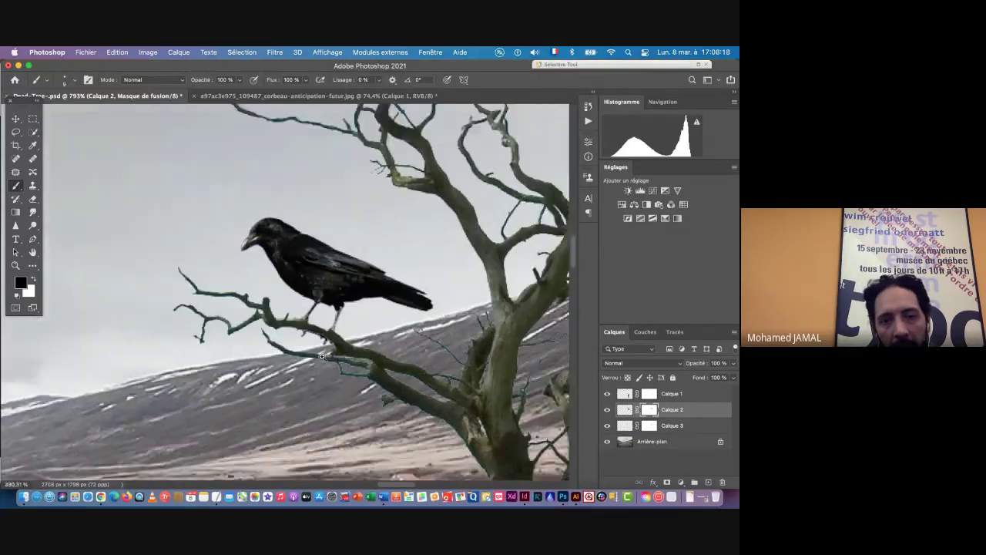
Reveal the crow's claws over the branch on Calque 2's mask with a 2 px brush, restoring over-masked branch spots in white
left_click_drag(277, 311, 351, 316)
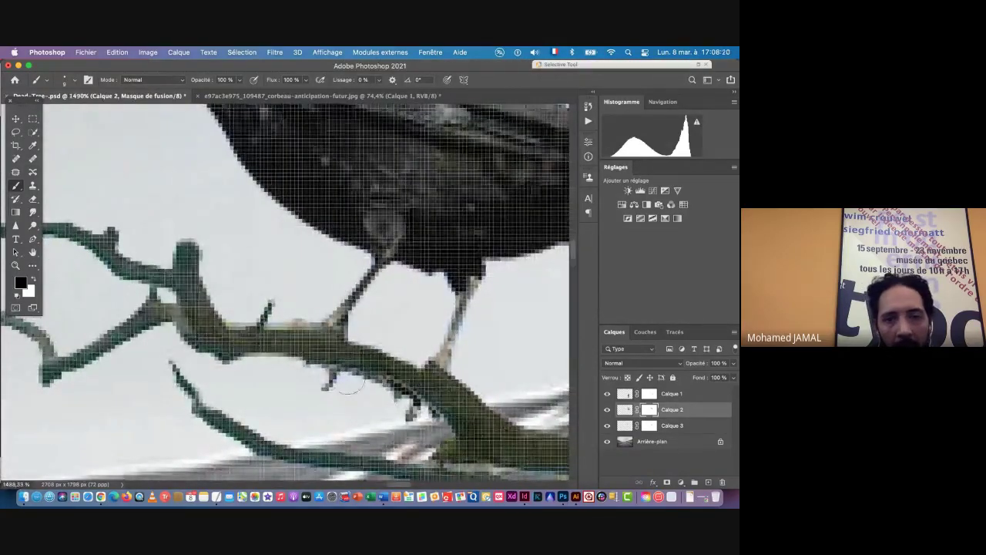
mouse_move(333, 353)
left_mouse_down()
mouse_move(305, 361)
mouse_move(311, 356)
left_mouse_up()
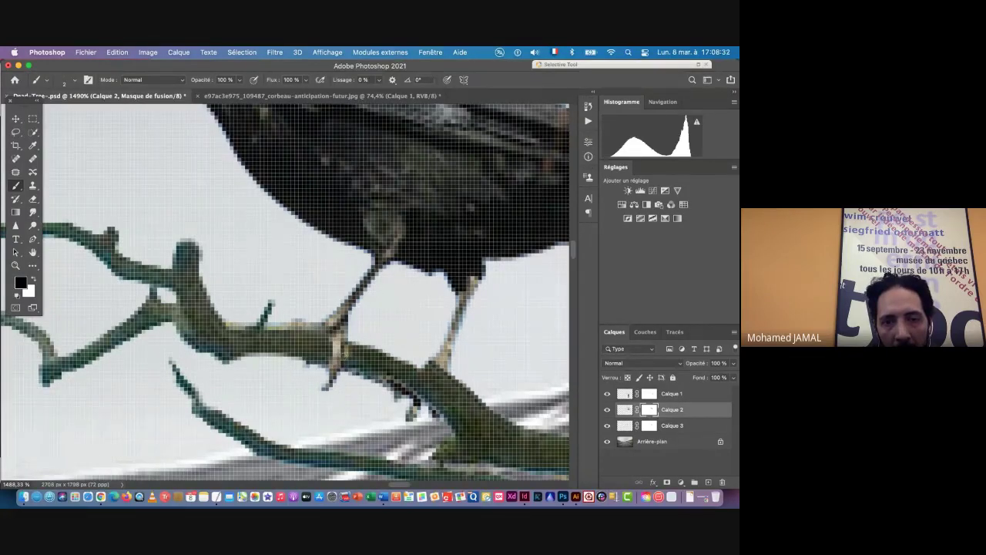
mouse_move(427, 391)
left_mouse_down()
mouse_move(418, 399)
mouse_move(434, 367)
left_mouse_up()
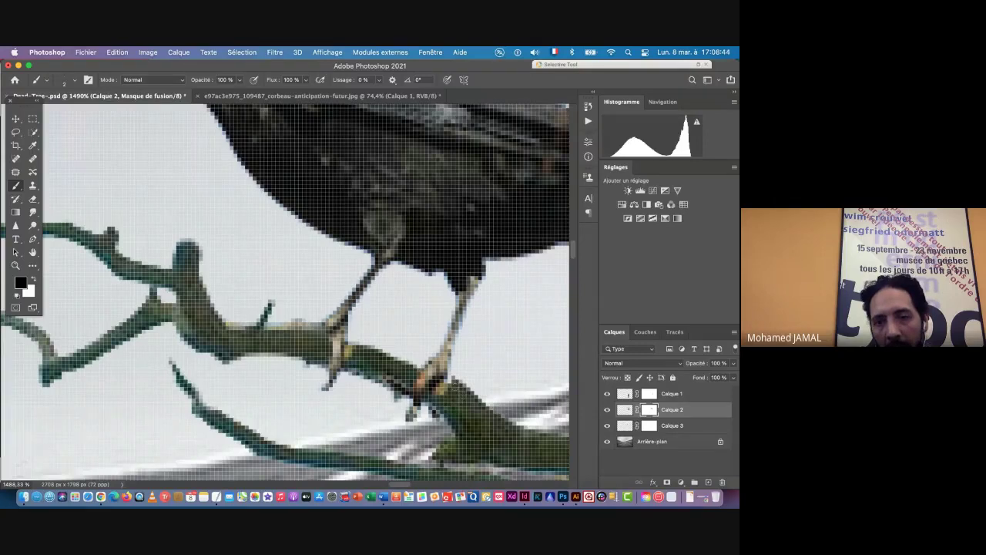
left_click(33, 279)
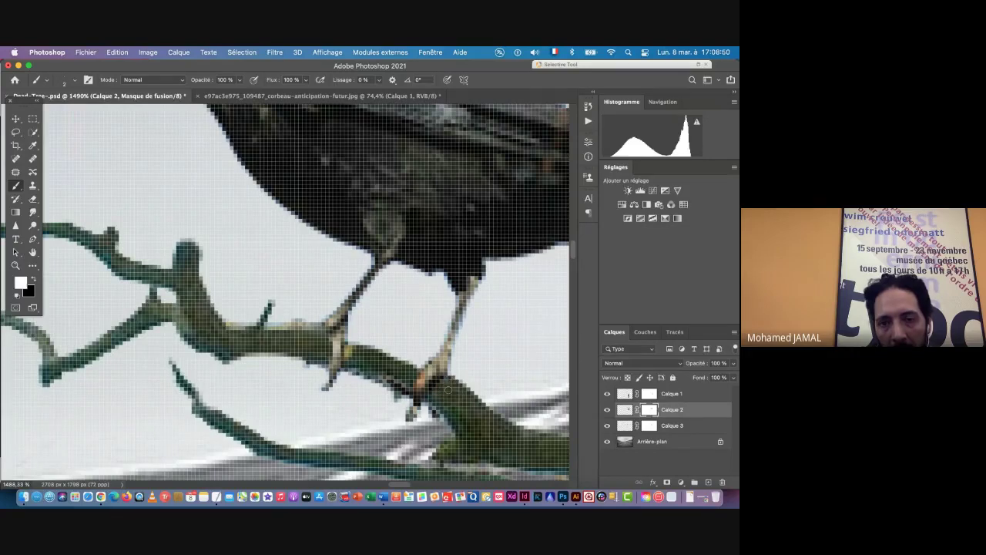
left_click_drag(357, 379, 274, 381)
Return to the Move tool with the whole montage in view and save the Dead-Tree document
scroll(343, 383, "down", 3)
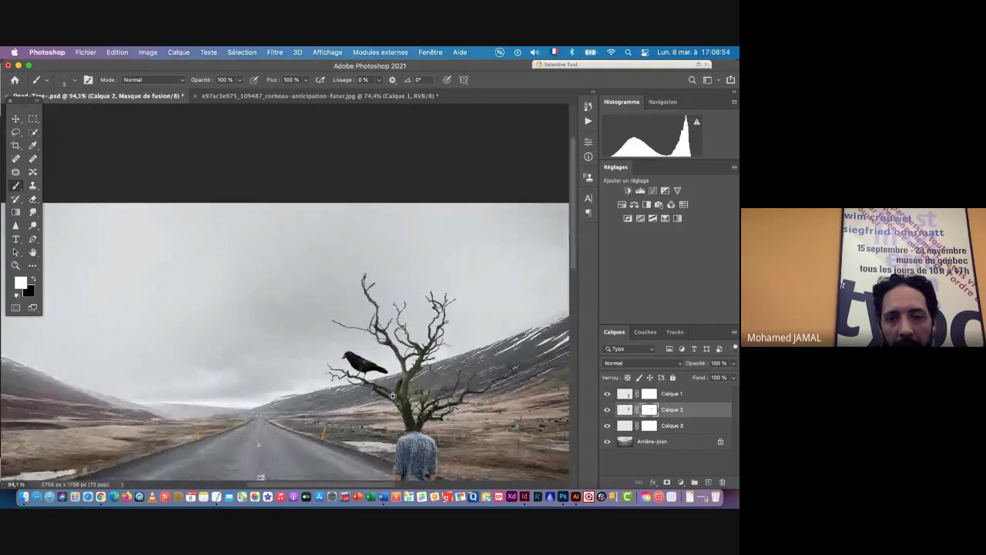
scroll(391, 398, "down", 2)
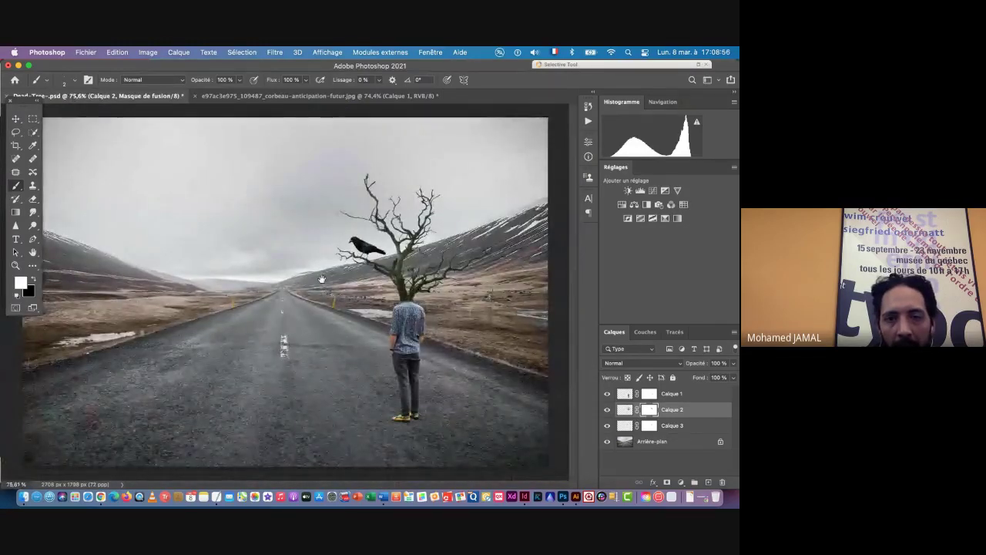
left_click(15, 118)
key("super+s")
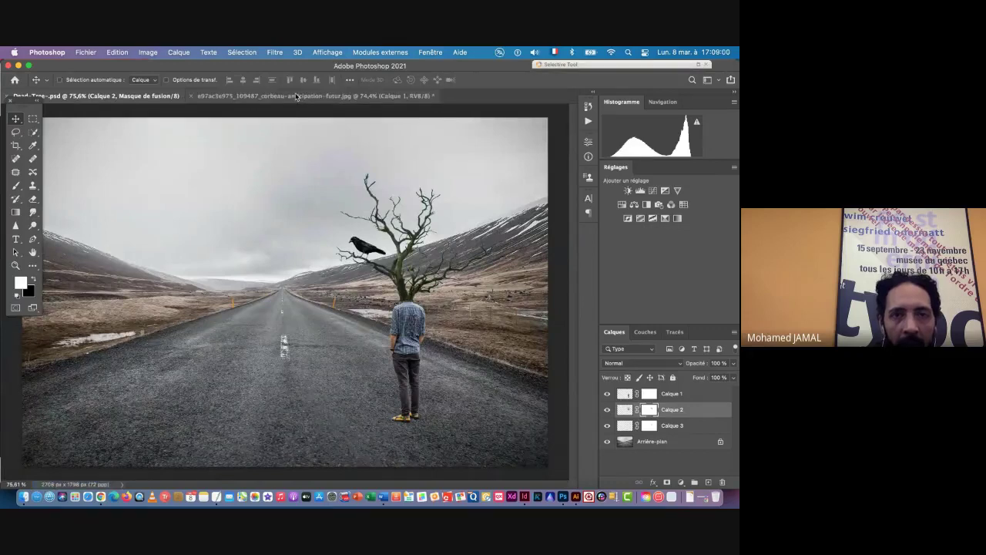
Close the crow source image without saving its changes, keeping the Dead-Tree montage open
left_click(296, 97)
key("super+q")
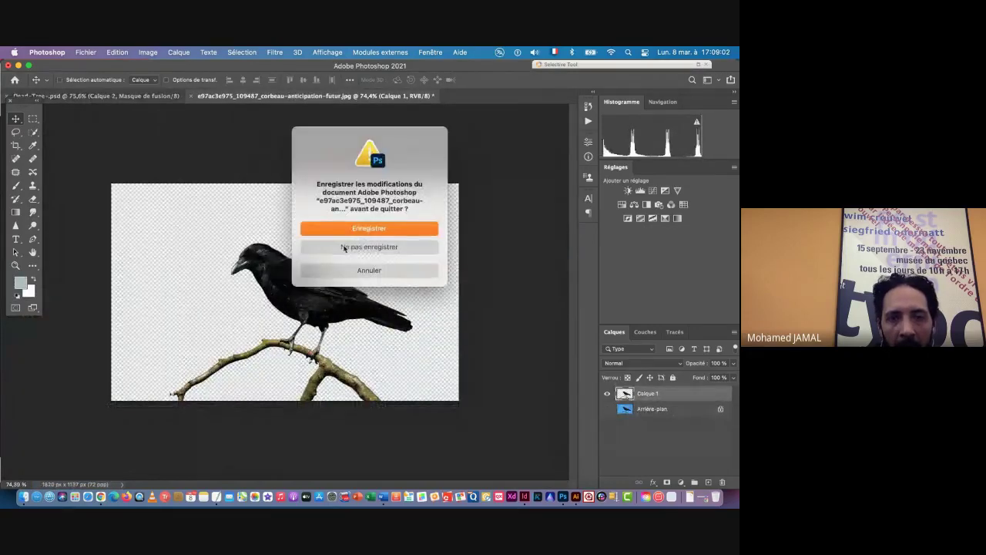
left_click(346, 248)
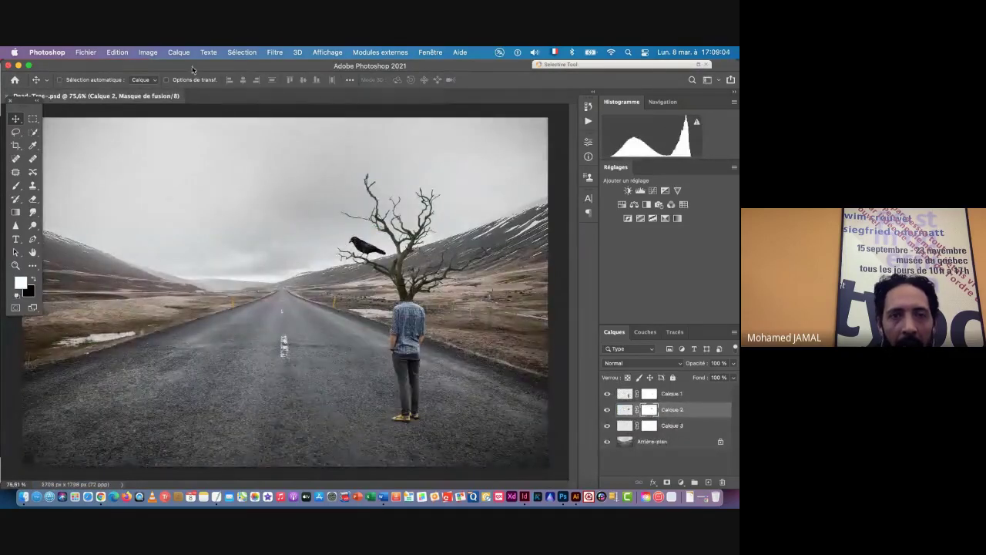
Open the rope noose photo suicide-2347543_1920.jpg from the Surreal Manipulation – Hangman folder in Photoshop
key("super+Tab")
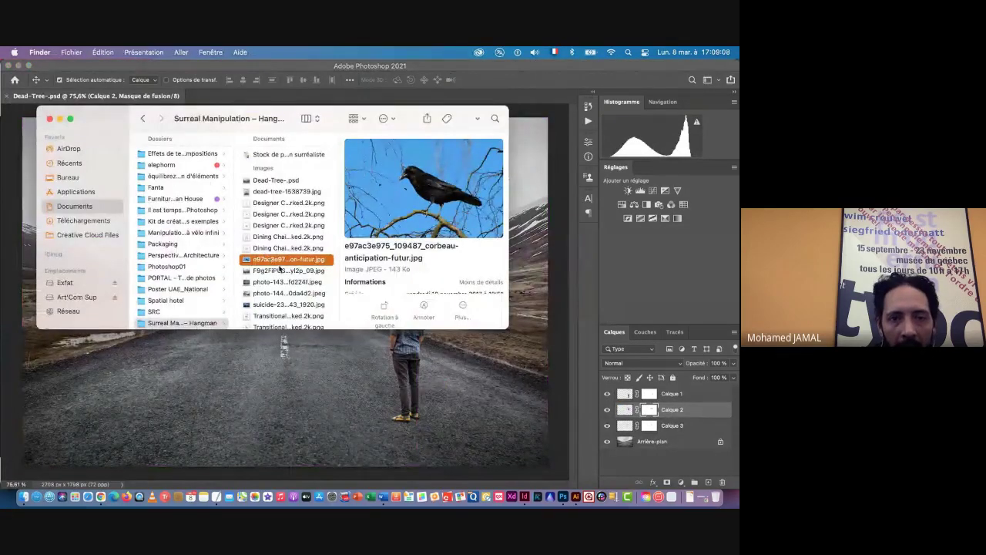
scroll(279, 269, "down", 1)
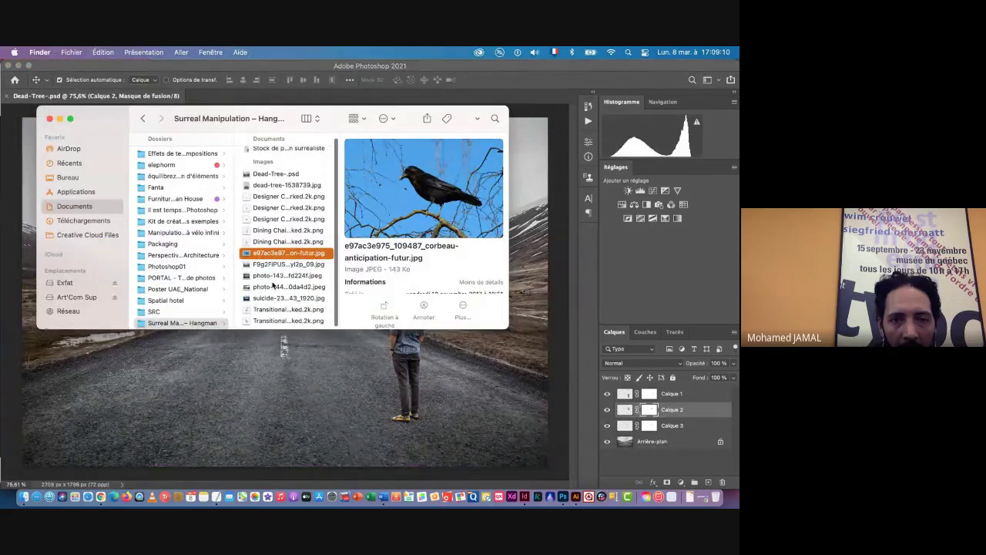
left_click_drag(254, 301, 563, 497)
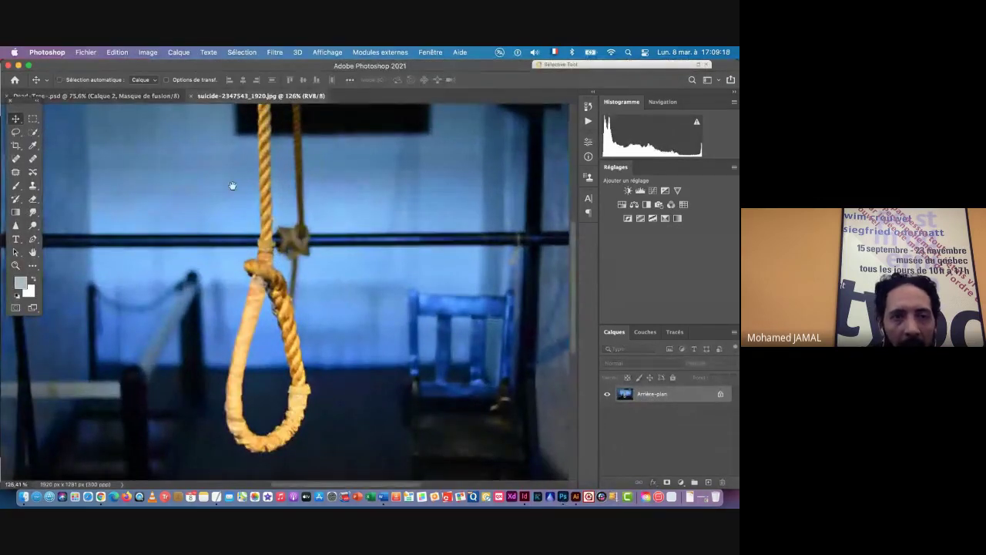
Select the foreground rope and its whole noose loop with the Quick Selection tool, leaving out the background
key("w")
mouse_move(290, 168)
left_mouse_down()
mouse_move(271, 199)
mouse_move(243, 190)
left_mouse_up()
left_click_drag(250, 136, 251, 151)
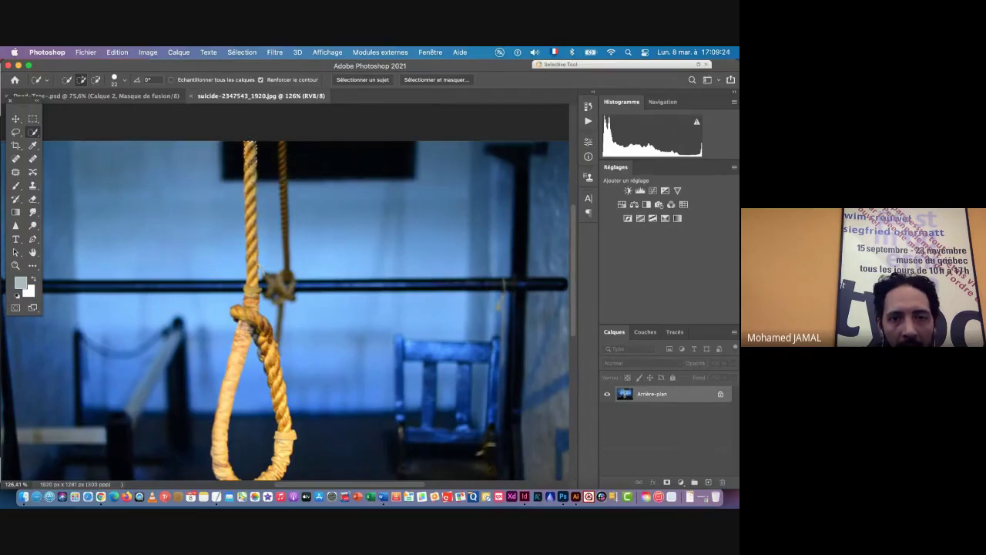
left_click_drag(250, 198, 251, 217)
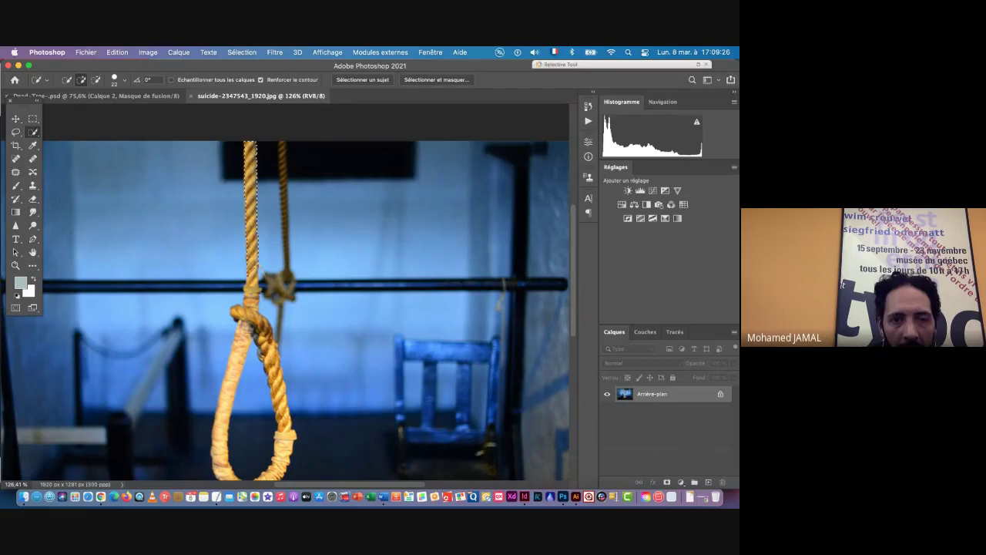
mouse_move(254, 316)
left_mouse_down()
mouse_move(245, 334)
mouse_move(242, 301)
mouse_move(229, 306)
mouse_move(231, 238)
left_mouse_up()
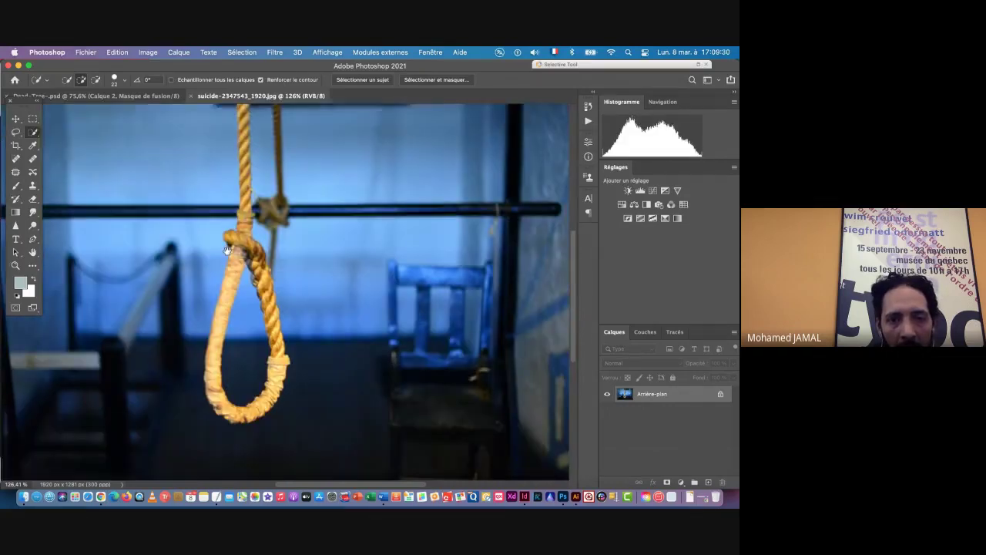
scroll(271, 378, "up", 3)
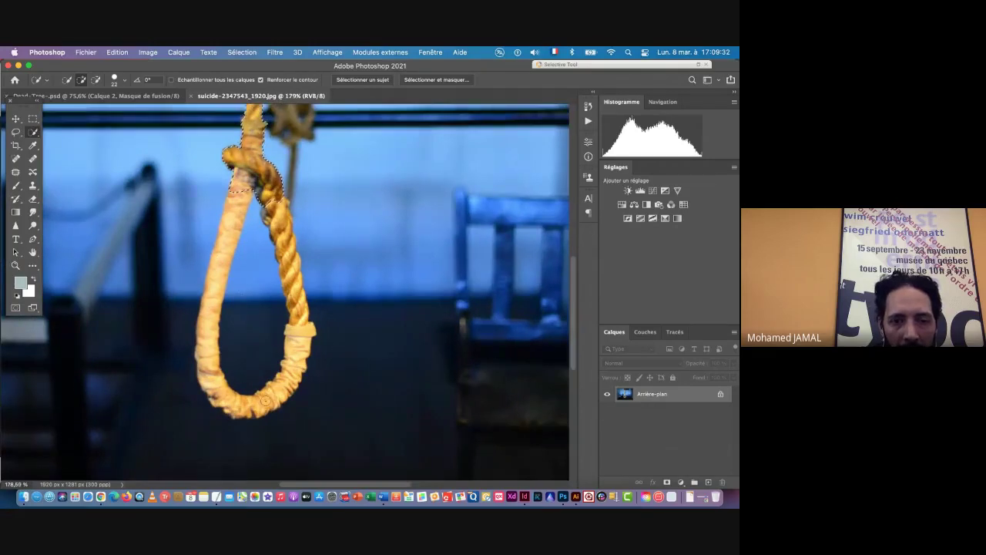
mouse_move(270, 382)
left_mouse_down()
mouse_move(231, 409)
mouse_move(212, 380)
mouse_move(211, 346)
left_mouse_up()
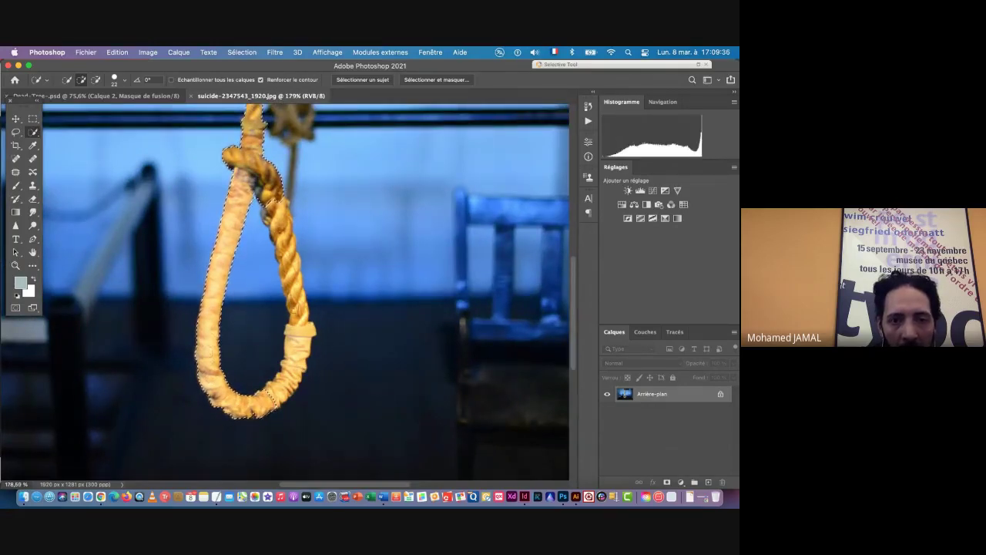
mouse_move(269, 395)
left_mouse_down()
mouse_move(299, 348)
mouse_move(266, 204)
left_mouse_up()
Copy the selected rope and paste it as a new layer into the Dead-Tree montage
scroll(259, 210, "down", 5)
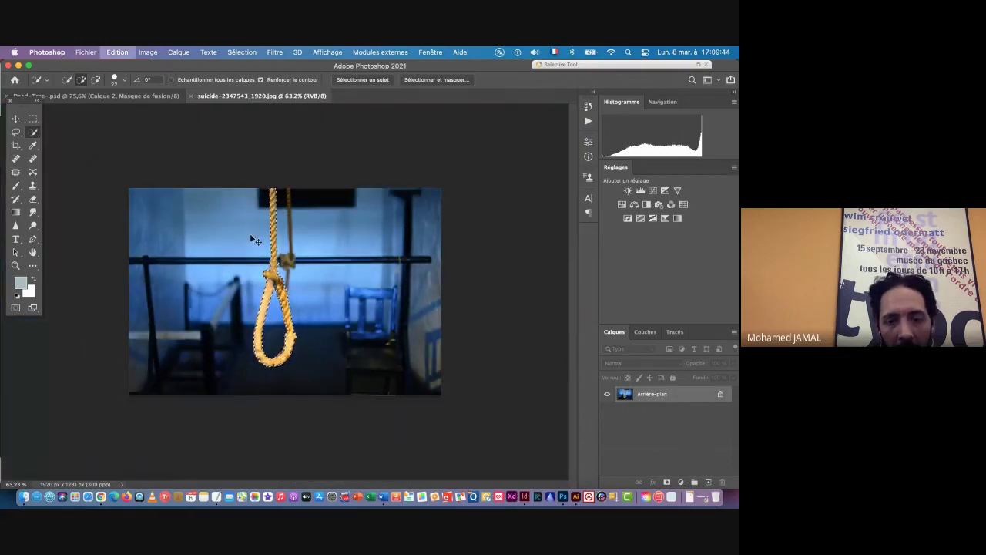
left_click(159, 97)
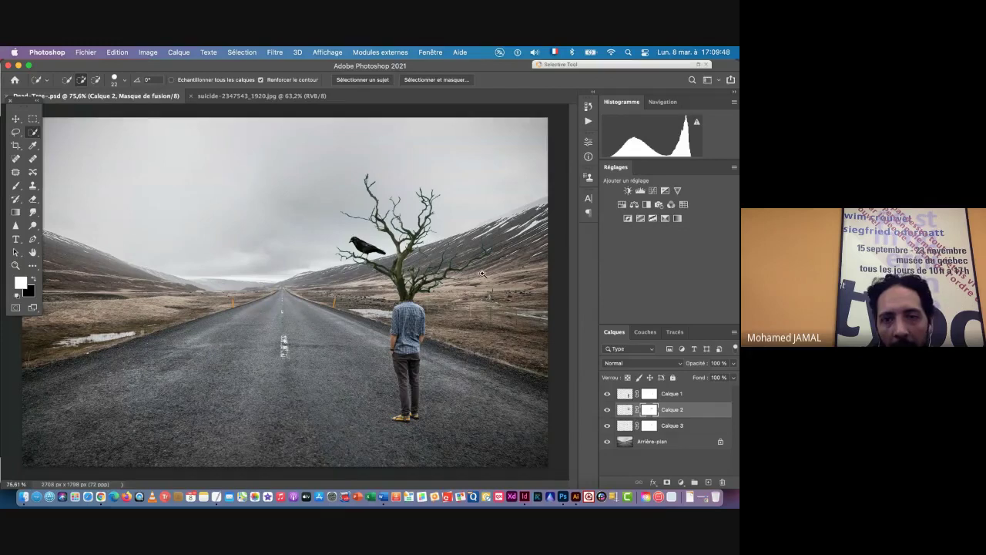
scroll(482, 274, "up", 5)
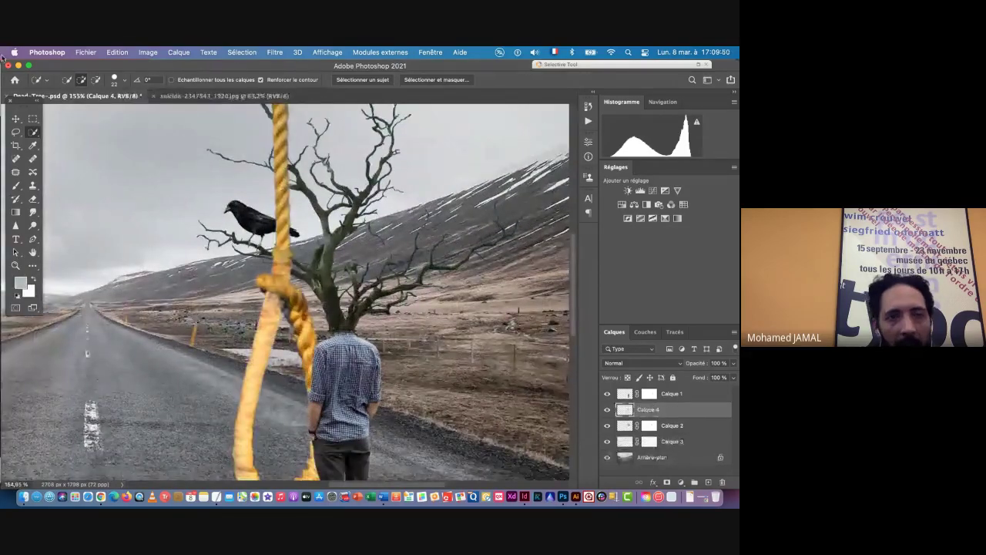
Start a free transform on Calque 4, shrink the rope to about 33%, and place it beside the man's tree head
left_click(16, 118)
key("super+t")
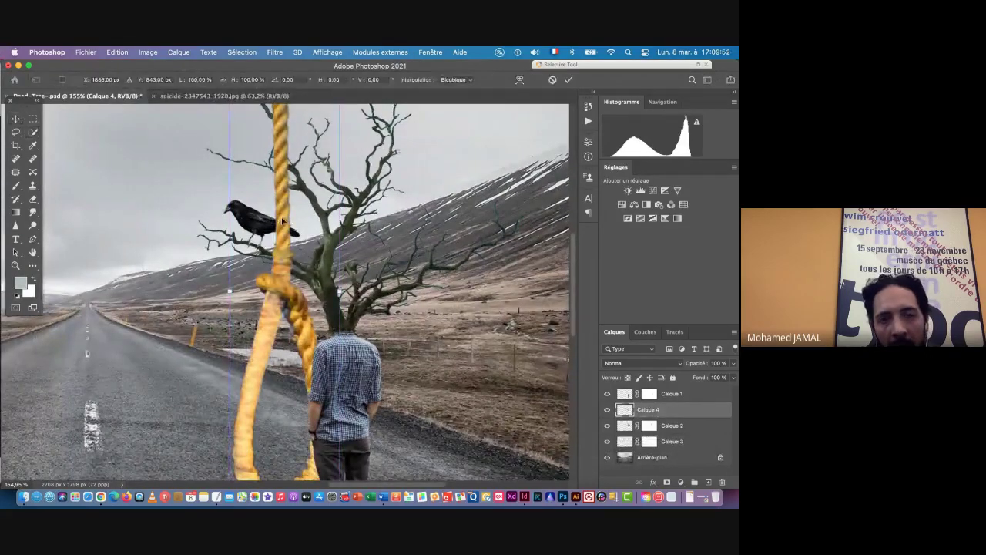
scroll(385, 264, "down", 5)
left_click_drag(360, 212, 390, 289)
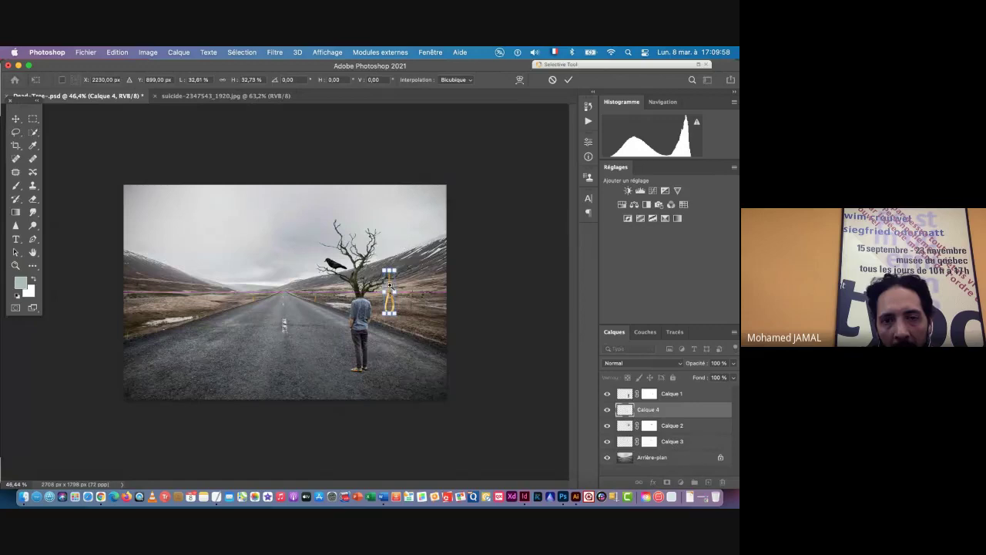
Try the rope on the upper branch behind the crow, scaling it down to about 15.7%
scroll(390, 289, "up", 5)
scroll(401, 284, "right", 5)
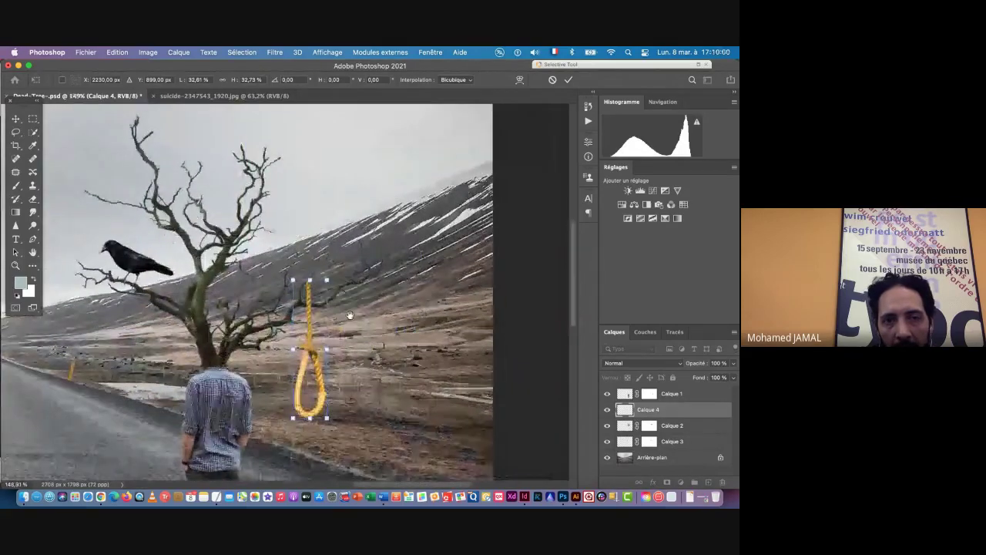
left_click_drag(314, 315, 174, 251)
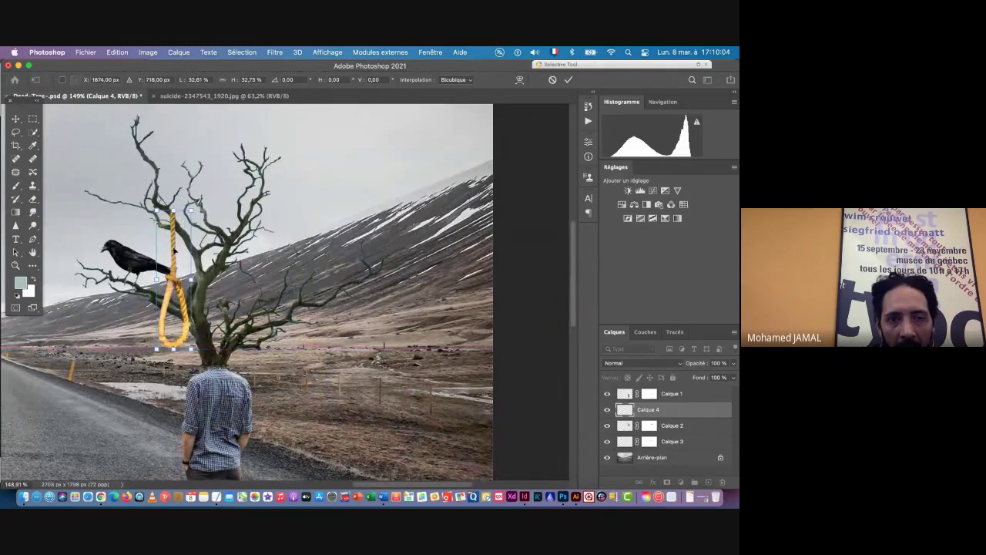
left_click_drag(156, 349, 174, 277)
Hang the rope from the long lower branch stretching over the hillside, scale it to 13.41%, and apply the transform
scroll(169, 253, "up", 5)
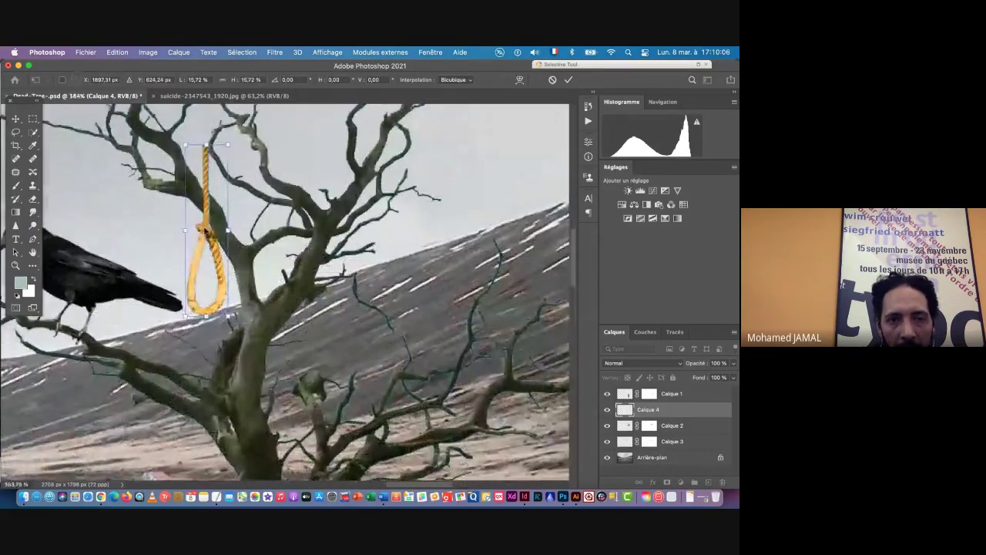
left_click_drag(205, 230, 518, 451)
left_click_drag(511, 428, 374, 273)
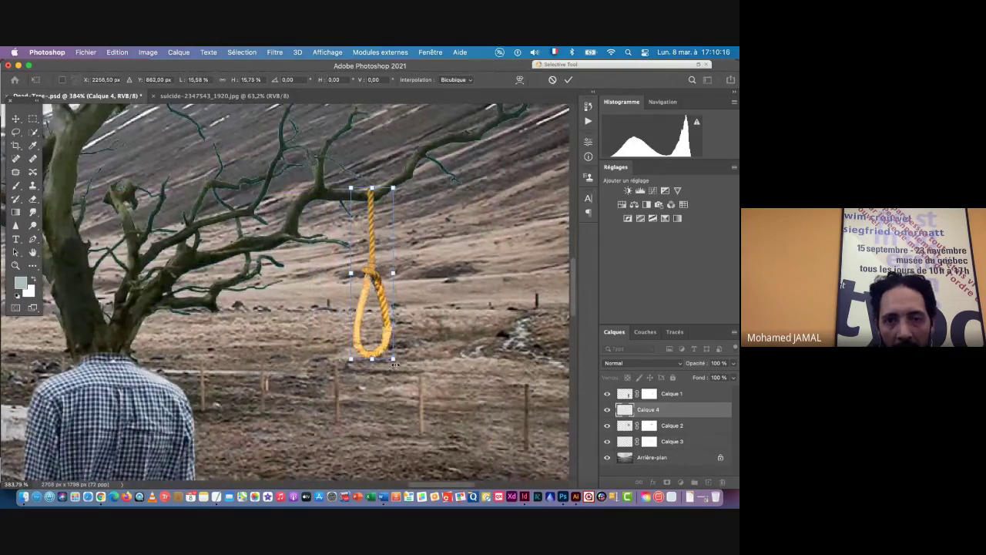
left_click_drag(393, 359, 386, 333)
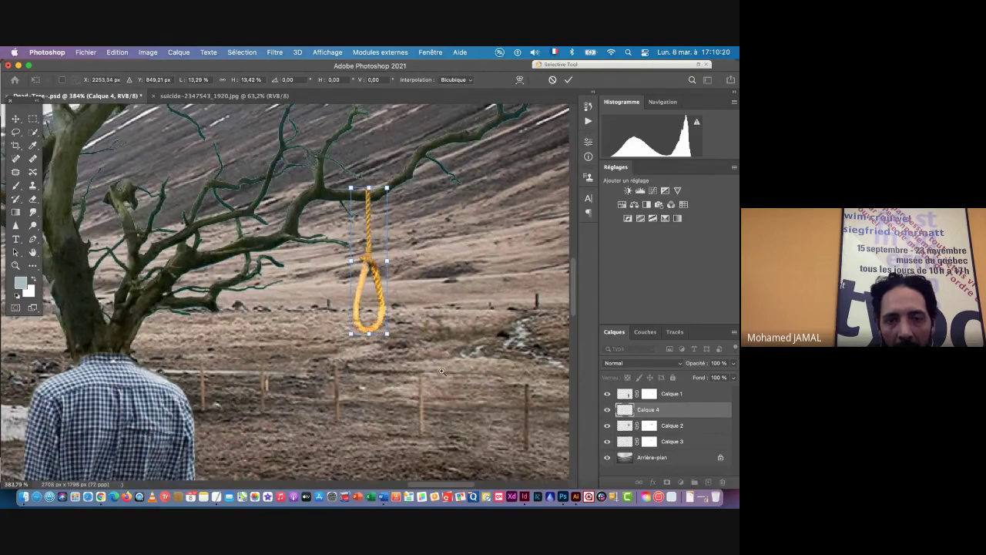
left_click_drag(443, 372, 519, 371)
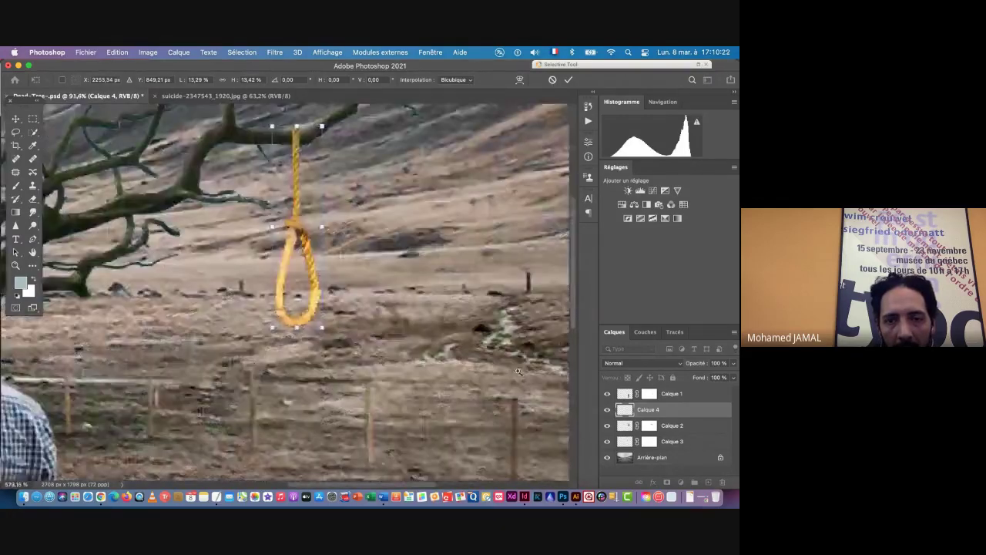
scroll(307, 174, "up", 3)
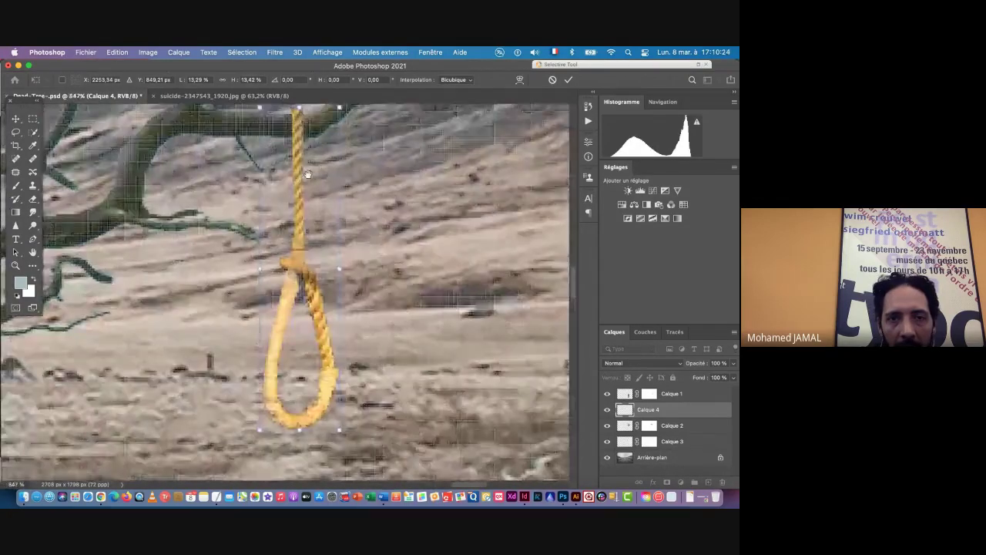
left_click_drag(307, 175, 324, 189)
scroll(329, 262, "down", 3)
scroll(330, 262, "left", 1)
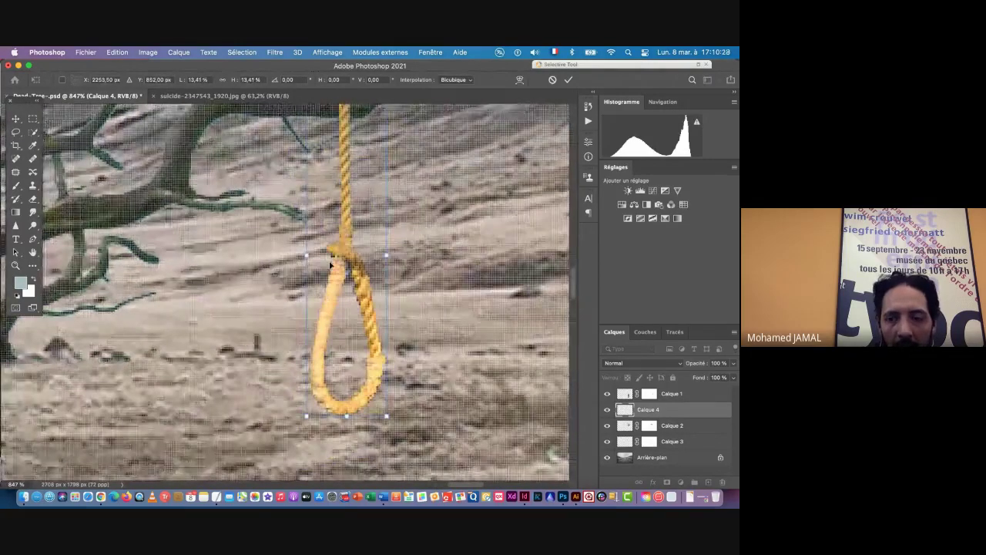
key("Return")
Mute the yellow of the rope on Calque 4 with a Hue/Saturation adjustment, setting Saturation to -41
left_click_drag(339, 150, 346, 264)
scroll(362, 249, "up", 2)
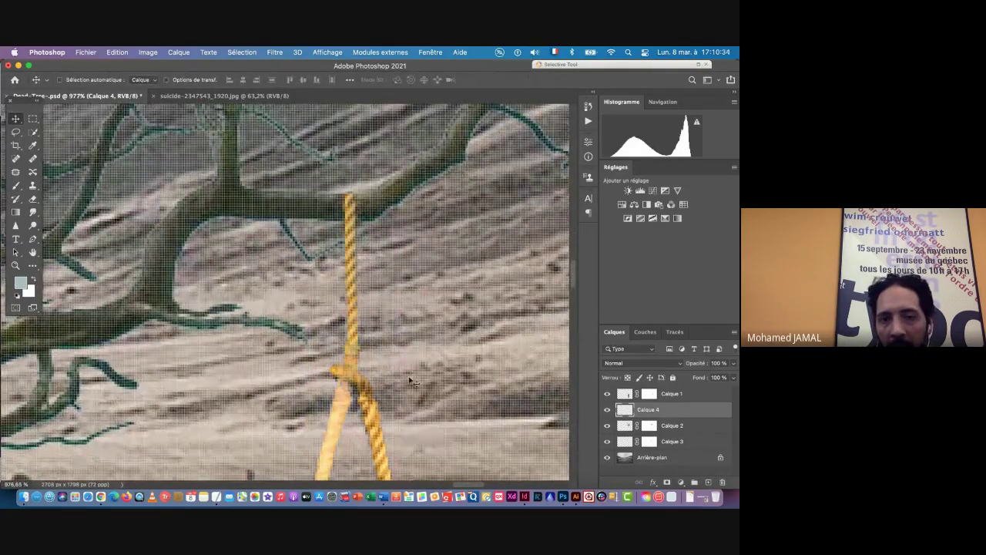
scroll(383, 367, "down", 5)
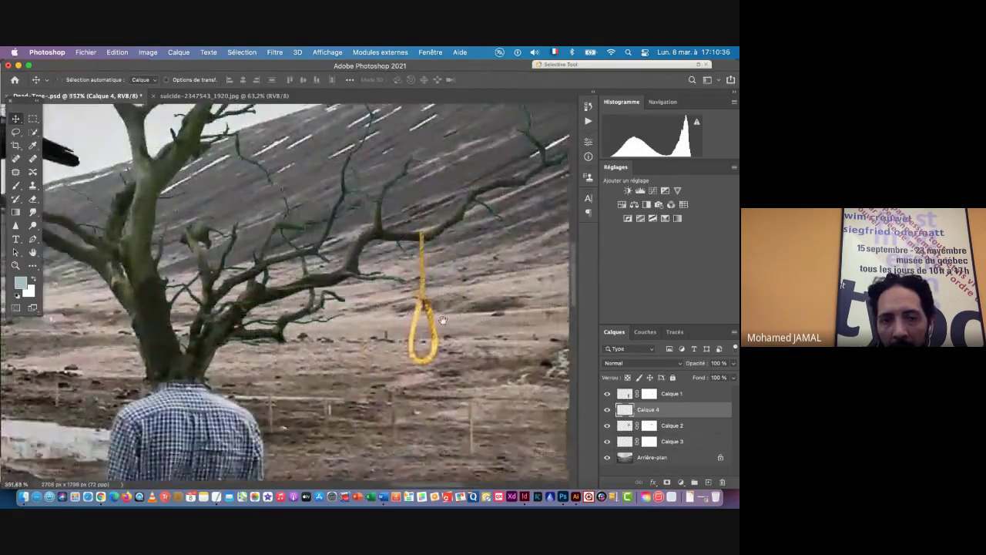
scroll(435, 329, "down", 8)
scroll(434, 330, "up", 5)
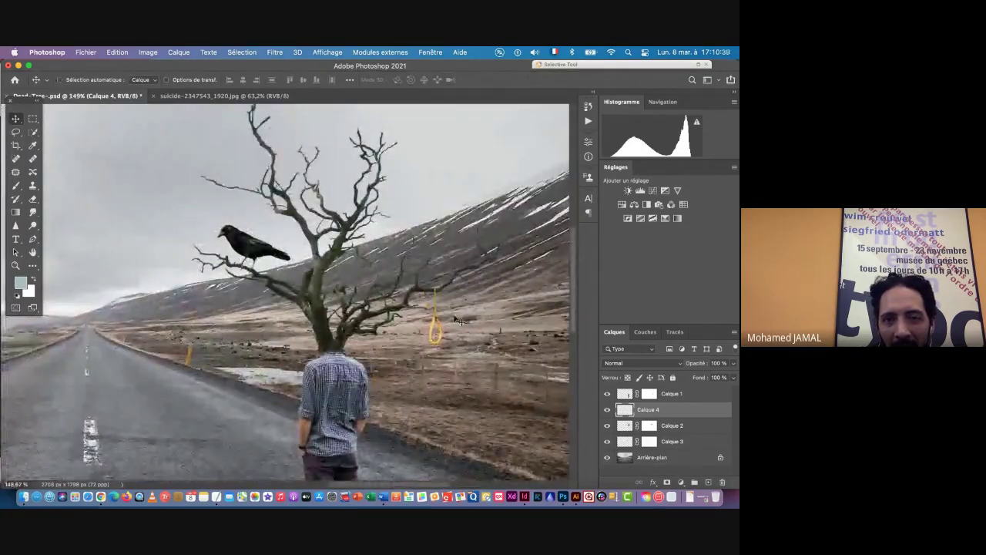
scroll(434, 331, "up", 5)
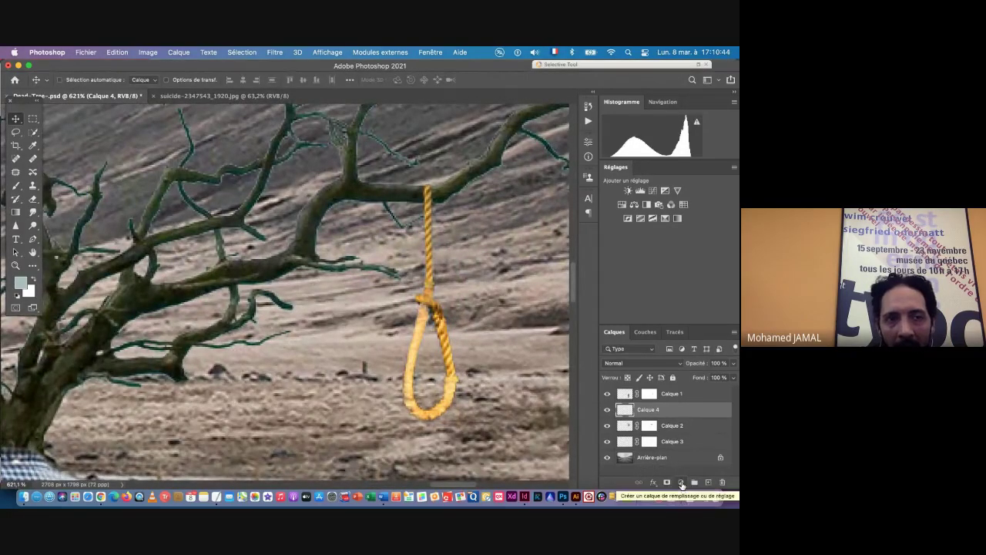
left_click(149, 52)
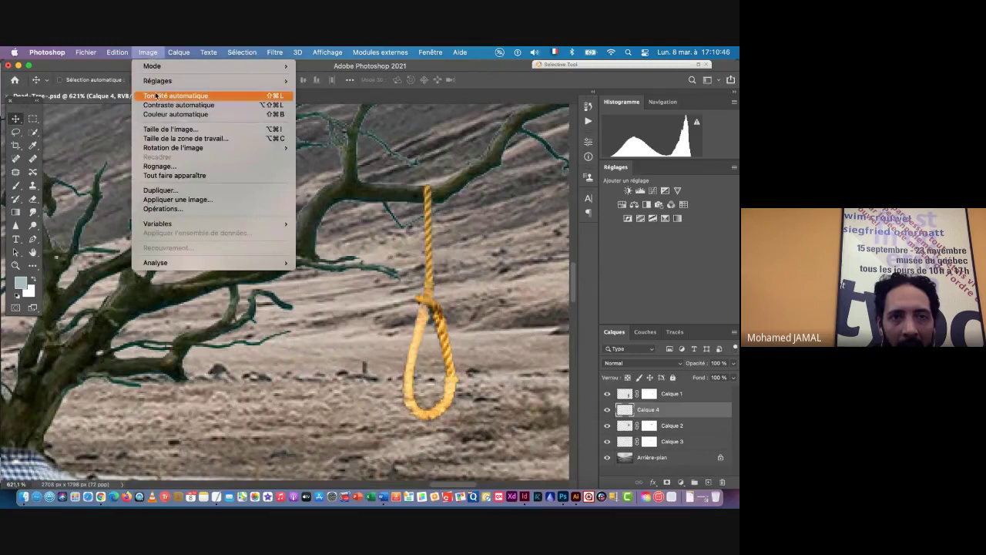
mouse_move(158, 82)
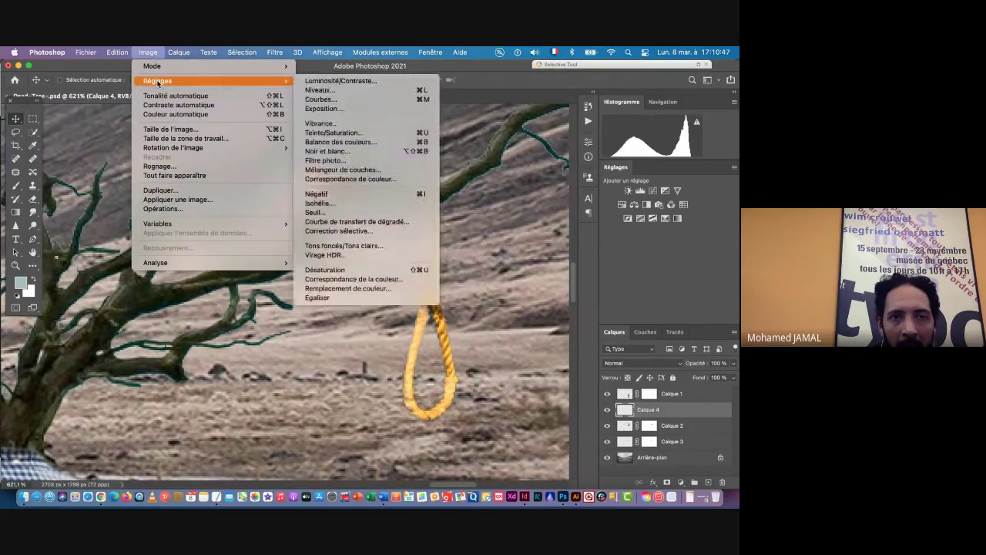
left_click(330, 135)
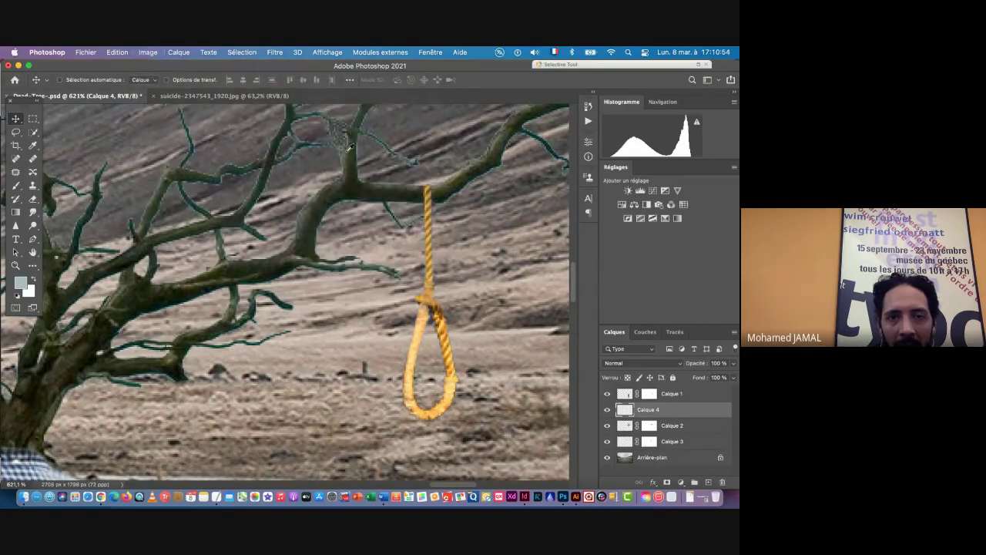
left_click_drag(375, 127, 196, 158)
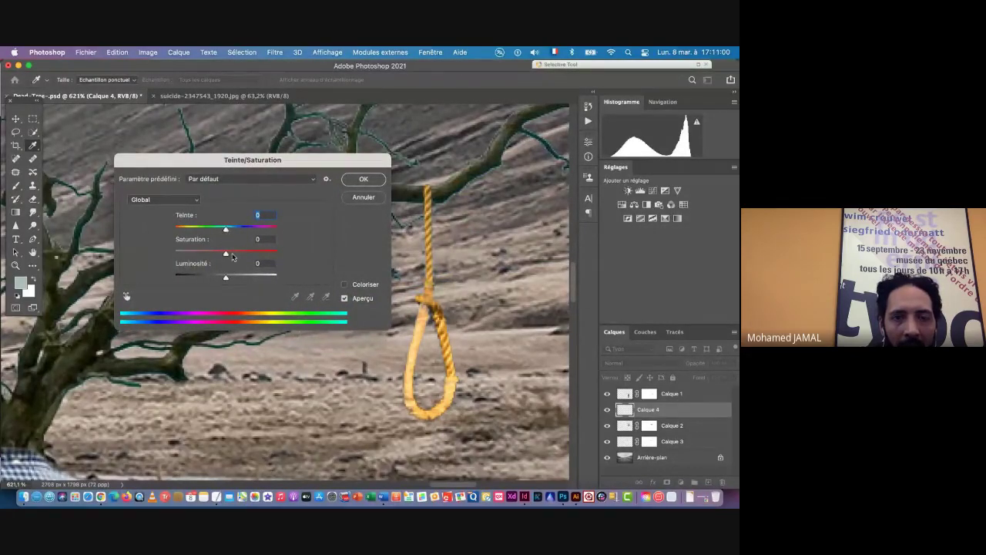
left_click_drag(225, 255, 199, 255)
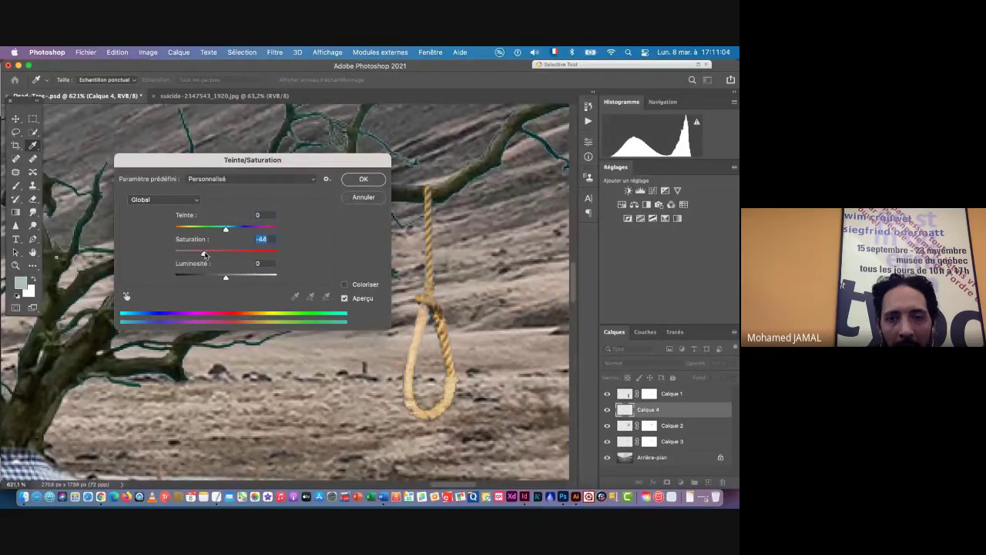
left_click(359, 182)
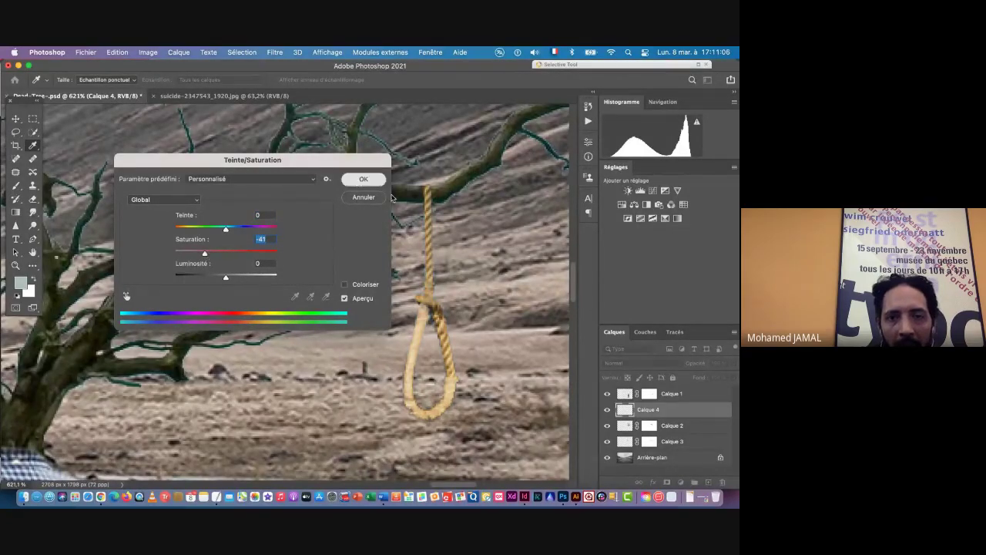
Darken the rope where it crosses the branch's lower edge using the Burn tool at 100% exposure, and reduce the exposure to 55%
scroll(451, 210, "up", 5)
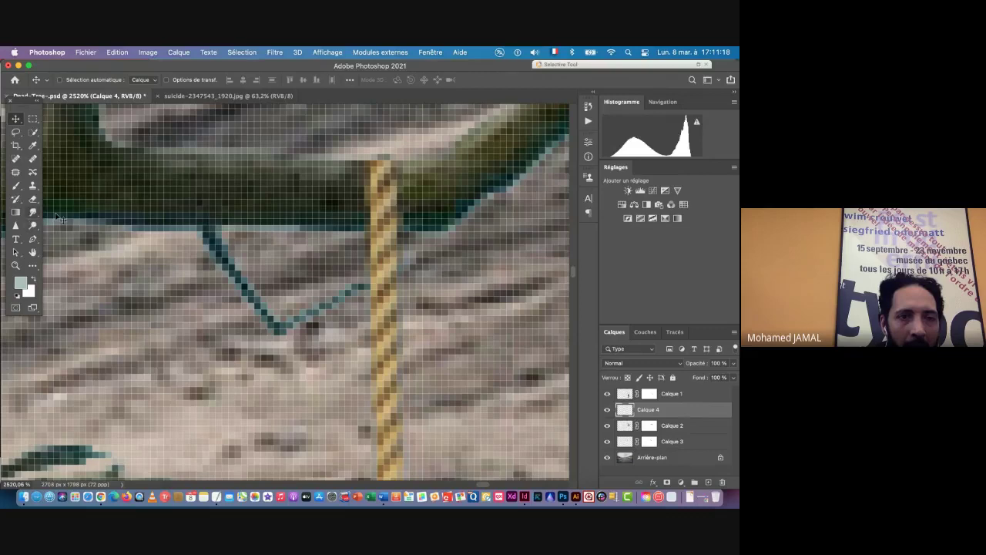
left_click(33, 225)
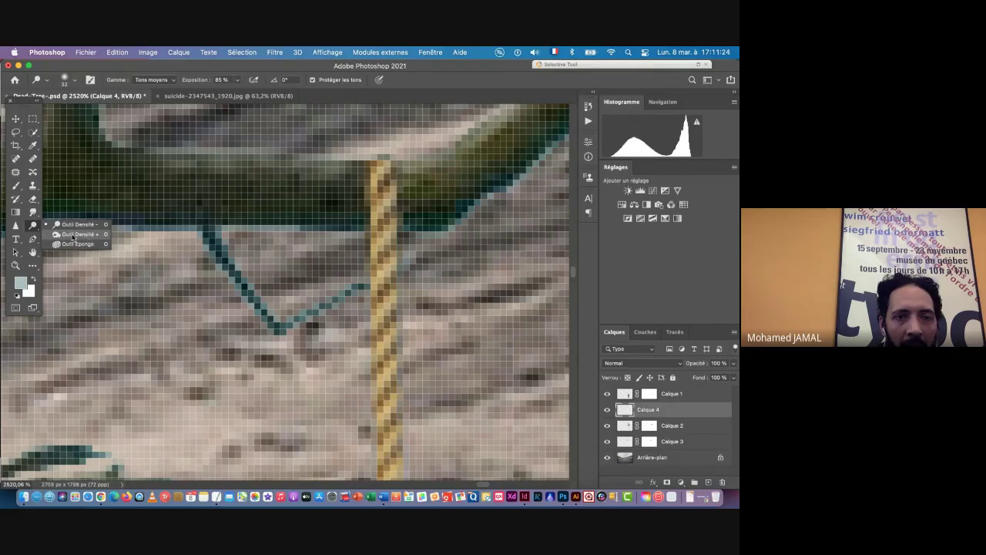
left_click(68, 235)
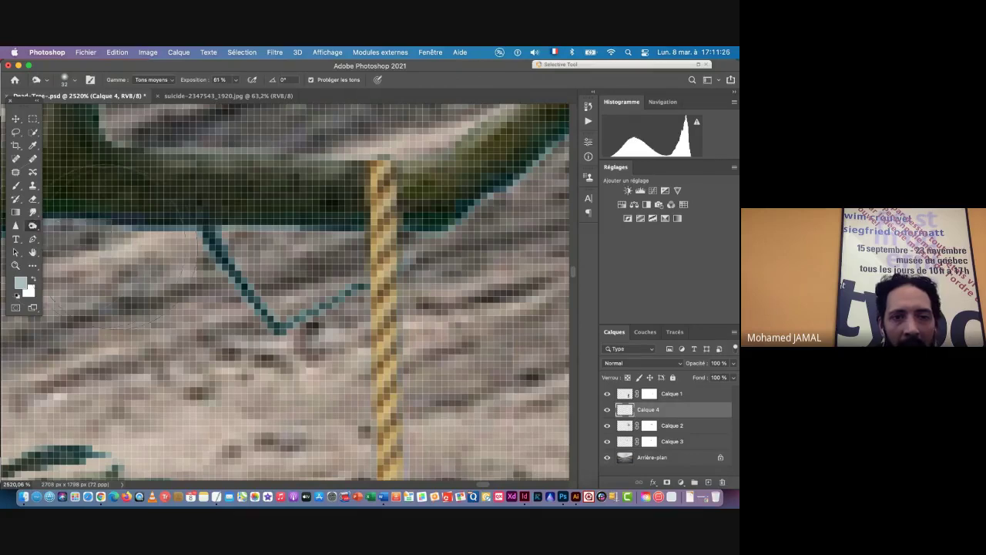
mouse_move(370, 250)
left_mouse_down()
mouse_move(139, 251)
mouse_move(329, 251)
mouse_move(297, 253)
left_mouse_up()
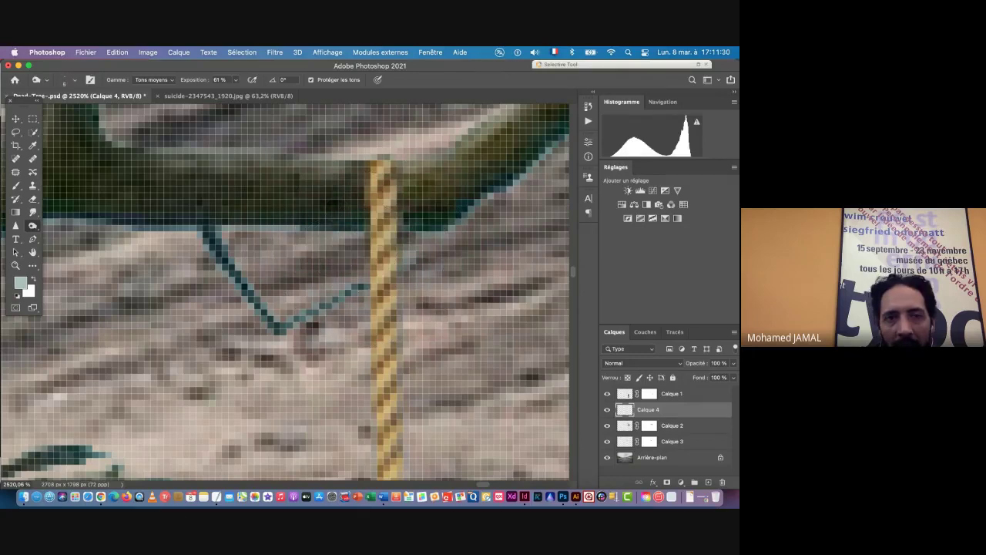
left_click_drag(187, 82, 285, 86)
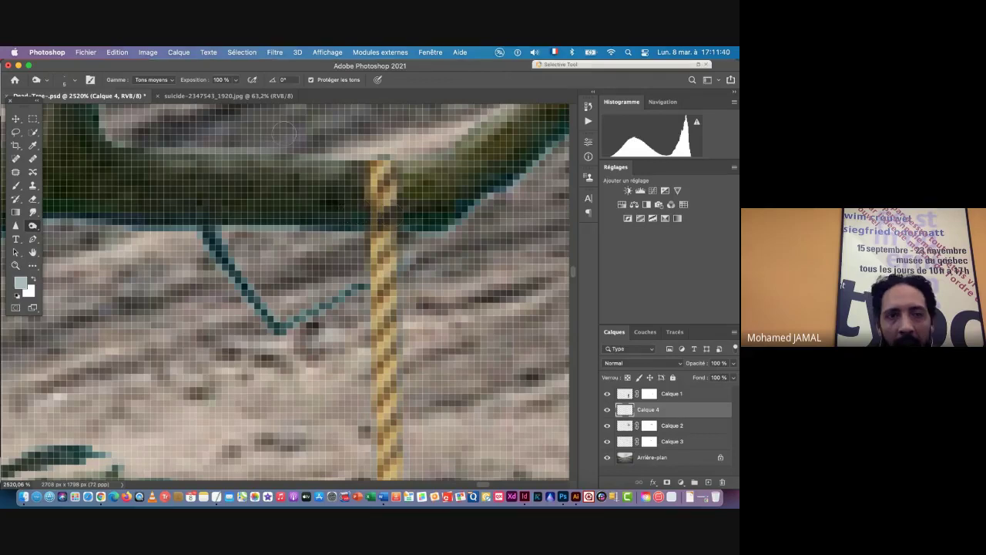
left_click_drag(195, 83, 175, 83)
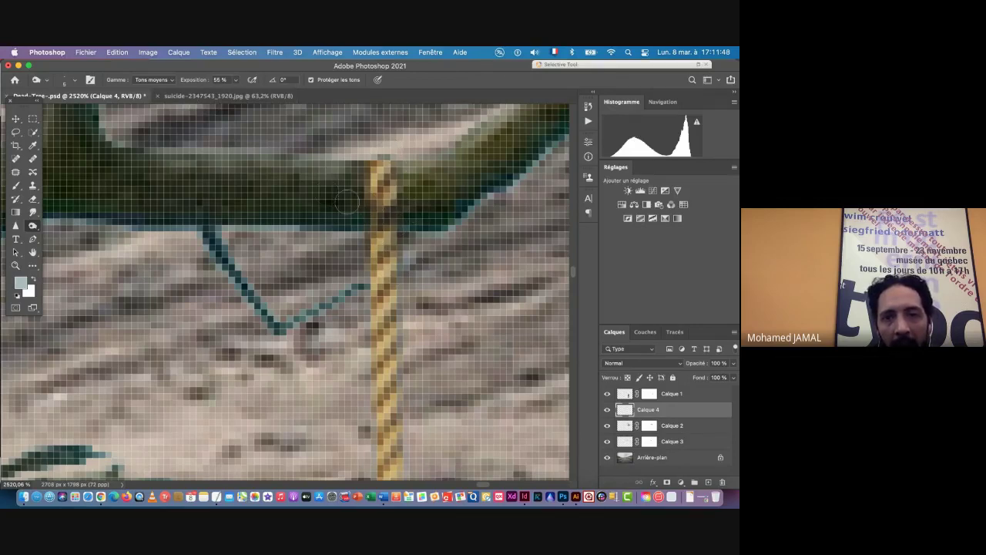
Check the rope against the whole montage and save the Dead-Tree document
scroll(369, 250, "down", 2)
scroll(369, 250, "down", 10)
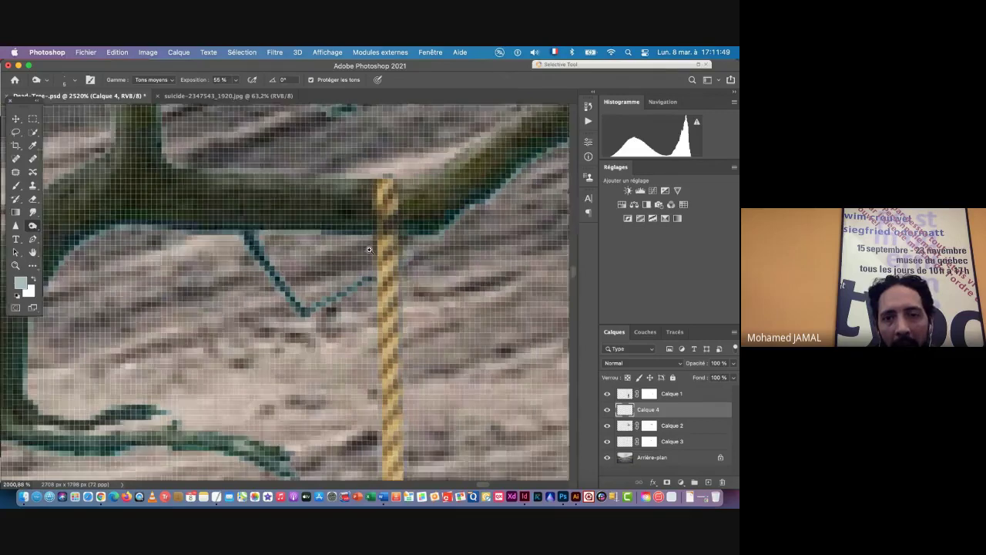
scroll(364, 279, "down", 5)
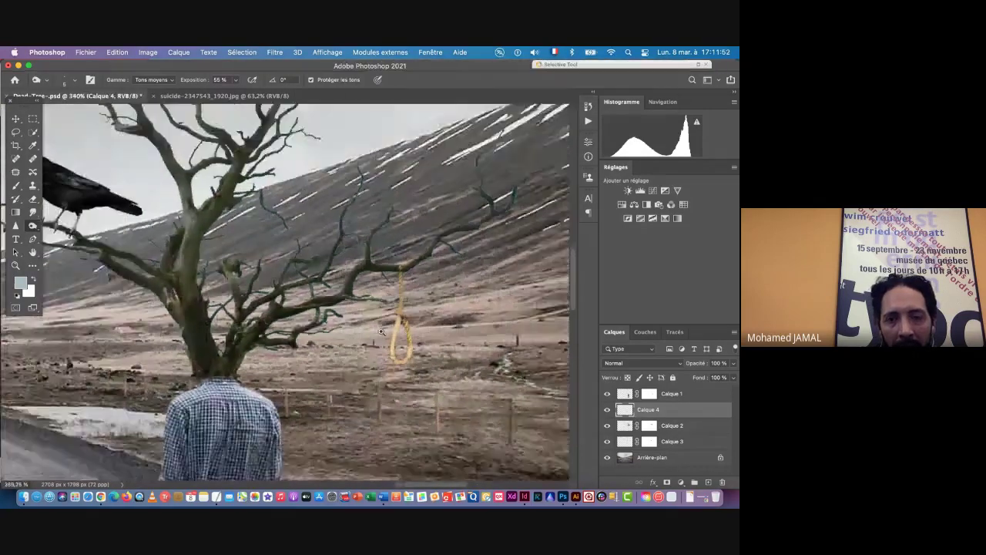
scroll(364, 279, "up", 1)
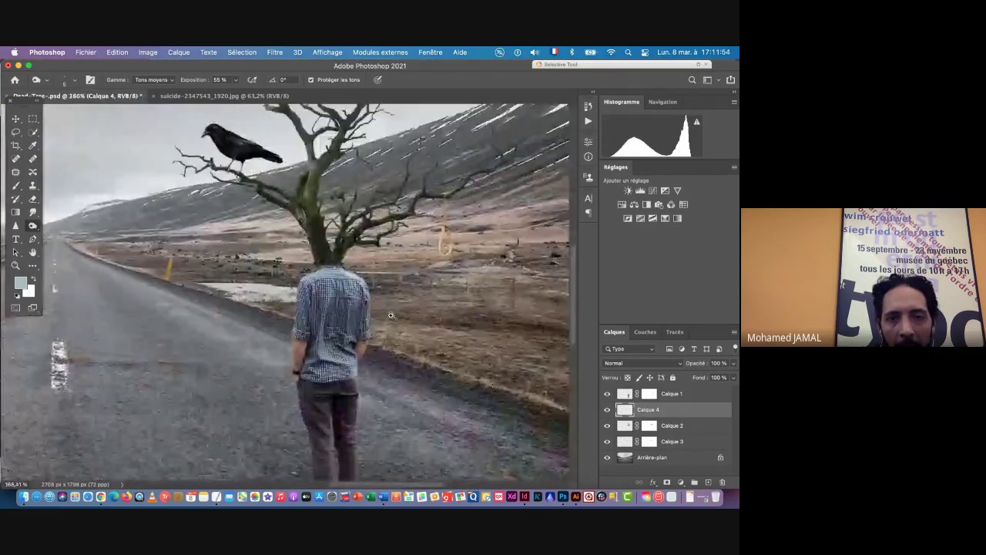
scroll(364, 279, "down", 3)
key("super+s")
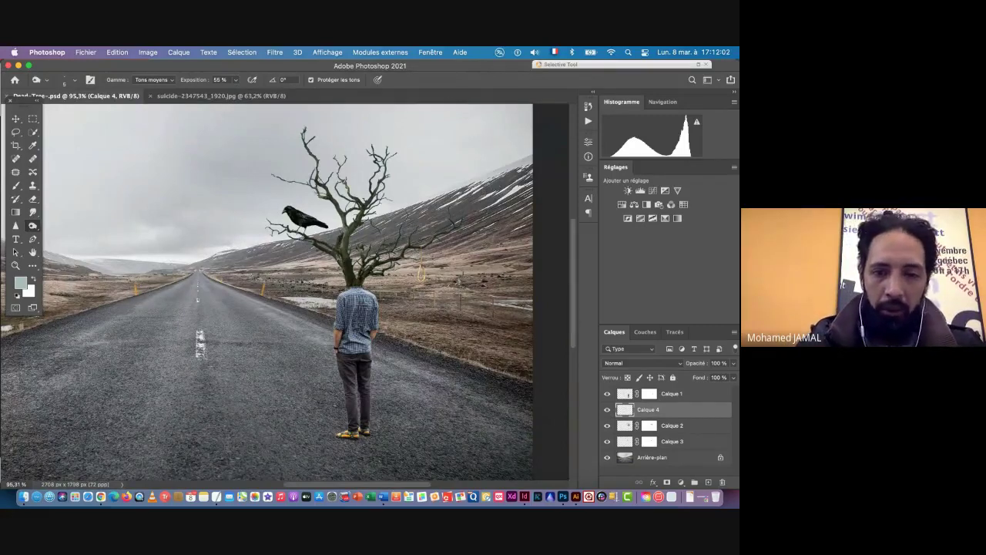
Add a new empty layer directly above the Arrière-plan layer
left_click(15, 118)
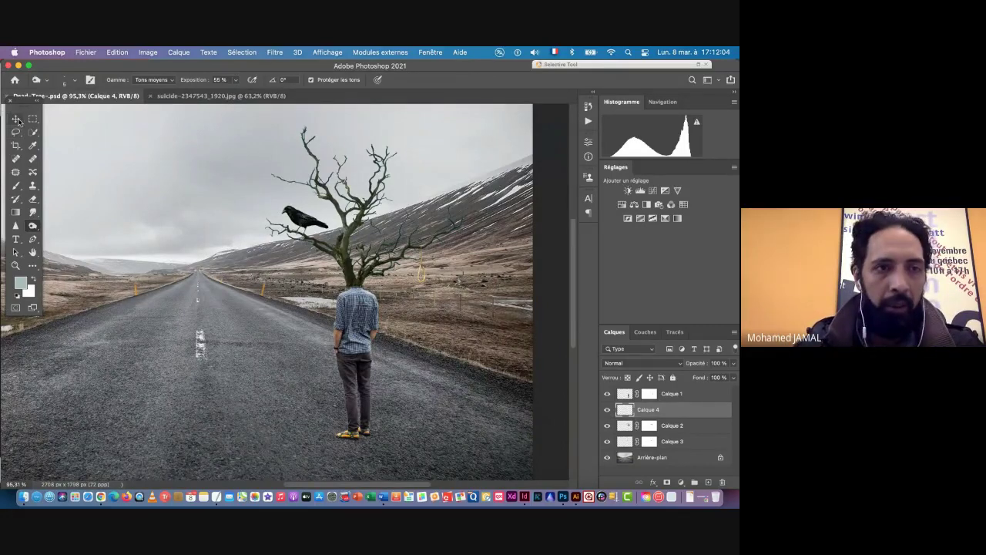
scroll(370, 417, "down", 3)
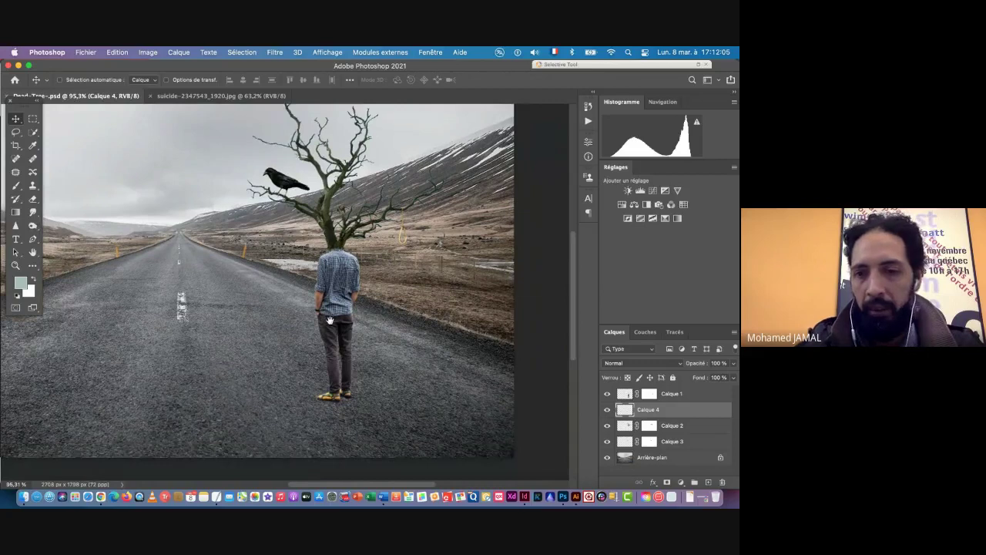
left_click(676, 460)
left_click(706, 482)
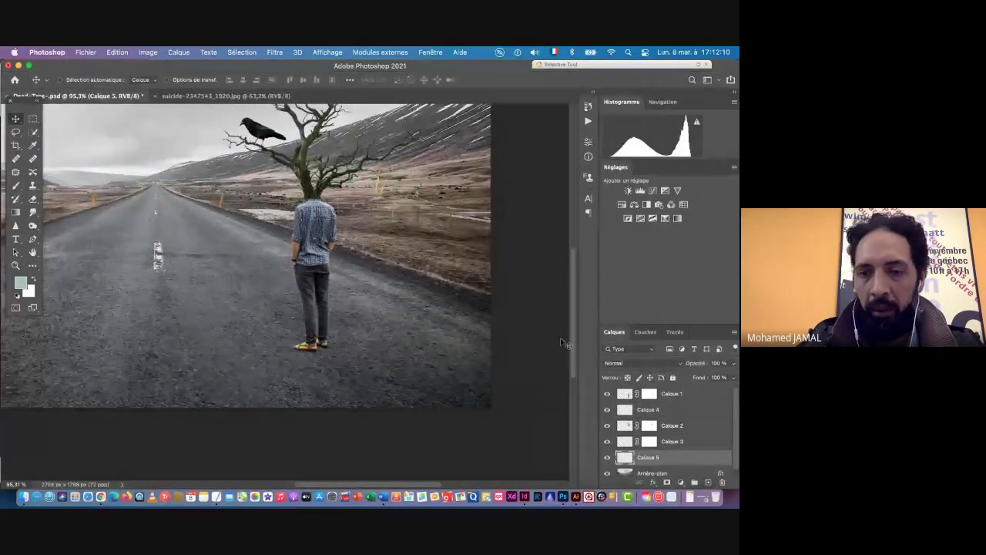
Draw a freehand lasso selection for the man's shadow, stretching from his shoes diagonally across the road toward the lower right of the image
left_click(15, 132)
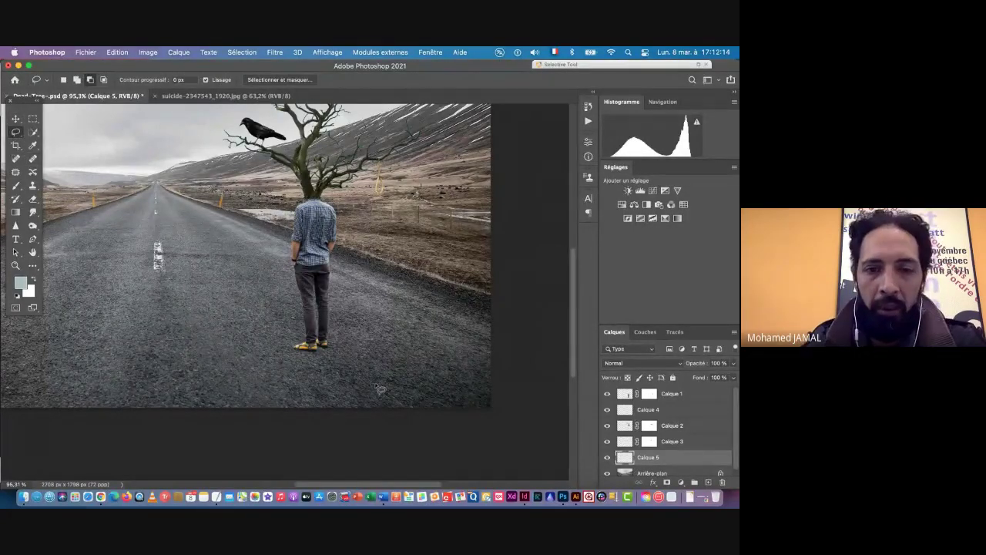
key("super+space")
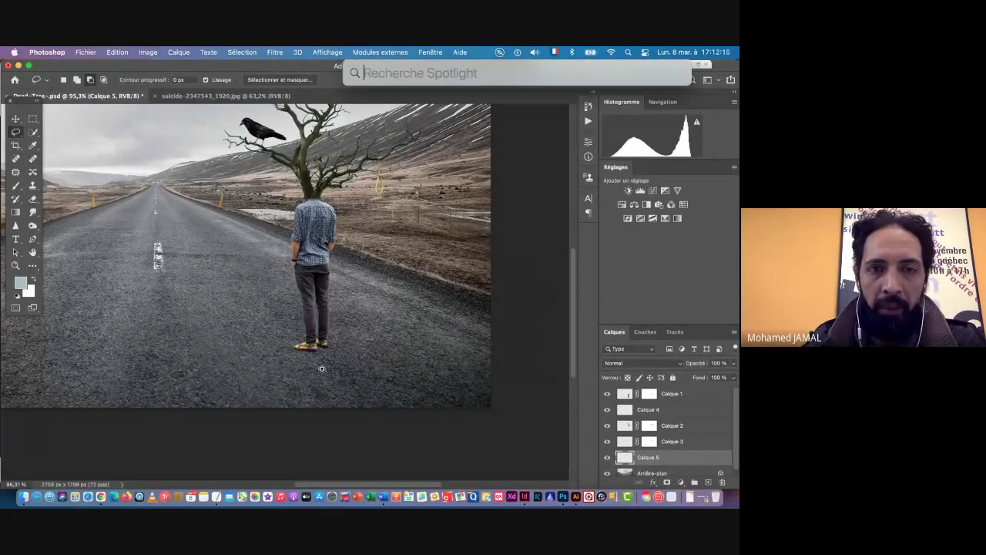
left_click(322, 368, "super")
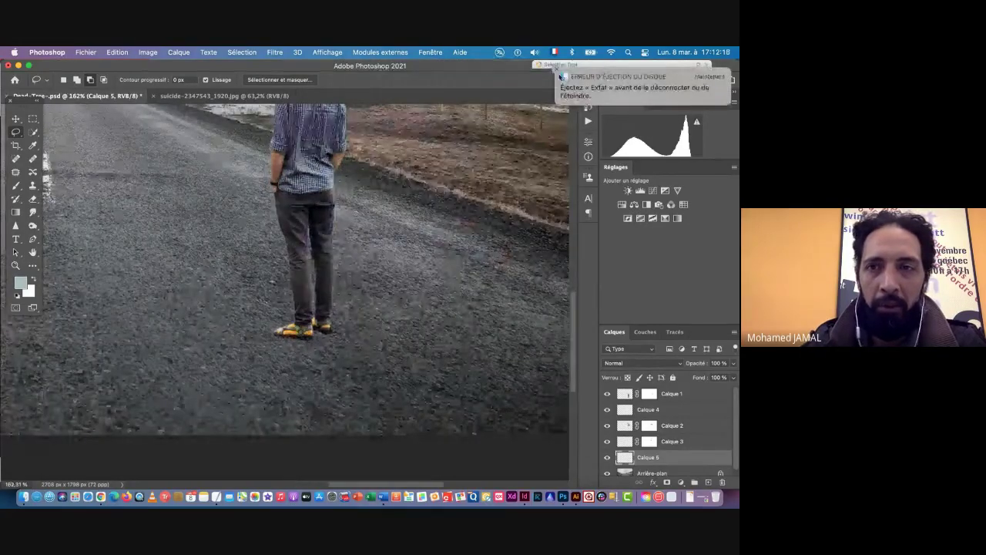
left_click(560, 77)
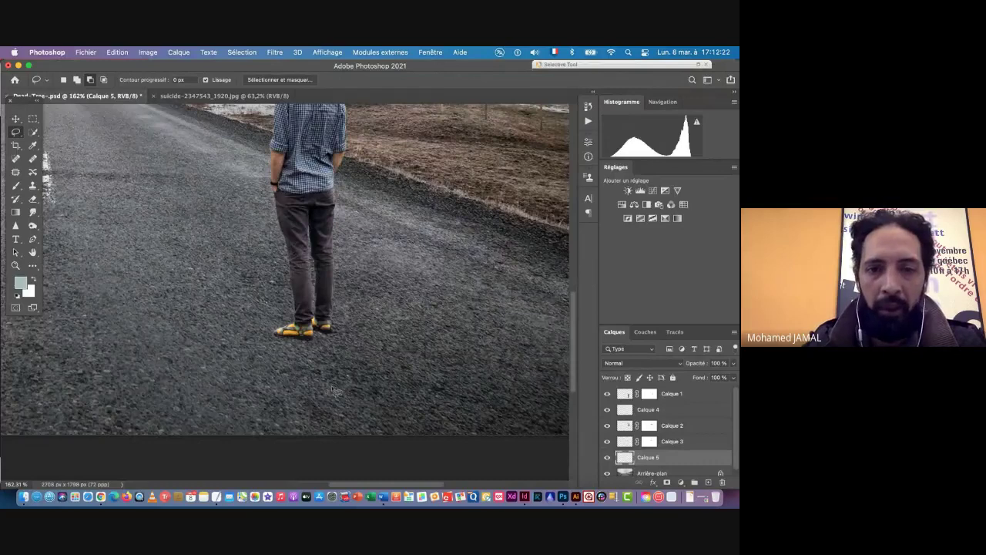
left_click_drag(302, 331, 249, 261)
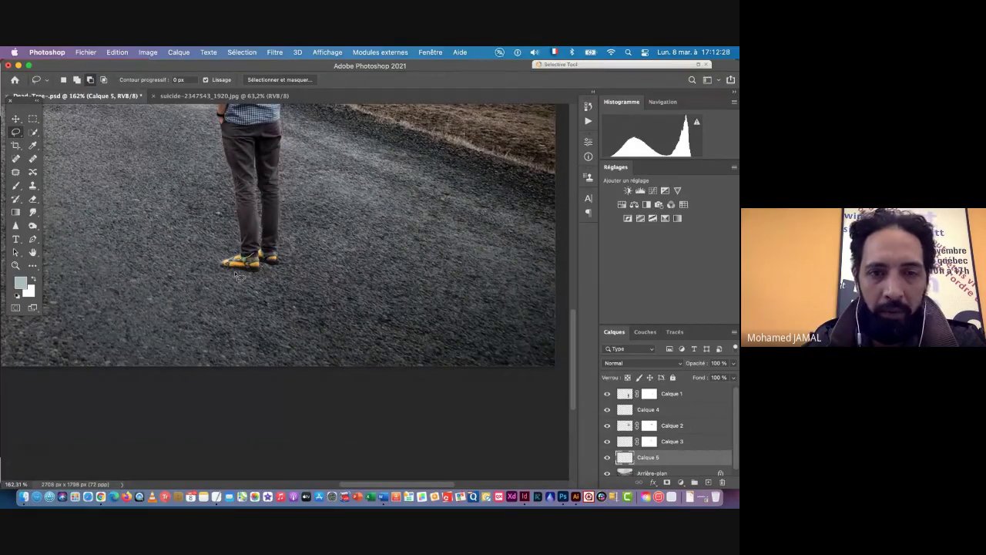
mouse_move(223, 264)
left_mouse_down()
mouse_move(316, 304)
mouse_move(320, 286)
mouse_move(281, 260)
mouse_move(257, 262)
left_mouse_up()
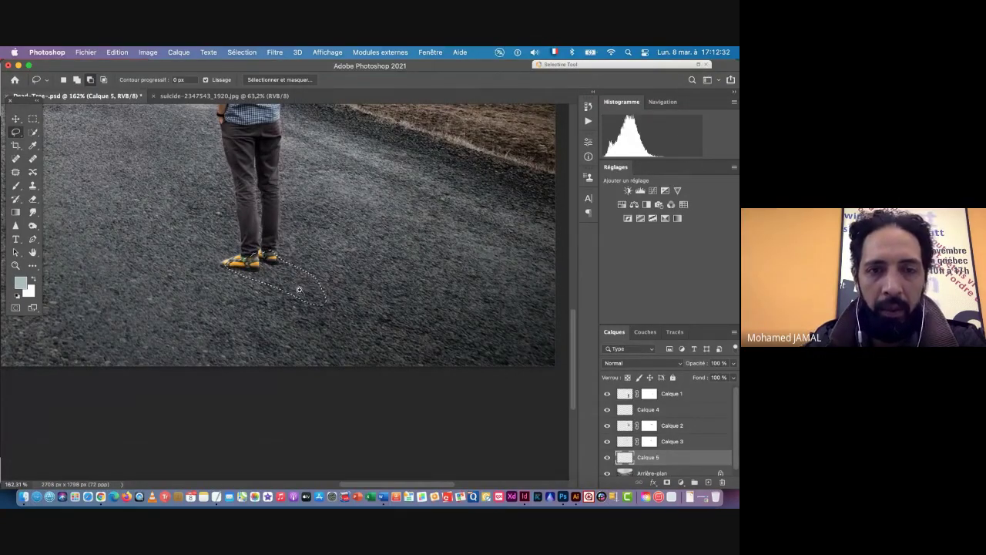
Sample a dark asphalt tone from the road beside the shadow selection as the foreground colour
key("super+0")
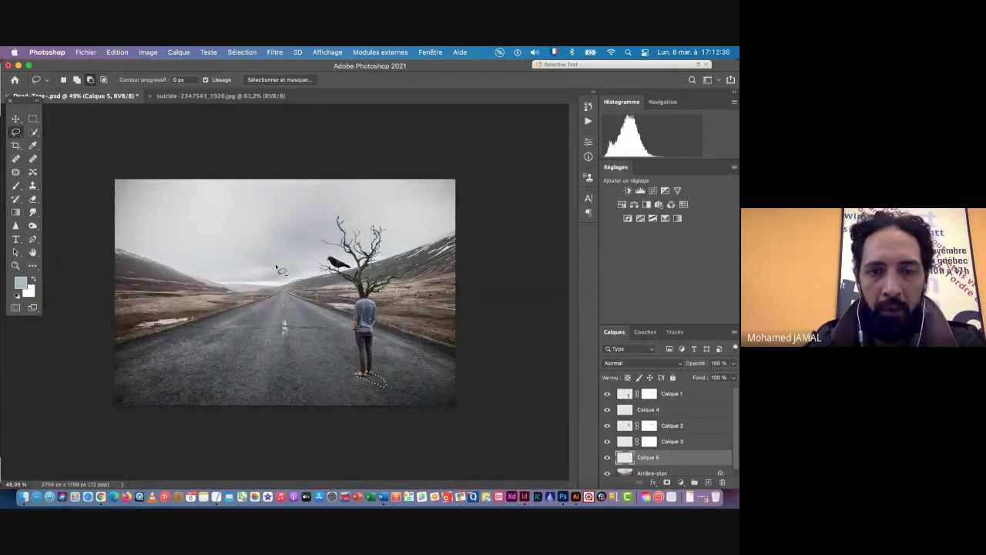
key("super+space")
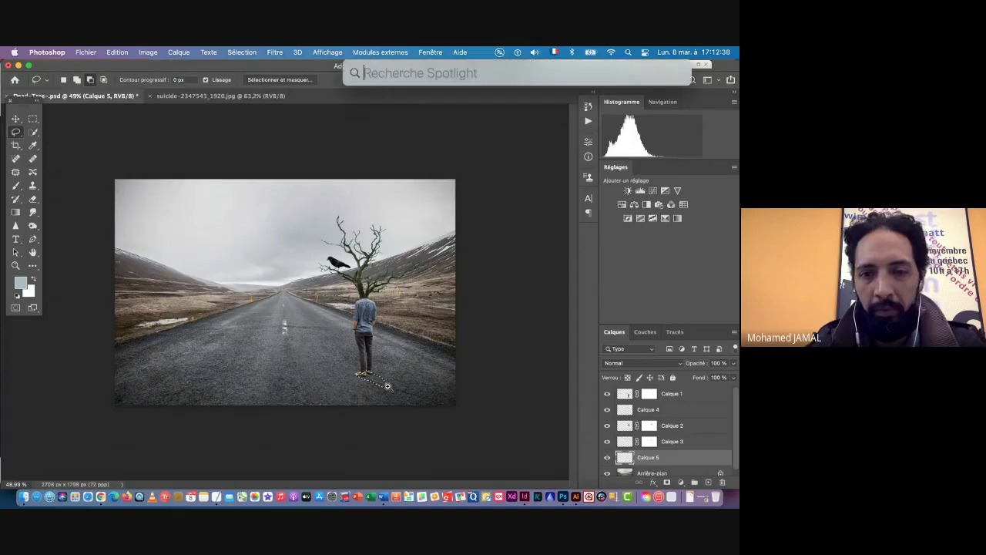
left_click_drag(388, 385, 425, 386)
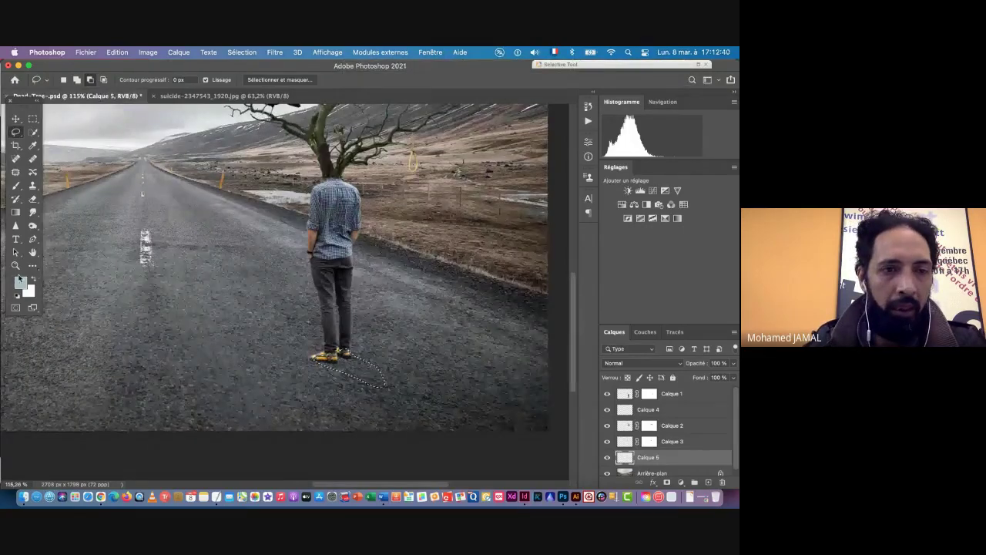
left_click(33, 144)
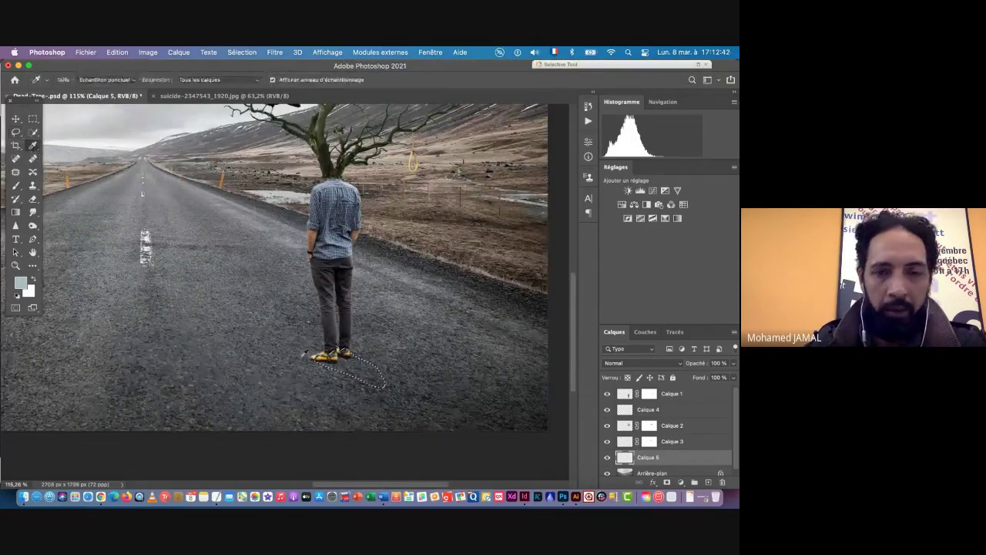
left_click(367, 398)
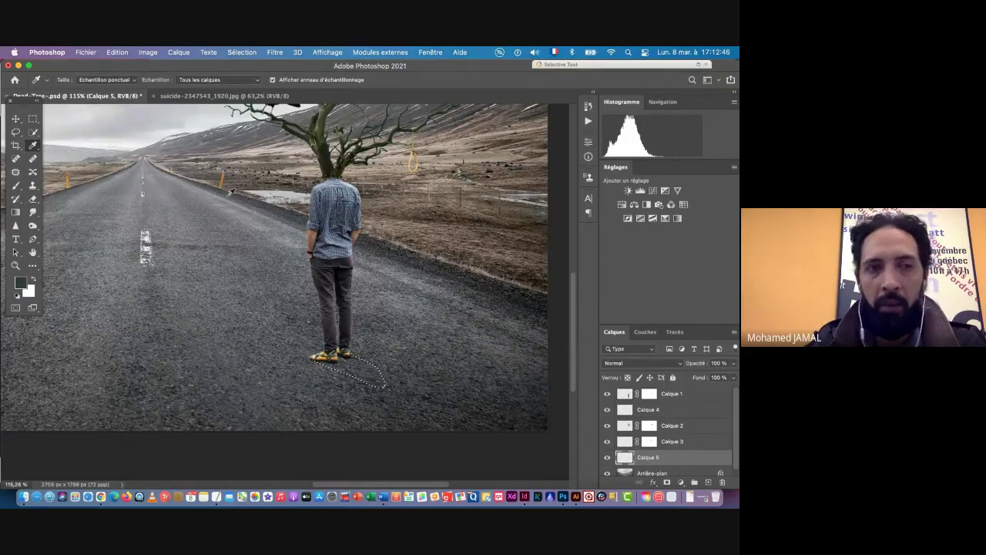
Fill the shadow selection with the foreground colour in Normal mode at 100% opacity, and deselect it
left_click(118, 52)
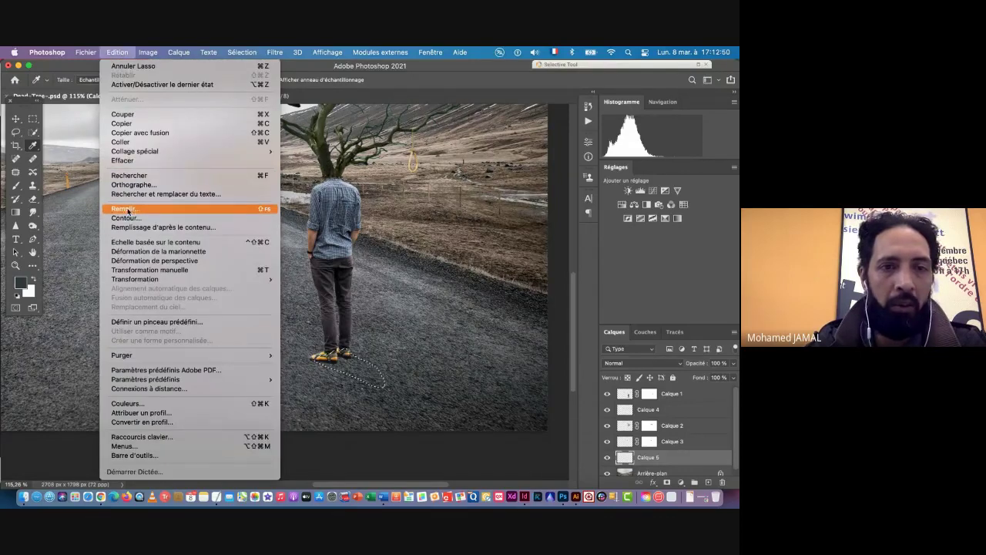
left_click(143, 210)
left_click(302, 195)
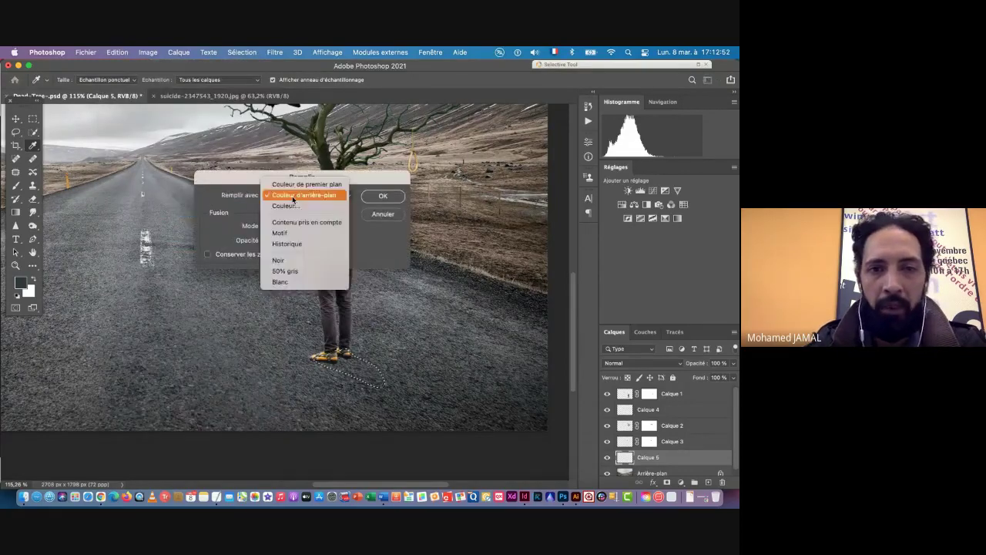
left_click(311, 184)
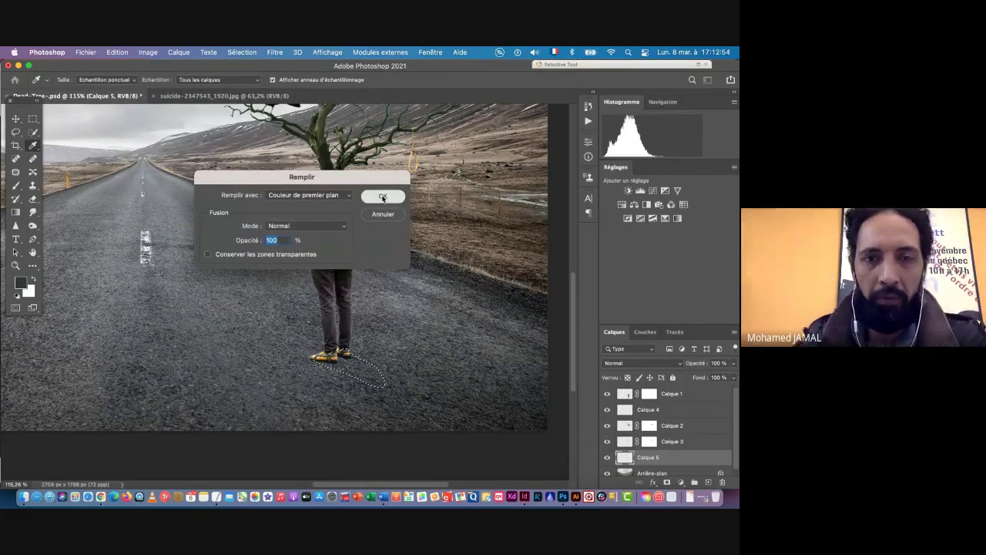
left_click(383, 197)
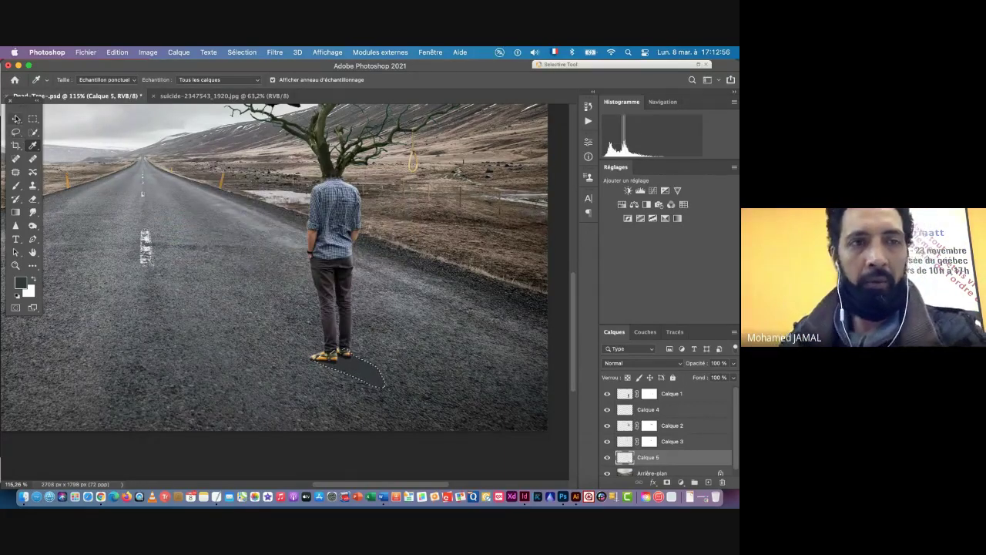
left_click(15, 119)
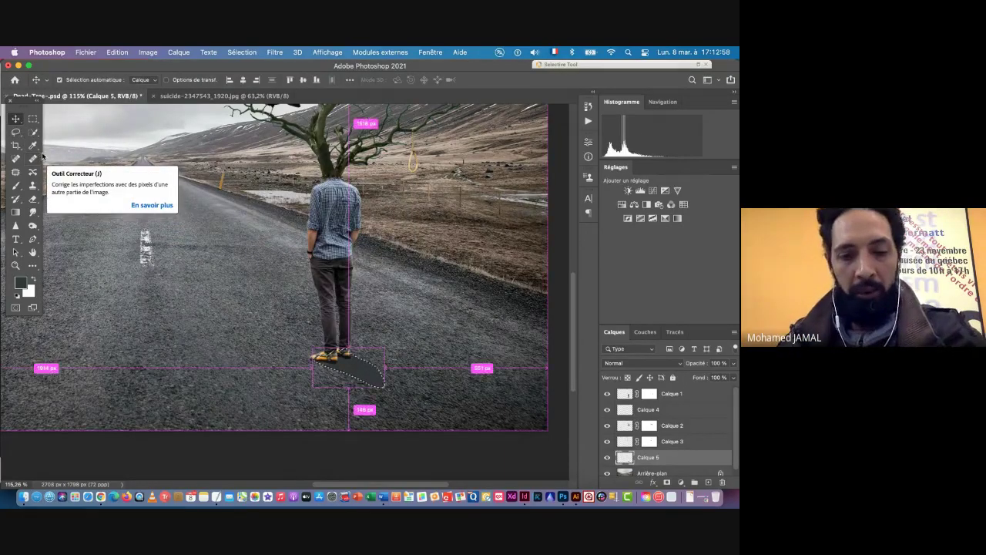
key("super+d")
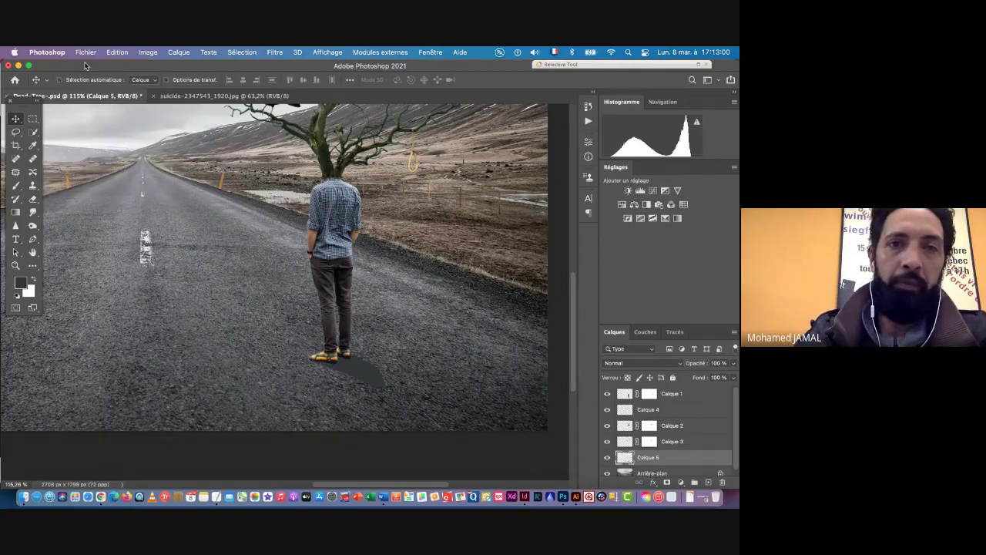
Soften the man's shadow on Calque 5 with a Gaussian blur of 10.1 pixels radius
left_click(274, 53)
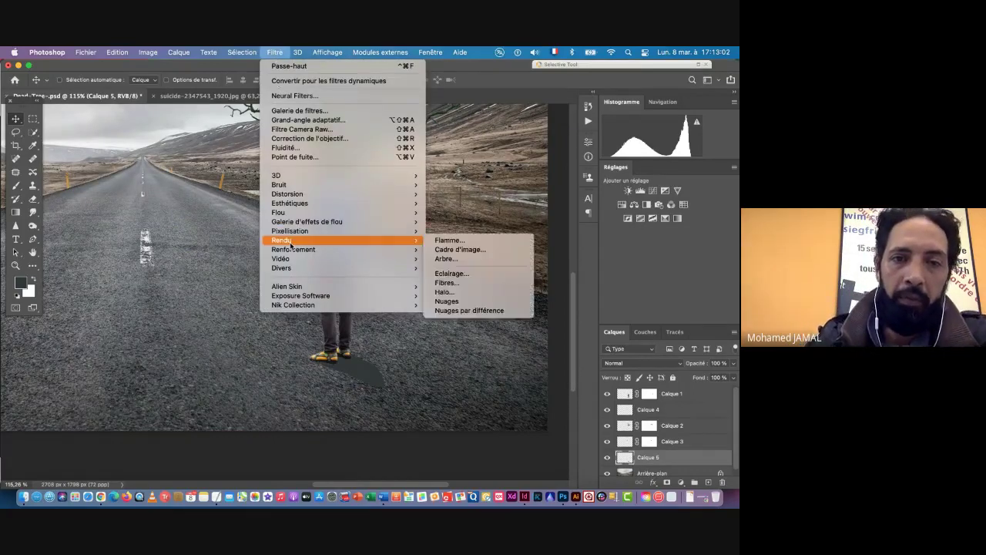
mouse_move(346, 212)
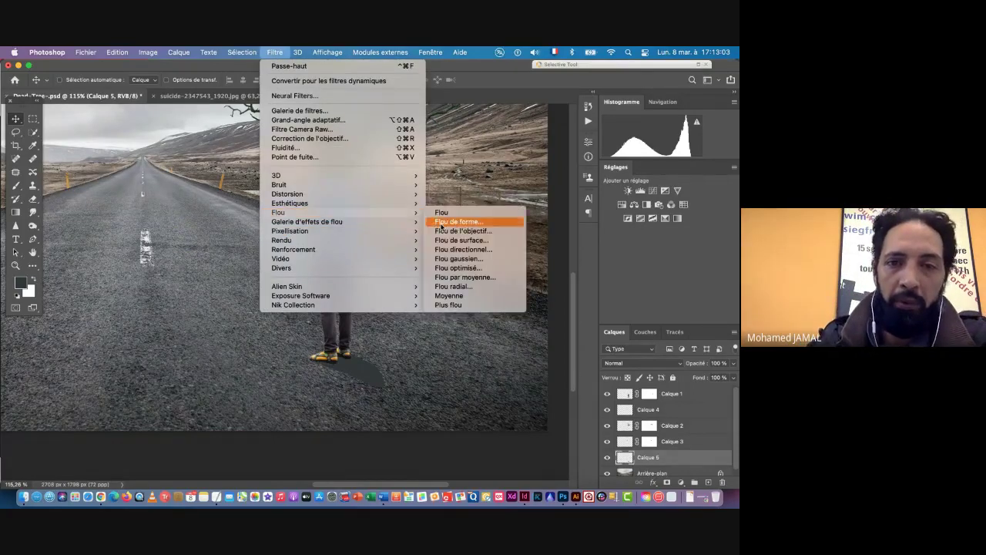
left_click(468, 261)
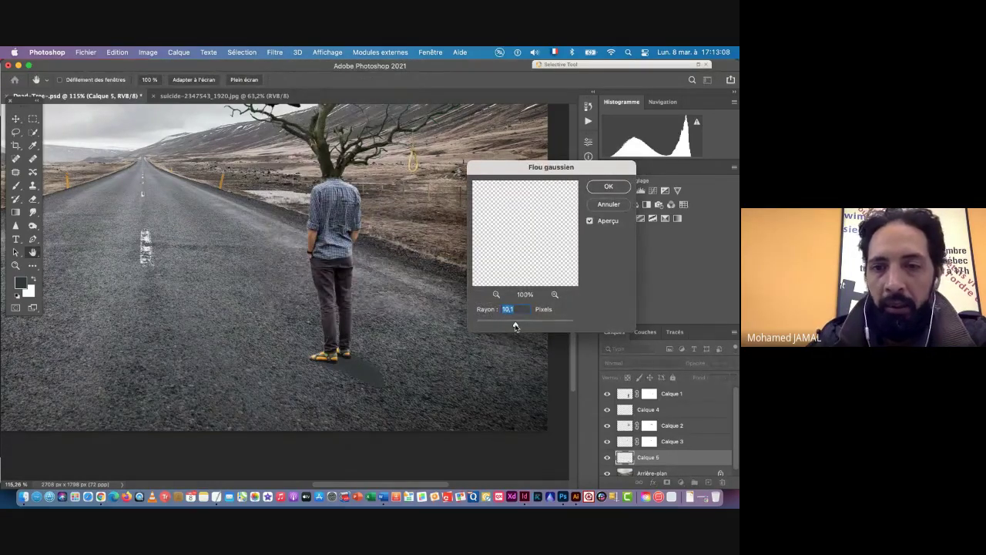
left_click(608, 189)
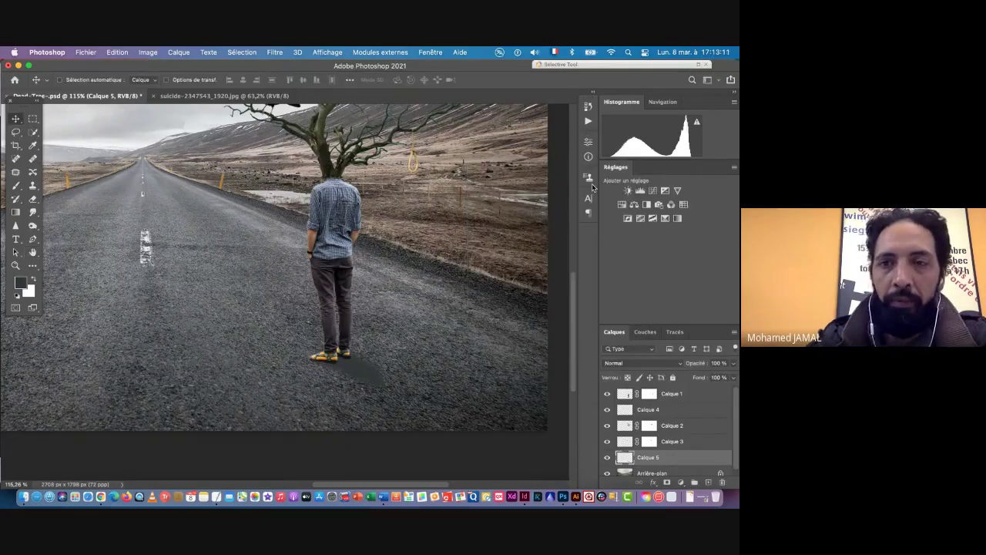
Apply a motion blur to the man's shadow on Calque 5 with an angle of -29° and a distance of 194 pixels
left_click(271, 52)
mouse_move(293, 212)
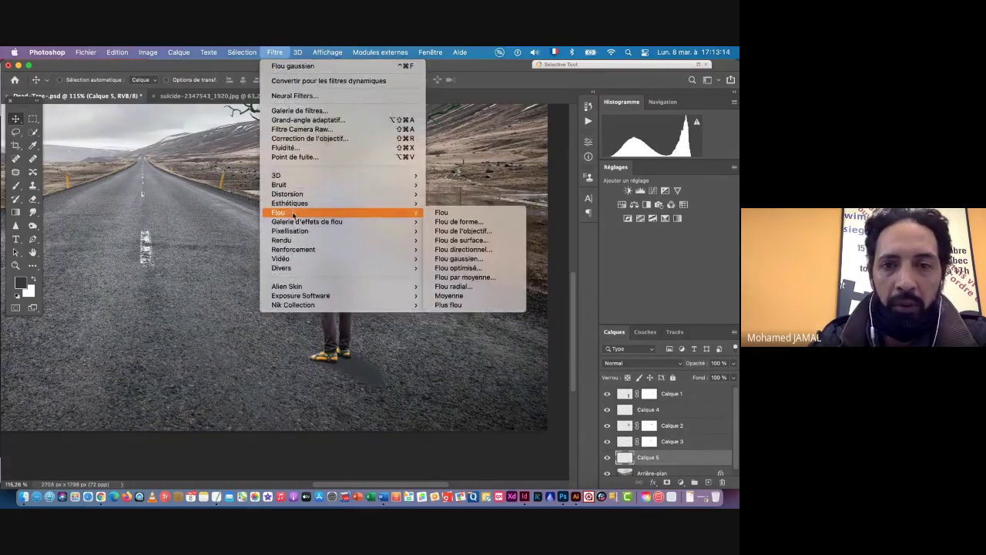
left_click(472, 255)
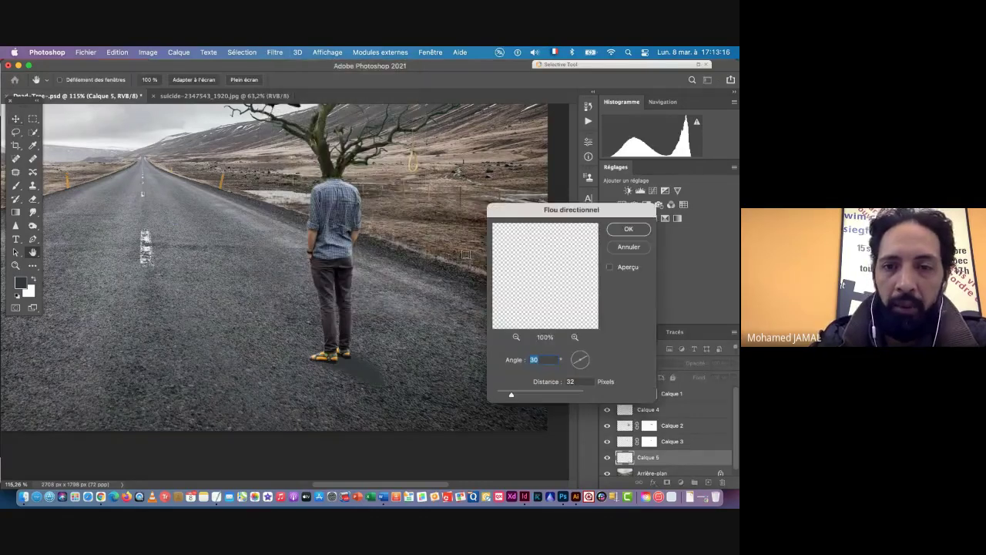
left_click_drag(586, 359, 589, 369)
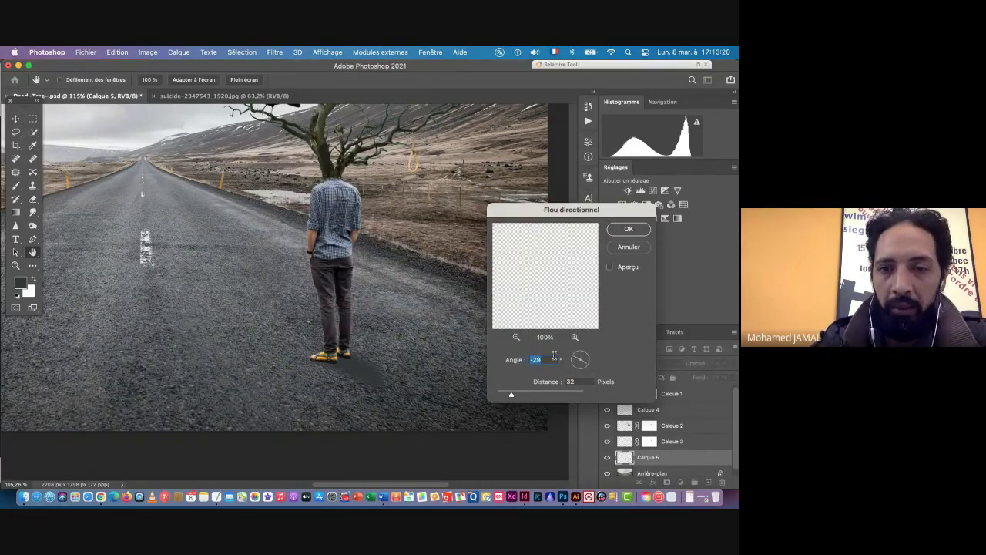
left_click_drag(530, 396, 529, 396)
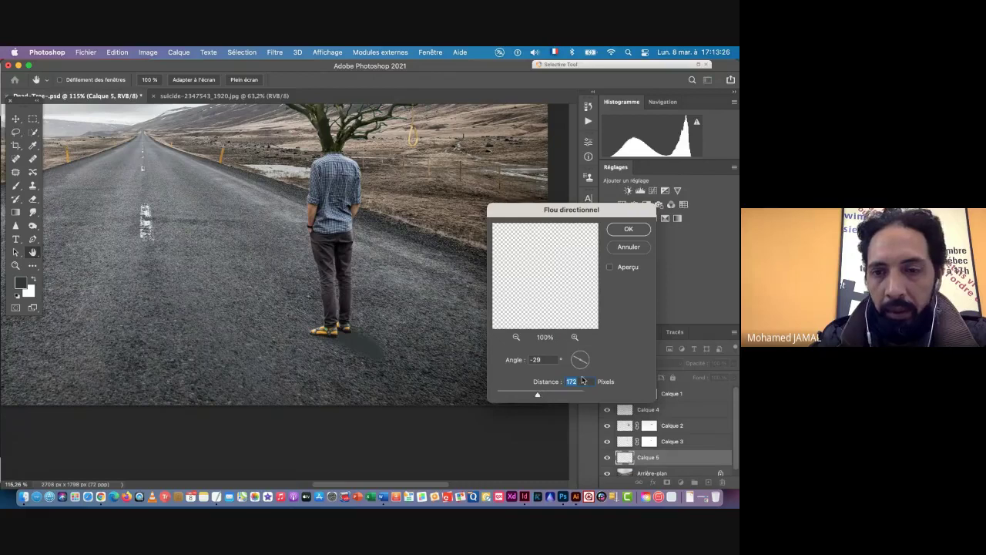
left_click_drag(537, 396, 546, 396)
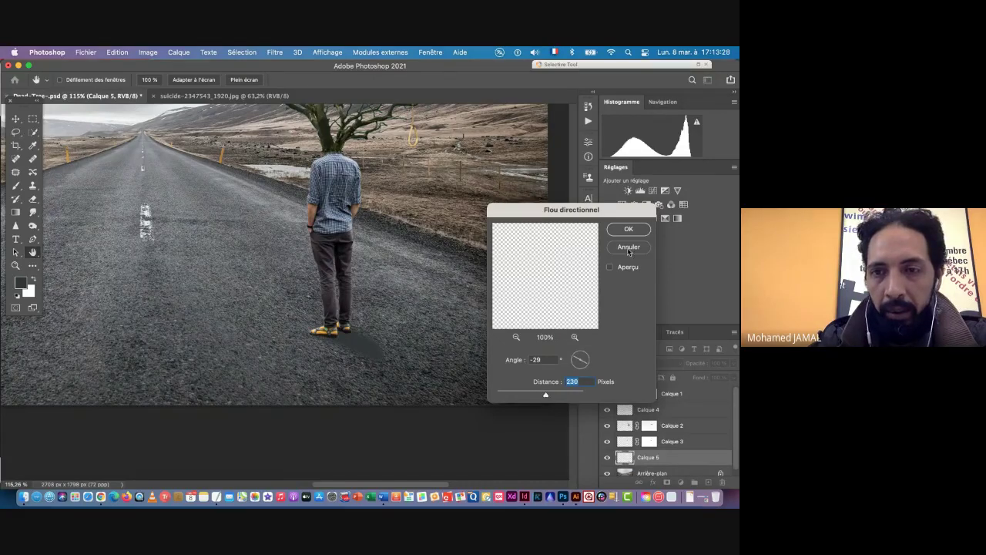
left_click(618, 267)
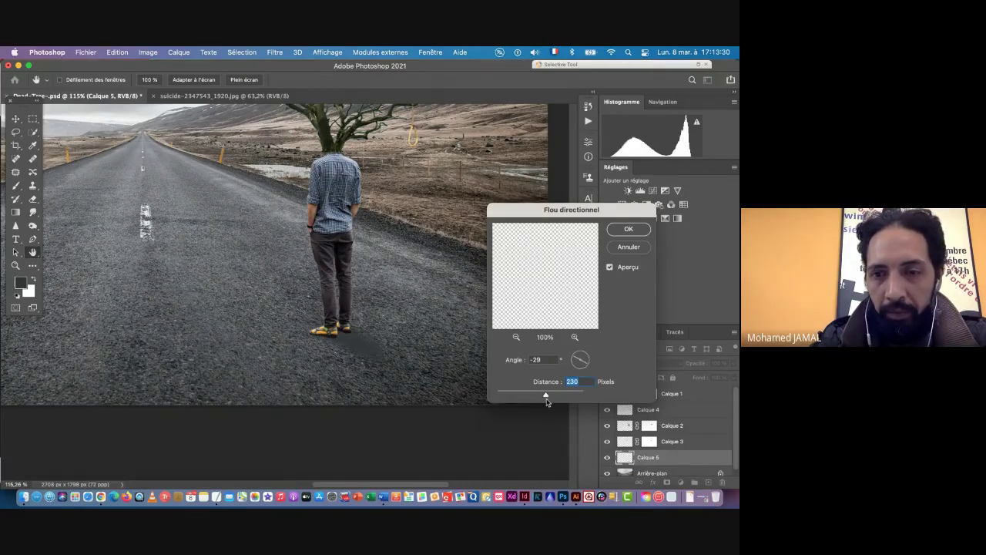
left_click_drag(543, 396, 539, 396)
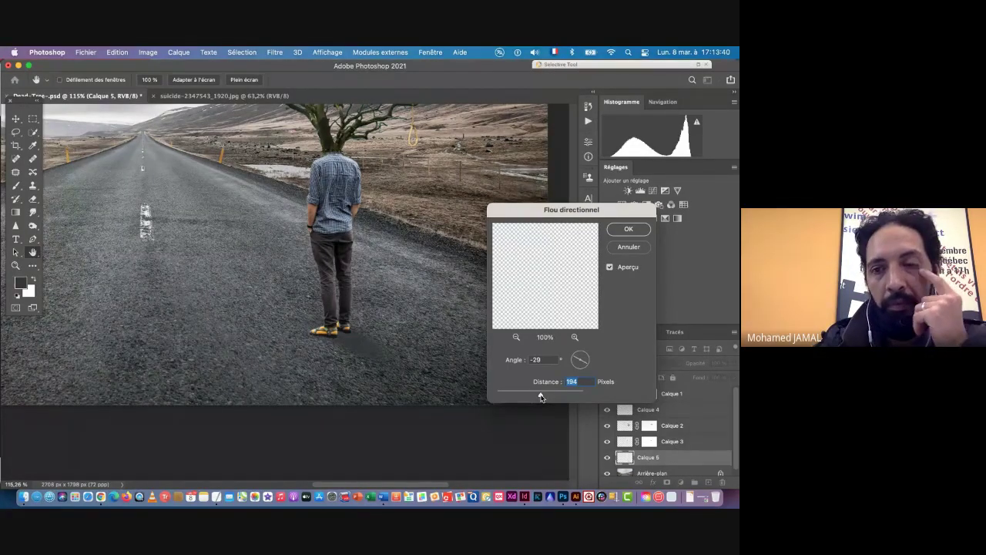
left_click(636, 236)
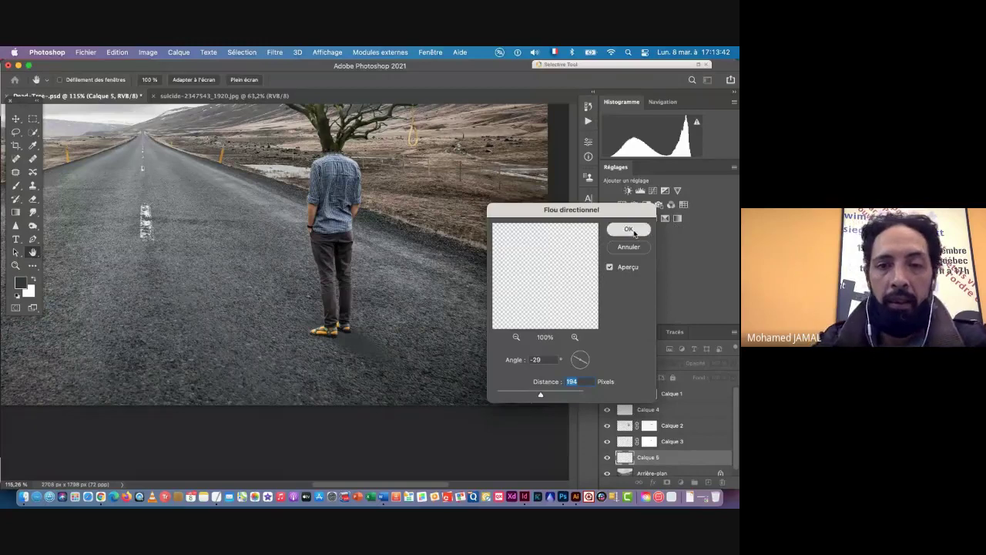
Set the shadow layer Calque 5 to the Produit (Multiply) blend mode and lower its opacity to 75%
key("v")
scroll(362, 348, "up", 3, "alt")
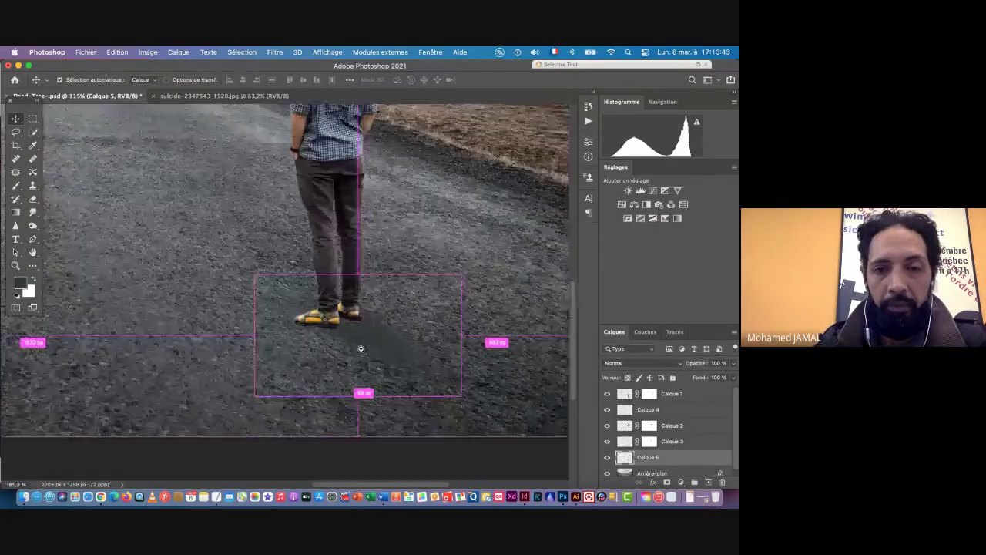
left_click(628, 363)
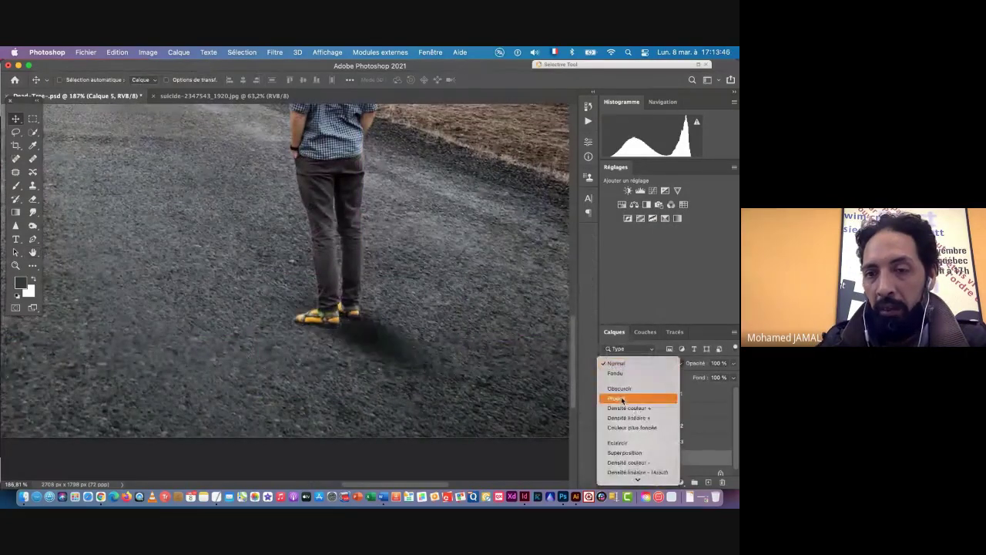
left_click(622, 398)
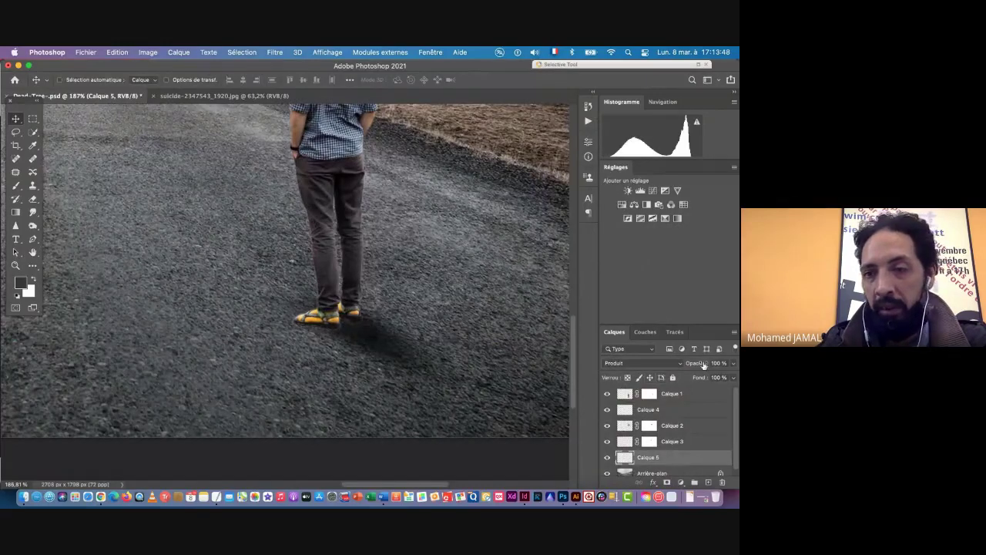
left_click_drag(698, 366, 686, 366)
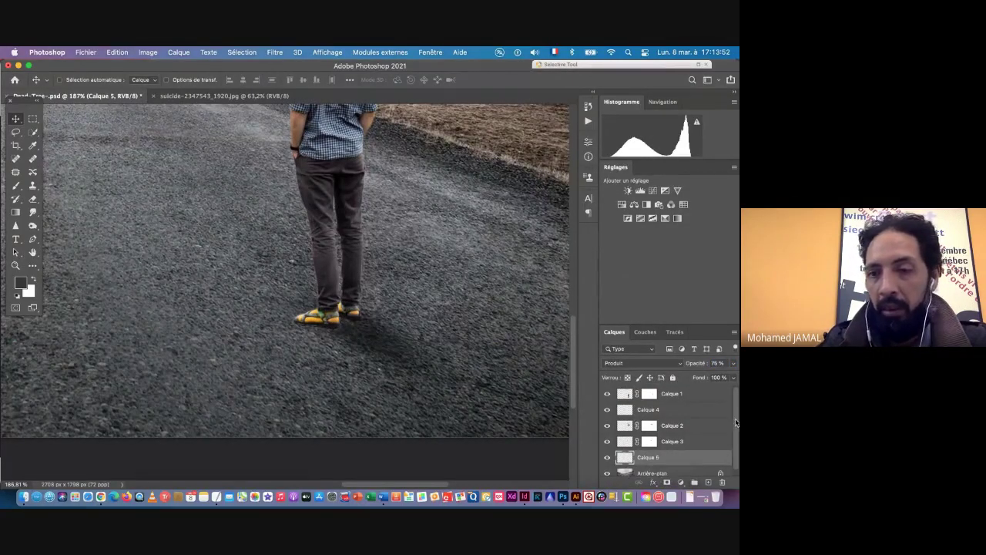
Add a new empty layer directly above Calque 5 and set its blend mode to Produit (Multiply)
left_click_drag(735, 424, 734, 439)
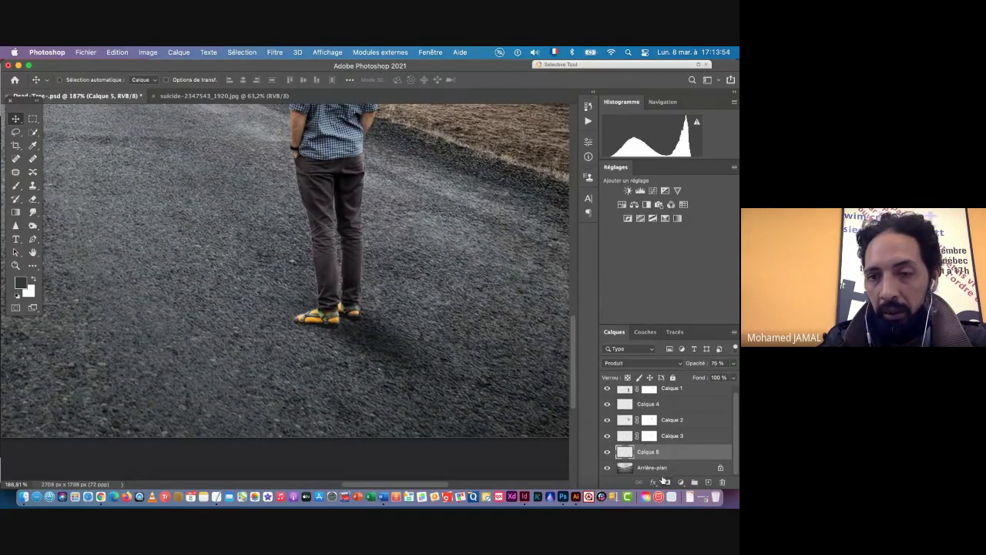
left_click(708, 482)
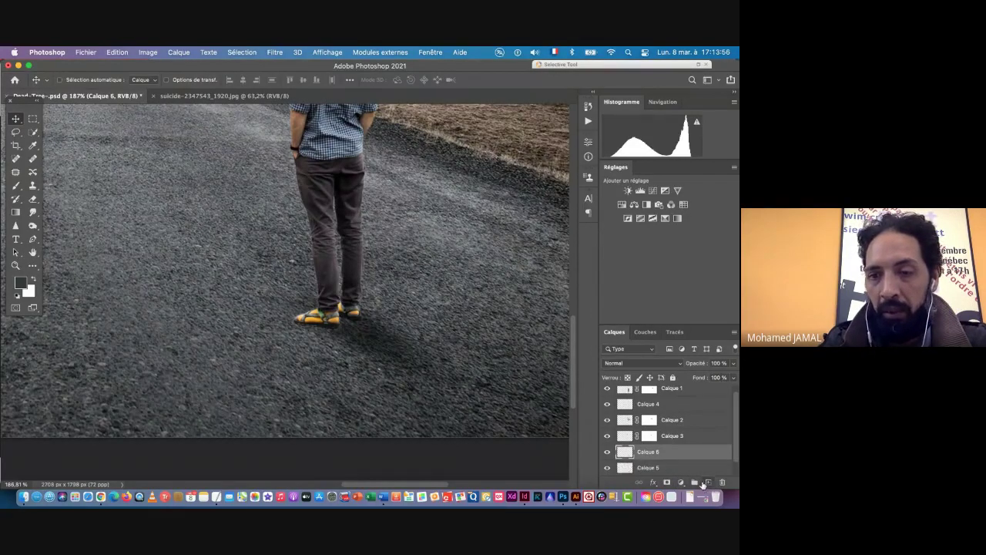
left_click(626, 364)
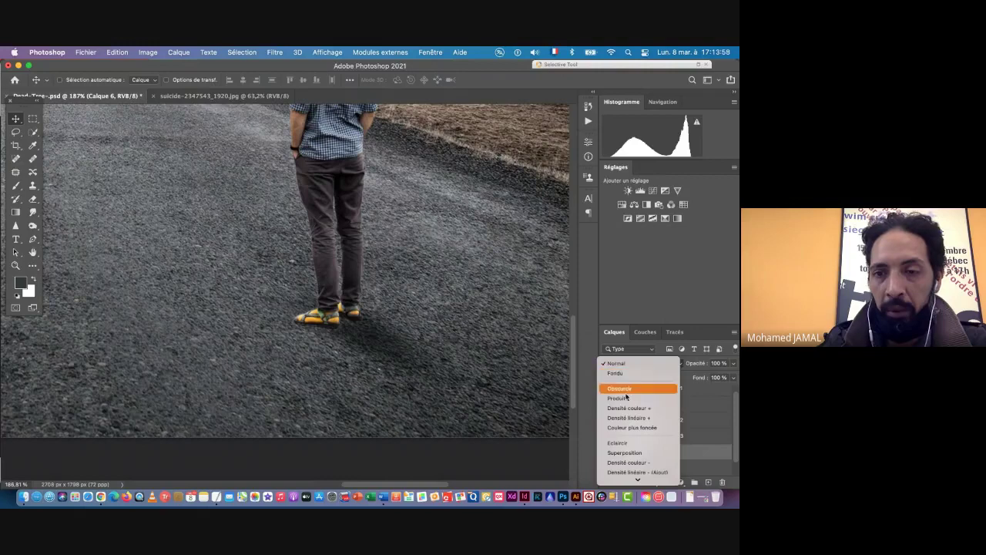
left_click(617, 398)
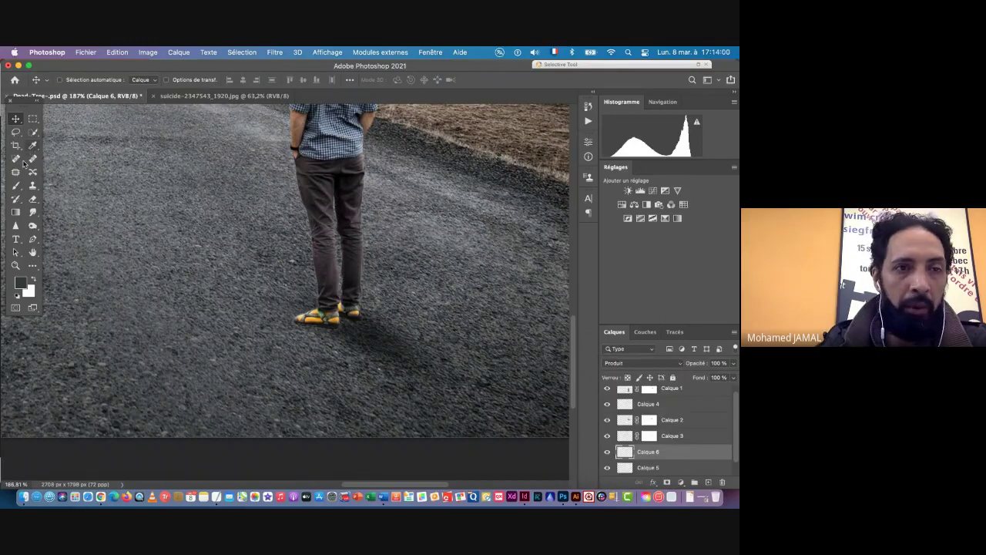
Paint a dark contact shadow along the soles of both shoes on Calque 6 with a soft 17 px brush
left_click(16, 185)
left_click_drag(221, 251, 240, 254)
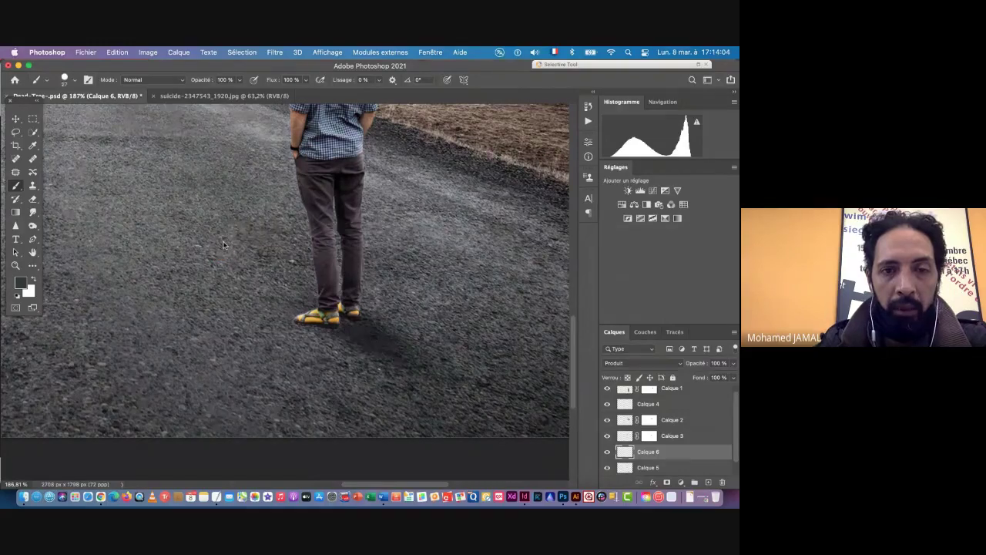
right_click(223, 245)
double_click(283, 347)
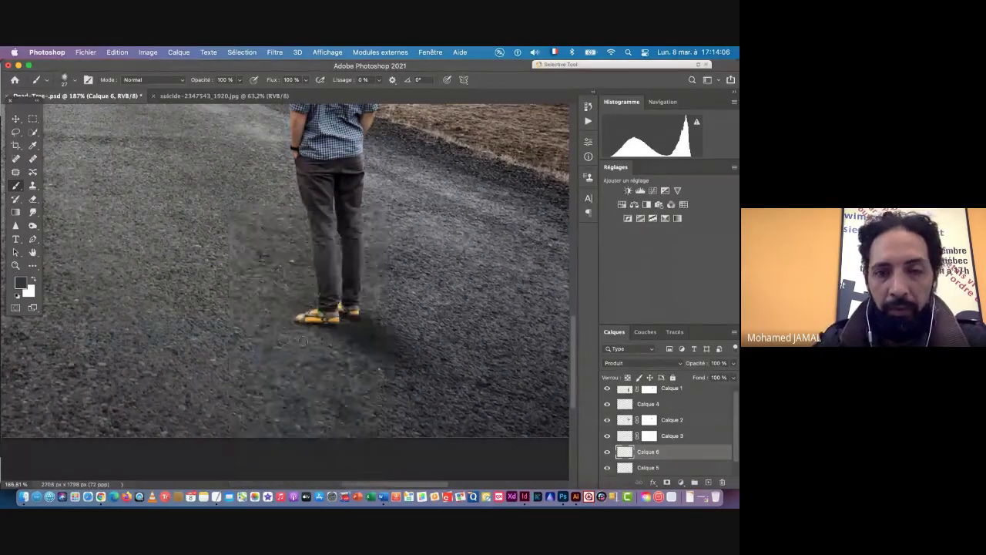
scroll(331, 339, "up", 6)
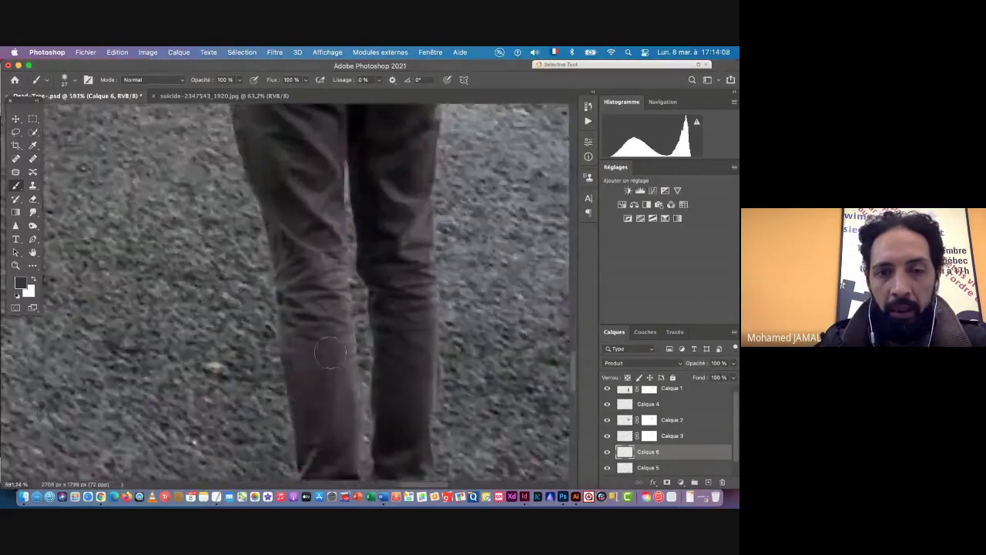
scroll(330, 353, "down", 6)
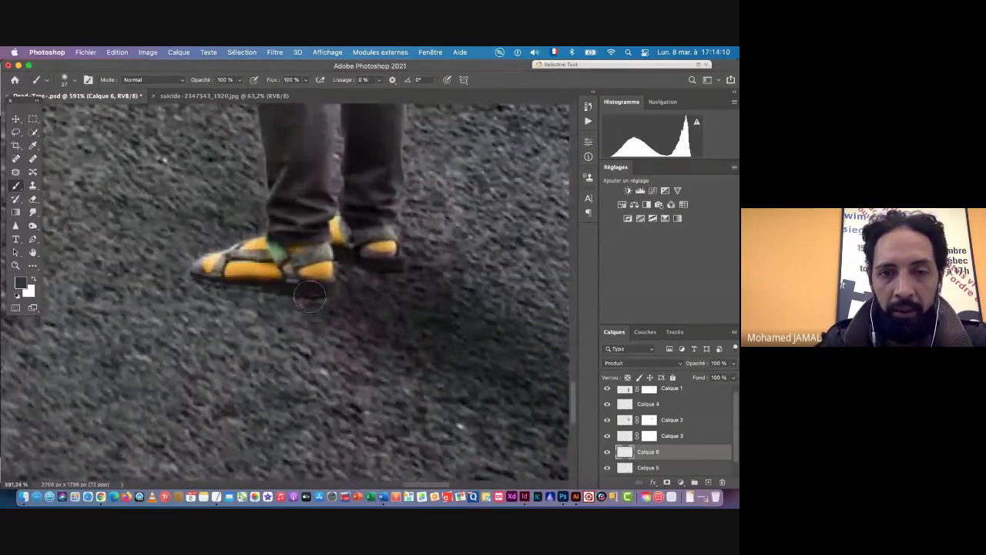
mouse_move(316, 296)
left_mouse_down()
mouse_move(274, 290)
mouse_move(328, 294)
mouse_move(213, 279)
left_mouse_up()
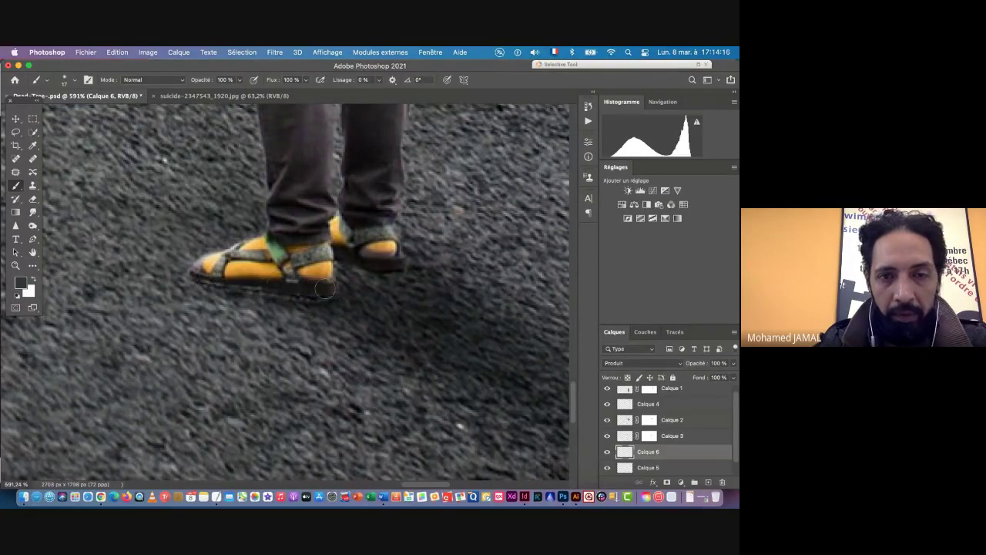
mouse_move(389, 266)
left_mouse_down()
mouse_move(334, 259)
mouse_move(357, 263)
mouse_move(324, 281)
left_mouse_up()
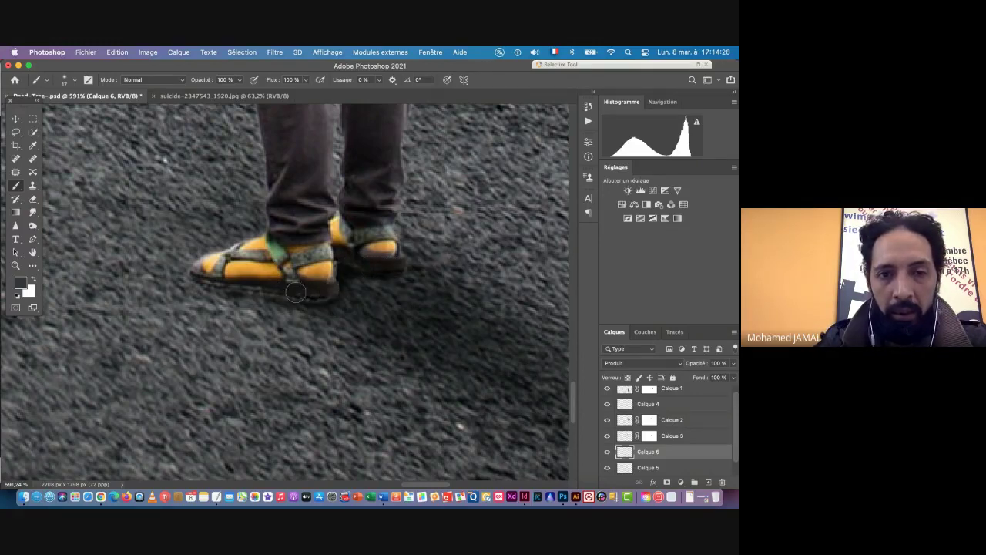
left_click_drag(327, 300, 313, 300)
Hide and show the shadow layers Calque 5 and Calque 6 to compare the scene with and without shadows, then review the whole montage
scroll(312, 299, "down", 5)
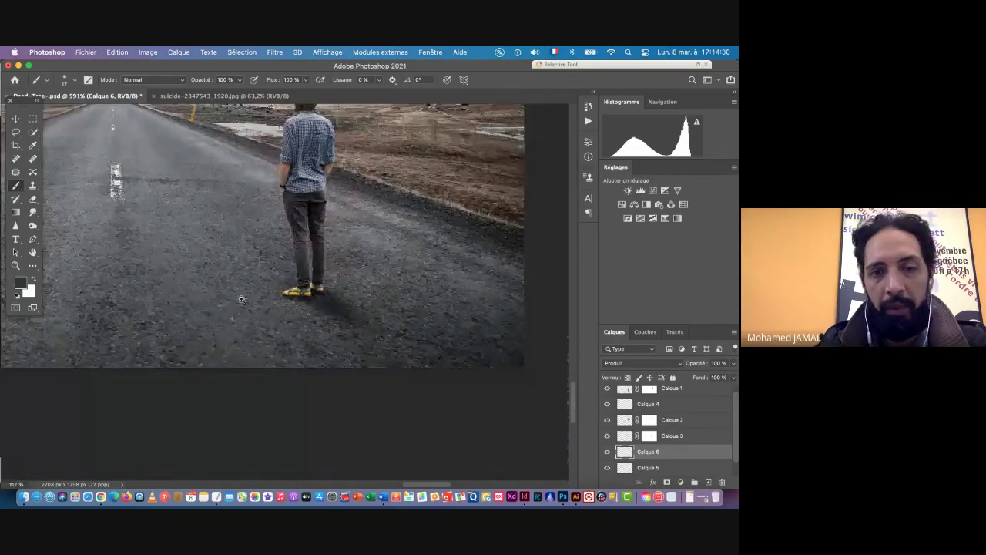
left_click_drag(242, 299, 229, 299)
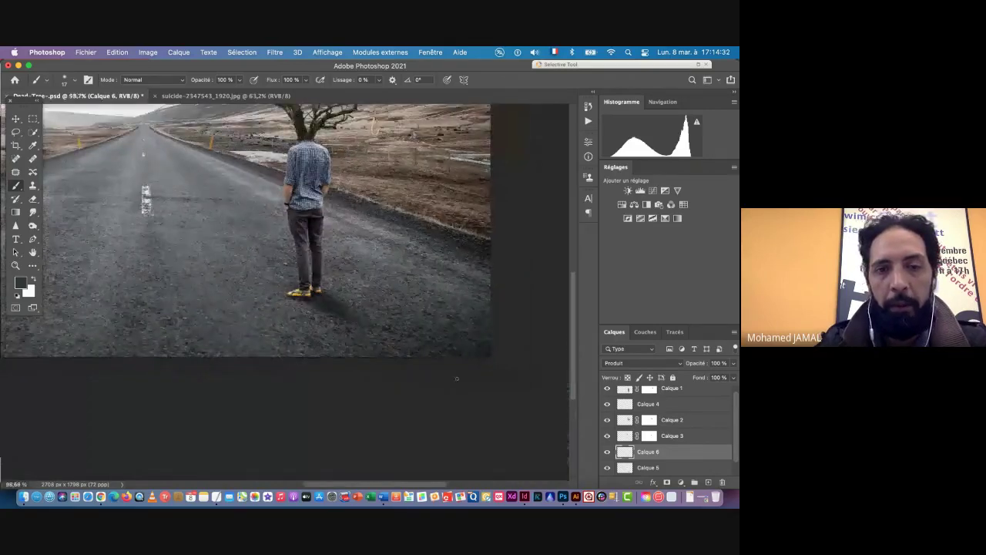
left_click_drag(607, 467, 608, 453)
left_click(608, 455)
scroll(609, 460, "down", 1)
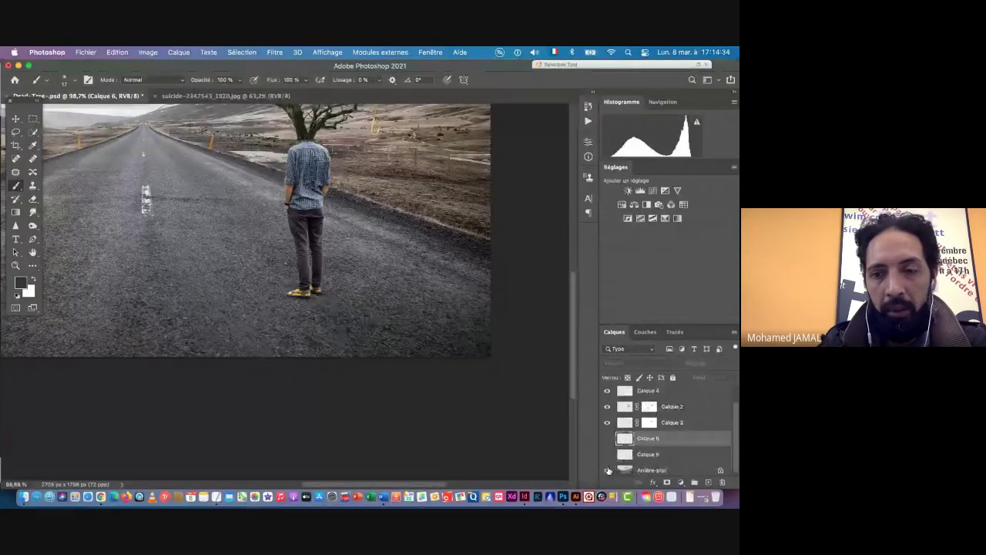
left_click(608, 438)
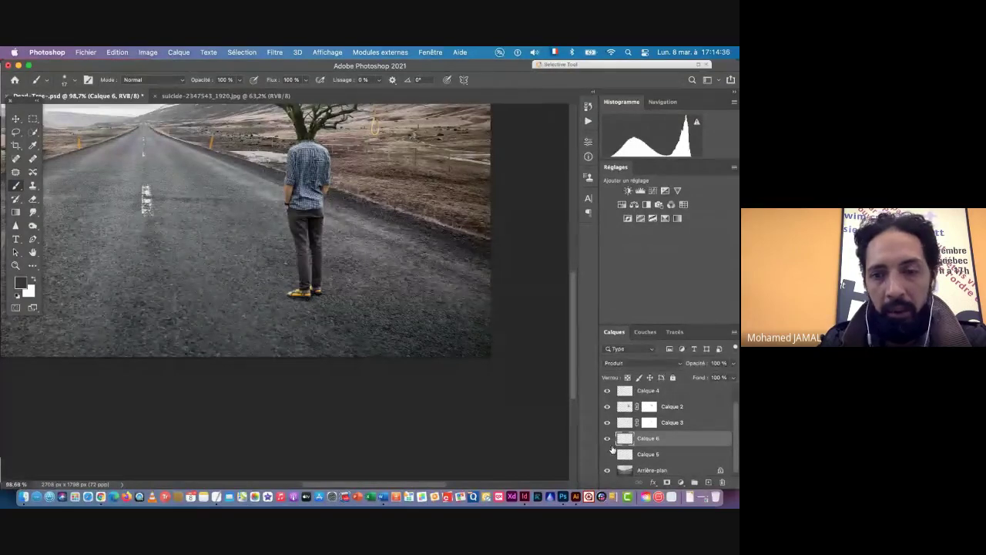
left_click(607, 454)
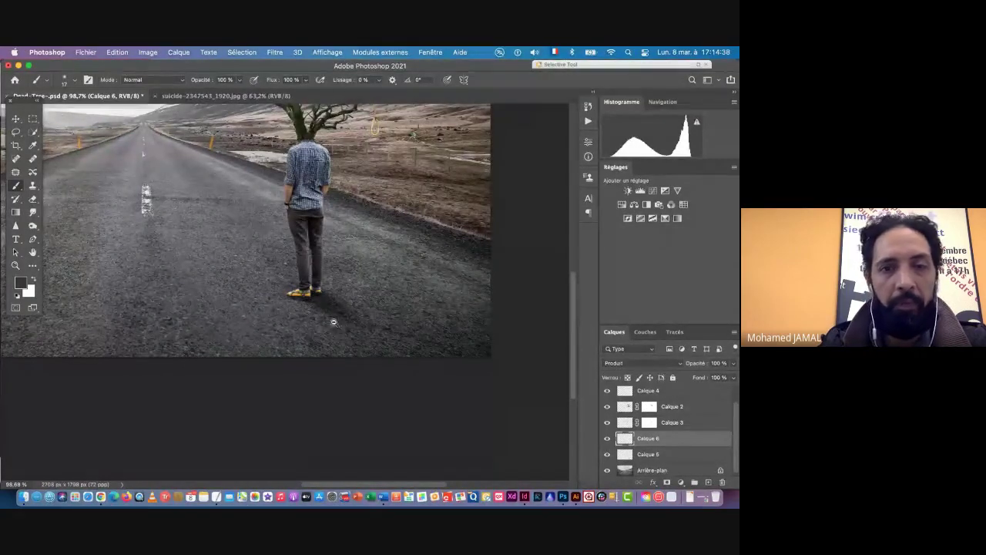
key("super+0")
left_click(15, 119)
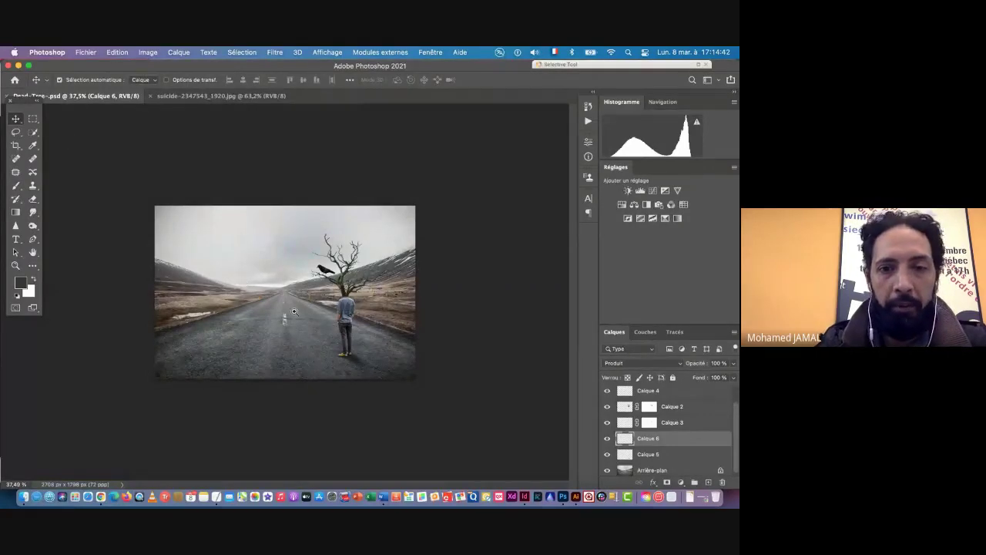
mouse_move(294, 312)
left_mouse_down()
mouse_move(337, 309)
mouse_move(304, 307)
left_mouse_up()
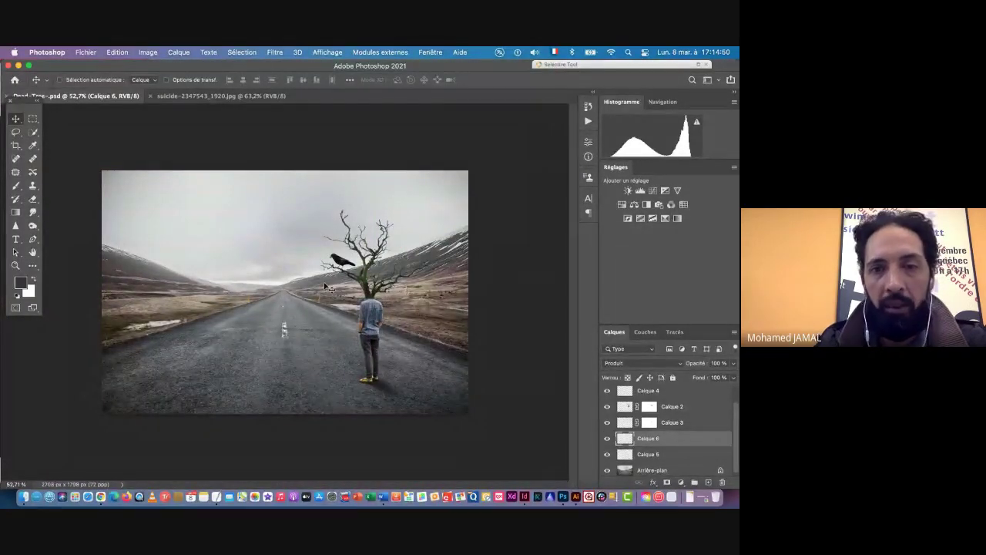
key("super+Tab")
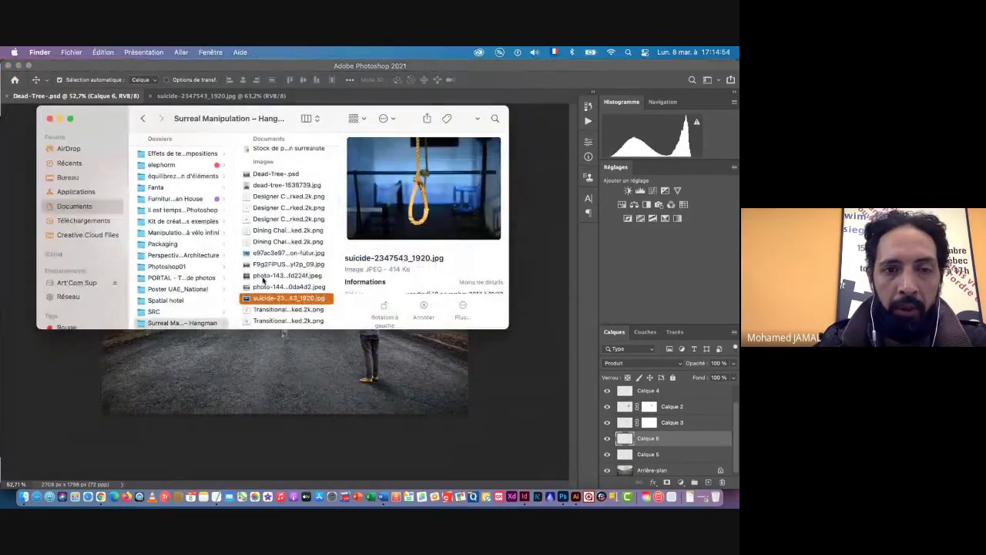
left_click(257, 265)
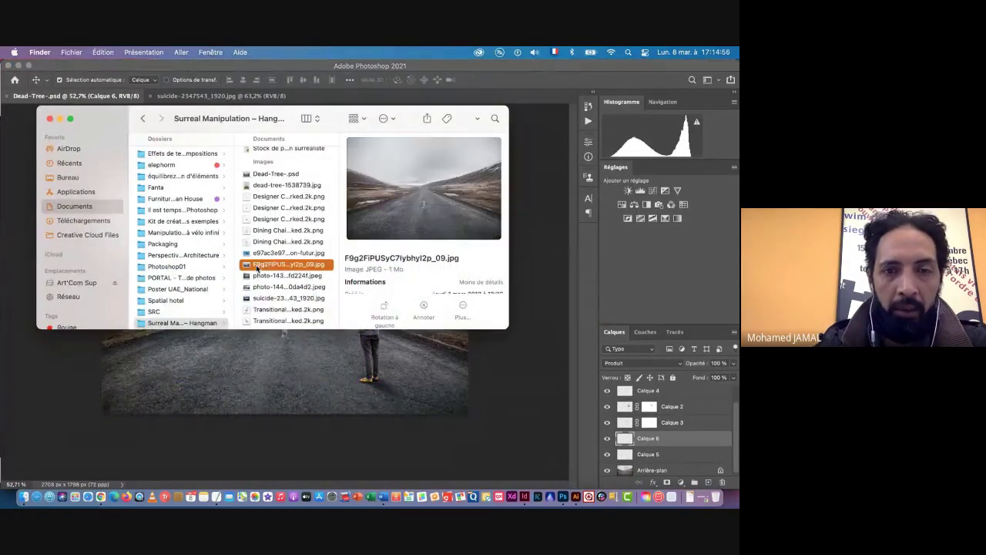
left_click(258, 276)
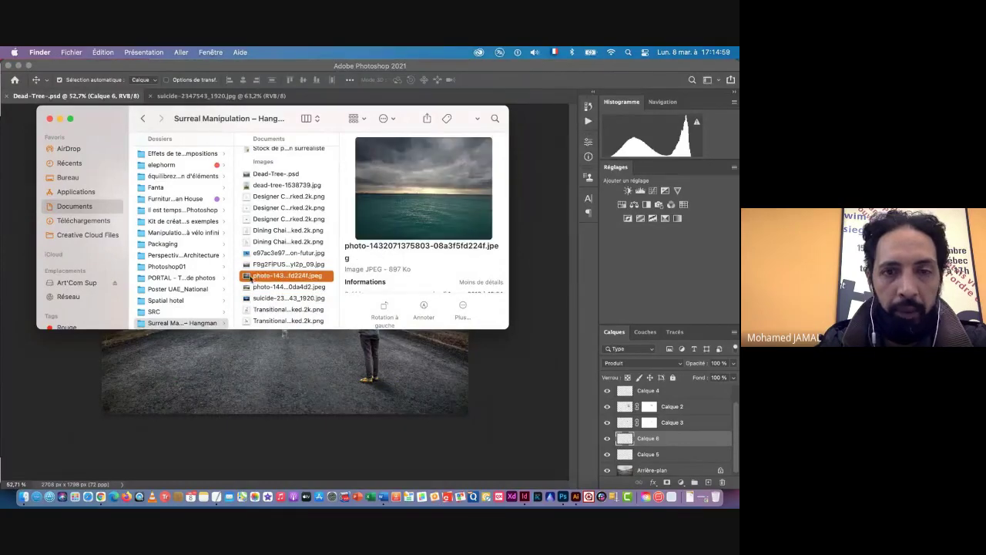
left_click_drag(246, 276, 302, 352)
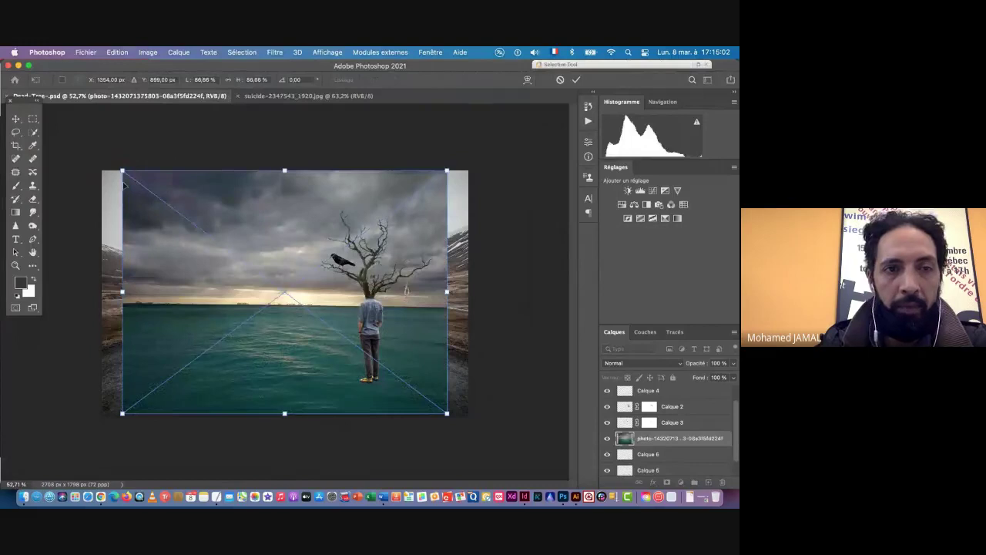
Stretch the placed sea photo horizontally from both sides to about 98% width so it covers the full canvas
scroll(287, 250, "down", 3)
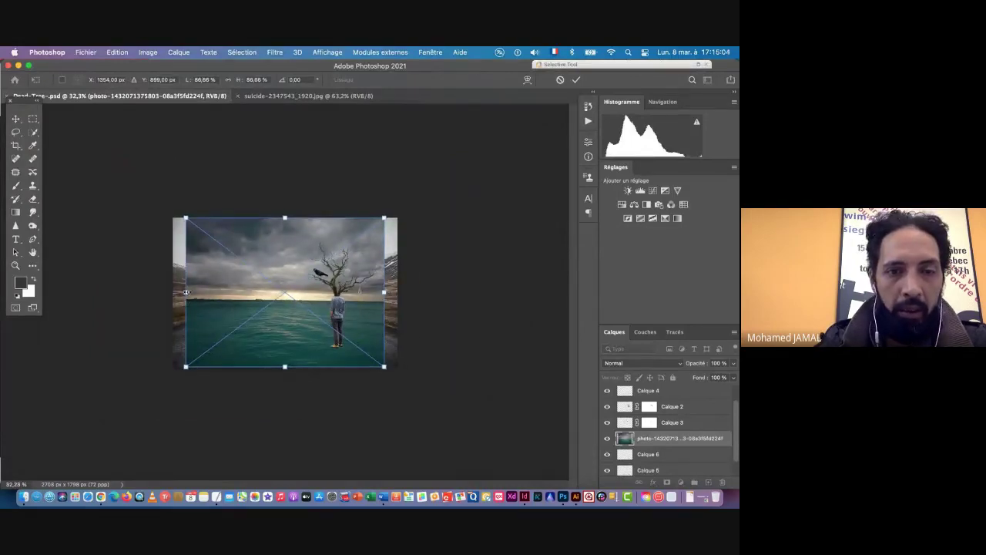
left_click_drag(186, 292, 175, 292)
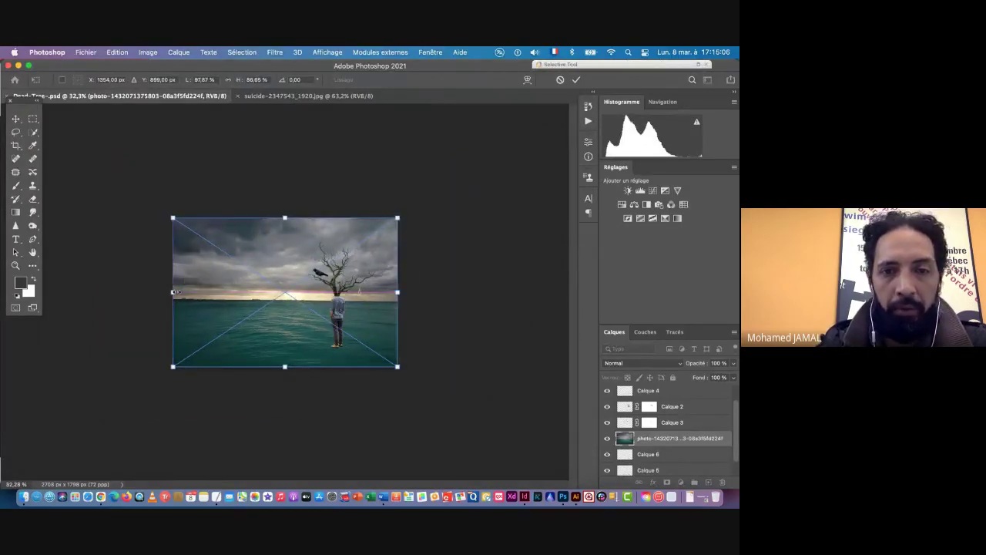
key("Return")
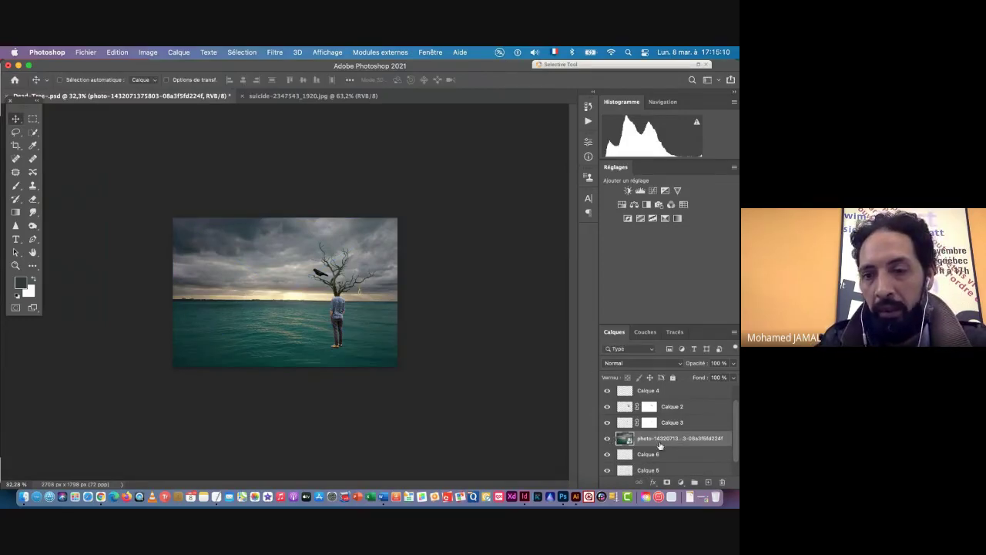
Move the stormy photo layer below the shadow layer Calque 5, directly above Arrière-plan, and hide it
left_click_drag(707, 440, 678, 461)
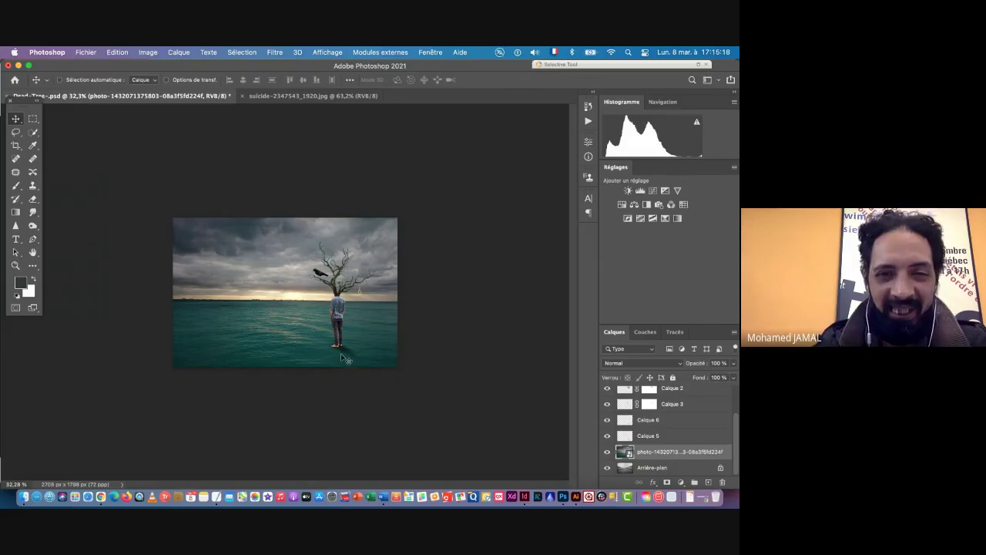
scroll(357, 357, "up", 3)
scroll(357, 357, "up", 3)
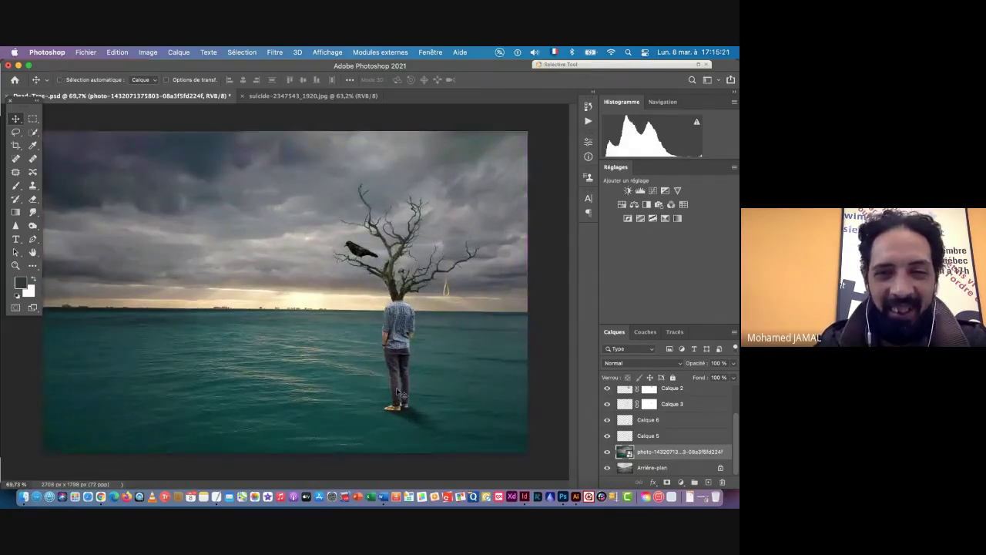
scroll(421, 385, "down", 4)
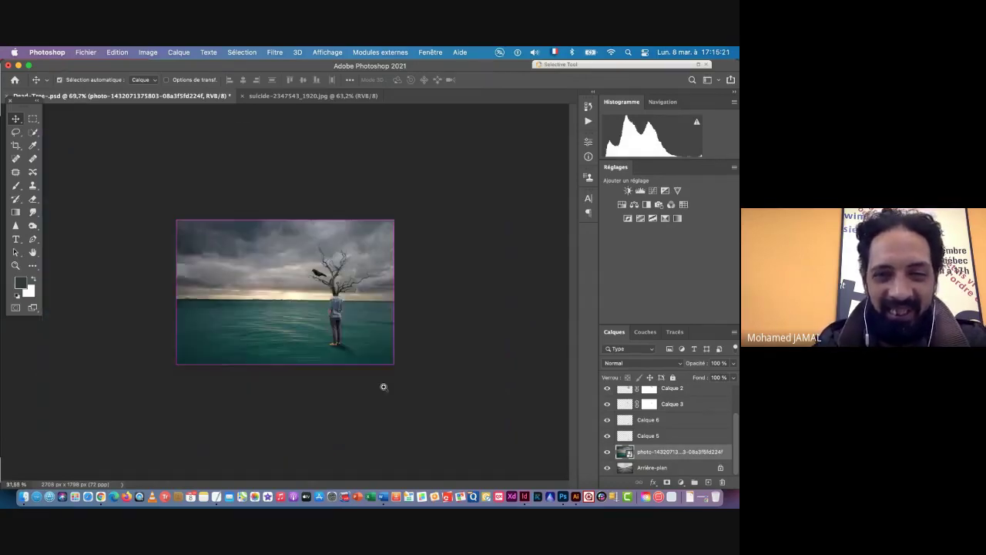
left_click(606, 453)
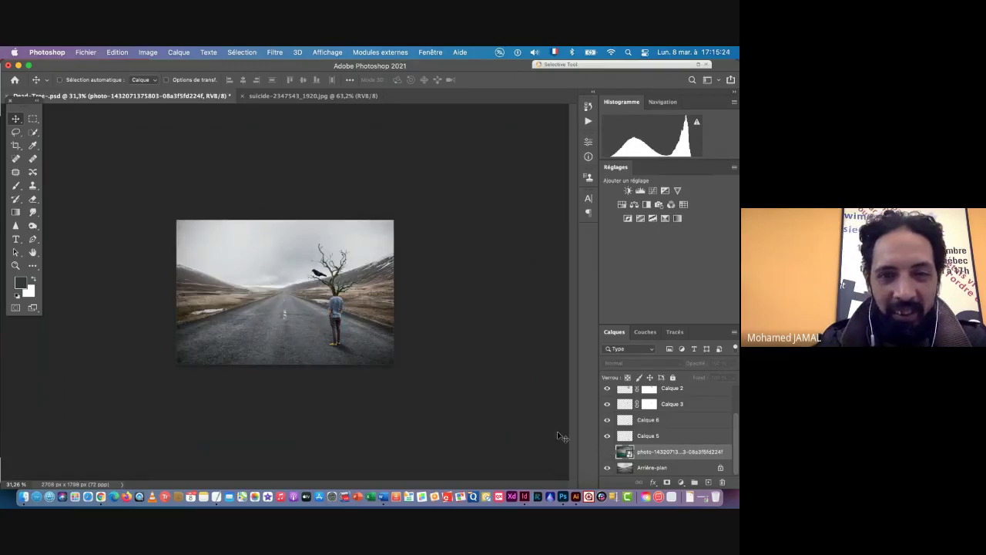
Select the whole pale sky above the mountains on the Arrière-plan layer with the Quick Selection tool
scroll(265, 310, "up", 4)
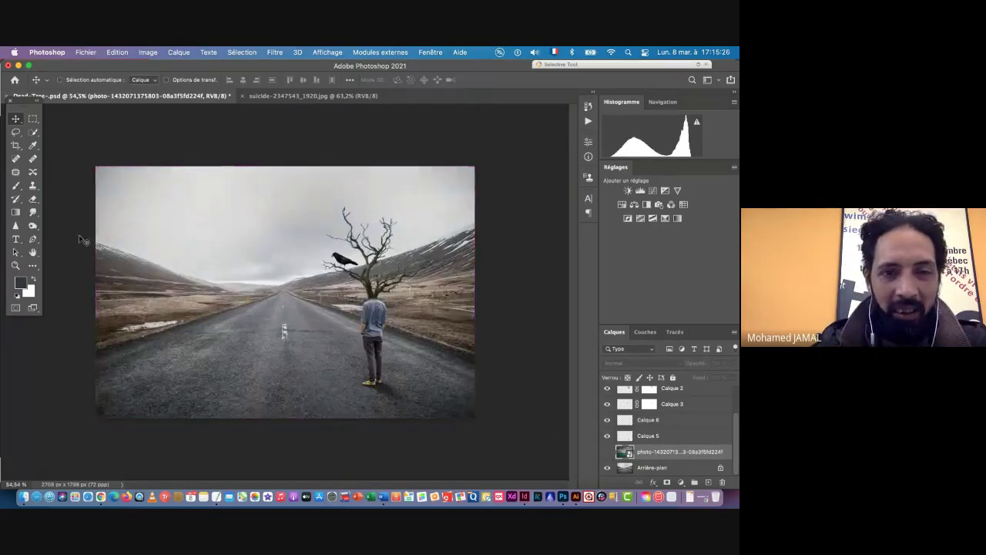
left_click(33, 132)
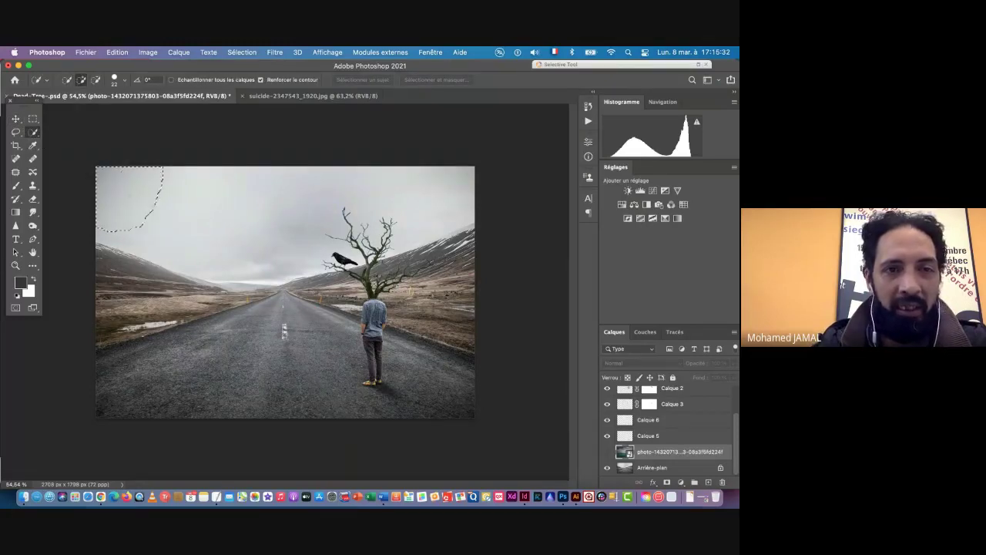
mouse_move(158, 202)
left_mouse_down()
mouse_move(189, 218)
mouse_move(275, 249)
left_mouse_up()
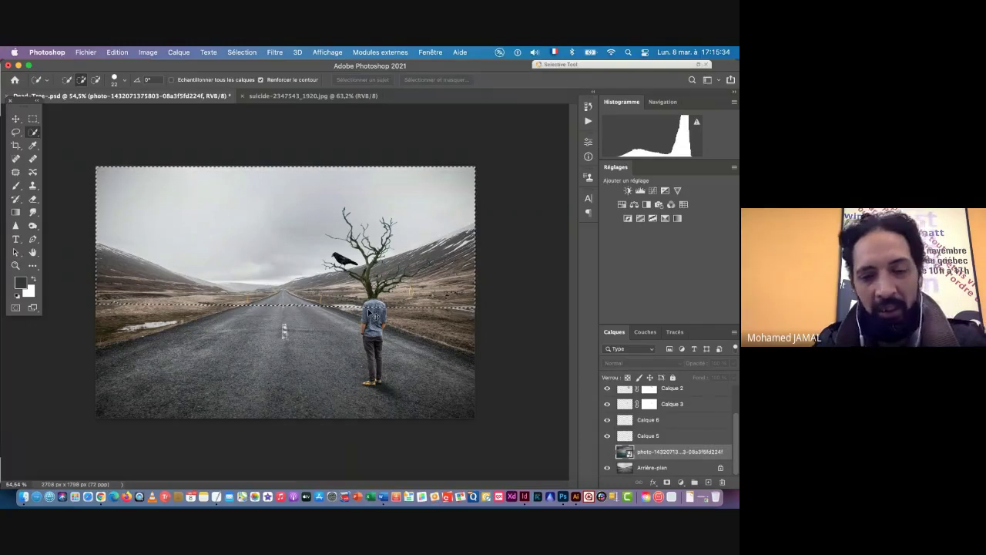
key("super+d")
left_click(653, 468)
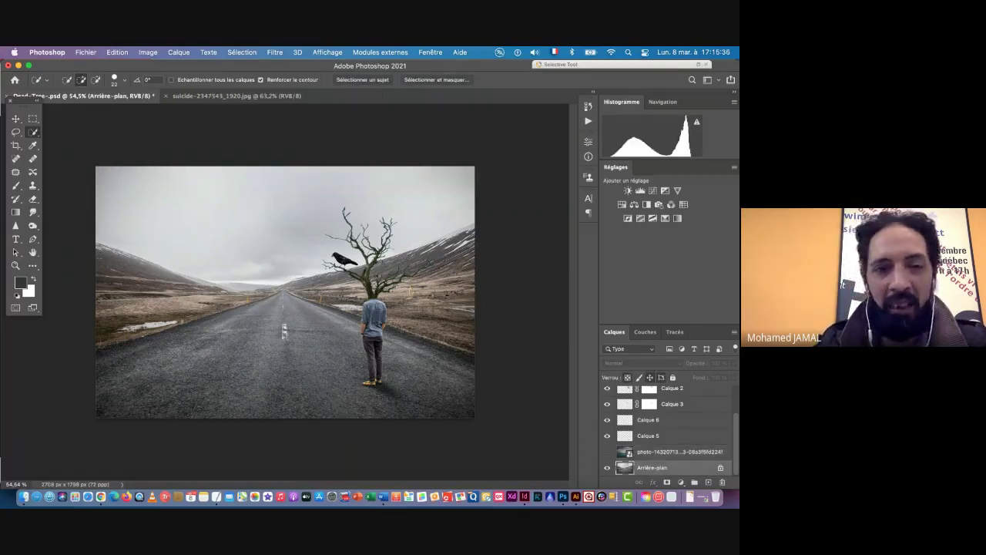
mouse_move(136, 194)
left_mouse_down()
mouse_move(424, 247)
mouse_move(362, 250)
left_mouse_up()
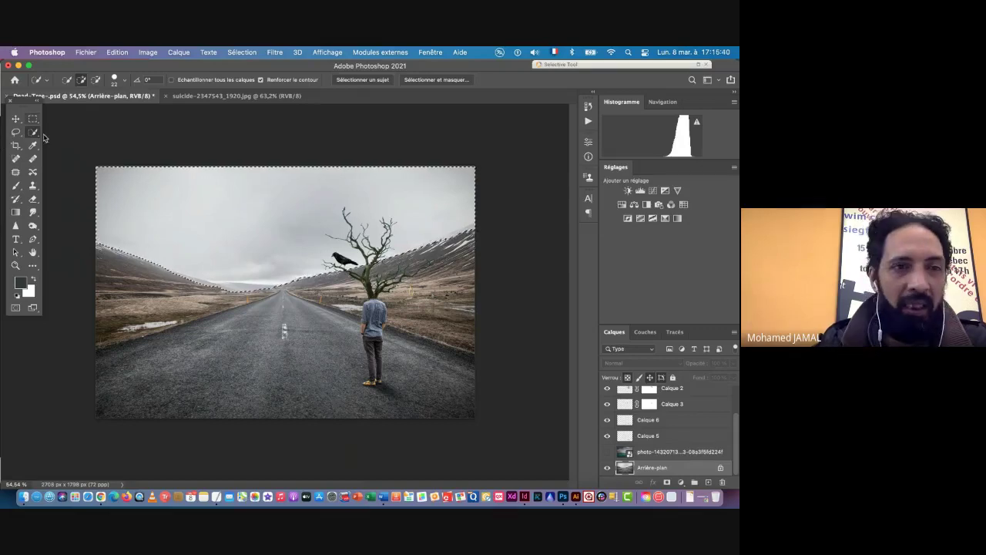
Subtract the distant valley horizon and the snowy right-hand mountain slope from the sky selection with the Lasso tool
key("l")
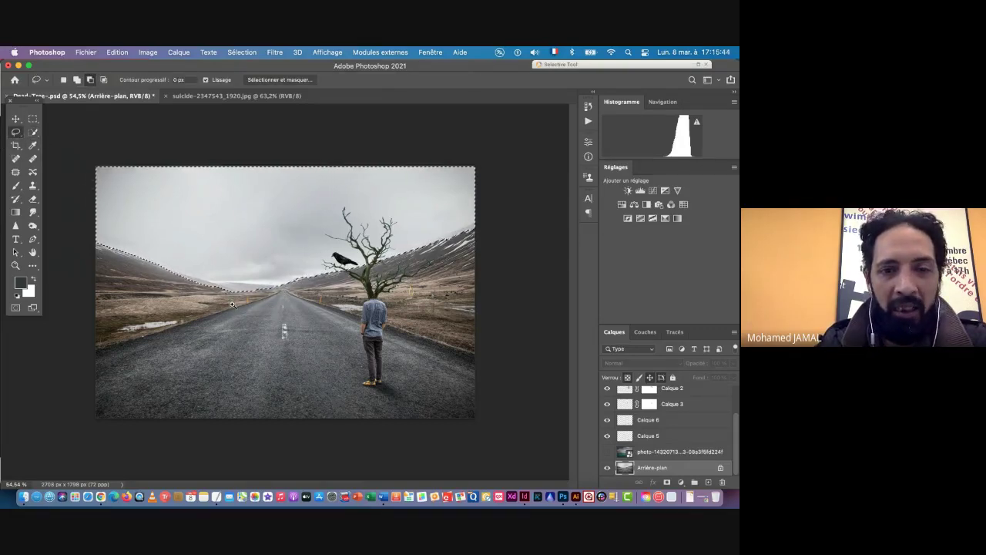
mouse_move(232, 305)
left_mouse_down()
mouse_move(263, 303)
mouse_move(283, 284)
mouse_move(306, 291)
left_mouse_up()
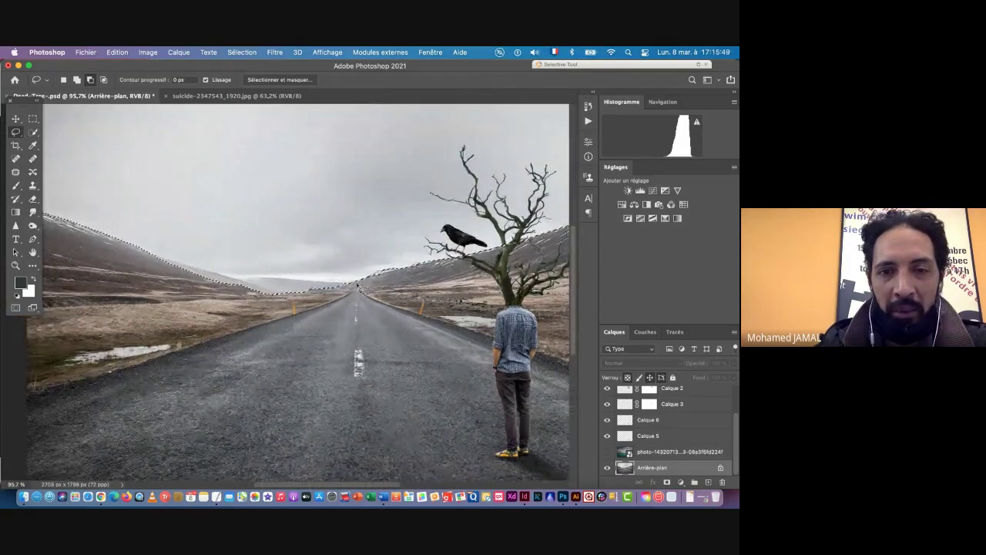
mouse_move(316, 284)
left_mouse_down()
mouse_move(228, 278)
mouse_move(167, 261)
mouse_move(139, 276)
mouse_move(322, 334)
mouse_move(378, 297)
left_mouse_up()
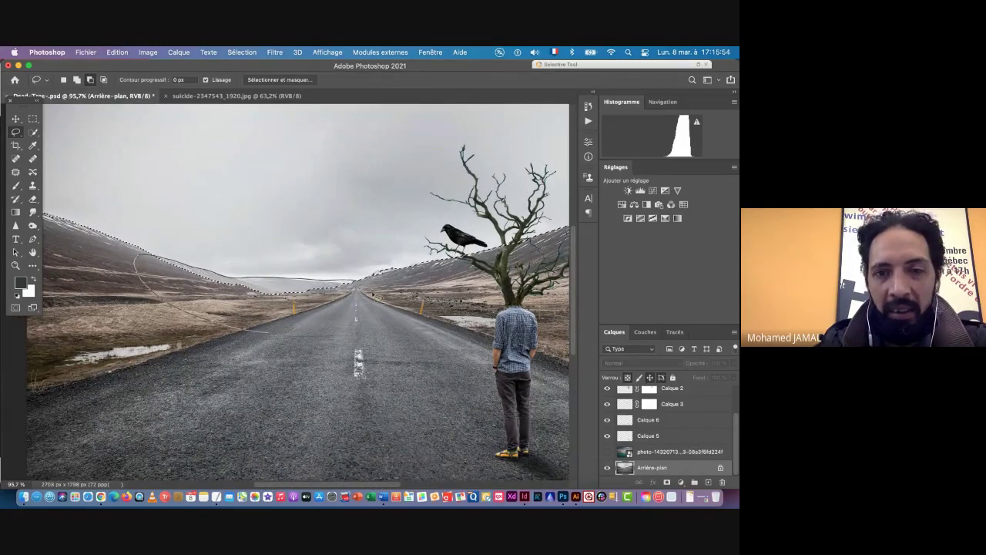
scroll(378, 295, "right", 10)
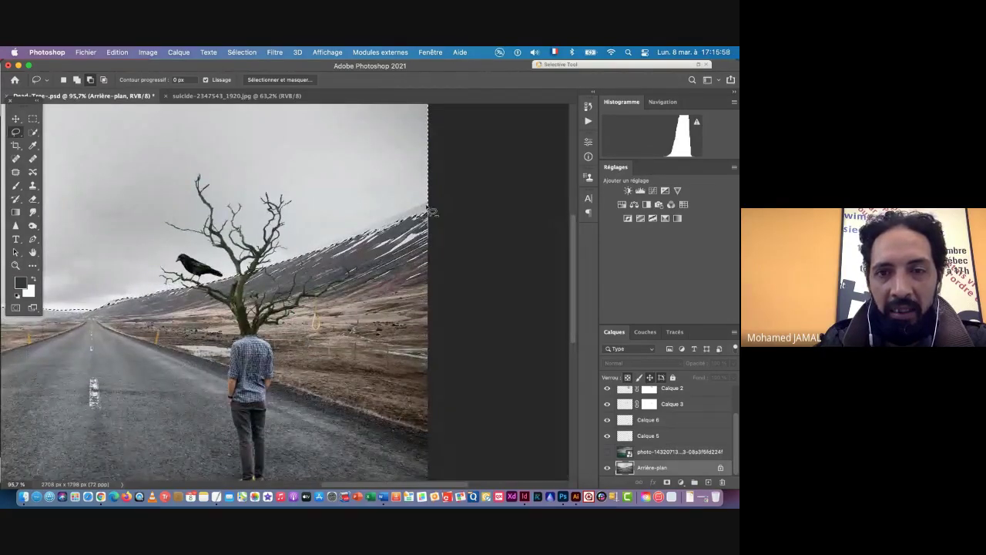
mouse_move(433, 212)
left_mouse_down()
mouse_move(324, 243)
mouse_move(290, 284)
mouse_move(427, 252)
left_mouse_up()
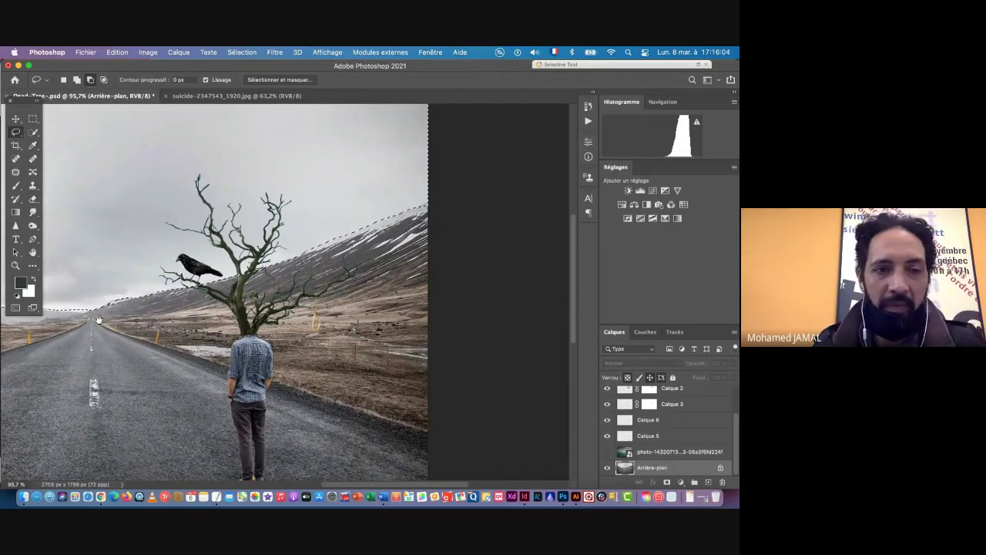
Zoom in and clean the sky selection's edge along the far ridge and the left mountain's slope with the Lasso tool
left_click_drag(104, 307, 218, 295)
scroll(239, 289, "up", 5)
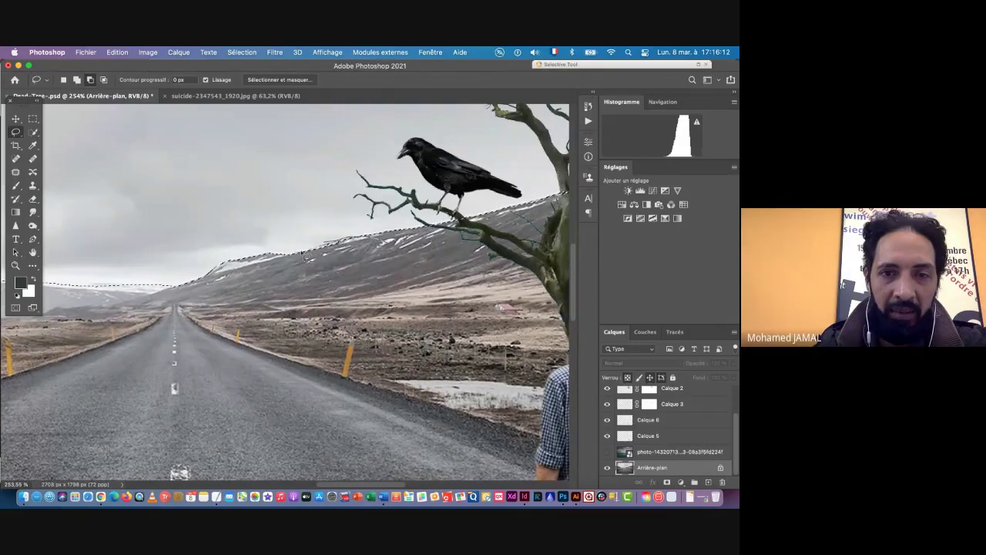
left_click_drag(225, 294, 518, 254)
left_click_drag(187, 229, 406, 249)
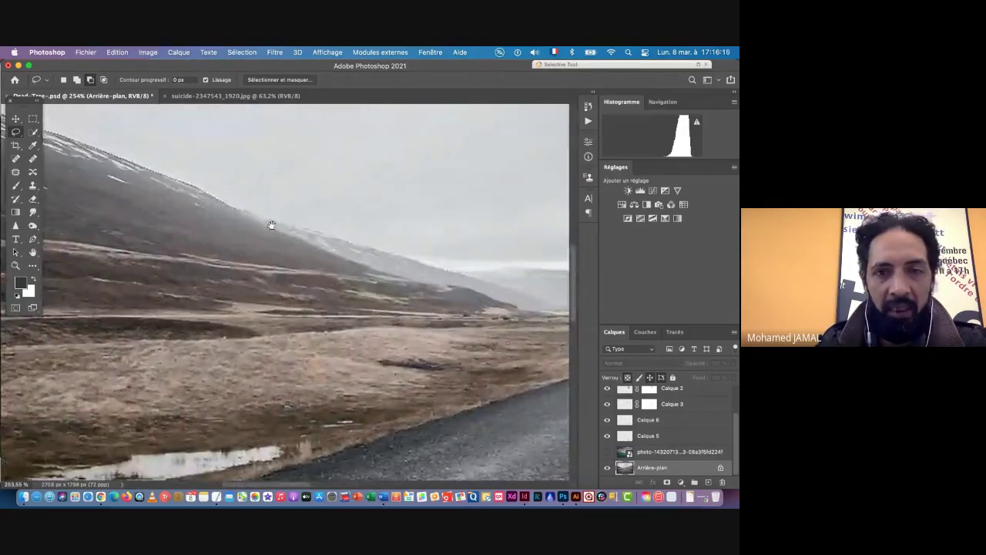
mouse_move(271, 224)
left_mouse_down()
mouse_move(452, 313)
mouse_move(489, 341)
mouse_move(428, 304)
left_mouse_up()
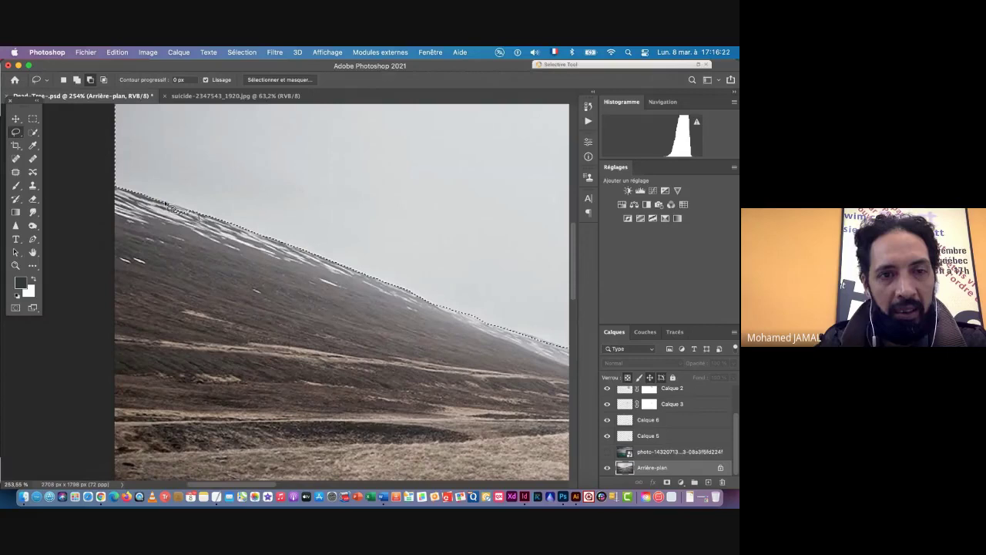
left_click_drag(287, 276, 236, 275)
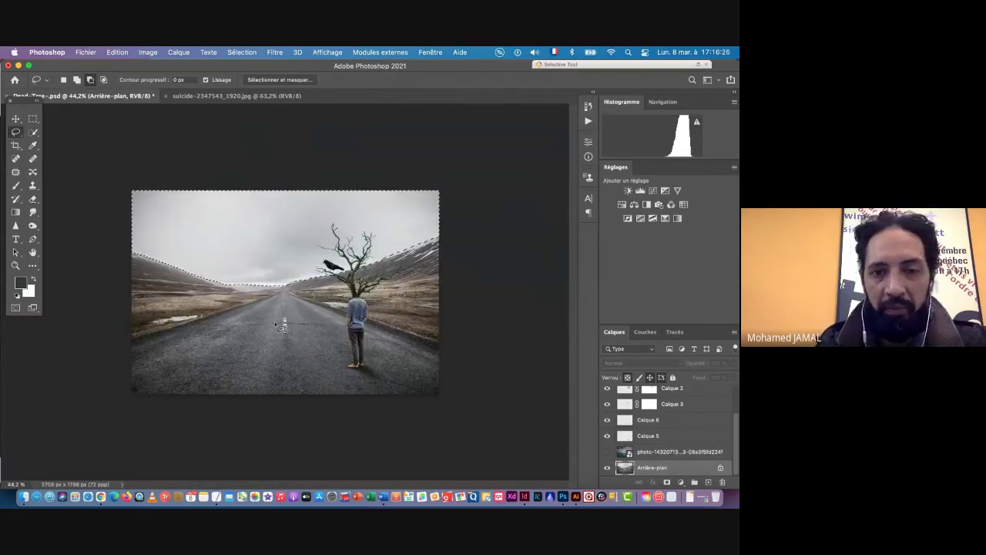
Show the stormy photo layer and add a layer mask from the sky selection so only its clouds replace the sky
left_click(607, 452)
left_click(659, 457)
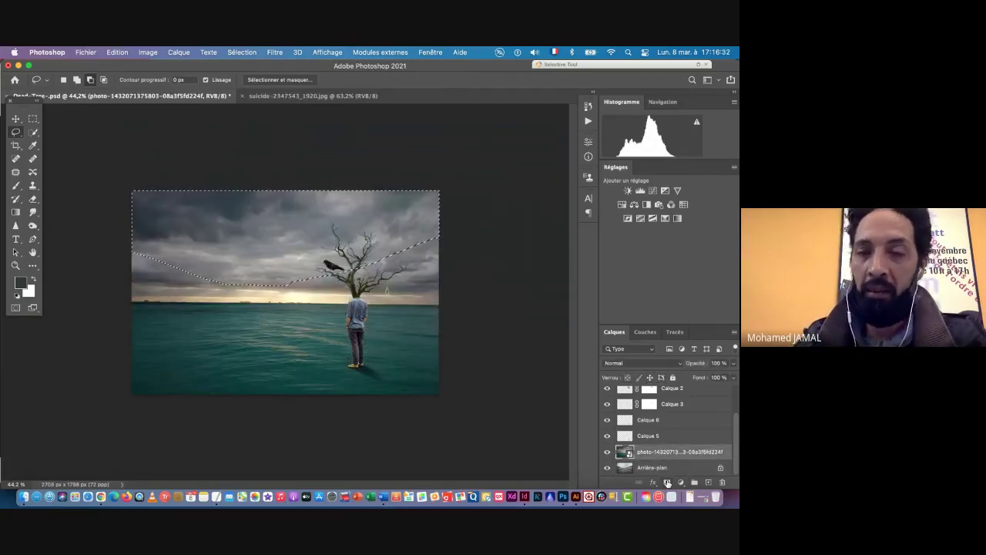
left_click(667, 482)
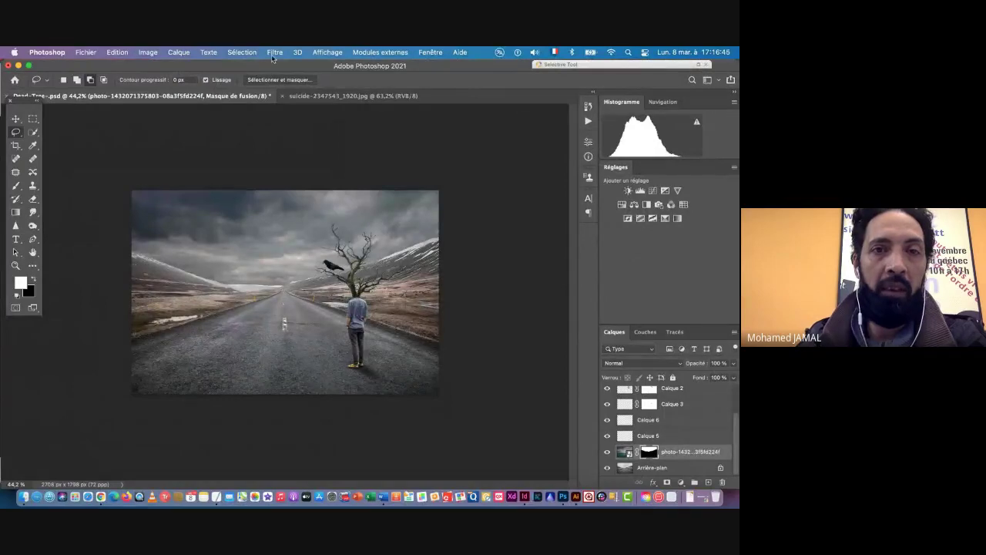
Soften the stormy sky layer's mask with a Flou gaussien (Gaussian Blur) of 36 pixels radius
left_click(274, 52)
mouse_move(293, 215)
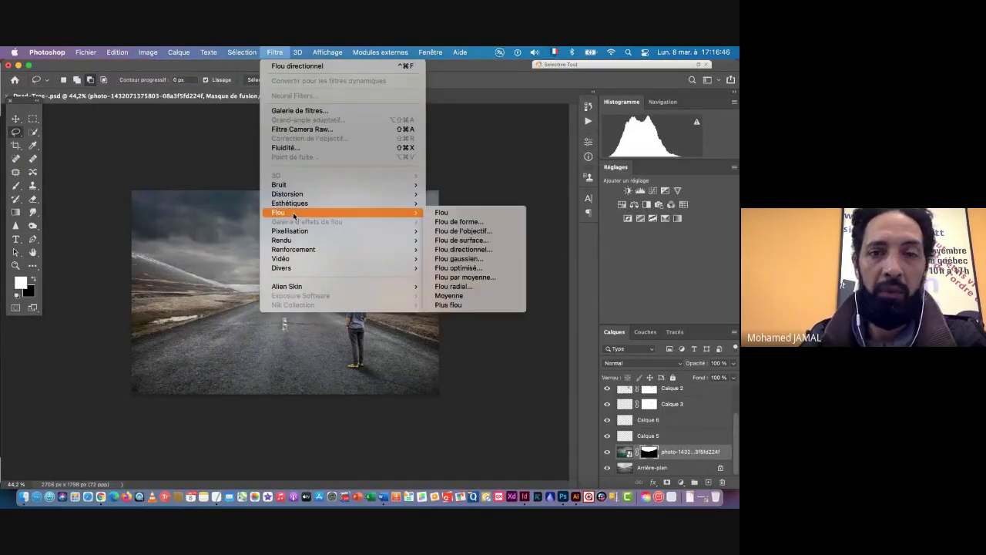
left_click(472, 260)
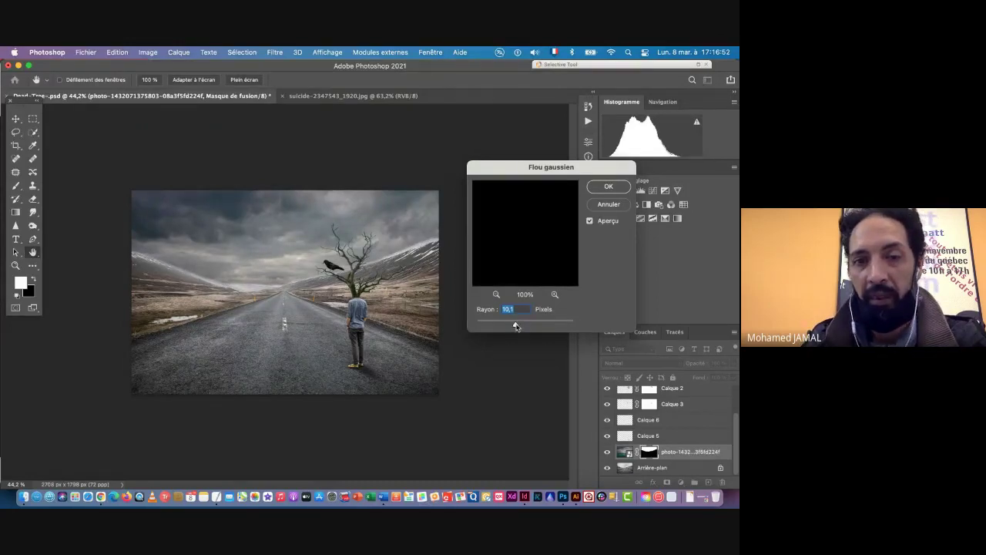
left_click_drag(515, 326, 525, 324)
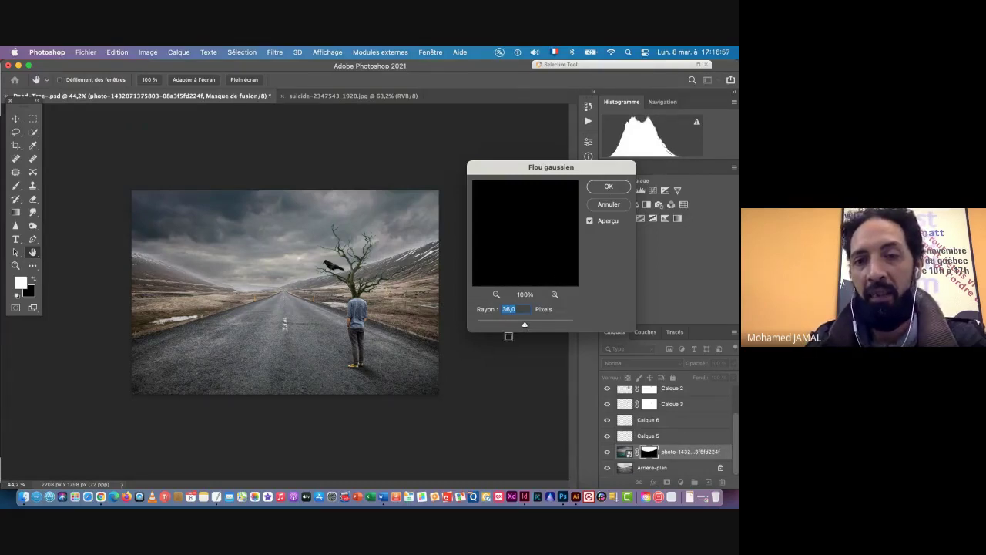
left_click(603, 188)
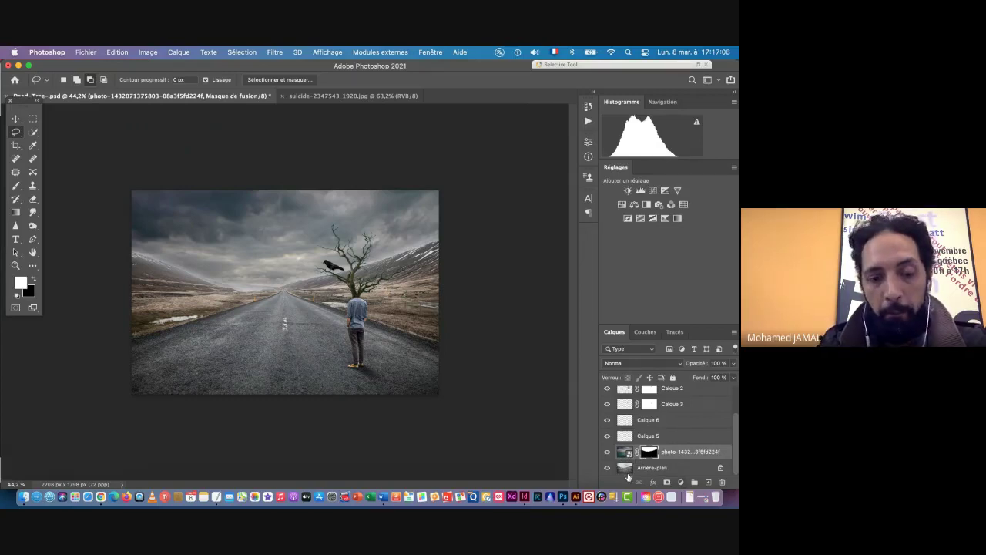
Try a Luminosité/Contraste adjustment layer clipped to the stormy photo in Superposition mode, and delete that adjustment layer
left_click(681, 482)
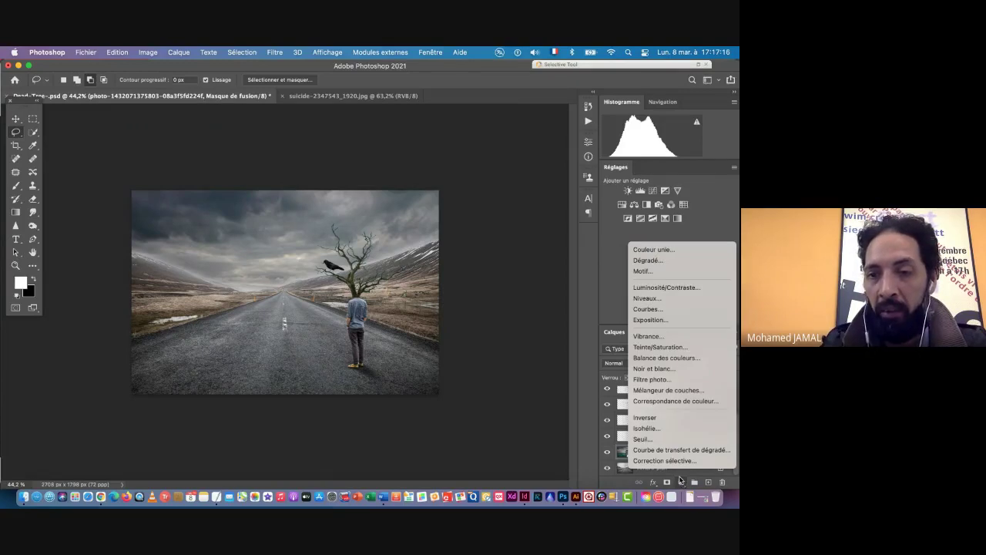
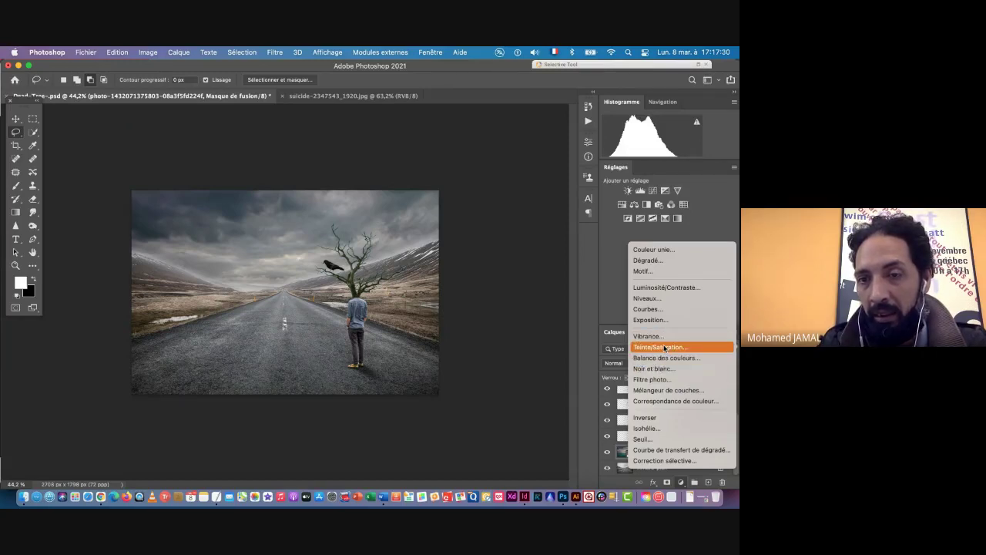
left_click(655, 287, "alt")
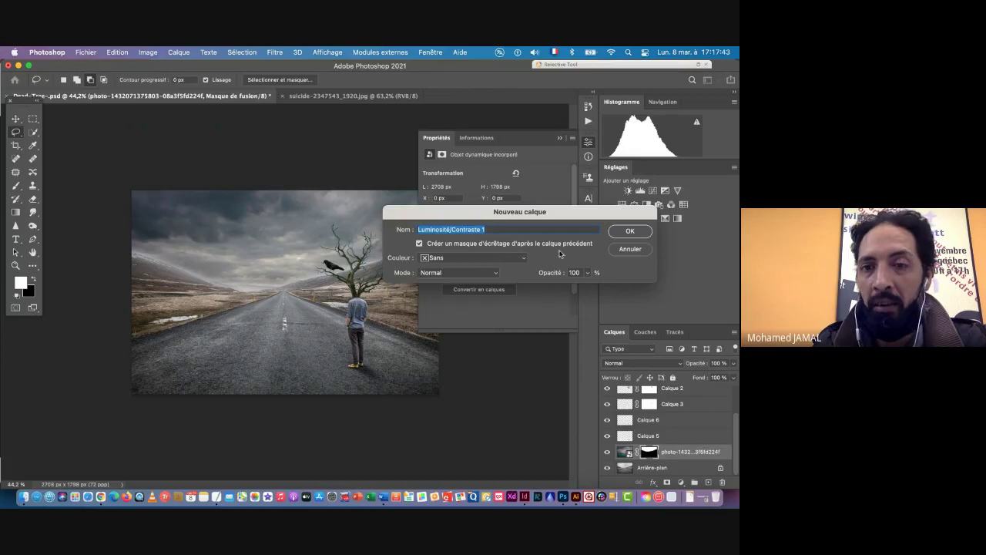
left_click(455, 273)
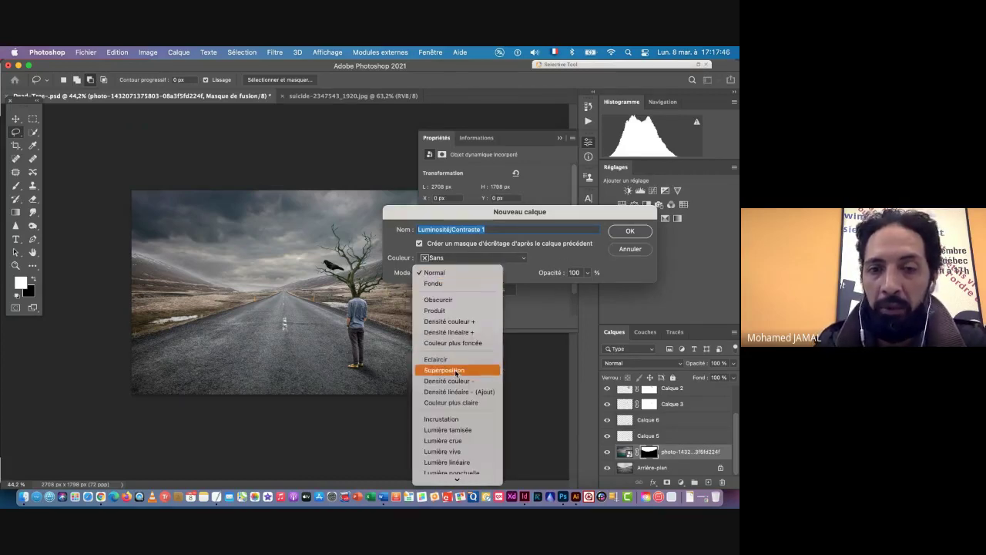
left_click(456, 370)
left_click(630, 231)
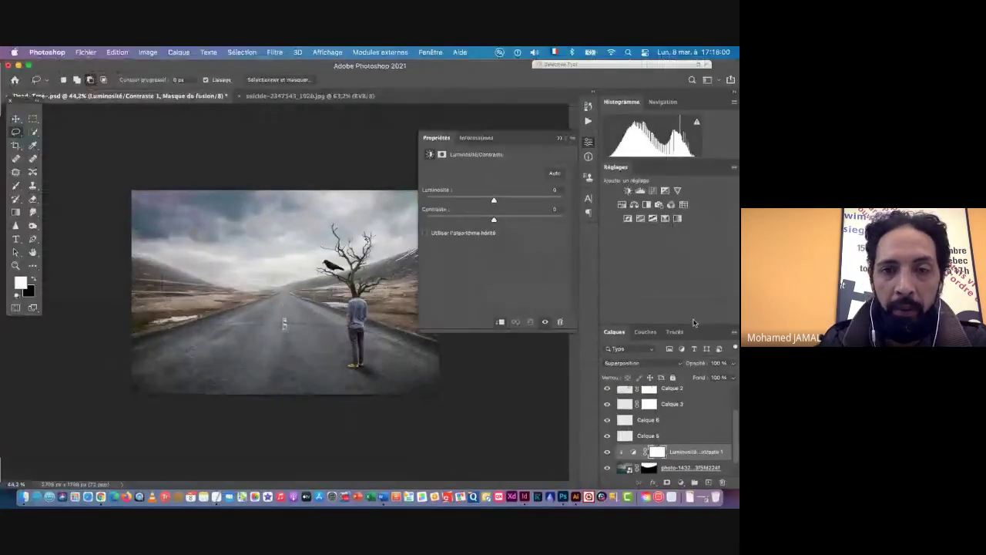
left_click(561, 140)
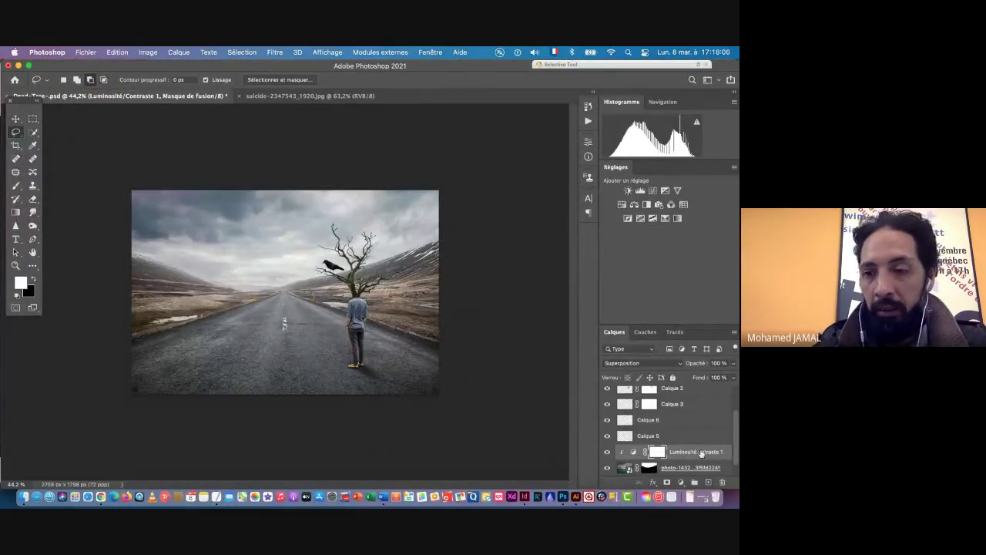
left_click_drag(702, 452, 721, 483)
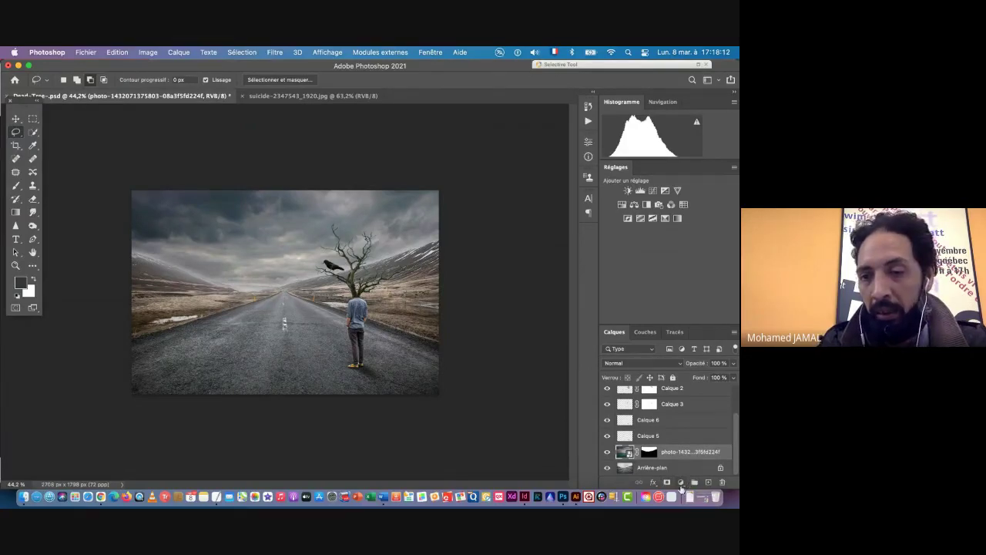
Add a Luminosité/Contraste adjustment layer directly above the stormy photo layer and set its blend mode to Superposition
left_click(681, 483)
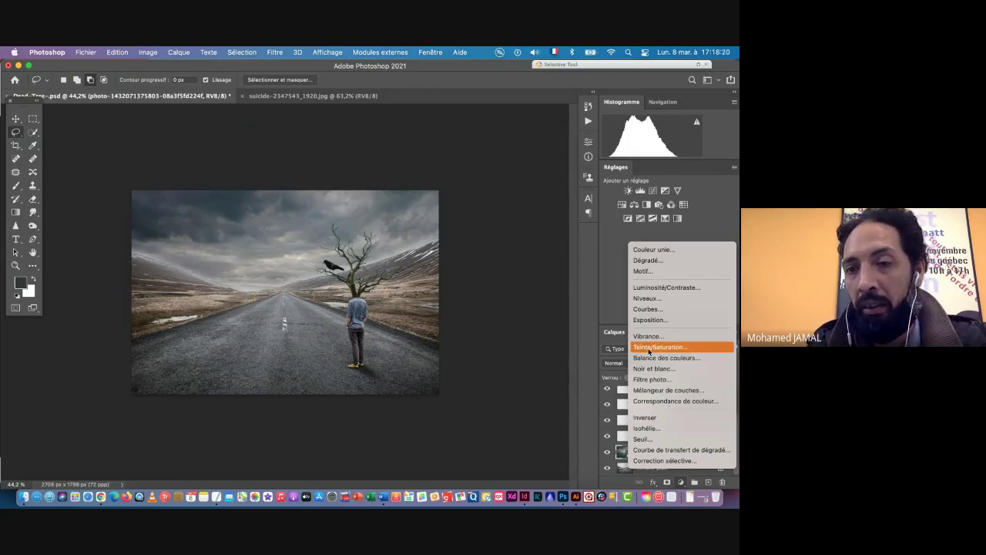
left_click(660, 290)
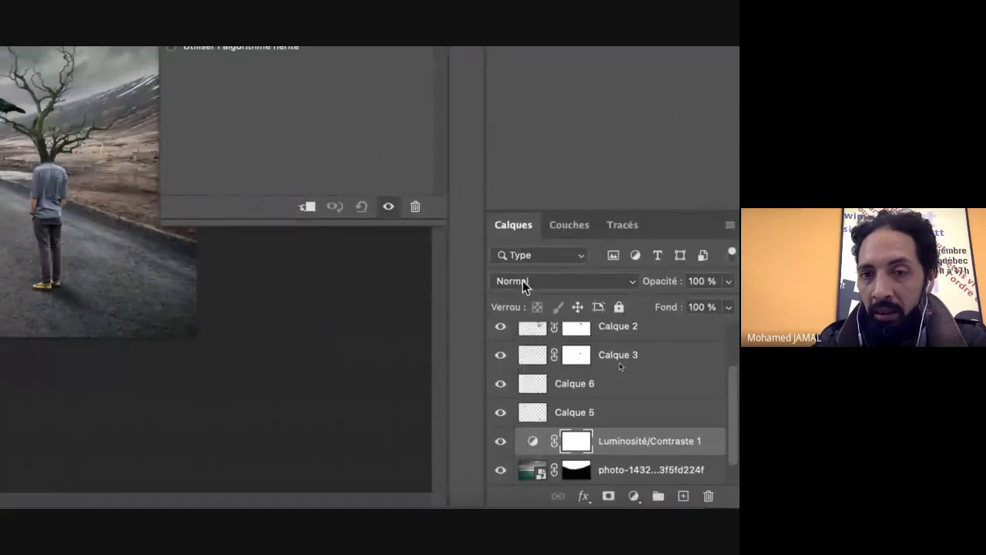
left_click(524, 282)
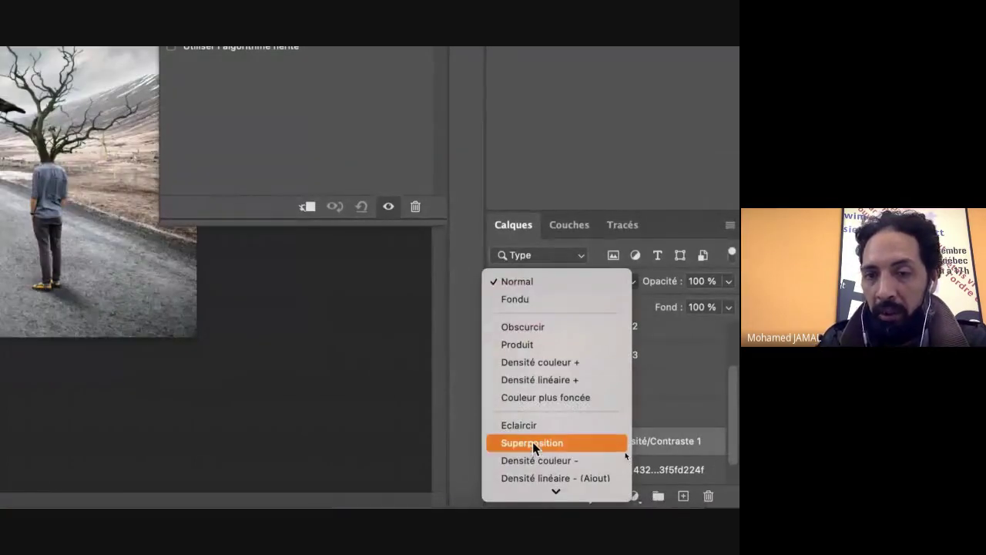
left_click(535, 444)
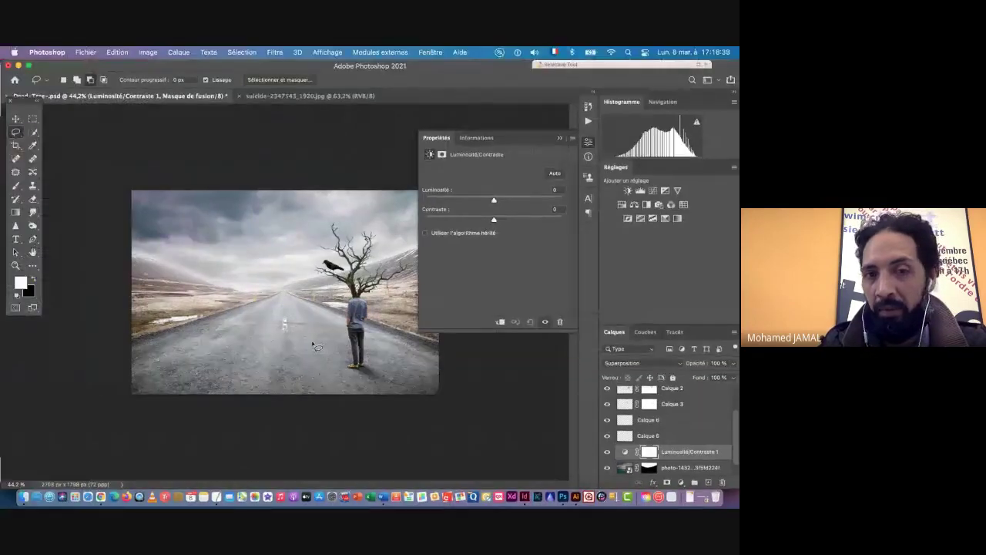
Clip the Luminosité/Contraste adjustment layer to the stormy photo layer so it affects only the masked sky
scroll(737, 462, "down", 2)
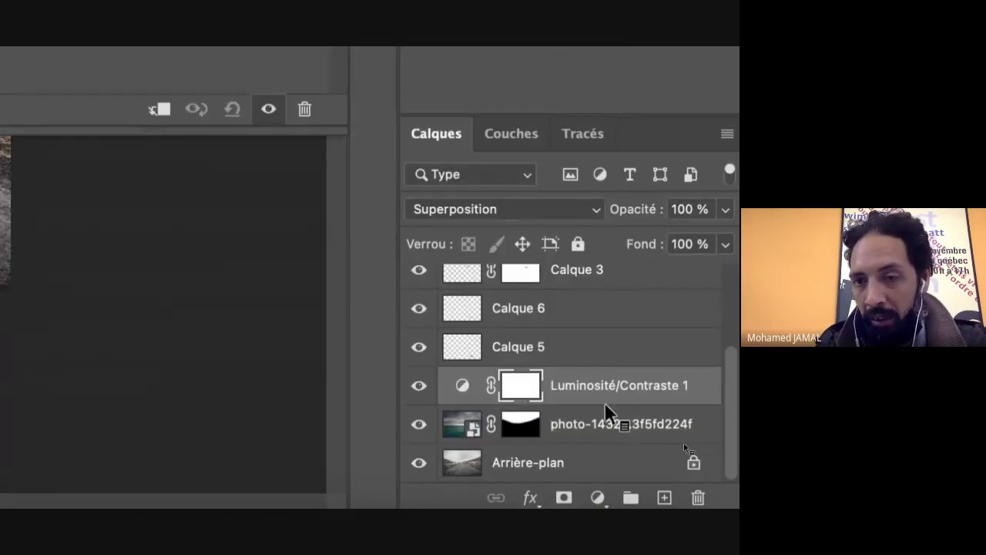
left_click_drag(566, 420, 600, 399)
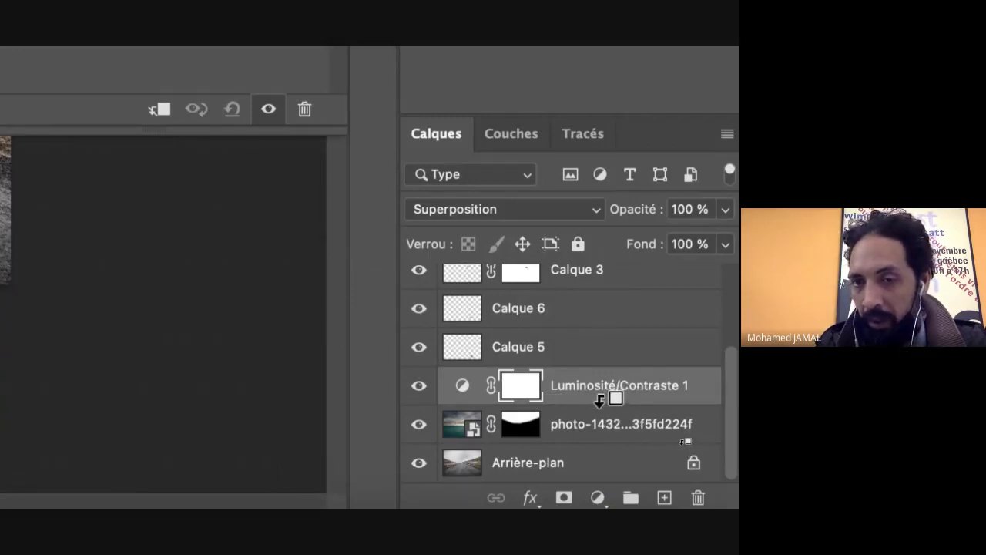
left_click(600, 399, "alt")
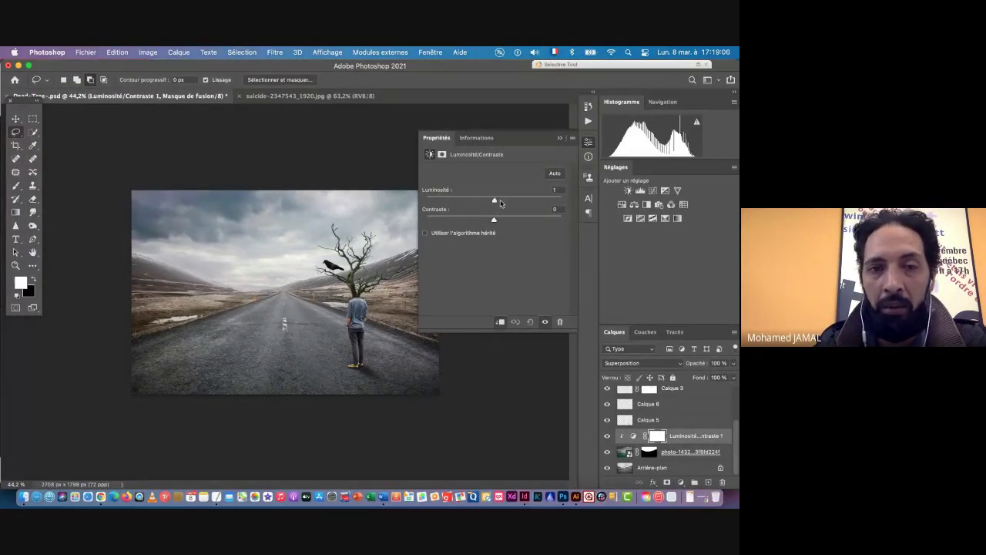
Set the clipped sky adjustment's Luminosité to 25 and its Contraste to 5, and collapse its properties
left_click_drag(504, 199, 482, 222)
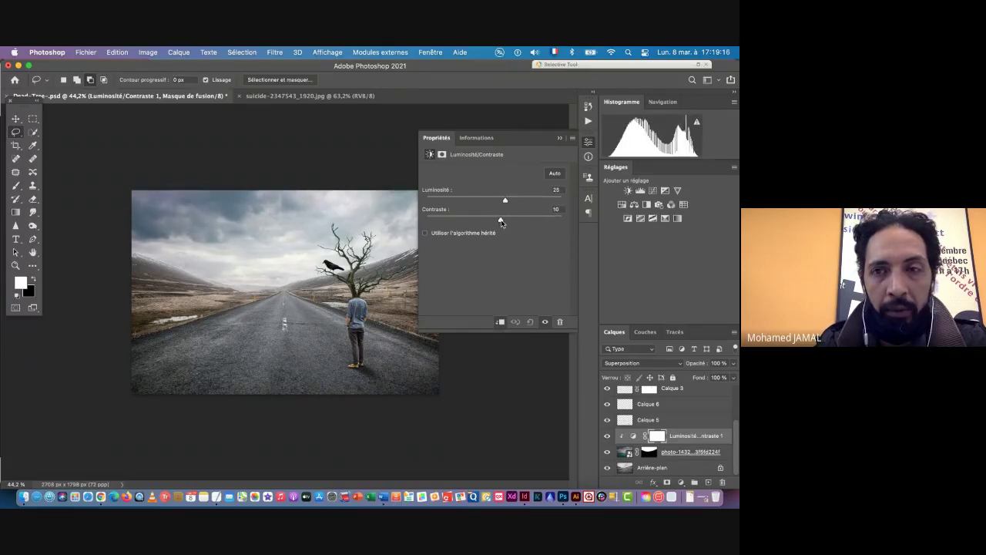
left_click(498, 220)
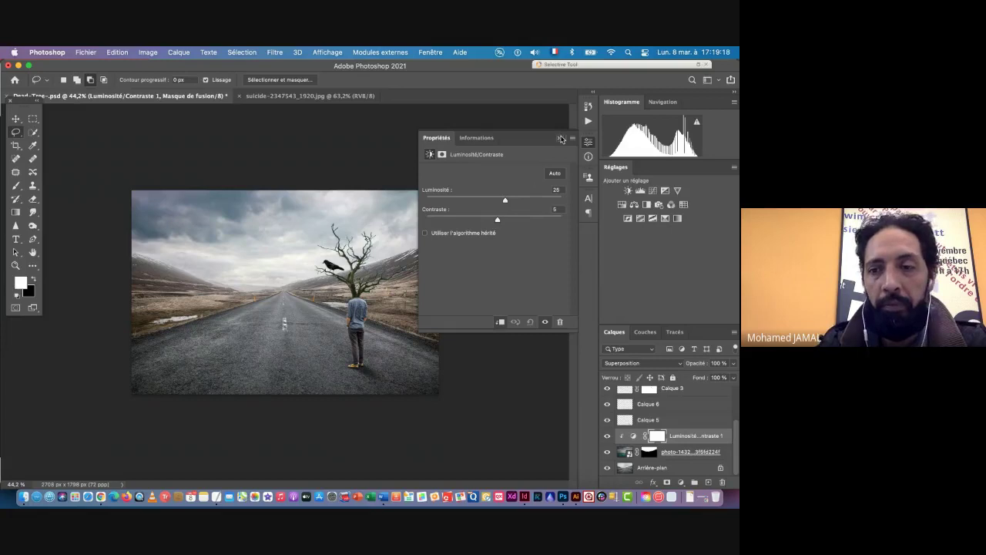
left_click(560, 138)
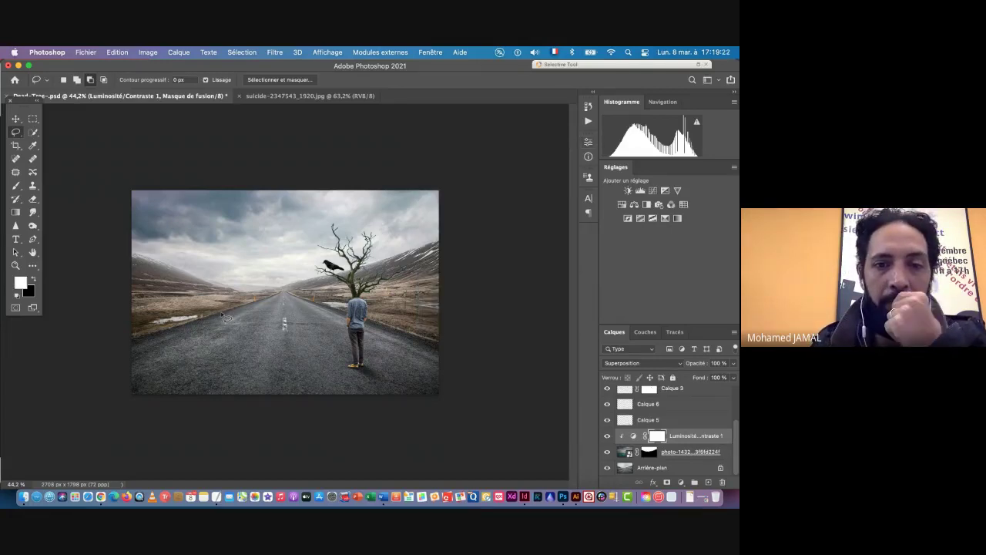
Activate the Move tool and go to the uppermost layers of the montage's layer stack
left_click(15, 118)
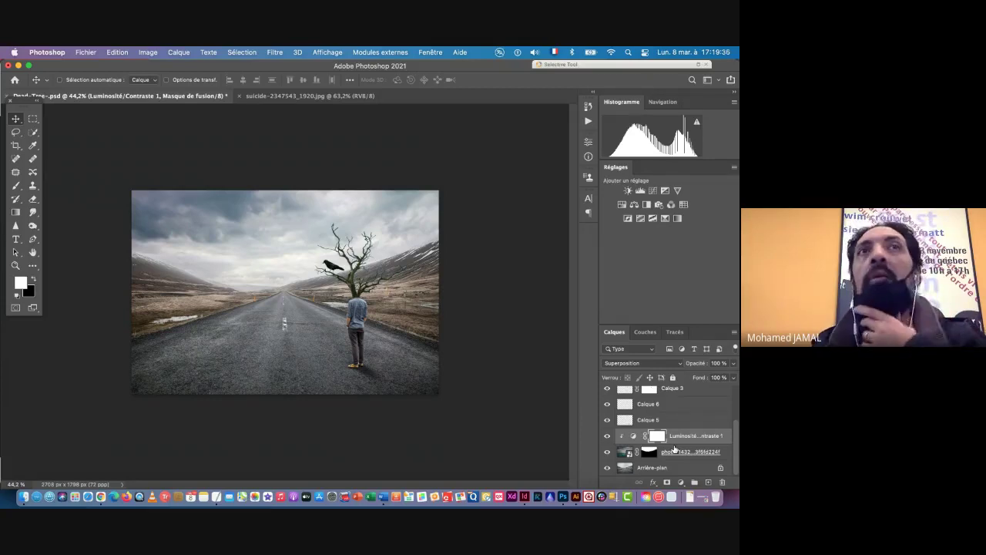
scroll(675, 449, "up", 3)
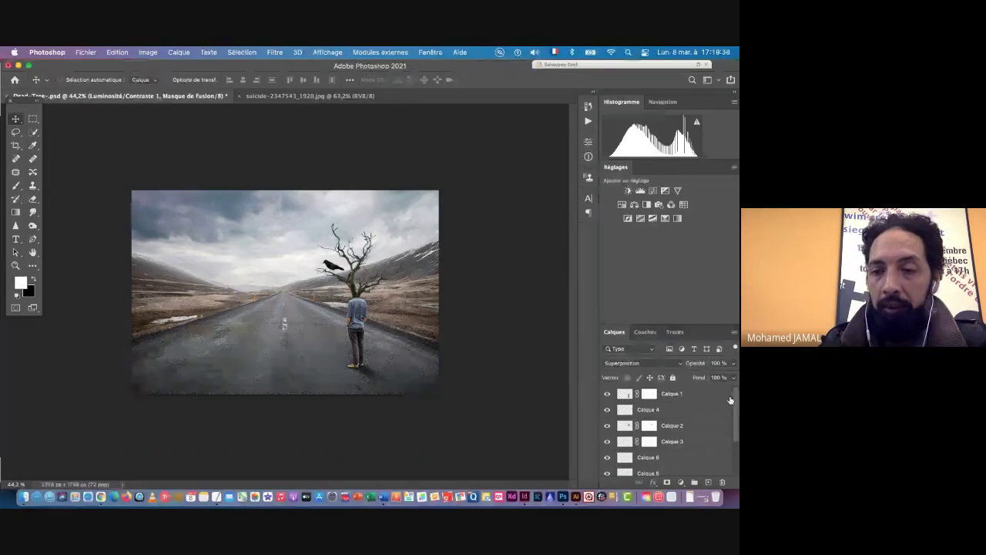
Add a new layer above the Luminosité/Contraste 1 adjustment and enlarge the soft round brush to about 467 px
scroll(730, 399, "down", 4)
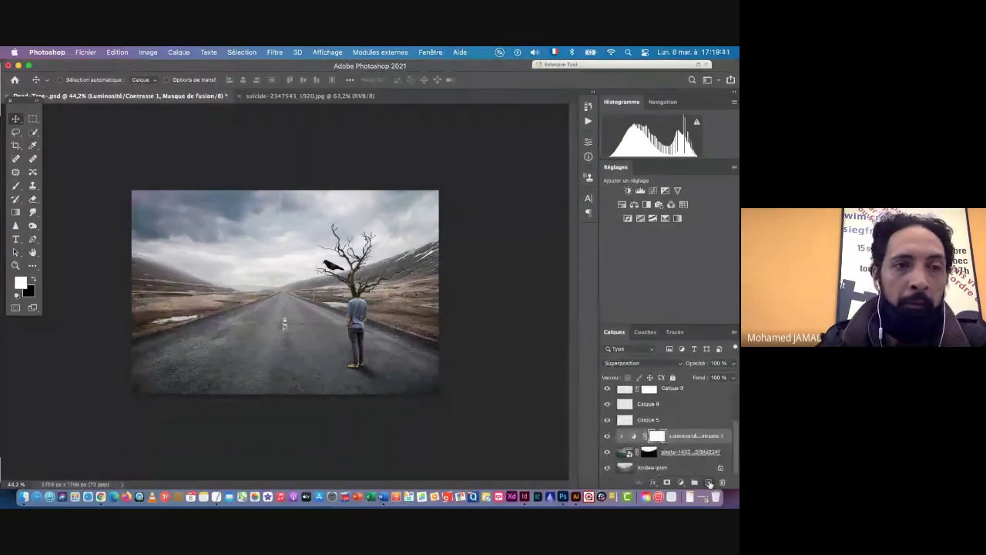
left_click(709, 482)
left_click(16, 186)
key("x")
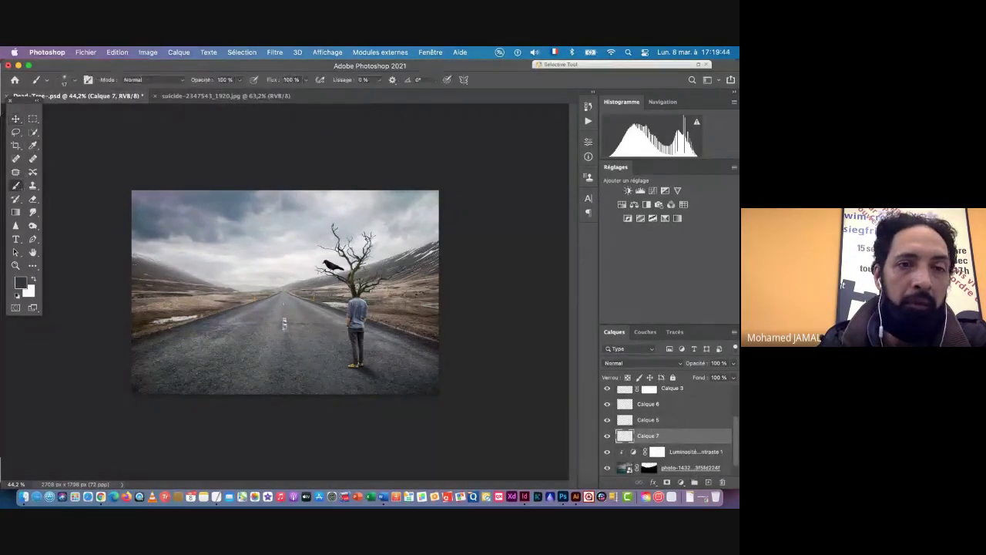
right_click(236, 243)
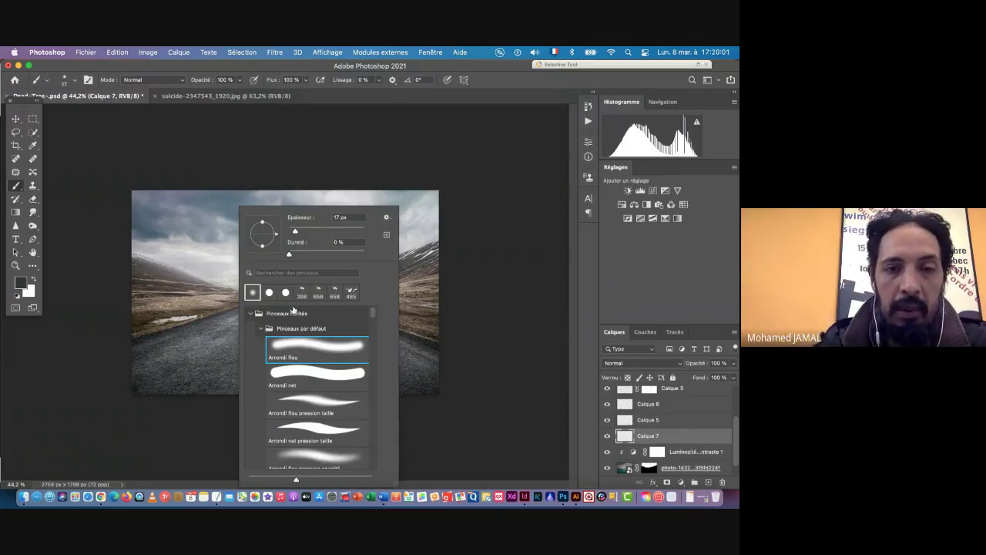
left_click(353, 231)
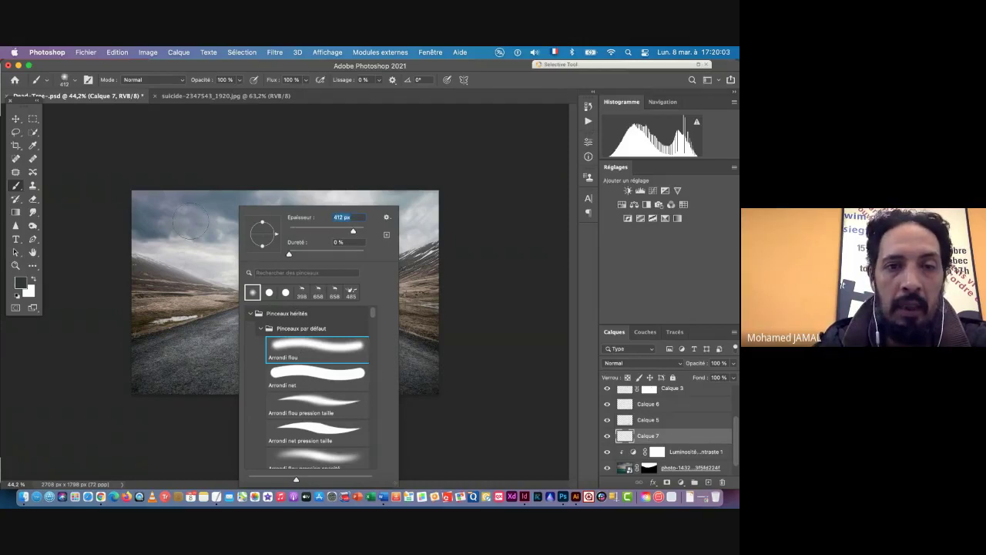
left_click_drag(355, 234, 356, 232)
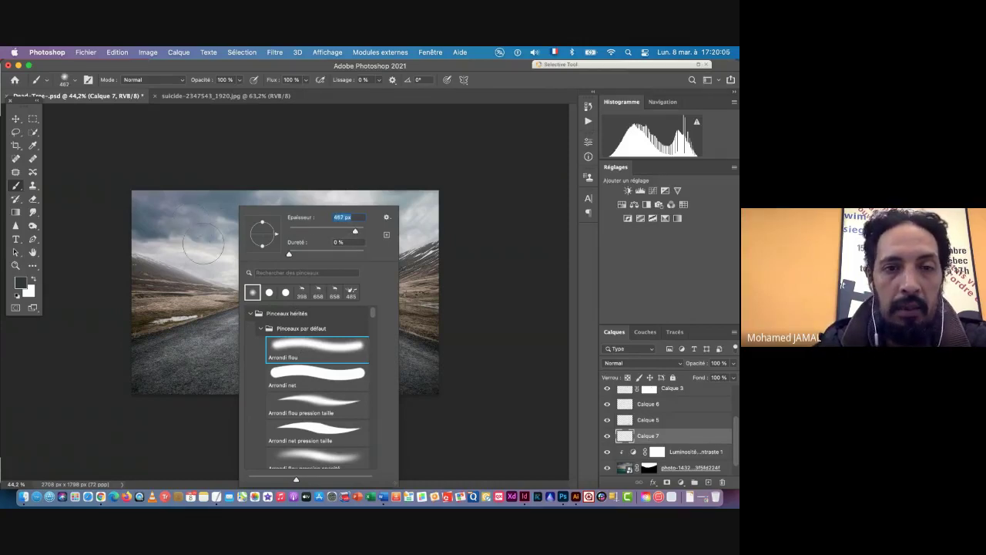
left_click(218, 68)
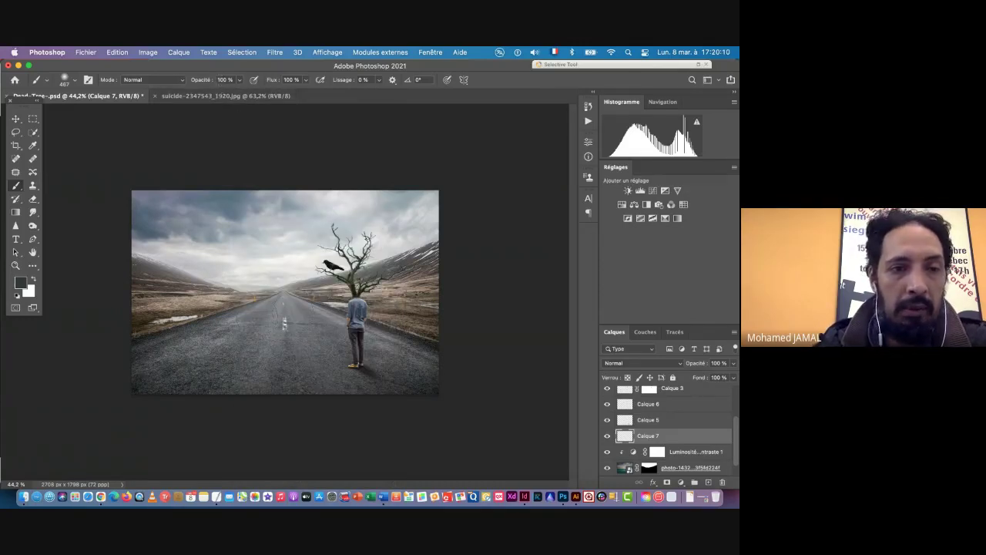
Paint a soft white glow where the road meets the horizon, using the brush enlarged to about 744 px
left_click(34, 282)
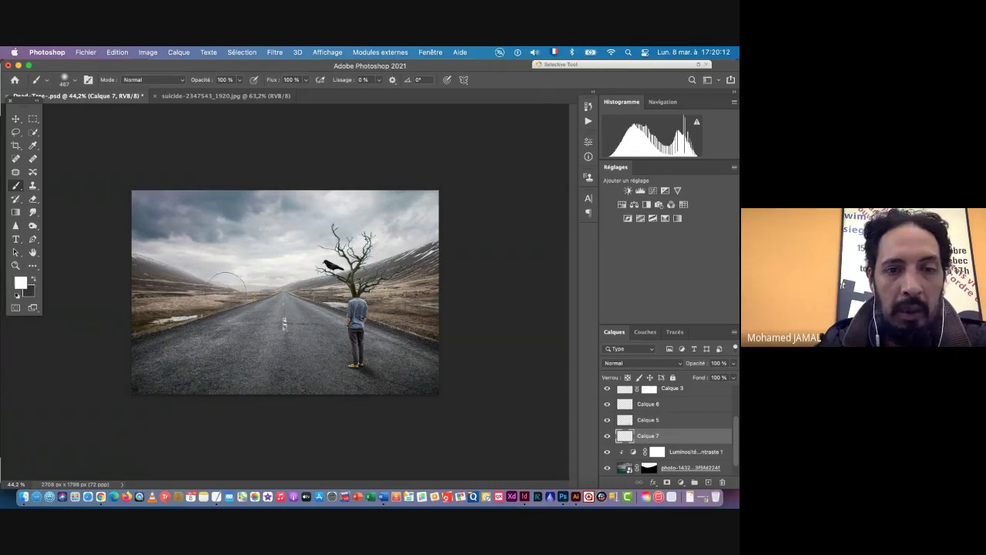
left_click_drag(231, 298, 271, 301)
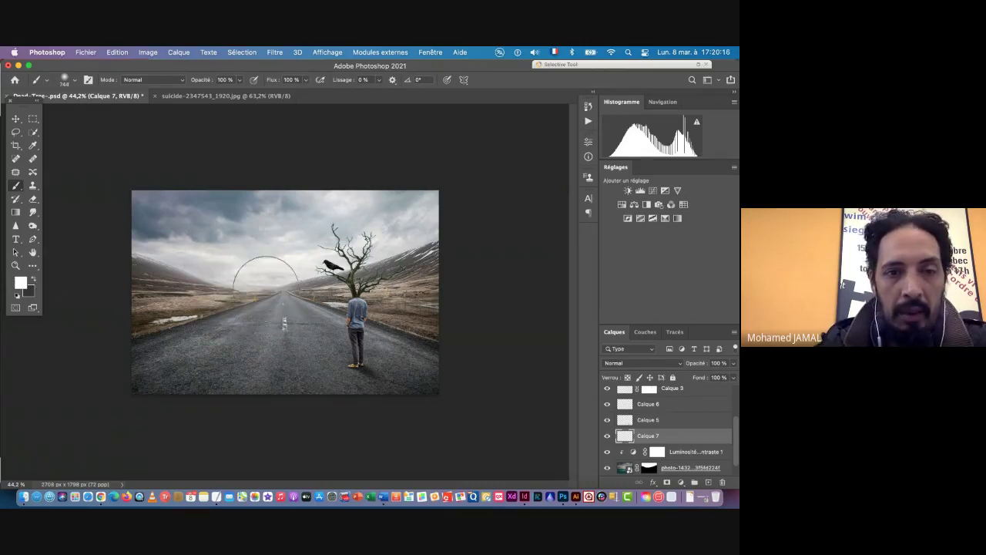
left_click(278, 290)
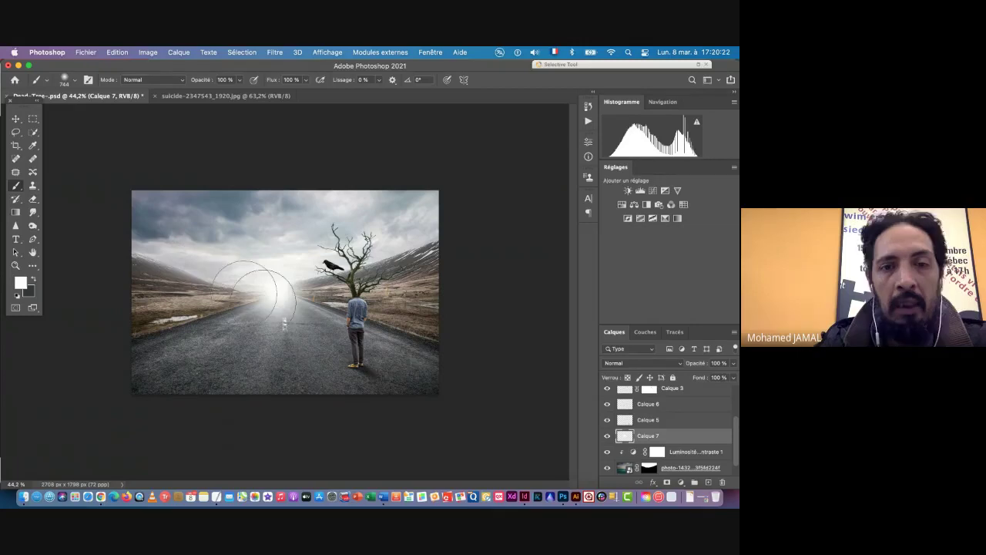
Enlarge the white glow on Calque 7 with Free Transform
left_click(16, 120)
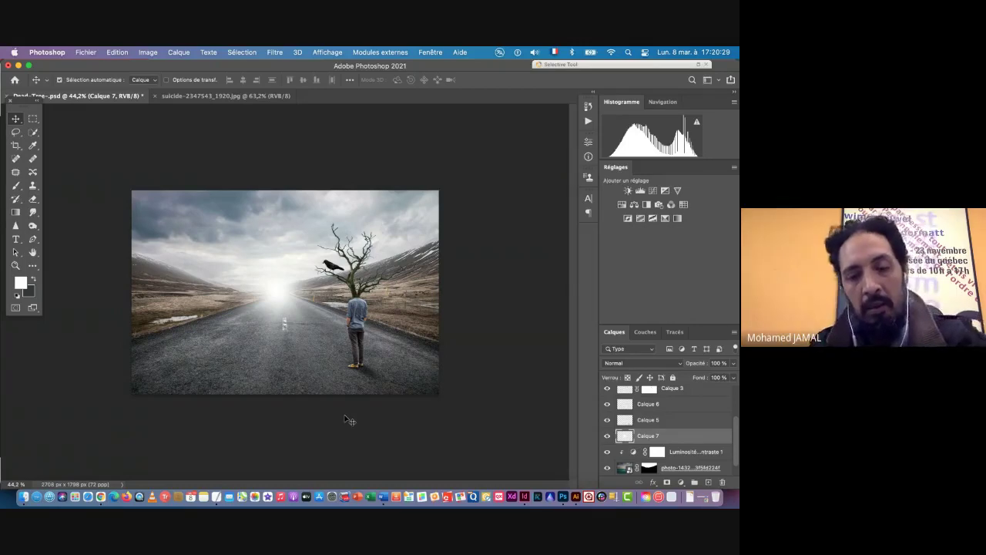
key("ctrl+t")
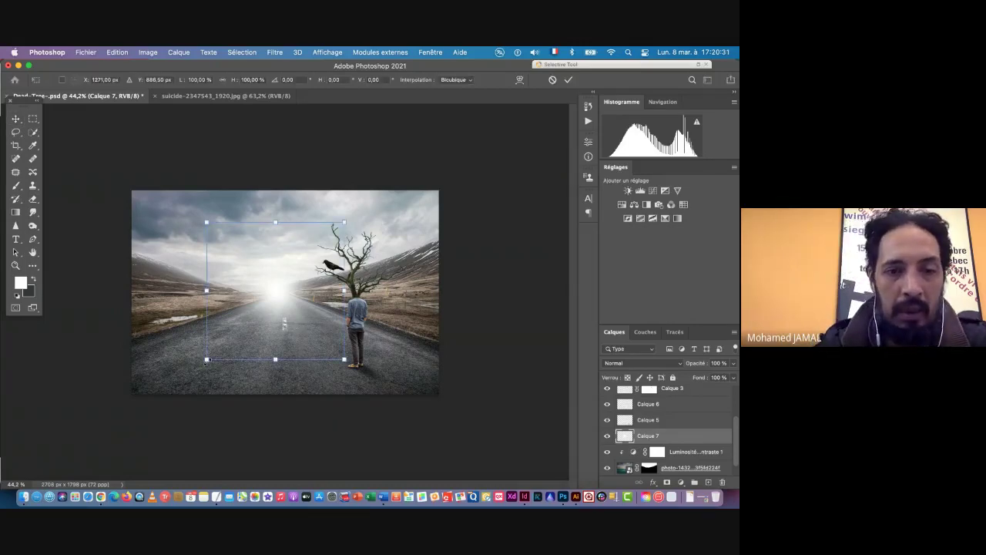
left_click_drag(207, 361, 173, 378)
key("Return")
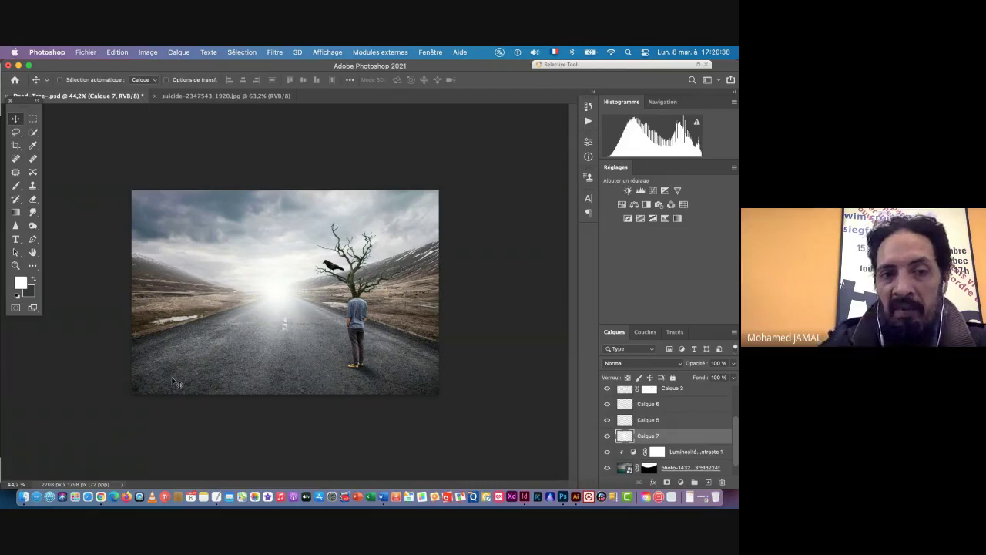
On a new layer above the glow, paint white haze over the foot of the hills with a smaller brush at 50% opacity
left_click(709, 483)
left_click(16, 187)
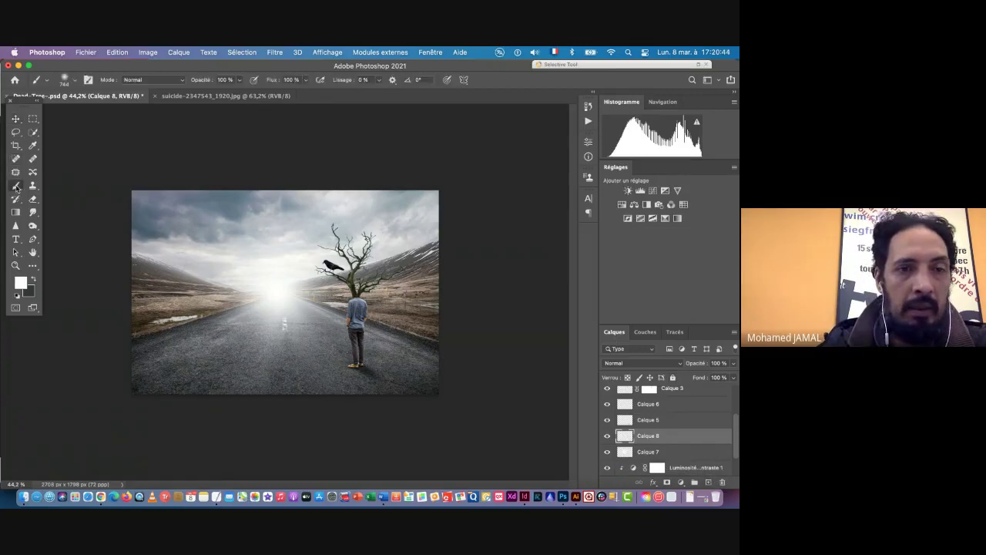
left_click_drag(230, 265, 179, 269)
left_click_drag(202, 82, 179, 83)
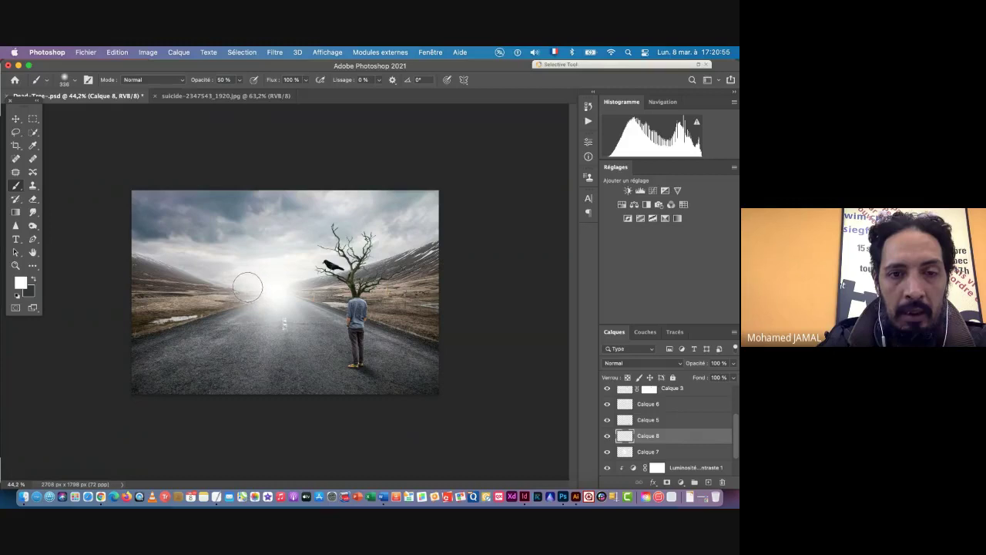
mouse_move(241, 285)
left_mouse_down()
mouse_move(135, 250)
mouse_move(197, 278)
left_mouse_up()
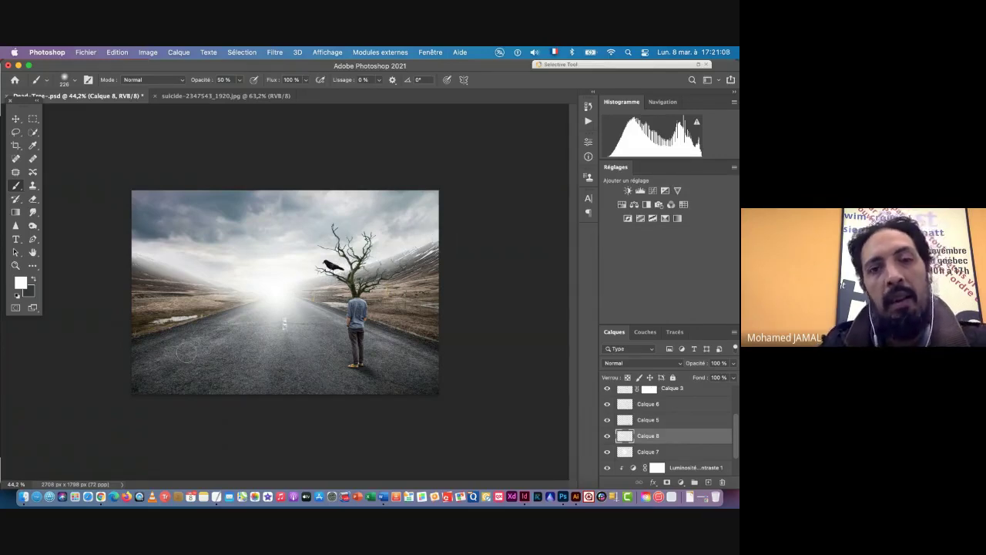
Set the haze layer's blend mode to Lumière tamisée and compare the image with that layer hidden and shown
left_click(633, 363)
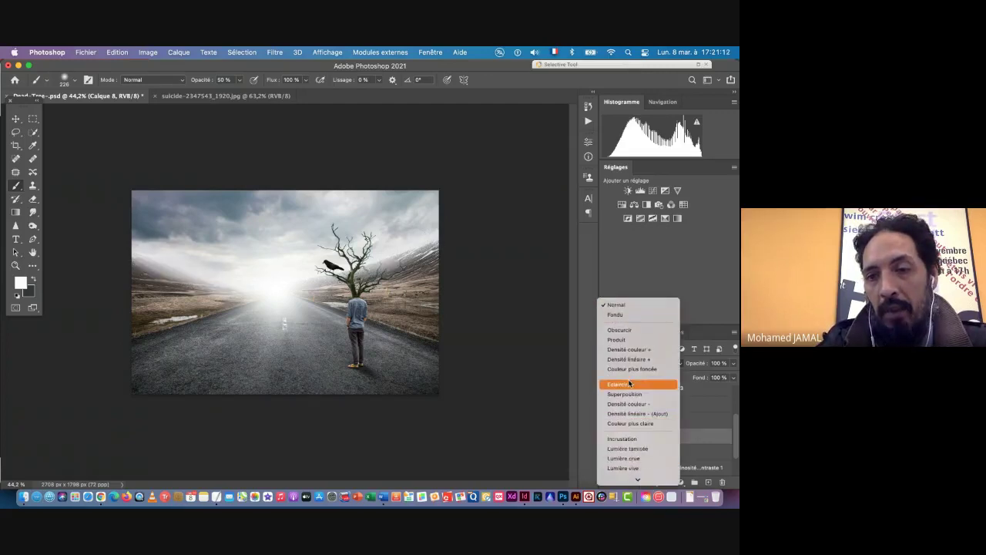
left_click(630, 451)
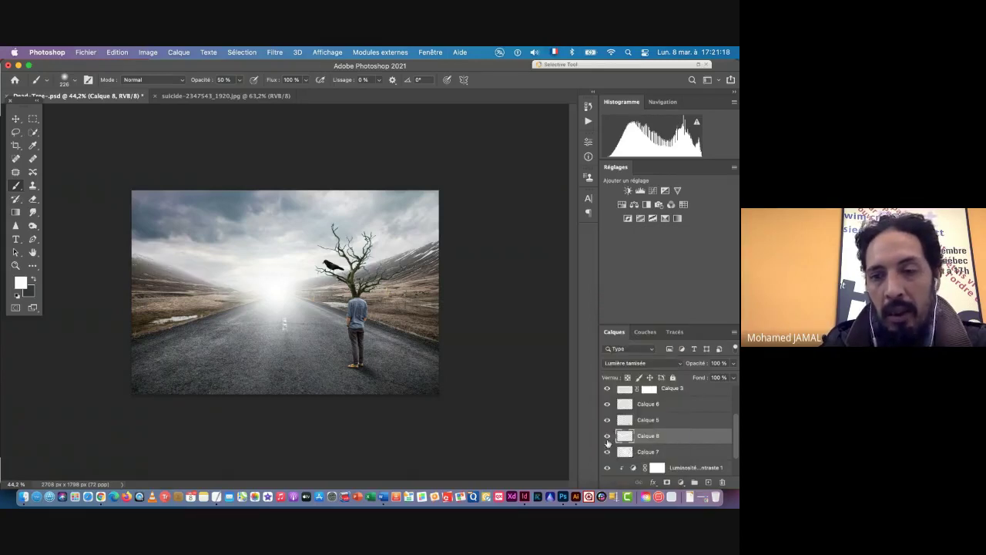
left_click(607, 436)
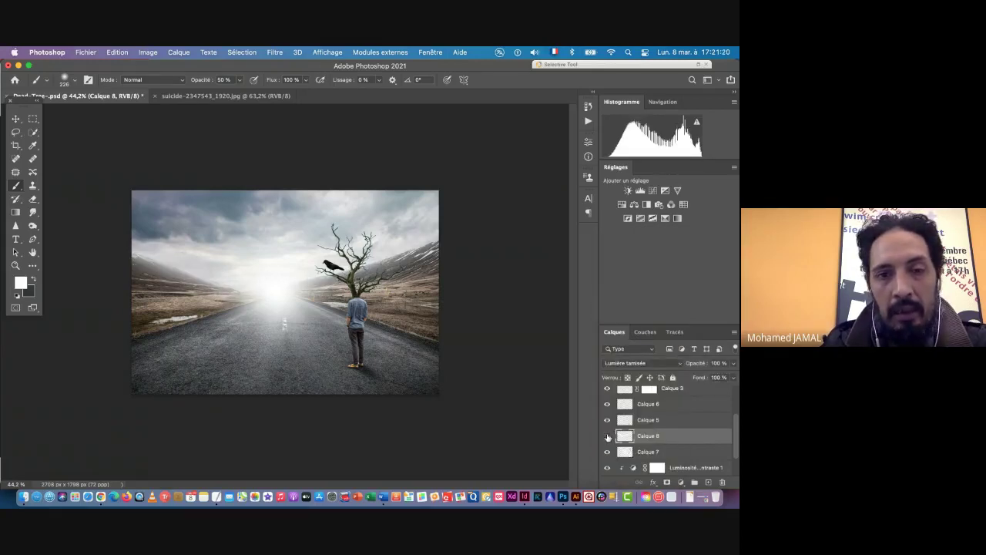
left_click(607, 437)
left_click(607, 436)
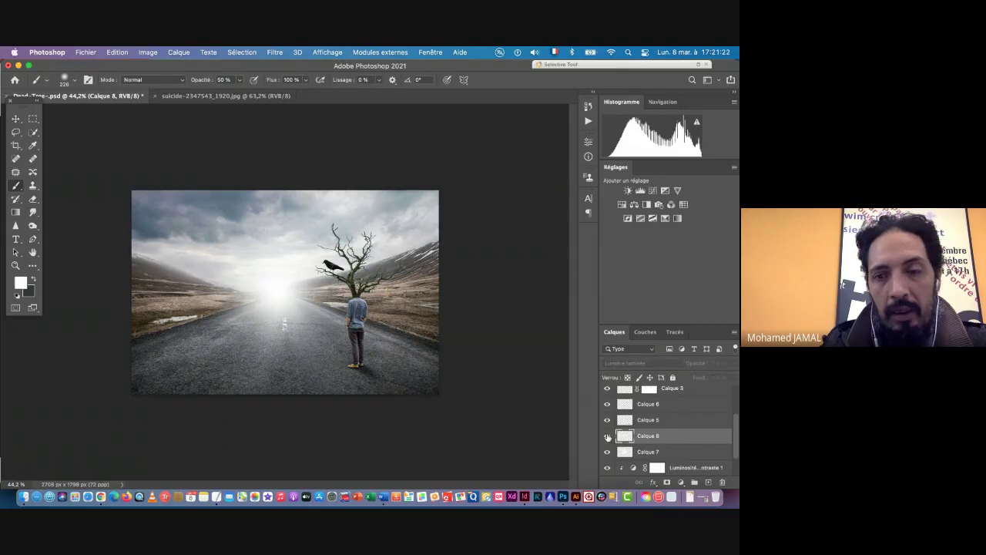
left_click(607, 436)
Set the glow layer Calque 7 to the Incrustation blend mode and compare the image with and without it
left_click(628, 454)
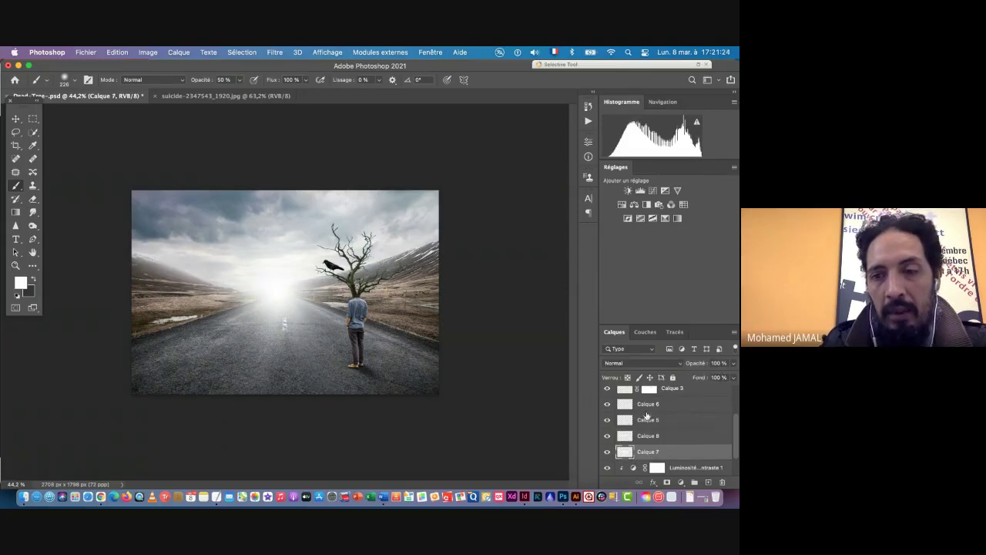
left_click(625, 368)
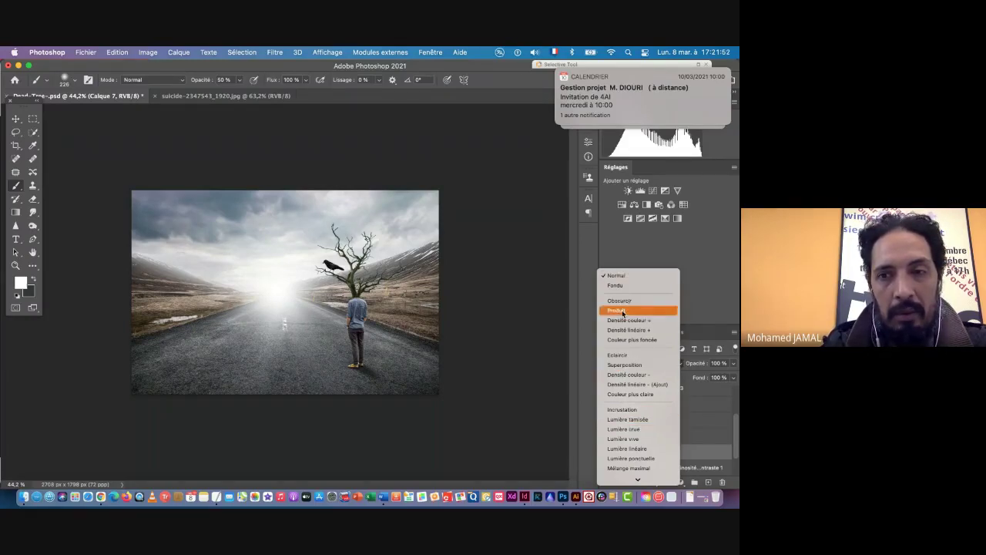
left_click(625, 412)
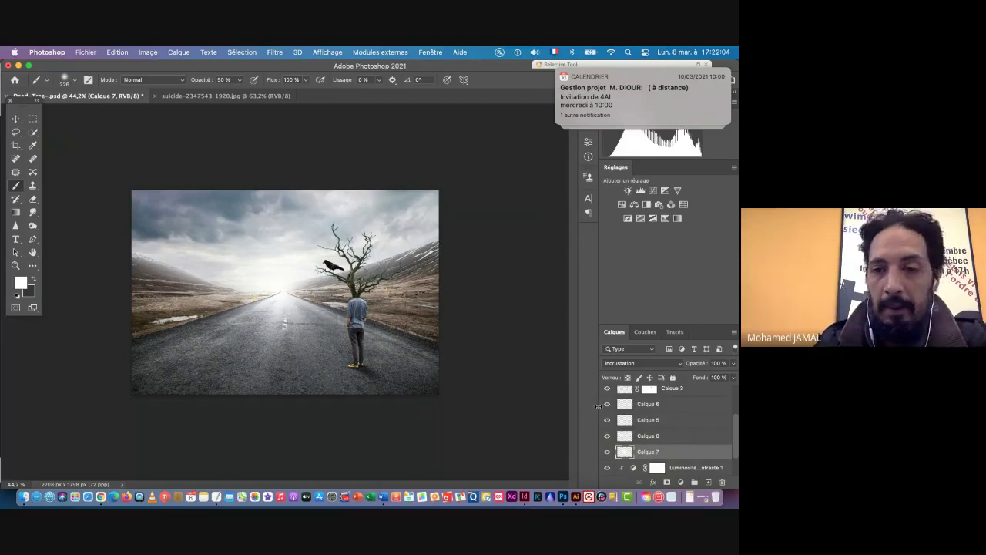
left_click(608, 453)
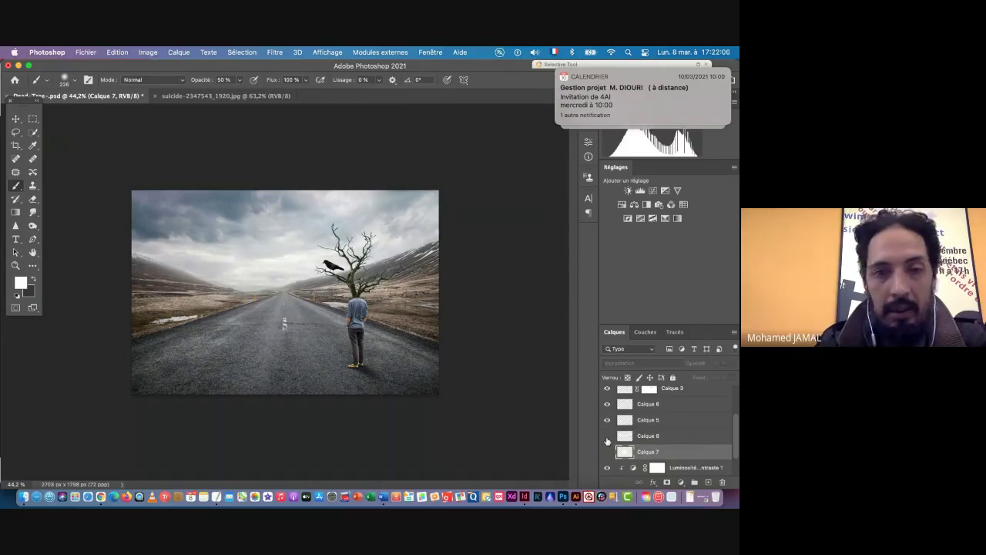
left_click(608, 452)
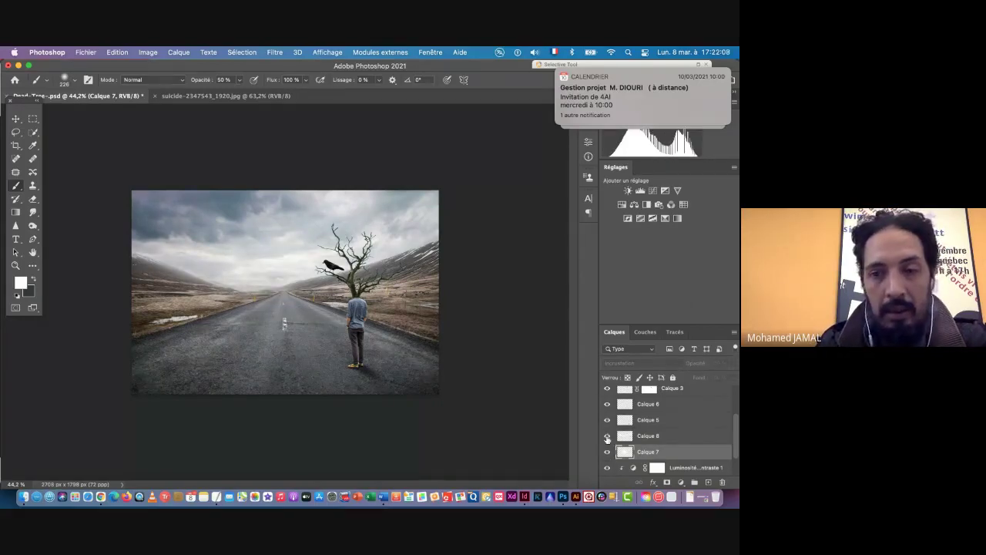
Activate the Move tool and dismiss the calendar notifications
left_click(15, 118)
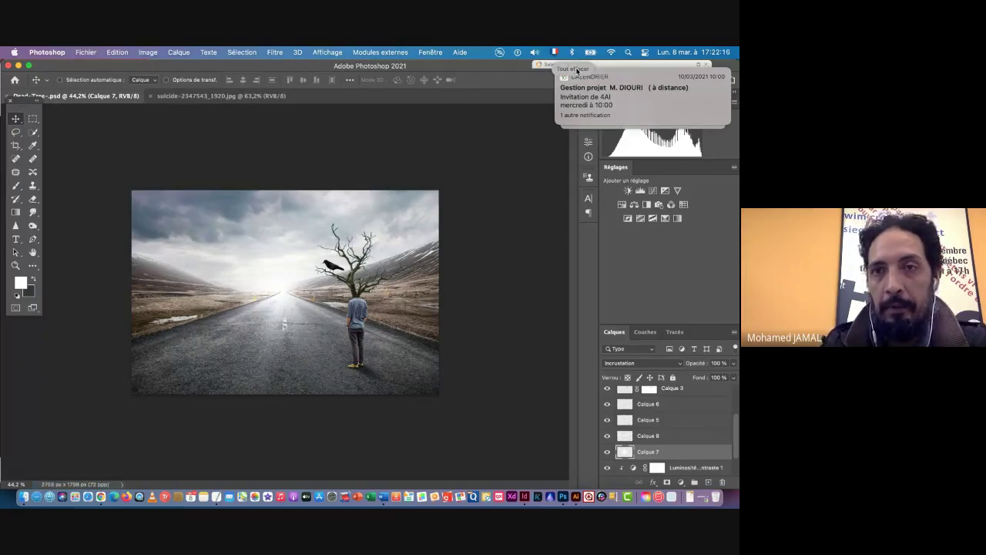
left_click(558, 70)
left_click_drag(736, 424, 736, 389)
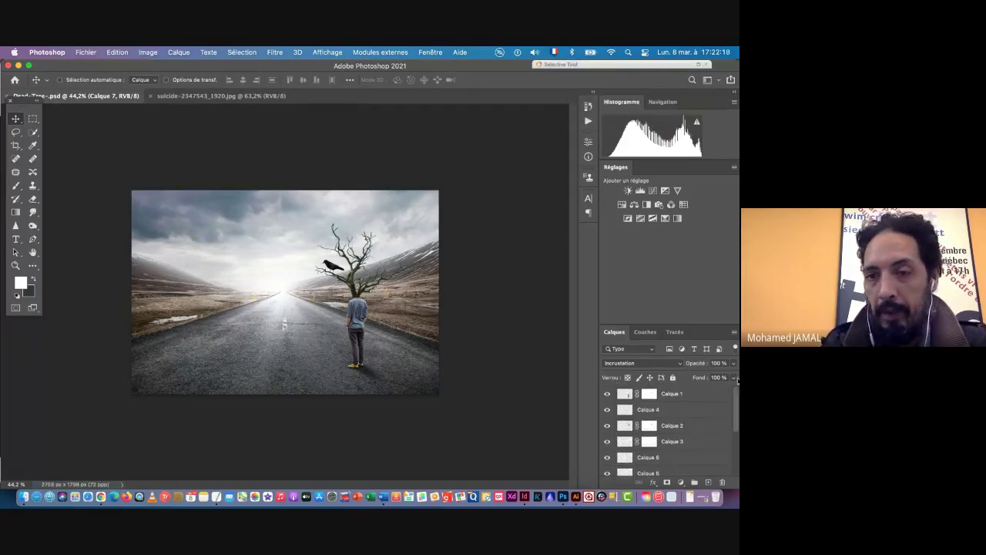
left_click(556, 72)
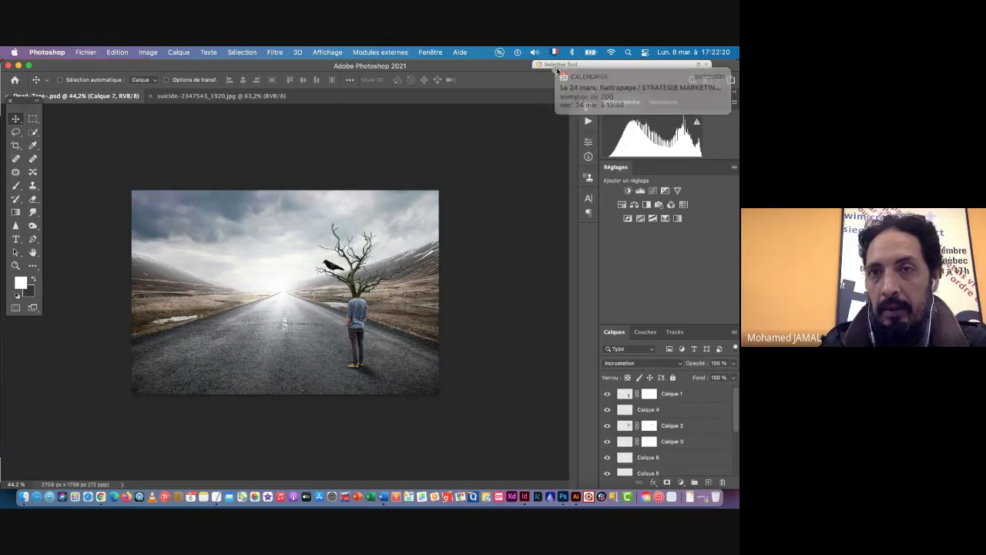
Group all layers from Calque 1 down to Calque 7 and check the group by hiding and showing it
left_click(706, 396)
left_click_drag(737, 401, 737, 467)
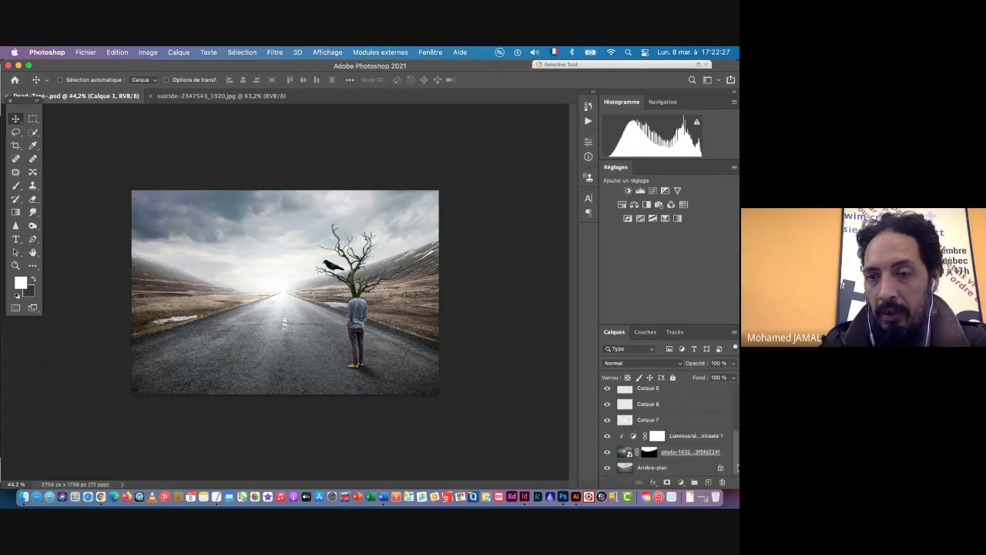
left_click(677, 422, "shift")
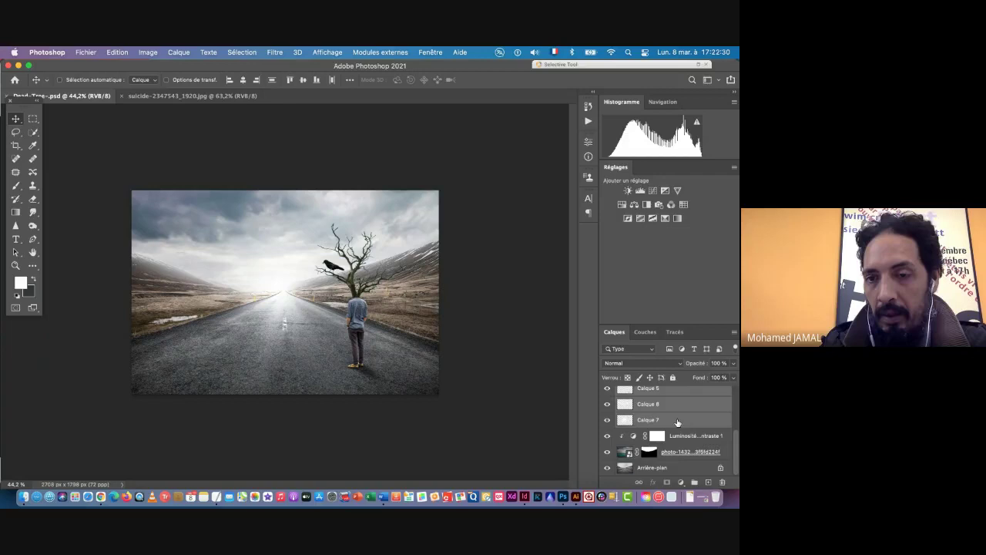
left_click(693, 483)
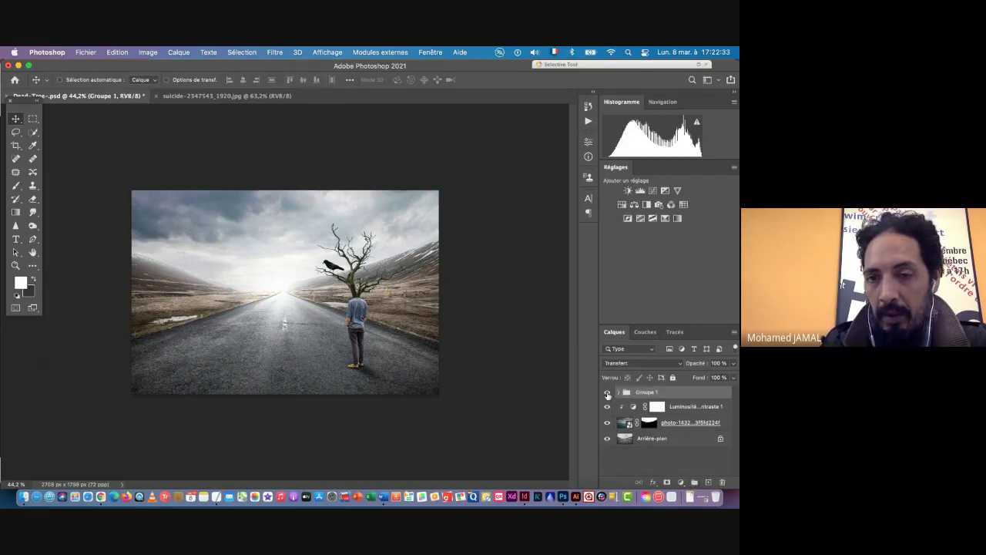
left_click(607, 393)
left_click(607, 393)
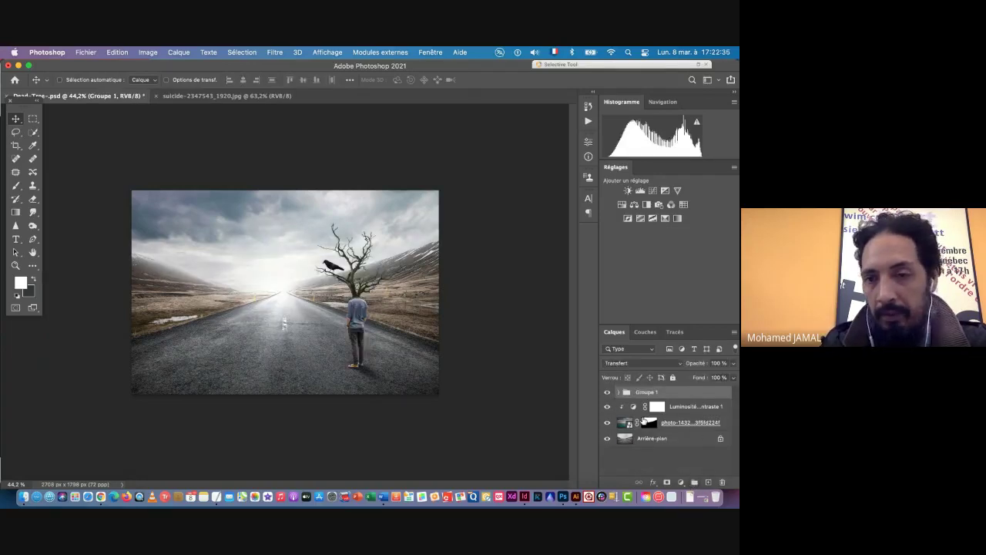
Group the Luminosité/Contraste 1 adjustment with its masked photo layer, and make Groupe 1 the active layer again
left_click(692, 408)
left_click(686, 424, "shift")
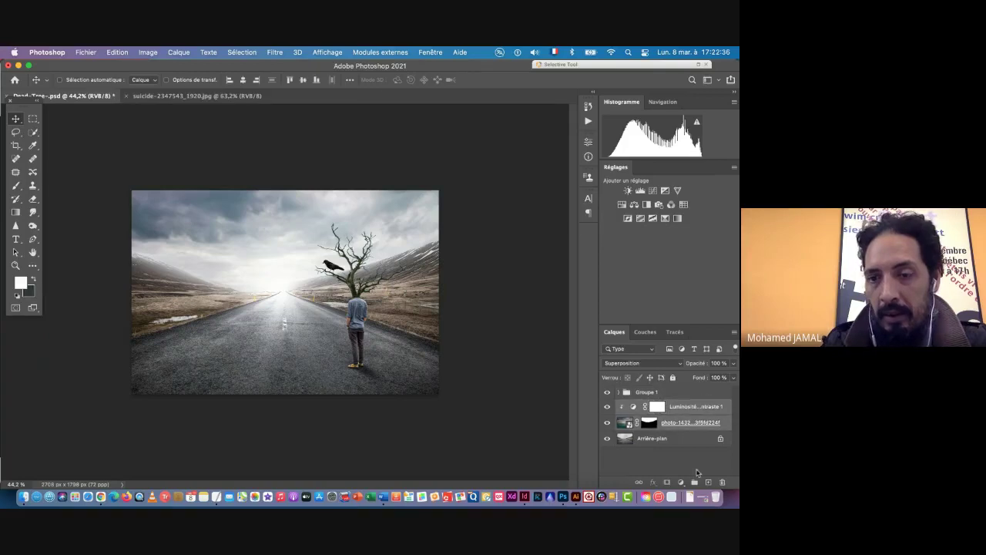
left_click(694, 483)
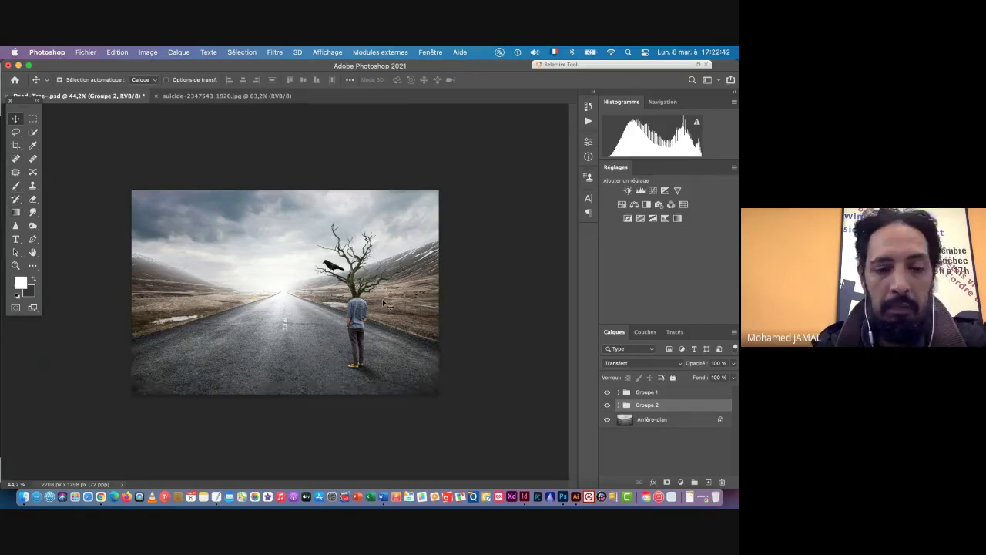
left_click(676, 394)
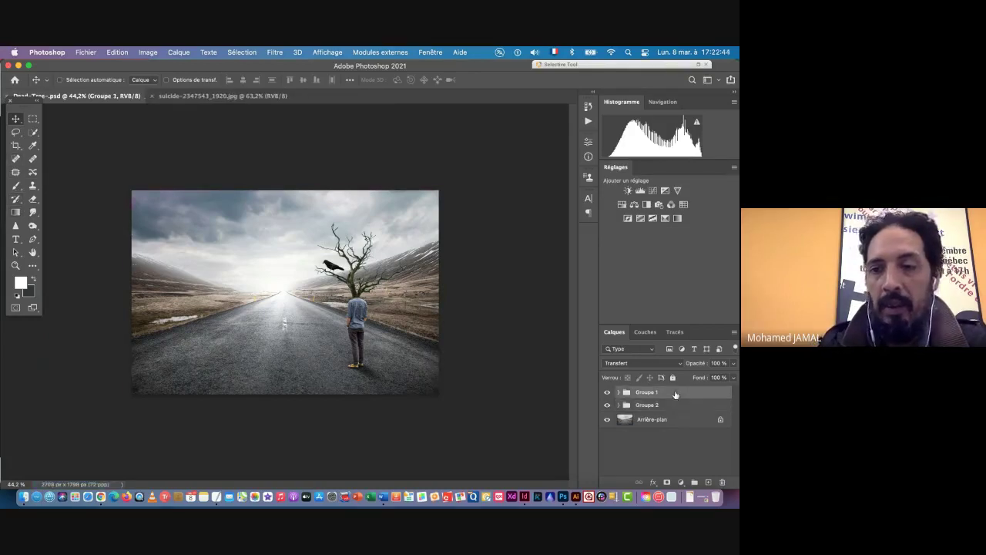
Switch to Finder, preview Designer Chair.I03.watermarked.2k.png in the project folder, and open it as its own document in Photoshop
key("super+Tab")
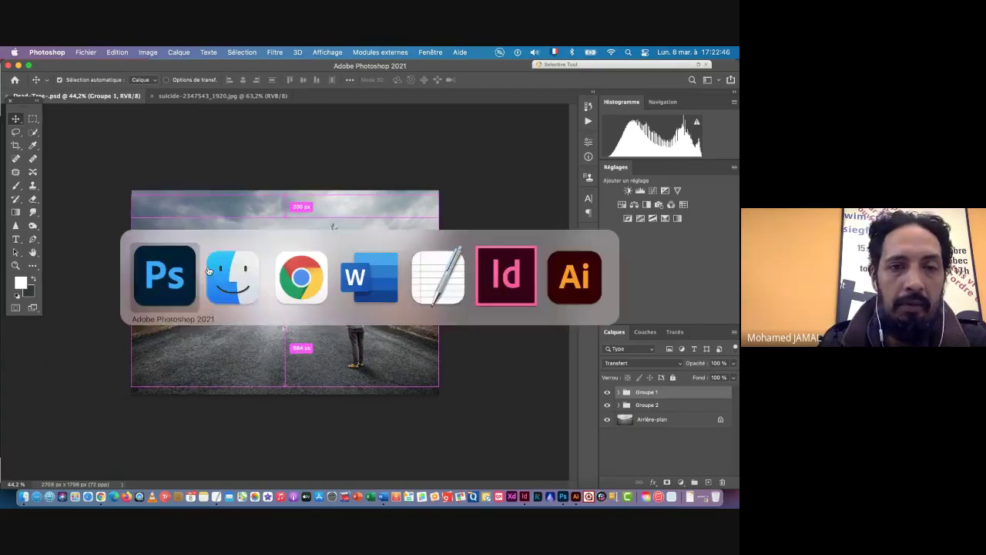
left_click(233, 276)
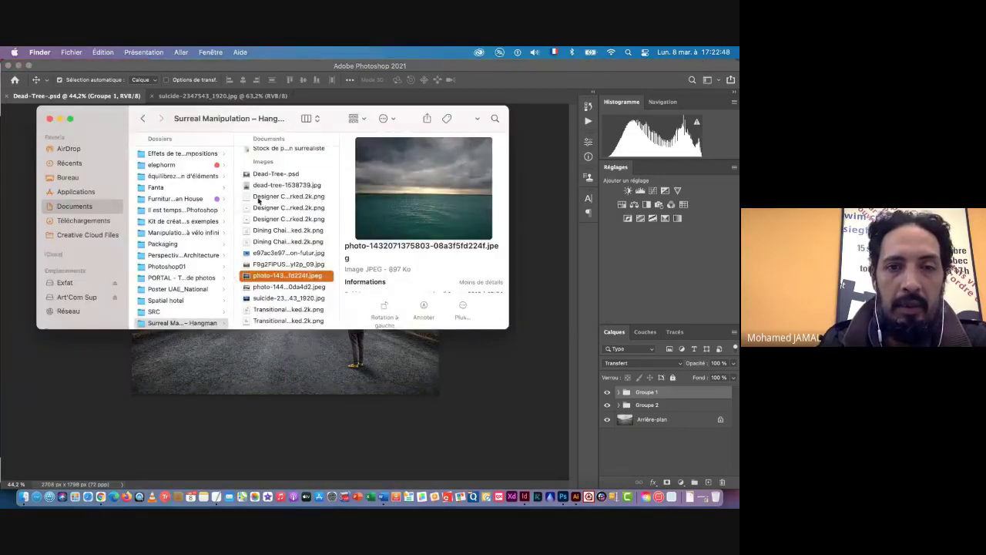
left_click(259, 198)
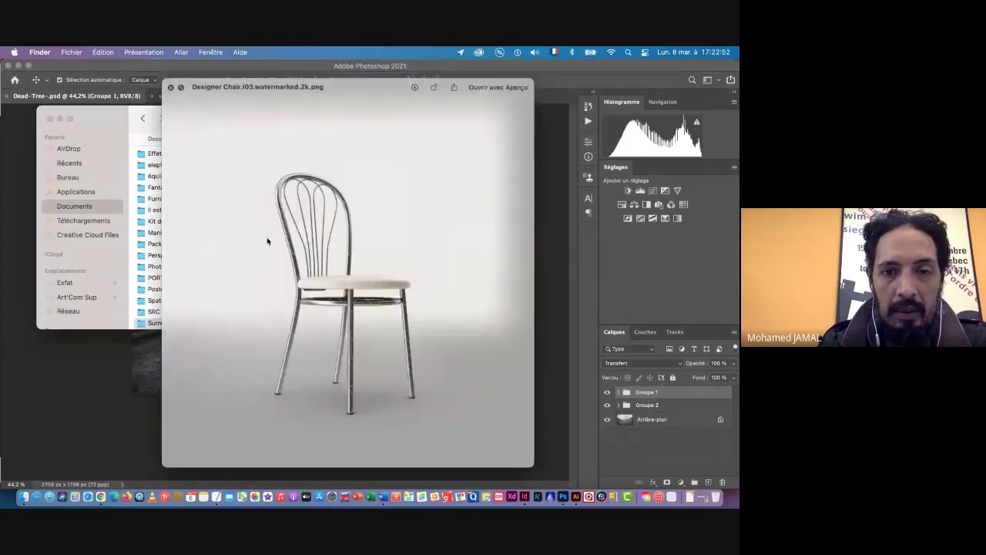
key("space")
key("space")
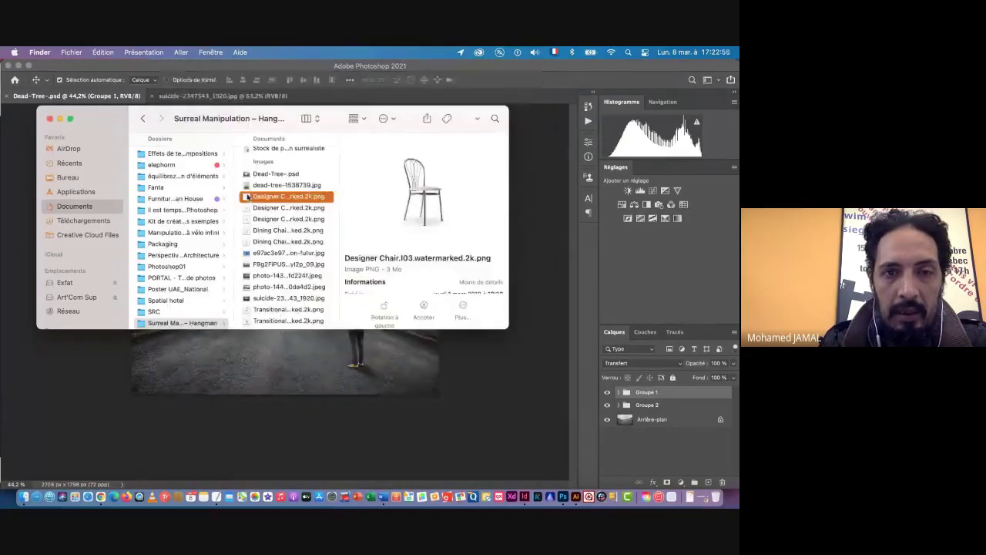
left_click_drag(248, 199, 572, 495)
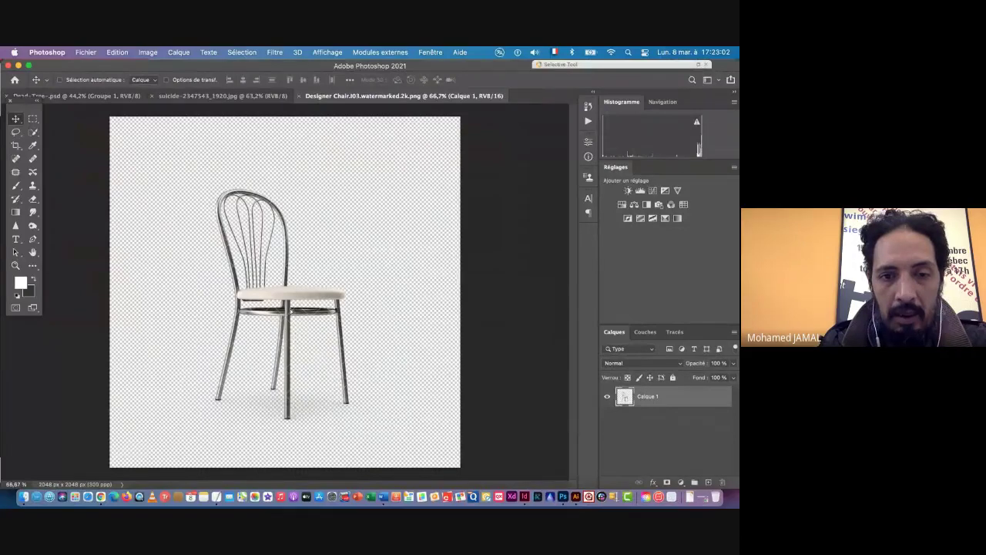
Shift the chair on its transparent canvas to inspect the cutout and its shadow, and close the document without saving
mouse_move(297, 316)
left_mouse_down()
mouse_move(310, 245)
mouse_move(286, 313)
left_mouse_up()
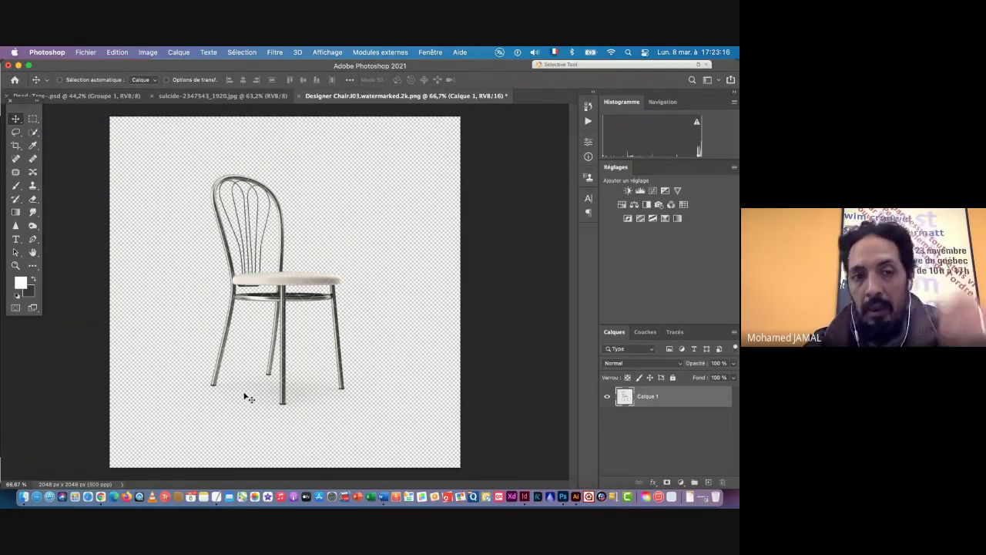
key("super+space")
mouse_move(231, 403)
left_mouse_down()
mouse_move(285, 399)
mouse_move(229, 392)
left_mouse_up()
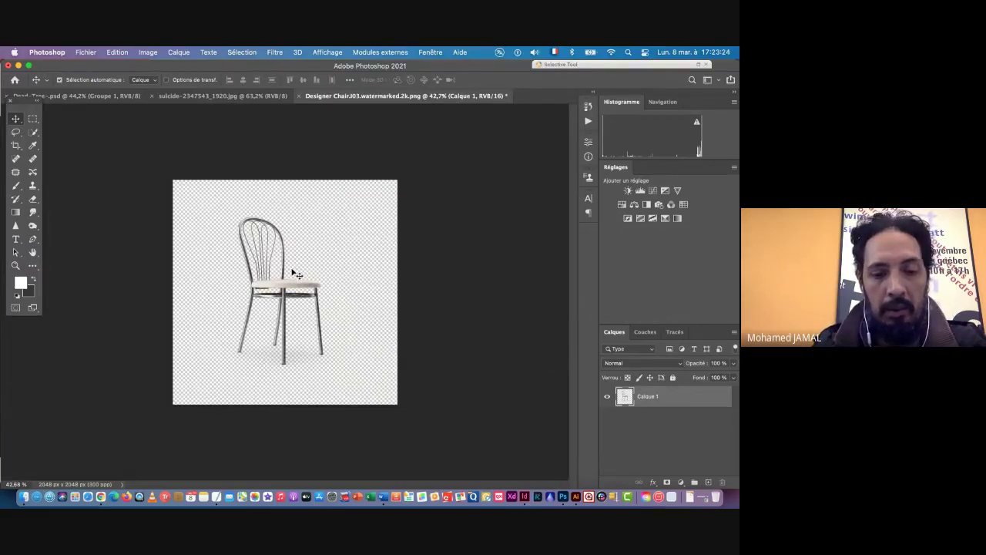
key("super+w")
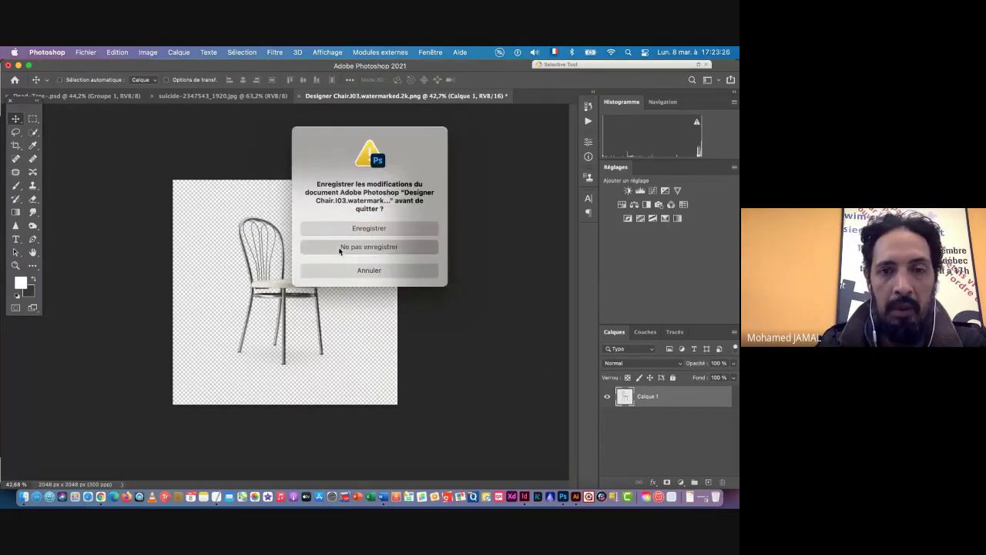
left_click(344, 251)
Close the suicide-2347543_1920.jpg document, keeping Dead-Tree-.psd open
key("super+Tab")
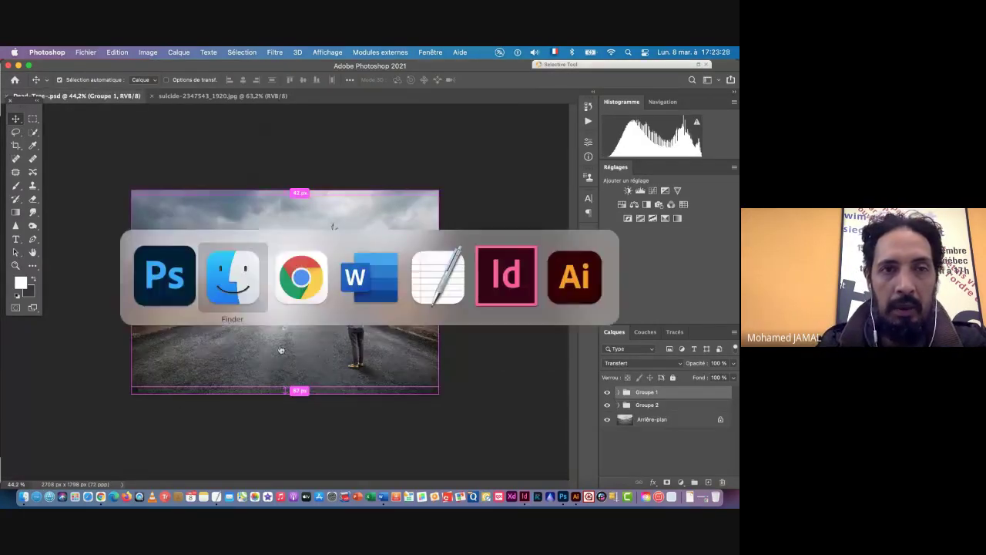
left_click(200, 96)
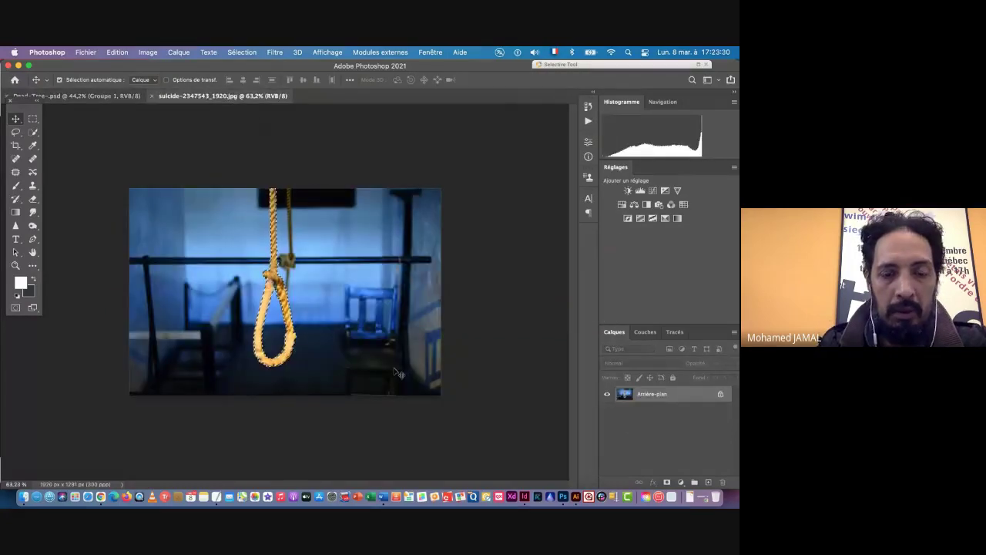
key("super+w")
Switch to Finder, select all seven Designer, Dining and Transitional chair PNG files, and place them into Dead-Tree-.psd
key("super+Tab")
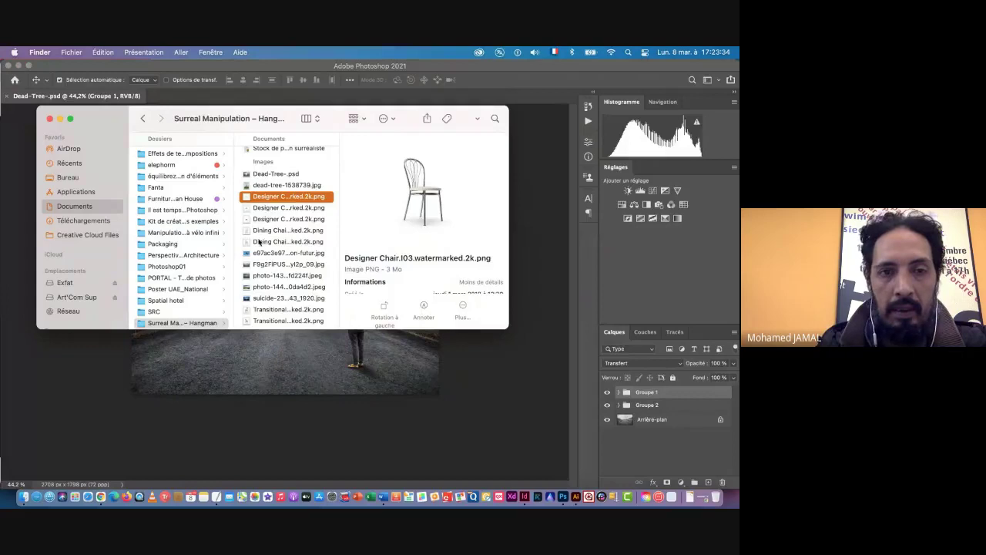
left_click(260, 242, "shift")
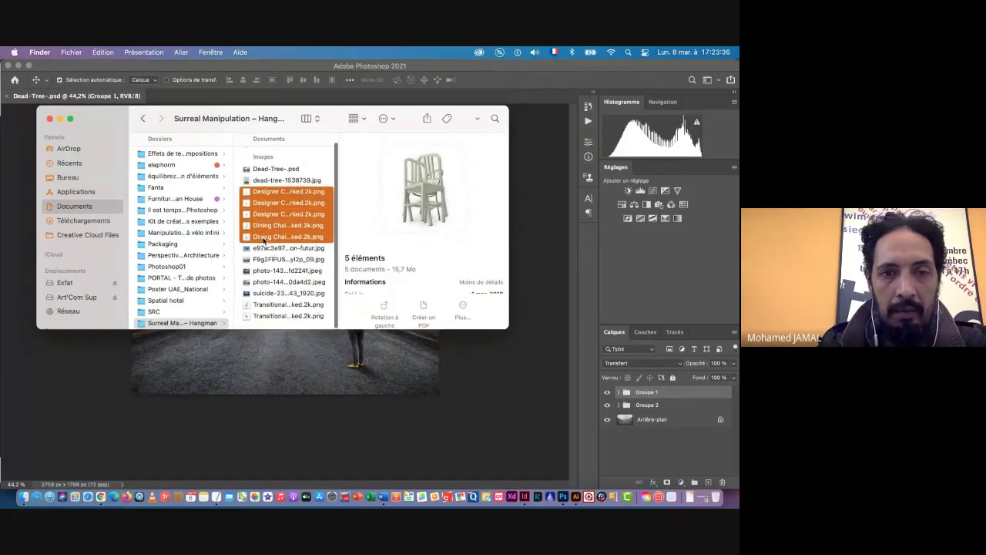
left_click(258, 305, "super")
left_click(258, 316, "super")
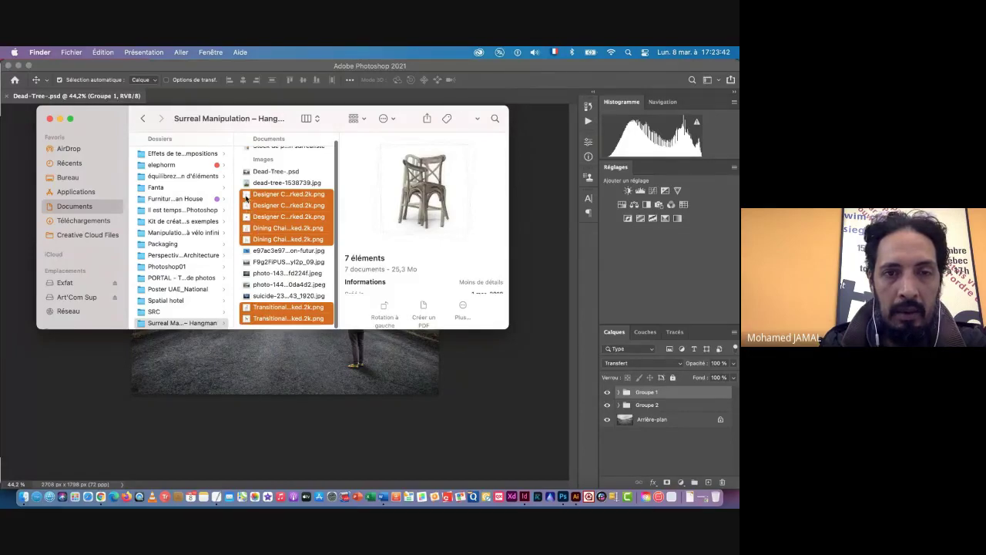
left_click_drag(246, 197, 282, 339)
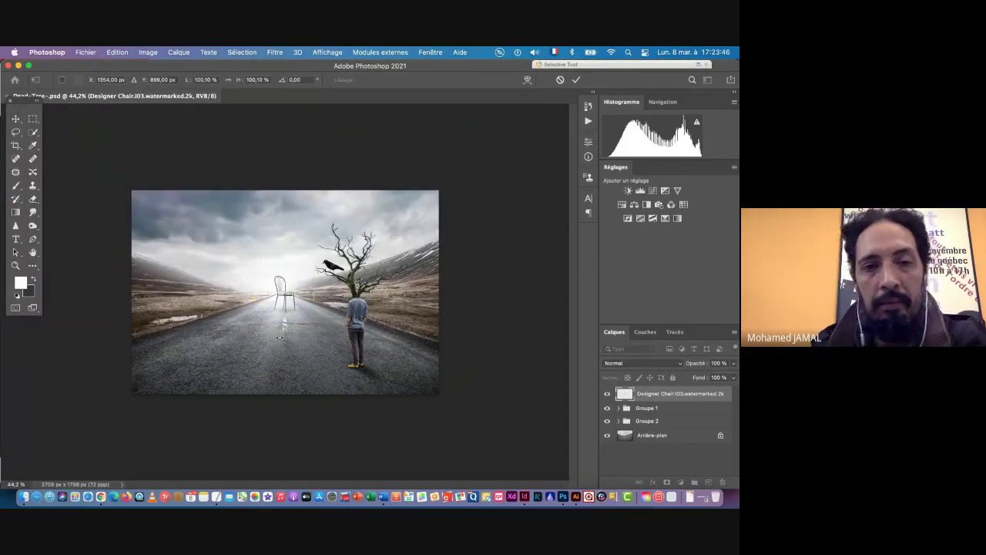
Accept the placement of each chair image at its default size and position
key("Return")
key("Return")
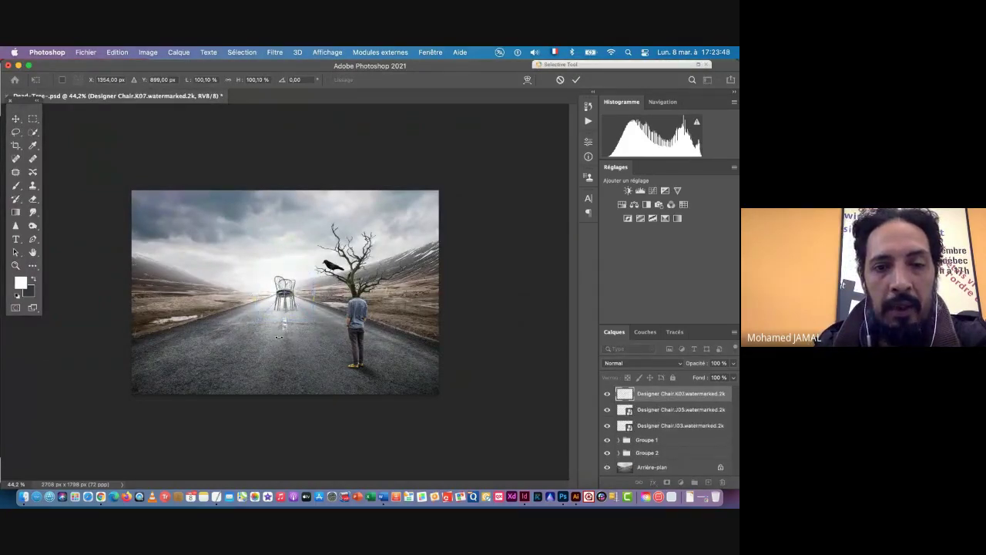
key("Return")
key("Return")
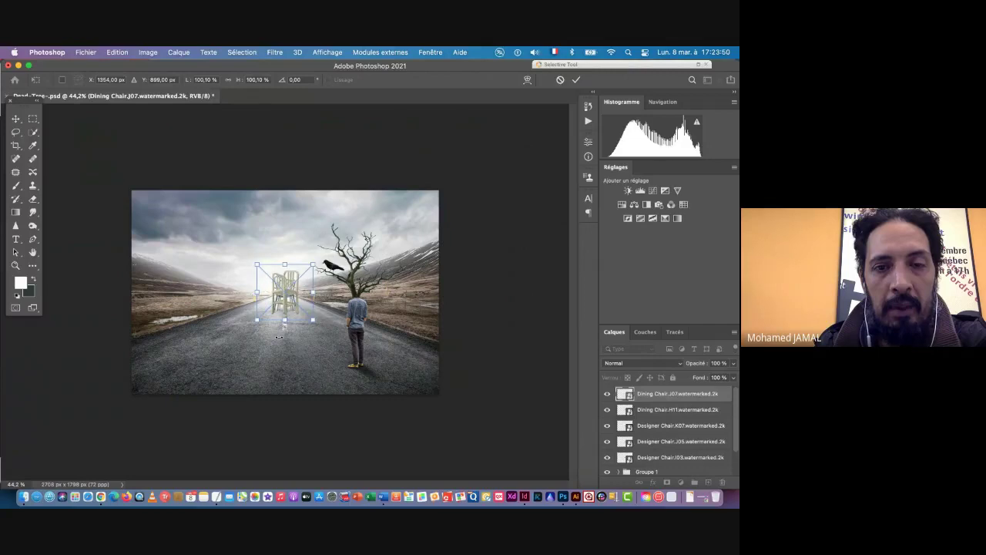
key("Return")
key("Return")
key("Return")
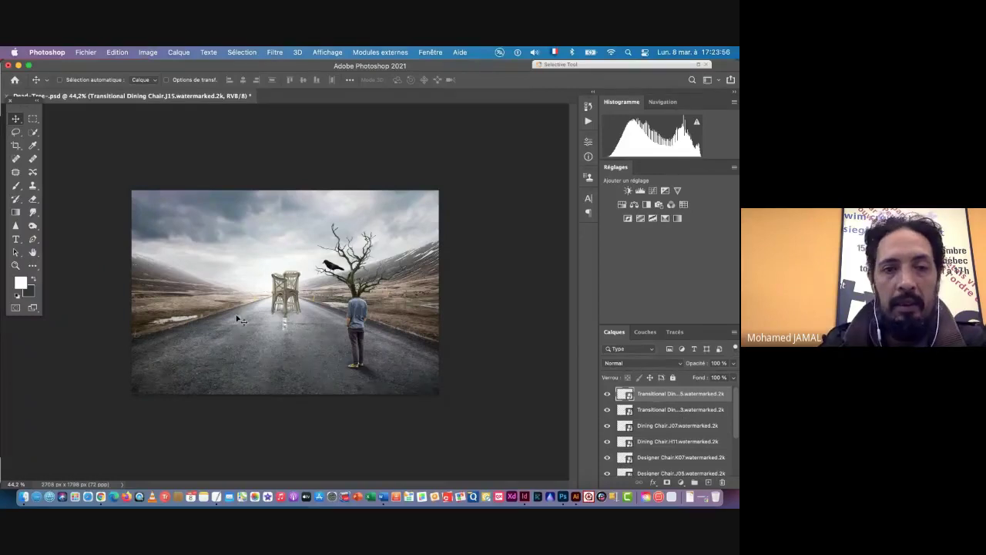
Spread the stacked chairs across the sky around the tree-headed man, with automatic layer selection turned on for the Move tool
left_click_drag(278, 301, 172, 252)
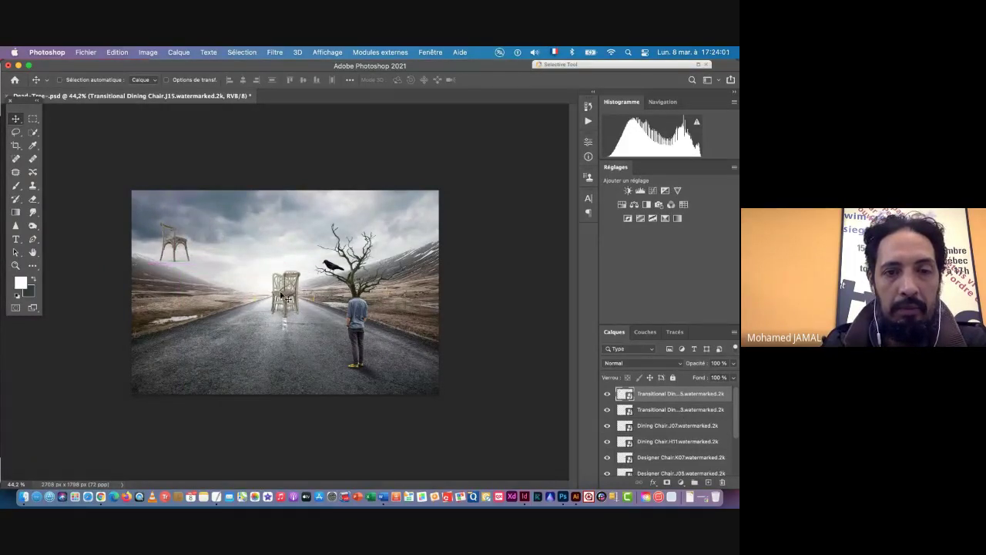
key("super")
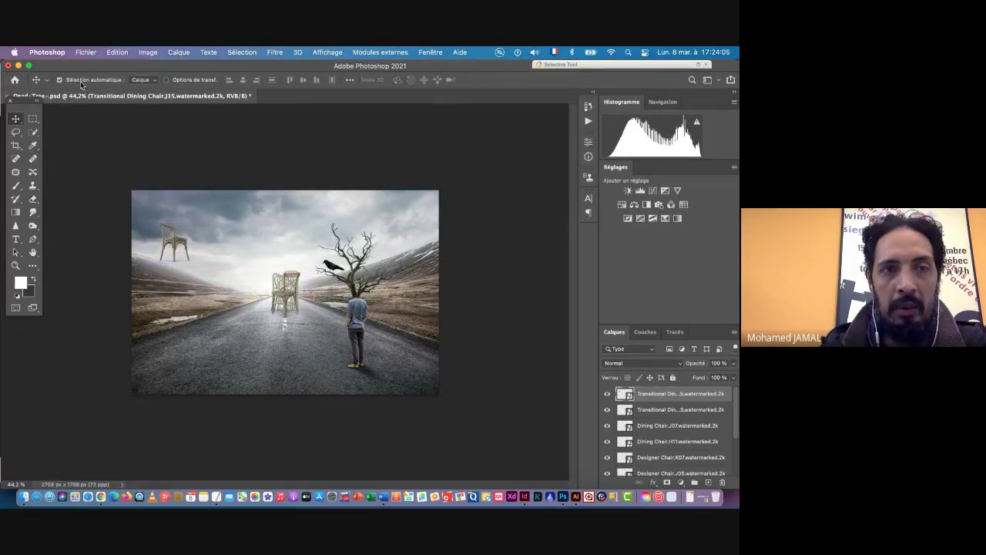
left_click_drag(282, 297, 230, 262)
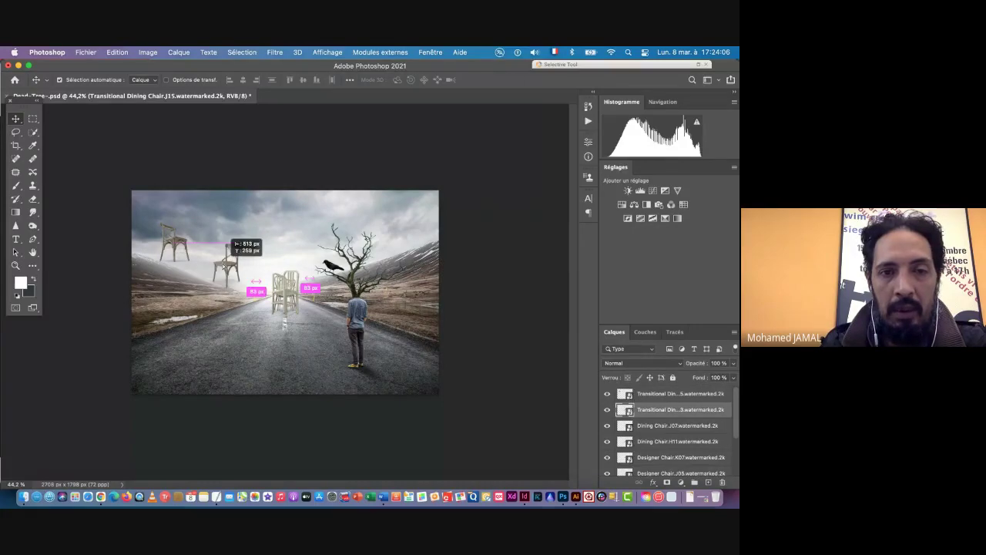
left_click_drag(290, 299, 384, 247)
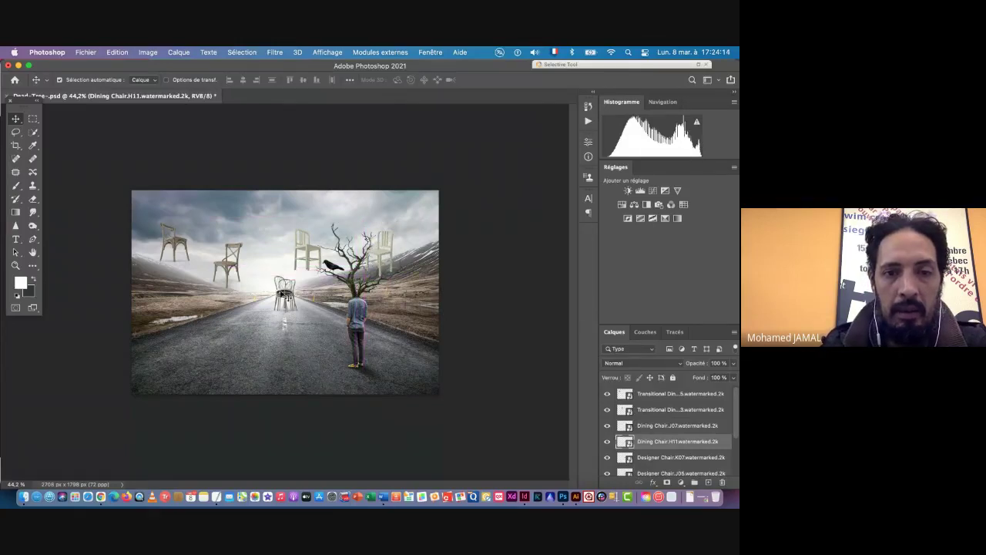
left_click_drag(286, 297, 359, 219)
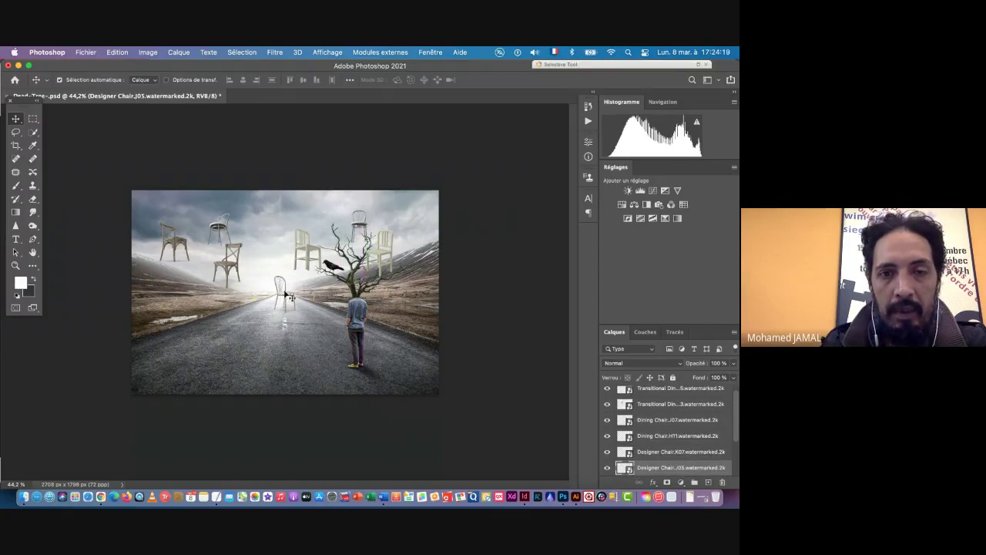
left_click_drag(289, 295, 291, 252)
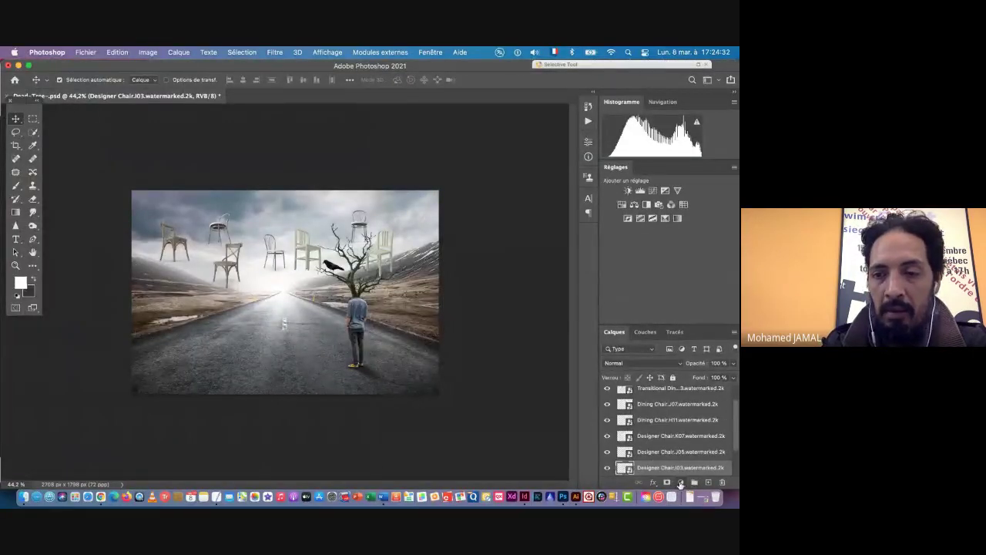
Add a layer mask to the Designer Chair.I03 layer and prepare a black brush of size 60 at 100 % opacity
left_click(668, 483)
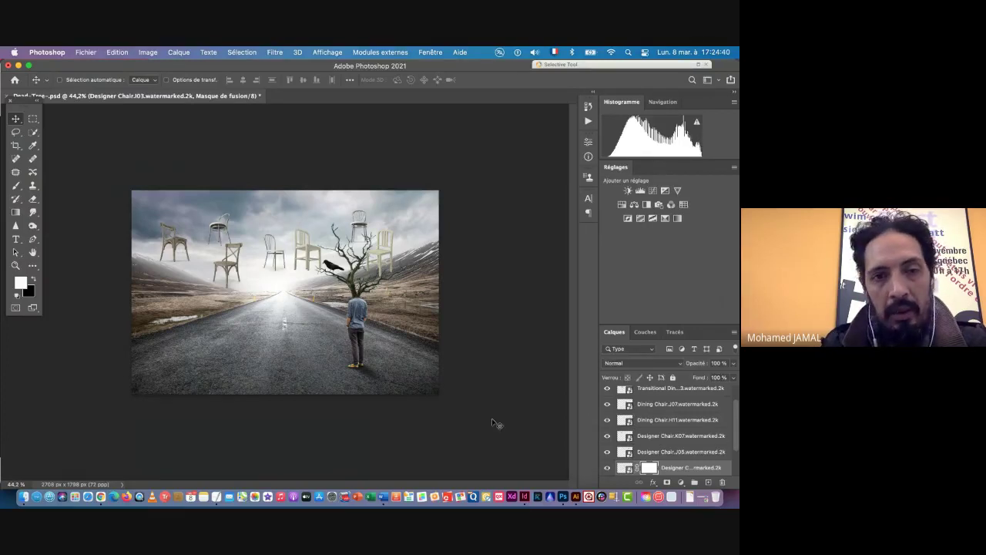
key("super+space")
left_click_drag(272, 264, 319, 277)
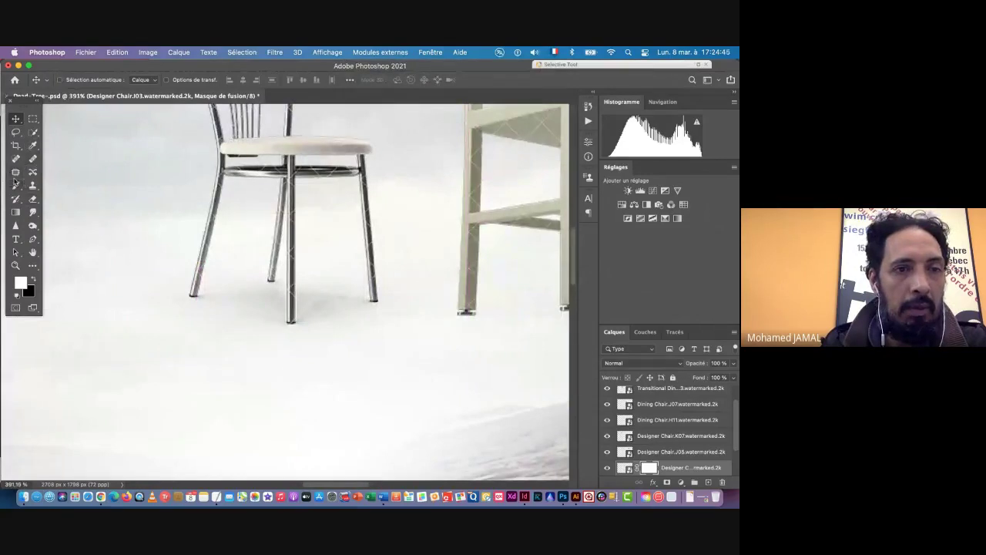
left_click(16, 186)
left_click(32, 279)
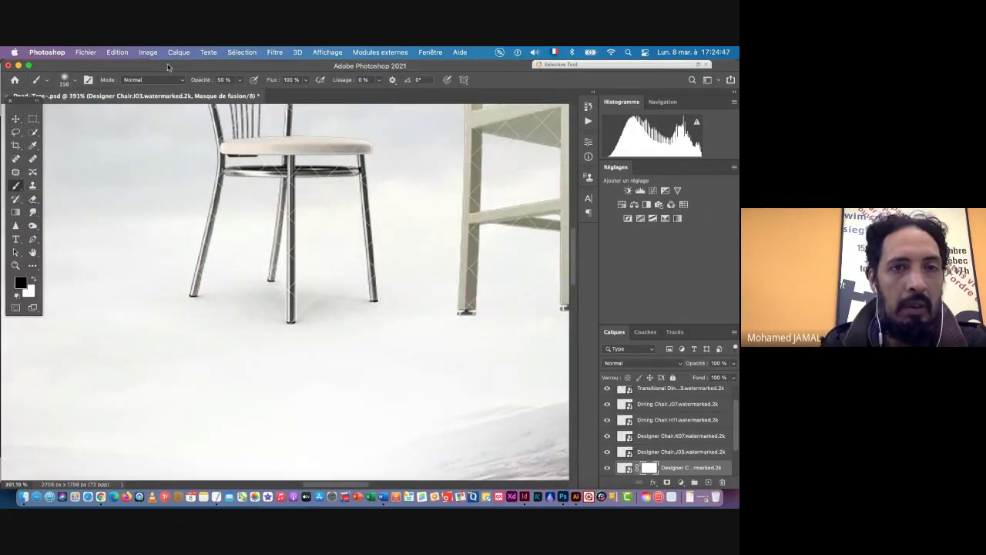
left_click_drag(207, 81, 341, 93)
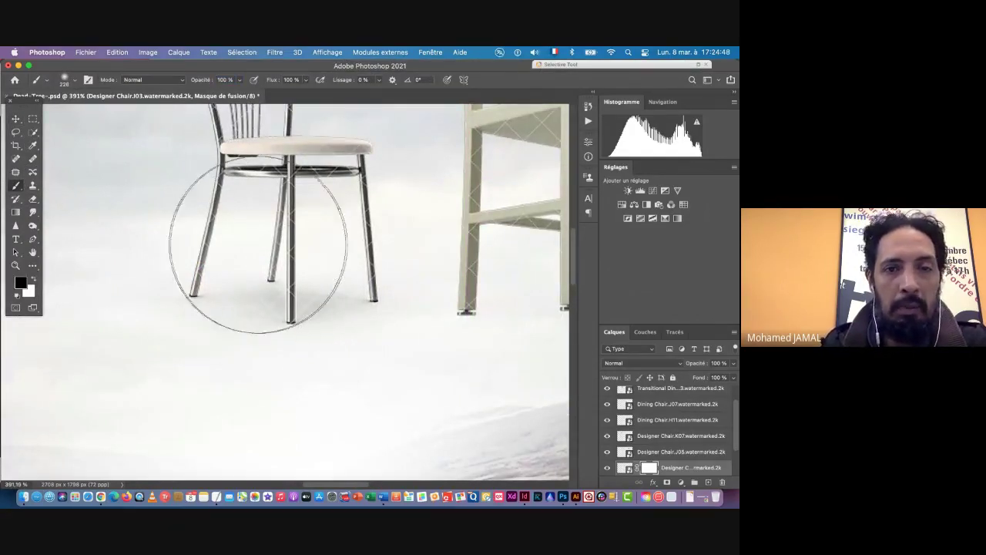
left_click_drag(255, 285, 177, 286)
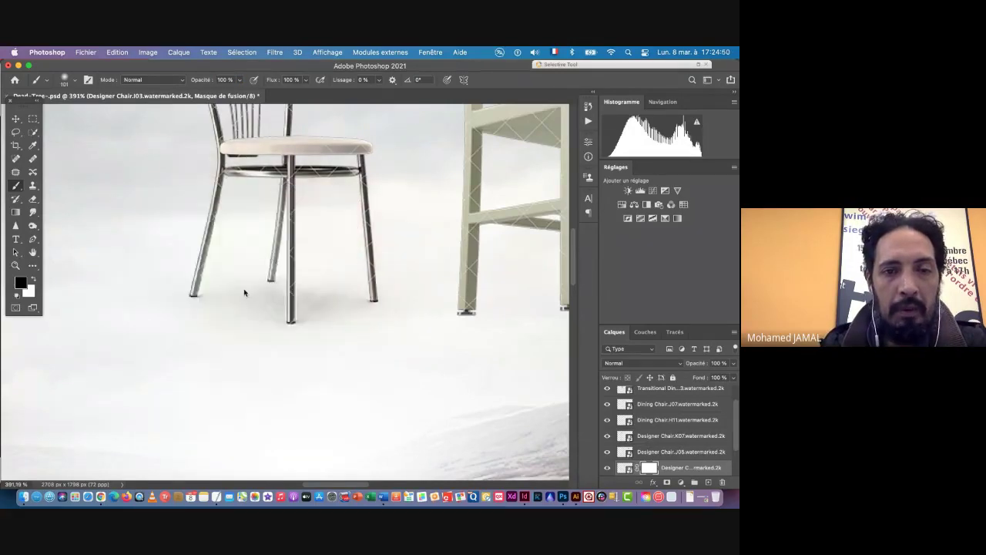
left_click_drag(245, 289, 204, 291)
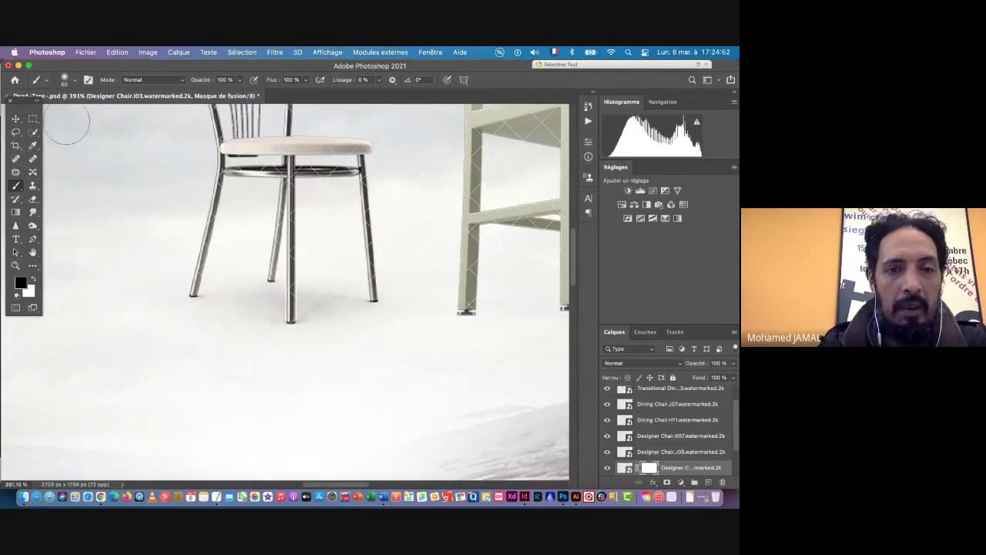
Outline the ground shadow around the feet of the Designer Chair.I03 with the Lasso tool in add-to-selection mode
left_click(16, 132)
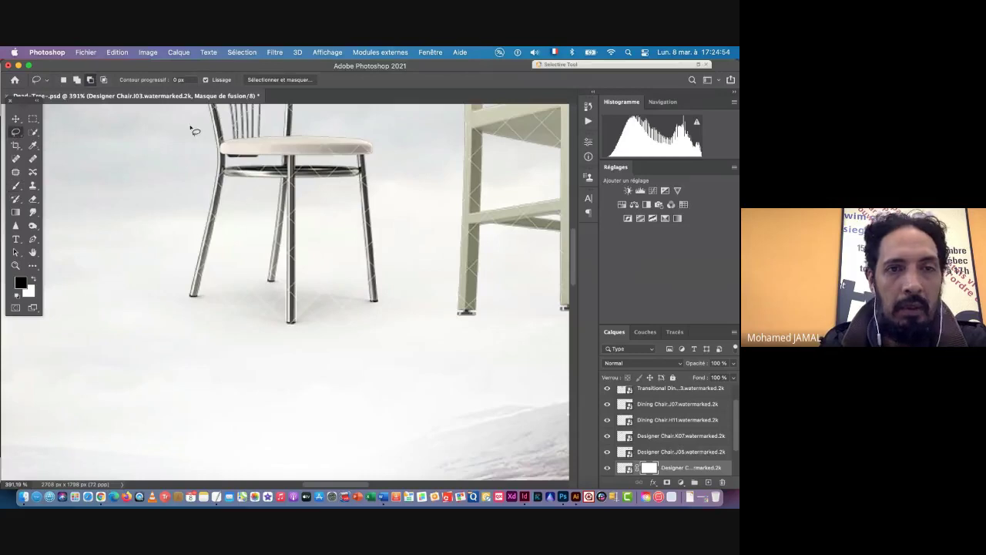
left_click(64, 80)
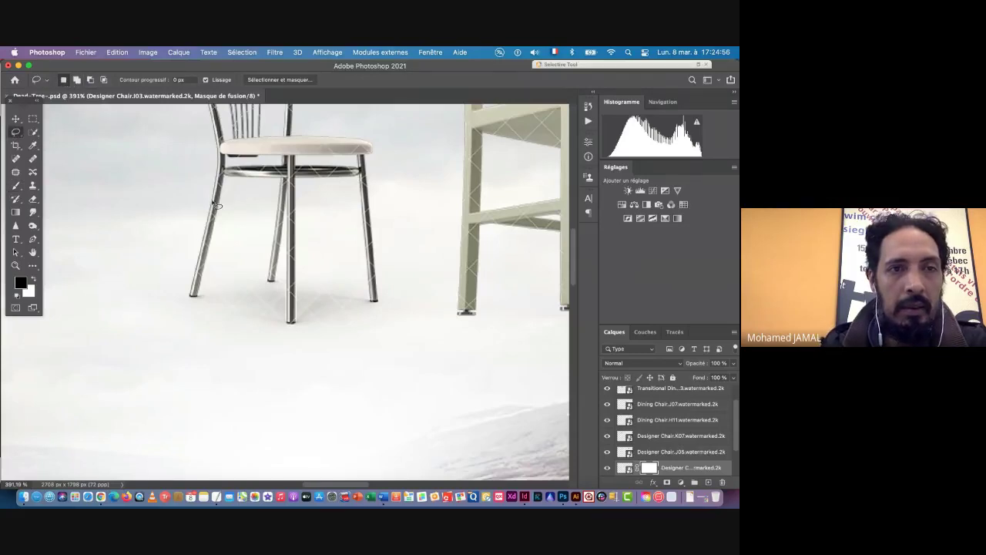
left_click(77, 81)
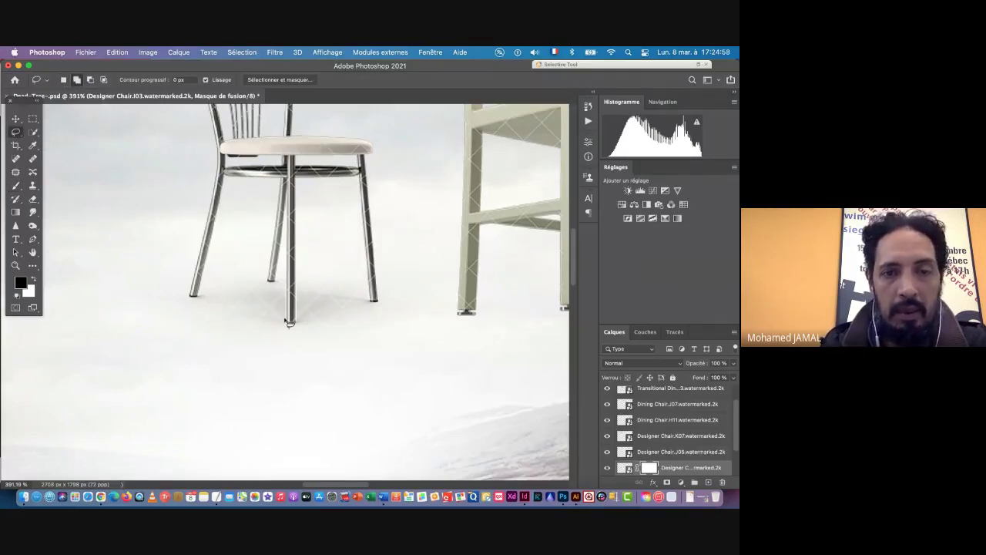
mouse_move(241, 351)
left_mouse_down()
mouse_move(282, 336)
mouse_move(286, 279)
left_mouse_up()
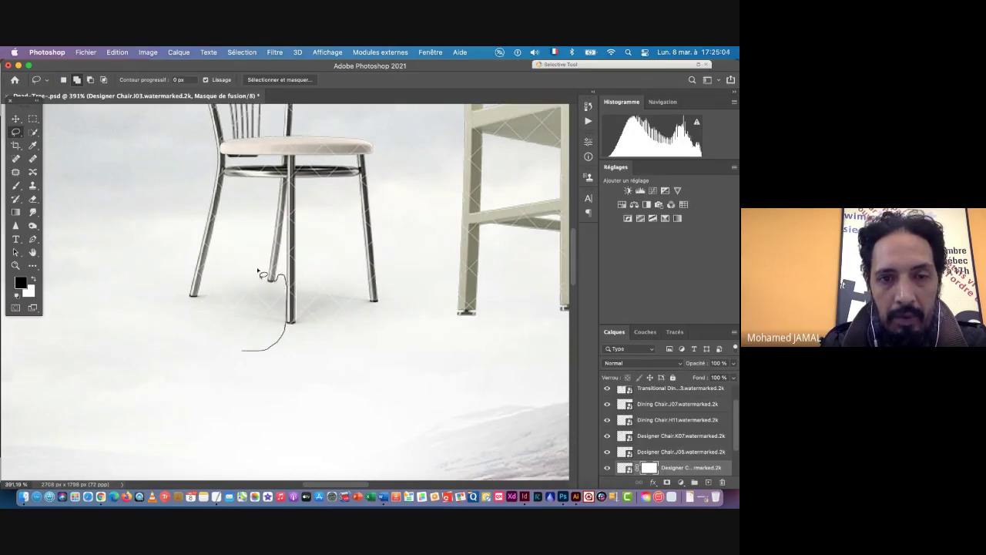
mouse_move(221, 277)
left_mouse_down()
mouse_move(176, 303)
mouse_move(213, 352)
mouse_move(246, 356)
left_mouse_up()
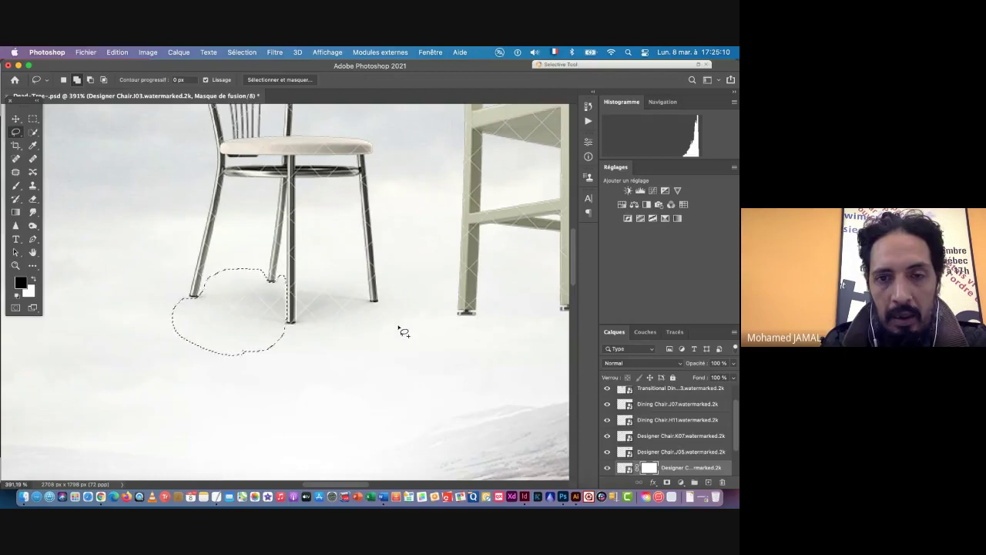
mouse_move(398, 303)
left_mouse_down()
mouse_move(370, 303)
mouse_move(339, 267)
mouse_move(305, 265)
mouse_move(300, 322)
mouse_move(286, 326)
mouse_move(277, 358)
mouse_move(376, 350)
mouse_move(403, 315)
left_mouse_up()
scroll(390, 332, "up", 3)
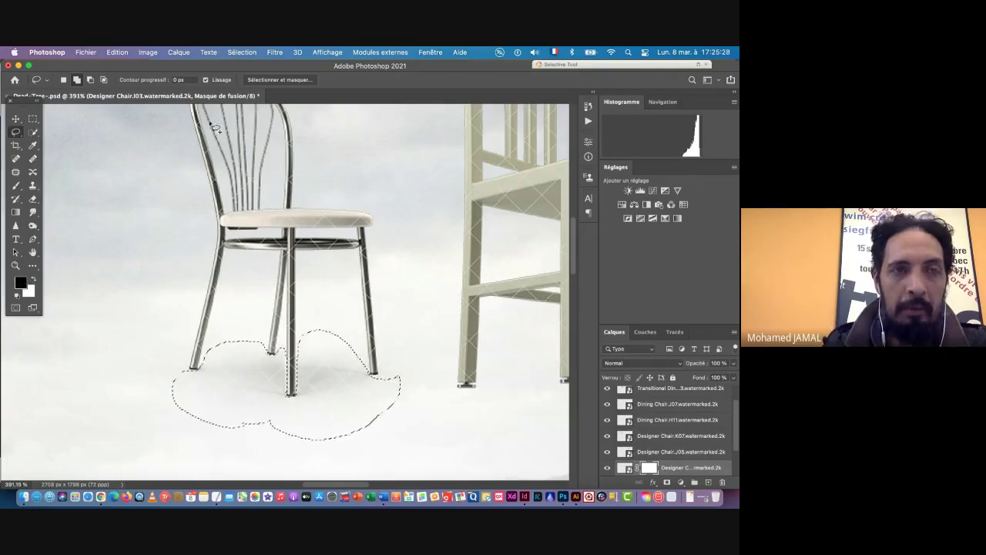
Fill the lassoed shadow area on the Designer Chair.I03 mask with black in Normal mode at 100 % opacity and deselect
left_click(117, 52)
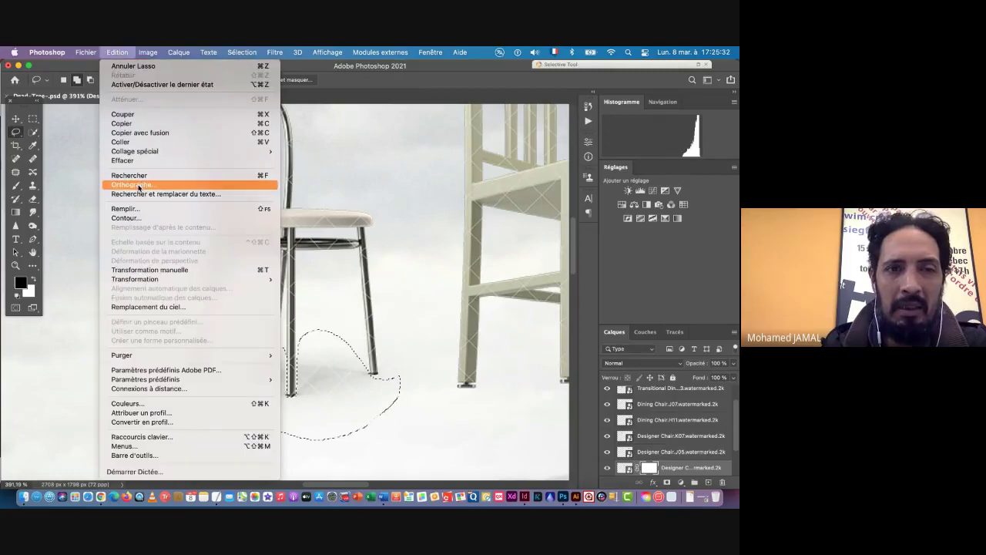
left_click(143, 209)
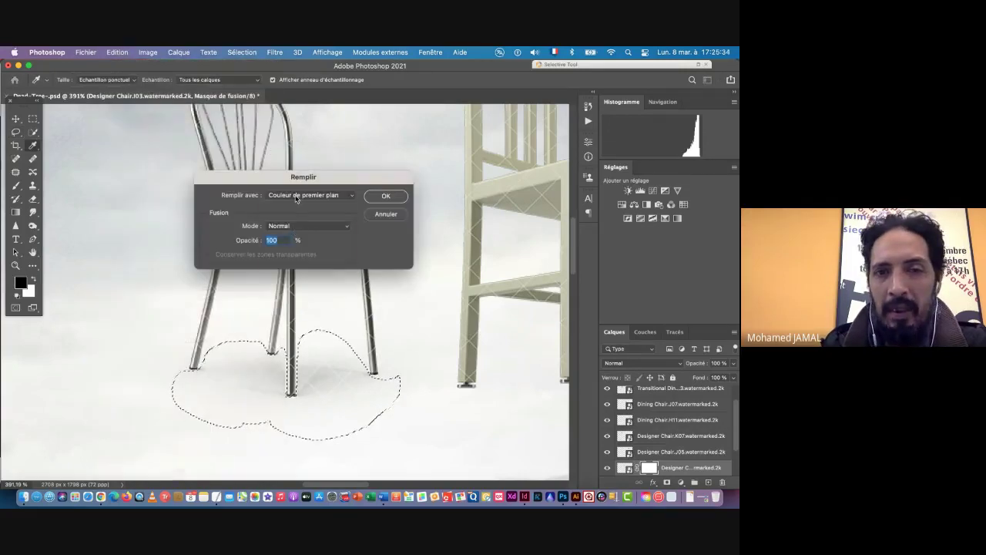
left_click(296, 199)
left_click(291, 276)
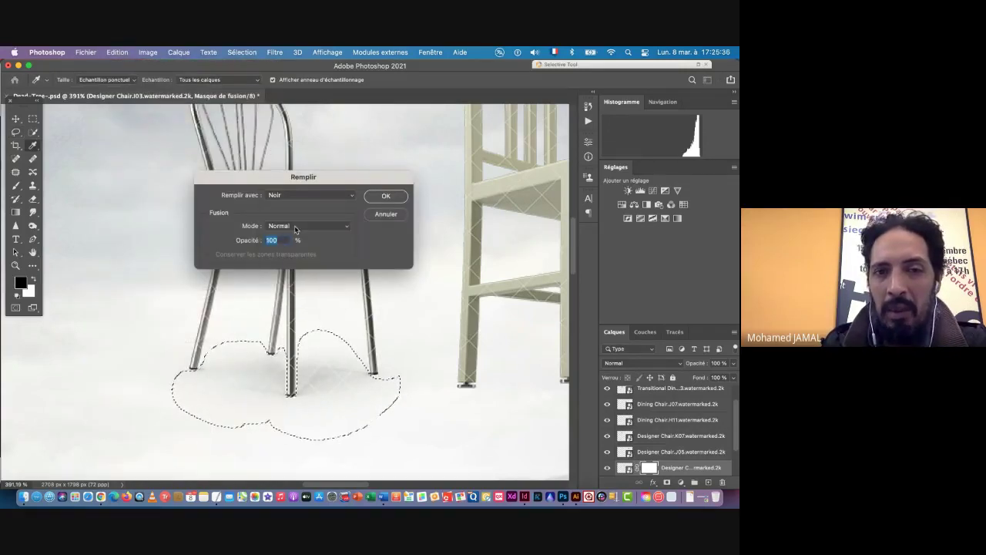
left_click(386, 197)
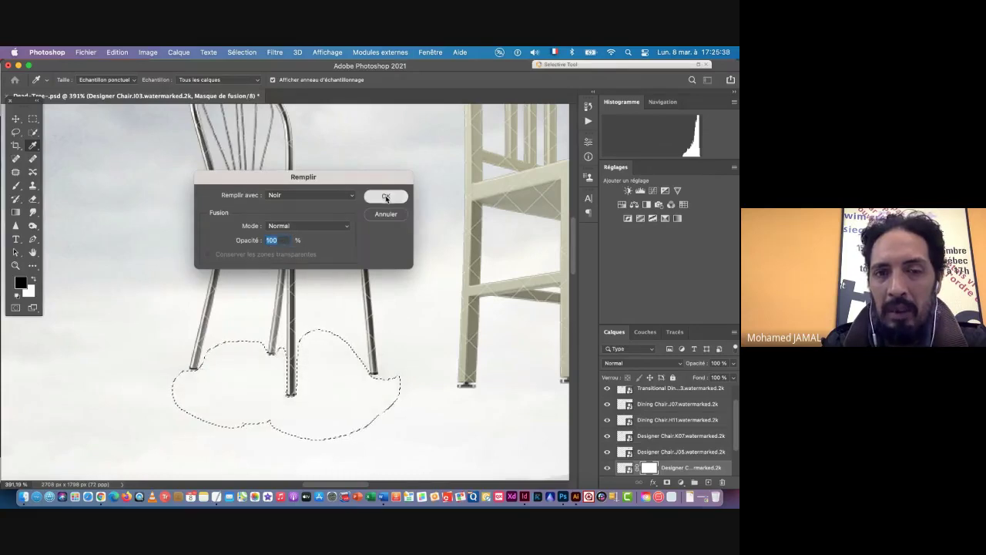
key("l")
key("ctrl+d")
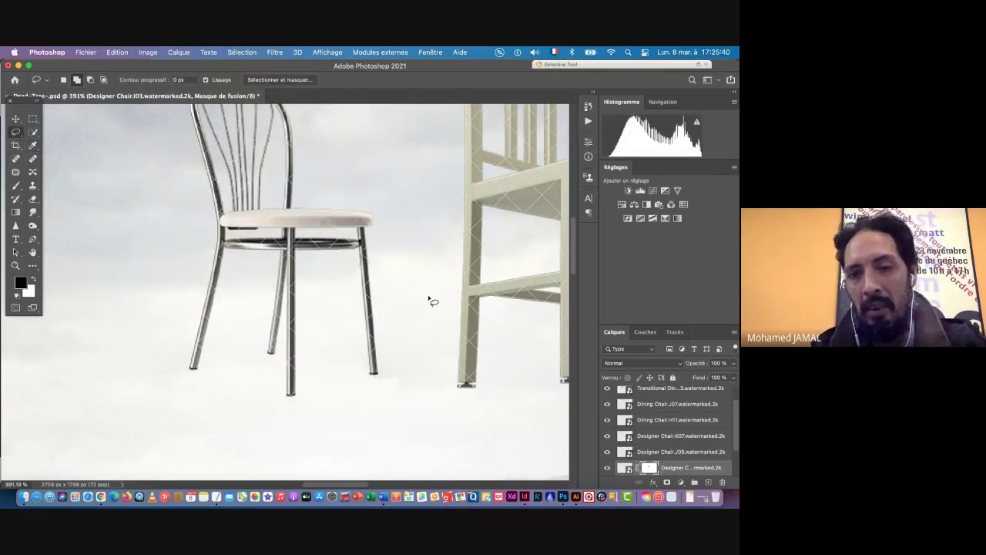
Outline the area around the right foot of the Designer Chair.I03 with the Lasso tool and deselect it
left_click_drag(475, 330, 246, 297)
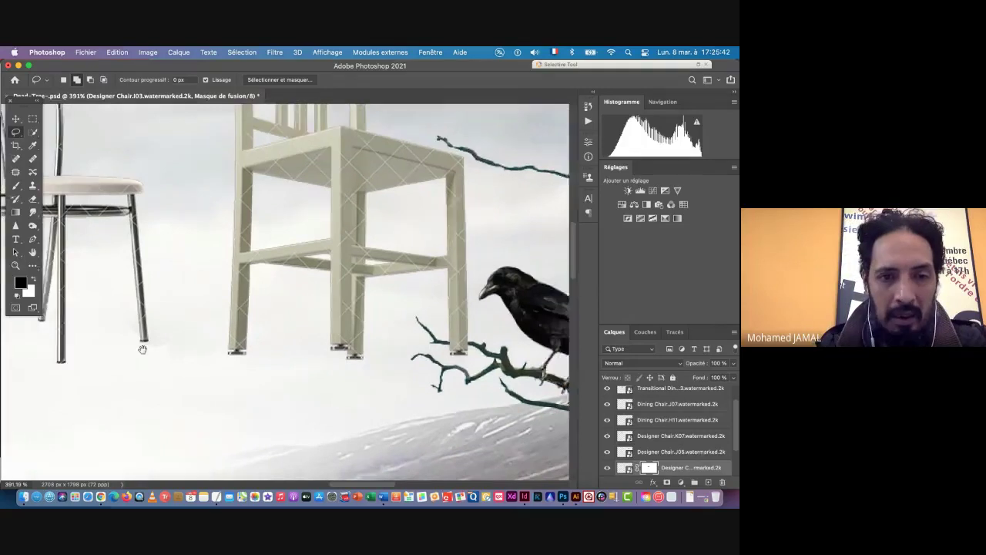
mouse_move(142, 349)
left_mouse_down()
mouse_move(244, 327)
mouse_move(303, 352)
mouse_move(307, 322)
mouse_move(281, 287)
mouse_move(251, 288)
left_mouse_up()
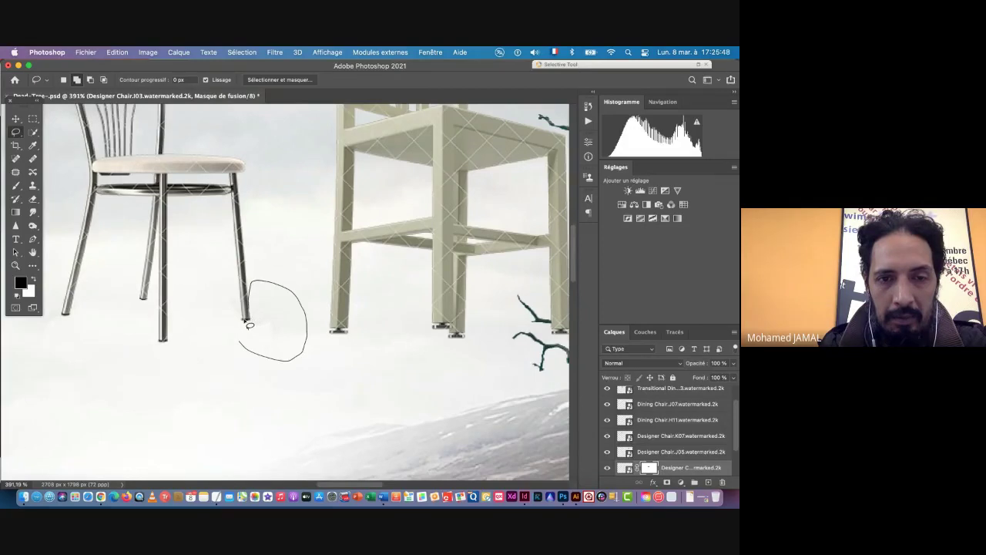
mouse_move(235, 291)
left_mouse_down()
mouse_move(195, 301)
mouse_move(210, 336)
mouse_move(244, 348)
left_mouse_up()
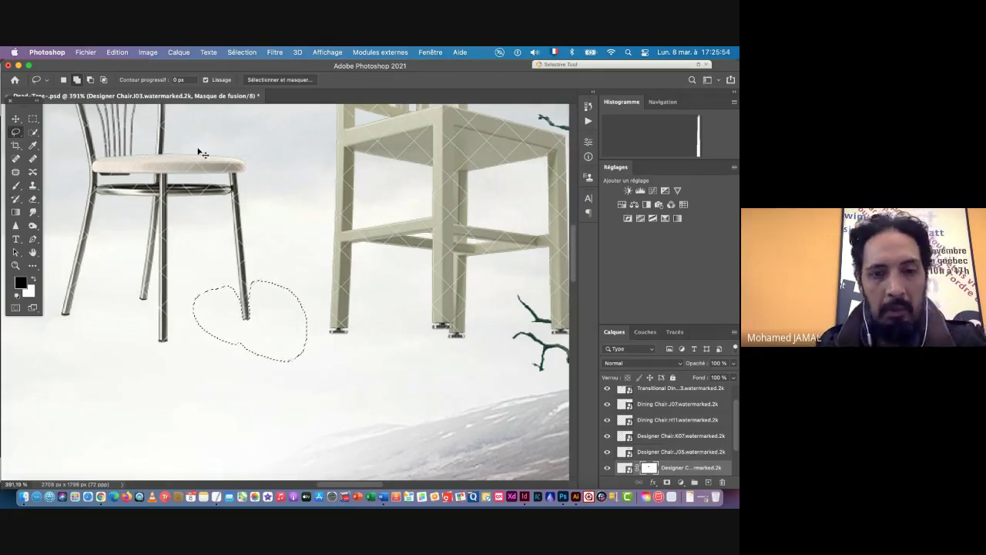
key("super+d")
key("space")
left_click_drag(191, 332, 202, 335)
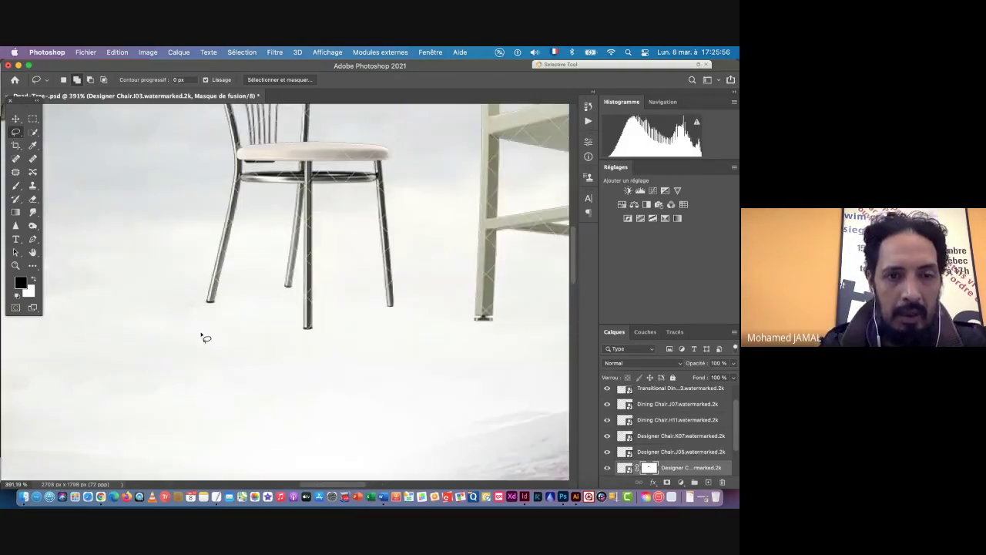
Switch to a hard round brush (Arrondi net) and reduce its size to 21 px
left_click(16, 185)
right_click(159, 209)
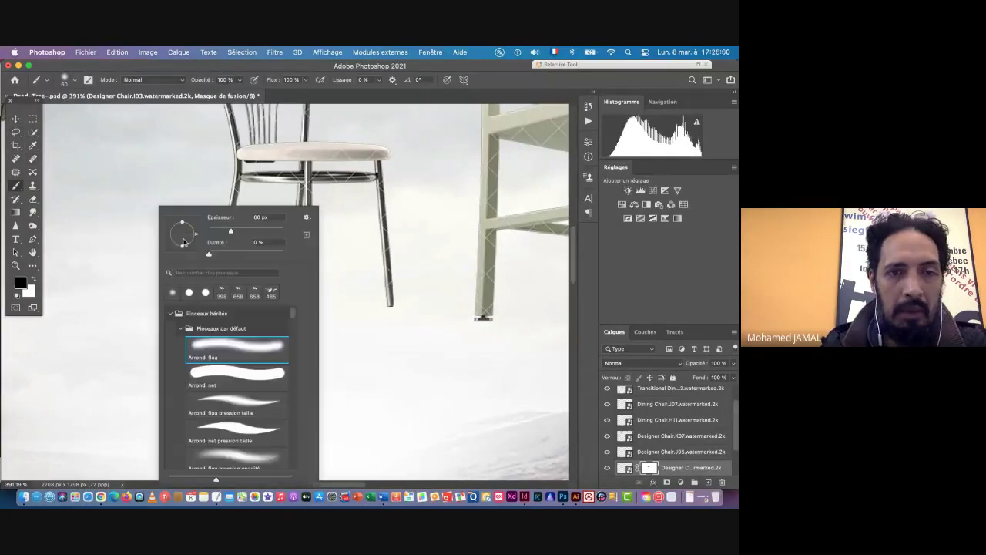
double_click(217, 362)
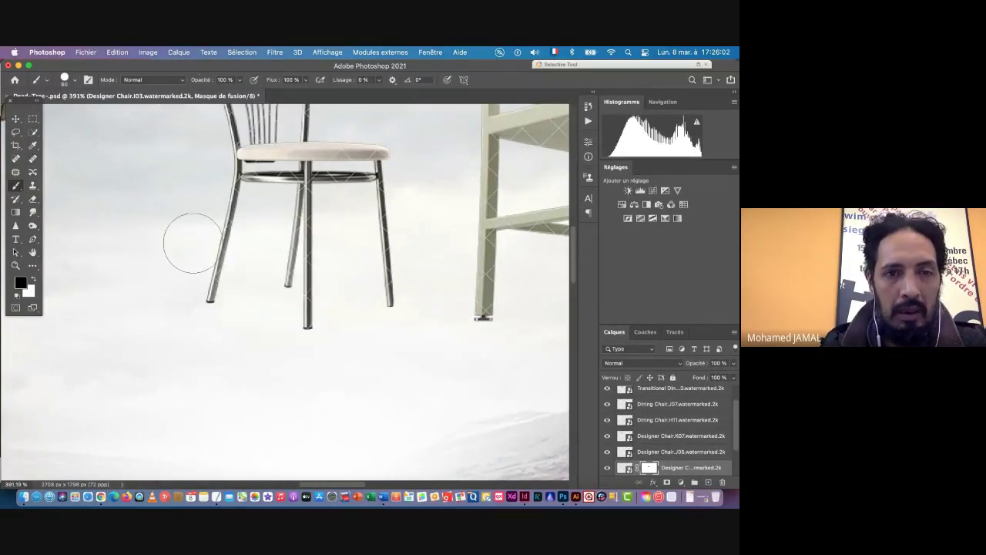
mouse_move(192, 243)
left_mouse_down("ctrl+alt")
mouse_move(154, 244)
mouse_move(157, 254)
left_mouse_up("ctrl+alt")
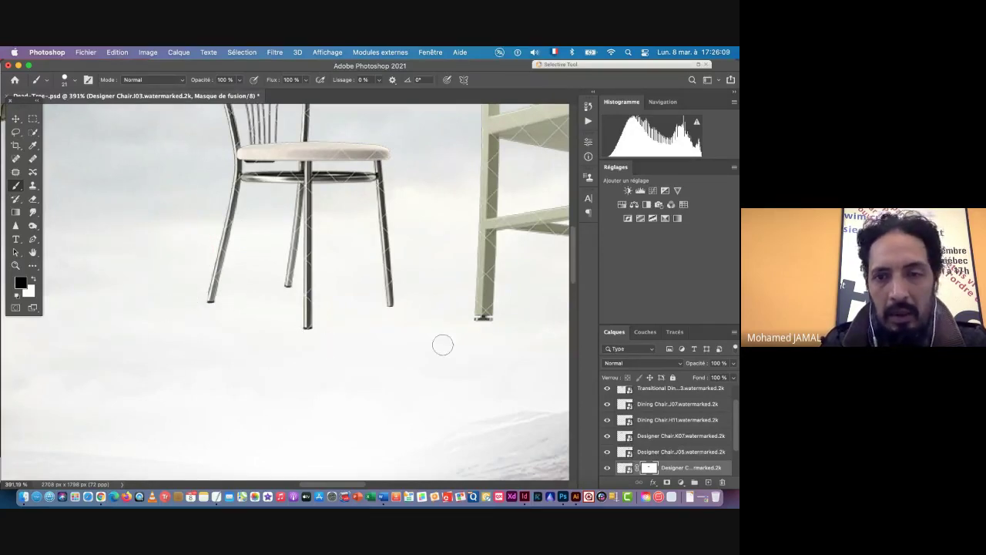
Identify the Designer Chair.J05 by toggling its layer's visibility and add a layer mask to that layer
left_click_drag(482, 328, 198, 326)
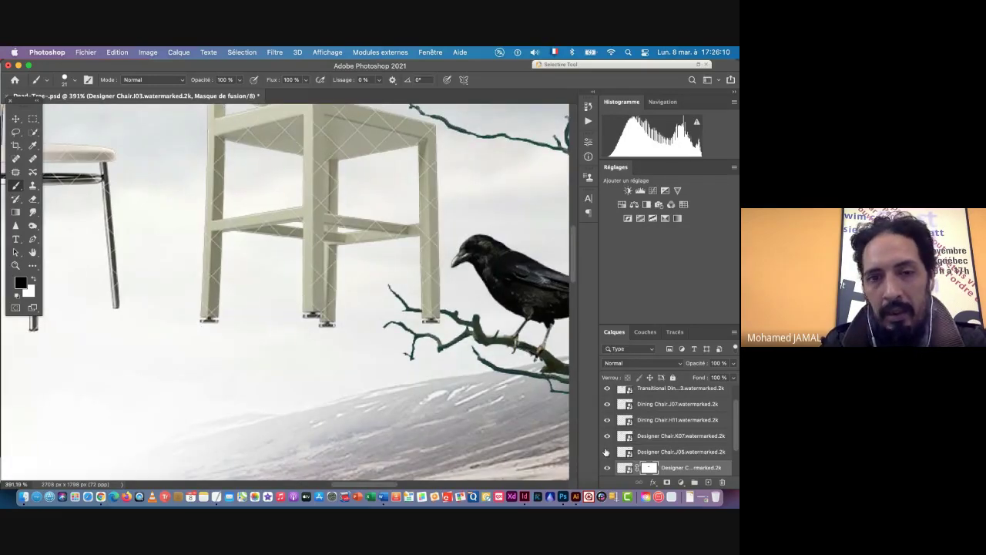
key("super+space")
left_click_drag(351, 376, 262, 376)
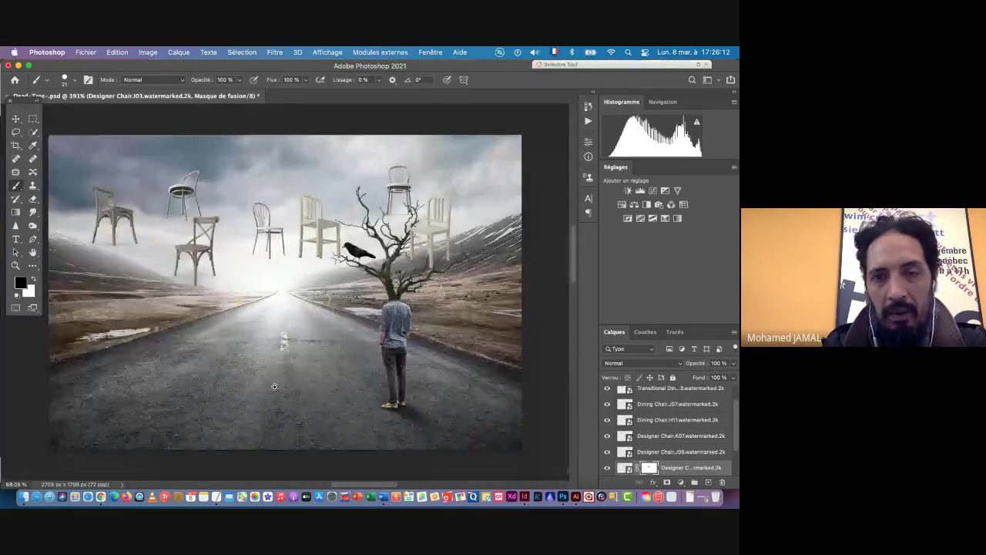
left_click(608, 453)
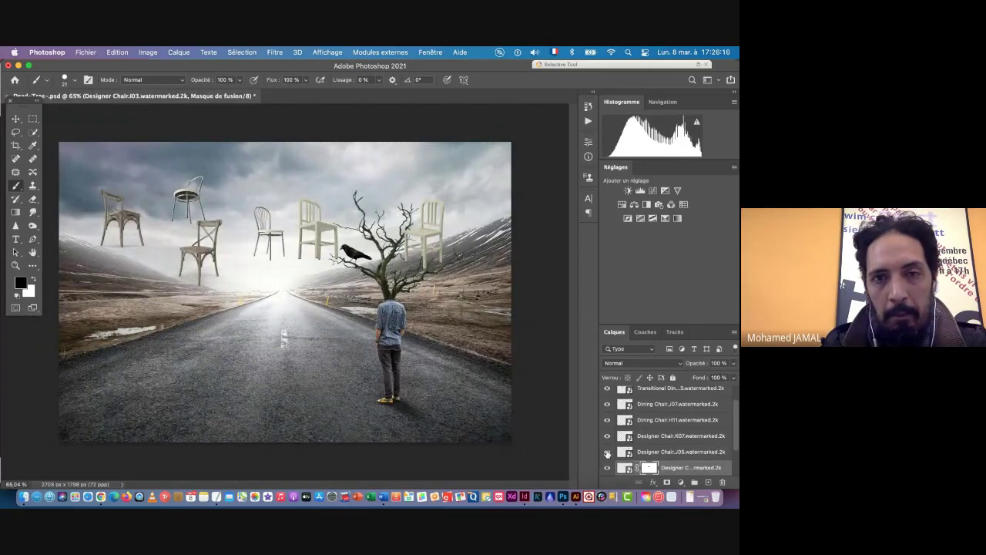
left_click(607, 452)
left_click(645, 453)
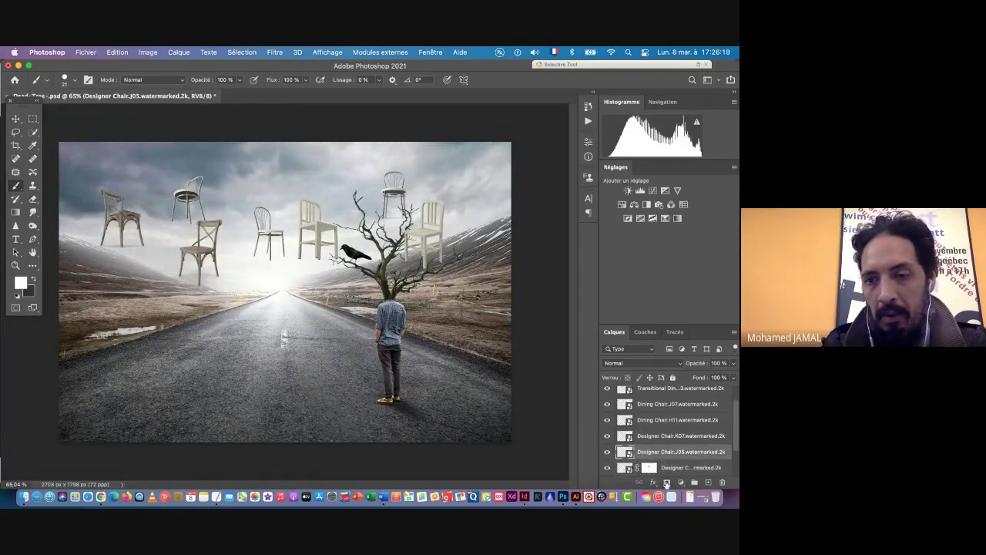
left_click(667, 481)
Paint black on the Designer Chair.J05 mask with a 16 px brush to hide the shadow between its feet, redoing the first stroke
key("super+space")
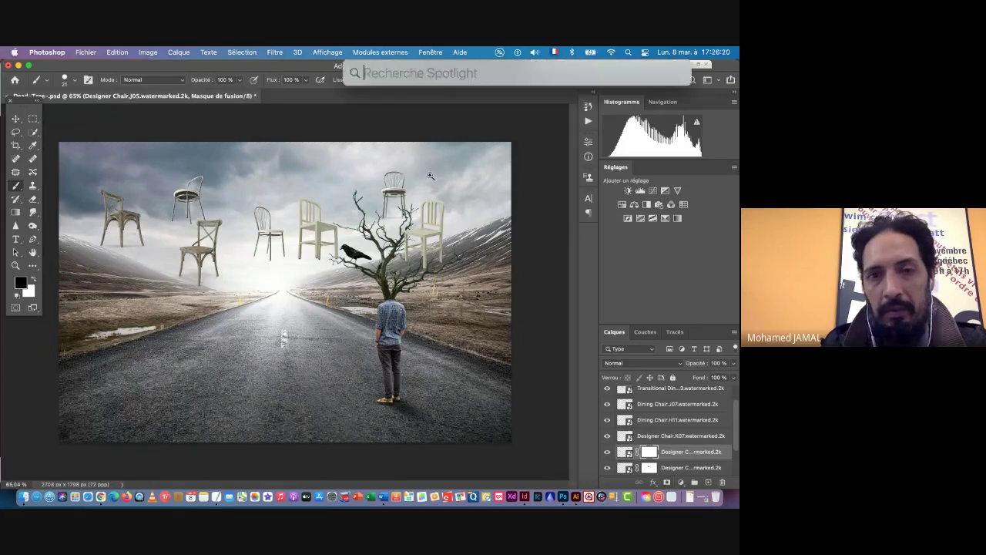
key("Escape")
left_click_drag(408, 205, 480, 223)
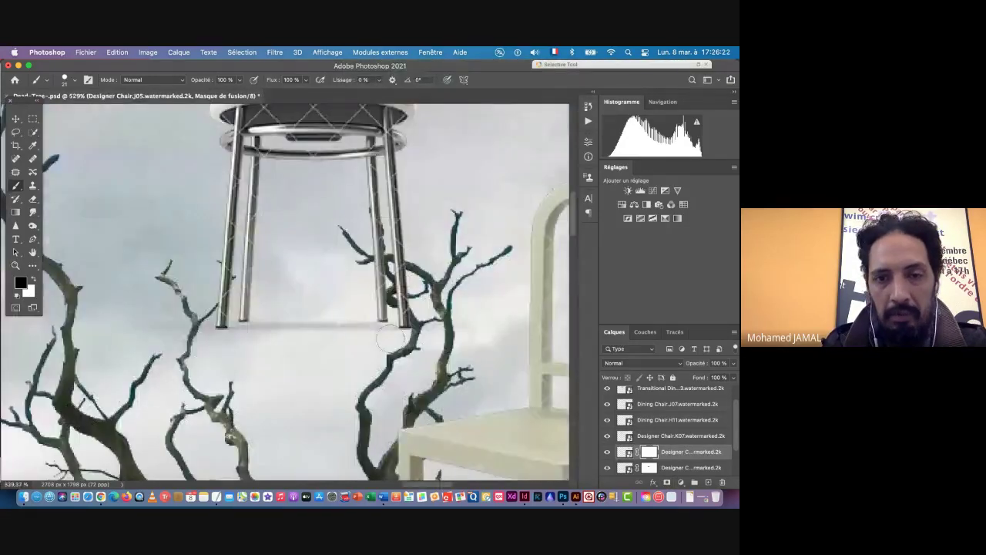
mouse_move(373, 339)
left_mouse_down()
mouse_move(383, 332)
mouse_move(279, 331)
left_mouse_up()
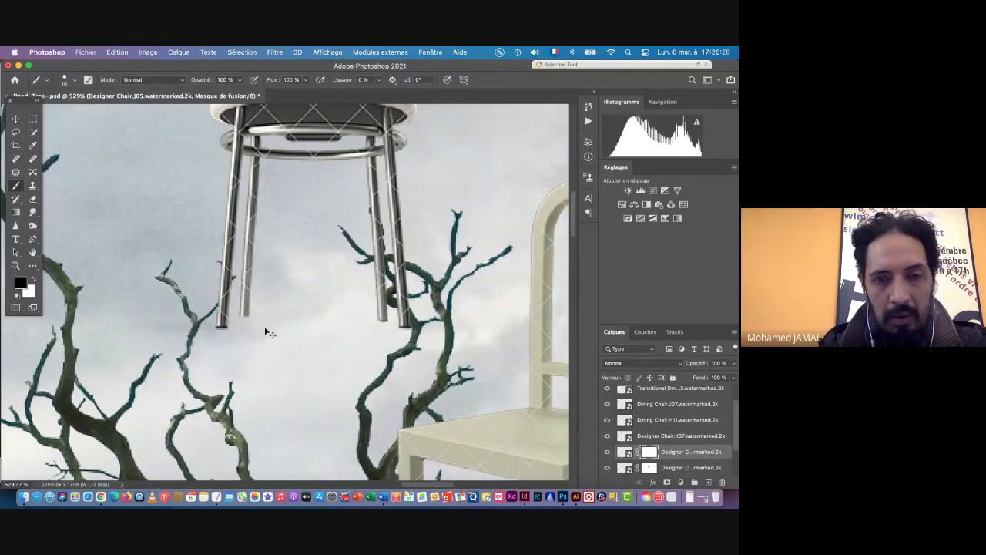
key("super+z")
mouse_move(240, 332)
left_mouse_down()
mouse_move(297, 325)
mouse_move(272, 320)
mouse_move(259, 329)
mouse_move(357, 326)
left_mouse_up()
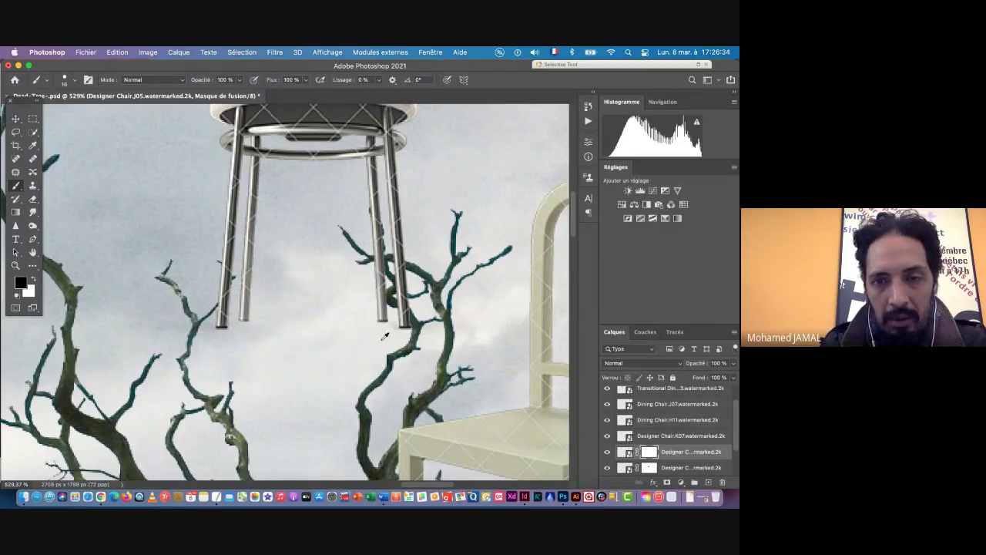
Clean up the shadow remnants close to the feet of the Designer Chair.J05 with smaller 10 px and 7 px brushes
scroll(382, 340, "down", 5)
left_click_drag(381, 340, 378, 343)
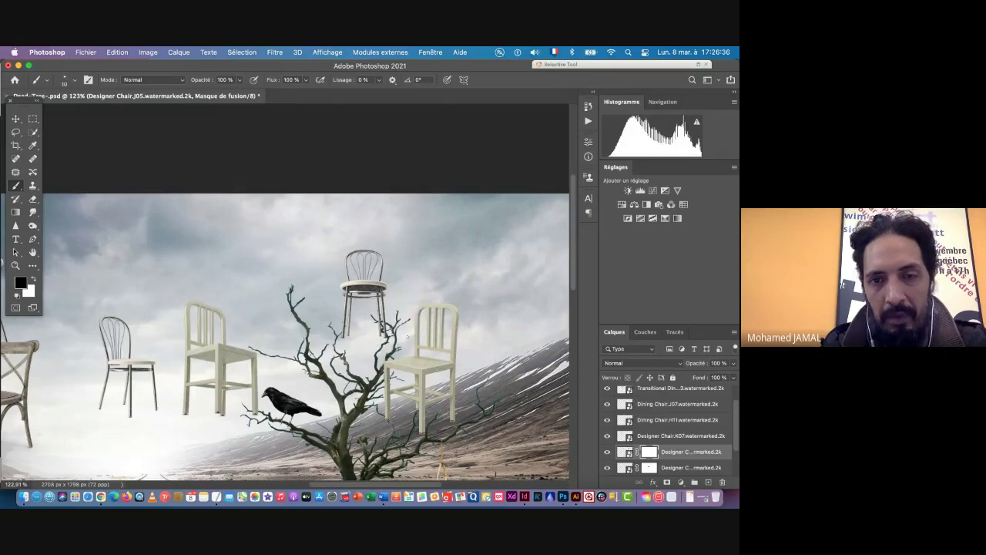
scroll(376, 343, "up", 10)
scroll(376, 341, "up", 3)
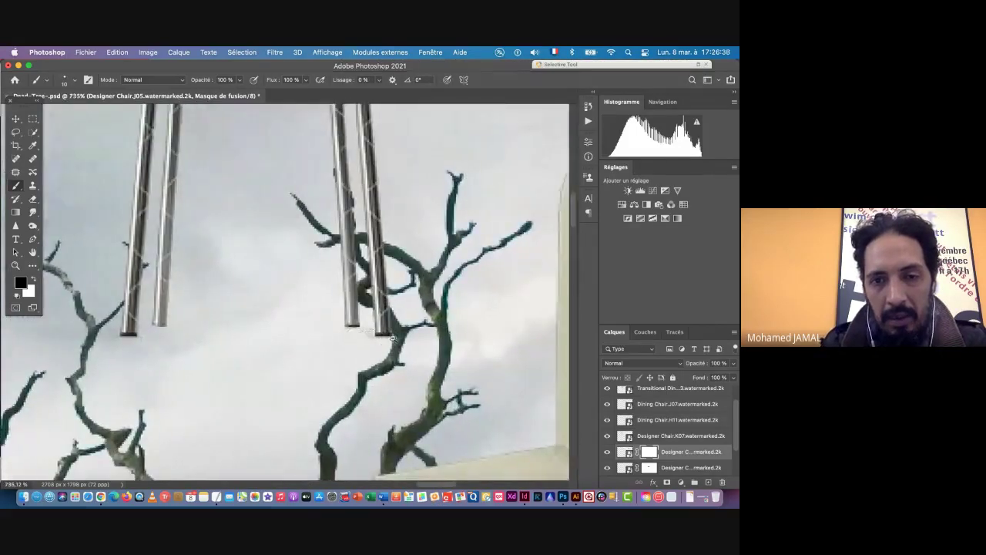
left_click_drag(341, 341, 331, 347)
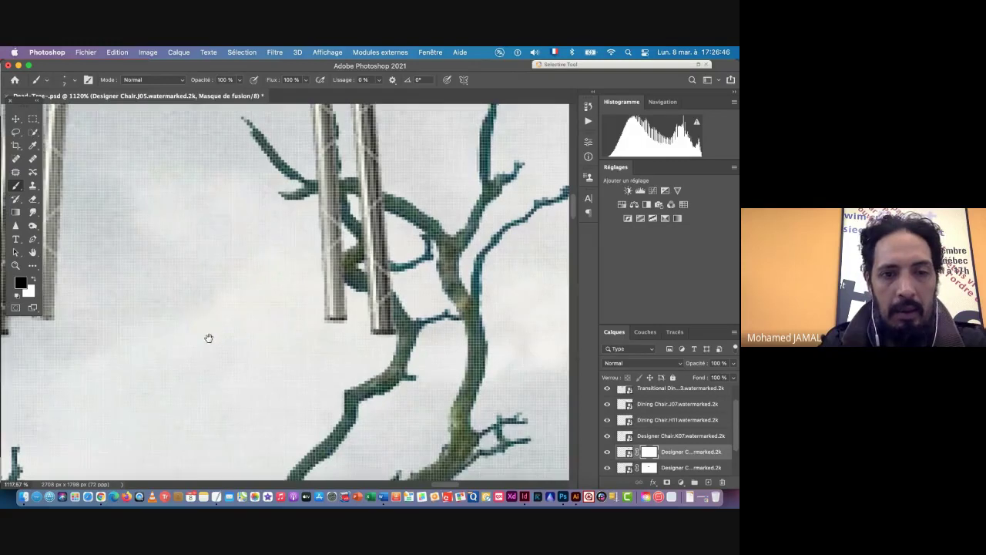
left_click_drag(208, 337, 319, 279)
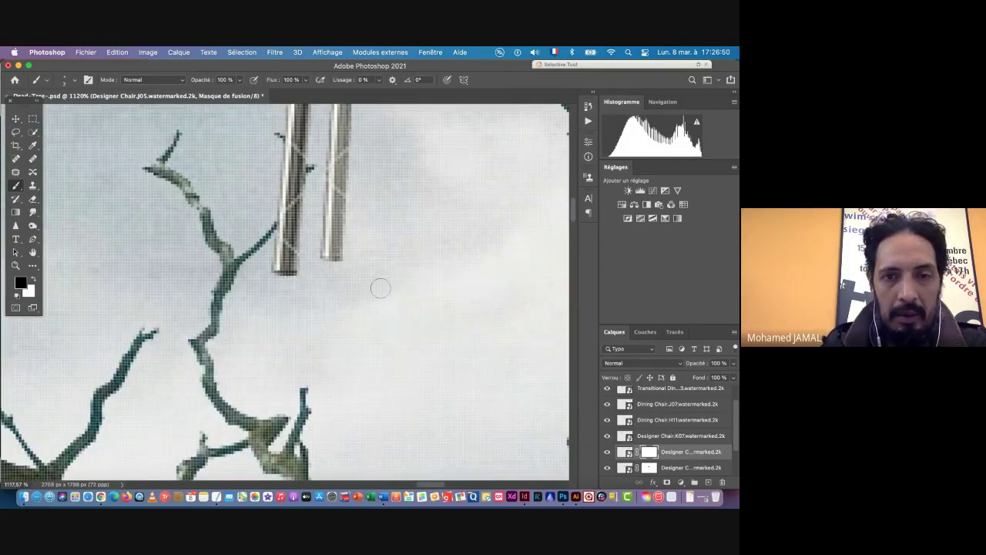
Toggle the visibility of the Designer Chair.K07 layer to identify its chair in the full scene
scroll(309, 317, "down", 10)
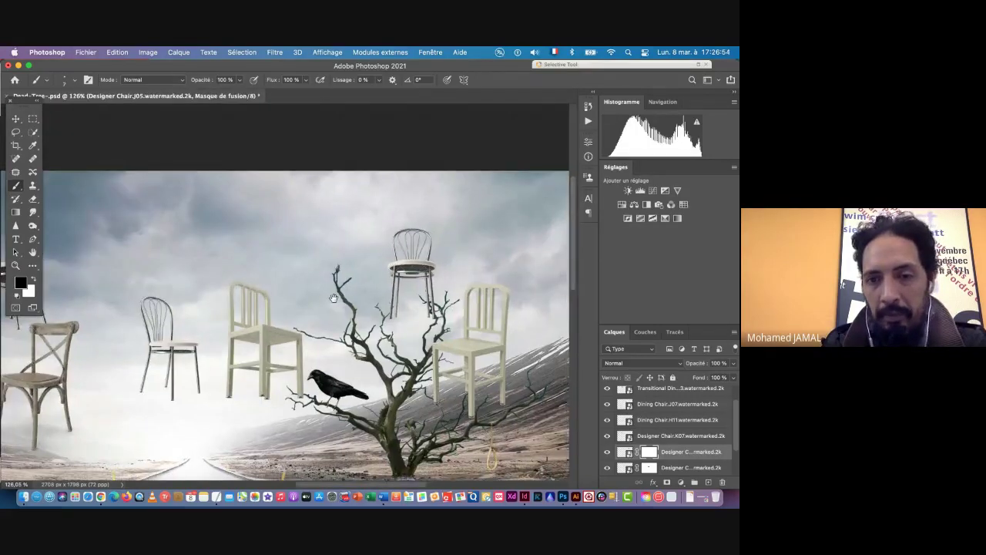
left_click_drag(334, 299, 195, 225)
scroll(609, 438, "down", 1)
left_click(608, 438)
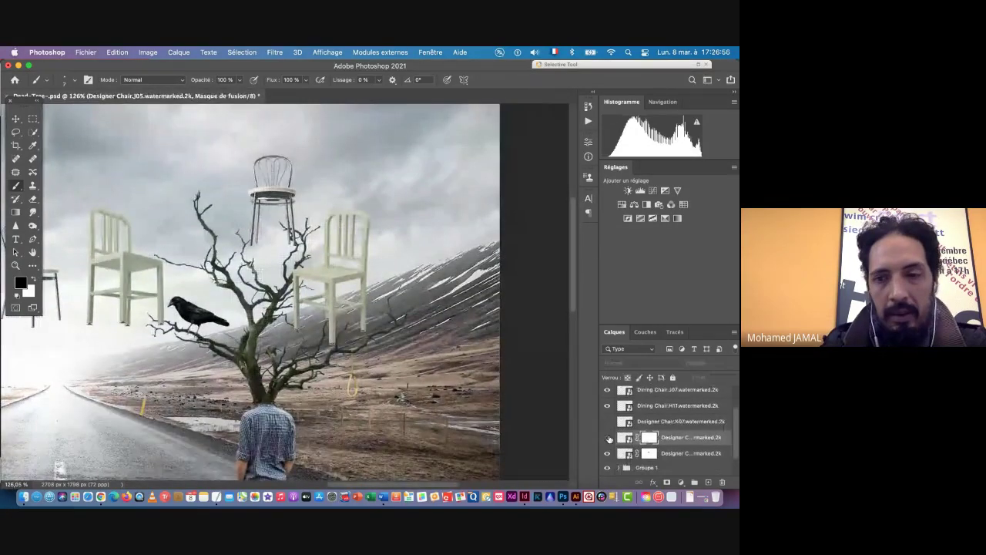
left_click(607, 437)
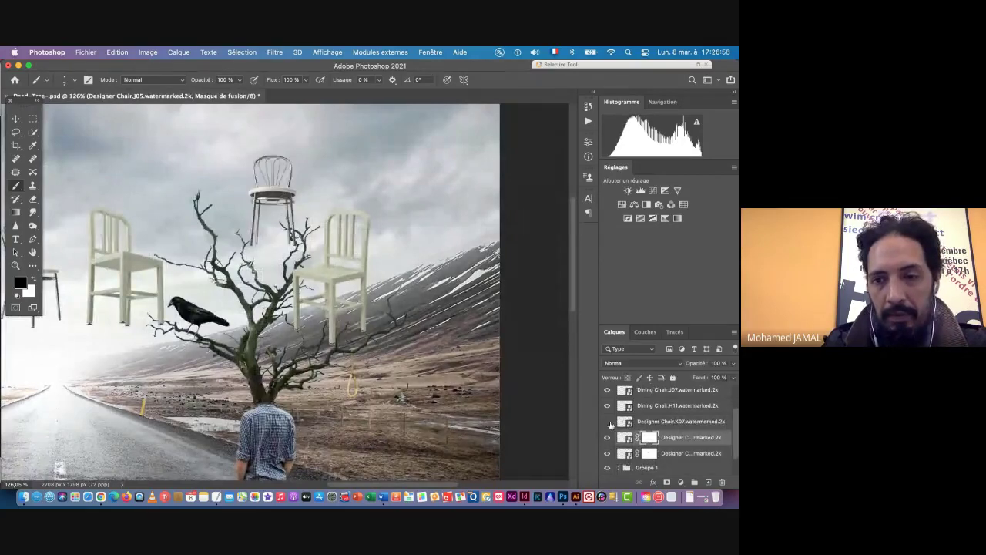
scroll(608, 424, "down", 2)
key("super+0")
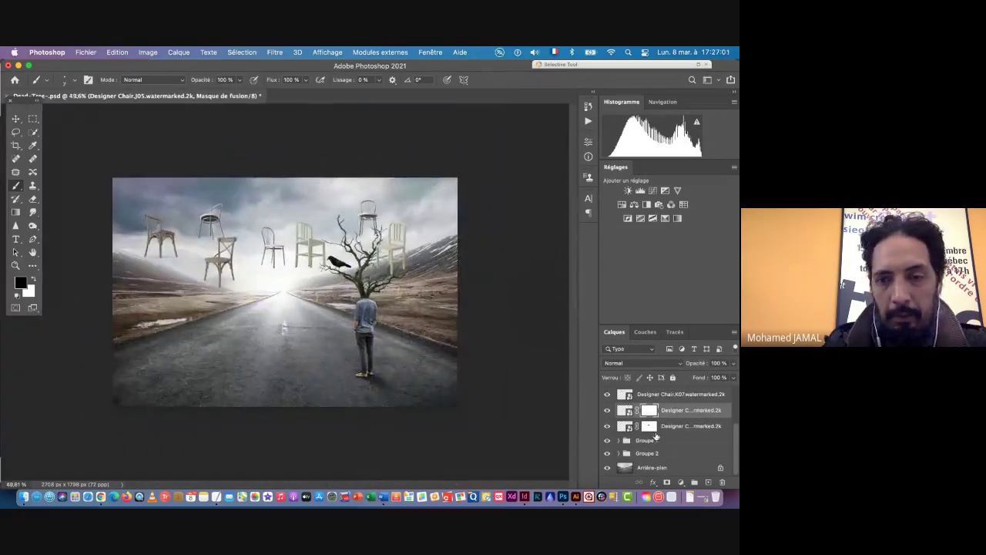
scroll(628, 423, "up", 4)
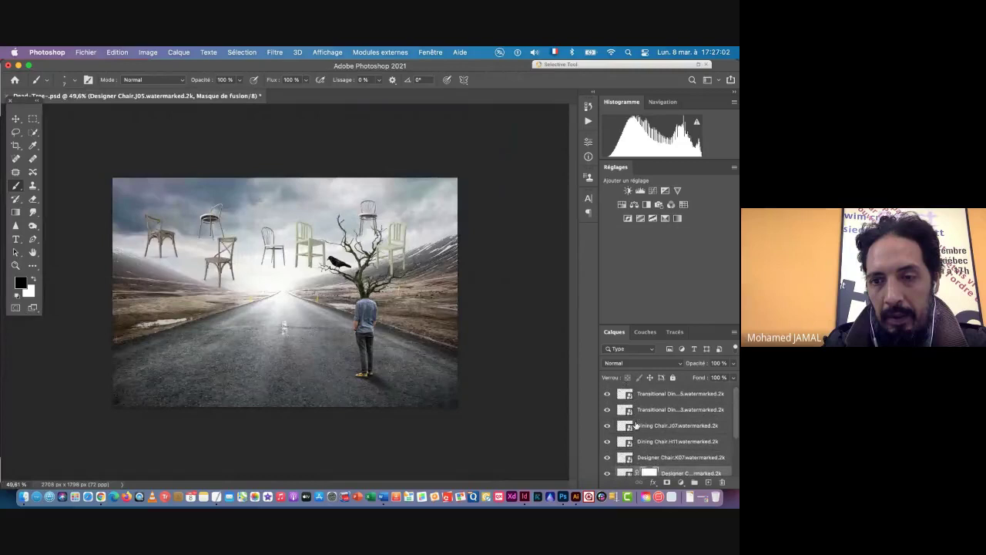
left_click(607, 458)
left_click(607, 458)
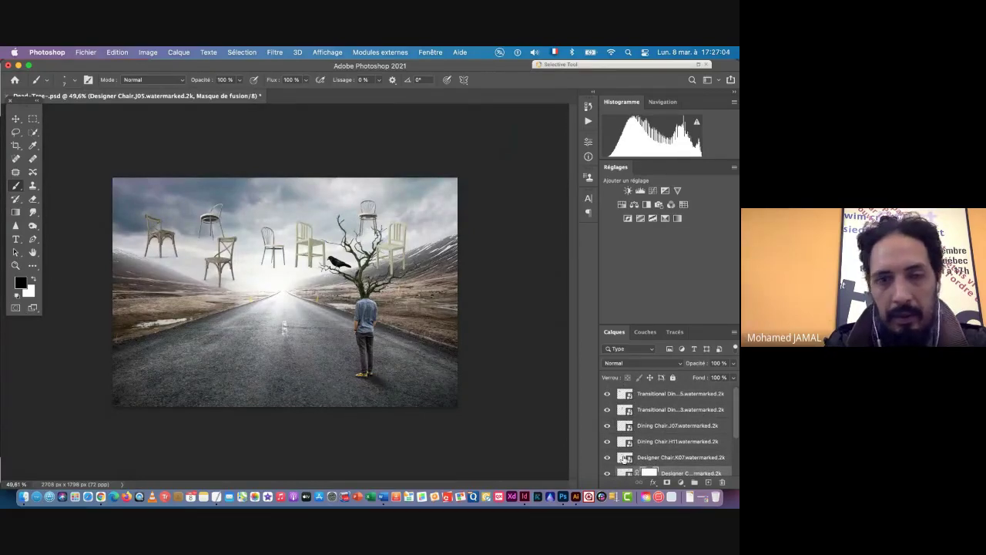
Add a layer mask to the Designer Chair.K07 layer and paint out the shadow under its feet with a 16 px black brush
left_click(624, 459)
left_click(667, 482)
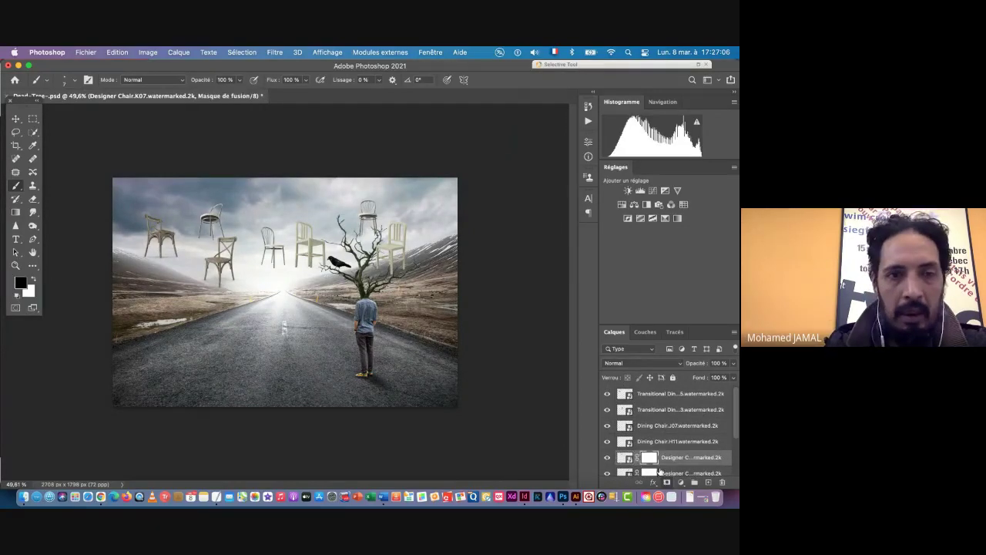
key("super+space")
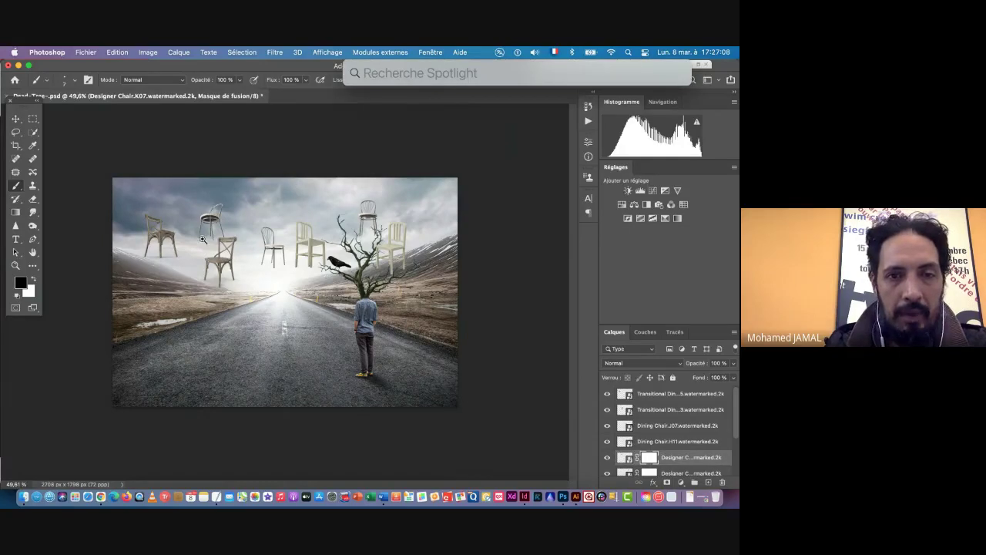
mouse_move(202, 240)
left_mouse_down()
mouse_move(259, 247)
mouse_move(250, 247)
left_mouse_up()
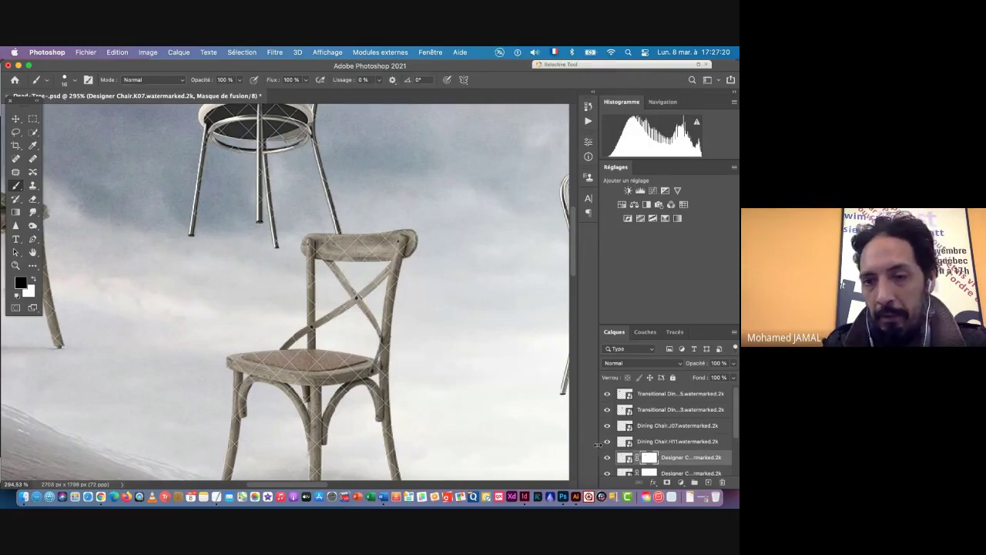
Select the Dining Chair.H11 layer and toggle its visibility to identify its chair in the full scene
left_click(639, 442)
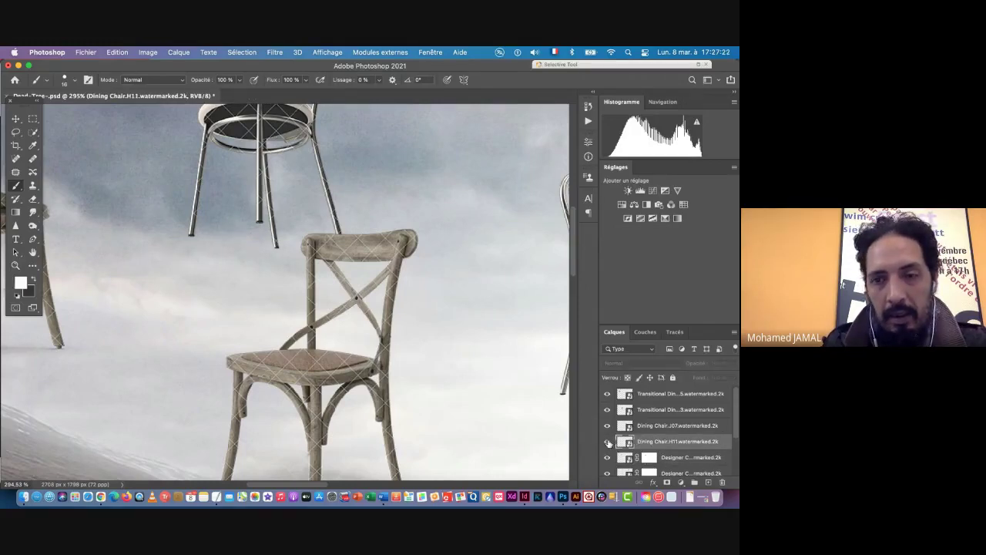
scroll(416, 392, "down", 6)
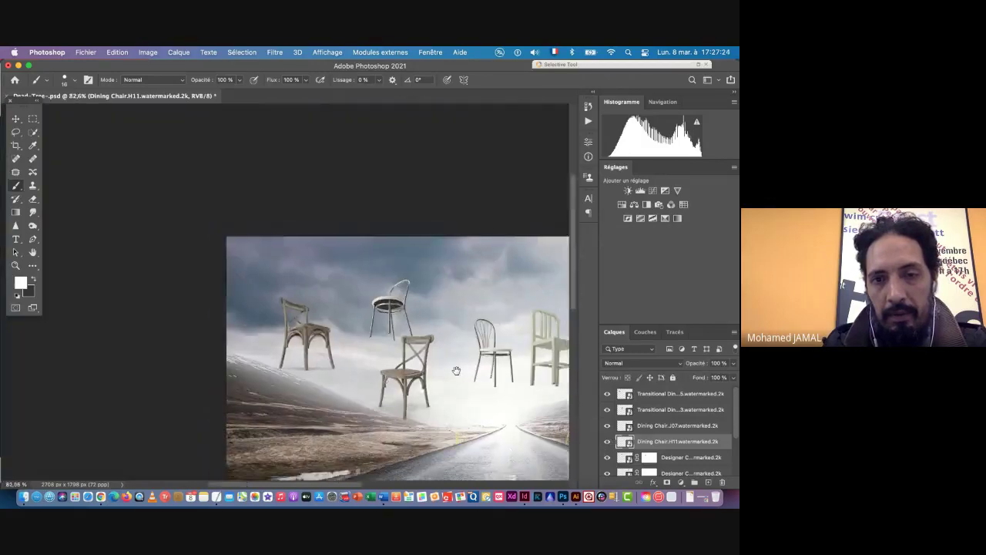
scroll(456, 371, "down", 2)
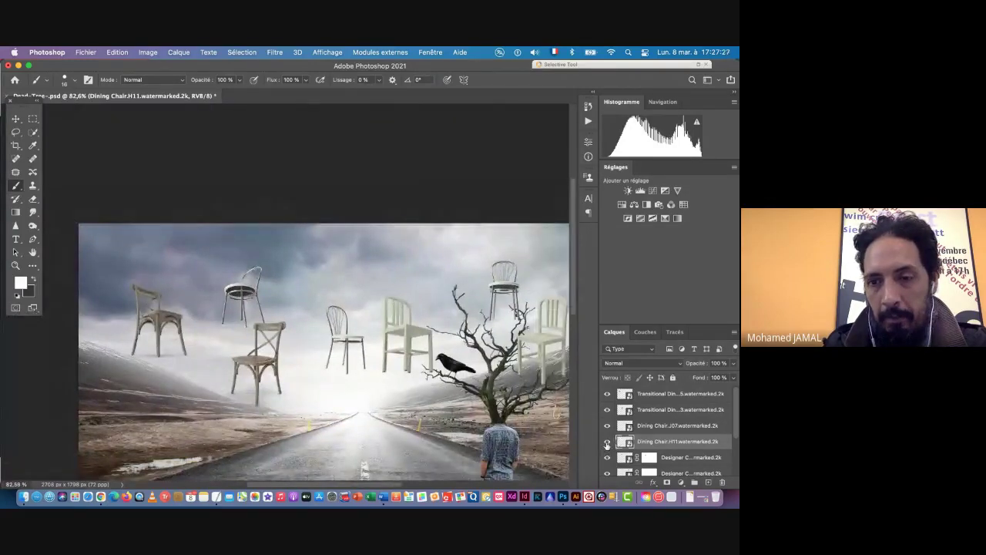
left_click(607, 442)
left_click(607, 442)
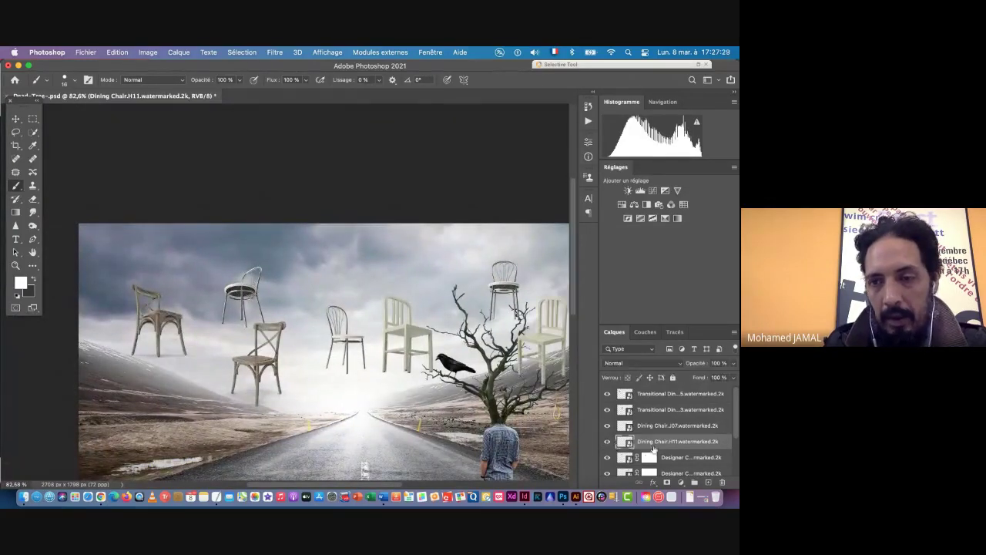
Add a layer mask to the Dining Chair.H11 layer and paint out the shadow between its feet with a 16 px black brush
left_click(667, 482)
scroll(363, 386, "up", 3)
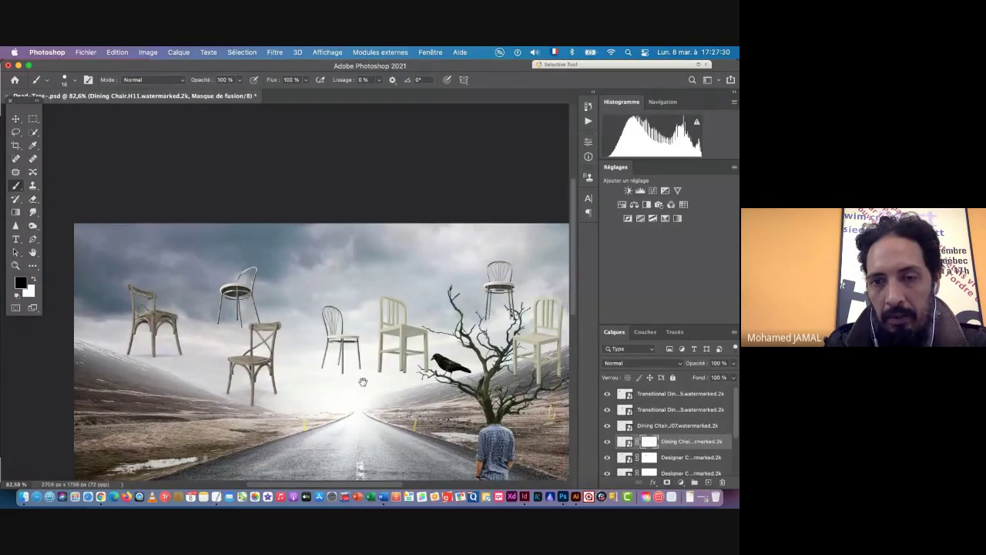
scroll(351, 365, "up", 5)
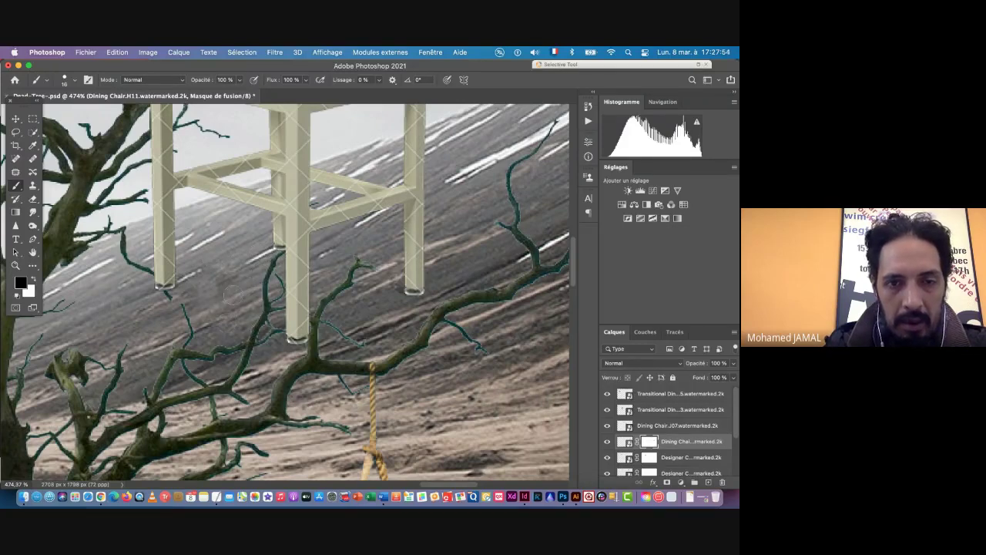
left_click_drag(205, 270, 188, 282)
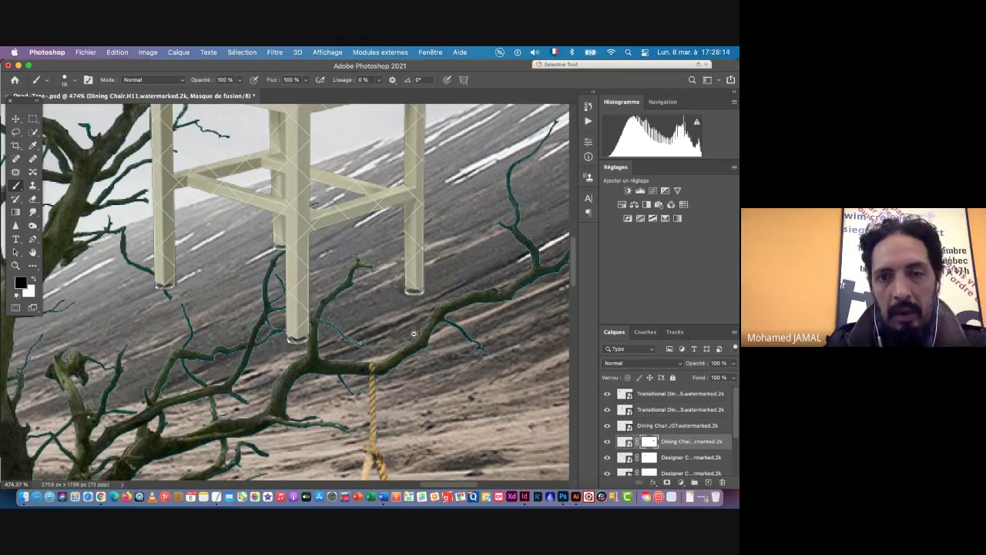
Identify the Dining Chair.J07 layer's chair, add a layer mask to it, and paint out the shadow around its feet in black
key("super+0")
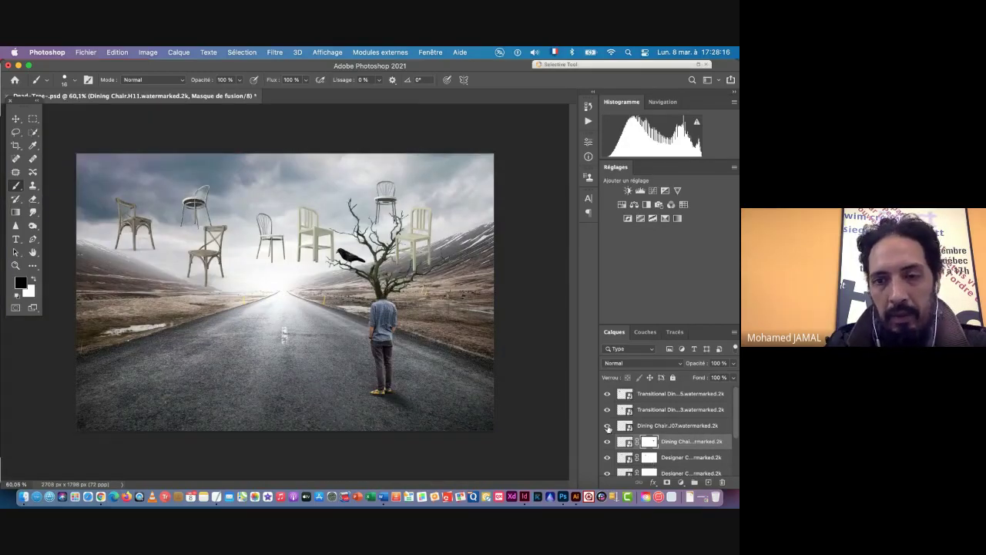
left_click(607, 425)
left_click(607, 425)
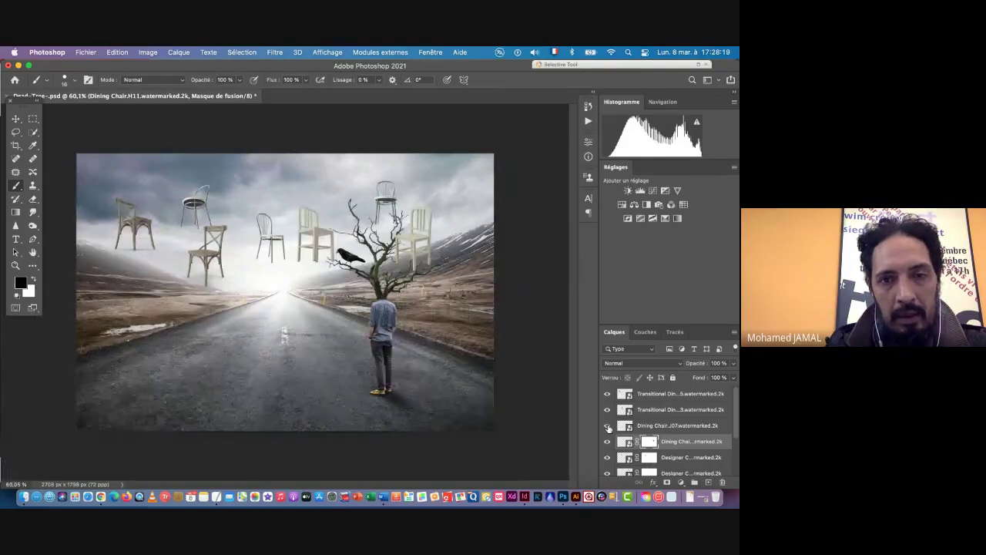
left_click(628, 426)
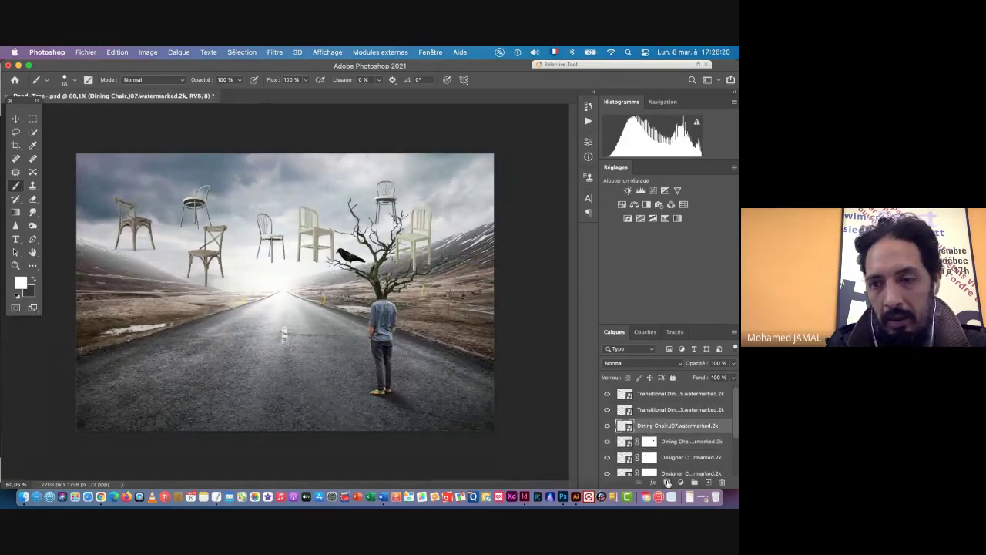
left_click(667, 482)
left_click_drag(307, 260, 409, 255)
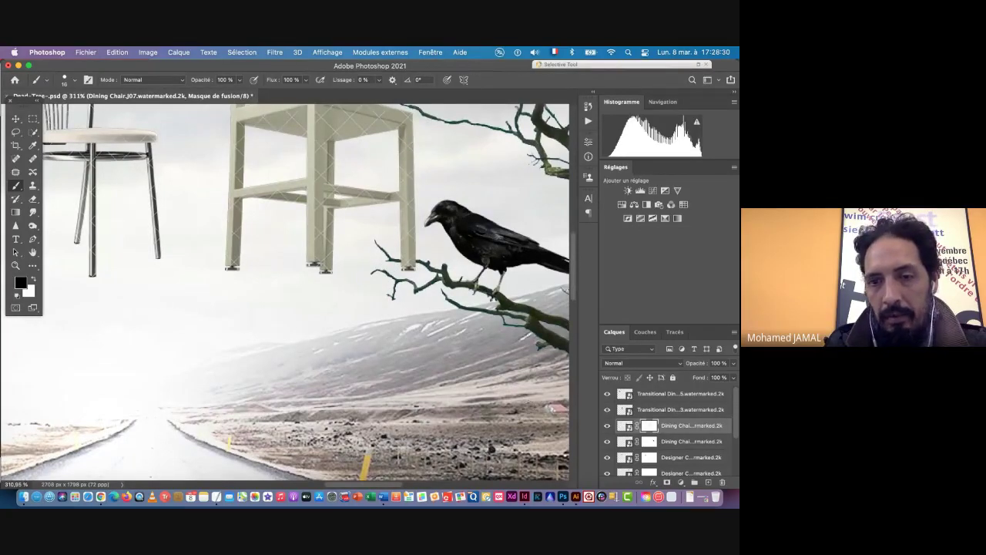
key("super+space")
left_click_drag(454, 391, 409, 392)
Identify the Transitional Dining Chair.H03 layer's chair by toggling its visibility, and add a layer mask to that layer
key("super+0")
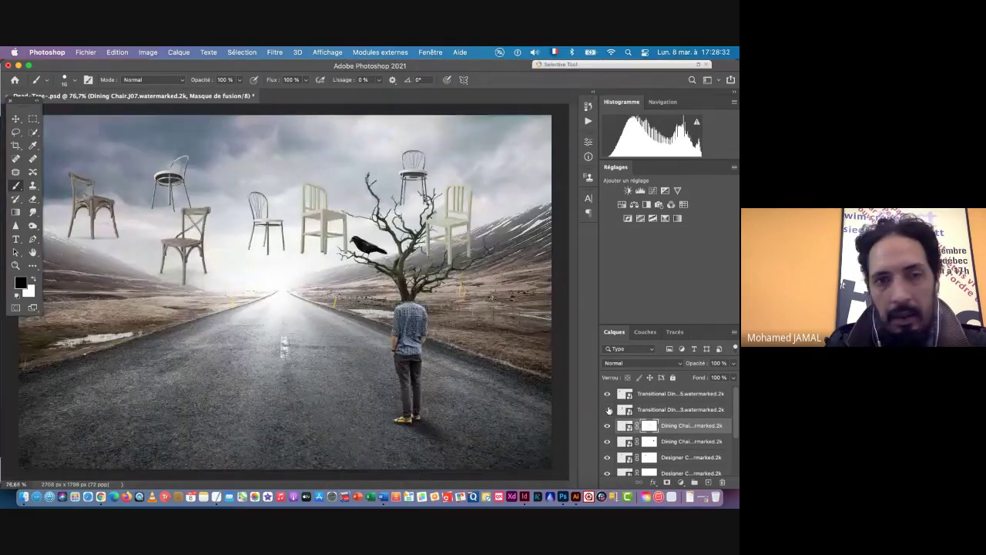
left_click(607, 409)
left_click(607, 410)
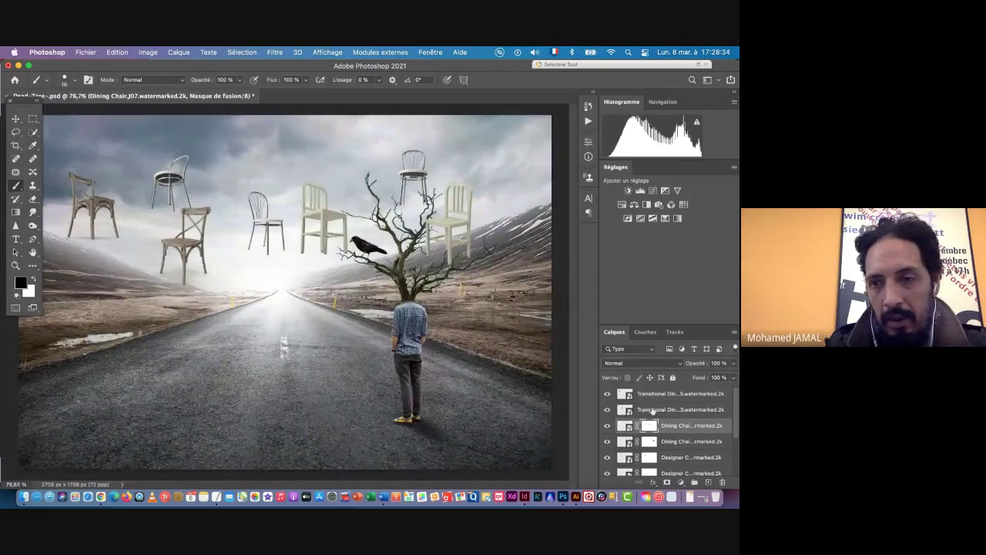
left_click(652, 410)
left_click(667, 483)
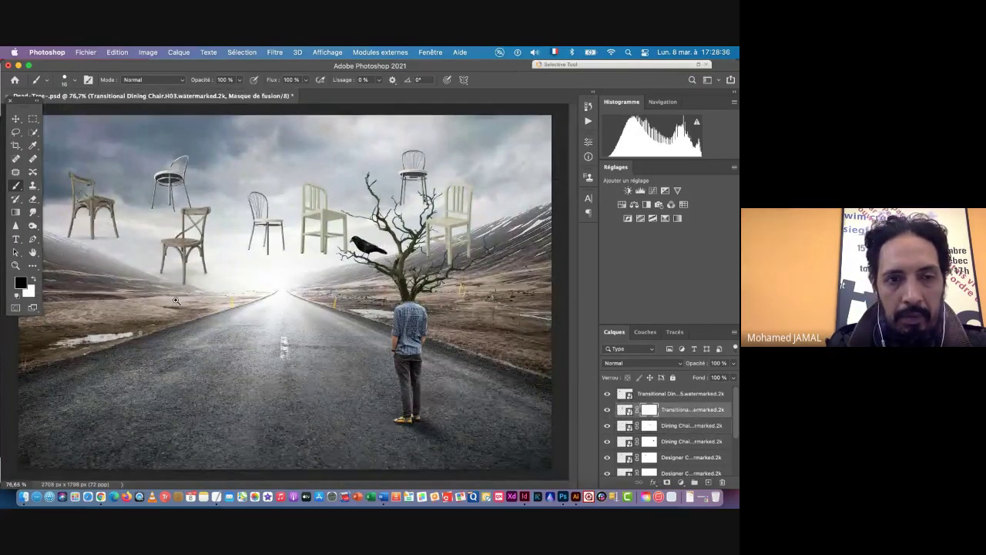
left_click_drag(167, 283, 252, 310)
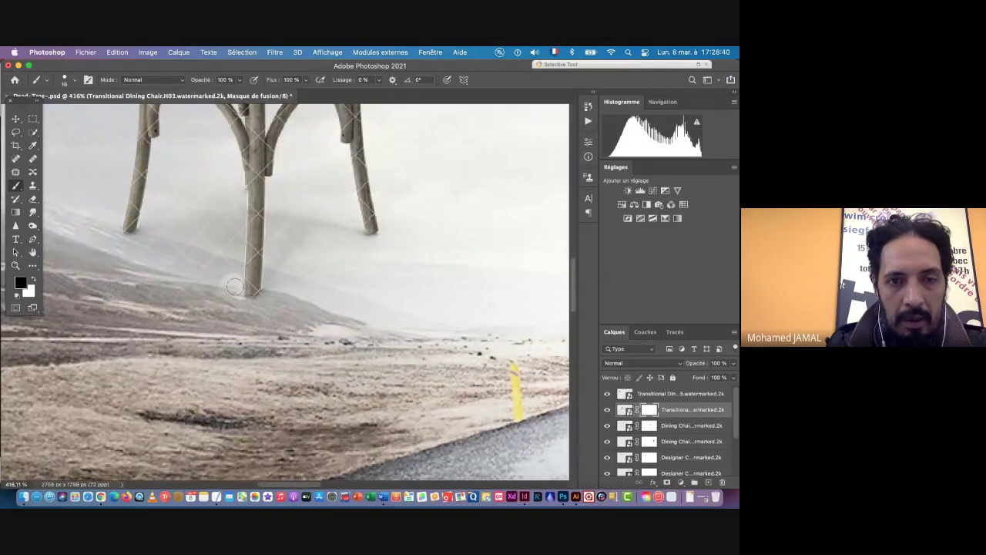
Paint black on the Transitional Dining Chair.H03 mask with a 16 px brush to hide the shadow between the left and middle legs
left_click(232, 185, "shift")
left_click_drag(229, 185, 219, 285)
mouse_move(217, 320)
left_mouse_down()
mouse_move(211, 246)
mouse_move(201, 312)
mouse_move(194, 245)
mouse_move(178, 292)
mouse_move(126, 301)
left_mouse_up()
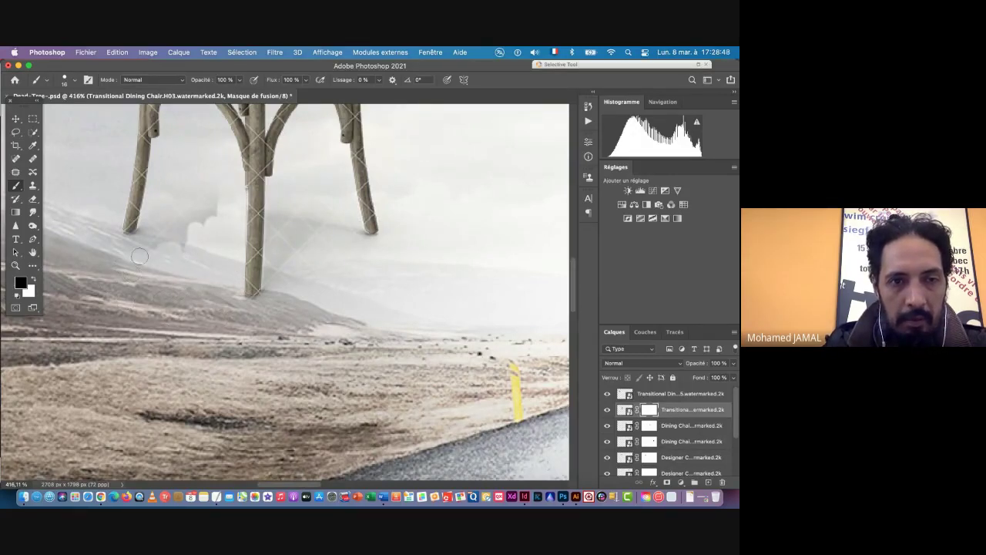
left_click_drag(140, 256, 109, 243)
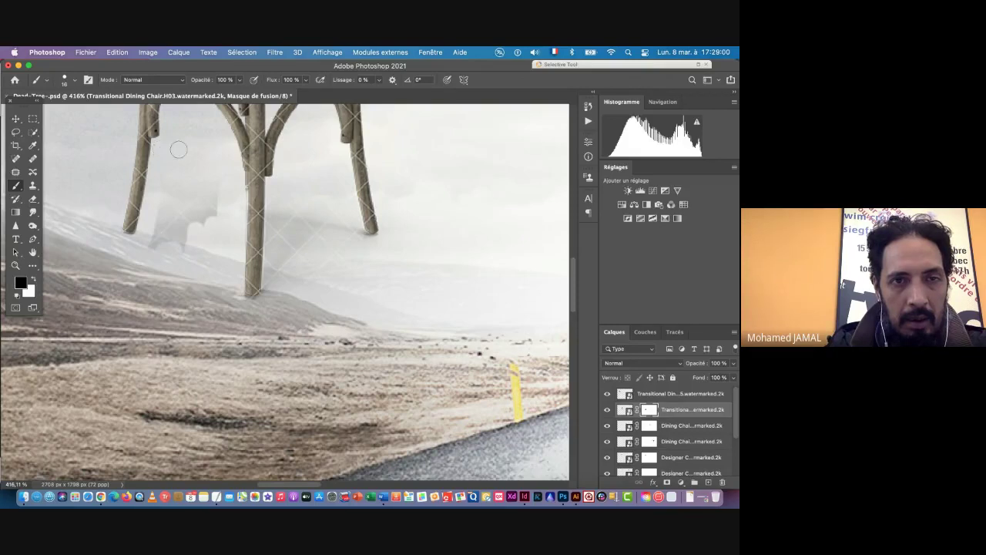
mouse_move(181, 159)
left_mouse_down()
mouse_move(190, 196)
mouse_move(183, 228)
mouse_move(219, 169)
mouse_move(200, 221)
mouse_move(152, 265)
left_mouse_up()
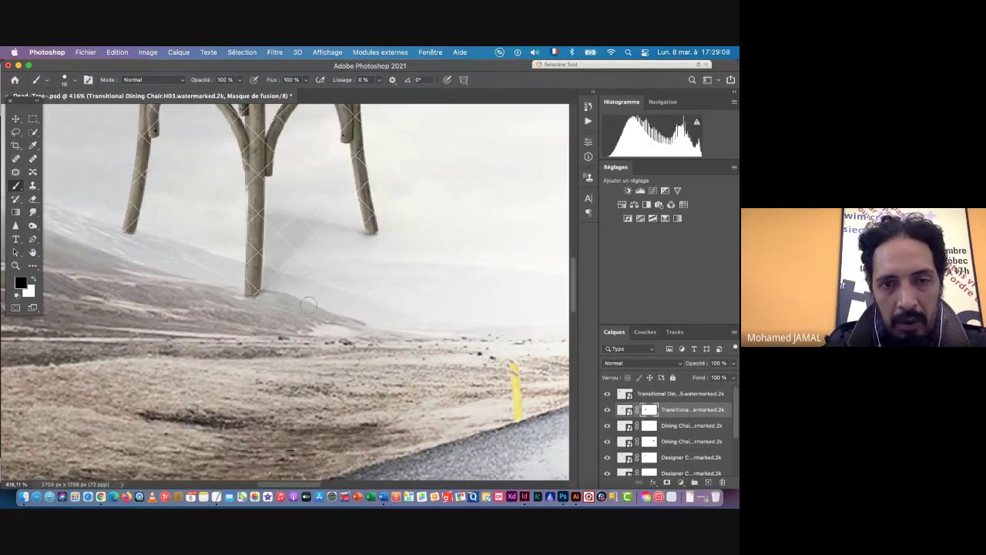
Mask out the shadow between the middle and right legs of the Transitional Dining Chair.H03, enlarging the black brush to 28 px for the remnants
left_click(273, 229, "shift")
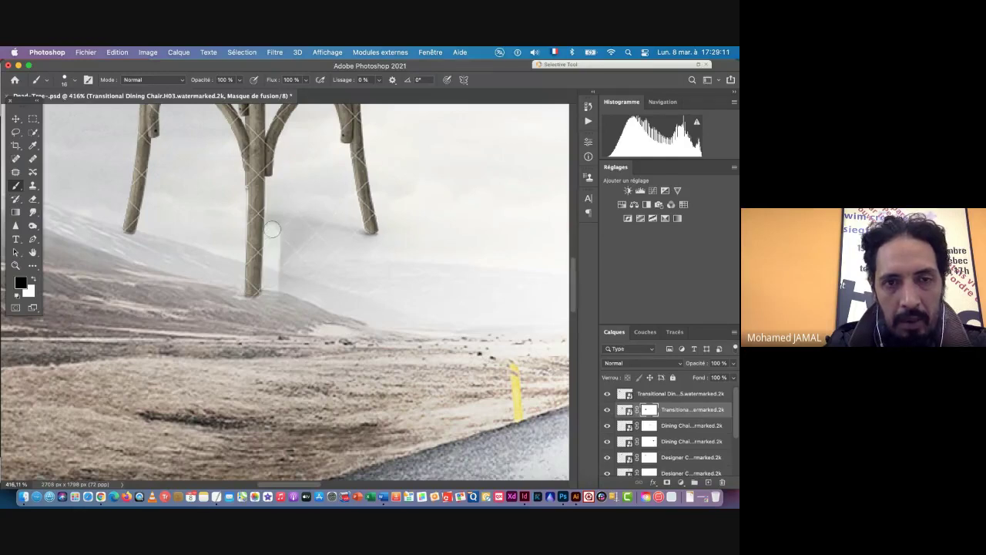
left_click(272, 185, "shift")
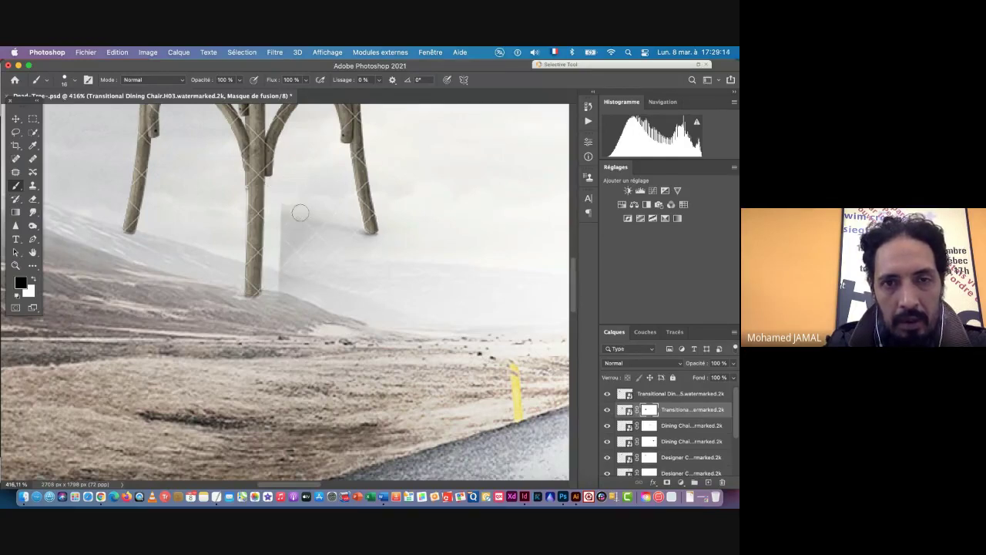
mouse_move(301, 213)
left_mouse_down()
mouse_move(296, 233)
mouse_move(325, 177)
left_mouse_up()
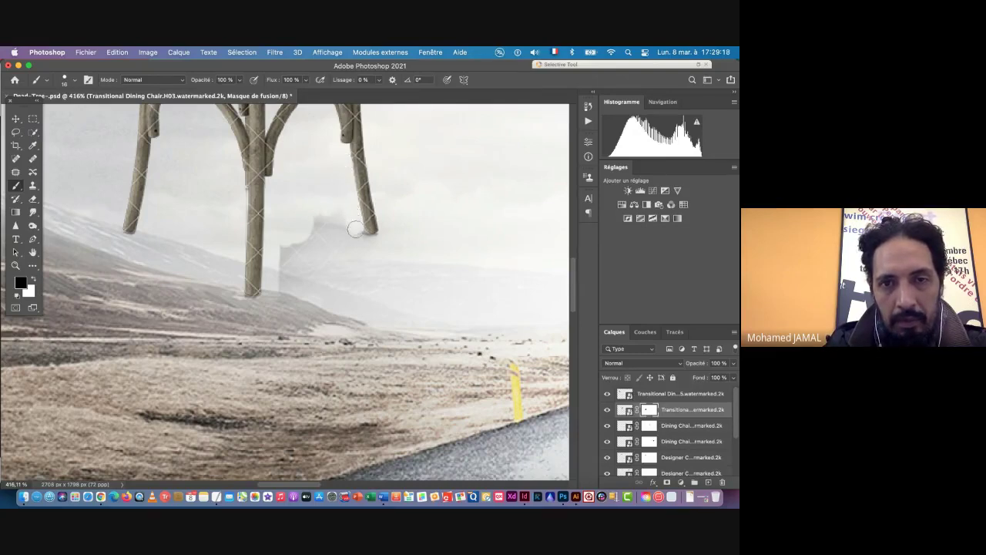
mouse_move(378, 236)
left_mouse_down()
mouse_move(336, 241)
mouse_move(354, 244)
mouse_move(342, 205)
mouse_move(323, 194)
mouse_move(330, 244)
mouse_move(331, 236)
mouse_move(310, 251)
mouse_move(324, 204)
mouse_move(326, 256)
left_mouse_up()
left_click_drag(323, 205, 324, 220)
mouse_move(320, 263)
left_mouse_down()
mouse_move(288, 258)
mouse_move(288, 322)
mouse_move(336, 290)
left_mouse_up()
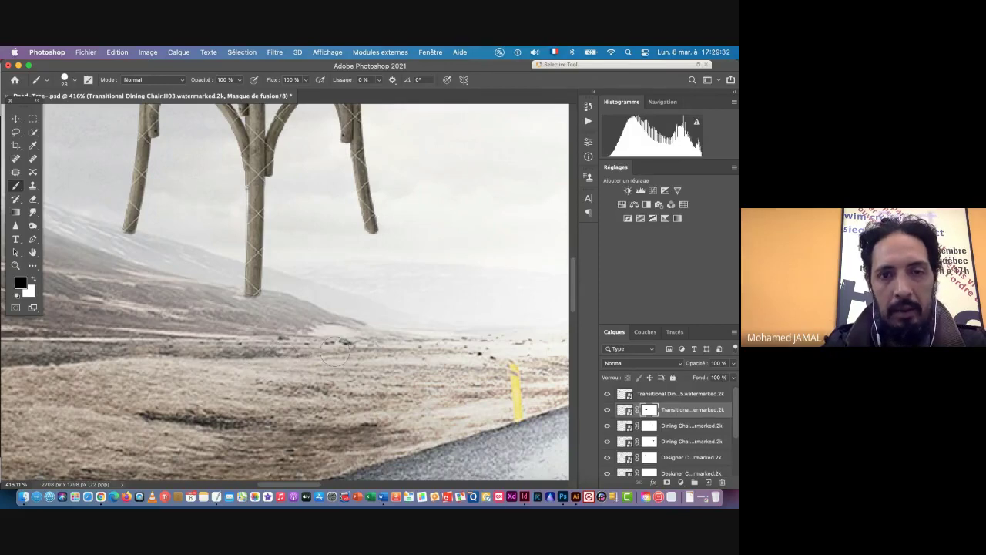
Add a layer mask to the Transitional Dining Chair.J15 layer and paint out the shadow under its feet with a 28 px black brush
scroll(297, 356, "down", 2)
scroll(297, 356, "down", 10)
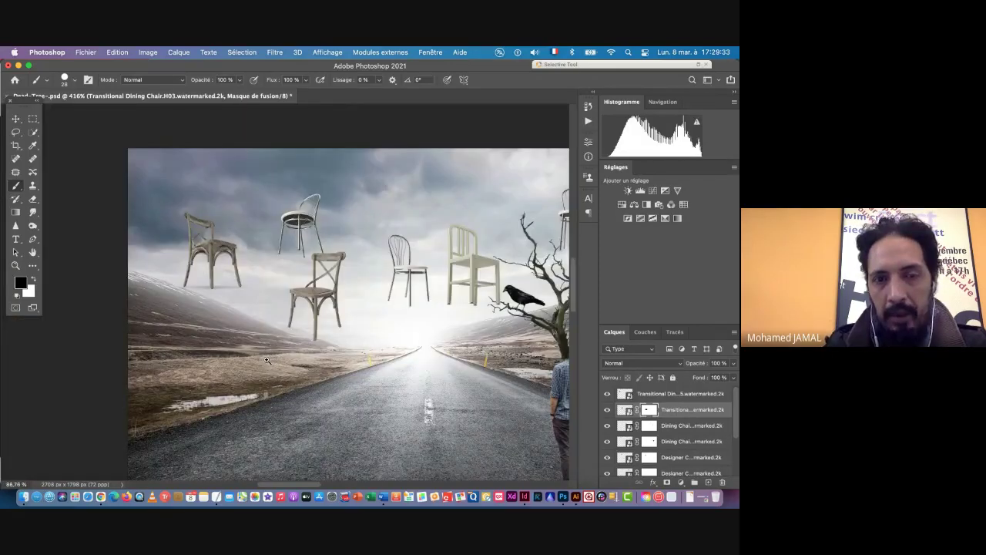
left_click(641, 395)
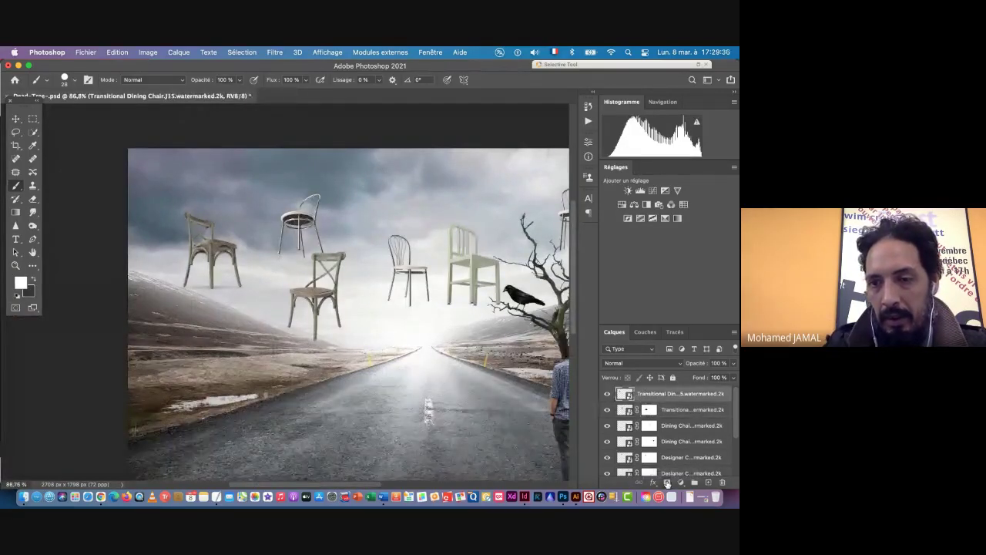
left_click(667, 482)
left_click(607, 394)
left_click(608, 394)
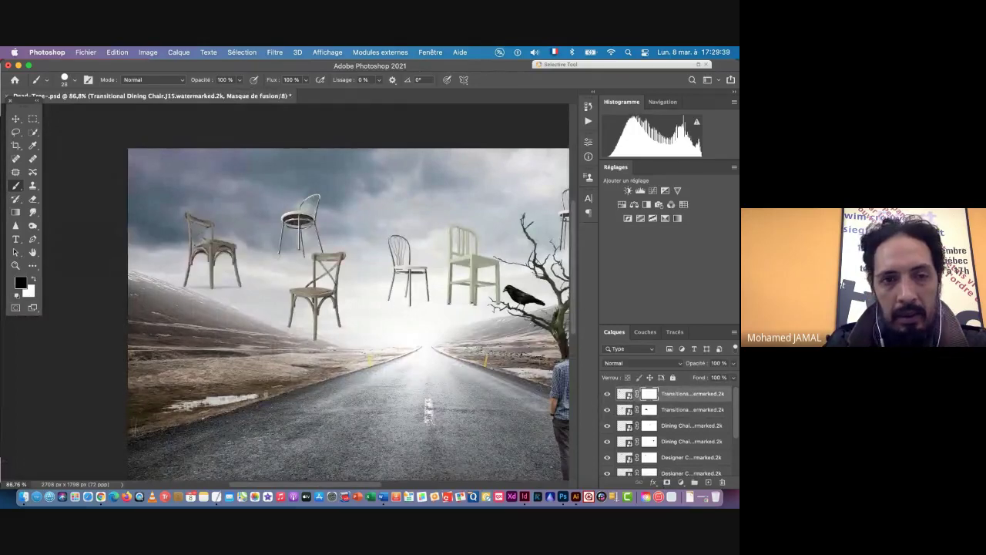
scroll(223, 279, "up", 10)
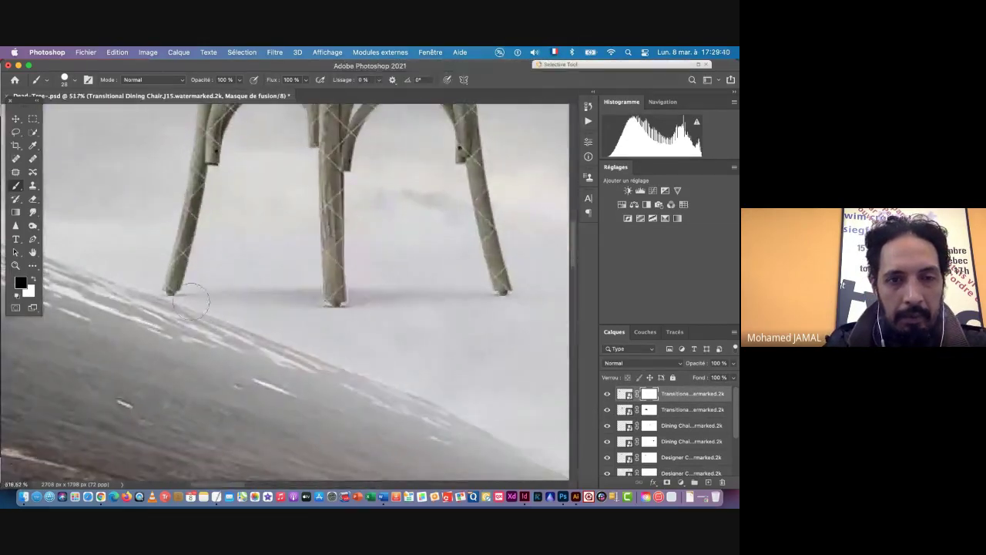
mouse_move(202, 306)
left_mouse_down()
mouse_move(304, 295)
mouse_move(325, 338)
mouse_move(354, 334)
mouse_move(367, 285)
mouse_move(424, 324)
mouse_move(450, 296)
mouse_move(506, 312)
left_mouse_up()
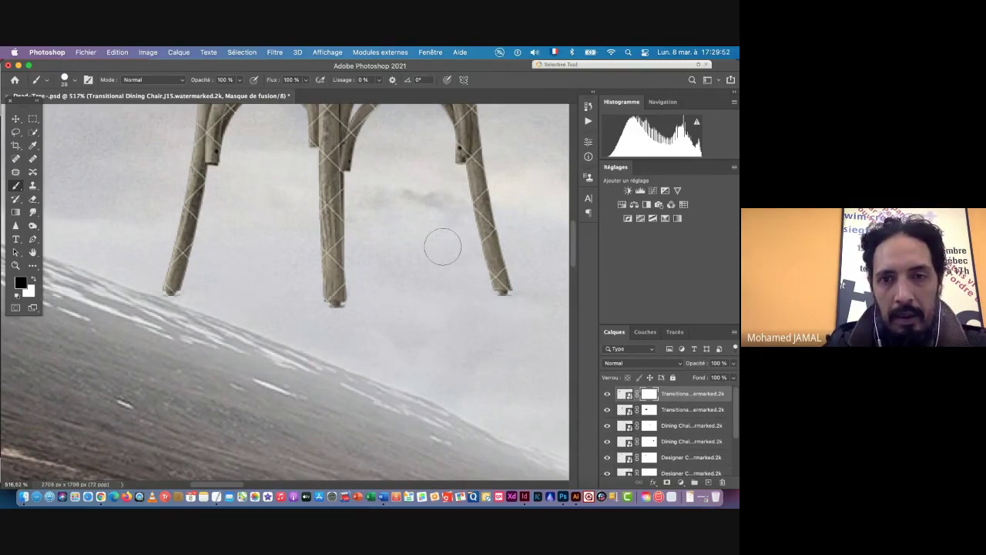
left_click_drag(406, 366, 331, 367)
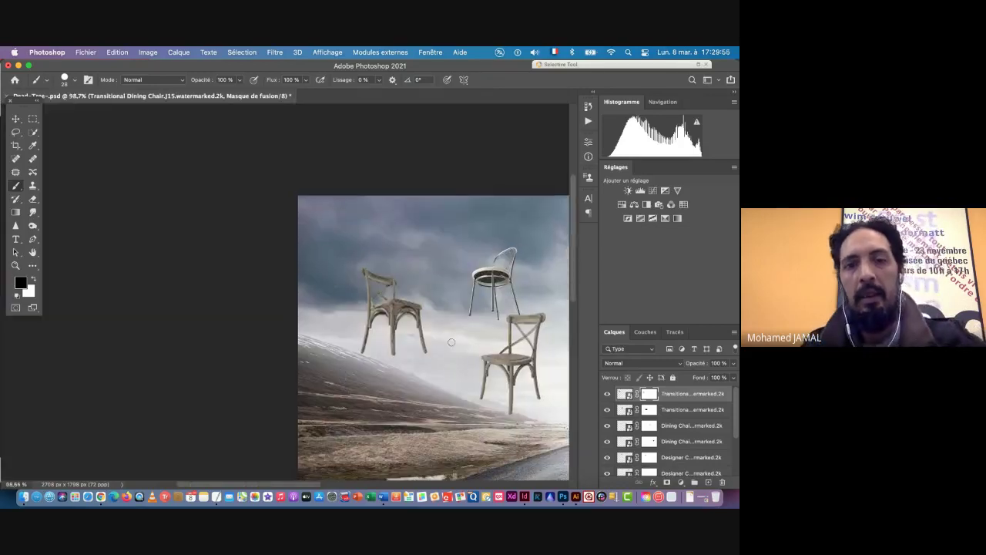
scroll(438, 342, "down", 2)
Scale down the Transitional Dining Chair.J15 with Free Transform, targeting the layer's image rather than its mask
left_click(16, 120)
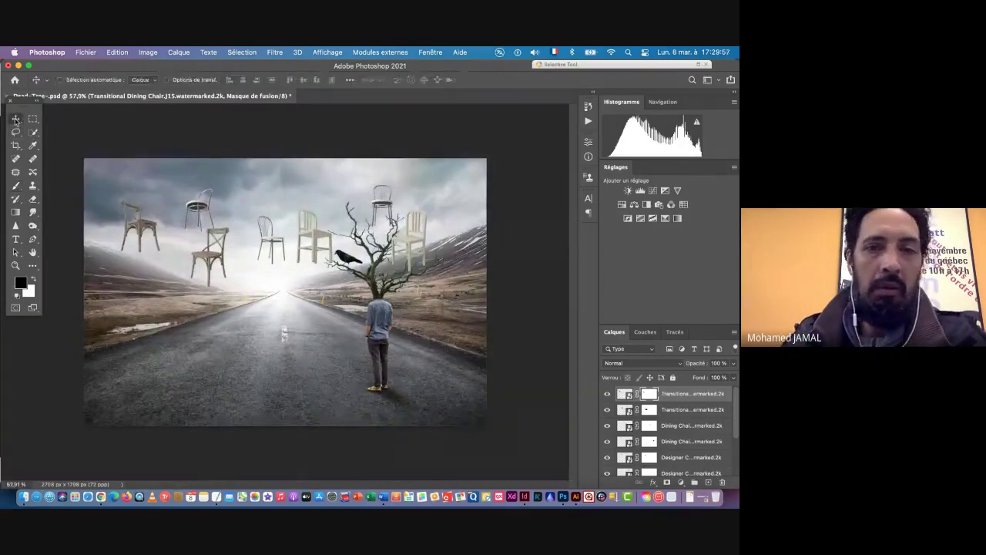
left_click(625, 394)
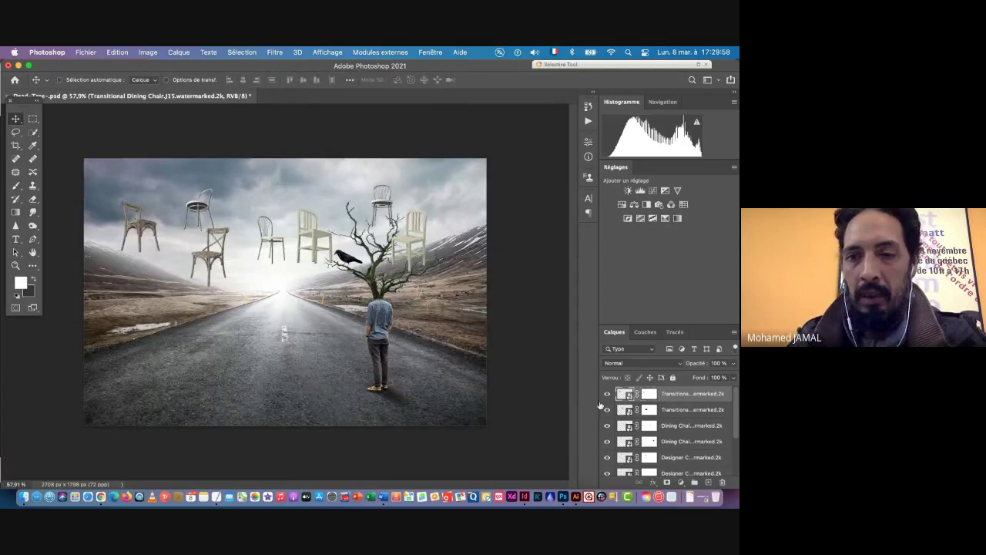
key("super+t")
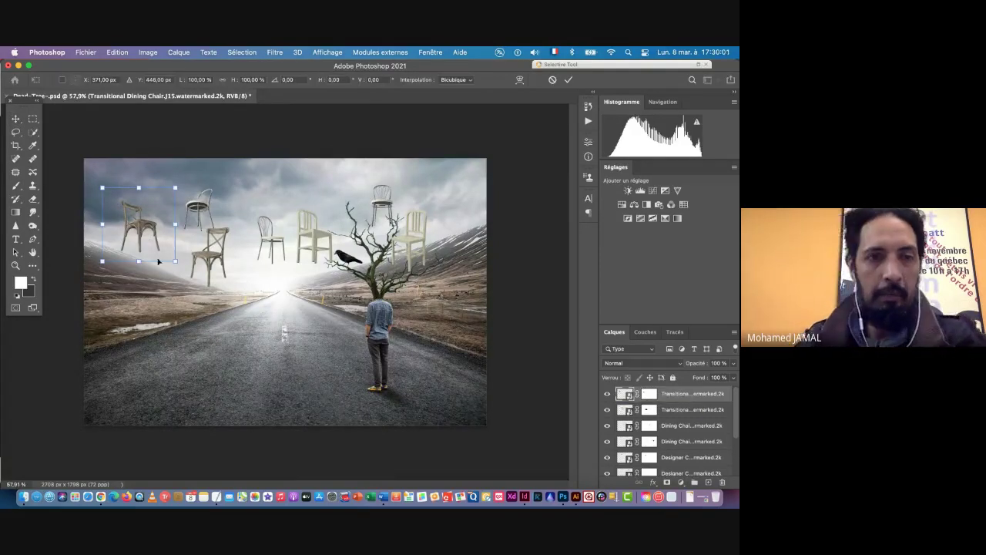
left_click_drag(175, 262, 161, 254)
key("Return")
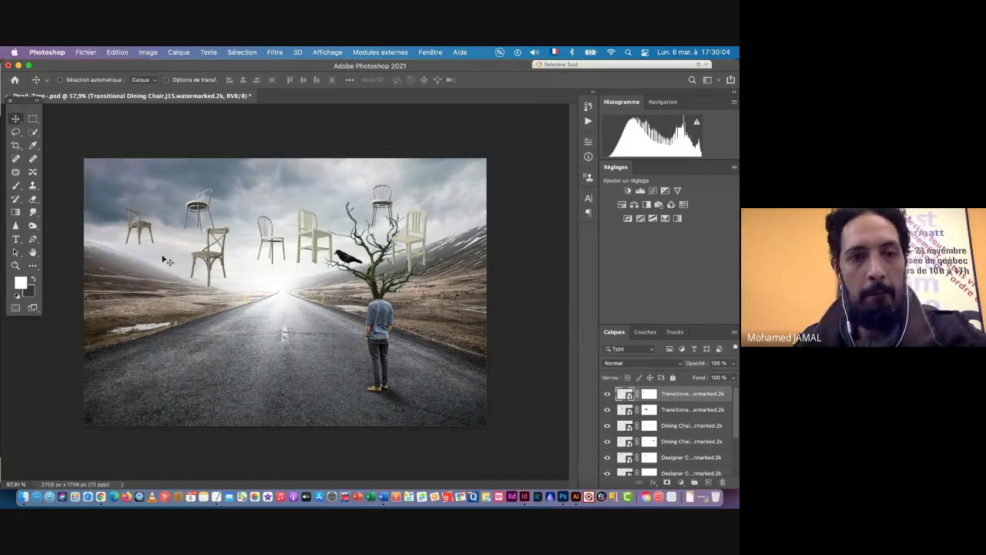
Enable automatic layer selection, move the Designer Chair.K07 slightly down and right, and scale it down with Free Transform
left_click(67, 81)
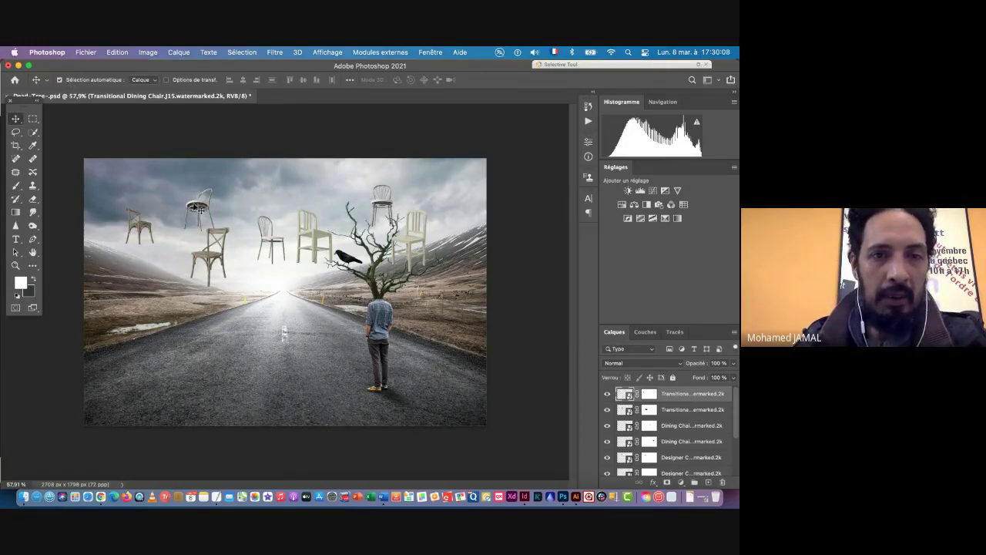
left_click_drag(199, 208, 217, 217)
key("super+t")
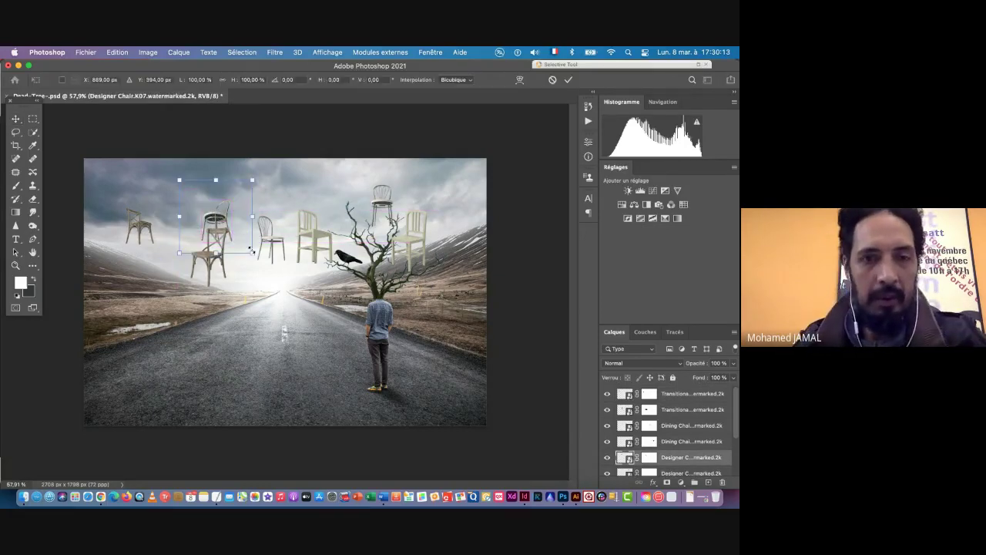
left_click_drag(249, 252, 211, 210)
key("Return")
Scale down the Transitional Dining Chair.H03 with Free Transform and shift it slightly right, below the Designer Chair.K07
left_click(209, 260)
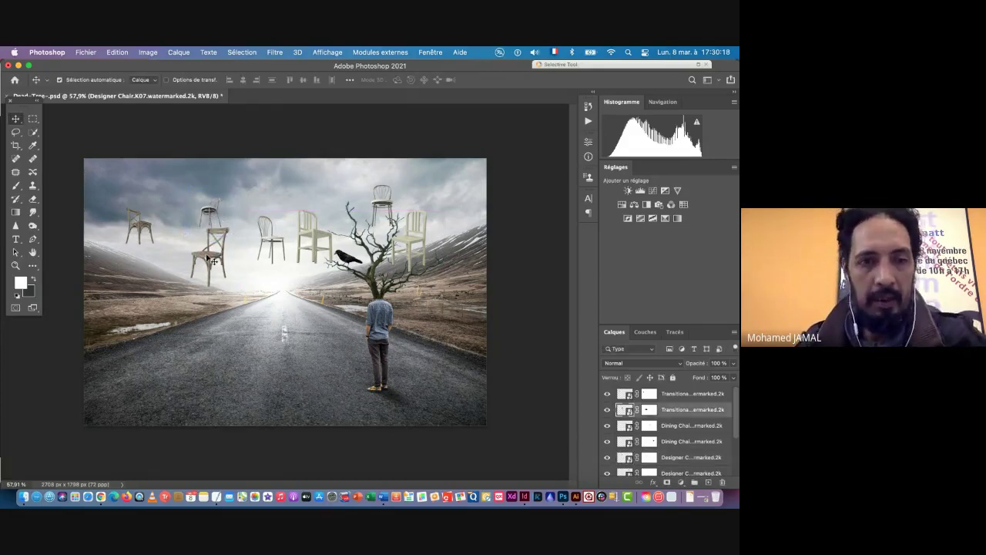
key("super+t")
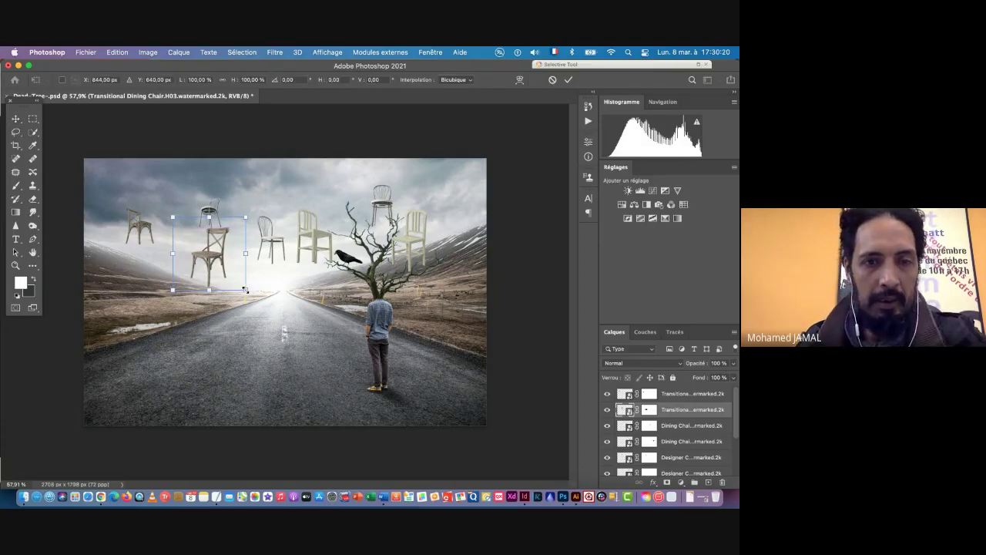
left_click_drag(245, 290, 229, 269)
key("Return")
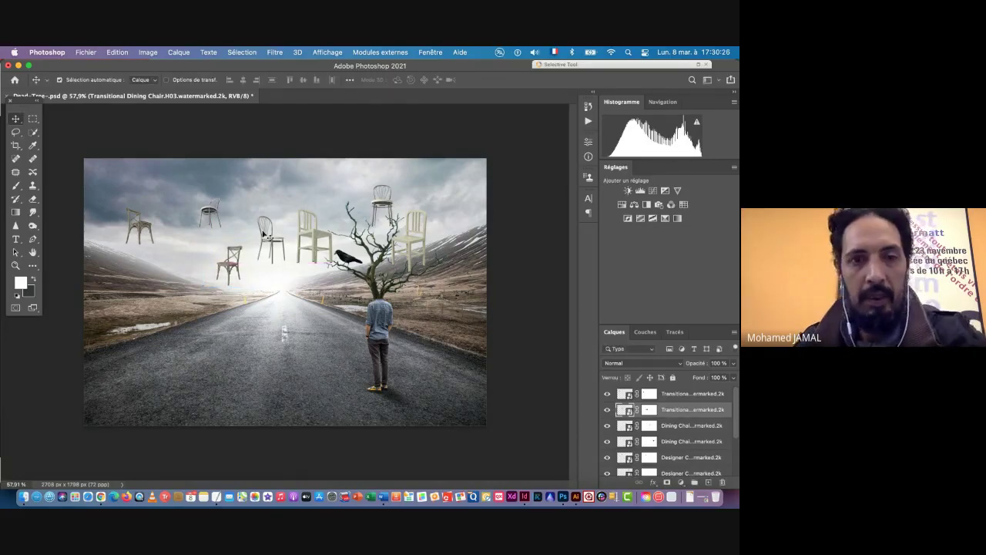
Scale down the Designer Chair.I03 with Free Transform and commit the transformation
left_click(271, 243)
key("super+t")
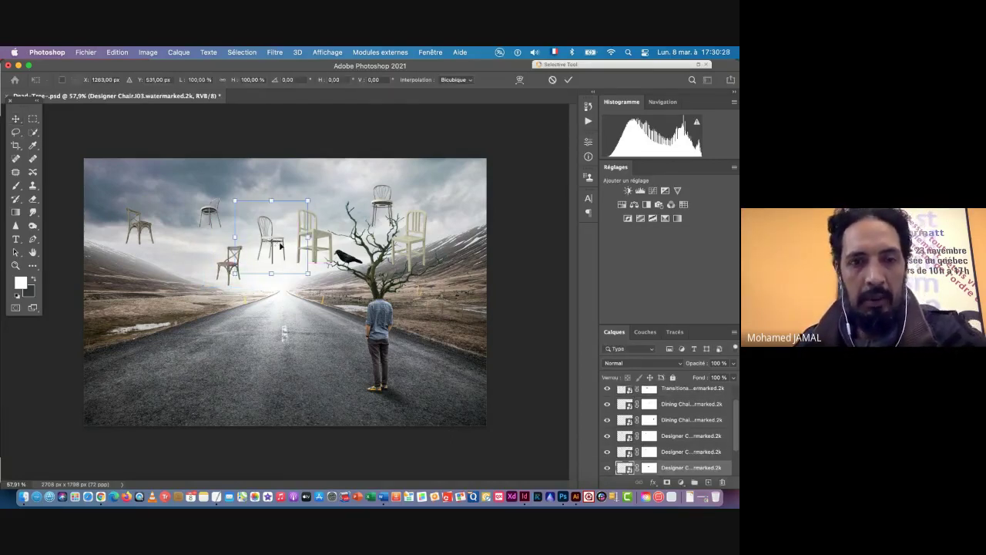
left_click_drag(306, 271, 265, 242)
key("Return")
Scale the Dining Chair.J07 to about 69% with Free Transform and move it down and right behind the crow
left_click(308, 241)
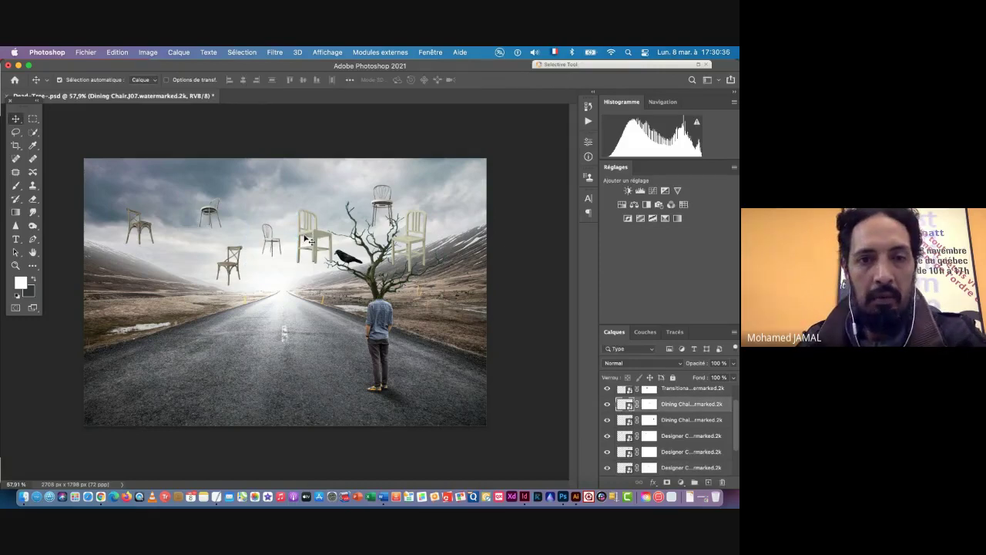
key("super+t")
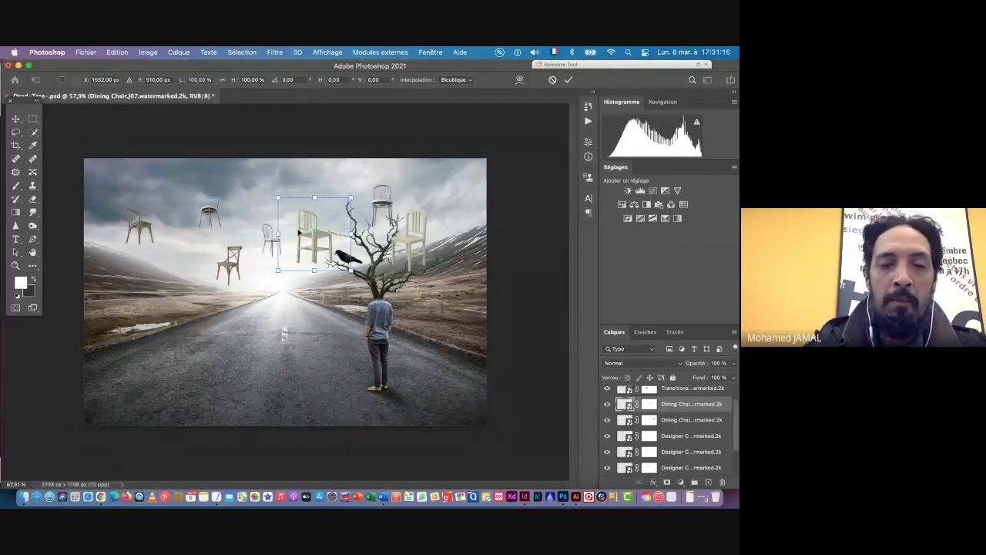
left_click_drag(351, 269, 326, 258)
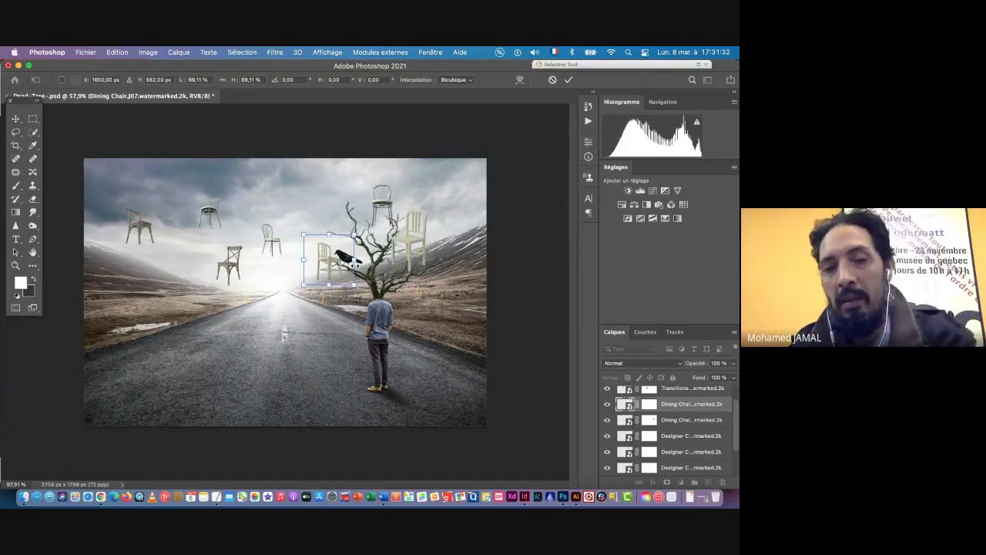
key("Return")
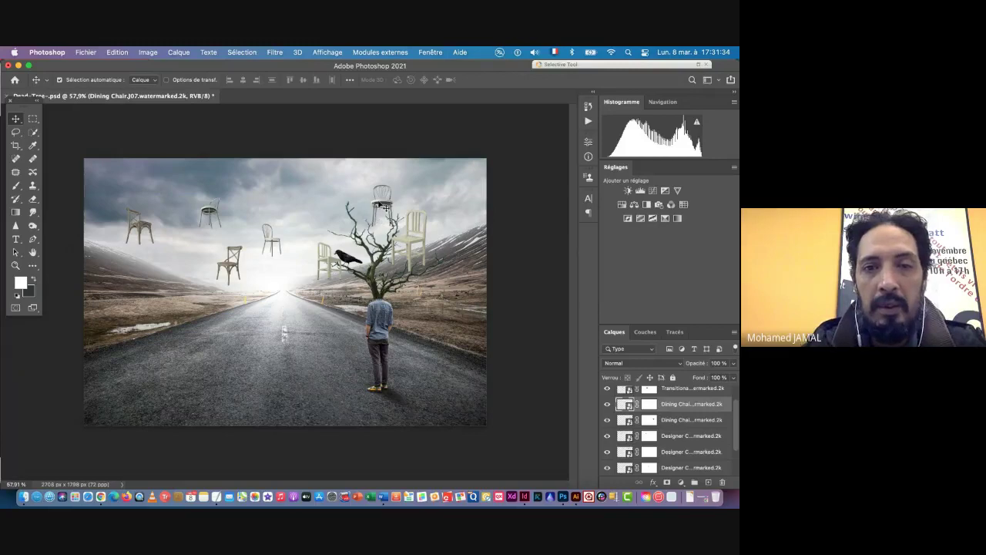
Move the Designer Chair.J05 slightly left and down over the tree's top branches and scale it down with Free Transform
left_click_drag(380, 204, 365, 211)
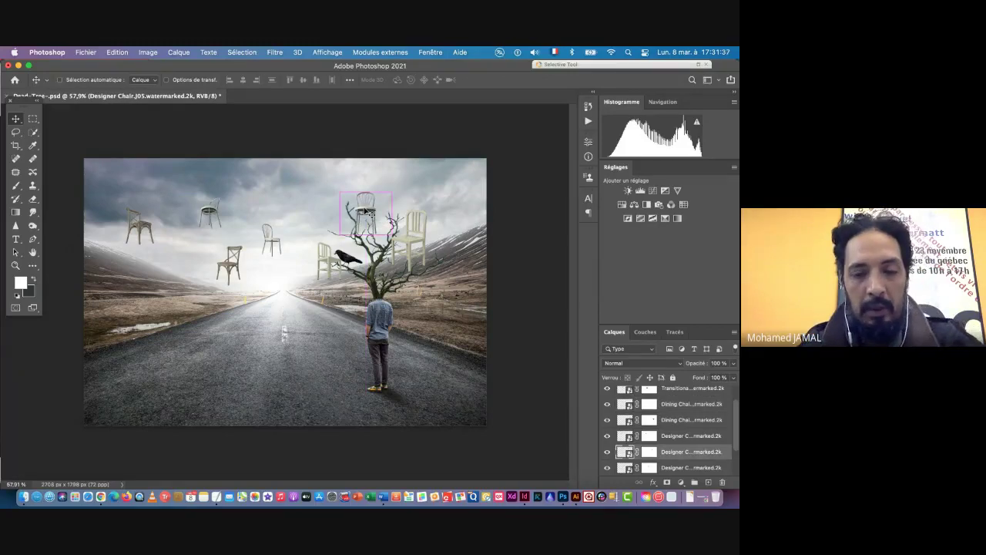
key("super+t")
mouse_move(400, 246)
left_mouse_down()
mouse_move(392, 240)
mouse_move(441, 254)
mouse_move(406, 245)
mouse_move(417, 242)
left_mouse_up()
key("Return")
Scale down the Dining Chair.H11 beside the tree's outer branches with Free Transform
left_click(416, 245, "super")
key("super+t")
key("Return")
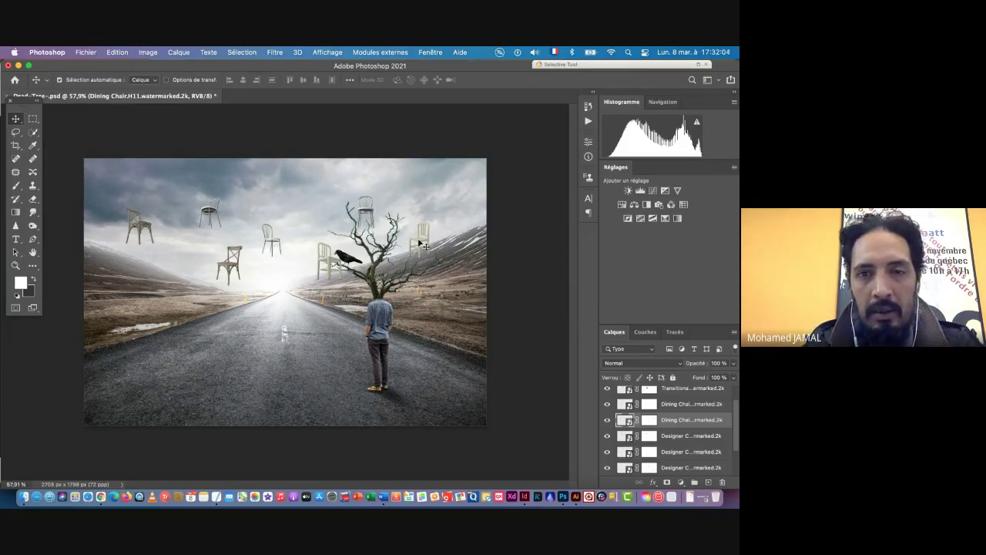
Duplicate the Dining Chair.H11 above the crow, scale the copy down, and place its layer below the other chair layers
left_click_drag(421, 244, 316, 238)
key("super+t")
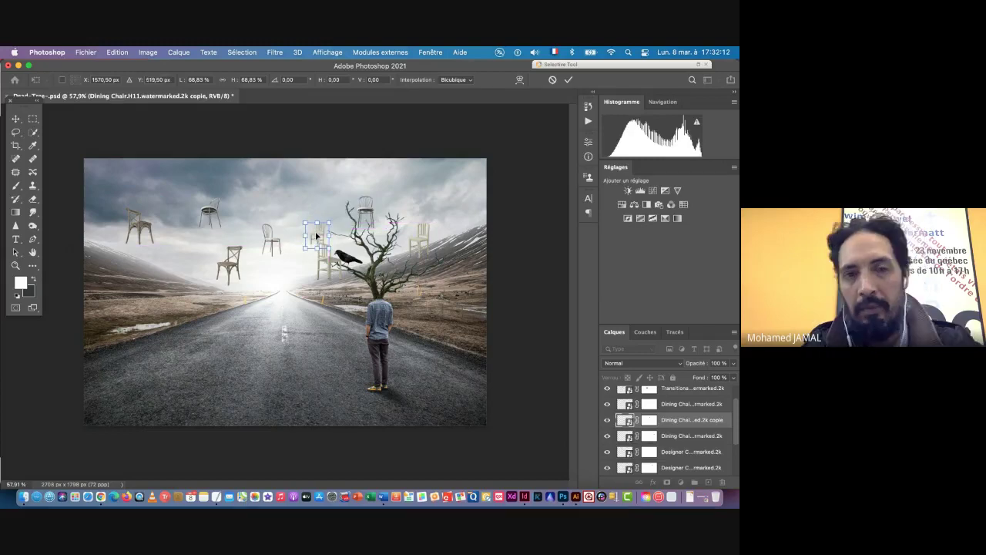
key("Return")
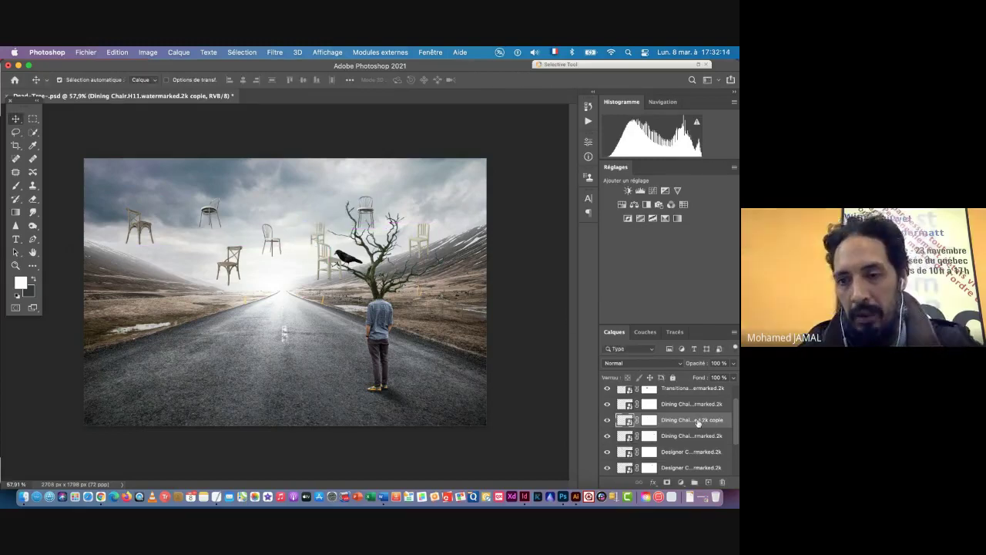
left_click_drag(698, 420, 676, 444)
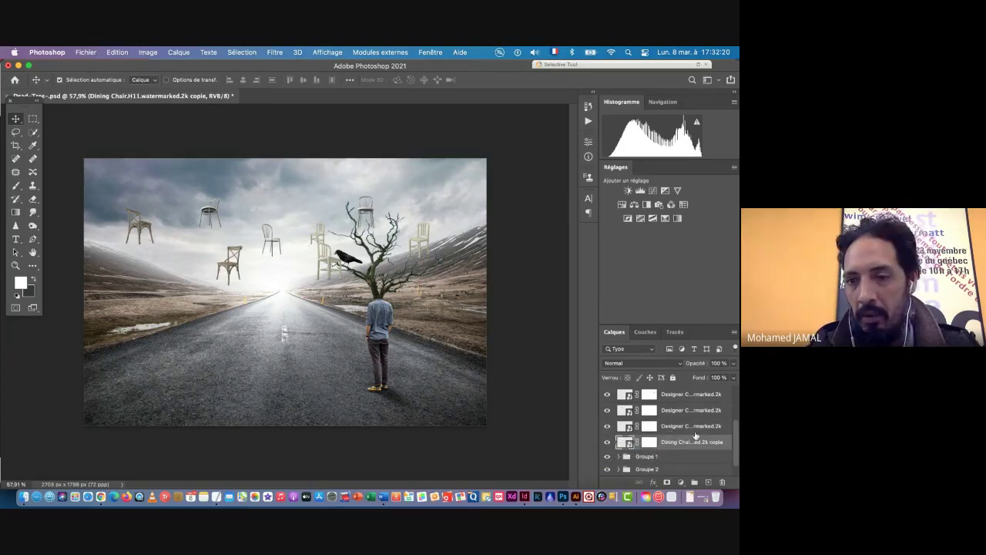
Group all the chair layers and place the new group between Groupe 1 and Groupe 2 in the layer stack
scroll(691, 430, "up", 3)
left_click(676, 395, "shift")
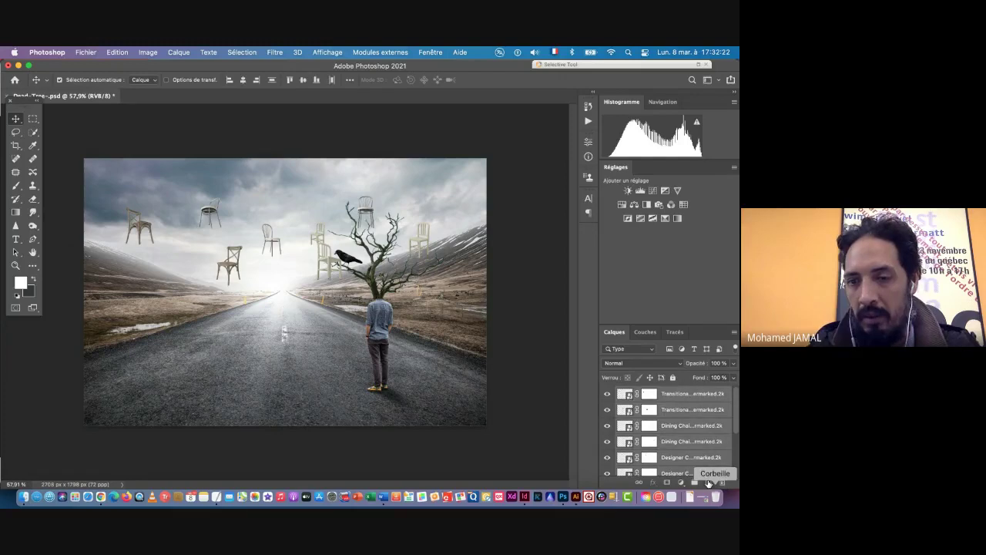
left_click(694, 483)
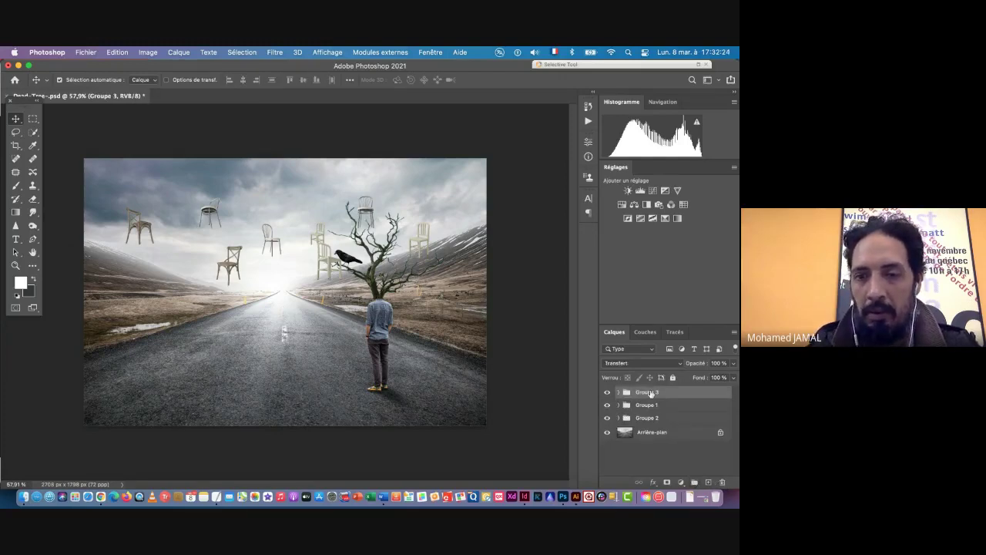
left_click_drag(651, 394, 645, 422)
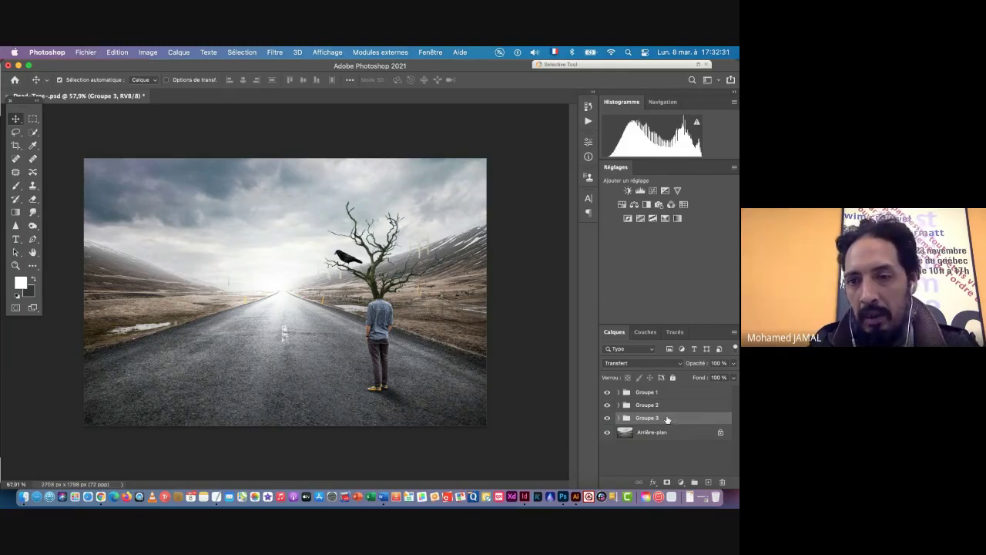
left_click_drag(666, 407, 664, 397)
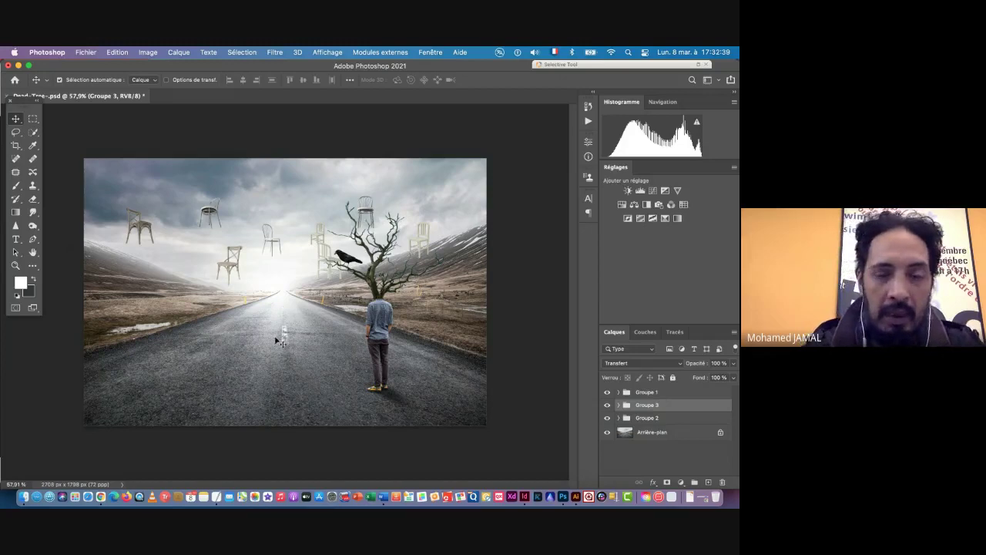
Add an empty layer above Groupe 3 and ready the Line tool in Forme mode with no fill and a solid 1 px white stroke
left_click(709, 482)
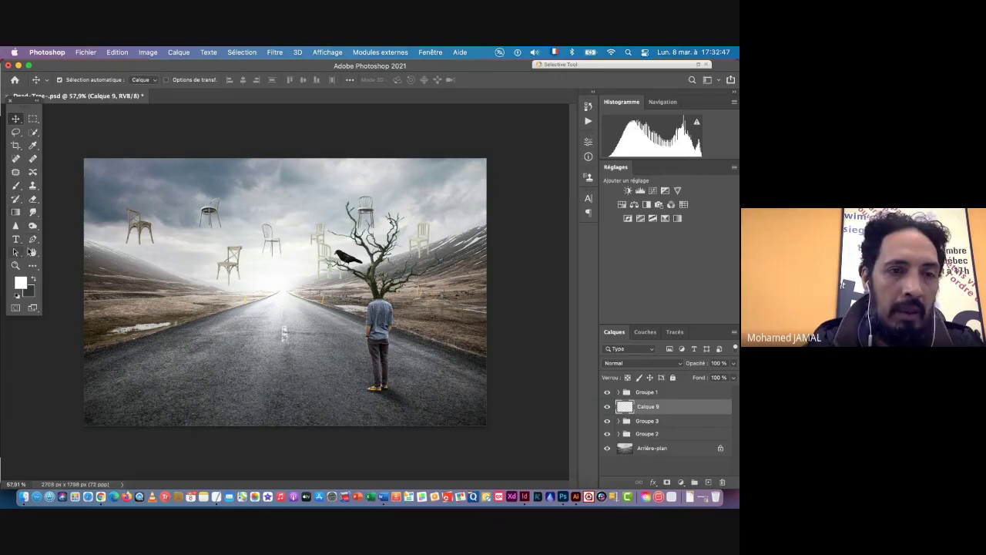
left_click(32, 266)
left_click(34, 268)
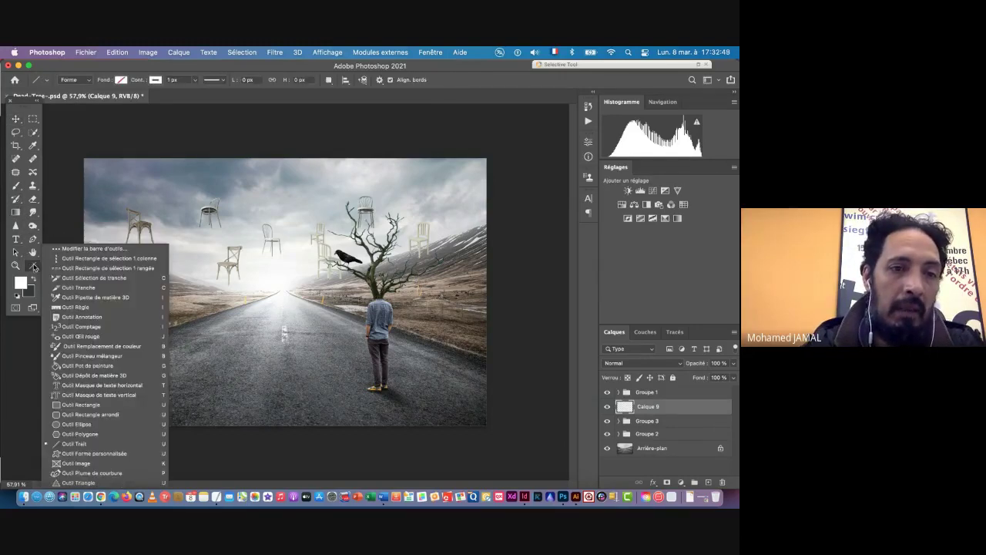
left_click(68, 445)
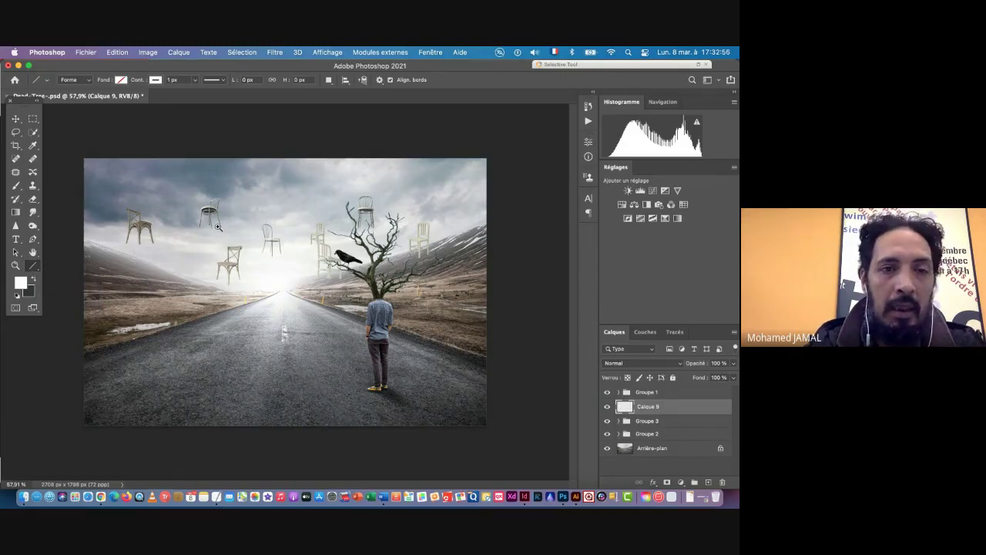
left_click_drag(218, 226, 241, 233)
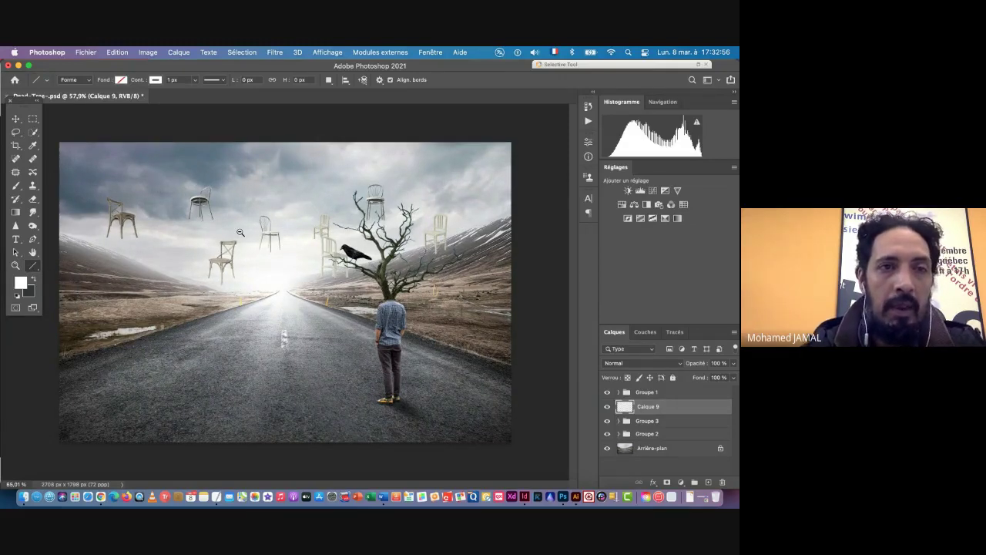
left_click_drag(240, 233, 321, 233)
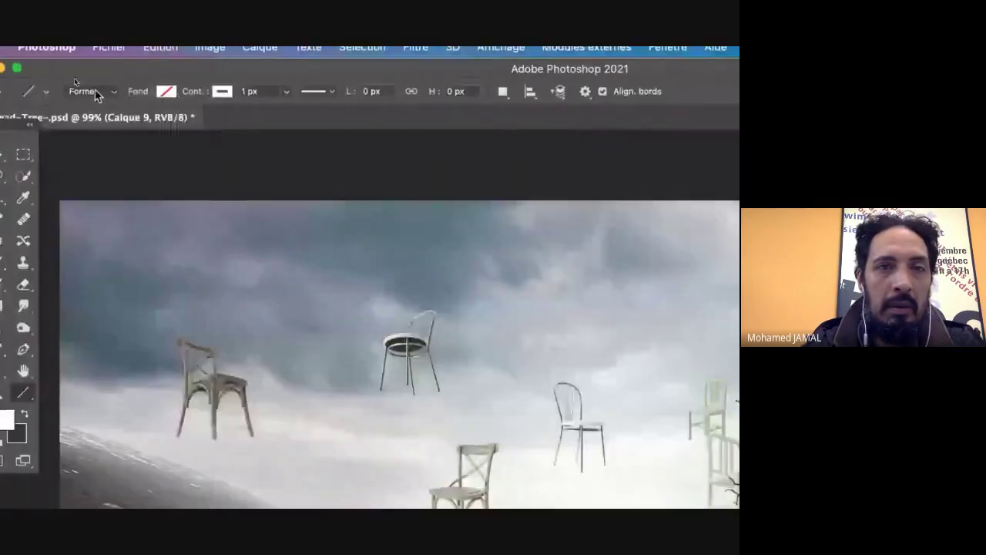
left_click(98, 91)
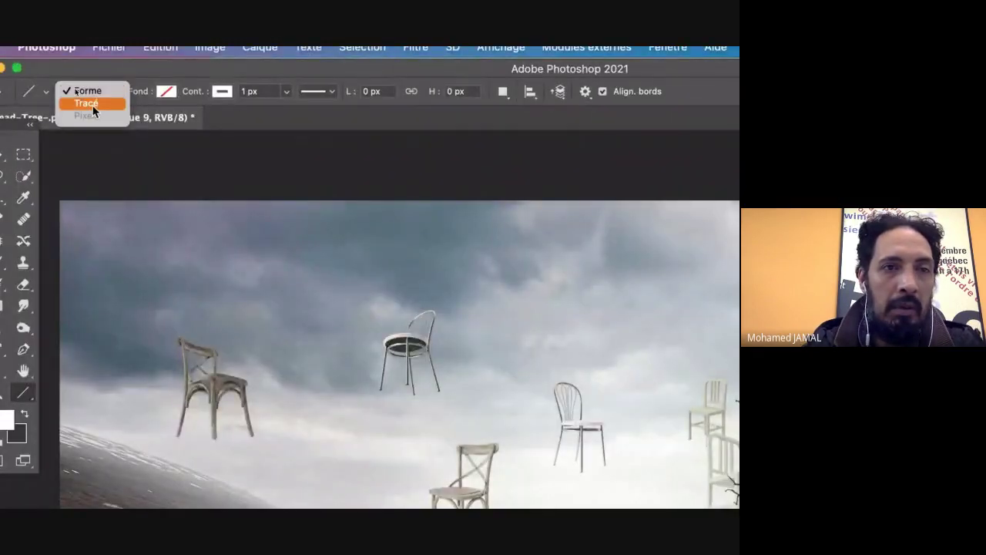
left_click(93, 93)
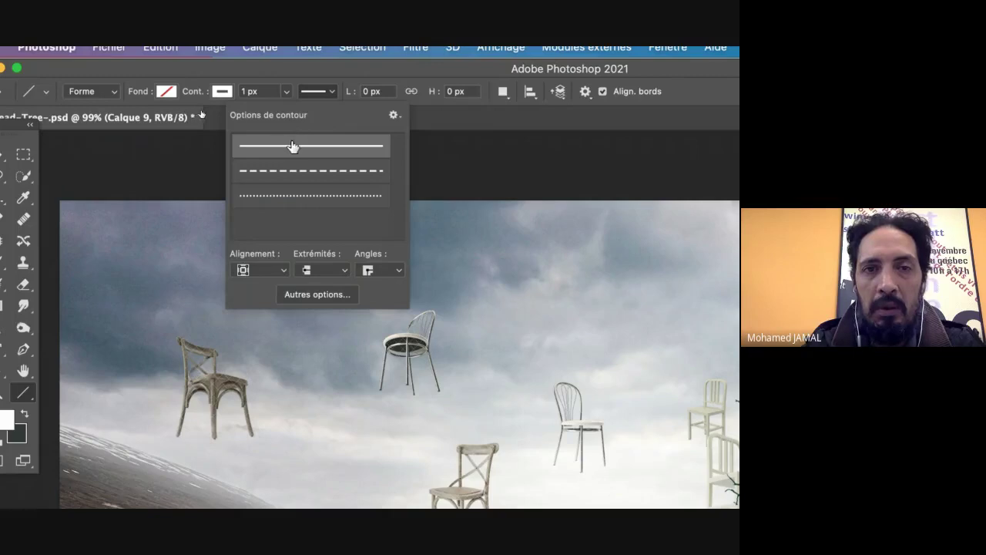
left_click(396, 100)
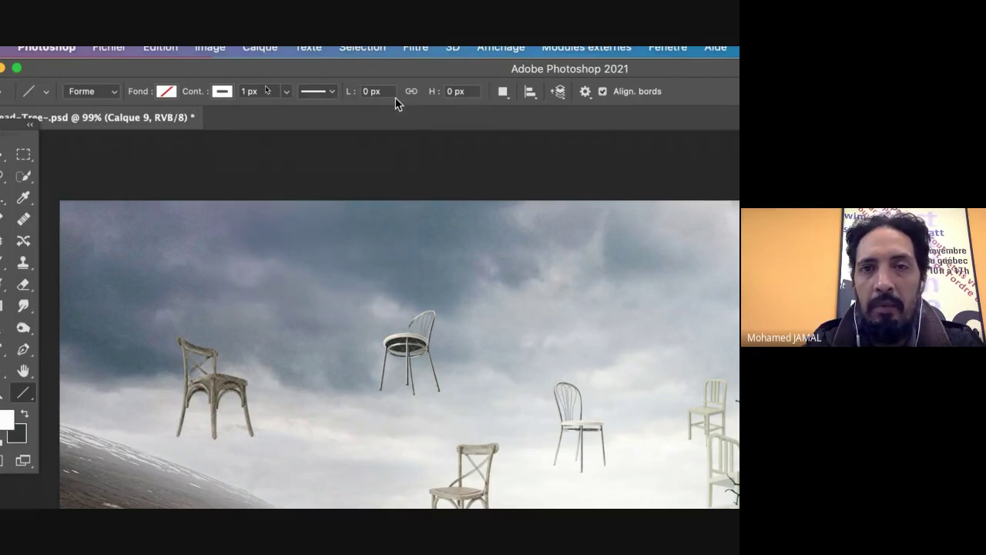
Draw two vertical 1 px white lines from the Transitional Dining Chair.J15 backrest corners up past the canvas edge, the second about 371 px long
left_click_drag(265, 296, 238, 297)
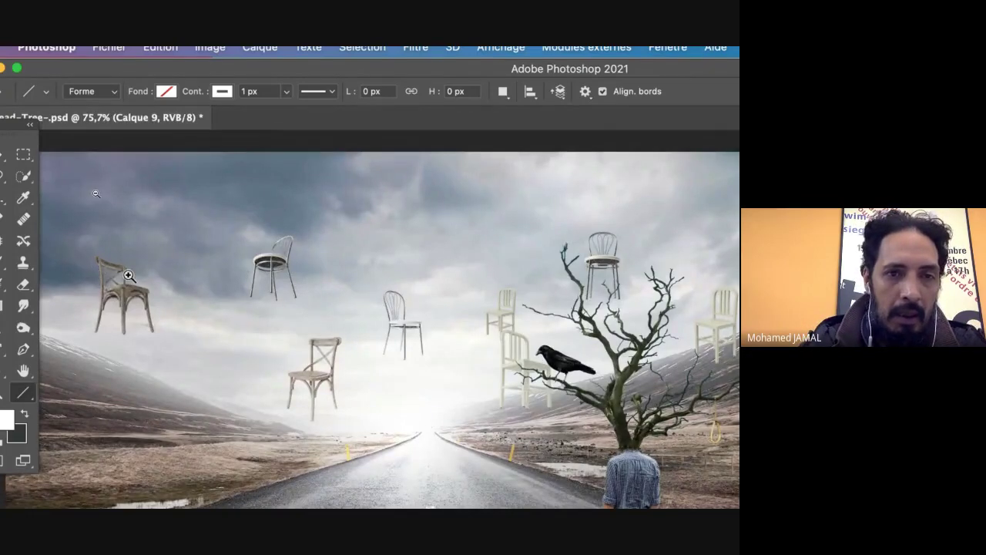
left_click_drag(129, 276, 96, 276)
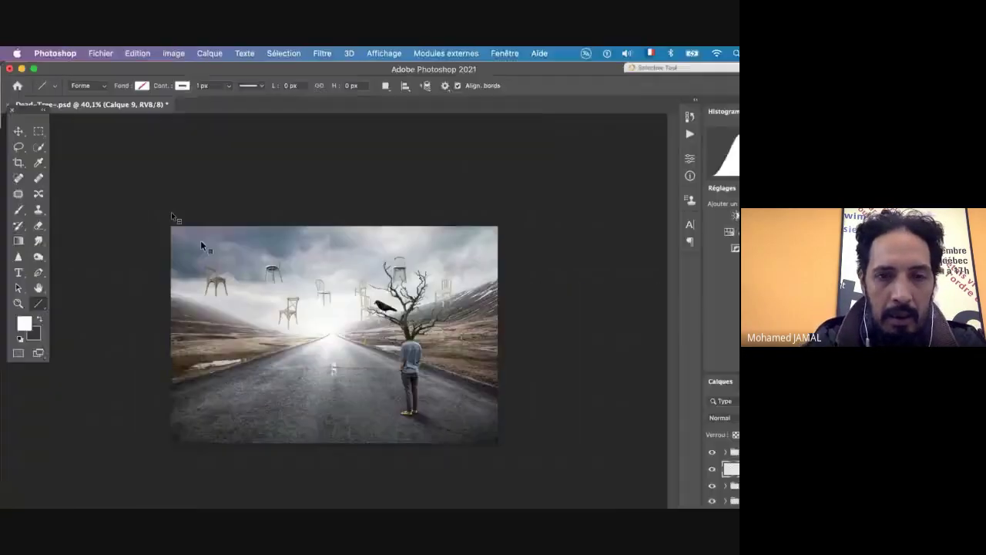
scroll(170, 211, "up", 4)
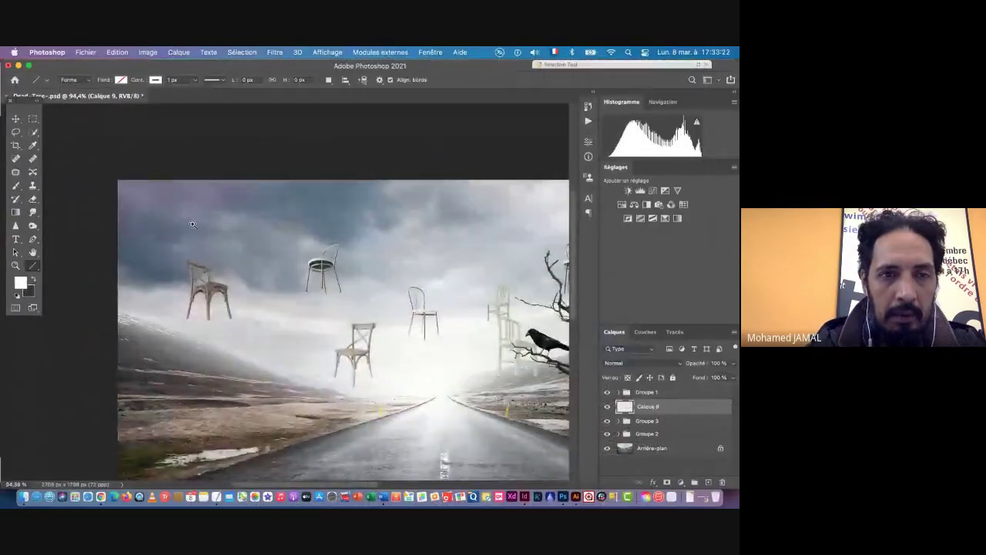
scroll(196, 224, "up", 4)
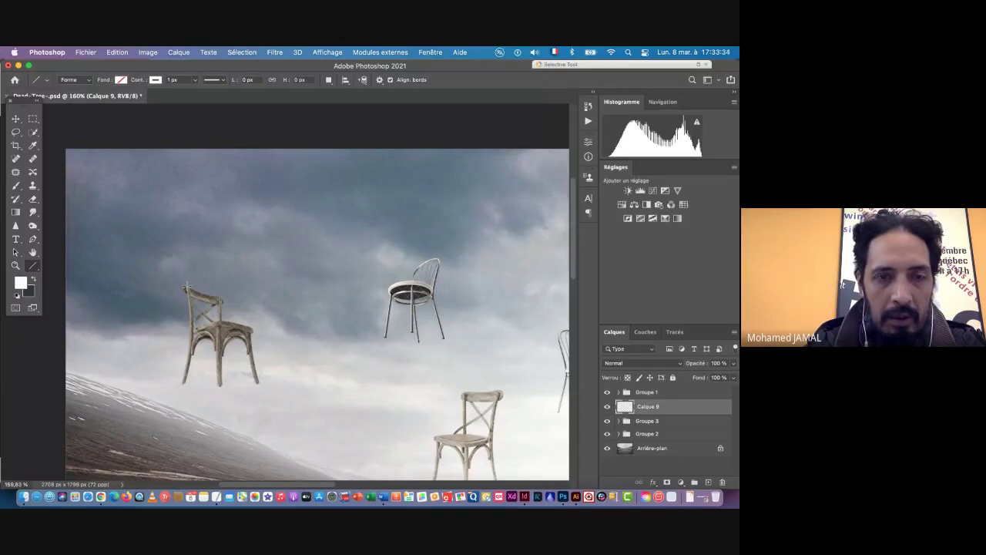
left_click_drag(186, 287, 186, 147)
left_click_drag(220, 296, 219, 145)
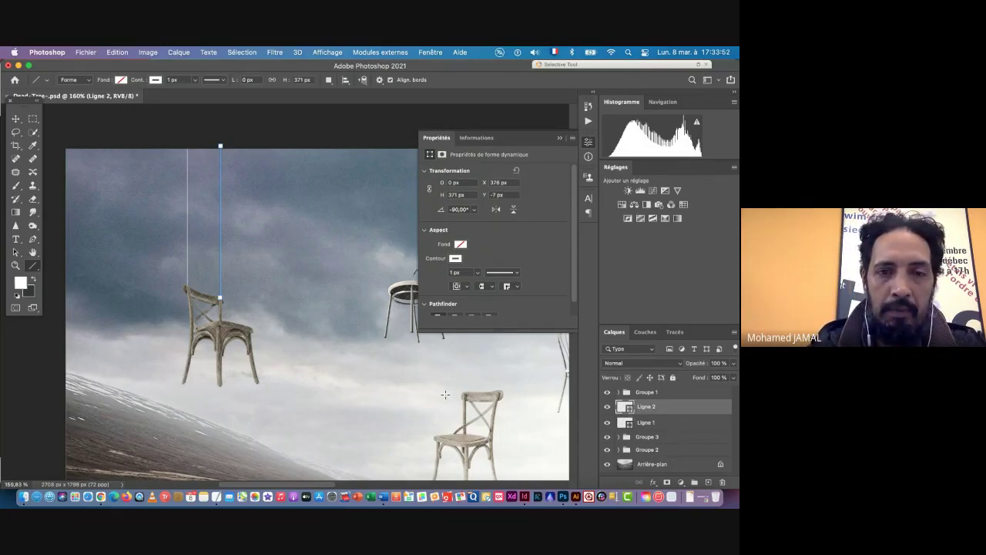
Draw two vertical suspension lines, about 278 px and 295 px long, from the Designer Chair.K07 backrest up past the canvas edge
left_click_drag(388, 355, 234, 388)
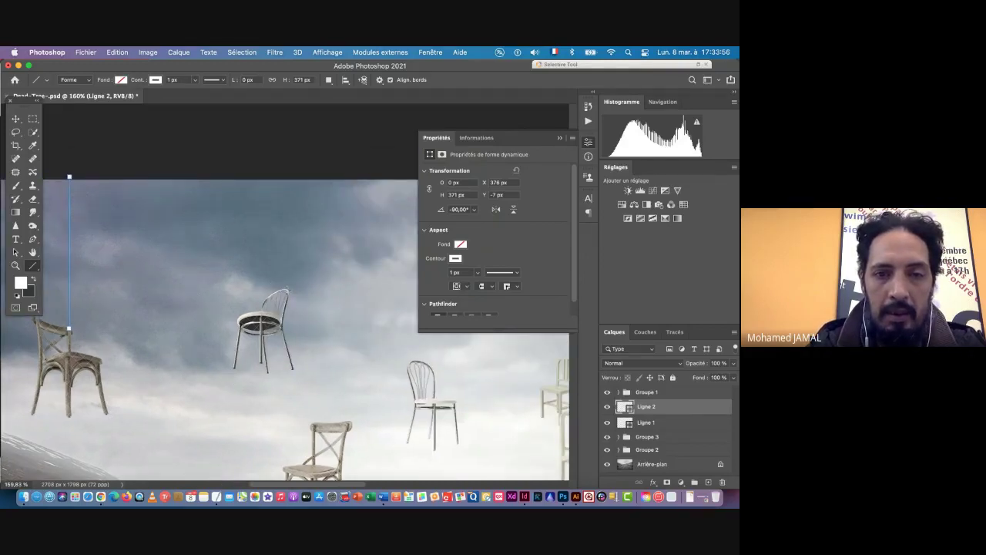
left_click_drag(288, 290, 287, 176)
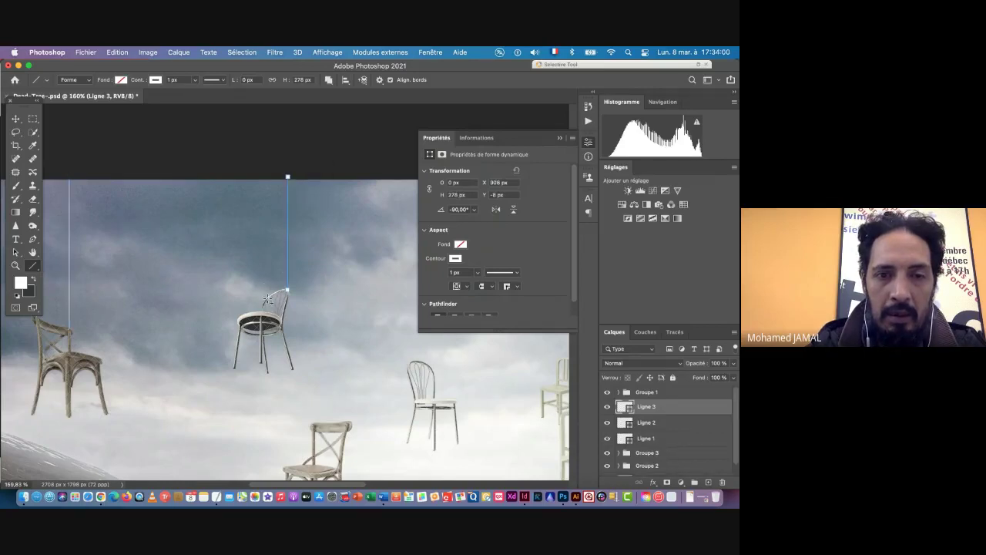
mouse_move(266, 298)
left_mouse_down()
mouse_move(270, 166)
mouse_move(268, 177)
left_mouse_up()
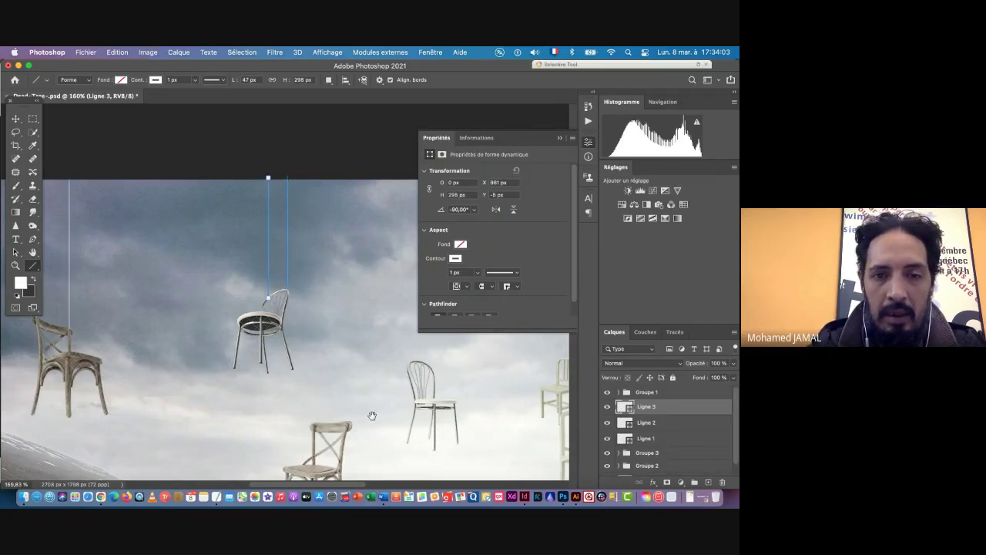
Draw two vertical 1 px suspension lines, about 598 px and 602 px long, from the cross-back chair's top corners up past the canvas edge
left_click_drag(372, 416, 327, 372)
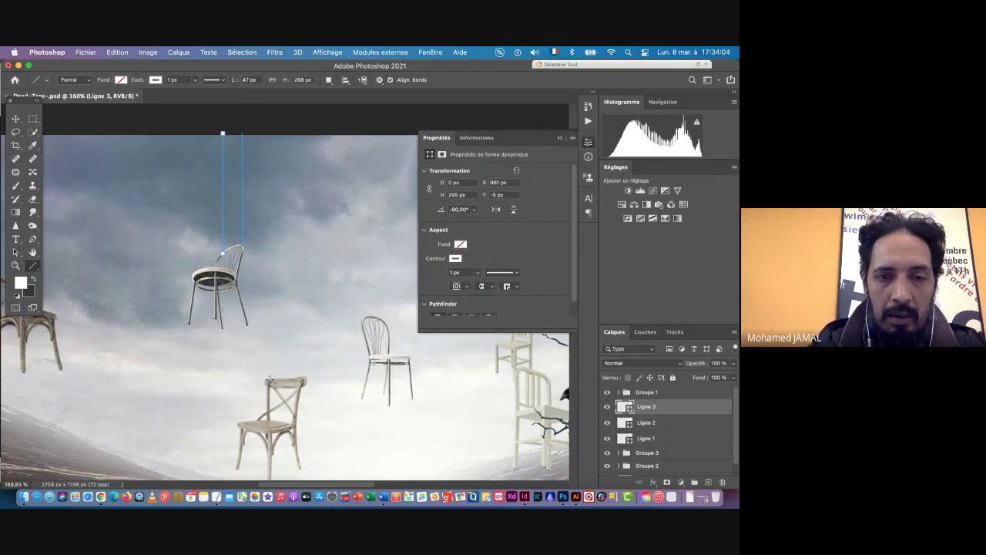
left_click_drag(268, 380, 270, 135)
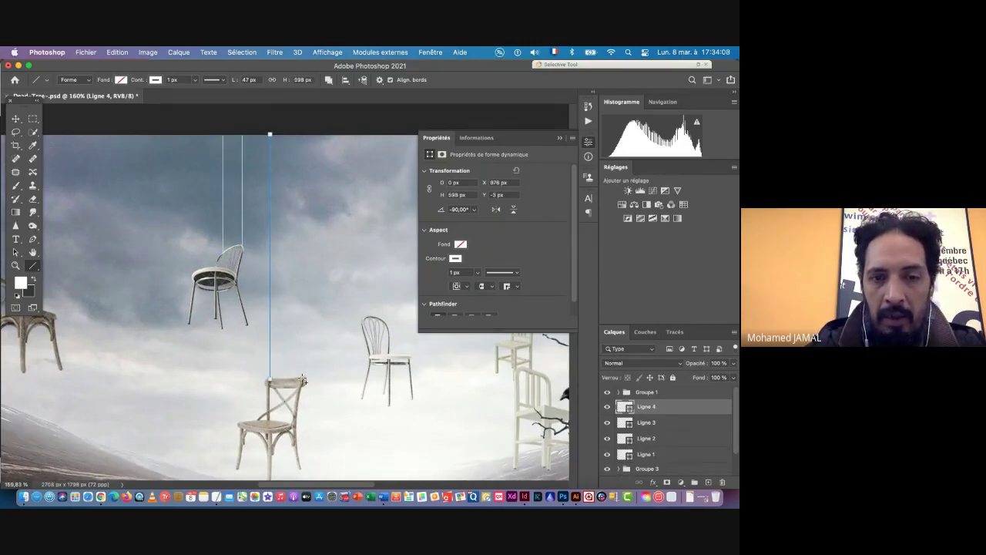
left_click_drag(303, 380, 301, 131)
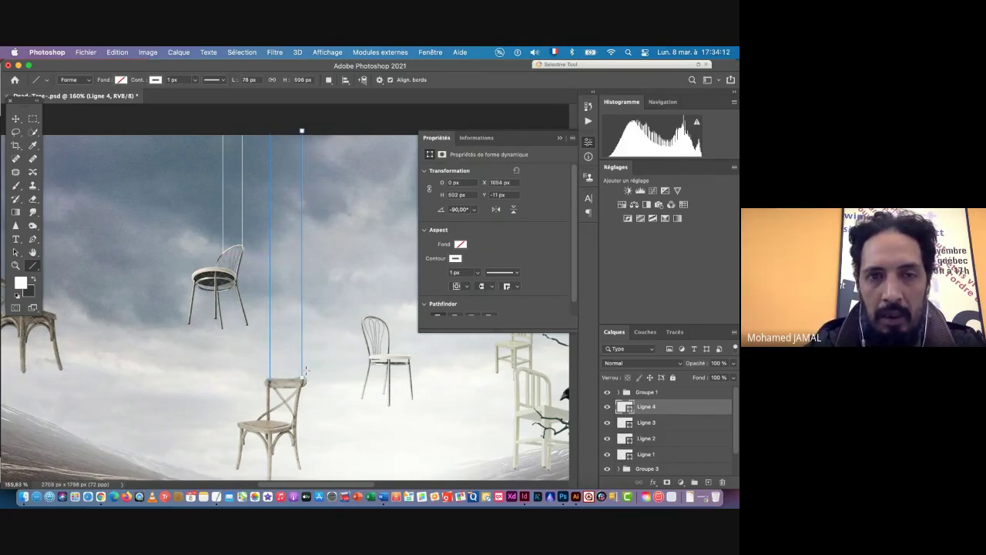
Thin the stroke of the Ligne 3 suspension lines above the round-seat metal chair to 0,5 px
left_click_drag(236, 366, 298, 378)
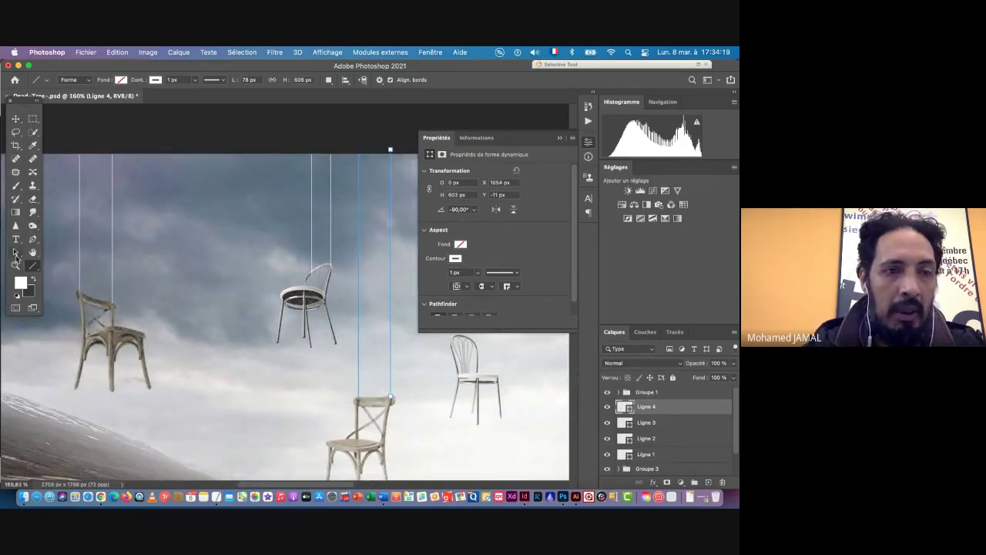
left_click(15, 253)
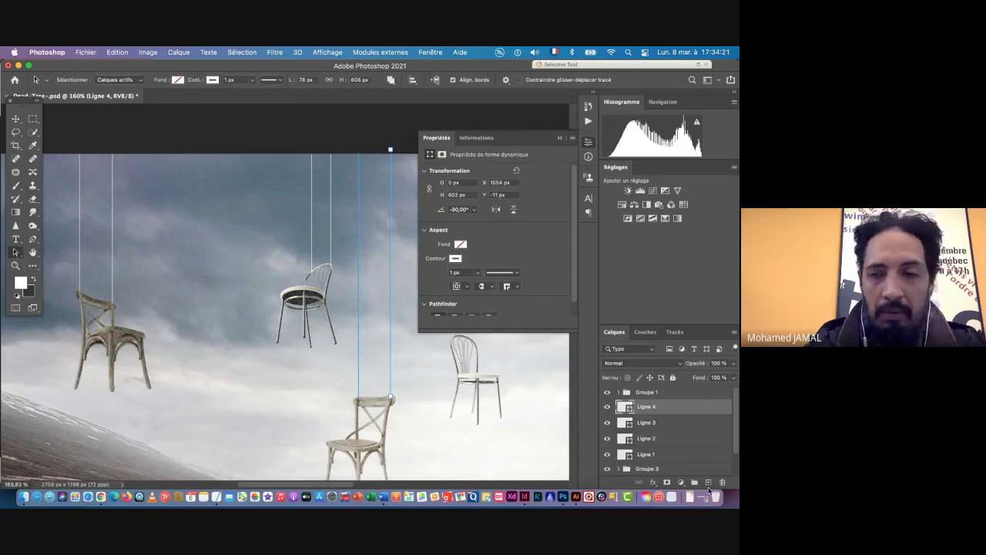
left_click(658, 426)
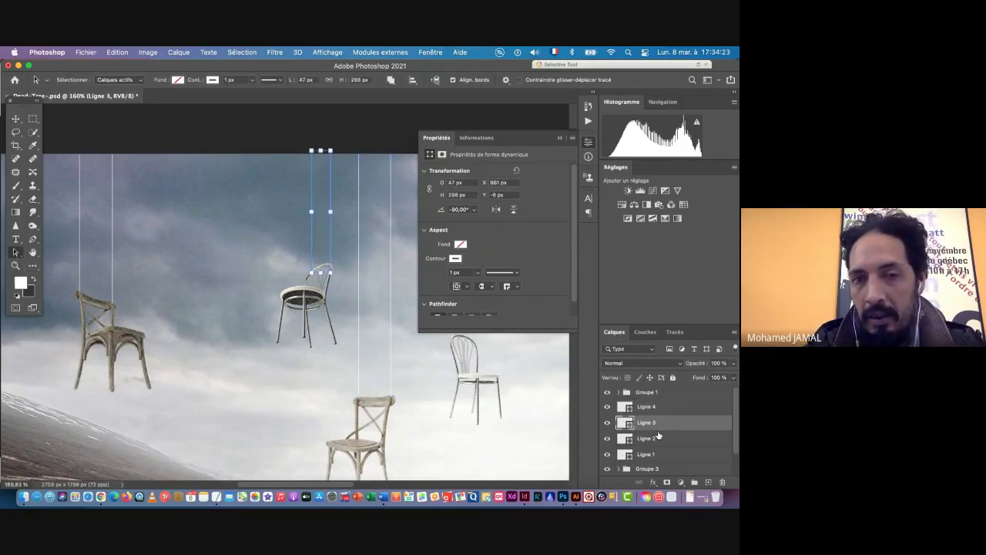
left_click(237, 80)
type("0,5")
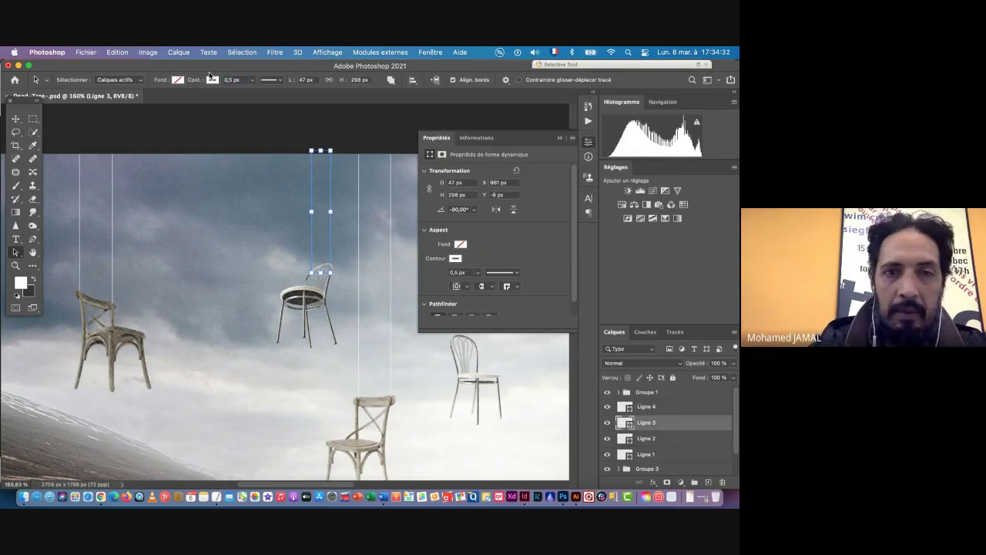
key("Return")
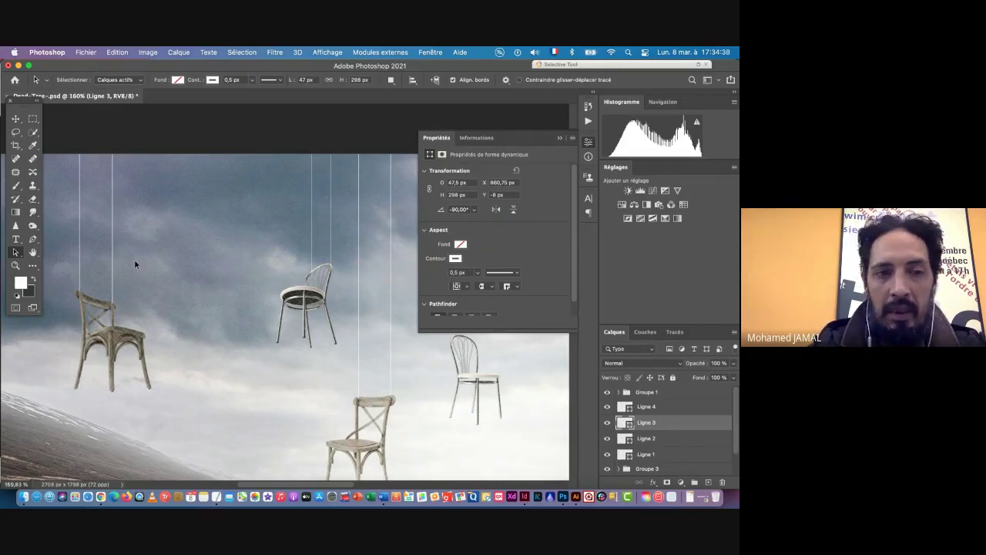
Draw two vertical 1 px lines, about 516 px and 465 px long, from the spindle-back metal chair up past the canvas edge
scroll(198, 363, "right", 10)
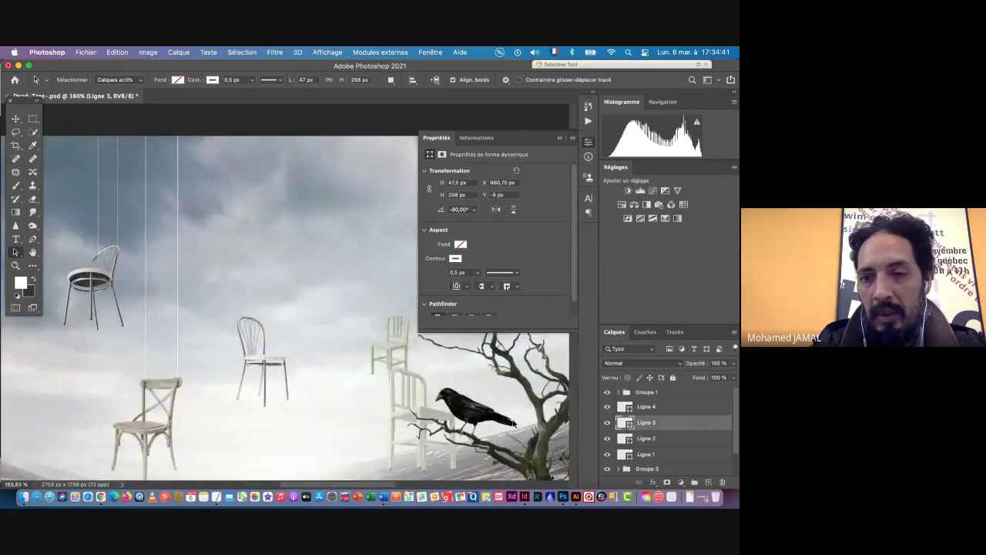
left_click(644, 407)
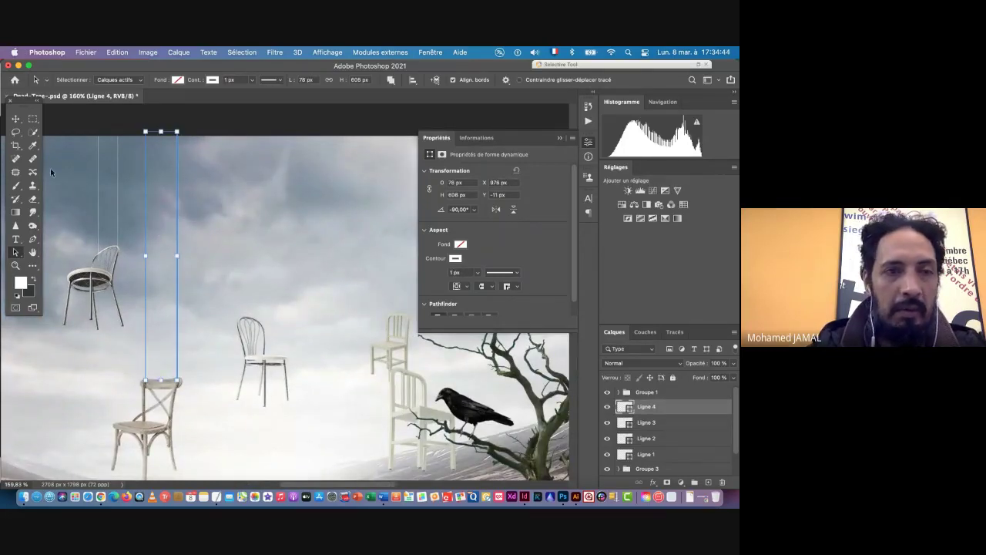
left_click(32, 253)
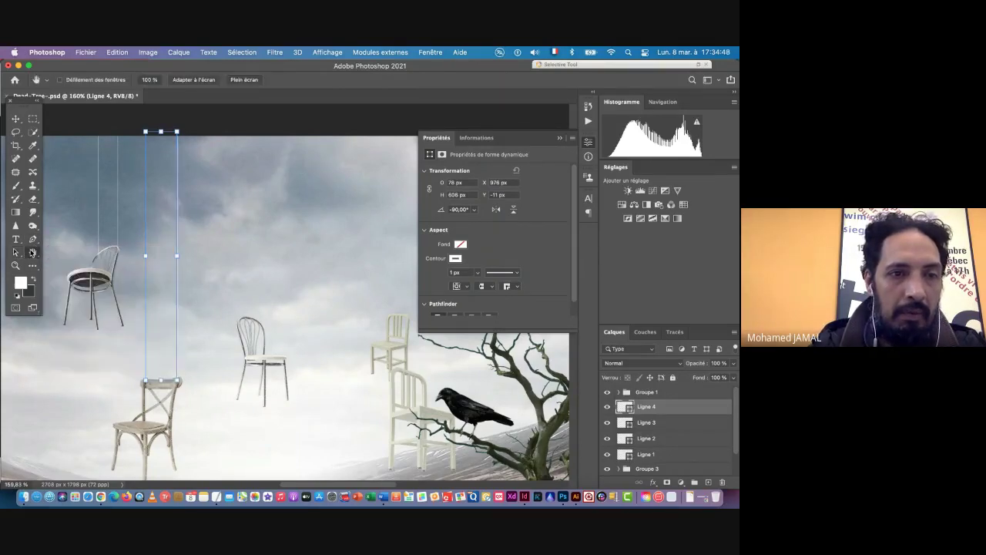
double_click(32, 253)
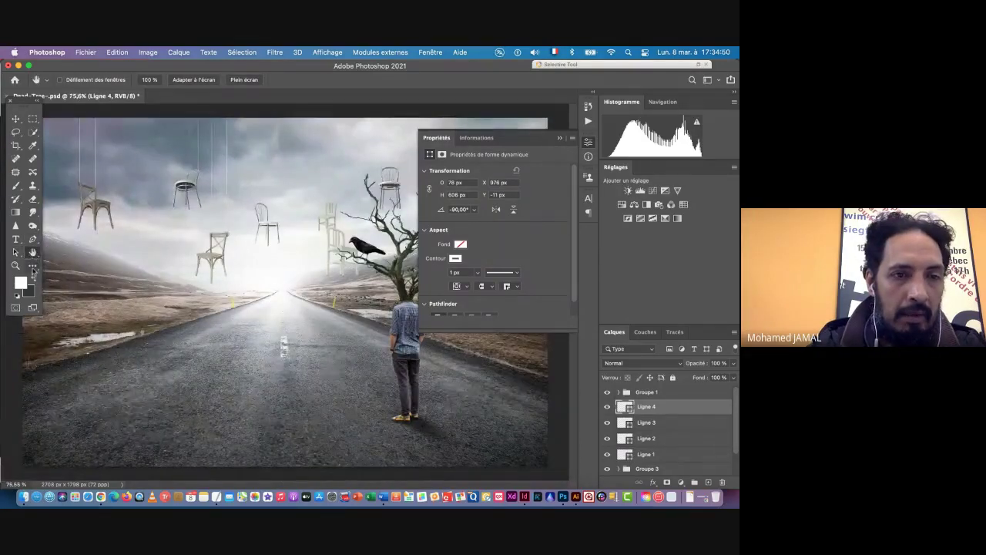
left_click(32, 266)
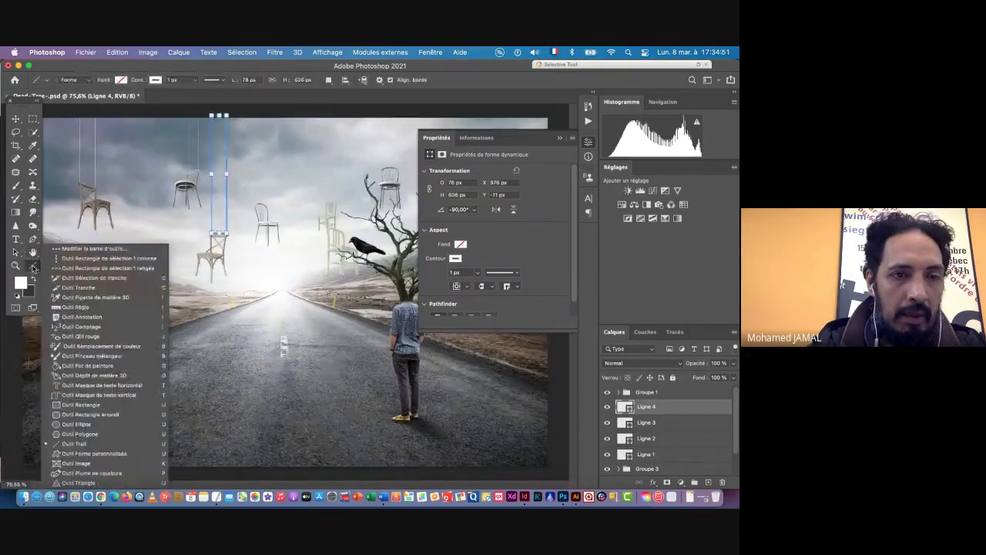
left_click(74, 444)
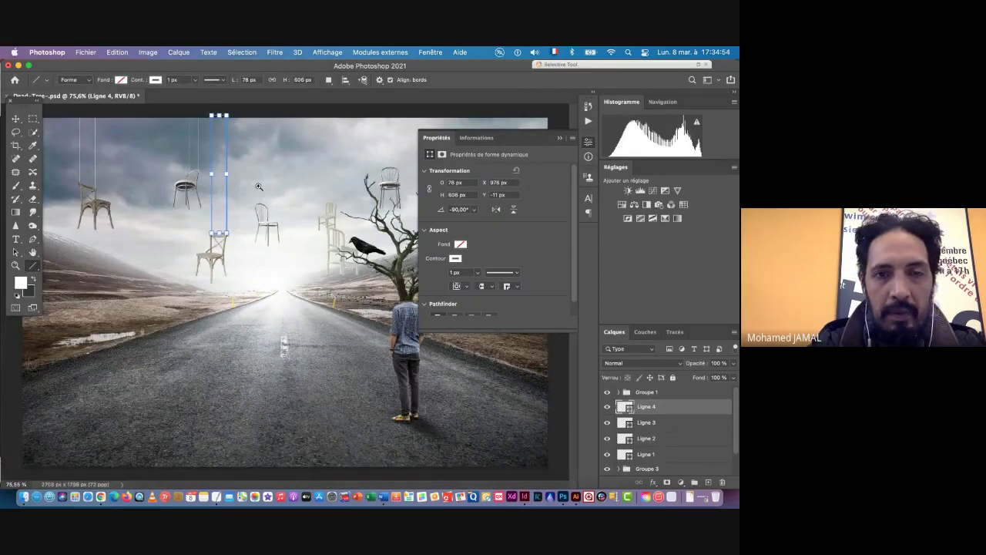
left_click_drag(259, 186, 267, 255)
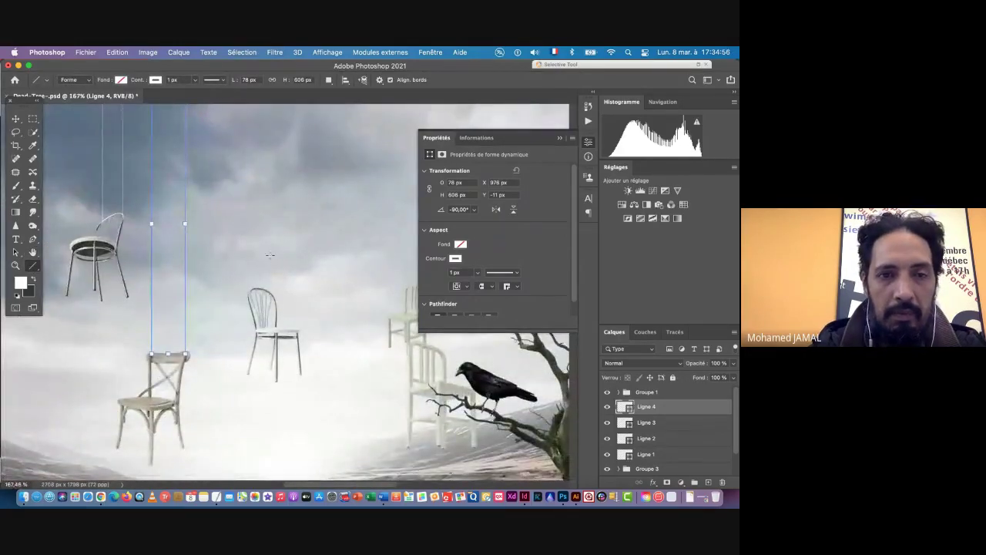
left_click_drag(250, 288, 250, 107)
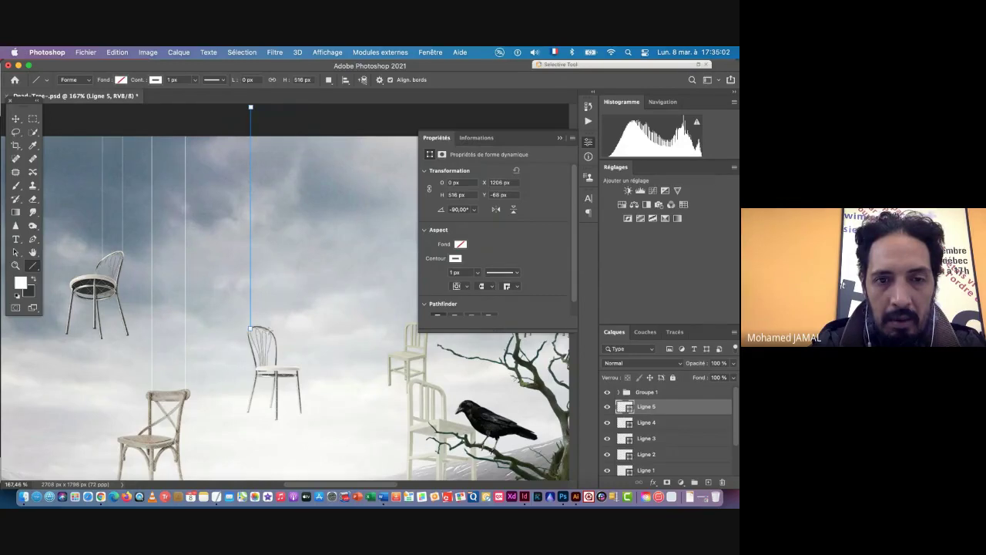
left_click_drag(268, 330, 268, 130)
Set the stroke width of the Ligne 5 and Ligne 6 suspension lines together to 0,7 px
scroll(229, 348, "right", 5)
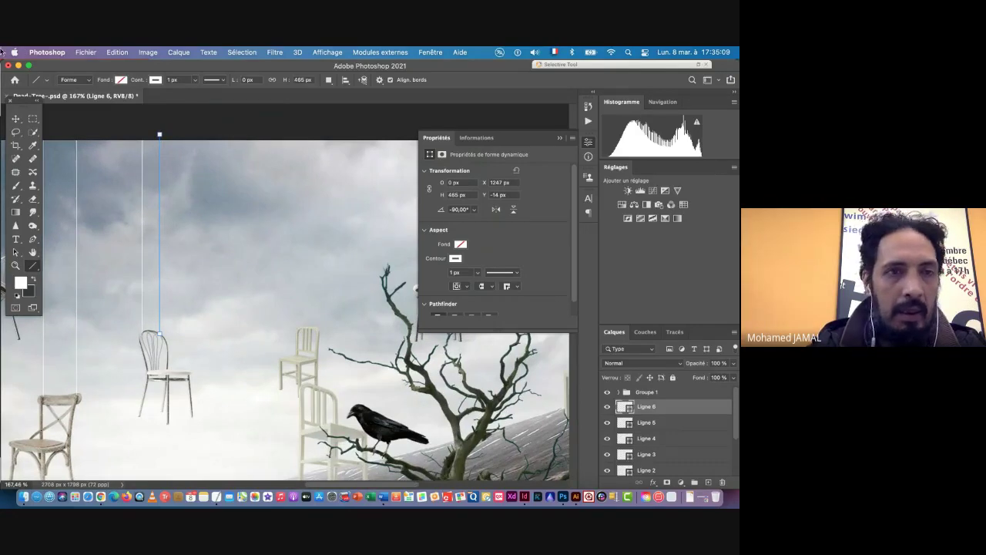
left_click(15, 252)
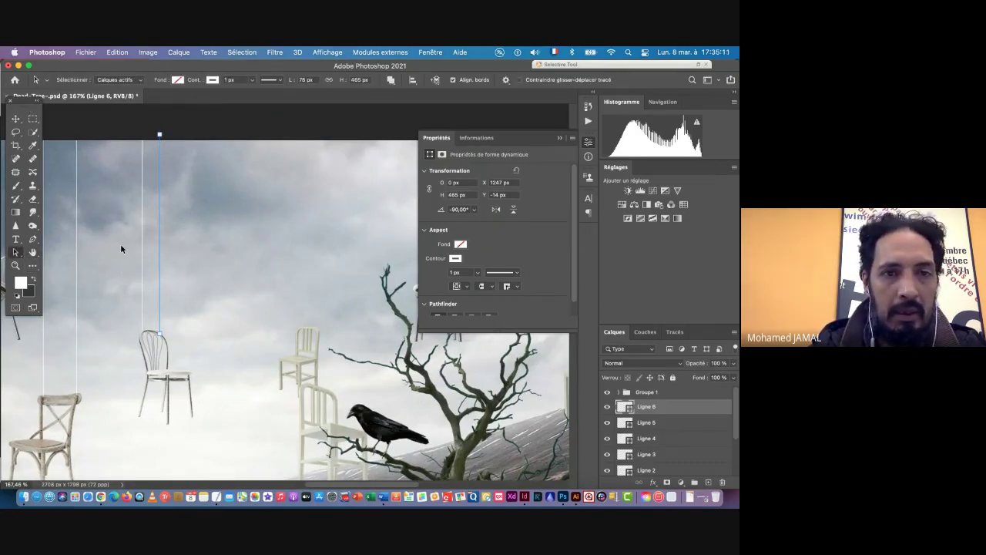
left_click(649, 426)
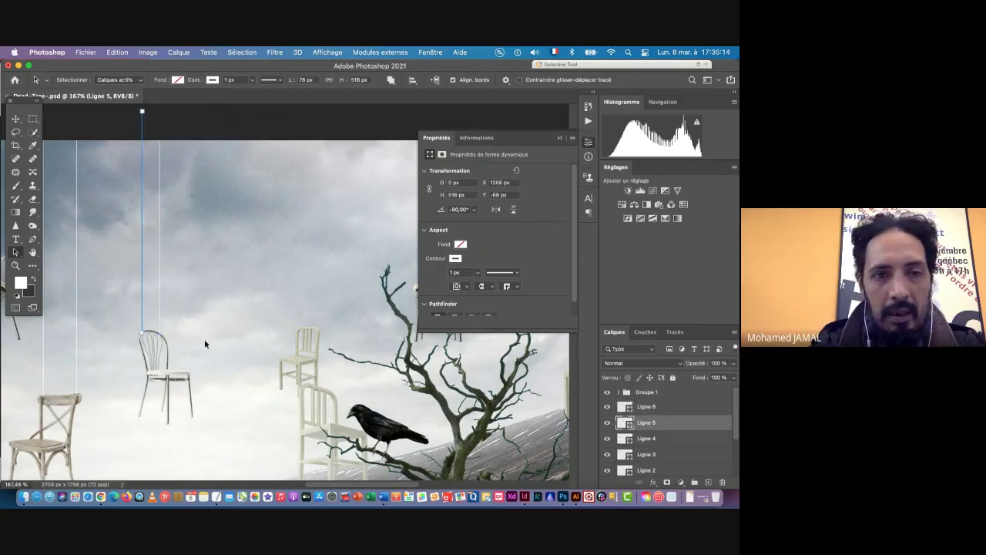
left_click(645, 408, "shift")
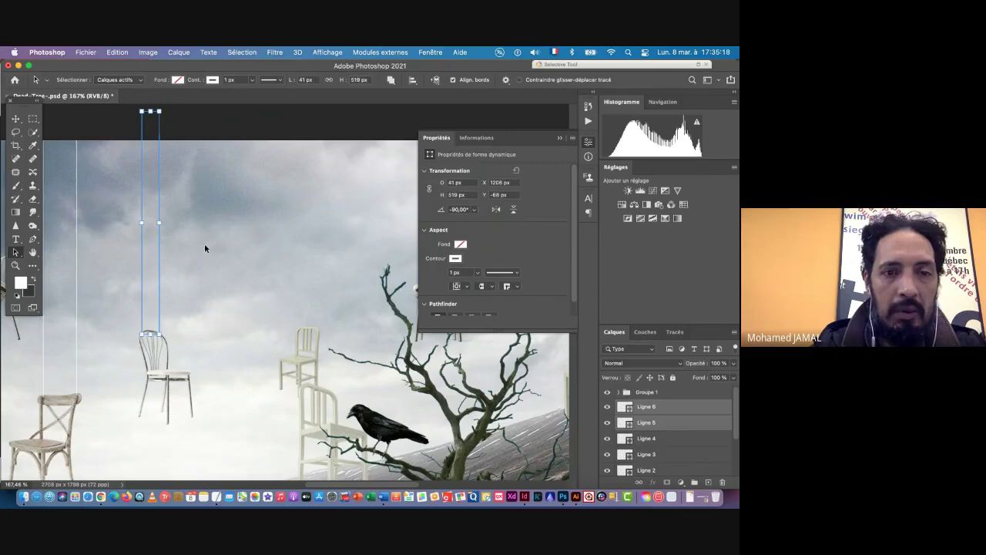
left_click(233, 82)
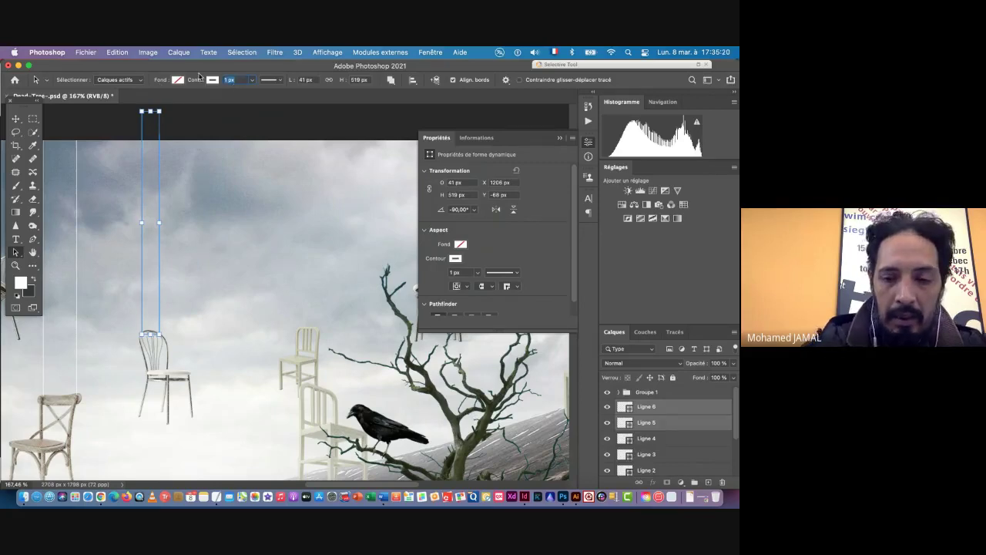
type("0,7")
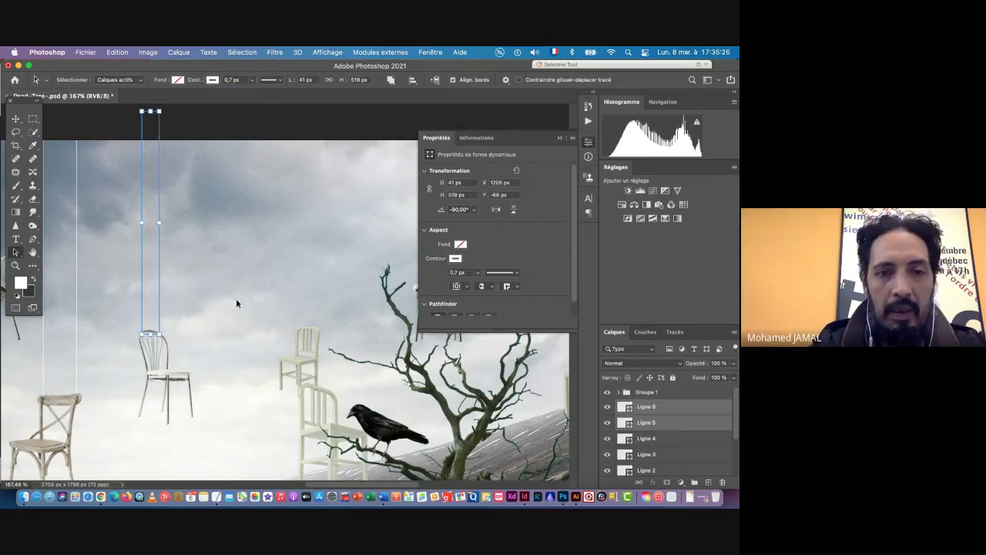
Draw two vertical 0,7 px lines, about 447 px and 446 px long, from the smaller cream slatted chair's backrest up past the canvas edge
left_click(36, 269)
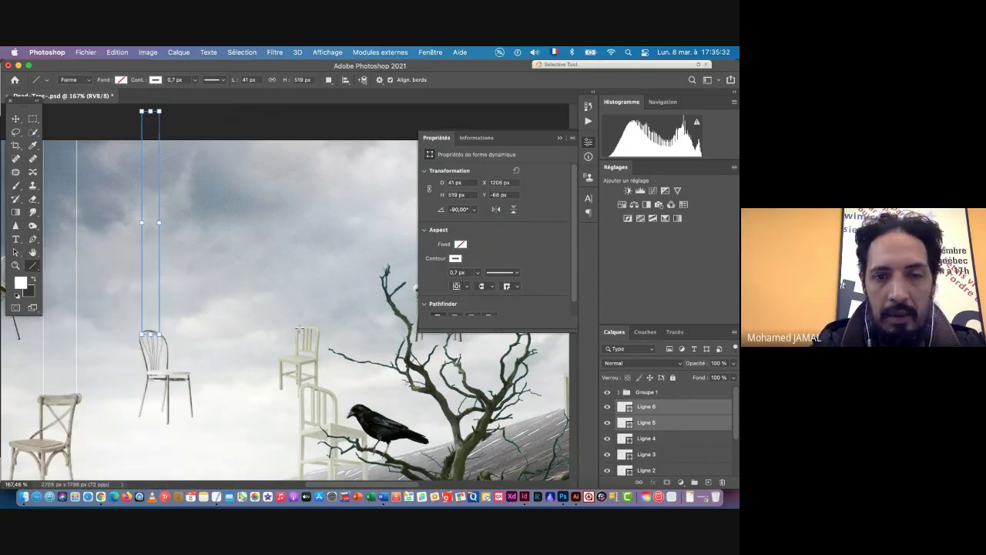
left_click_drag(300, 328, 299, 136)
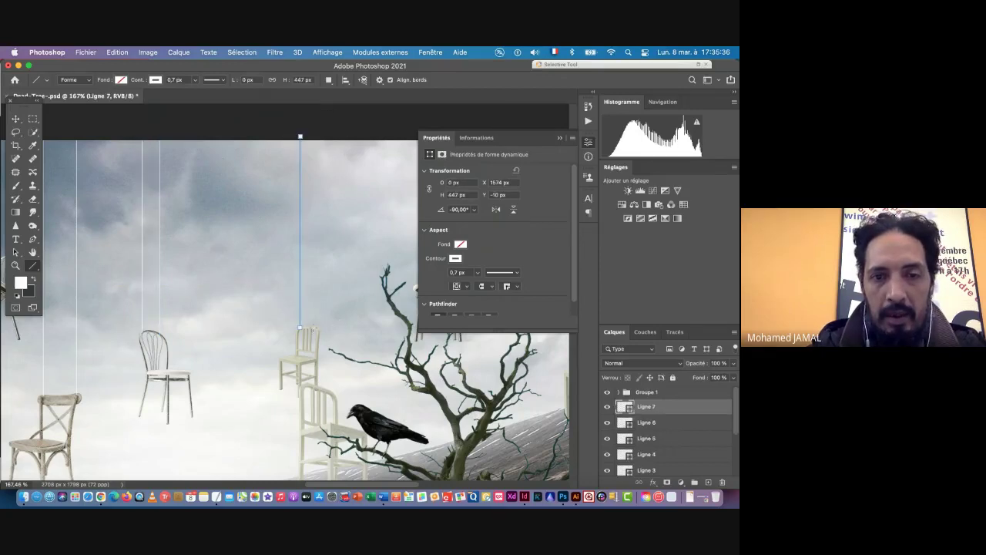
left_click_drag(314, 328, 315, 137)
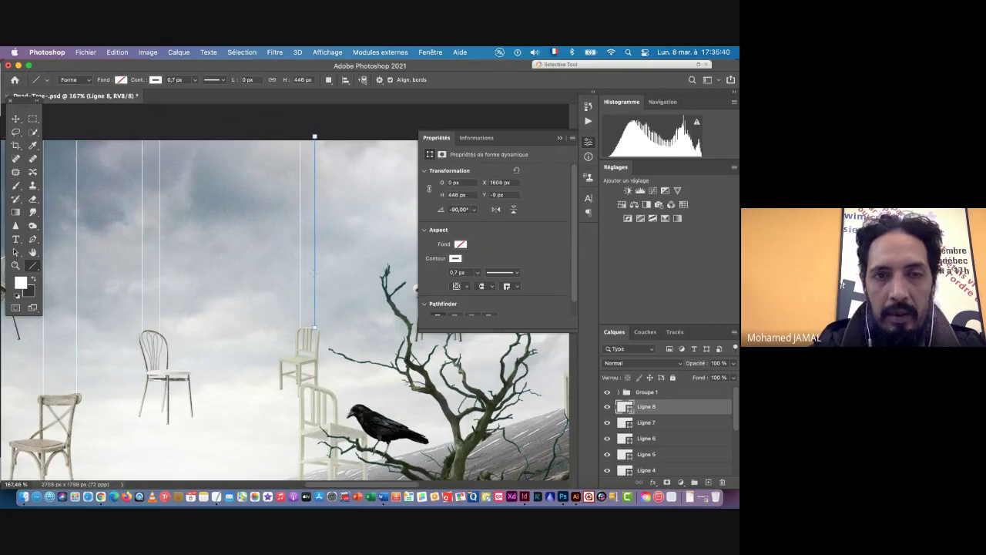
Reduce the stroke of both lines above the smaller cream chair, Ligne 7 and Ligne 8, to 0,4 px
left_click(656, 423, "shift")
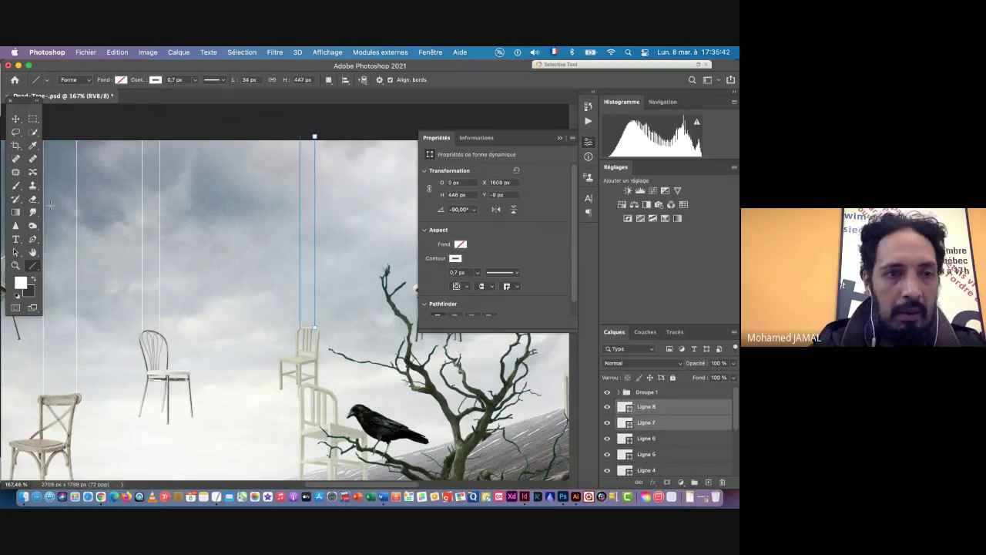
left_click(16, 252)
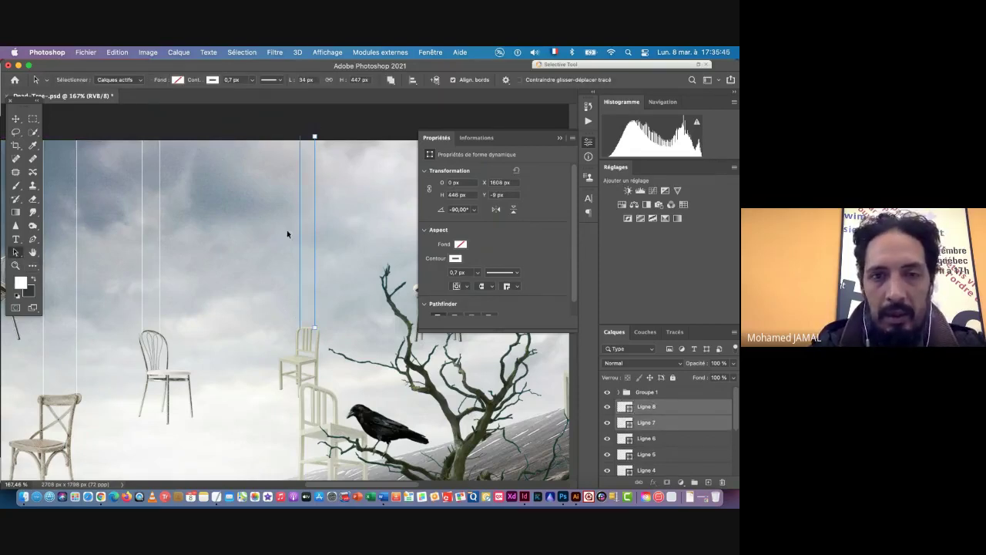
left_click_drag(287, 233, 350, 237)
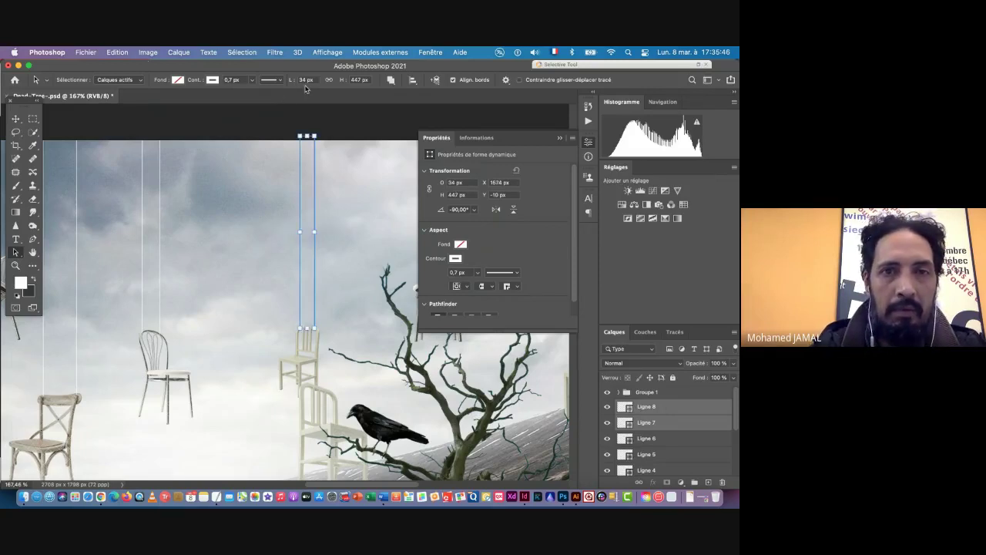
left_click(232, 80)
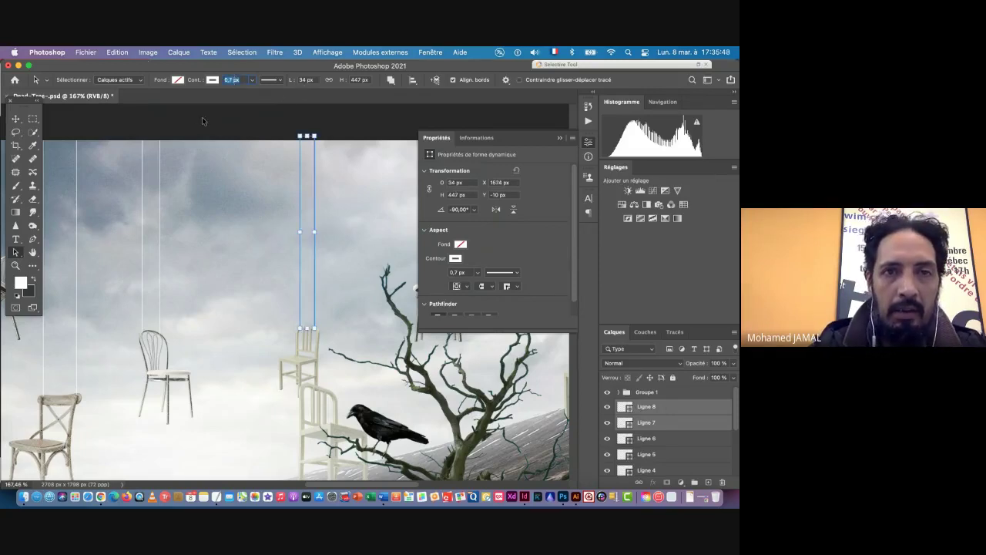
type("0,")
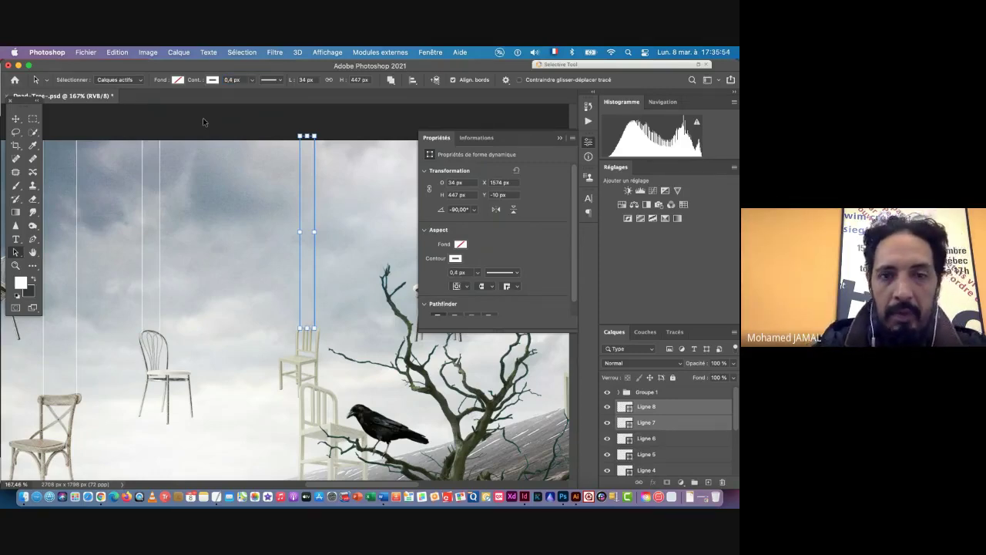
scroll(204, 121, "down", 1)
left_click(261, 290)
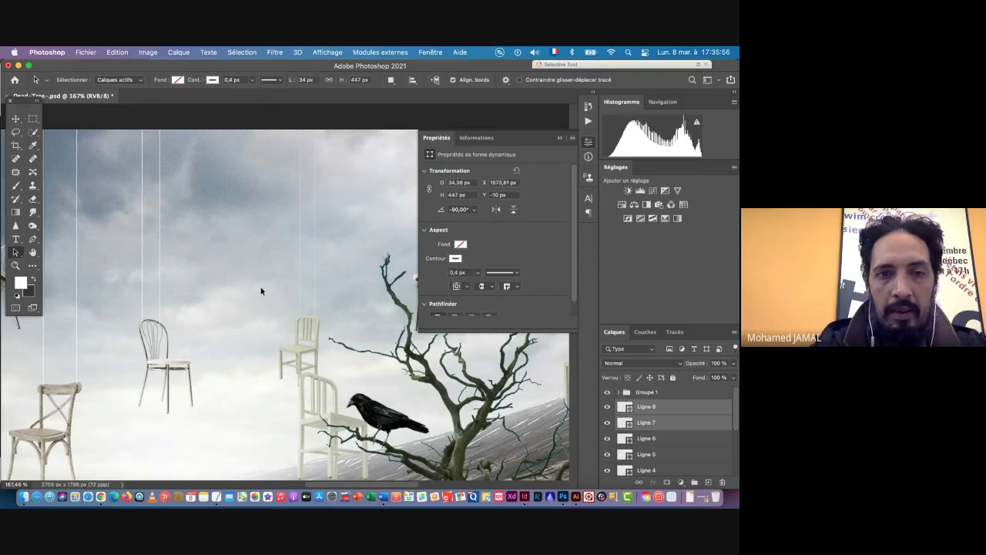
Draw two vertical 0,4 px lines, about 588 px and 596 px long, from the larger cream chair behind the crow up past the canvas edge
left_click(33, 266)
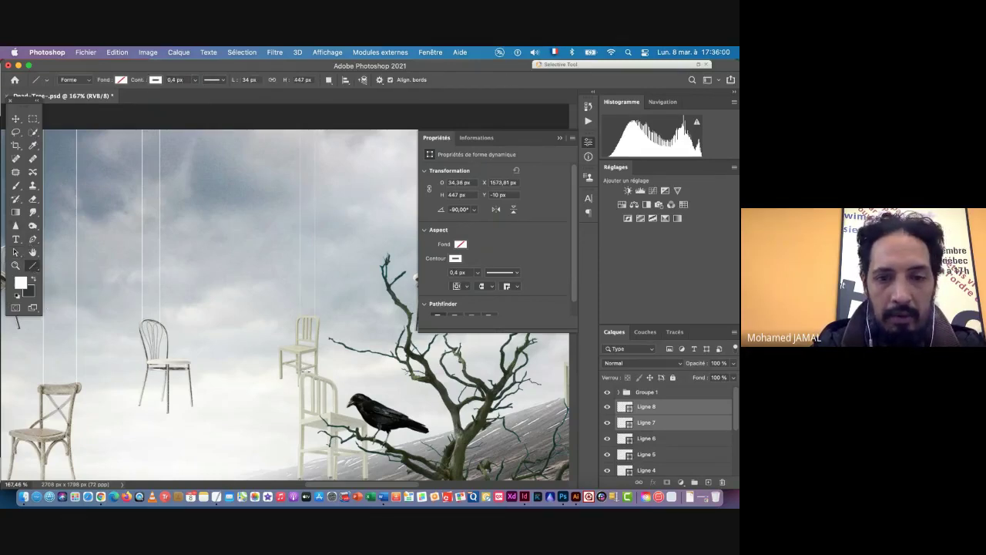
left_click_drag(305, 374, 295, 129)
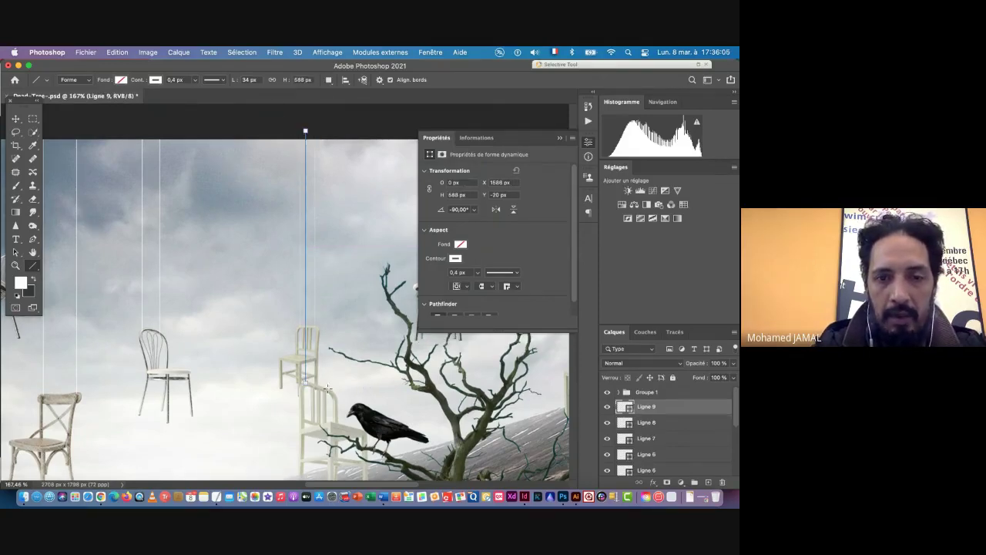
left_click_drag(327, 388, 329, 135)
Set the stroke width of both suspension lines above the larger cream chair, Ligne 9 and Ligne 10, to 1 px
left_click(654, 426, "shift")
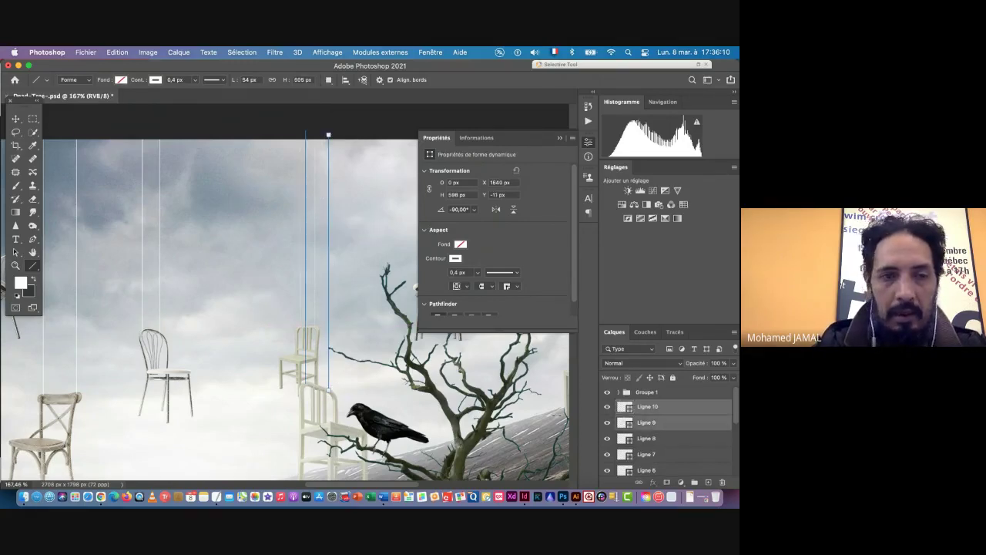
left_click(15, 252)
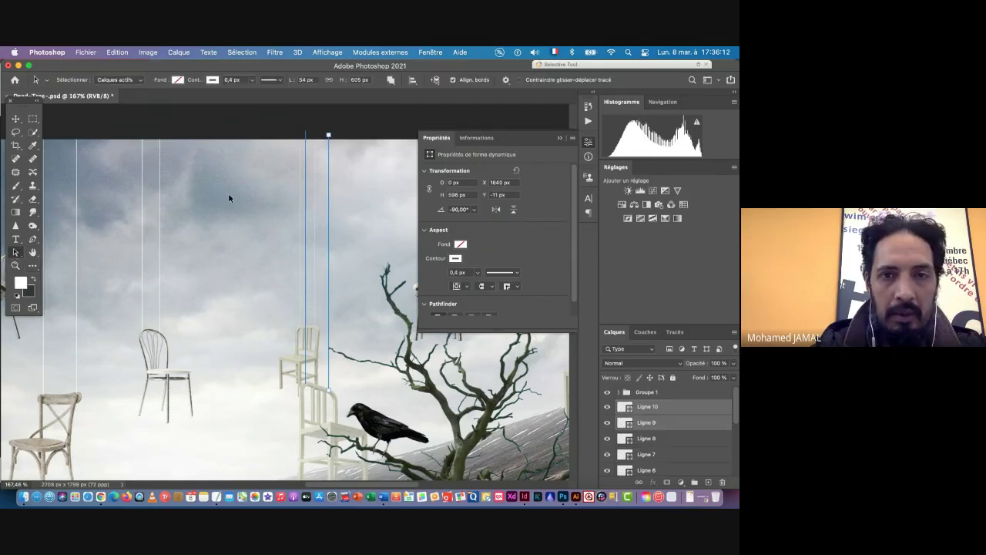
left_click_drag(357, 247, 270, 238)
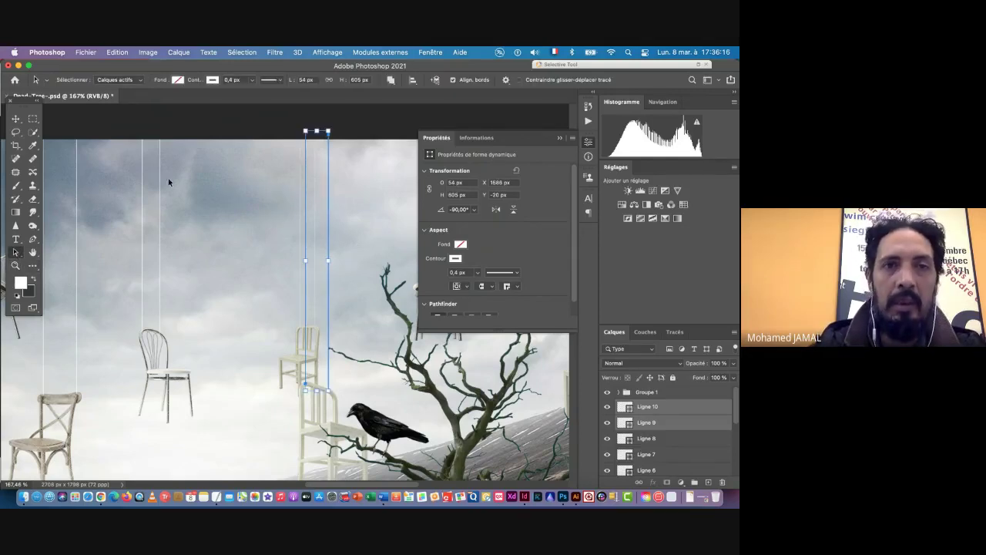
left_click_drag(234, 80, 217, 80)
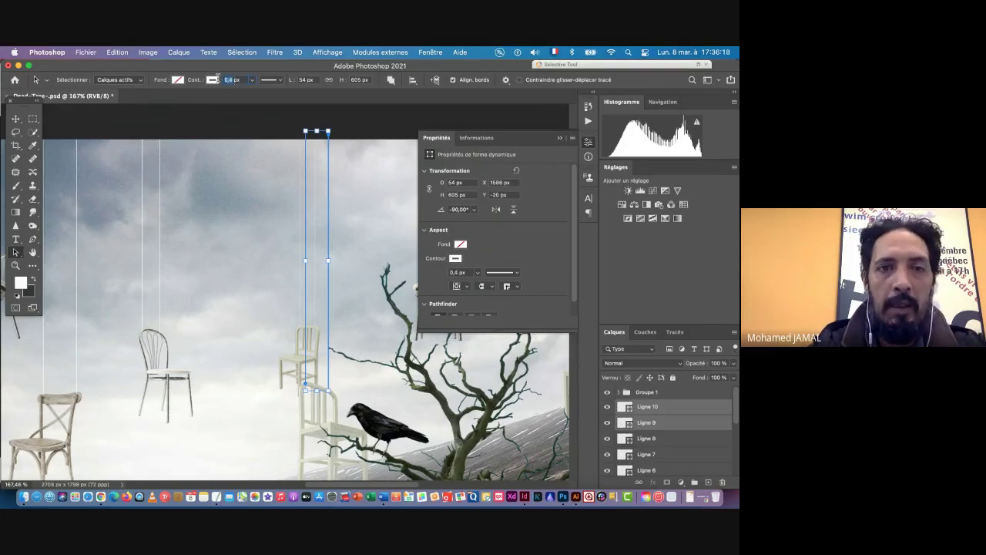
scroll(215, 80, "down", 1)
type("1")
key("Return")
scroll(215, 81, "down", 2)
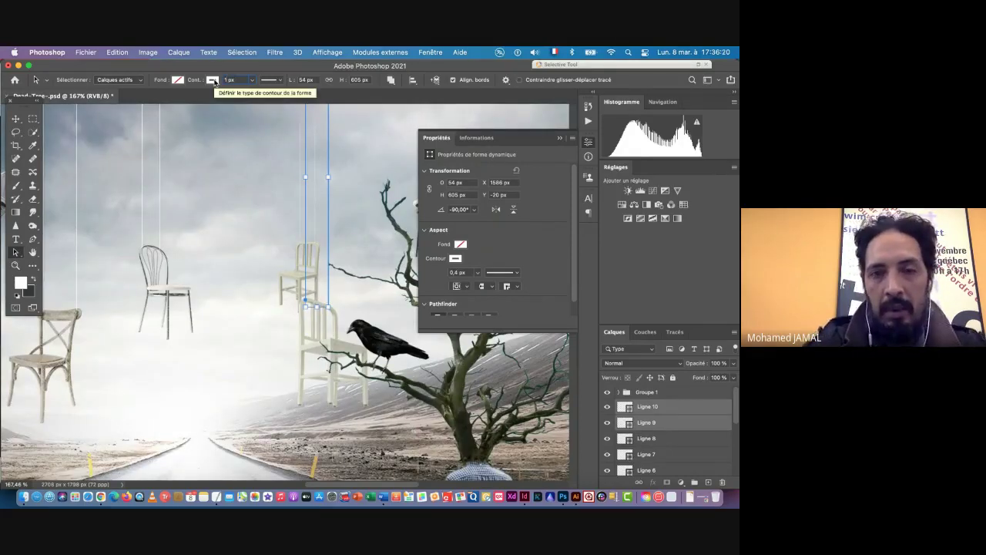
left_click_drag(197, 165, 198, 151)
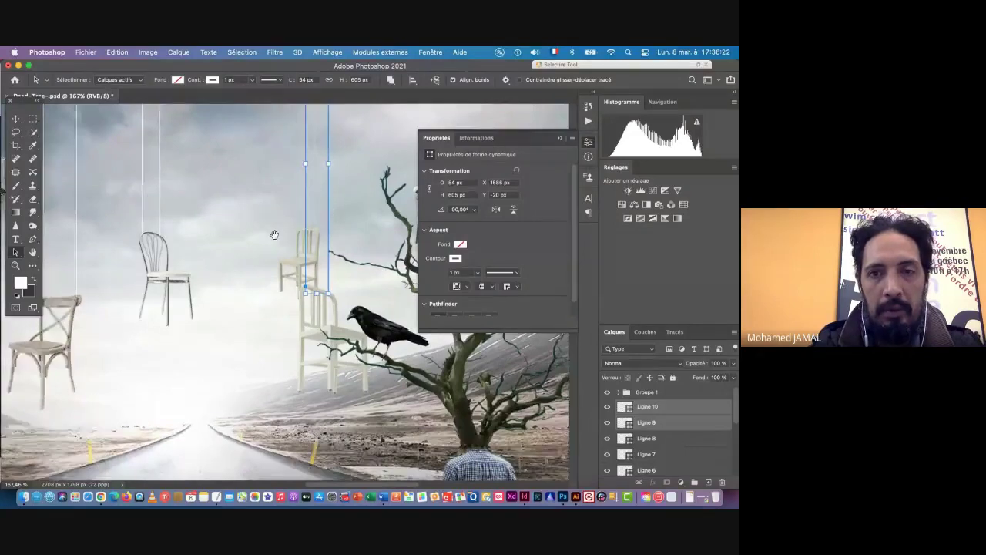
Draw two vertical 1 px lines, about 277 px and 271 px long, from the chair above the tree up past the canvas edge
scroll(275, 231, "right", 3)
scroll(275, 231, "up", 2)
left_click(560, 138)
scroll(306, 267, "up", 3)
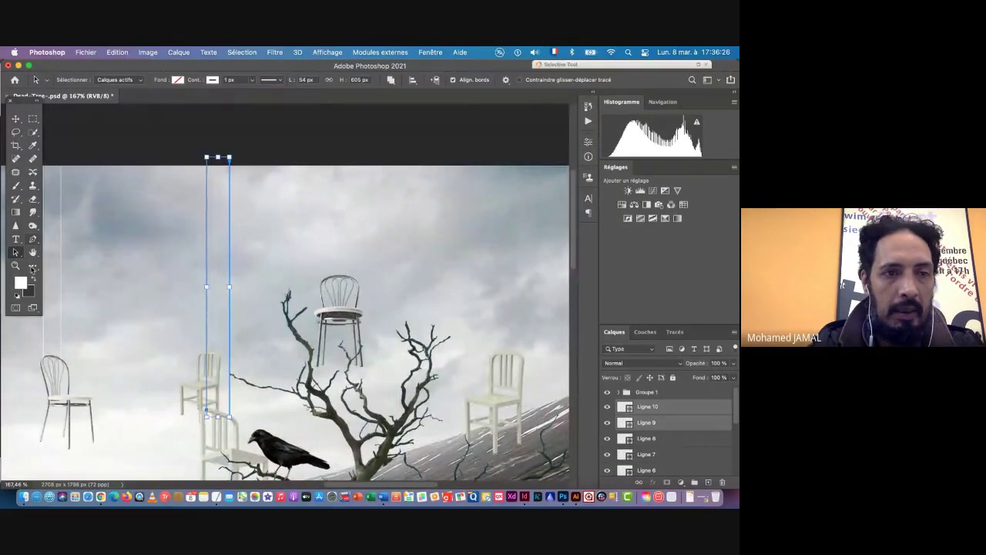
left_click(33, 267)
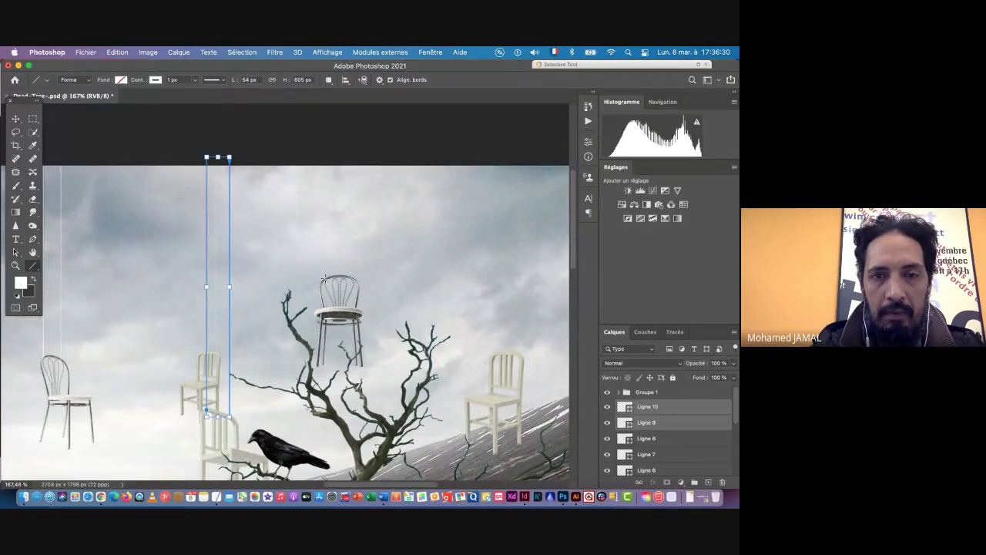
mouse_move(325, 279)
left_mouse_down()
mouse_move(325, 143)
mouse_move(325, 160)
left_mouse_up()
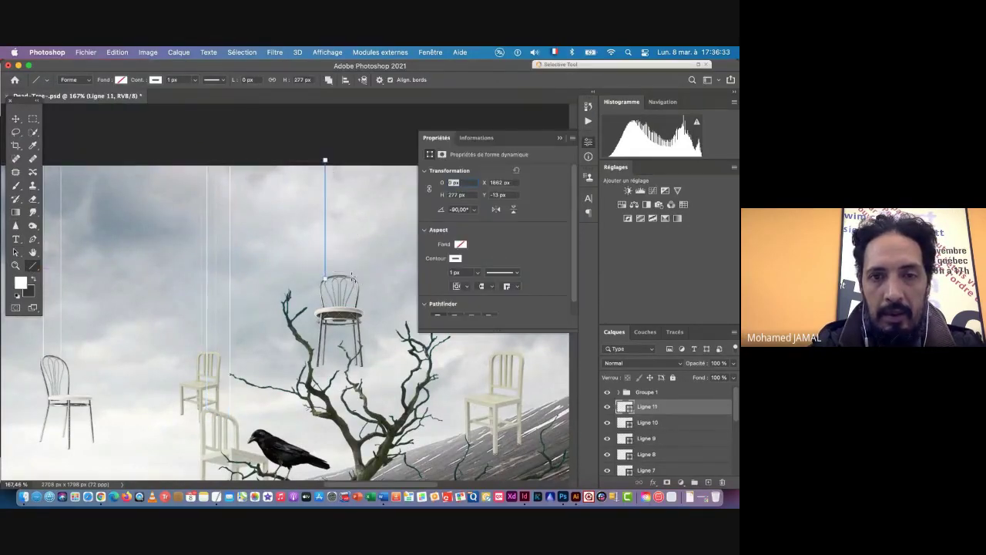
left_click_drag(352, 278, 352, 161)
Reduce the stroke of the two lines above the chair over the tree to 0,8 px
left_click(15, 252)
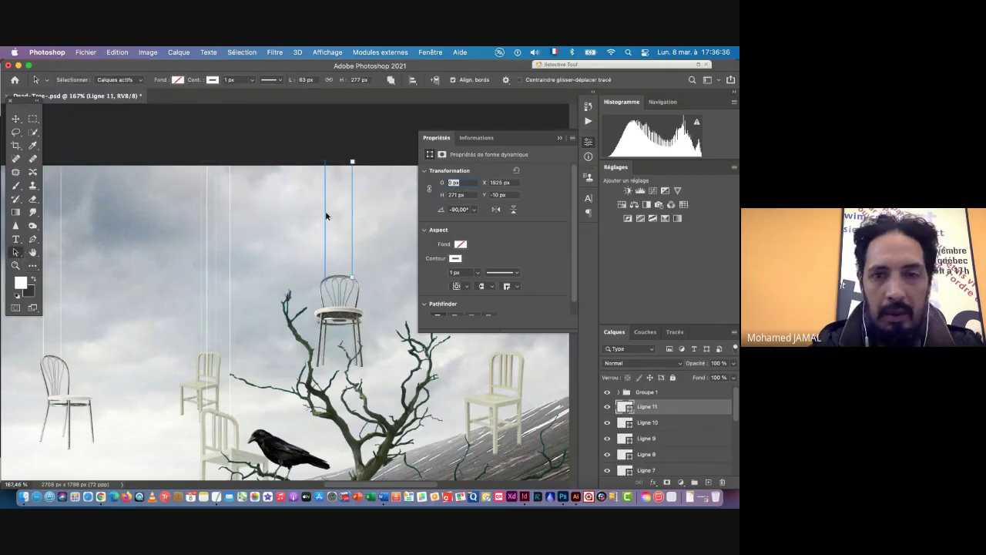
left_click_drag(309, 204, 374, 240)
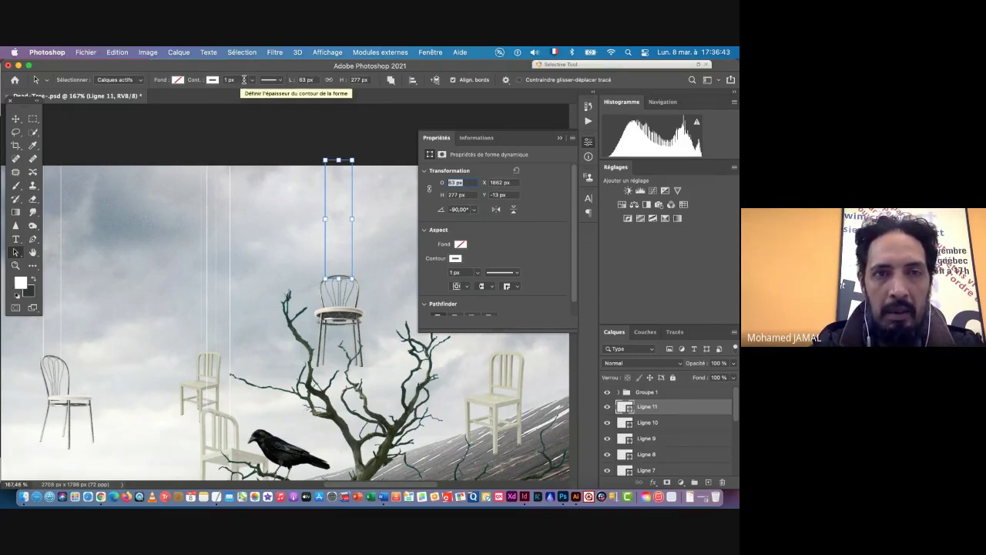
left_click(233, 80)
type("0,5")
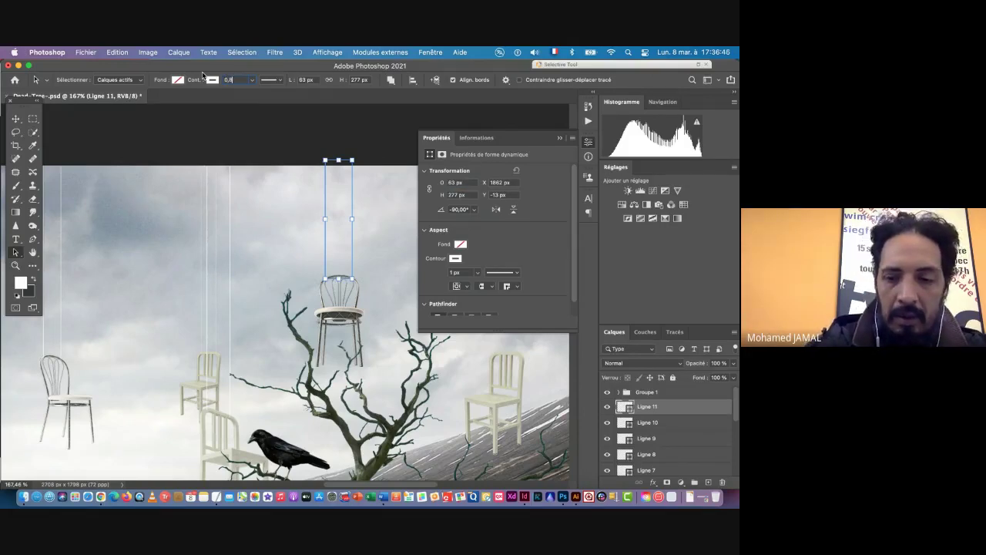
key("Return")
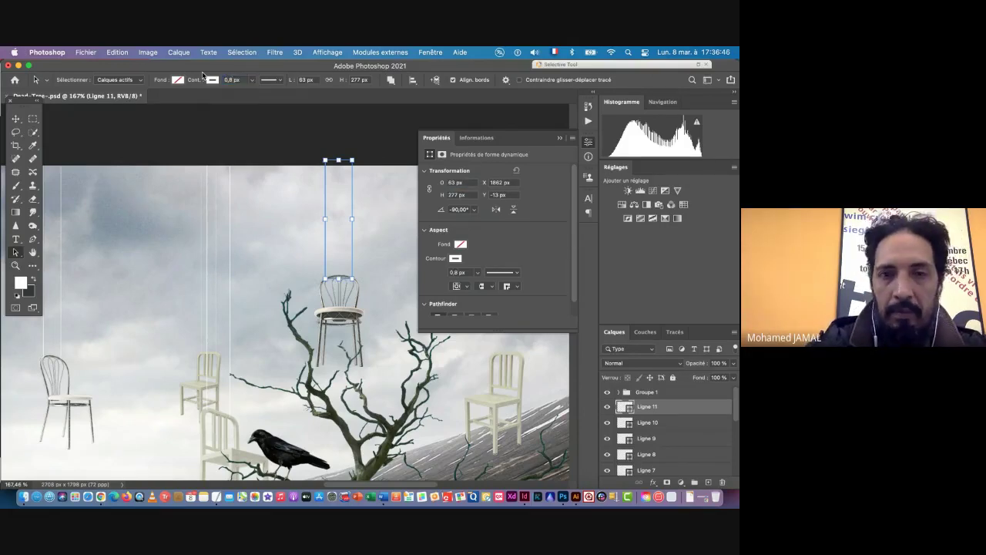
Draw two vertical 0,8 px lines, each about 450 px long, from the cream chair by the snowy slope up past the canvas edge
scroll(156, 330, "right", 10)
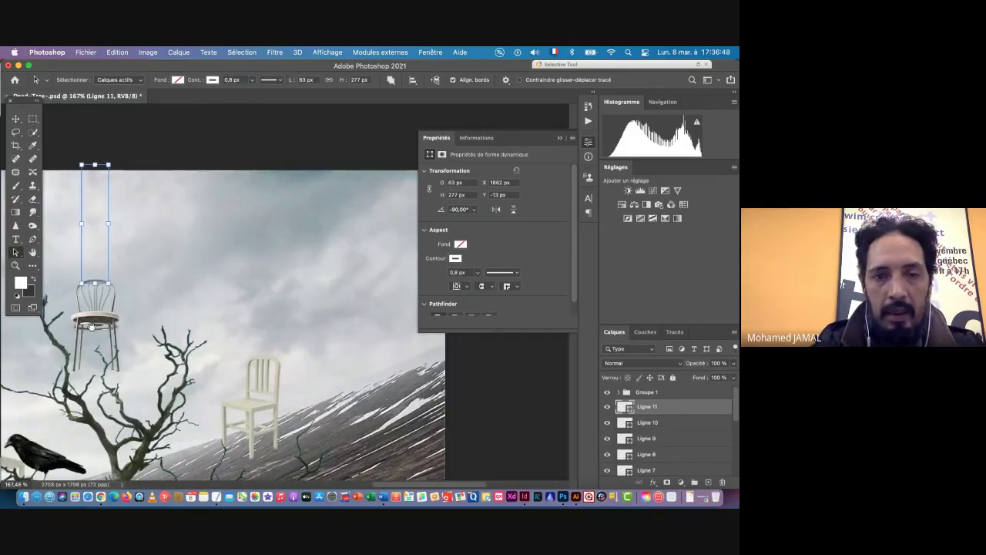
left_click(33, 266)
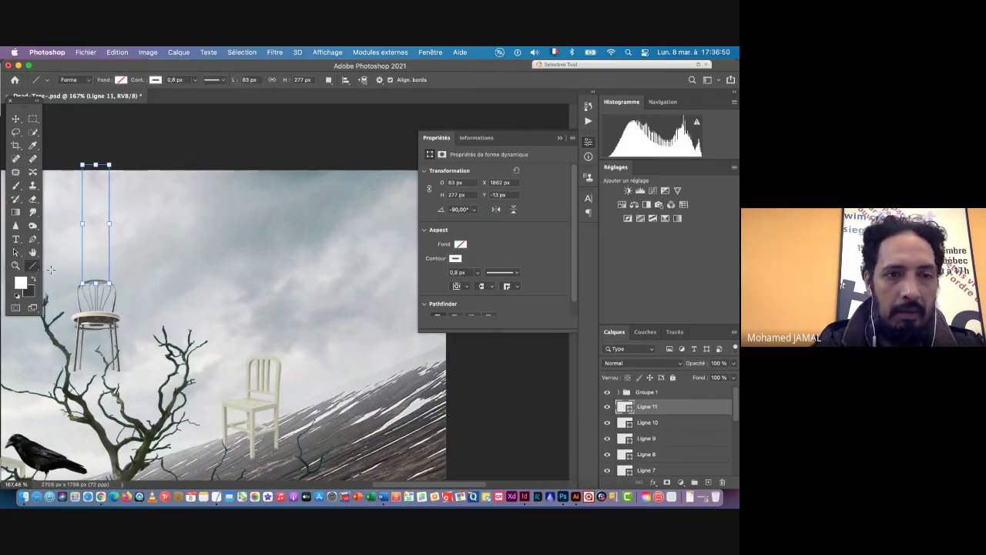
left_click_drag(253, 358, 249, 164)
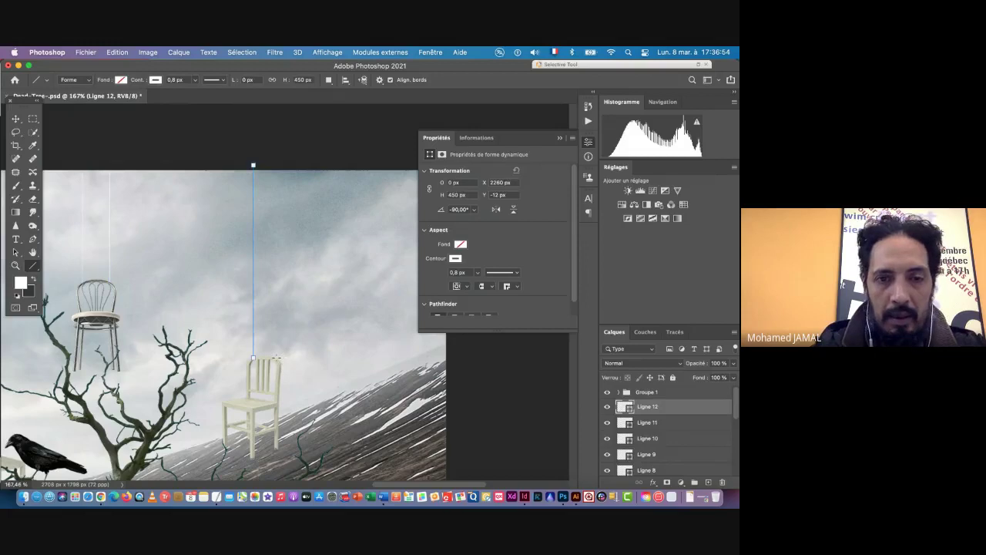
left_click_drag(274, 358, 275, 164)
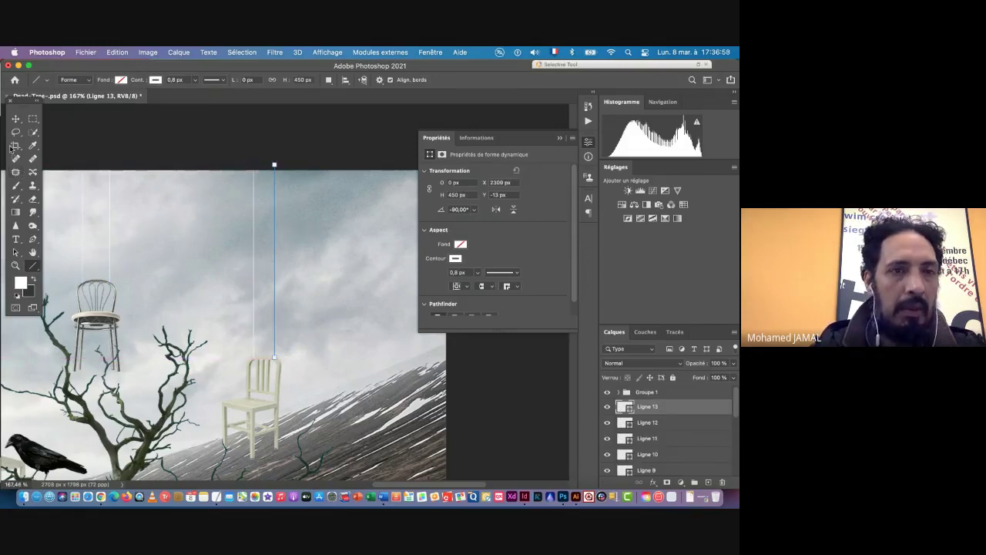
Gather all the suspension line layers, Ligne 1 through Ligne 13, into one new layer group
left_click(16, 120)
key("super+space")
left_click_drag(294, 346, 266, 306)
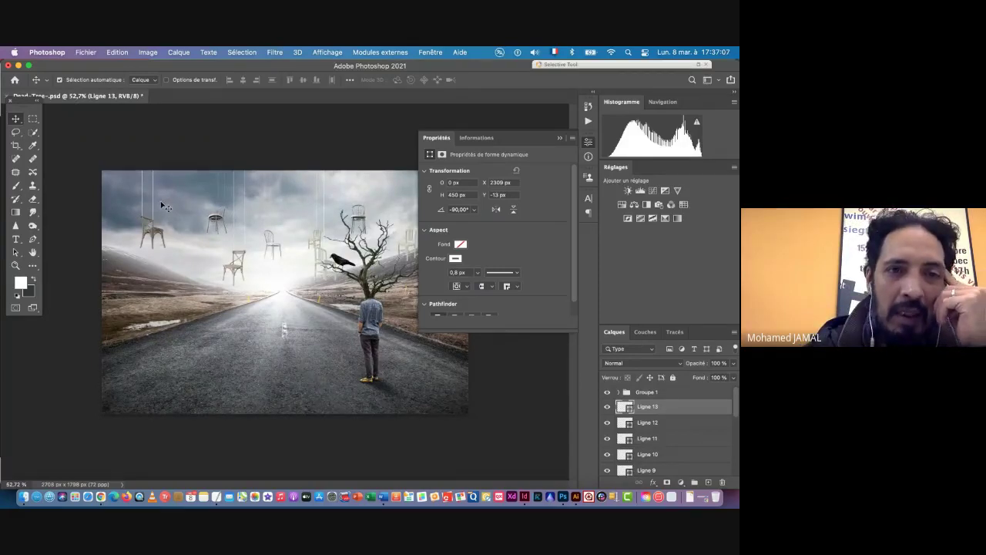
left_click(560, 138)
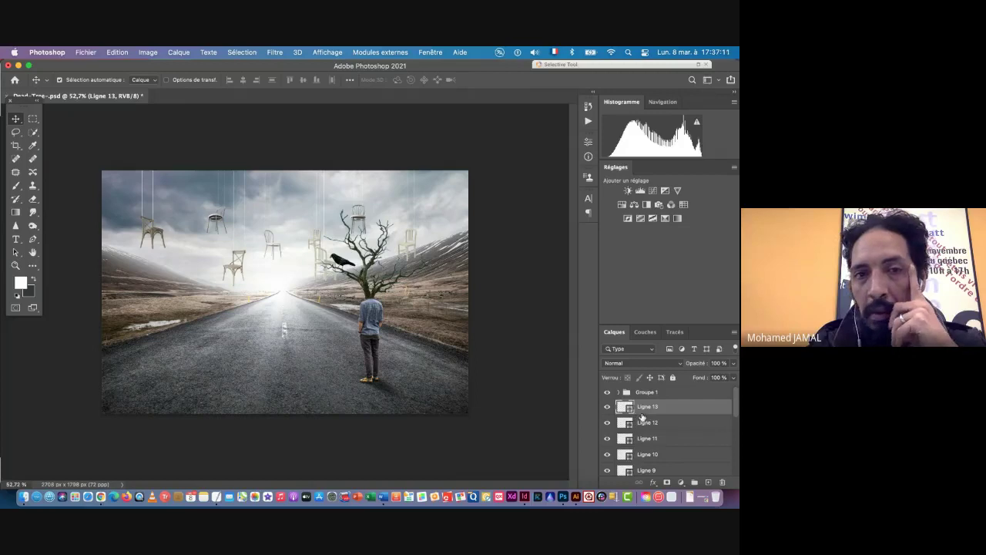
left_click(621, 393)
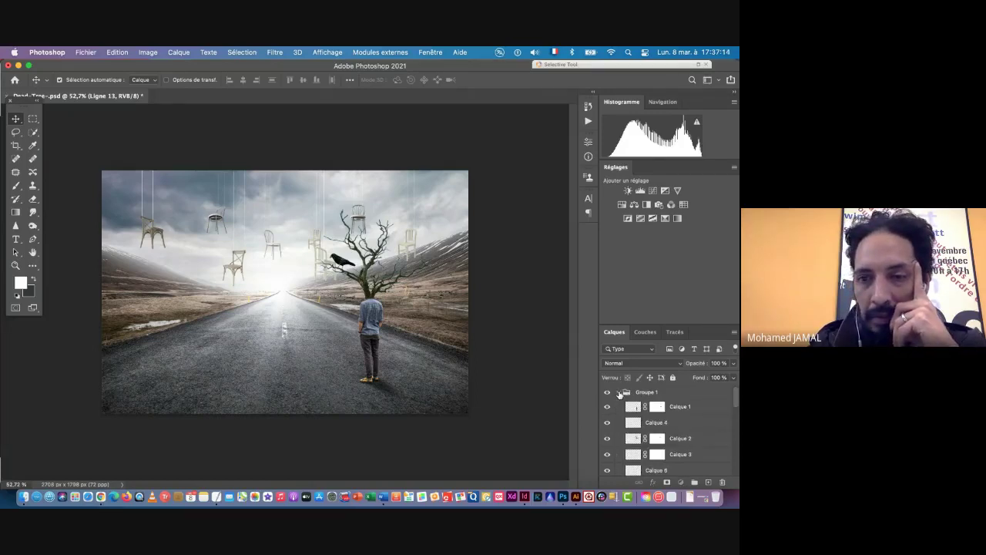
left_click(620, 393)
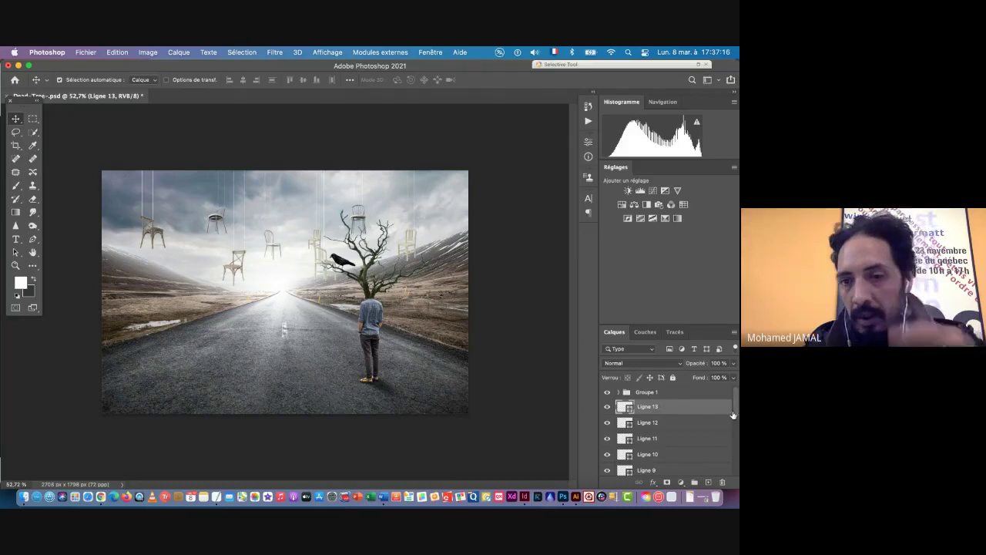
scroll(733, 415, "down", 1)
left_click_drag(735, 404, 736, 463)
left_click(663, 428, "shift")
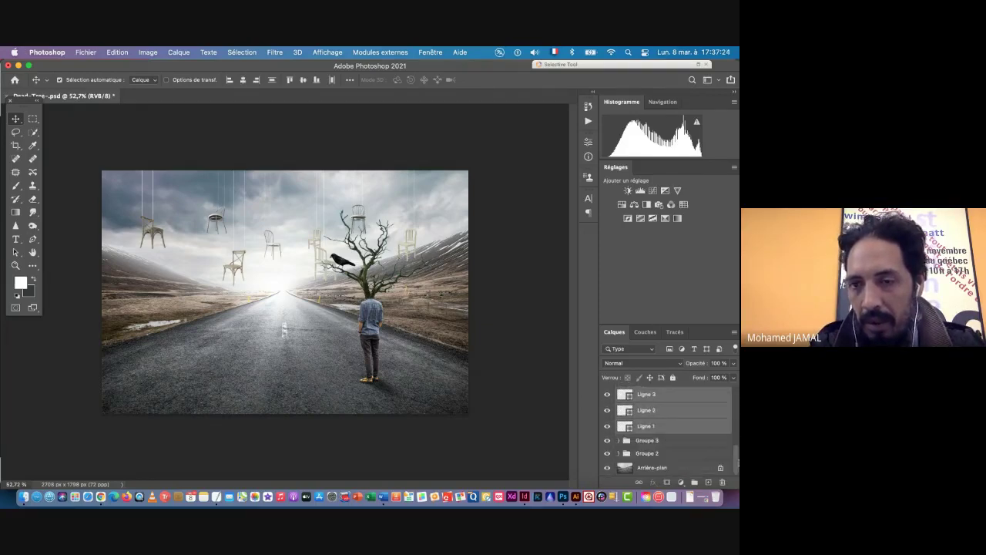
left_click(694, 483)
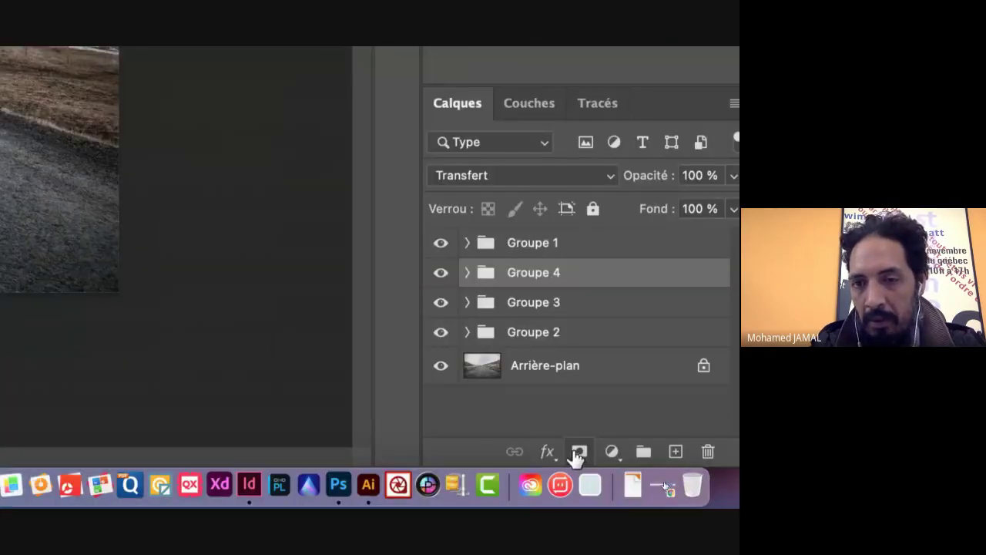
Add a layer mask to the line group and set up a black soft round brush at 141 px and 51 % opacity
left_click(617, 464)
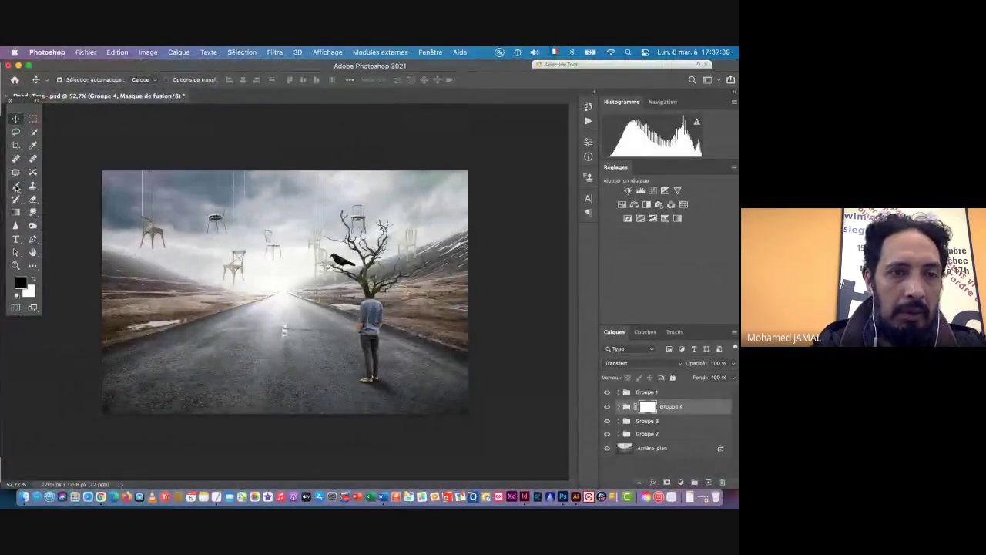
left_click(16, 187)
right_click(219, 256)
left_click(256, 344)
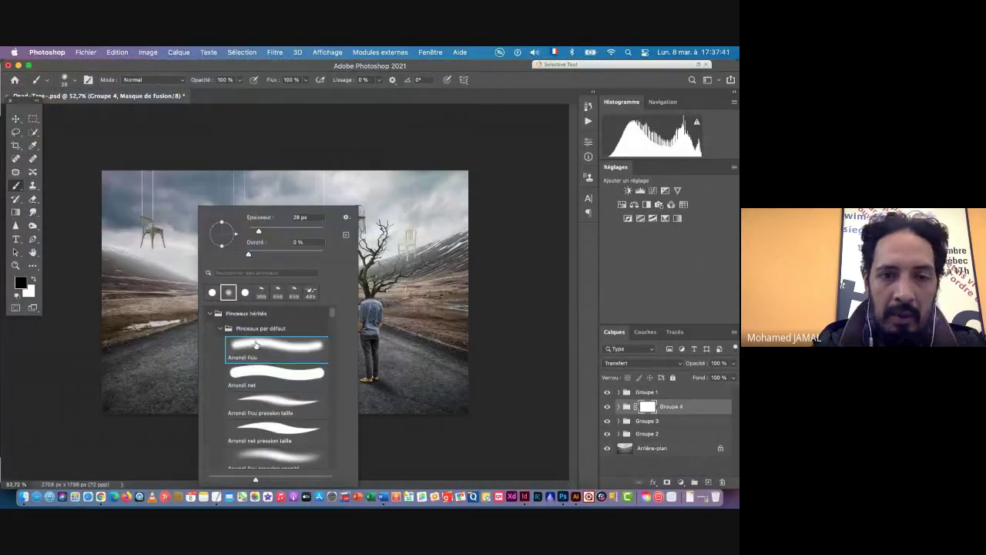
left_click(200, 67)
left_click_drag(195, 252, 208, 255)
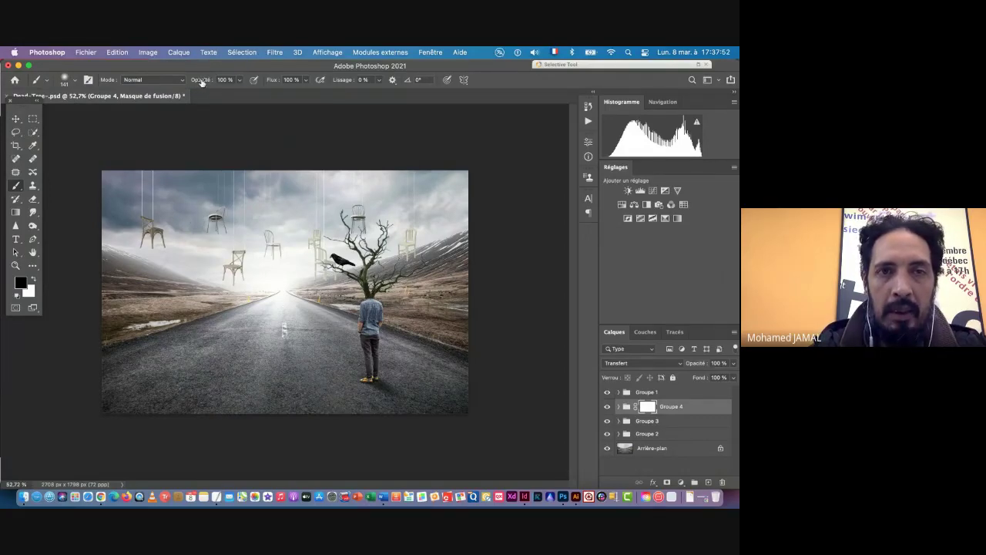
left_click_drag(201, 83, 178, 82)
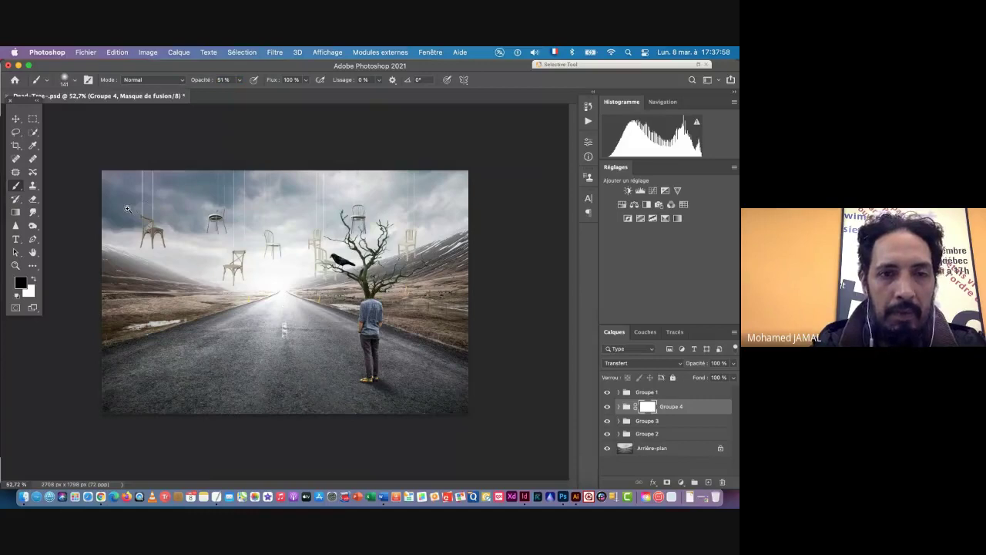
Paint black on the line group's mask along the upper parts of all the suspension lines to fade them into the sky
left_click_drag(127, 209, 210, 248)
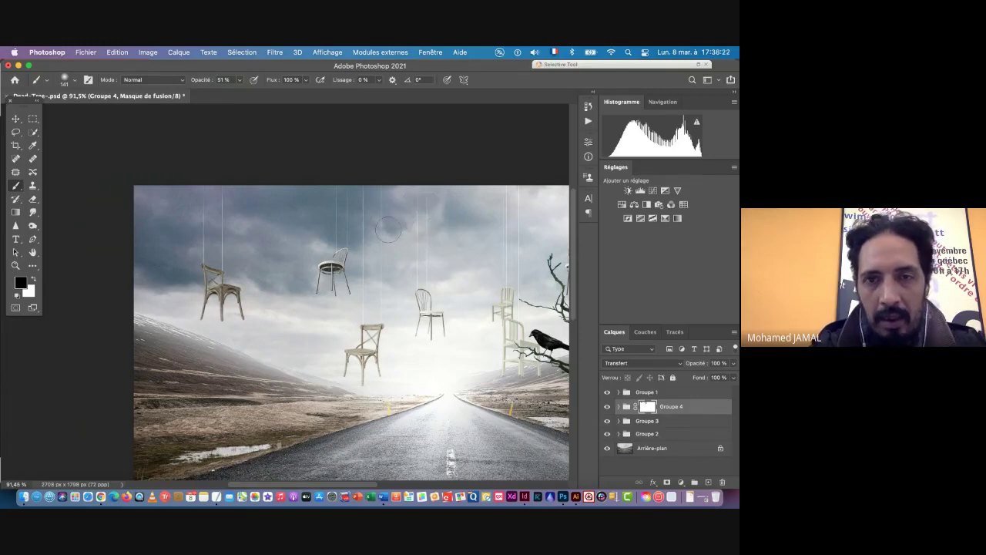
left_click_drag(356, 265, 354, 266)
mouse_move(480, 251)
left_mouse_down()
mouse_move(311, 269)
mouse_move(316, 262)
left_mouse_up()
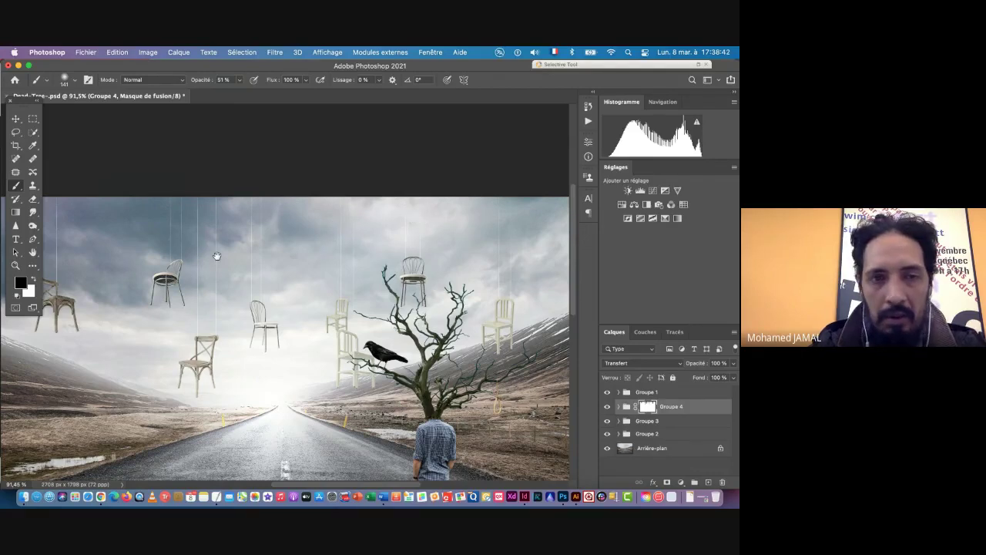
left_click_drag(367, 274, 590, 296)
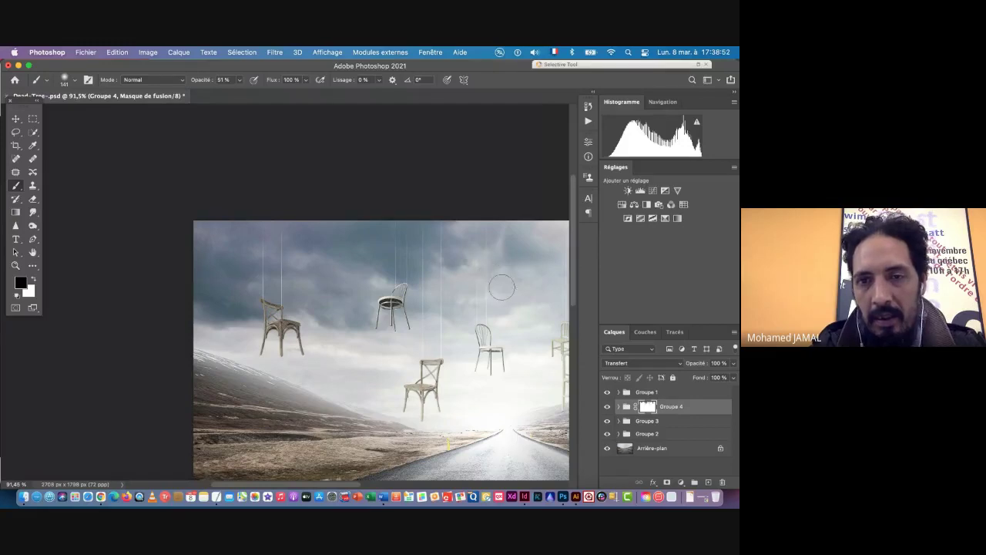
left_click_drag(502, 288, 279, 301)
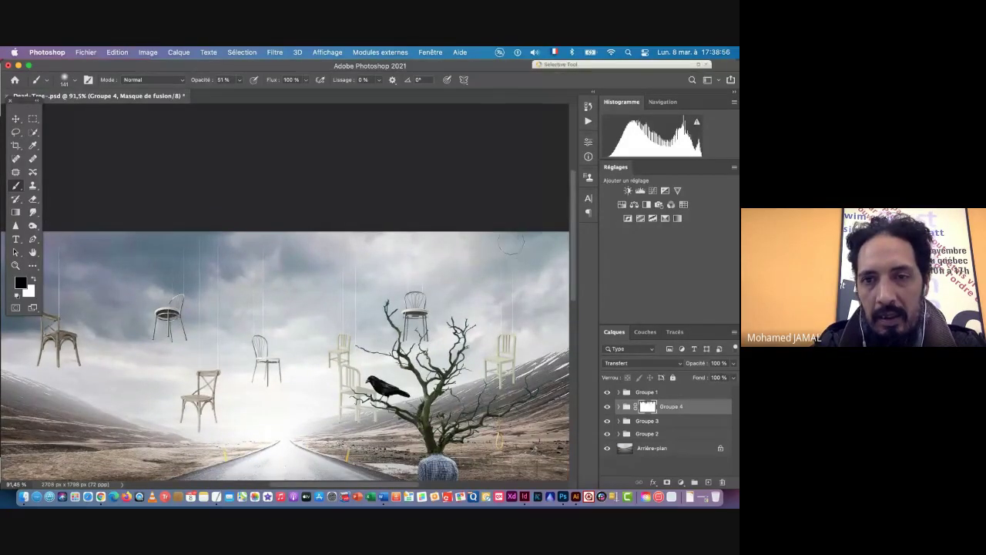
scroll(397, 346, "down", 5)
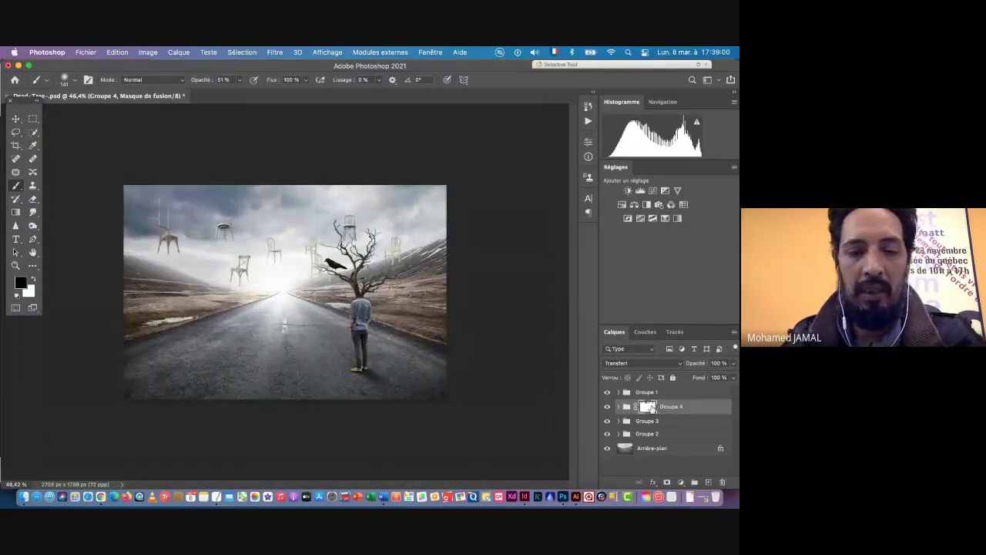
Inspect the line group's mask on its own and compare the suspension lines with the mask disabled and enabled
left_click(652, 409, "alt")
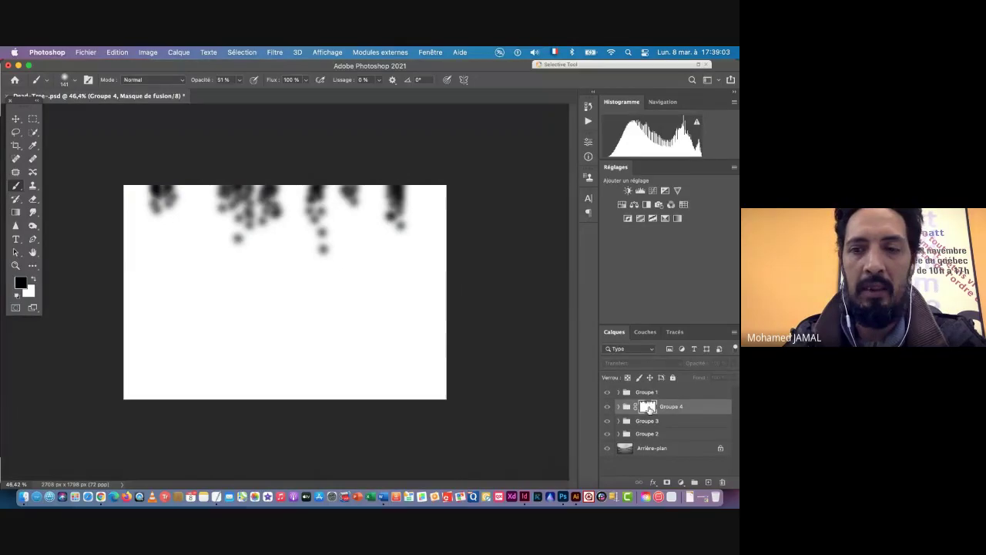
left_click(651, 407, "alt")
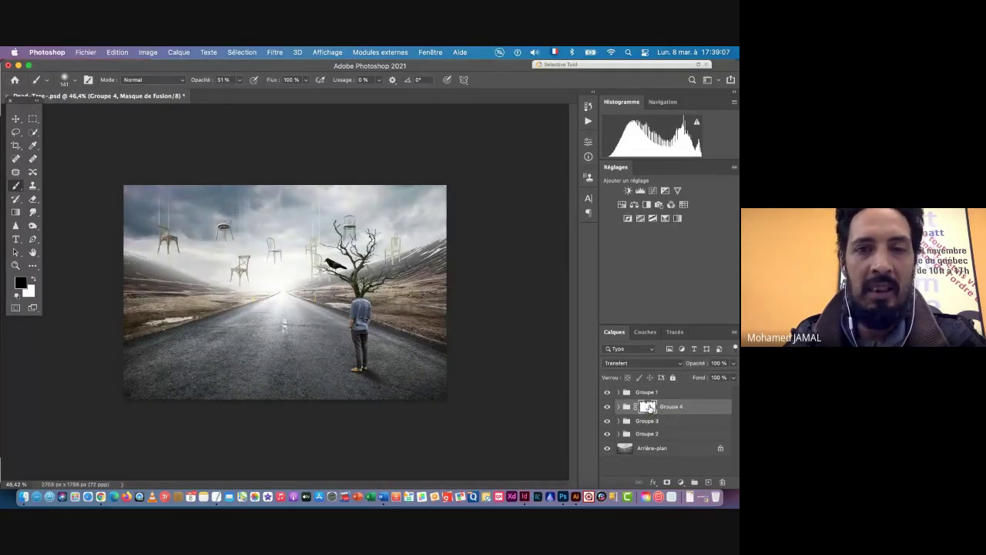
left_click(651, 408, "shift")
key("super+space")
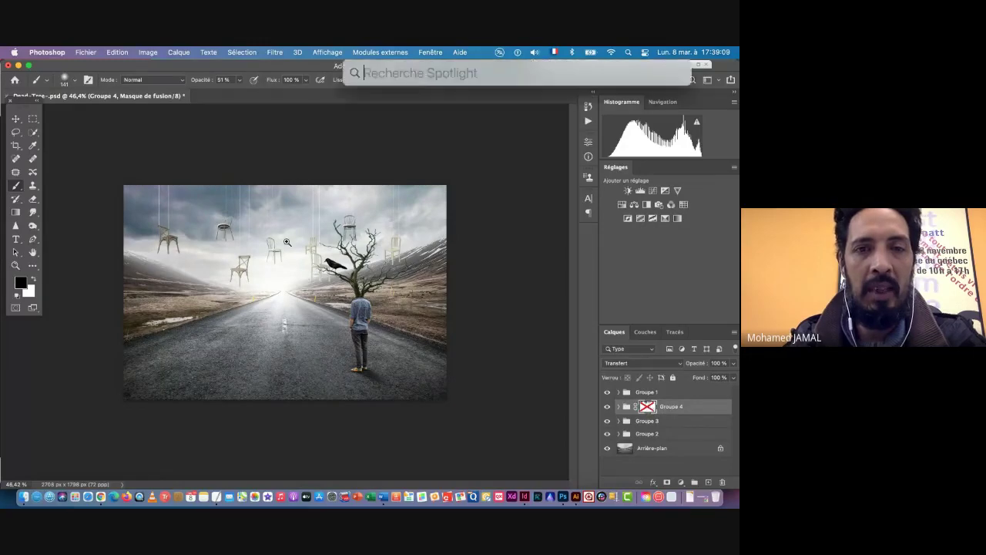
key("super+space")
left_click(296, 247)
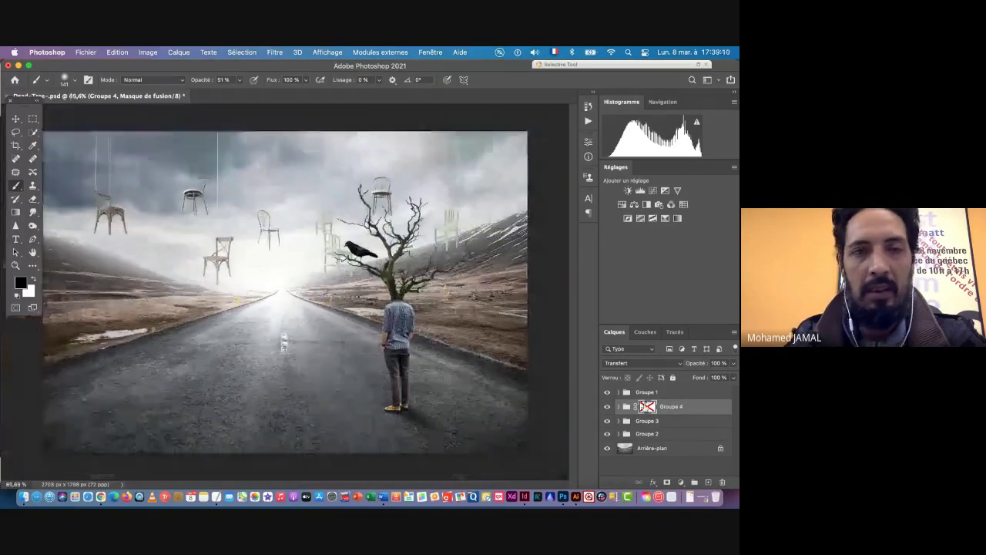
left_click(647, 407, "shift")
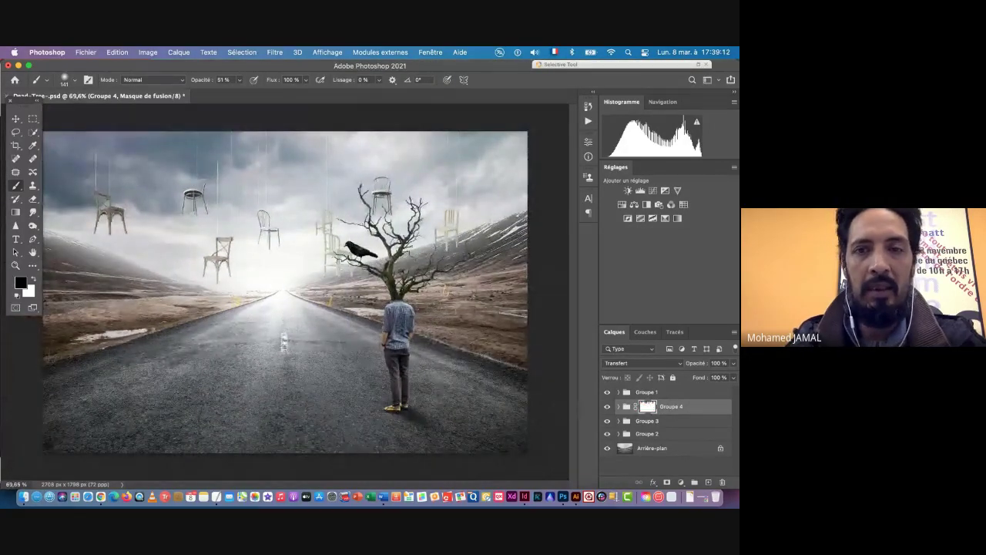
left_click(354, 316, "alt")
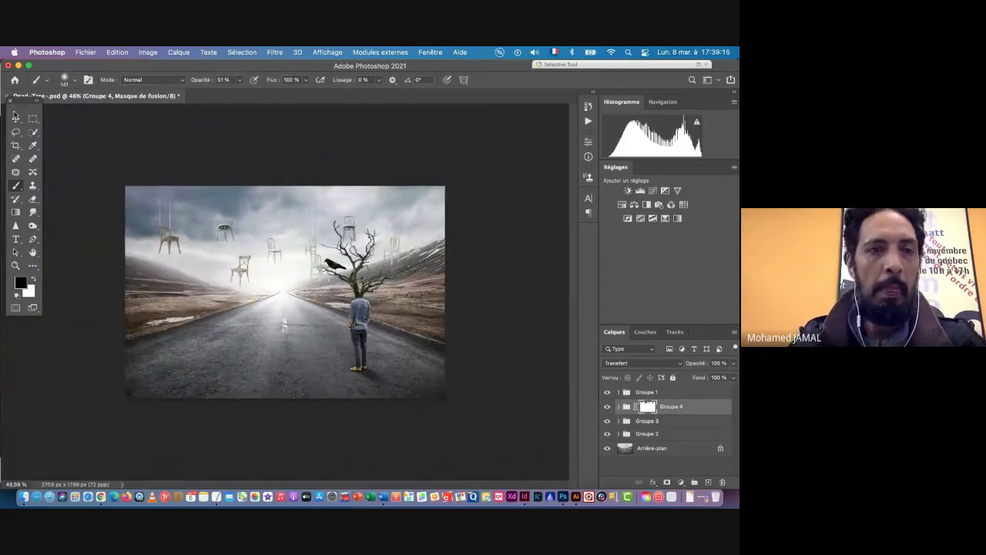
Stamp all visible layers into a new layer above Groupe 1 and open it in the Camera Raw filter
left_click(16, 119)
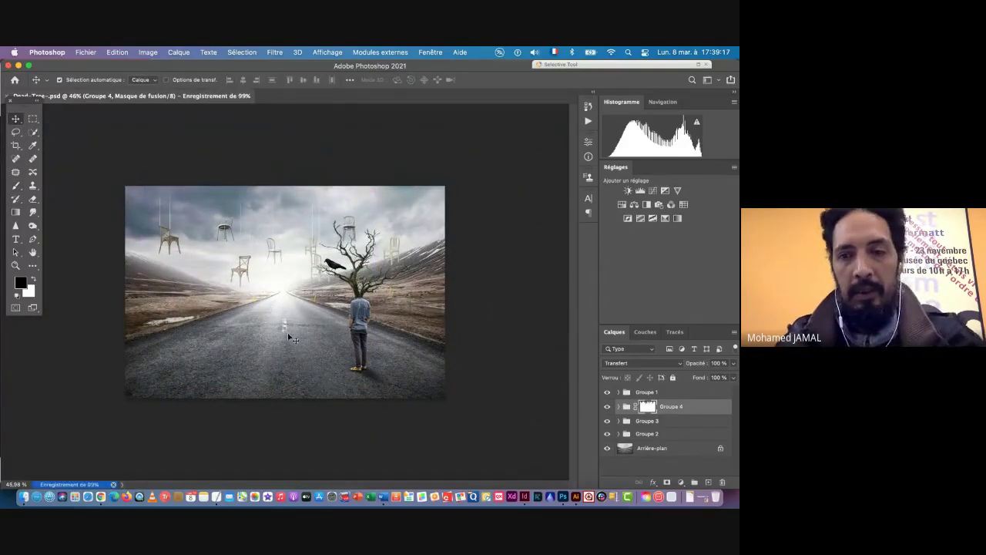
left_click(663, 392)
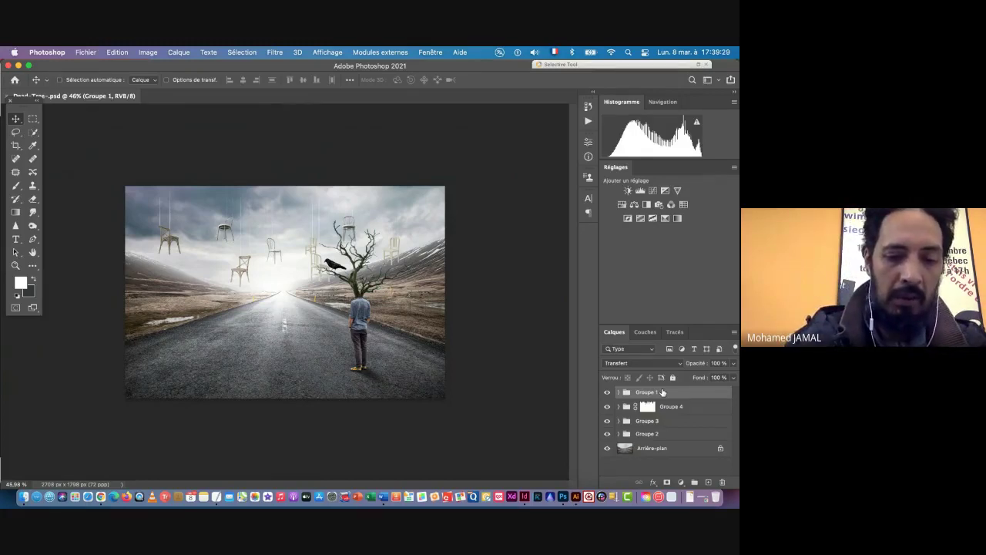
key("alt+shift+super+e")
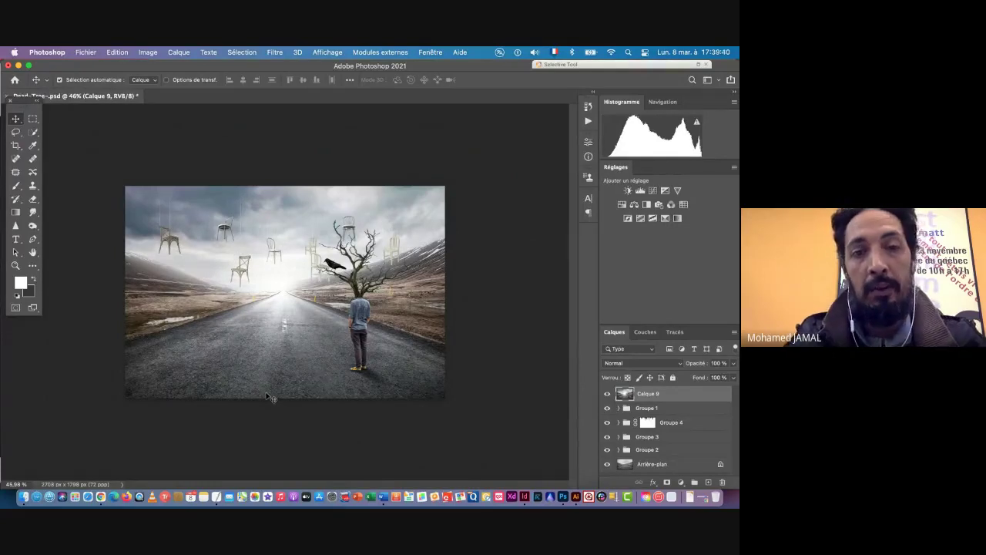
left_click(273, 52)
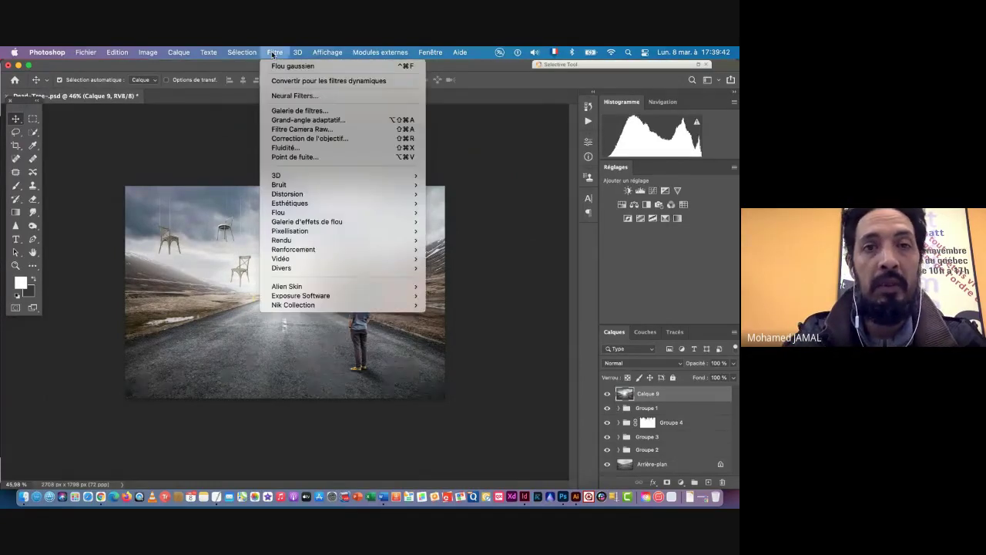
left_click(307, 132)
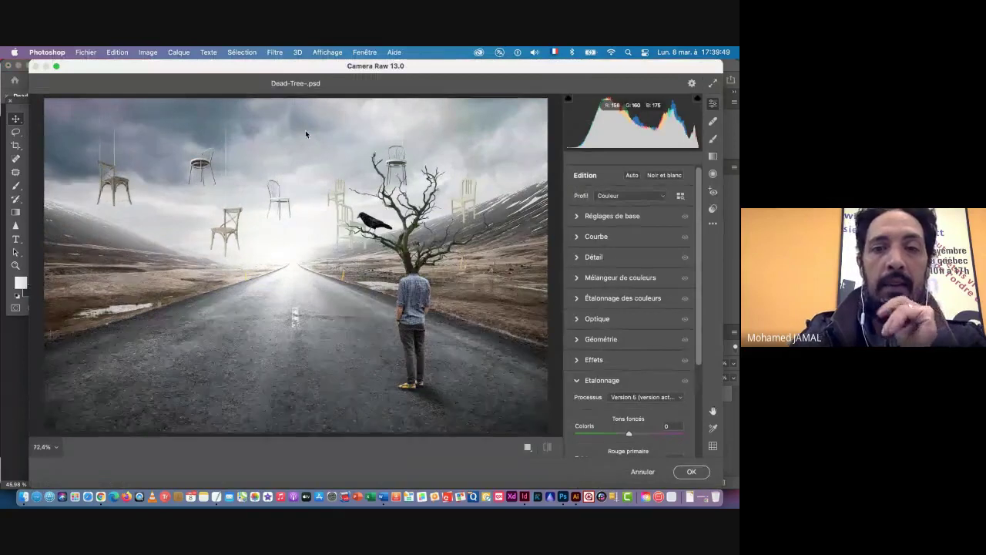
scroll(305, 132, "up", 1)
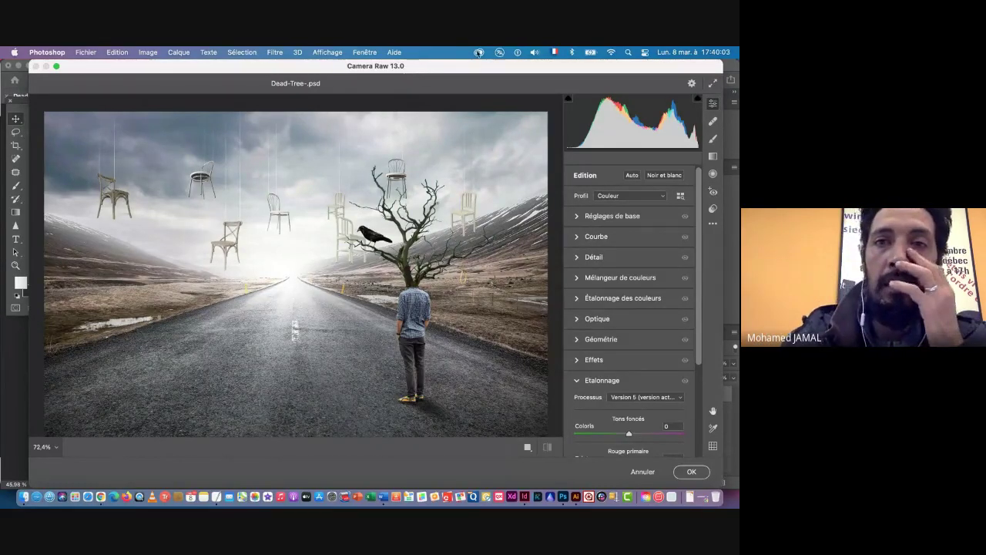
Switch to Creative Cloud, look through the installed applications and their updates, and return to Photoshop's Camera Raw window
left_click(478, 52)
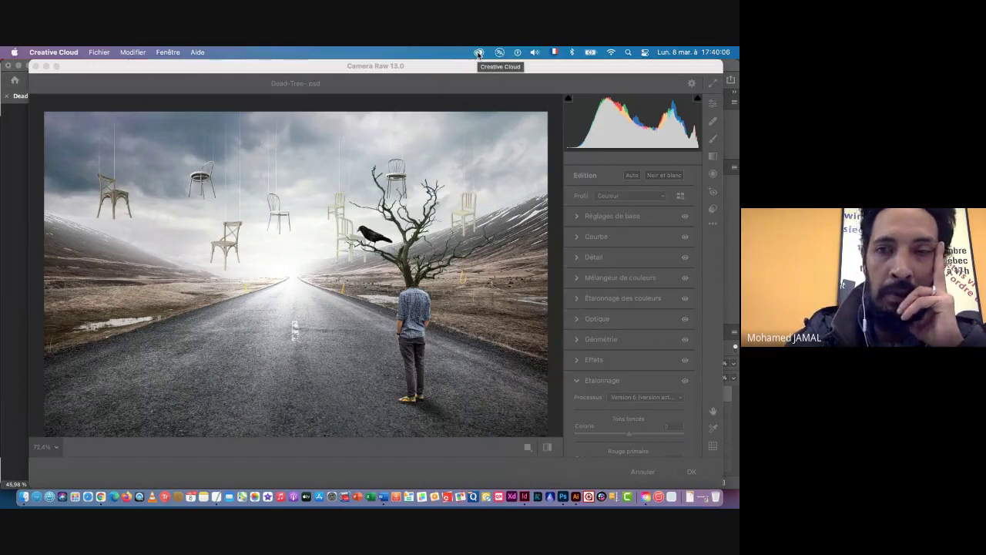
left_click(647, 497)
scroll(305, 377, "down", 5)
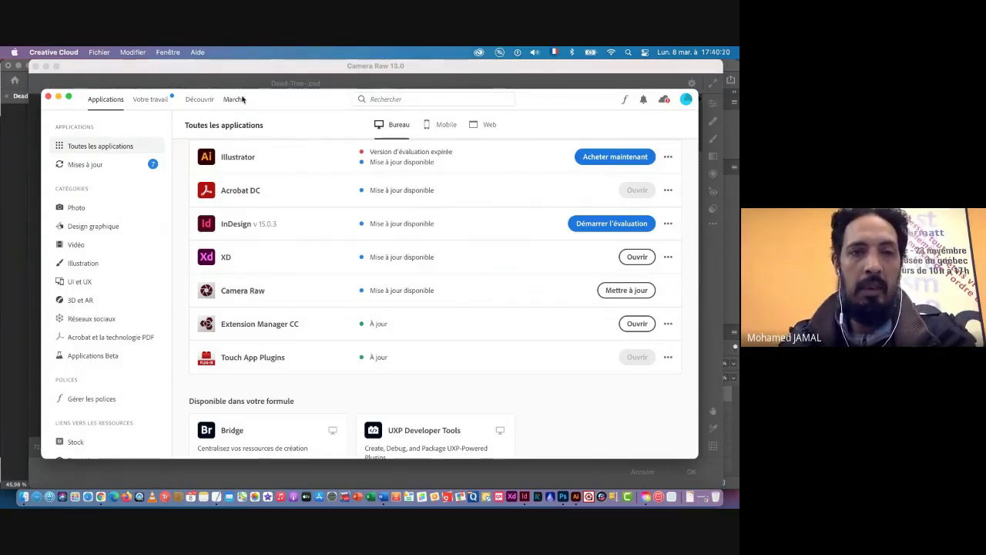
key("super+Tab")
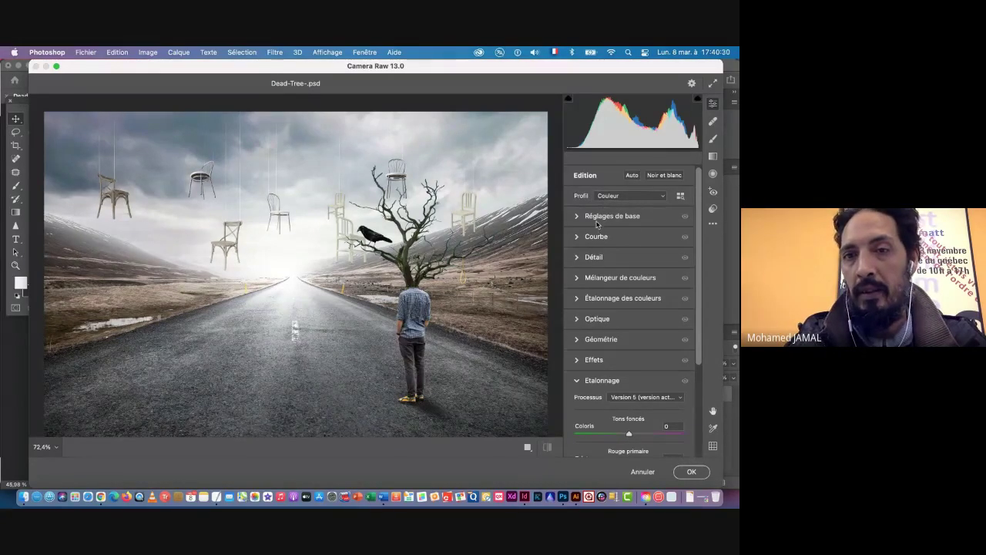
Set the basic adjustments to Exposition +0,70, Contraste +13, Tons clairs +4, Tons foncés -29, Blancs -9, Noirs -10 and Textures +20
left_click(579, 219)
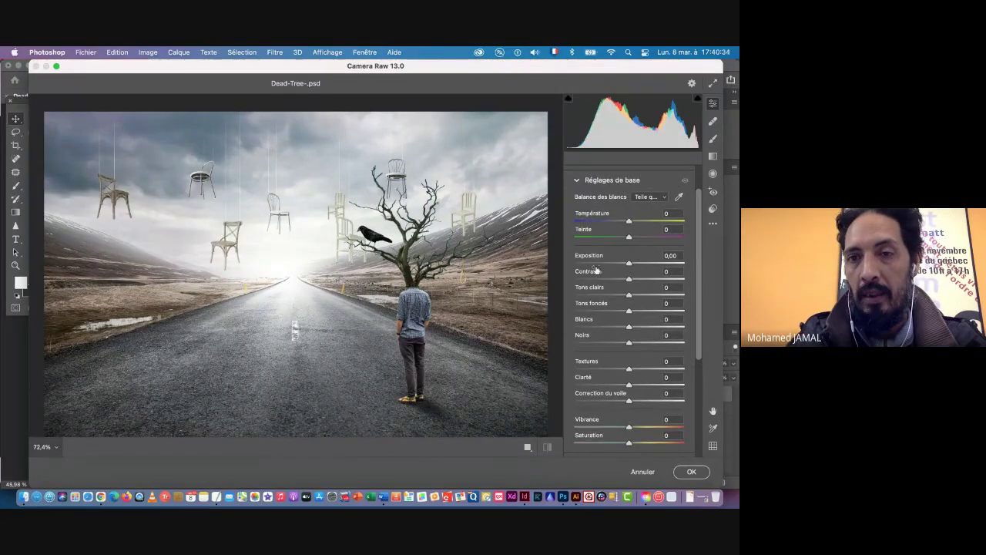
left_click_drag(629, 265, 638, 345)
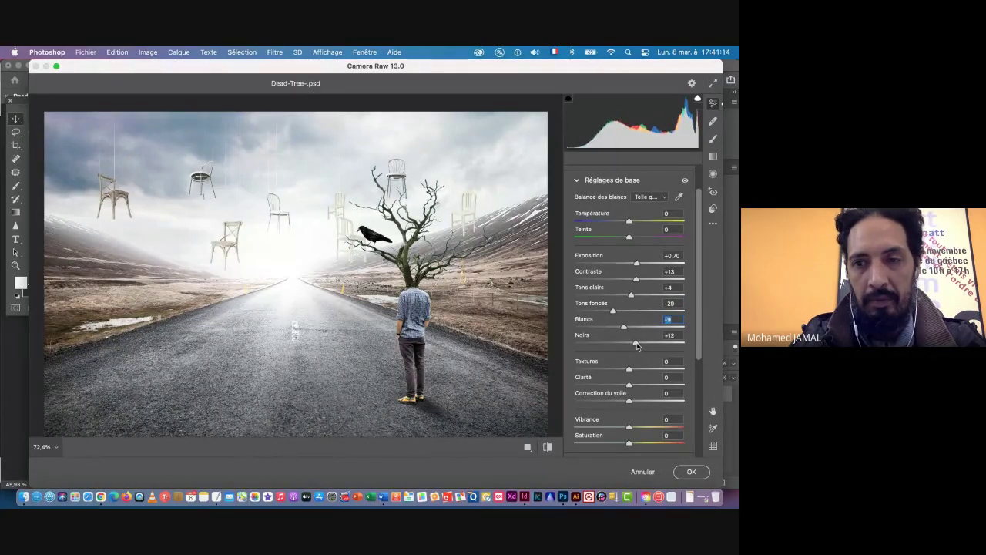
left_click_drag(636, 346, 642, 372)
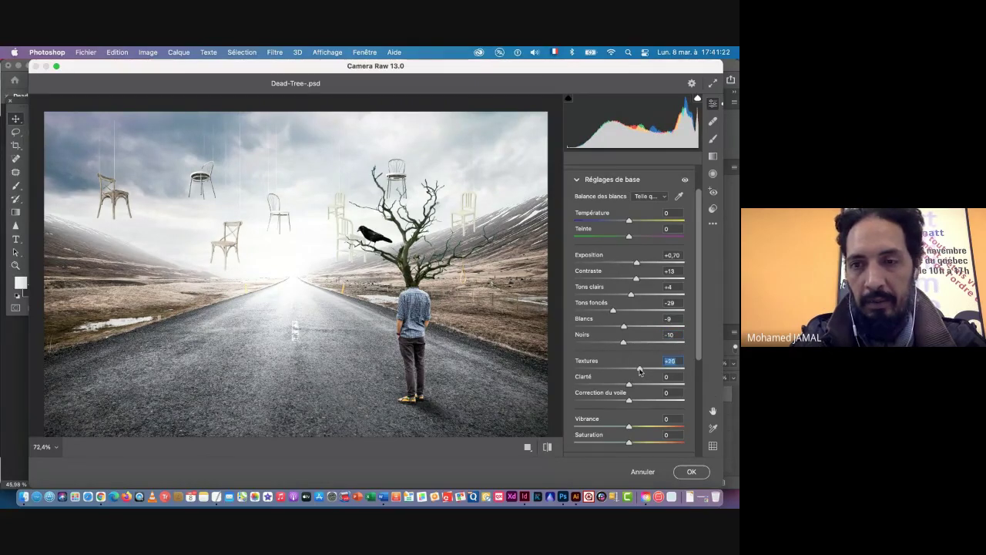
Set Clarté to +11, Correction du voile to +10, Vibrance to +20 and Saturation to -17
left_click_drag(630, 387, 635, 387)
scroll(646, 408, "down", 1)
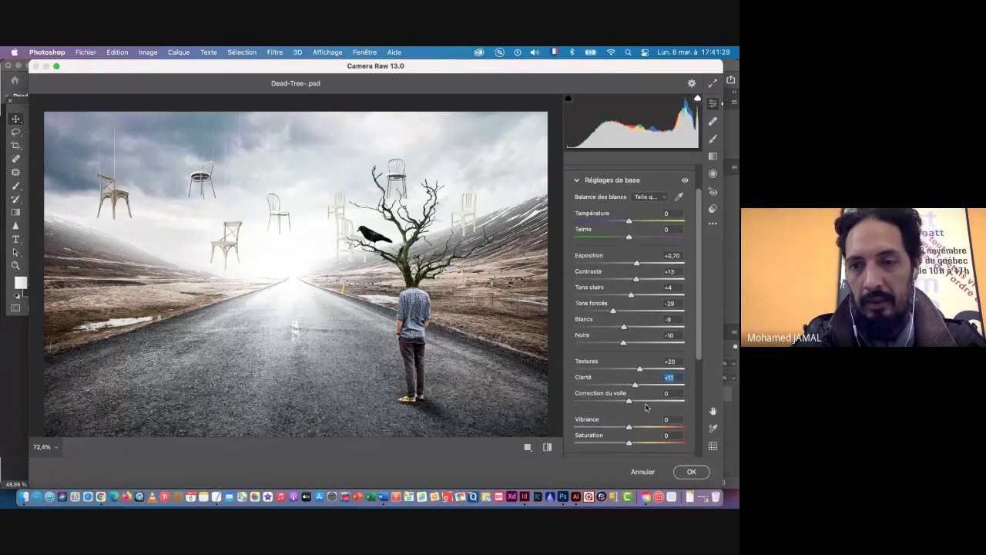
scroll(646, 408, "down", 2)
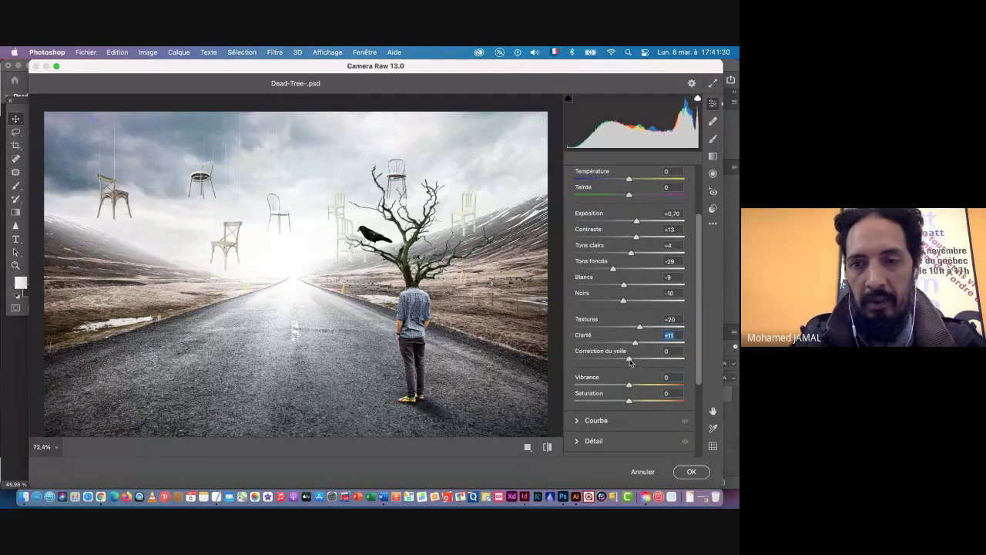
left_click_drag(631, 362, 640, 387)
scroll(633, 389, "down", 1)
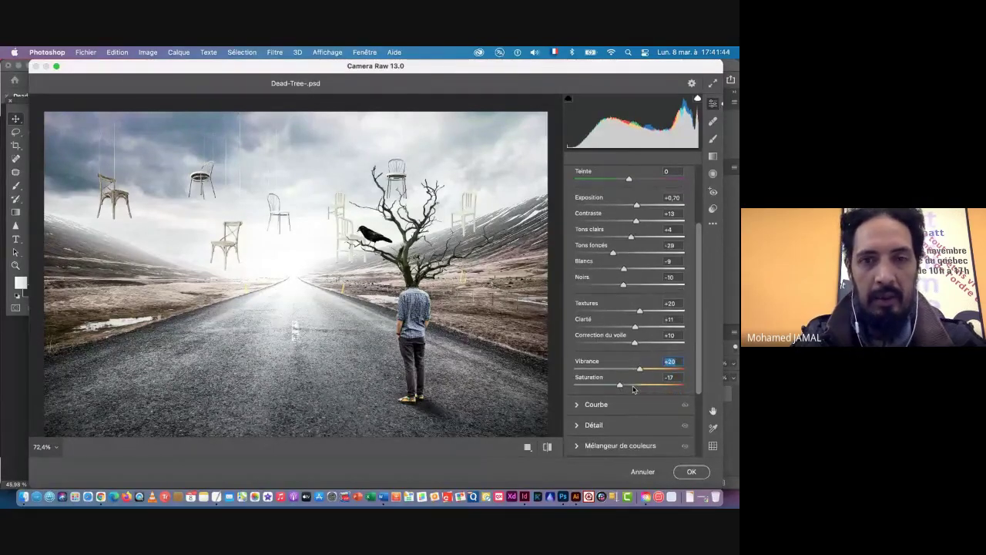
Shift the hue (Teinte) of the yellows to +70 in the color mixer
scroll(634, 389, "down", 5)
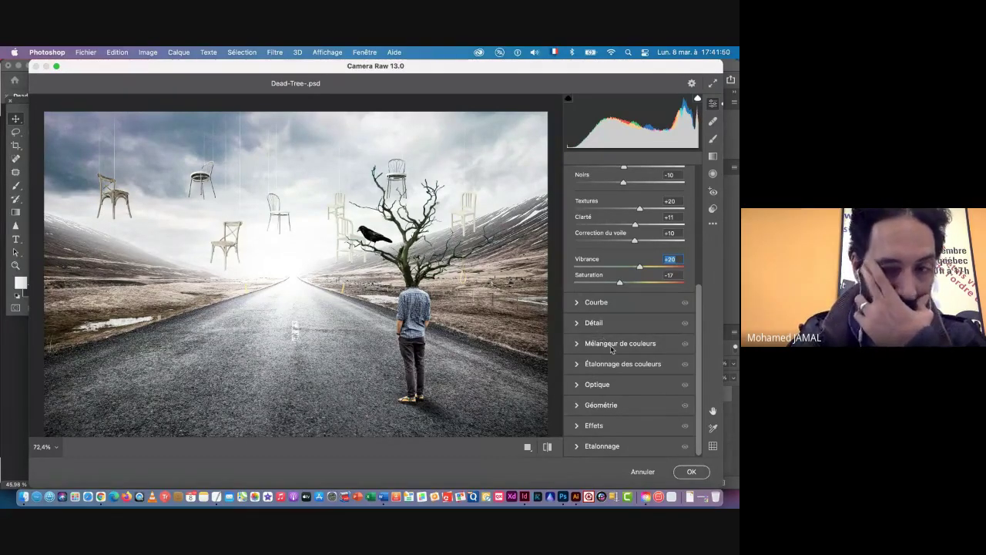
scroll(607, 348, "up", 2)
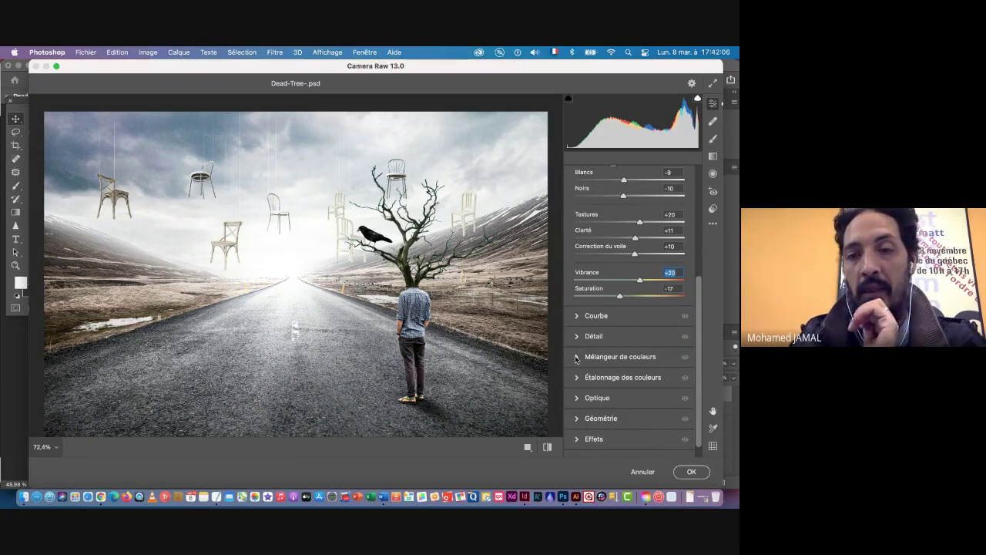
left_click(576, 358)
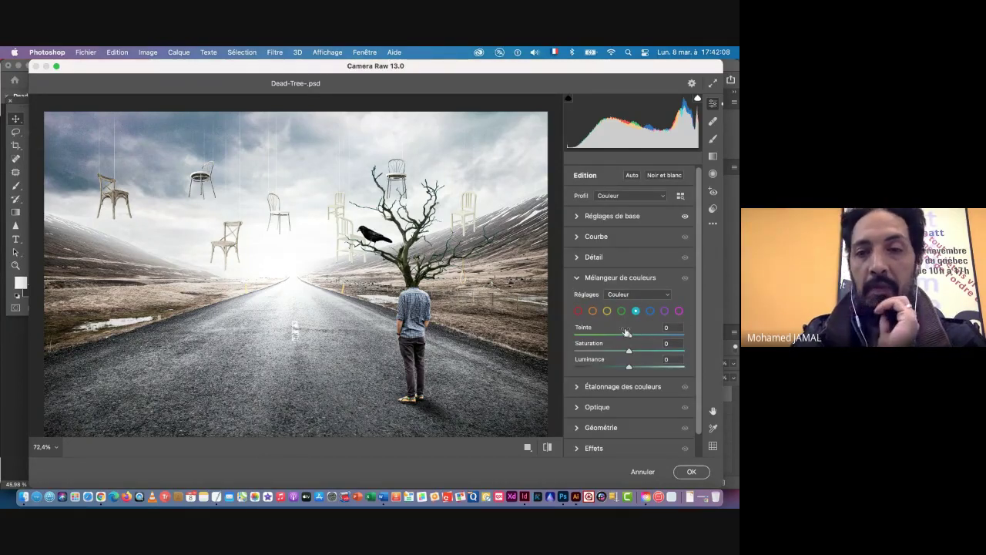
left_click(593, 311)
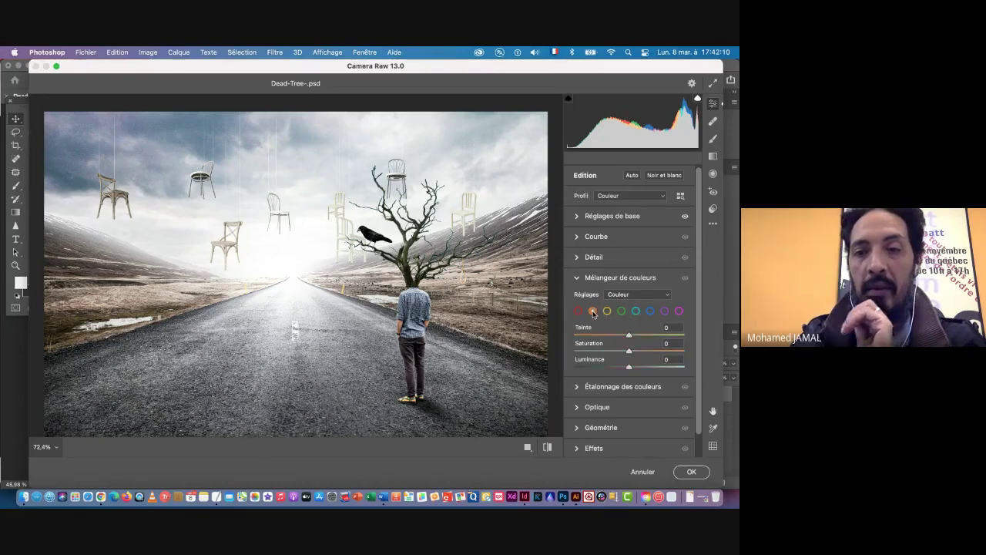
left_click(607, 311)
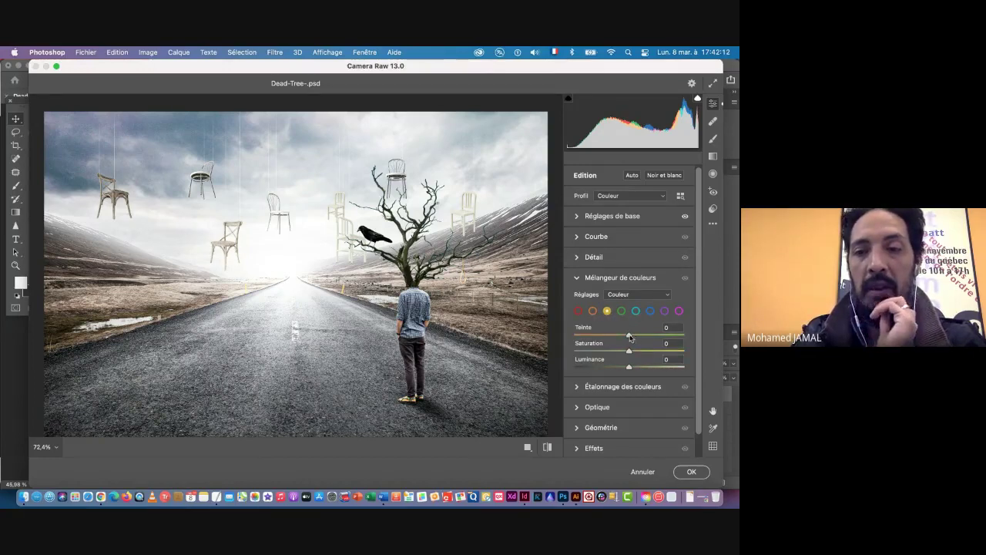
left_click_drag(629, 337, 665, 340)
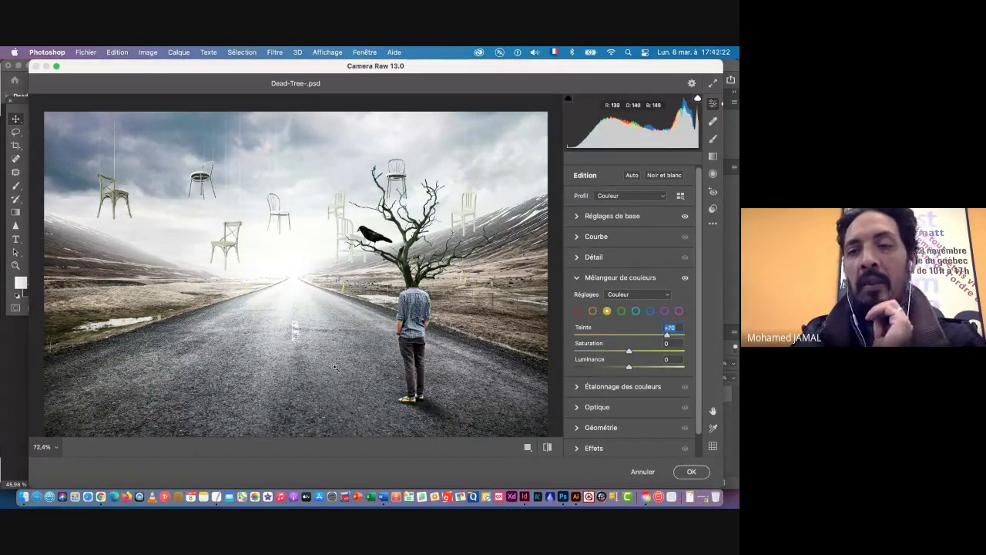
Set the oranges' hue (Teinte) to +25 and their saturation to +15 in the color mixer
left_click(593, 311)
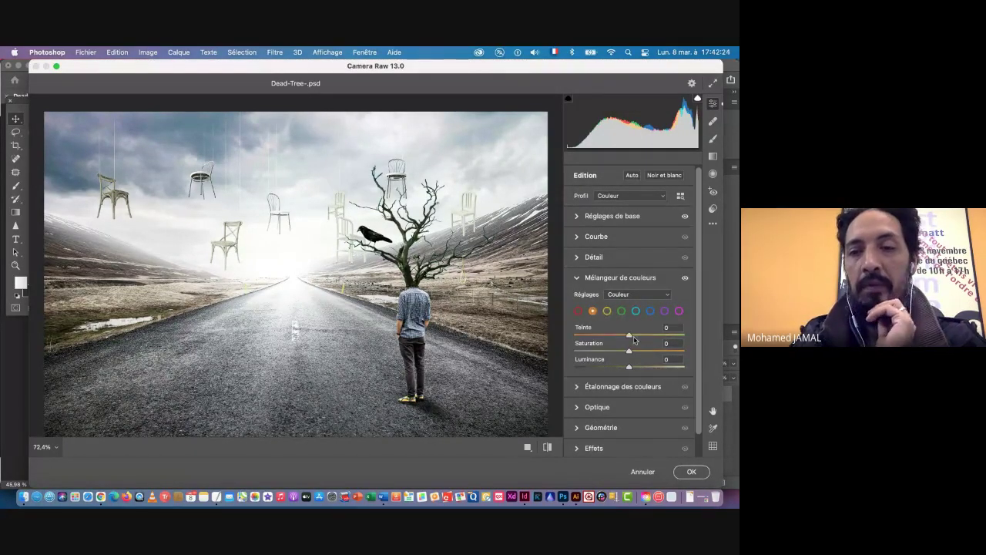
mouse_move(628, 336)
left_mouse_down()
mouse_move(657, 339)
mouse_move(621, 340)
mouse_move(661, 340)
mouse_move(637, 354)
left_mouse_up()
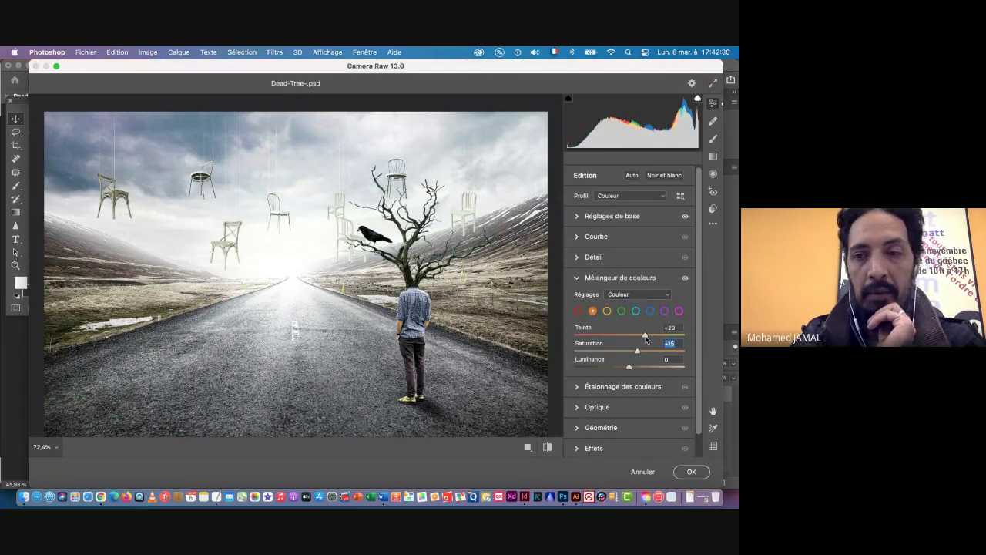
left_click(643, 338)
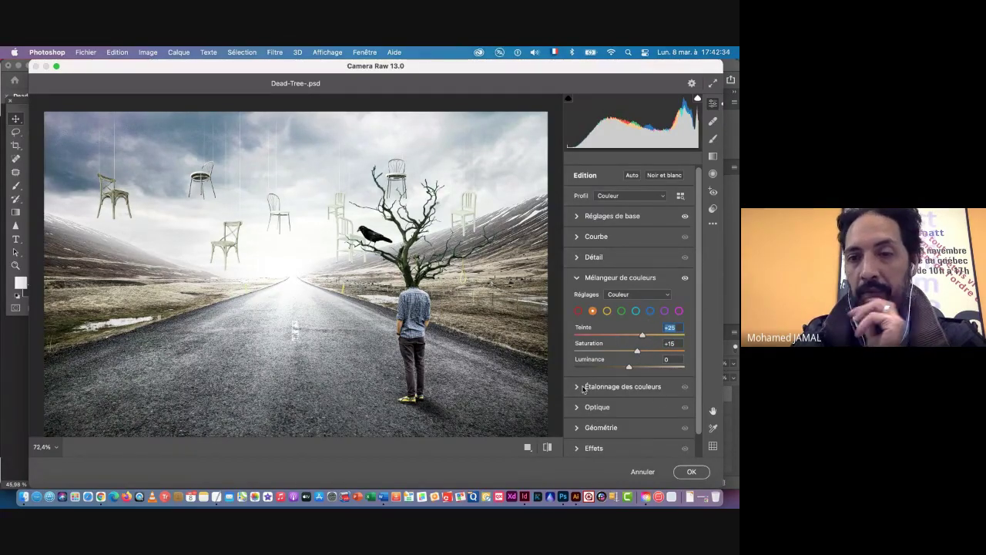
Add the Grain effect at 20 and darken the image edges with Vignetage at -14
scroll(698, 360, "down", 2)
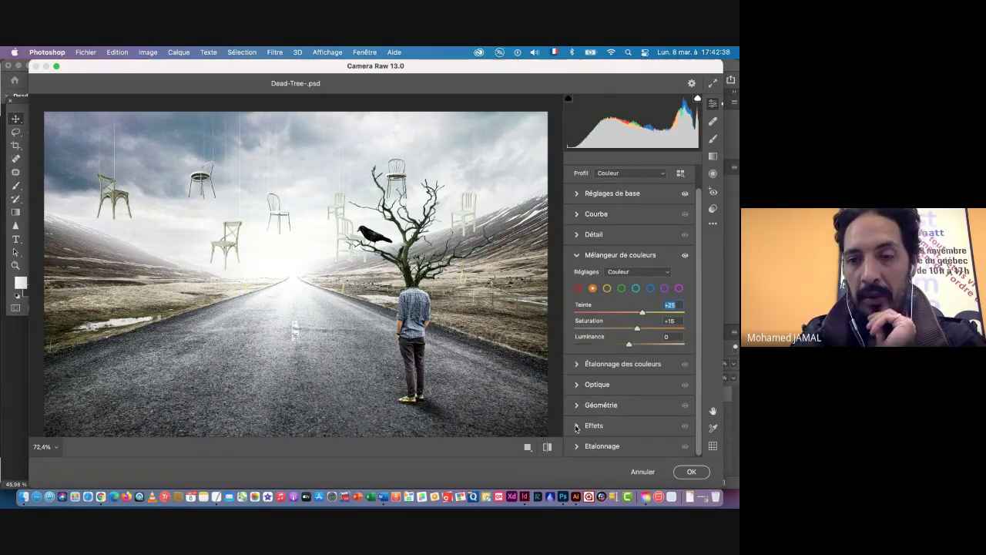
left_click(576, 428)
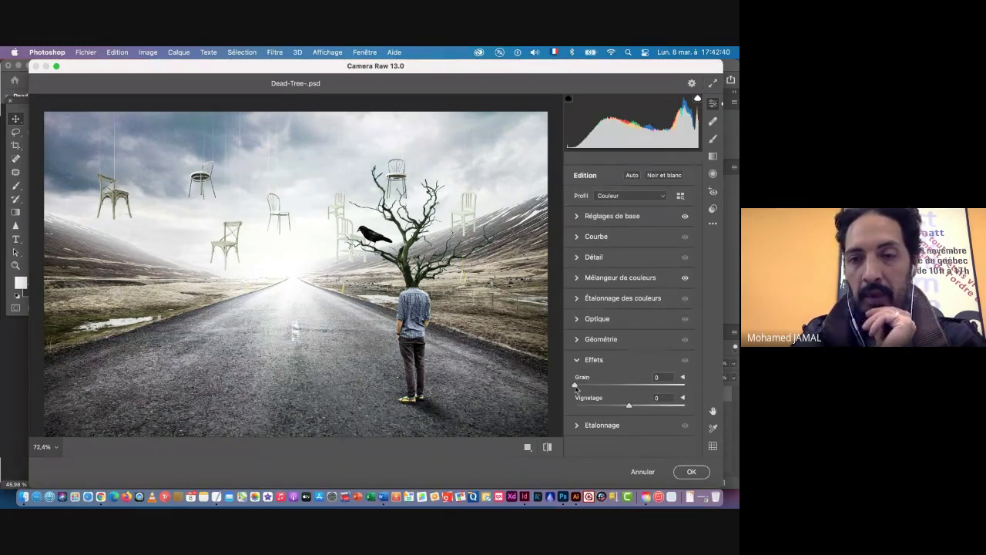
left_click_drag(575, 387, 621, 407)
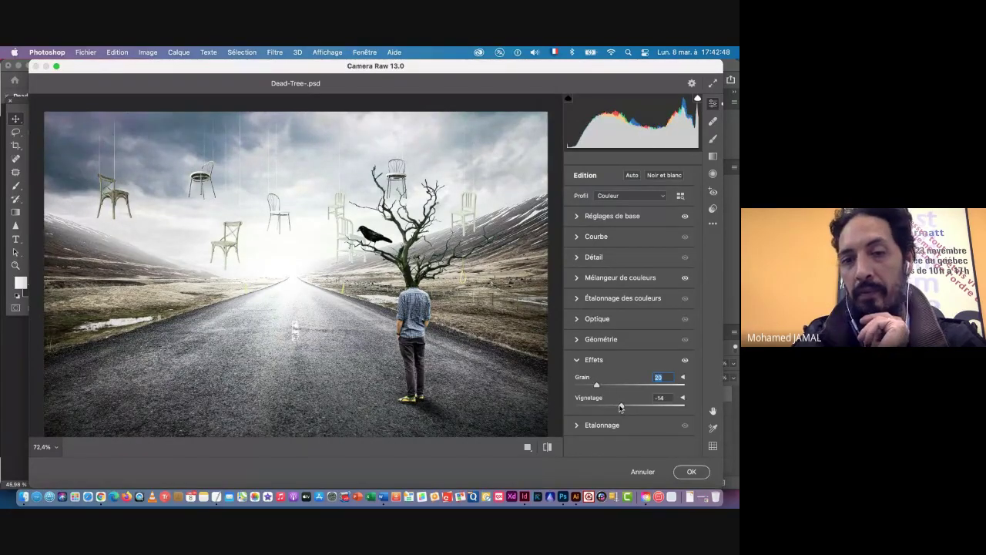
Compare the Camera Raw grading with the default settings by toggling between the two versions
left_click(548, 448)
left_click(547, 448)
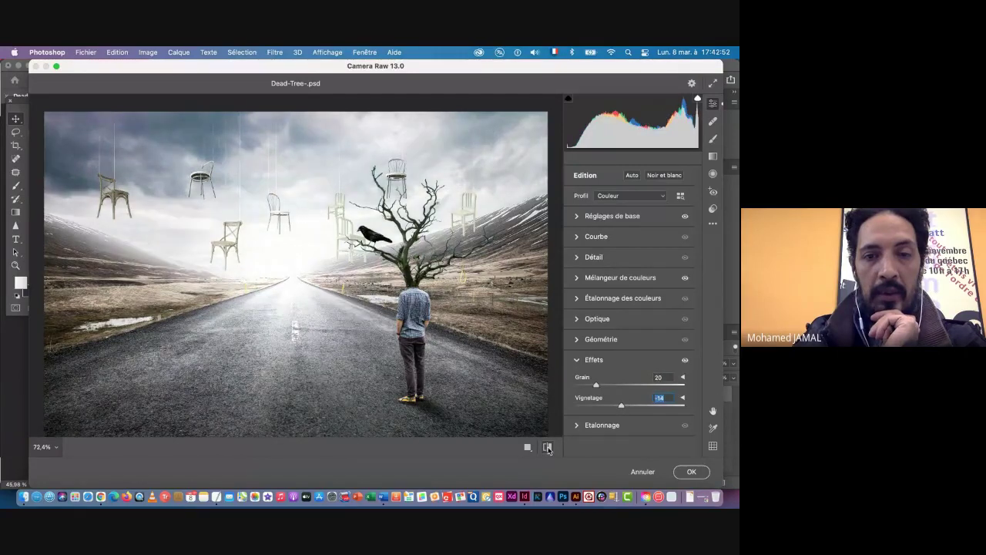
left_click(548, 448)
left_click(548, 448)
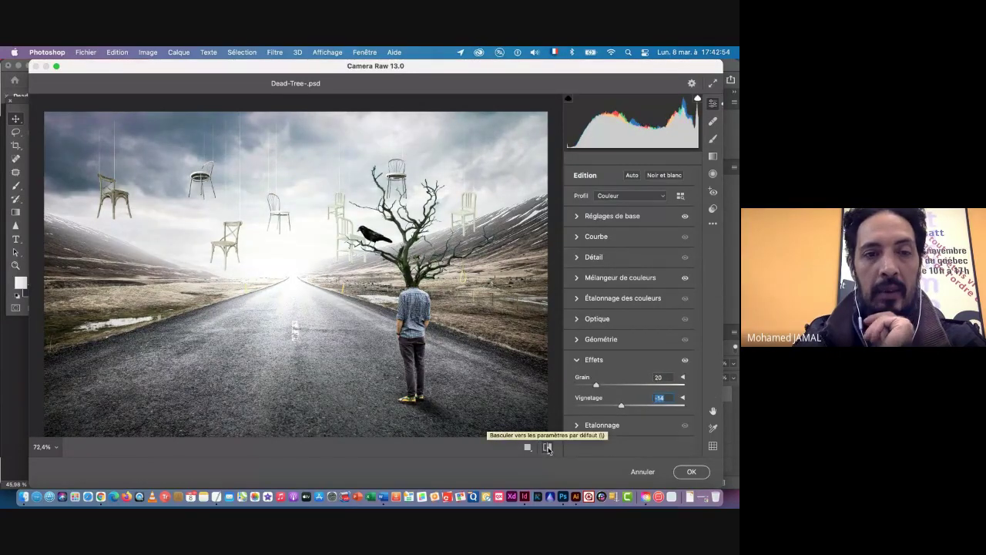
Apply the Camera Raw grading to the merged layer and display the composite full screen with the interface hidden
left_click(693, 471)
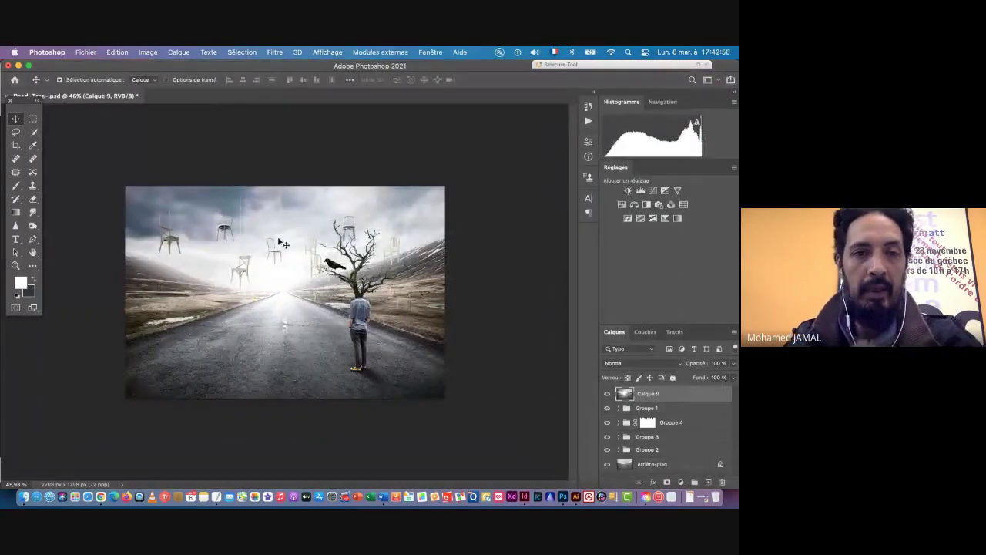
left_click_drag(182, 300, 211, 301)
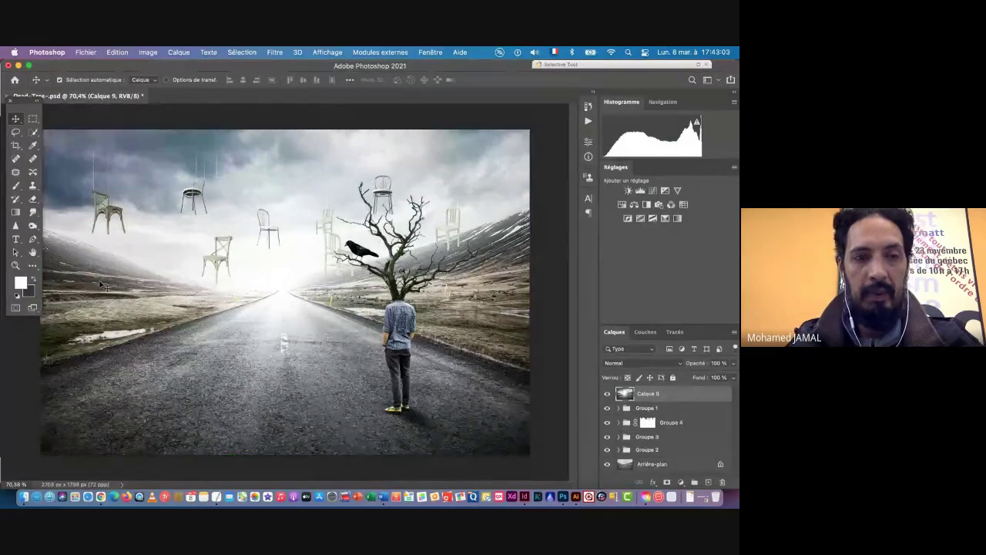
key("Tab")
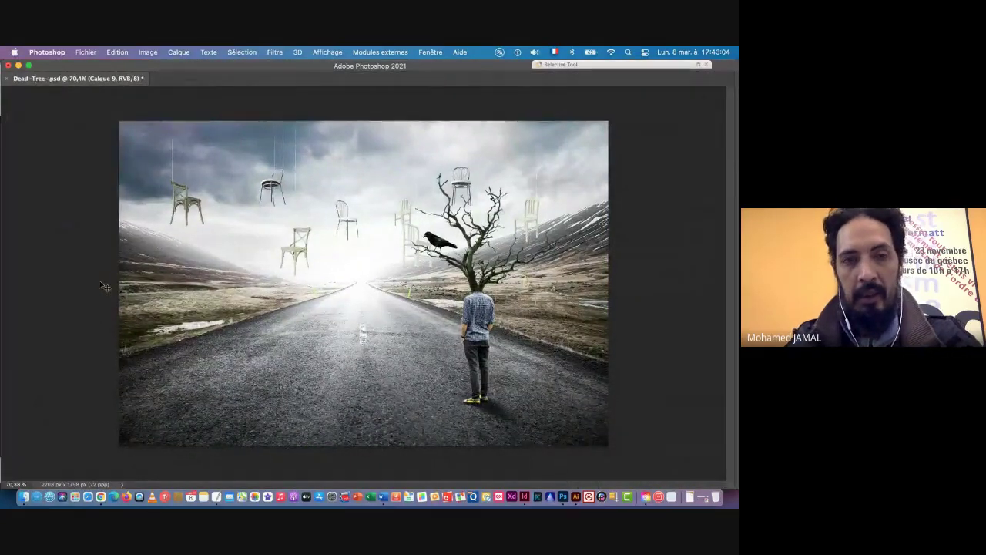
key("f")
key("f")
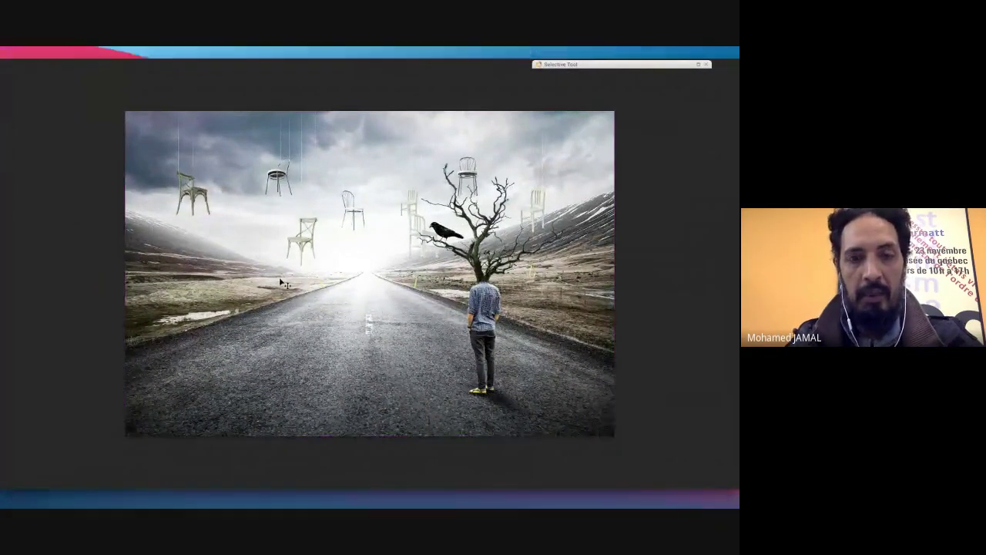
Enlarge the composite to fill the screen and close the floating Selective Tool window
left_click_drag(381, 279, 394, 278)
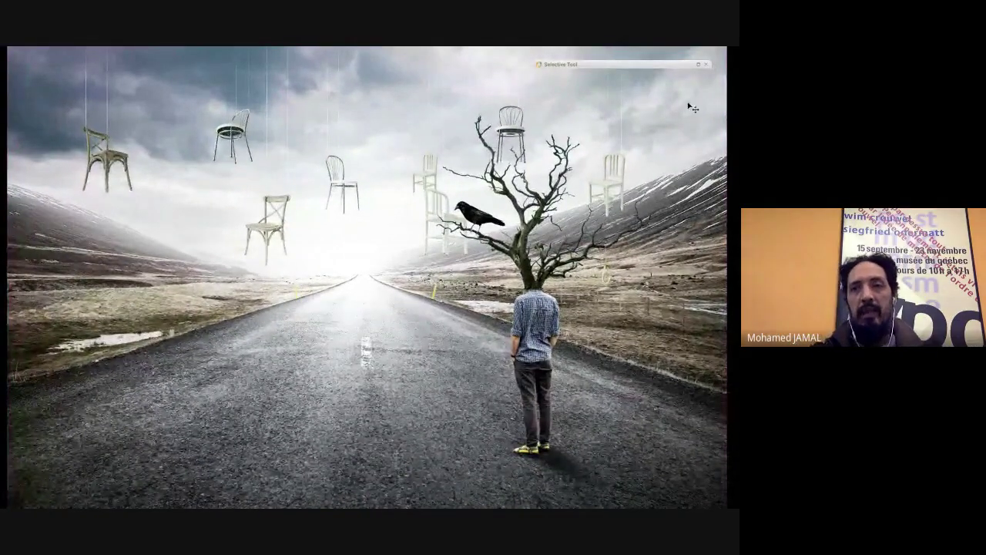
left_click(705, 64)
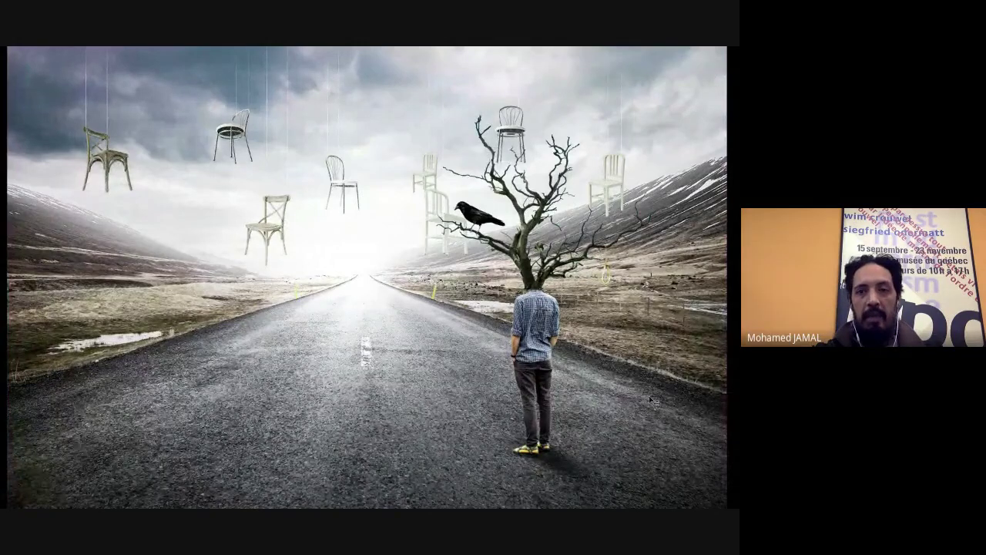
mouse_move(738, 411)
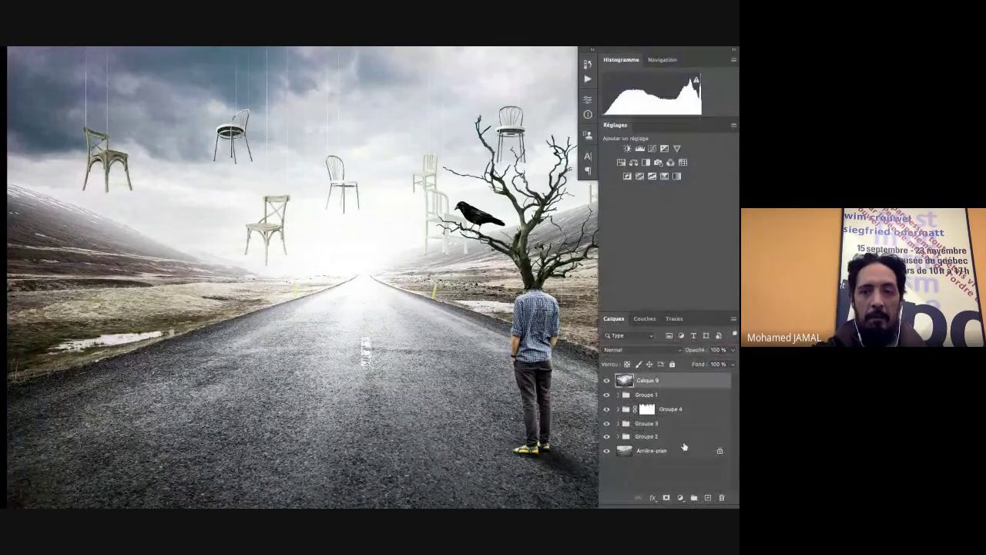
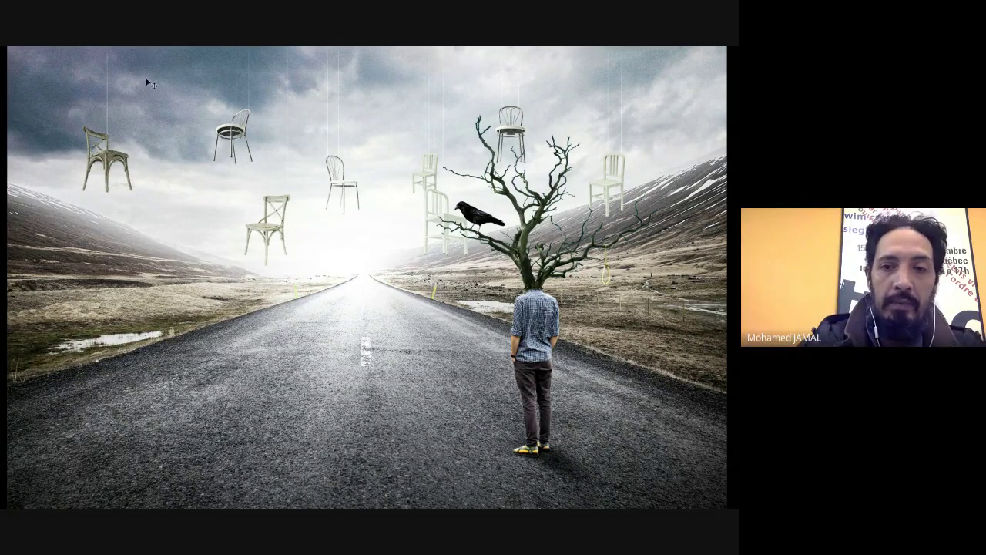
Take a screenshot of the full-screen composite and restore the interface in standard screen mode
left_click(89, 286)
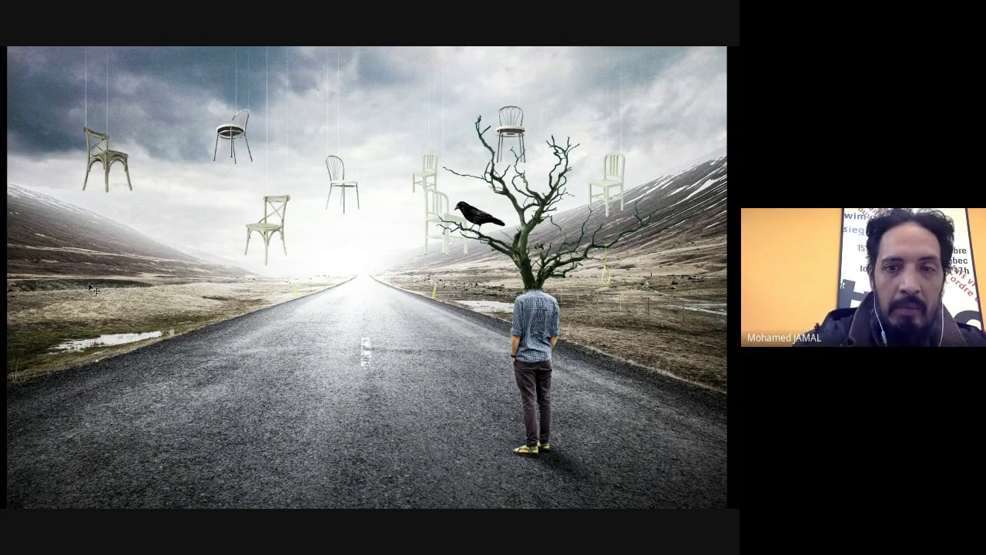
key("super+shift+3")
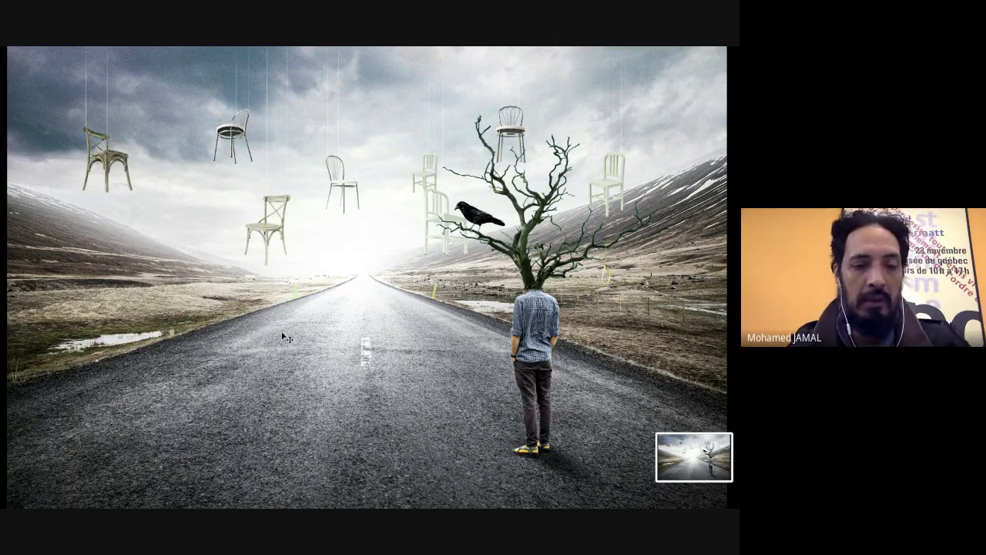
key("Tab")
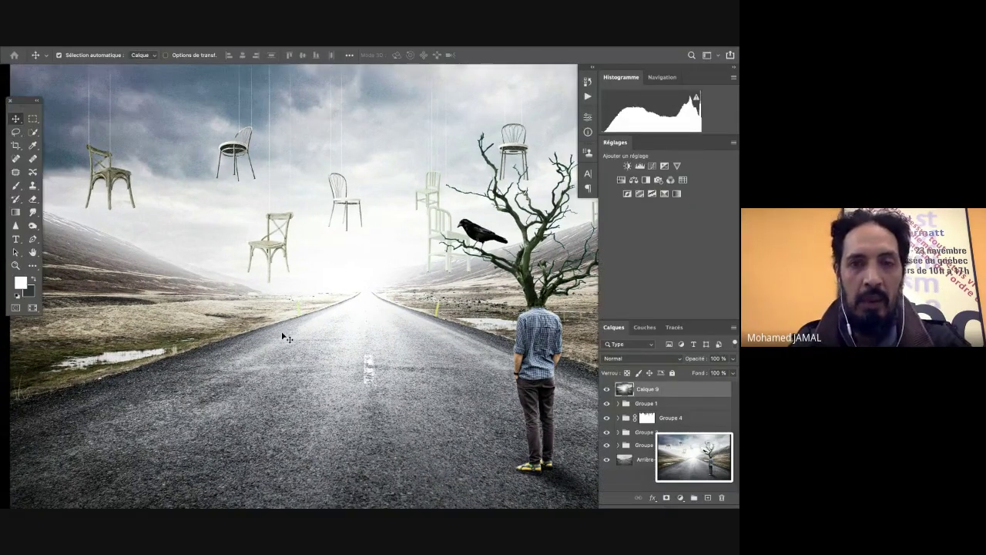
key("f")
Switch to the Google Meet call in Chrome and request to stop the meeting recording
key("super+Tab")
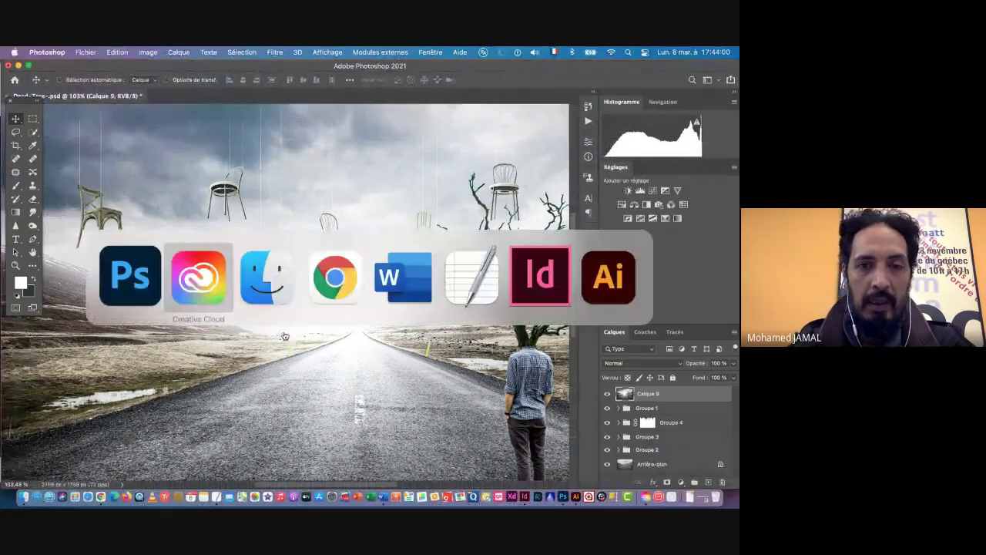
key("super+Tab")
key("super+Tab")
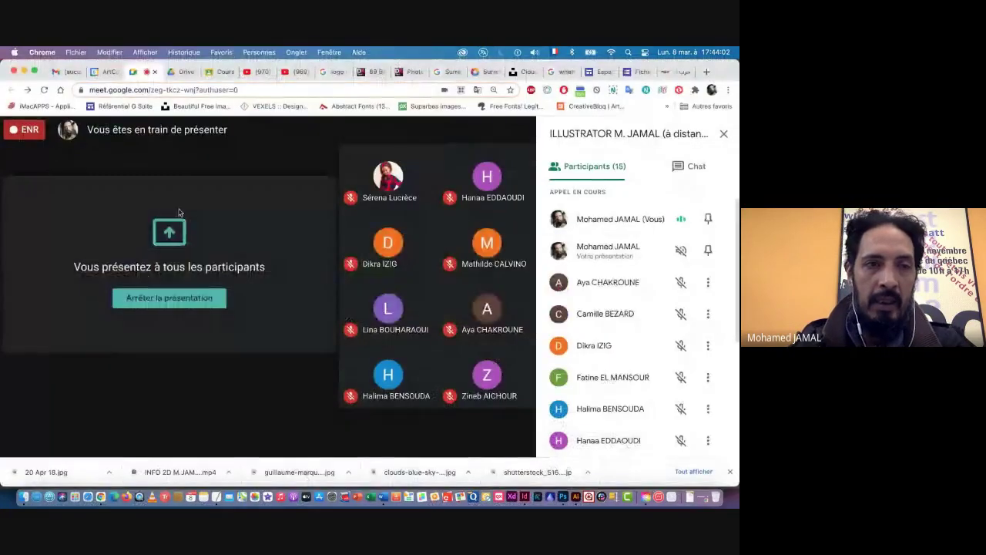
left_click(519, 429)
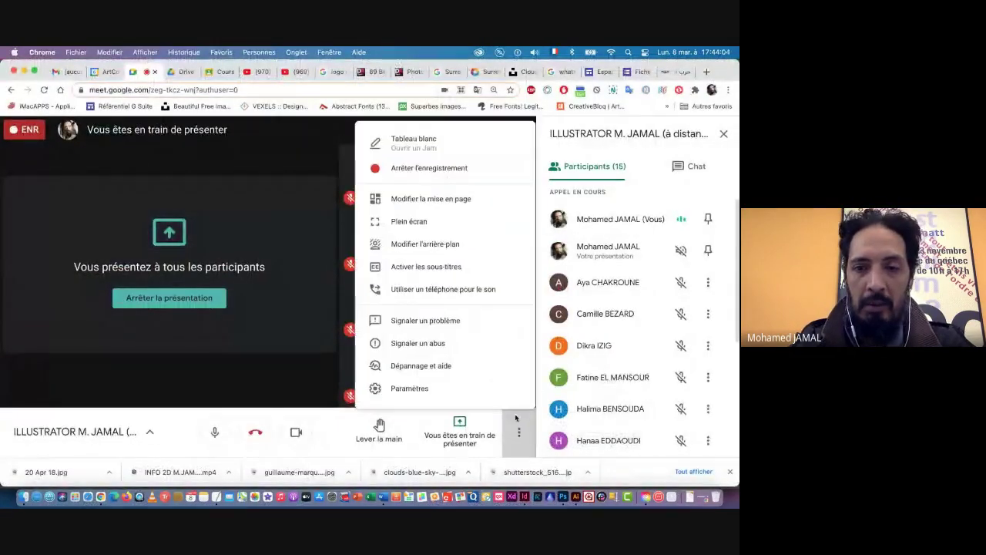
left_click(400, 168)
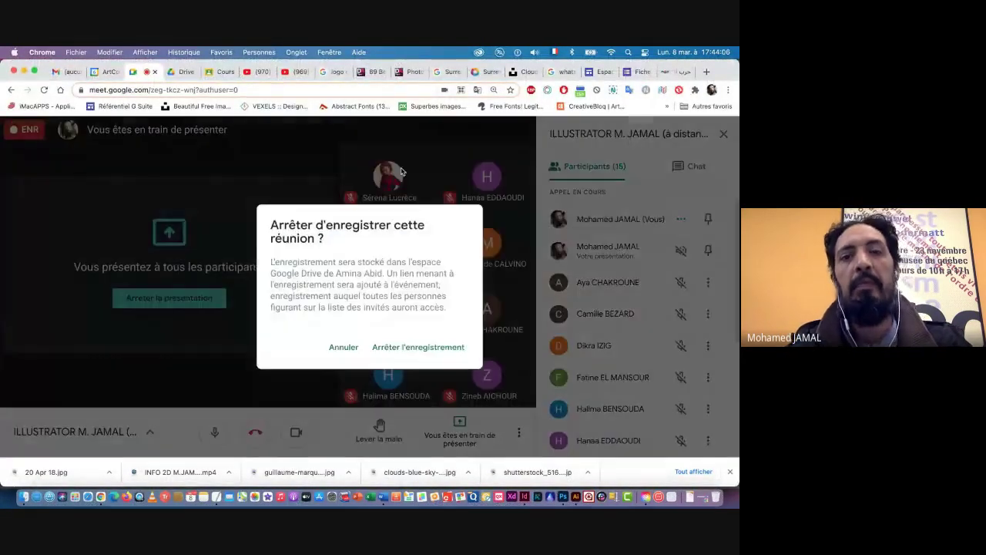